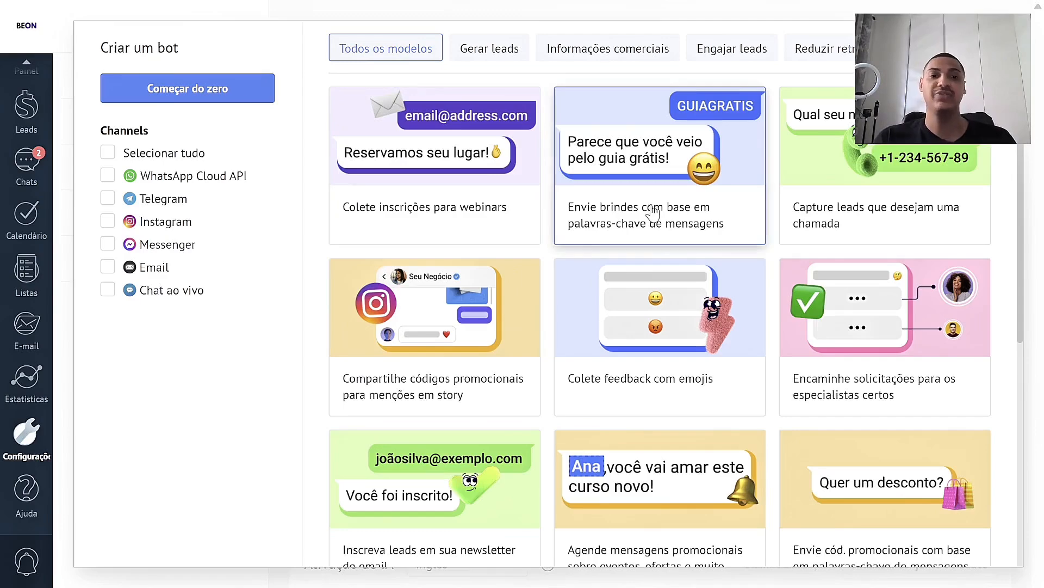
# Look through the bot templates and start a new Salesbot from scratch.
pyautogui.scroll(-2, 518, 331)
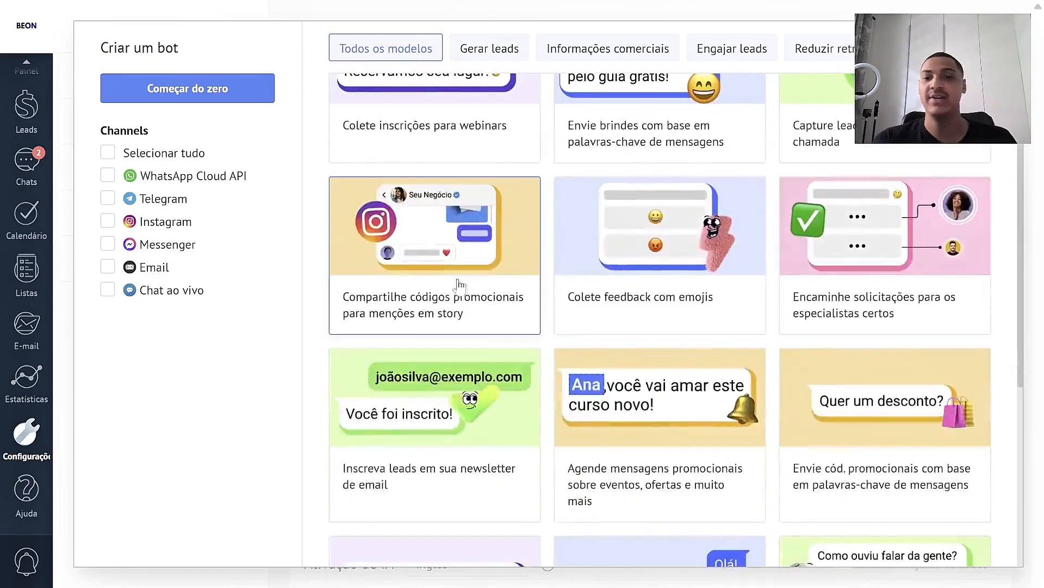
pyautogui.scroll(-2, 668, 201)
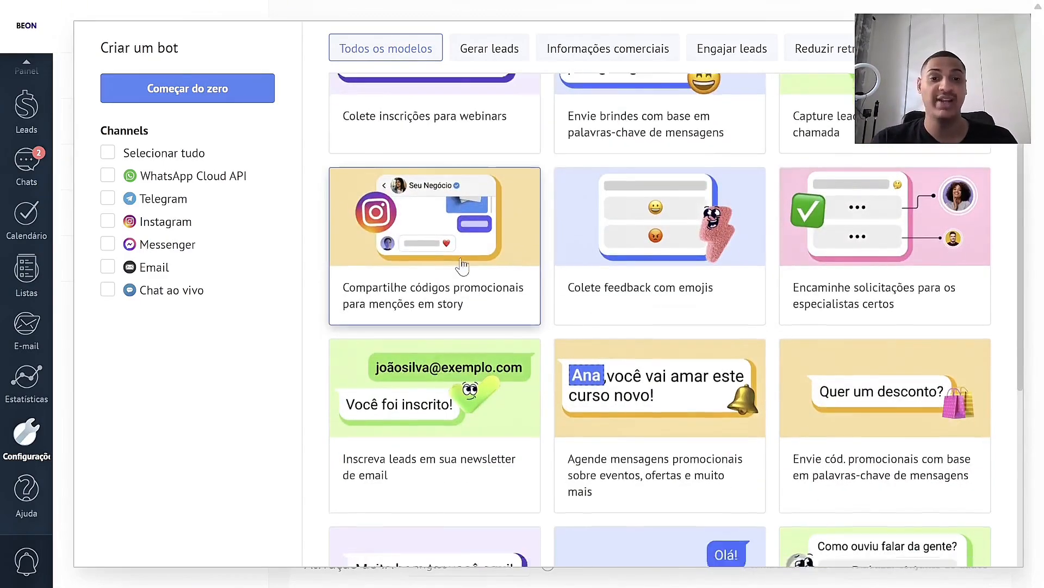
pyautogui.scroll(-6, 668, 202)
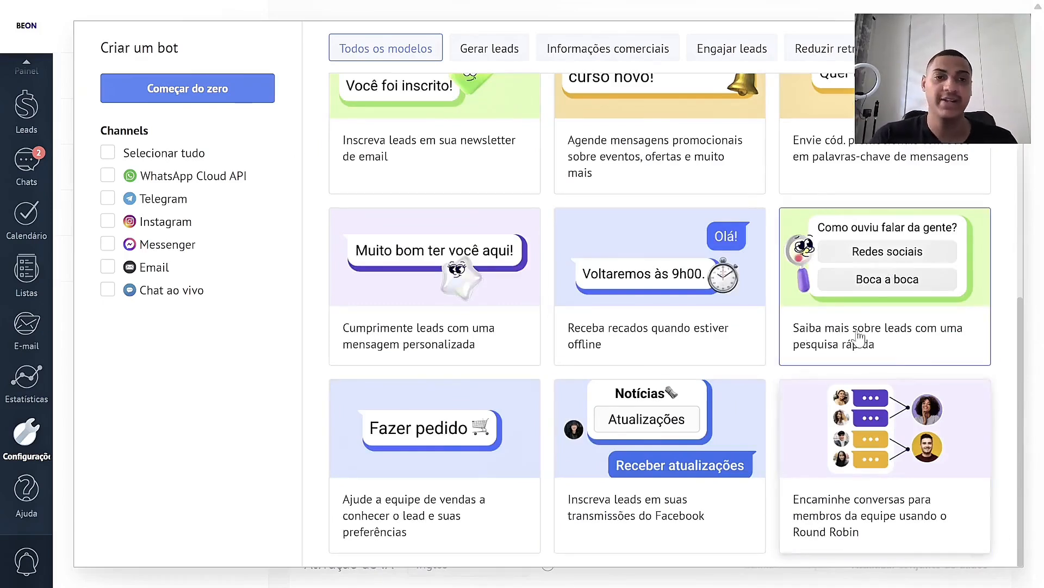
pyautogui.click(197, 97)
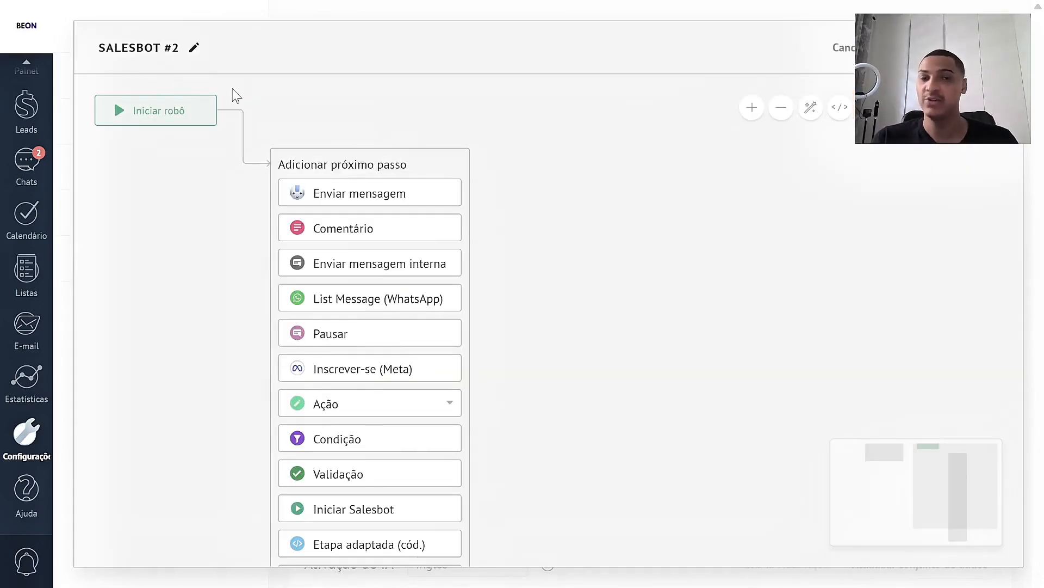
pyautogui.click(783, 114)
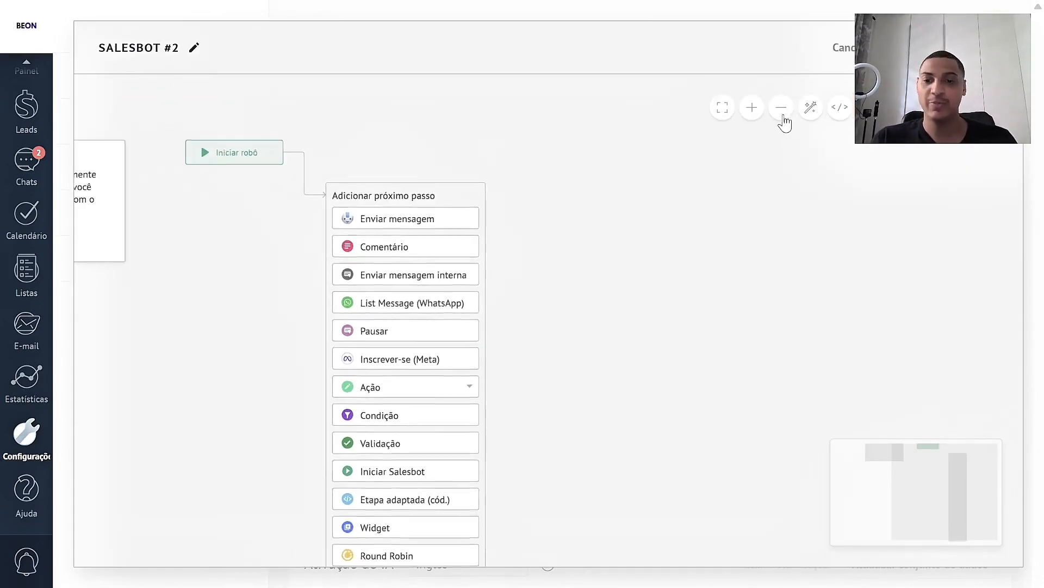
pyautogui.click(784, 111)
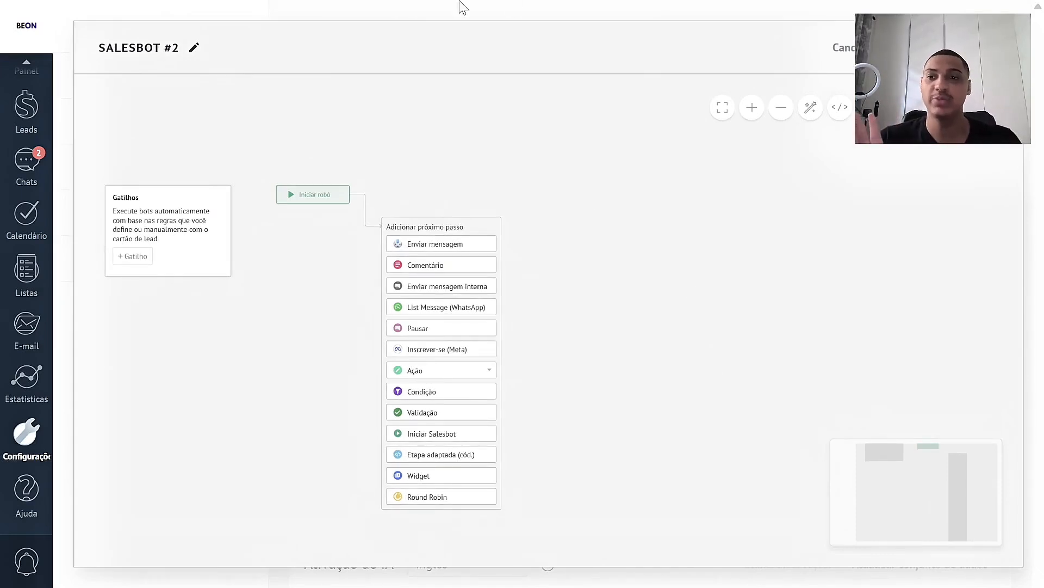
# Rename the Salesbot as "ATENDIMENTO DO 0 A PASSAGEM DE BASTÃO".
pyautogui.click(194, 49)
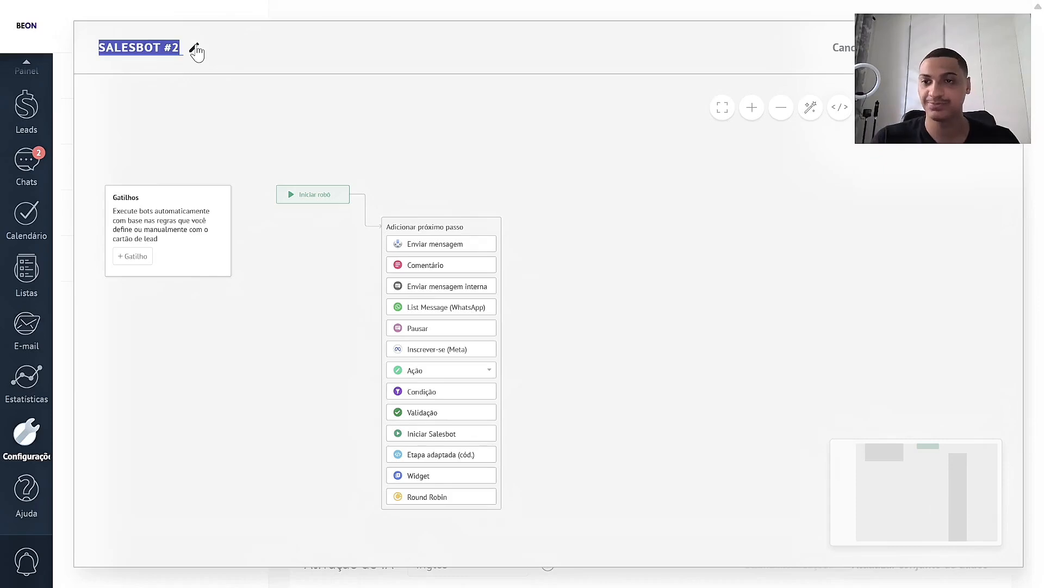
pyautogui.write('ATENDIME')
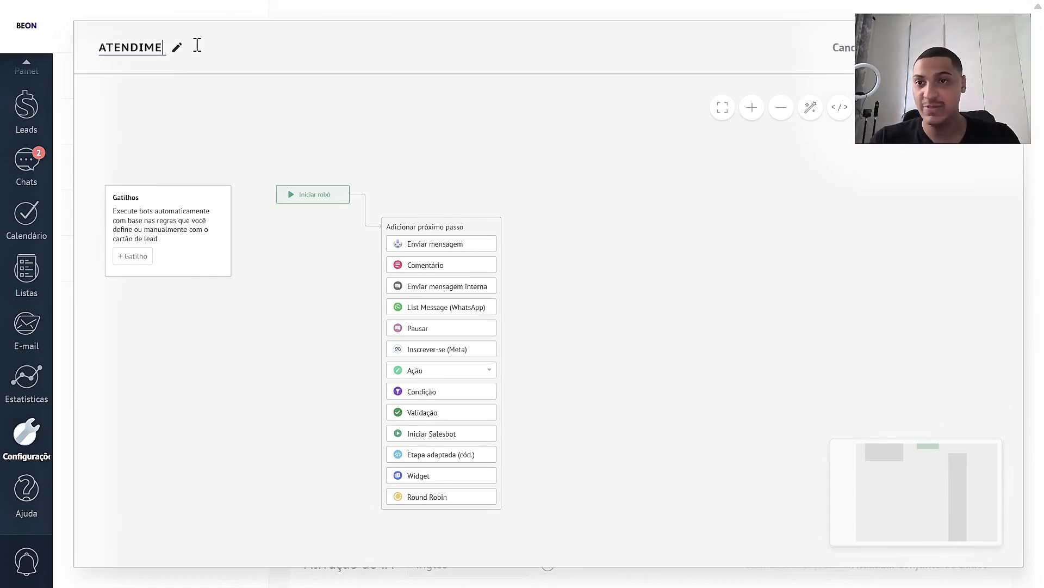
pyautogui.write('NTO DO 0 AO')
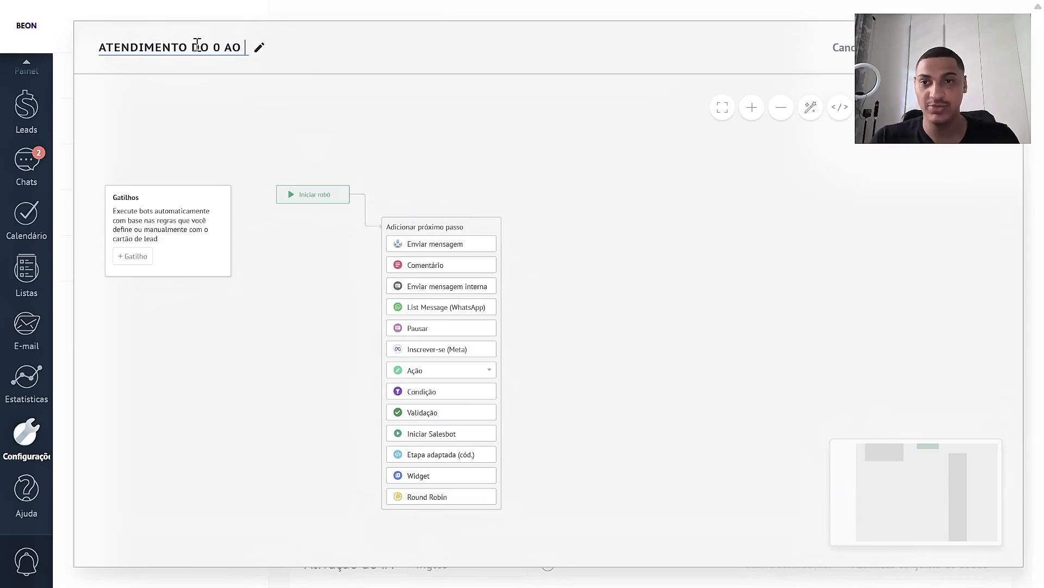
pyautogui.press('BackSpace')
pyautogui.press('BackSpace')
pyautogui.press('BackSpace')
pyautogui.write('A PASSAGEM')
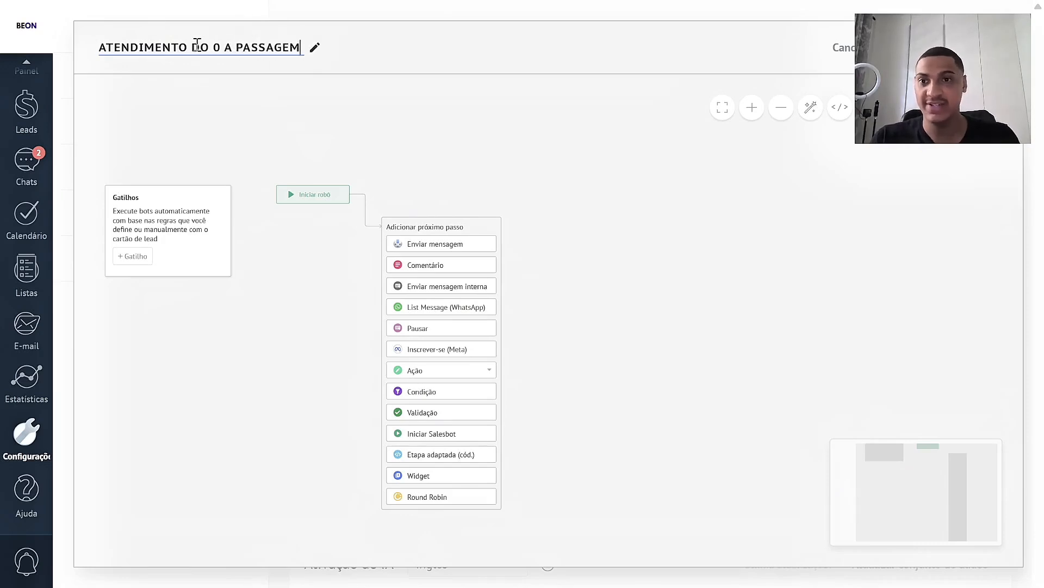
pyautogui.write(' DE BASTÃO')
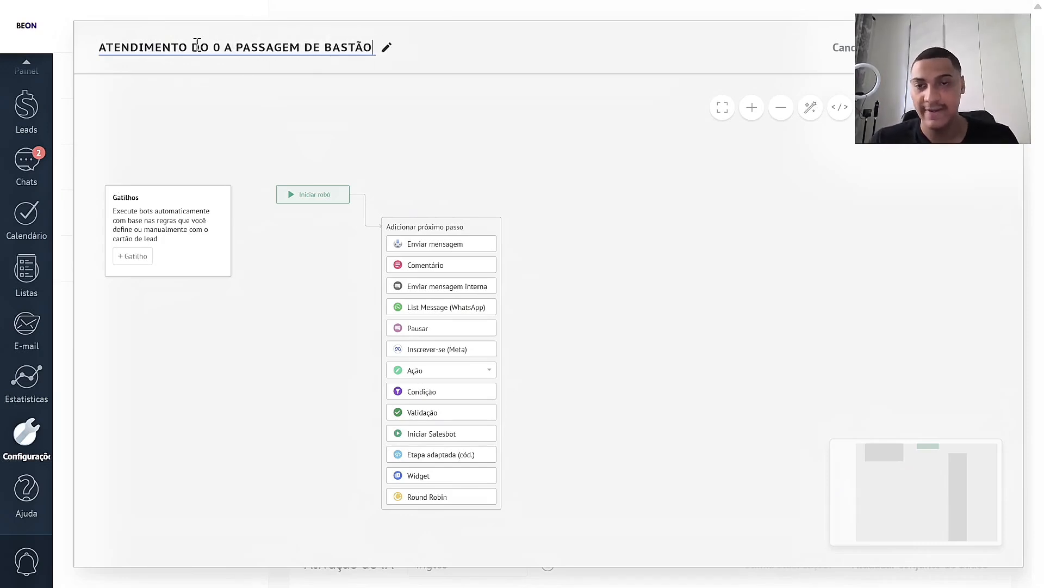
pyautogui.click(446, 144)
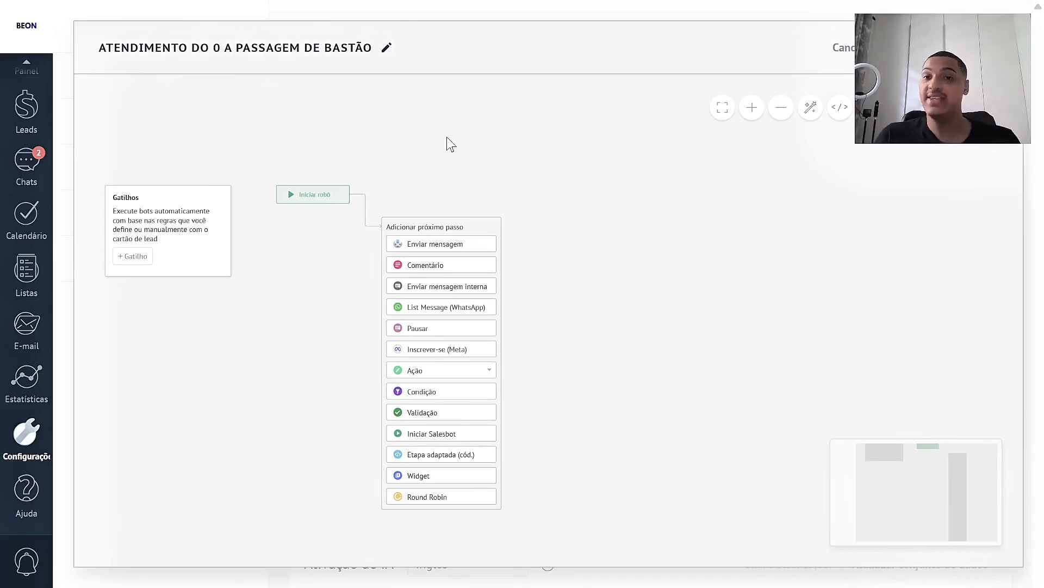
# Copy the bot's full name and leave the bot editor without saving.
pyautogui.tripleClick(352, 52)
pyautogui.hotkey('ctrl', 'c')
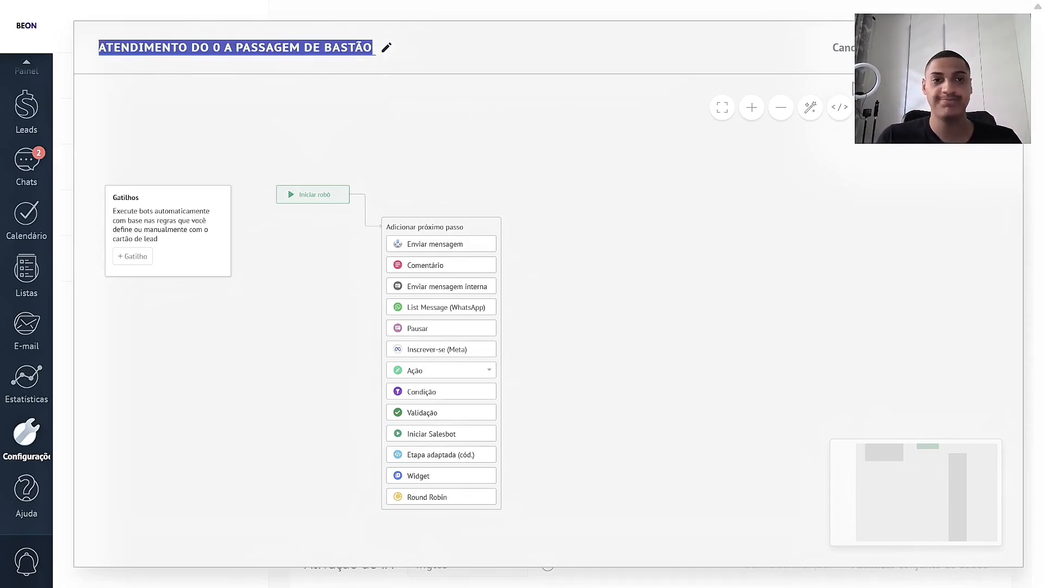
pyautogui.click(844, 48)
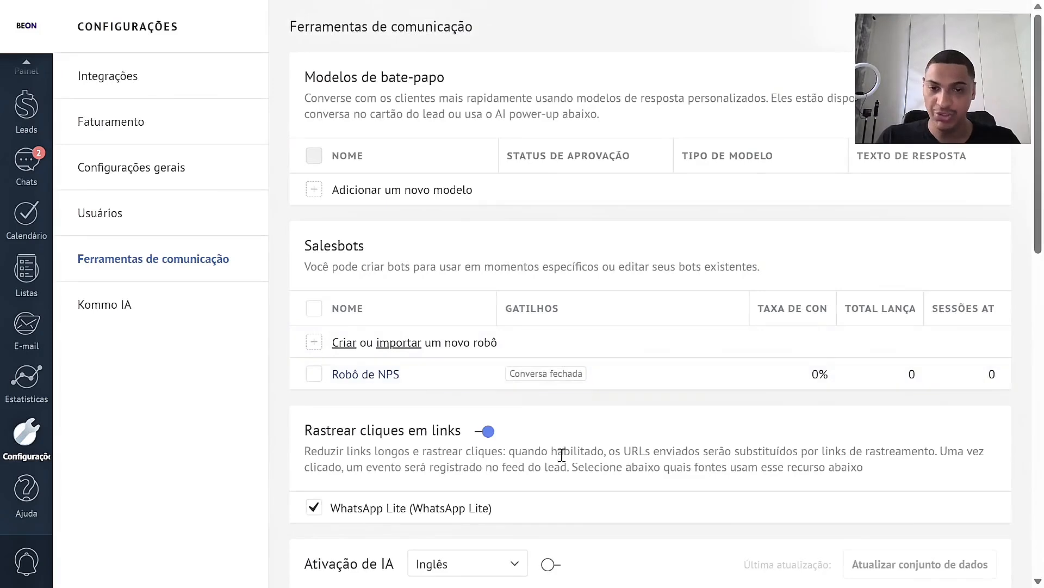
# Create another Salesbot from scratch and name it "ATENDIMENTO DO 0 A PASSAGEM DE BASTÃO" using the copied name.
pyautogui.click(344, 342)
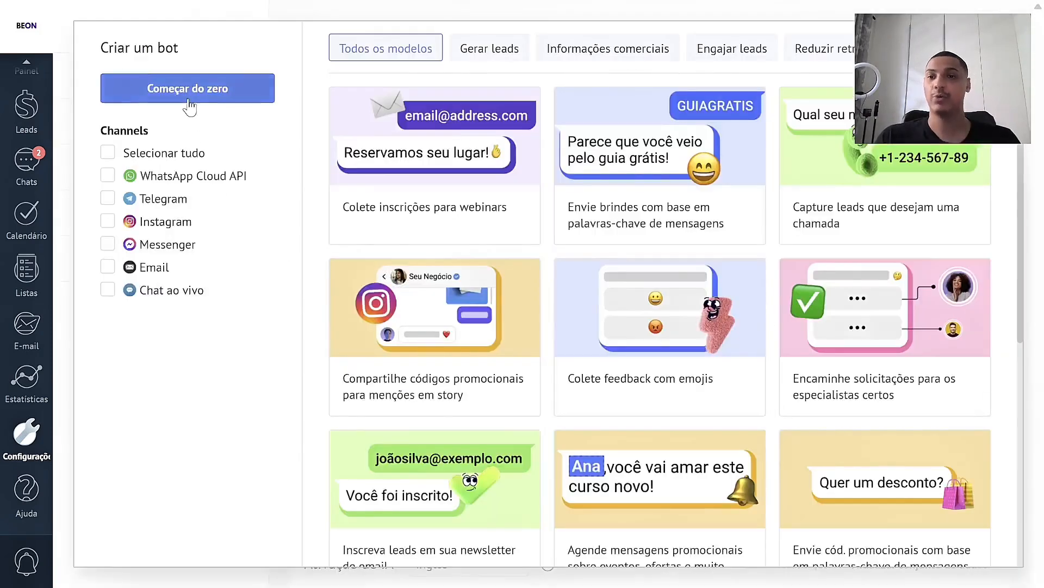
pyautogui.click(189, 106)
pyautogui.tripleClick(180, 48)
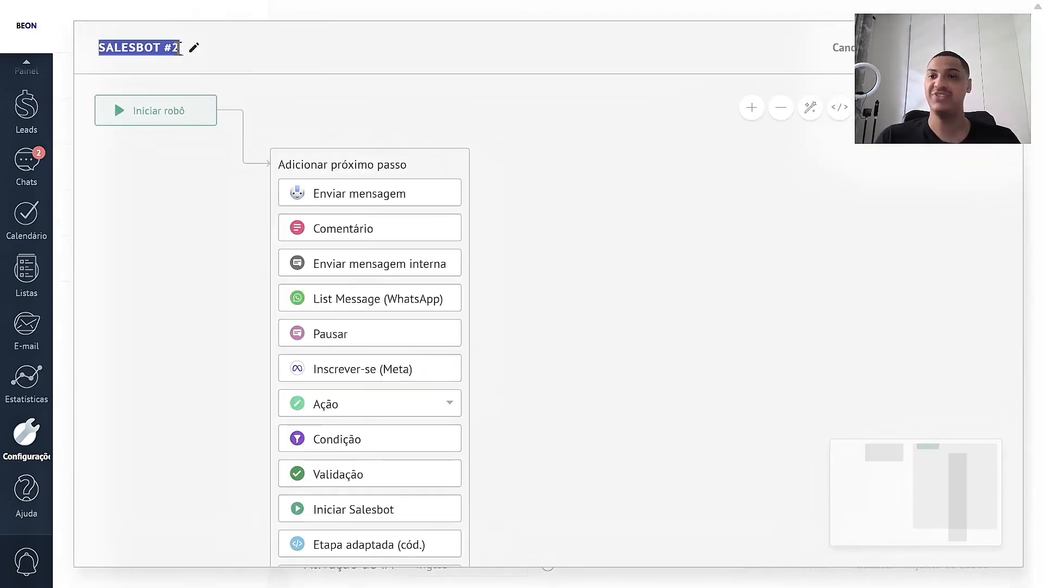
pyautogui.hotkey('ctrl', 'v')
pyautogui.click(588, 160)
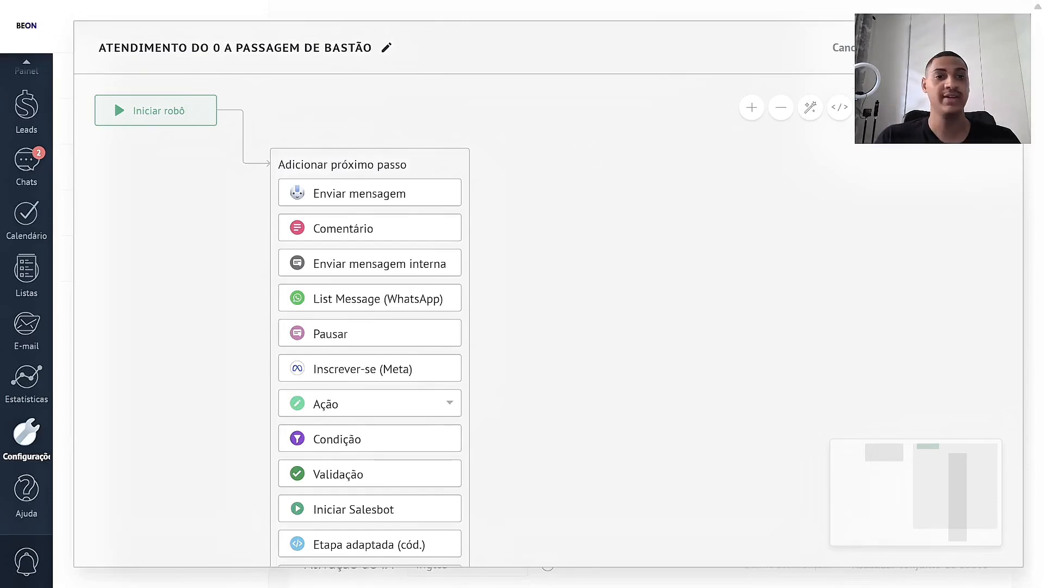
# Move the next-step block up so it lines up with the "Iniciar robô" block.
pyautogui.click(783, 108)
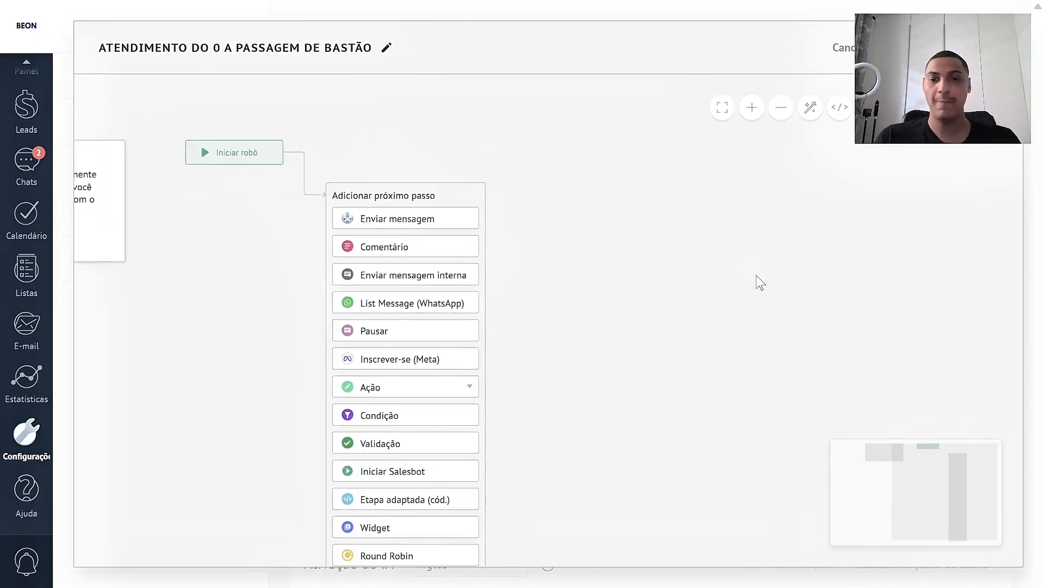
pyautogui.click(780, 108)
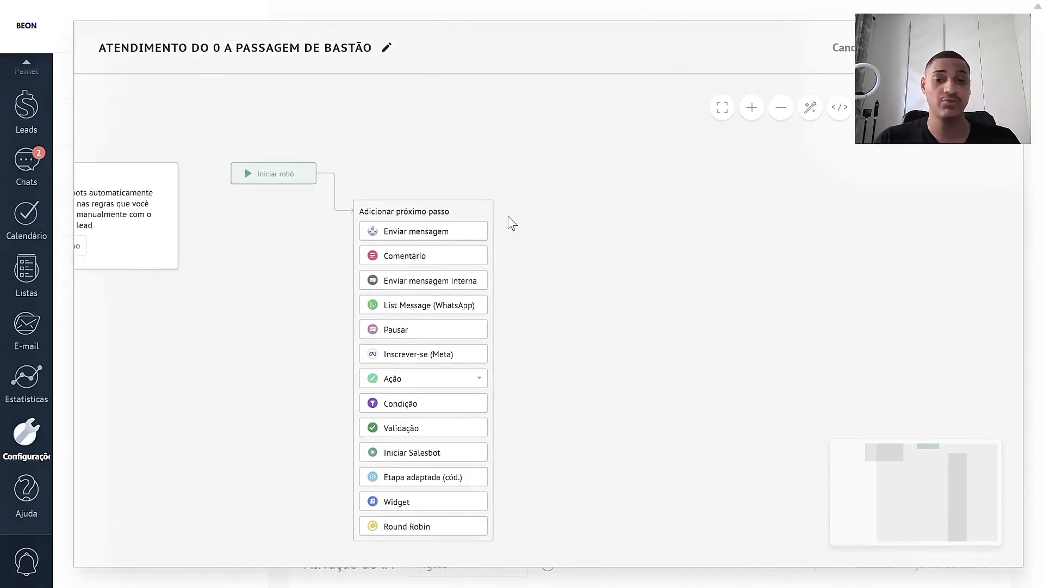
pyautogui.moveTo(440, 217); pyautogui.dragTo(444, 179)
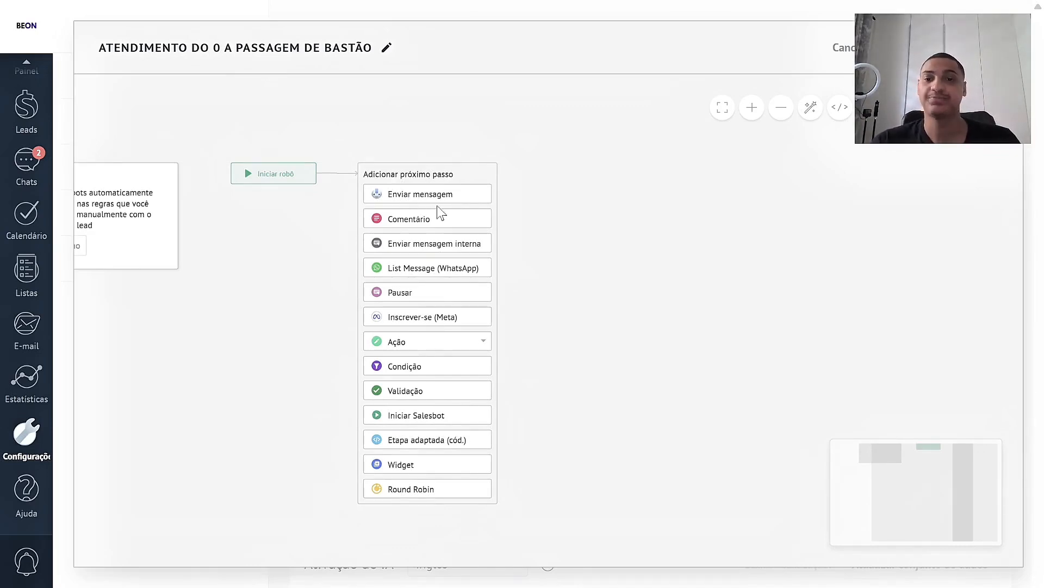
# Add an "Enviar mensagem interna" step with the text "Mensagem enviada" after the start block, and delete that step.
pyautogui.click(403, 250)
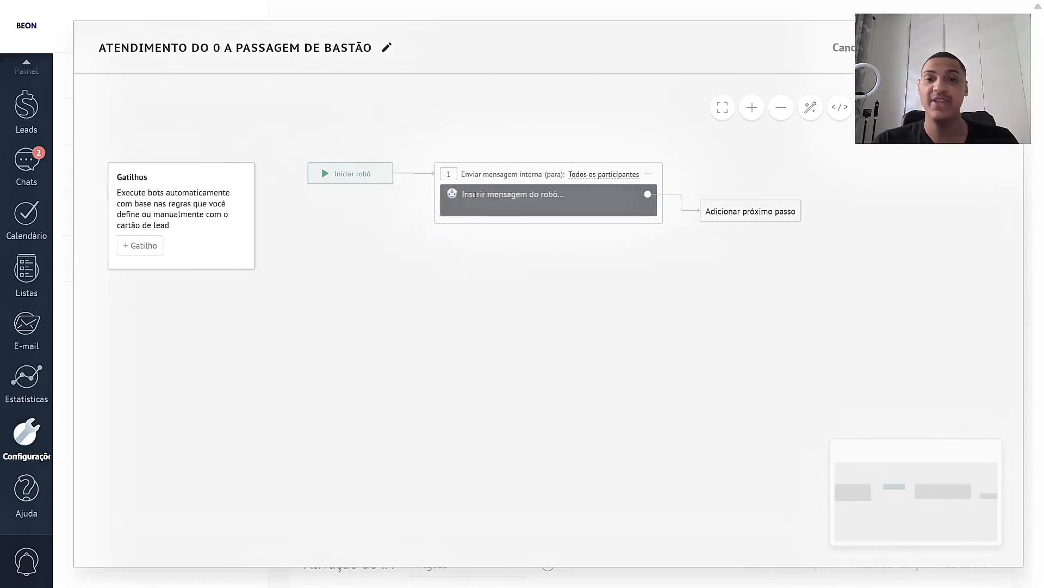
pyautogui.click(580, 174)
pyautogui.click(581, 193)
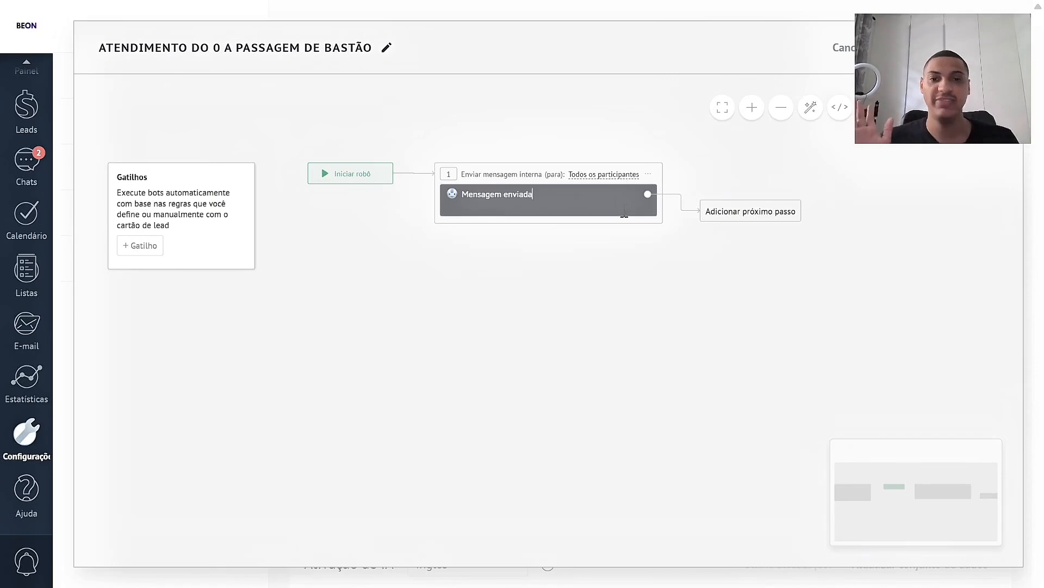
pyautogui.click(649, 176)
pyautogui.click(655, 250)
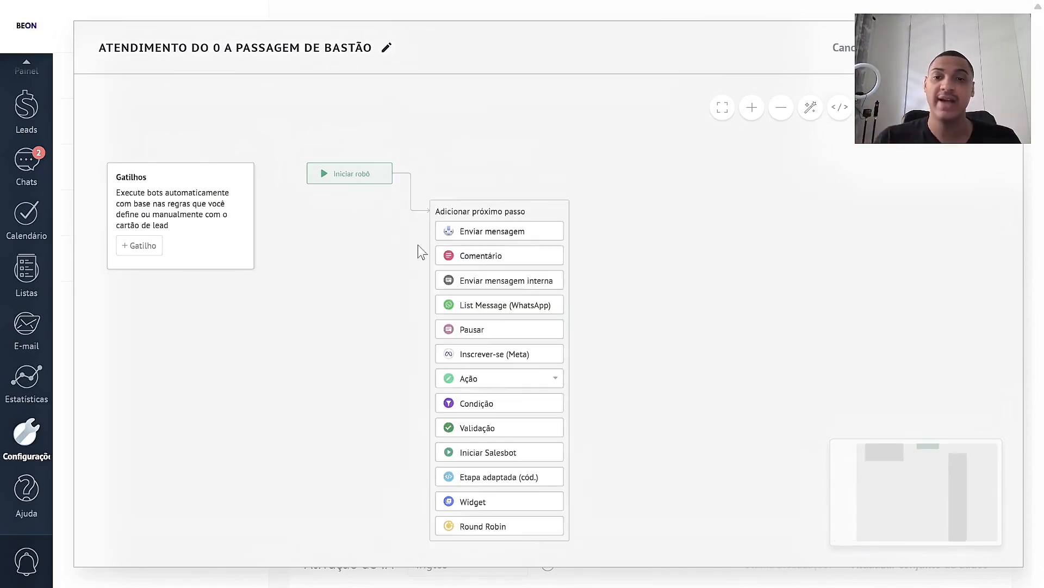
# Try out a "List Message (WhatsApp)" step after the start block and delete it.
pyautogui.click(497, 306)
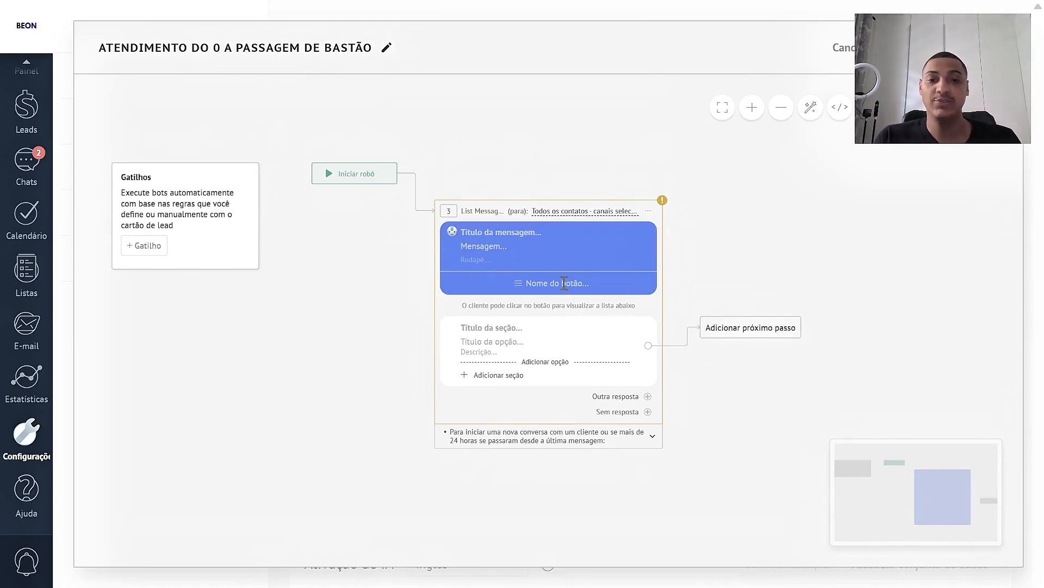
pyautogui.moveTo(663, 204)
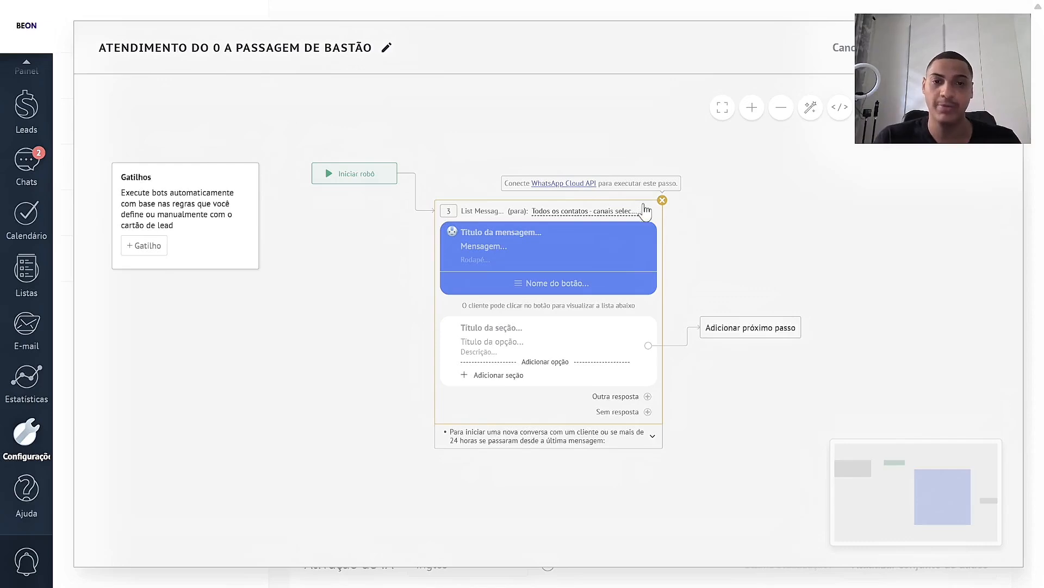
pyautogui.click(648, 210)
pyautogui.click(668, 284)
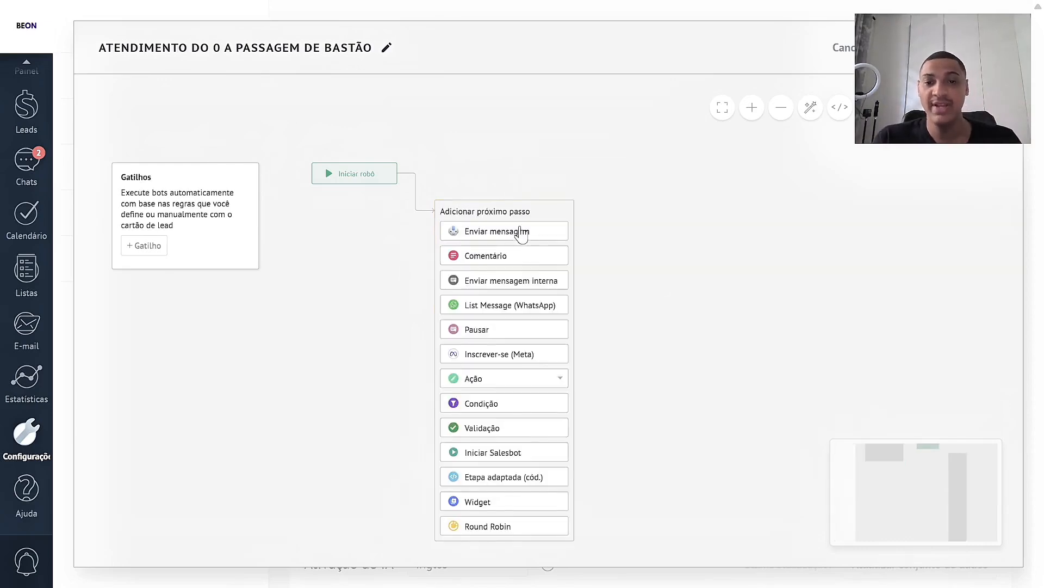
# Add a "Pausar" step with the "Cronômetro" condition and show the step types that can follow it.
pyautogui.click(468, 330)
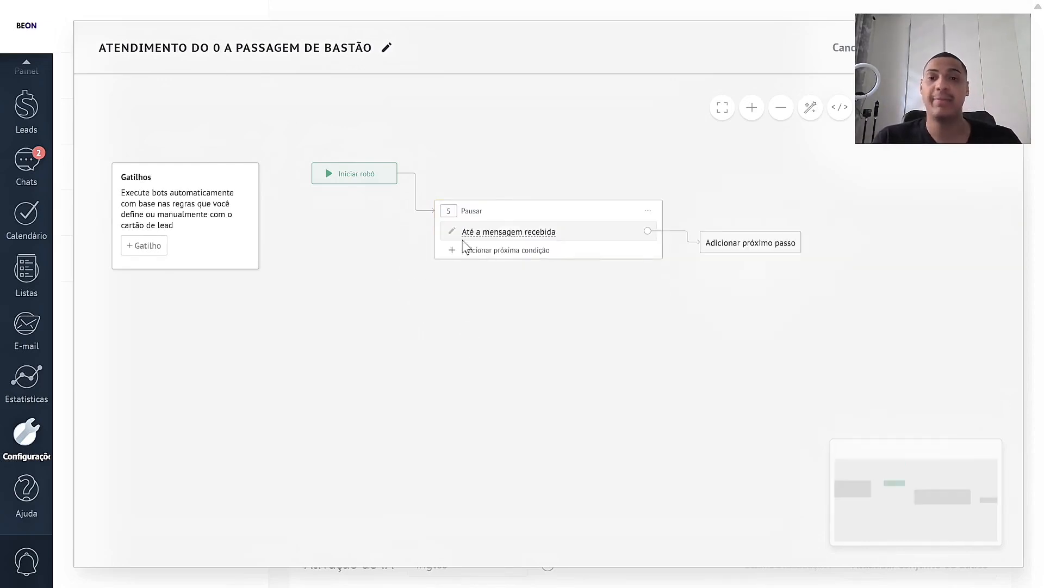
pyautogui.click(473, 234)
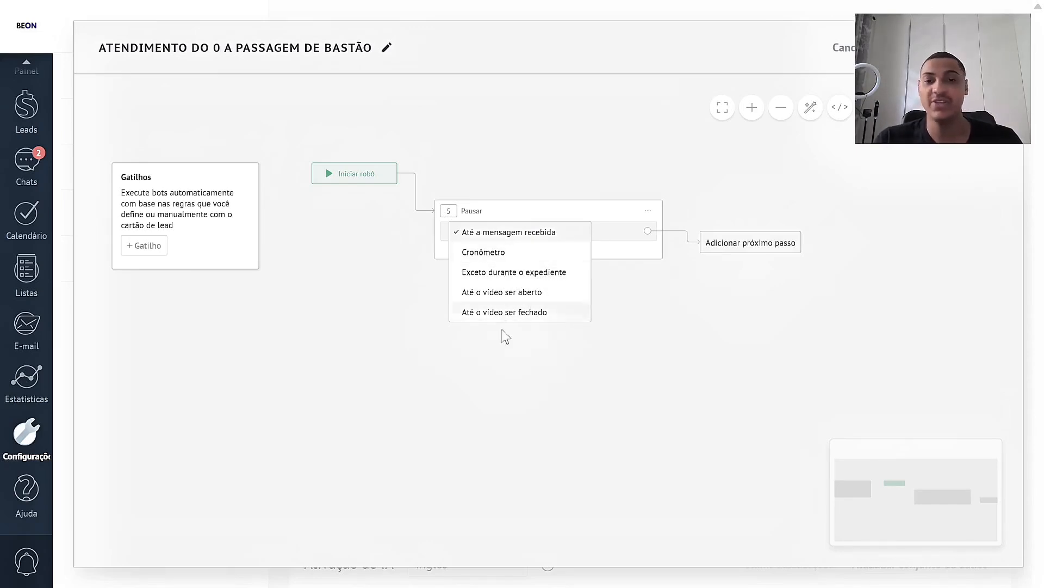
pyautogui.click(483, 255)
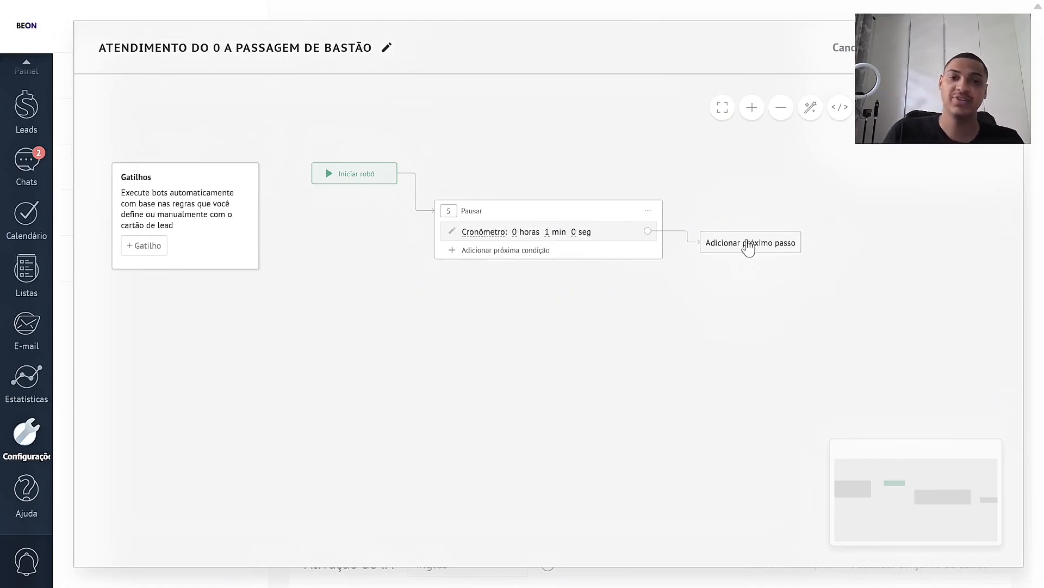
pyautogui.click(746, 242)
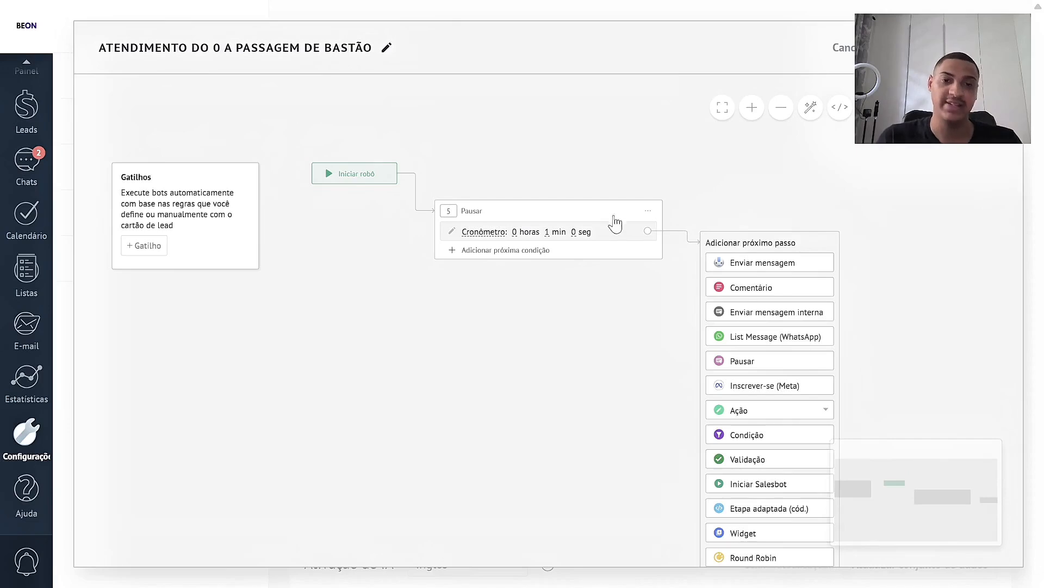
# Delete the "Pausar" step from the flow.
pyautogui.click(647, 220)
pyautogui.click(648, 210)
pyautogui.click(665, 284)
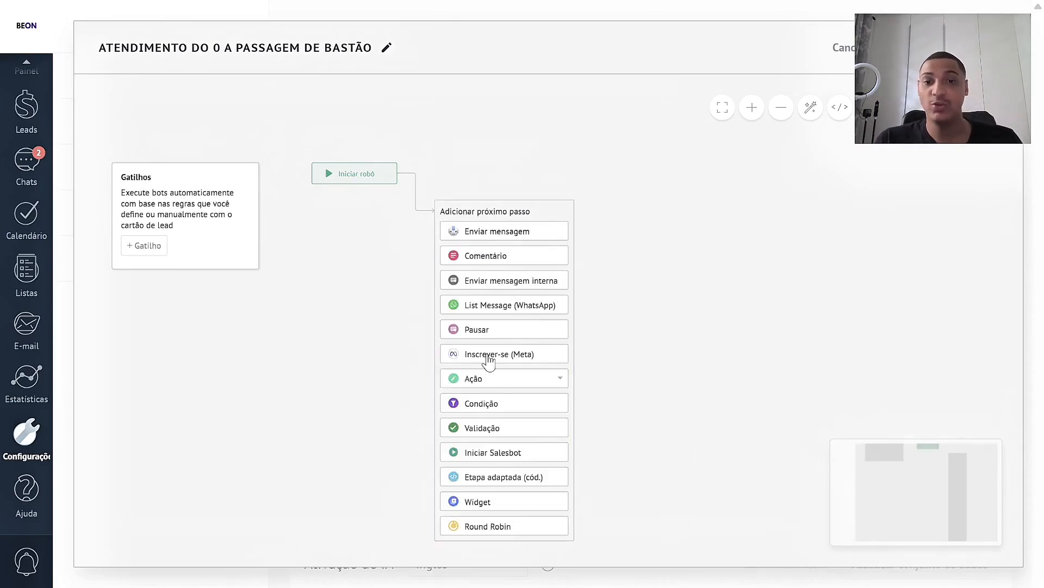
# Try out an "Inscrever-se (Meta)" step after the start block and delete it.
pyautogui.click(488, 354)
pyautogui.click(648, 211)
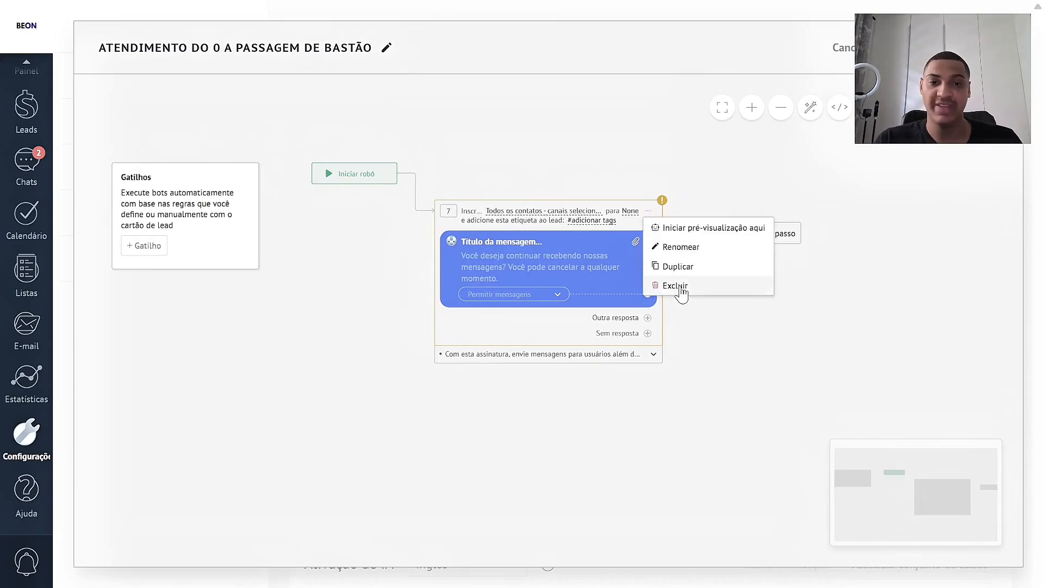
pyautogui.click(675, 286)
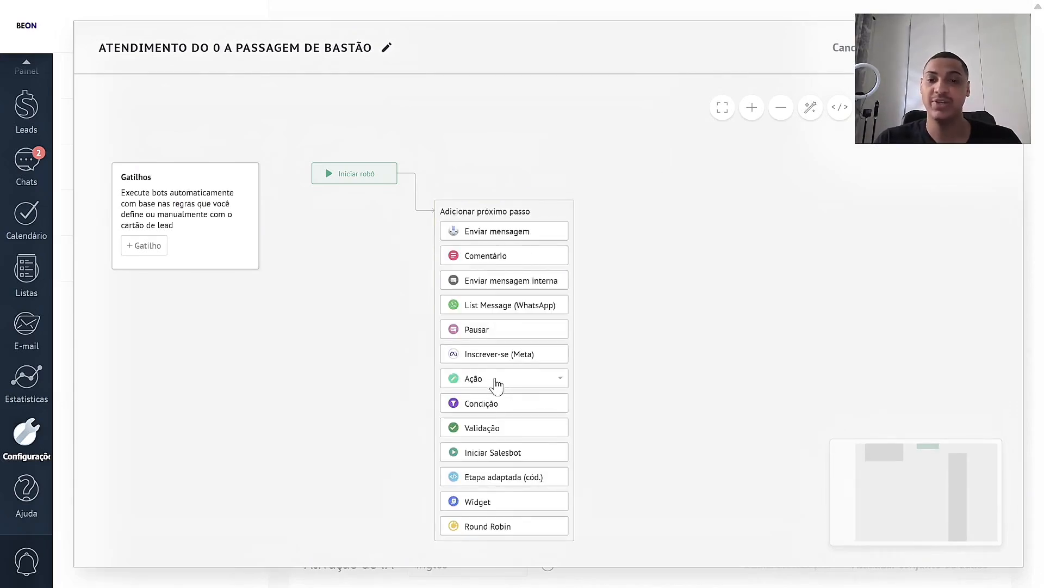
# Look through the available "Ação" types and add a "Condição" step after the start block.
pyautogui.click(496, 383)
pyautogui.scroll(-3, 513, 395)
pyautogui.scroll(3, 513, 394)
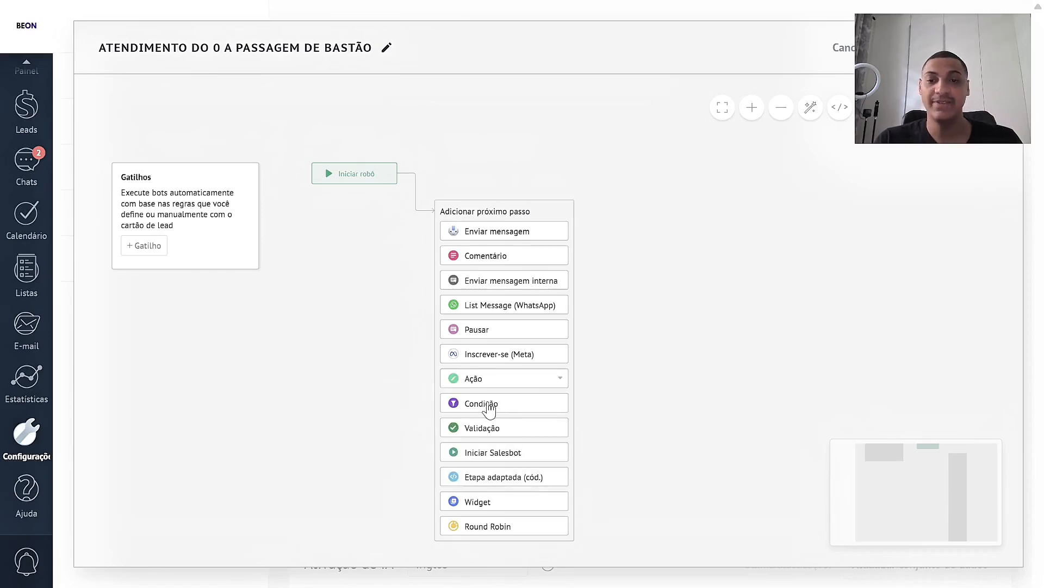
pyautogui.click(488, 405)
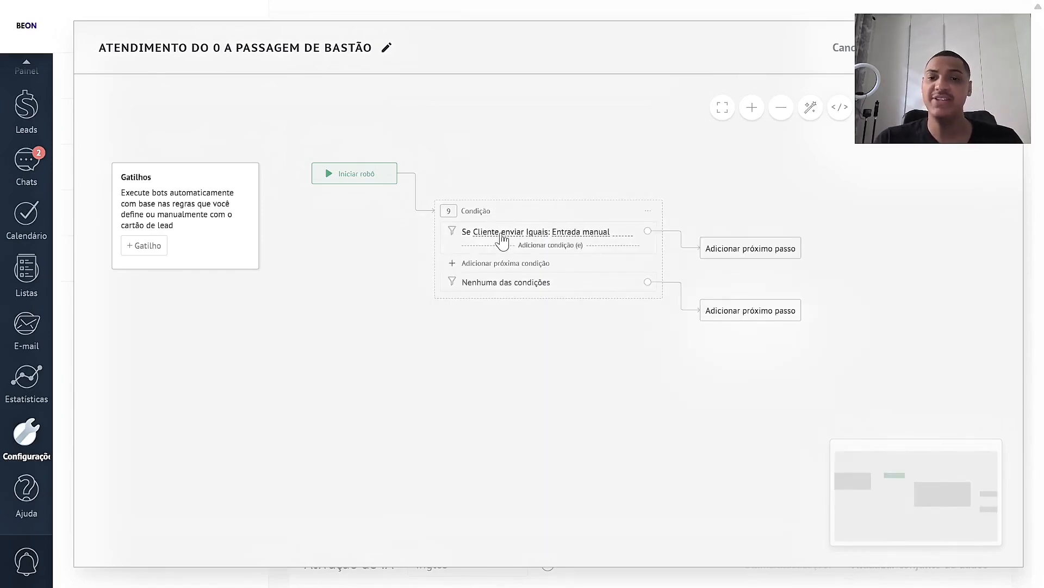
# Set the first rule of the "Condição" step to "Cliente enviar" "Contém" with the manual entry "a".
pyautogui.click(500, 237)
pyautogui.click(533, 230)
pyautogui.click(539, 232)
pyautogui.click(550, 273)
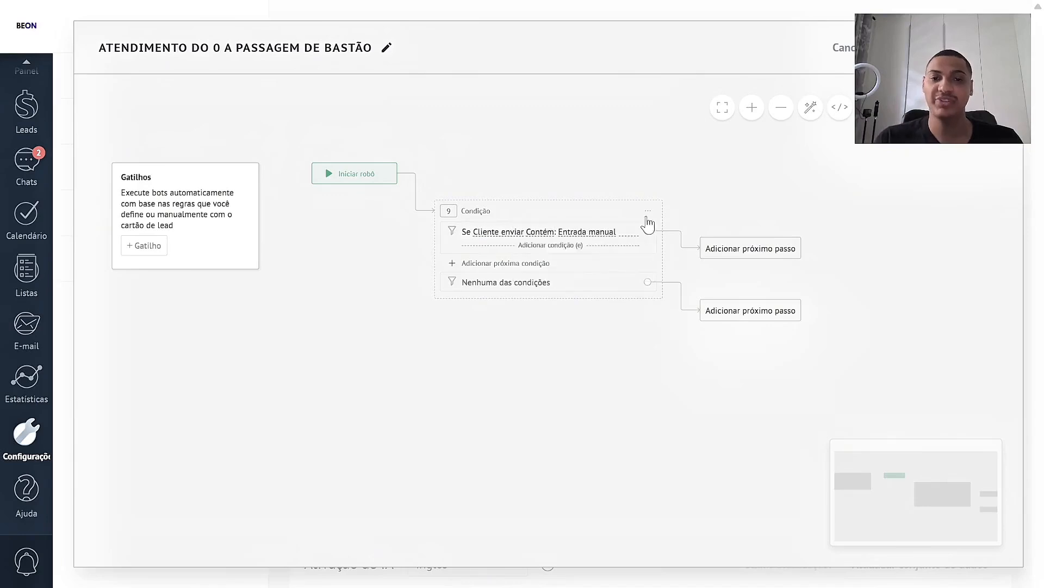
pyautogui.click(624, 245)
pyautogui.click(648, 255)
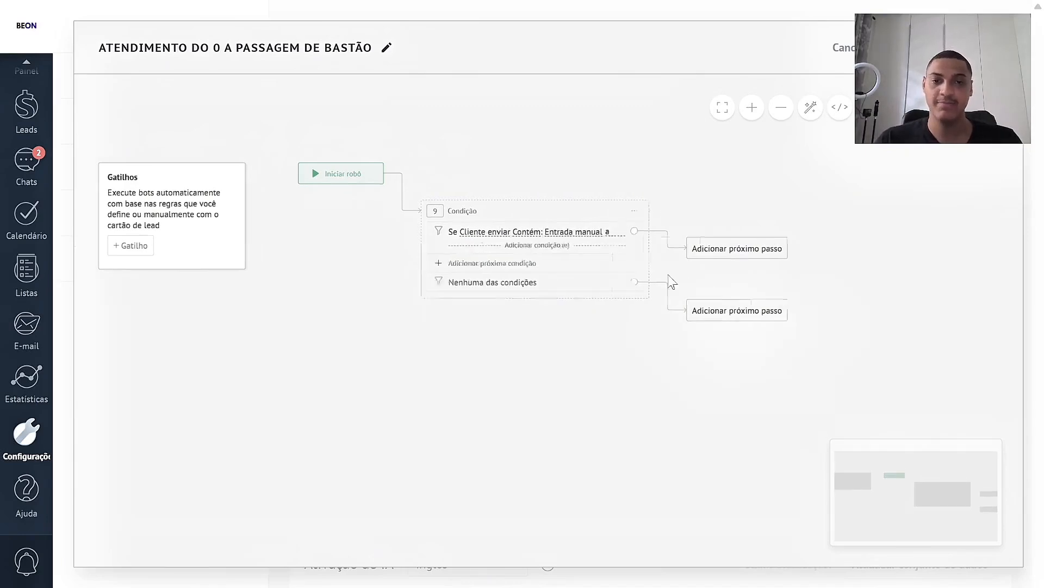
# Add an "Enviar mensagem" step with the text "b" to the branch of the first condition.
pyautogui.click(707, 176)
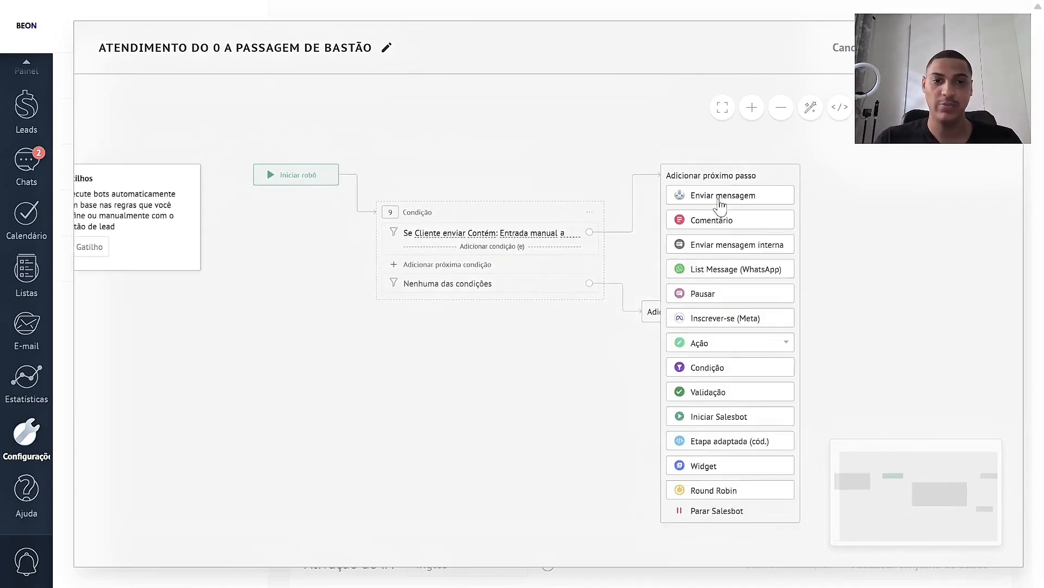
pyautogui.click(721, 197)
pyautogui.write('b')
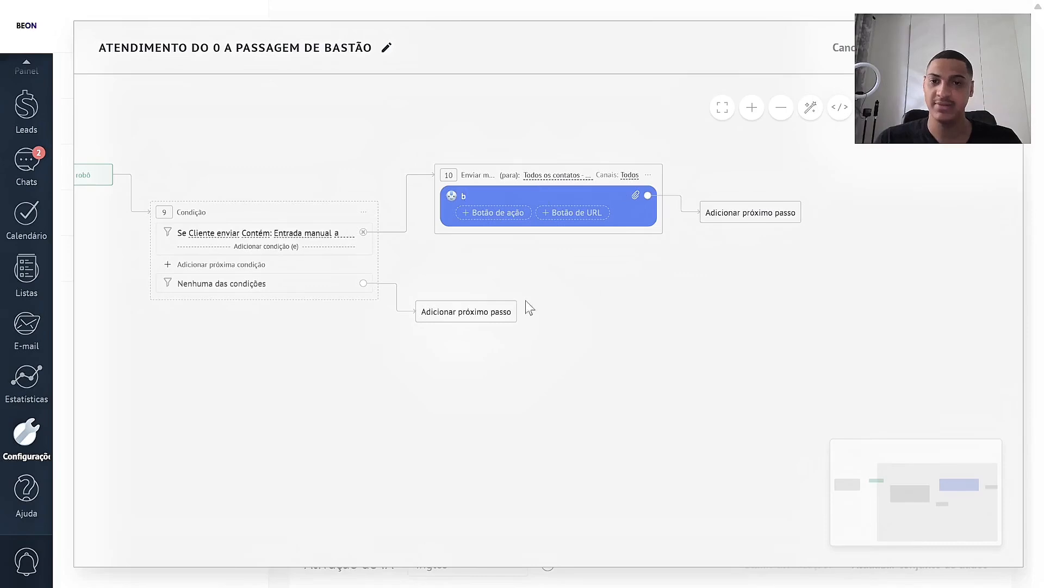
# Add a second condition for "Cliente enviar" "Iguais" "c" and link it to a duplicate of the message step with the text "d".
pyautogui.click(272, 266)
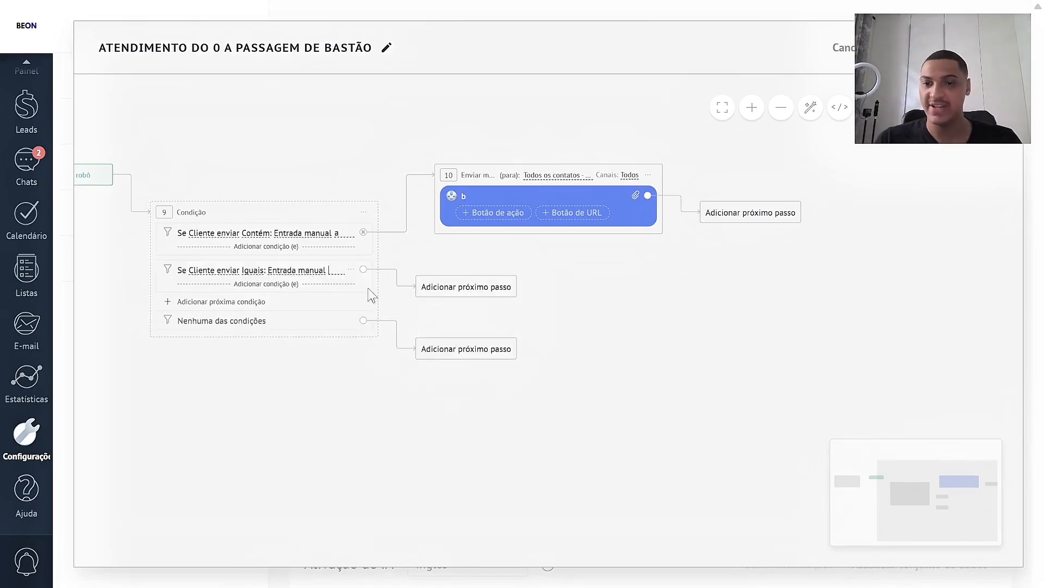
pyautogui.click(648, 175)
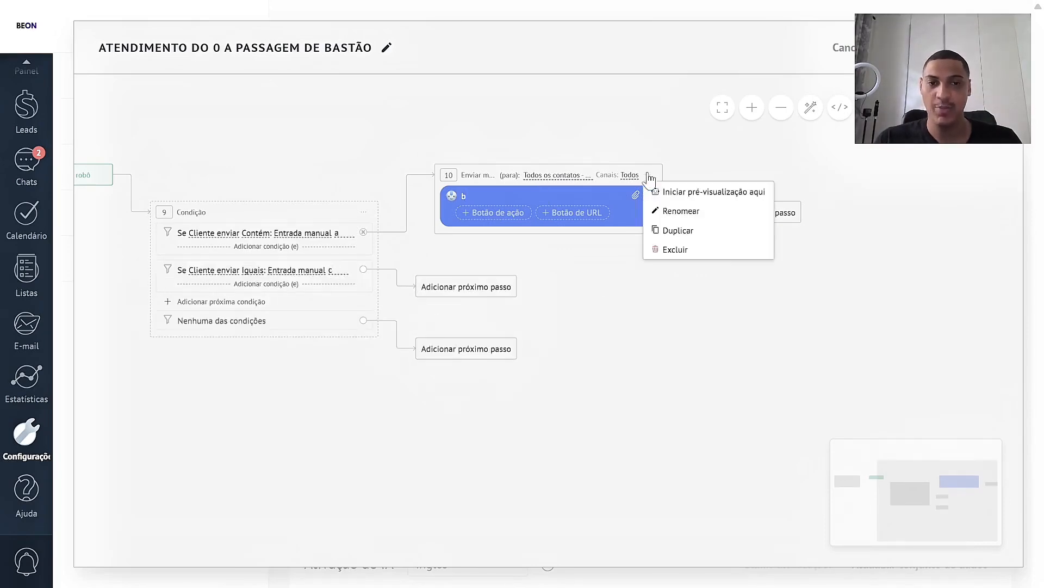
pyautogui.click(674, 231)
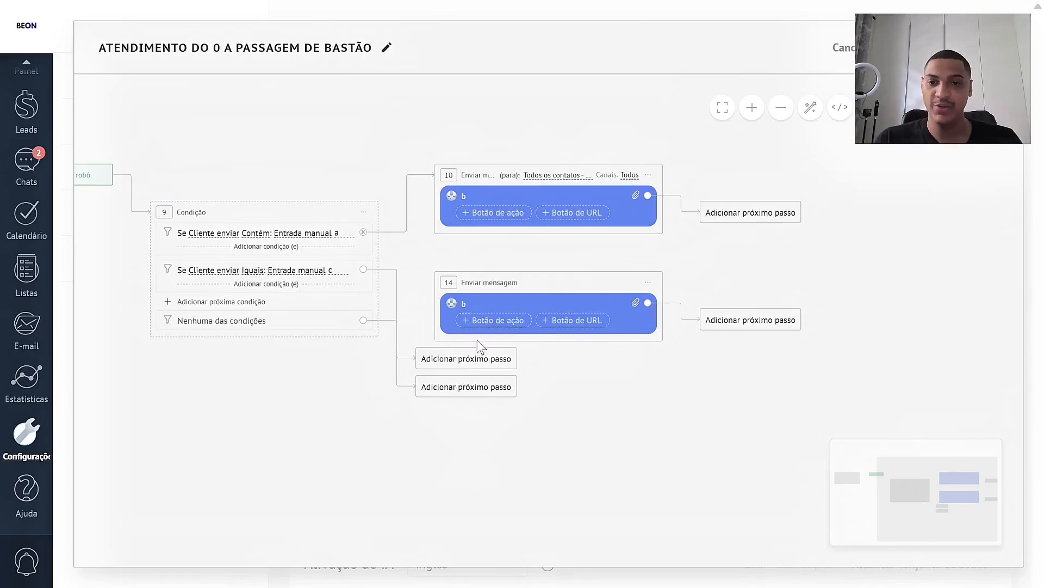
pyautogui.moveTo(467, 361); pyautogui.dragTo(502, 314)
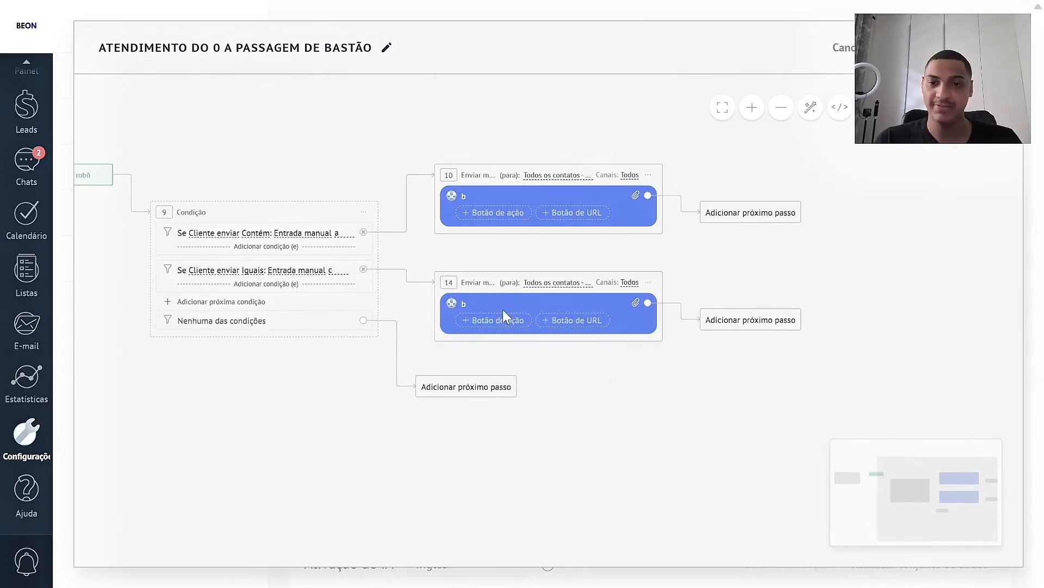
pyautogui.write('d')
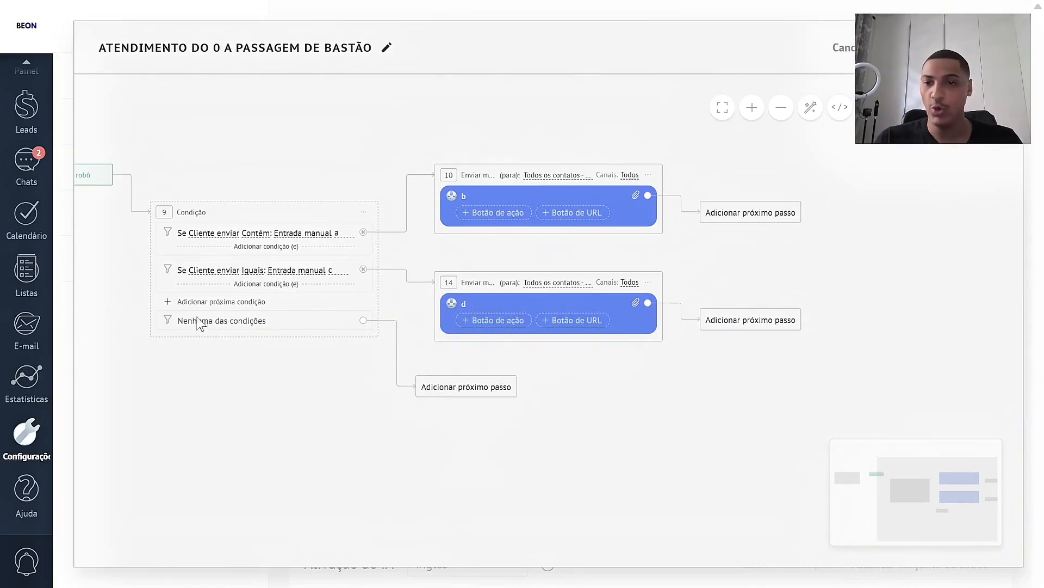
# Duplicate the "d" message step, change its text to "e" and connect it to the "Nenhuma das condições" branch.
pyautogui.click(648, 282)
pyautogui.click(660, 336)
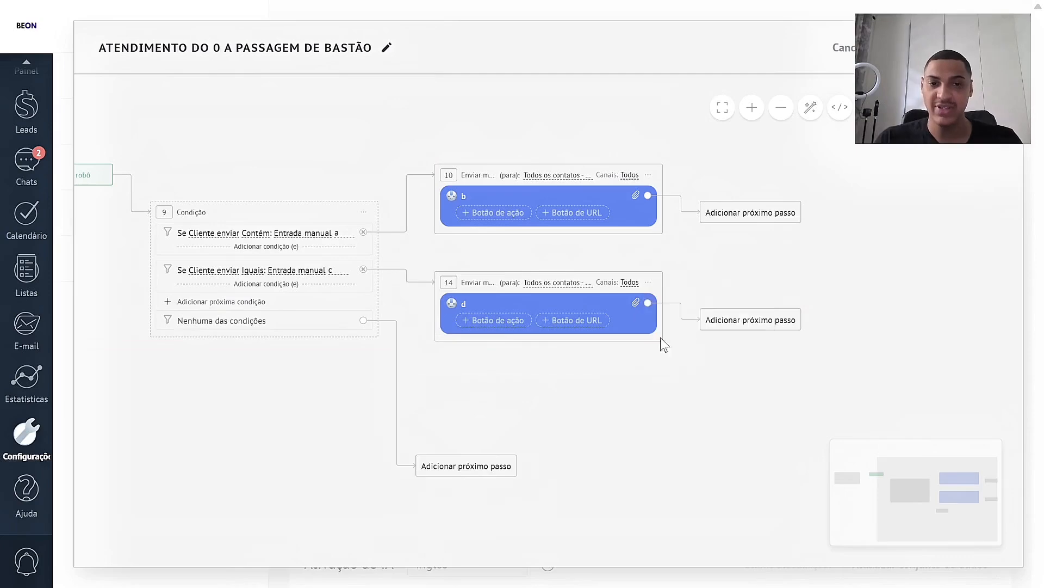
pyautogui.write('e')
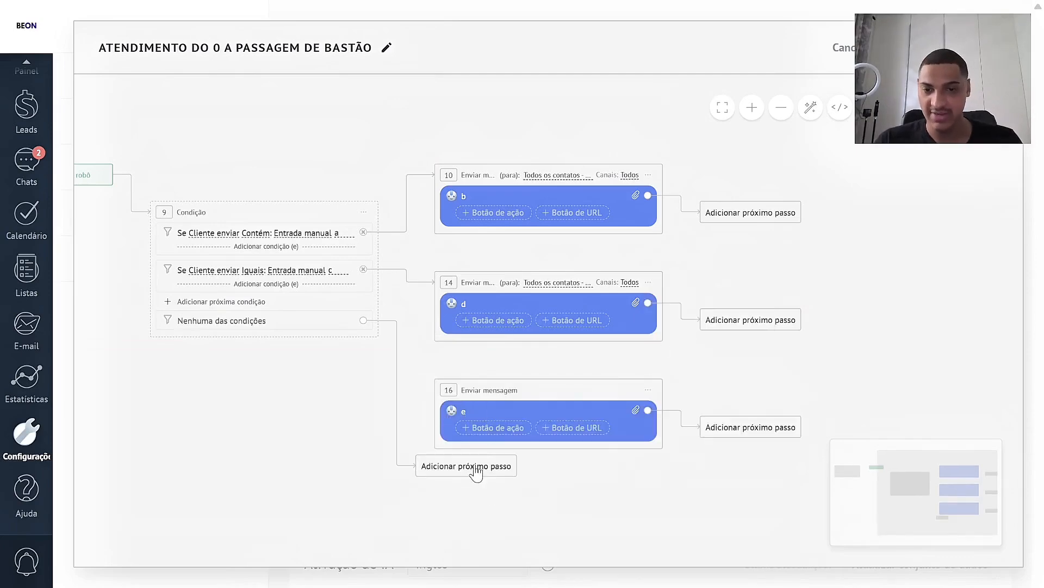
pyautogui.moveTo(476, 468); pyautogui.dragTo(388, 407)
pyautogui.moveTo(373, 488); pyautogui.dragTo(626, 338)
# Disconnect the "b" and "d" message steps from their conditions and connect them again.
pyautogui.click(524, 211)
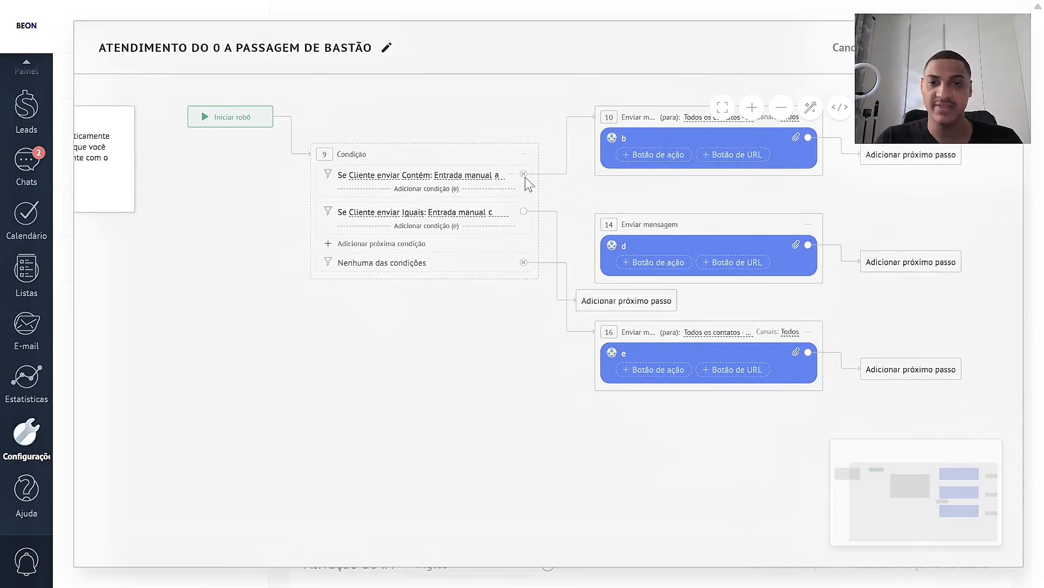
pyautogui.click(524, 174)
pyautogui.moveTo(608, 199); pyautogui.dragTo(655, 172)
pyautogui.moveTo(508, 326); pyautogui.dragTo(531, 299)
# Delete the three message steps and the second condition from the flow.
pyautogui.click(689, 147)
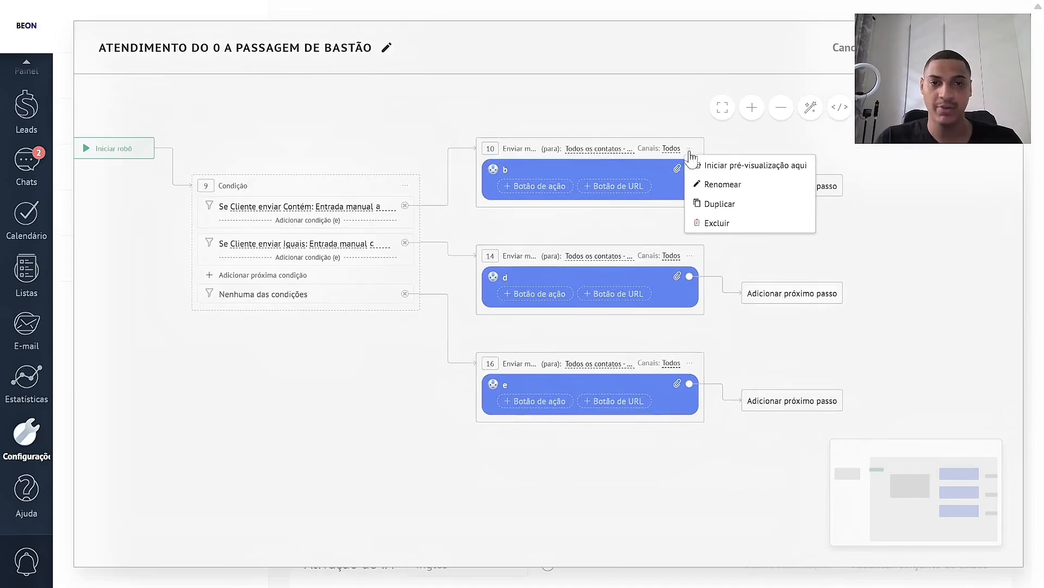
pyautogui.click(707, 227)
pyautogui.click(690, 255)
pyautogui.click(717, 331)
pyautogui.click(690, 363)
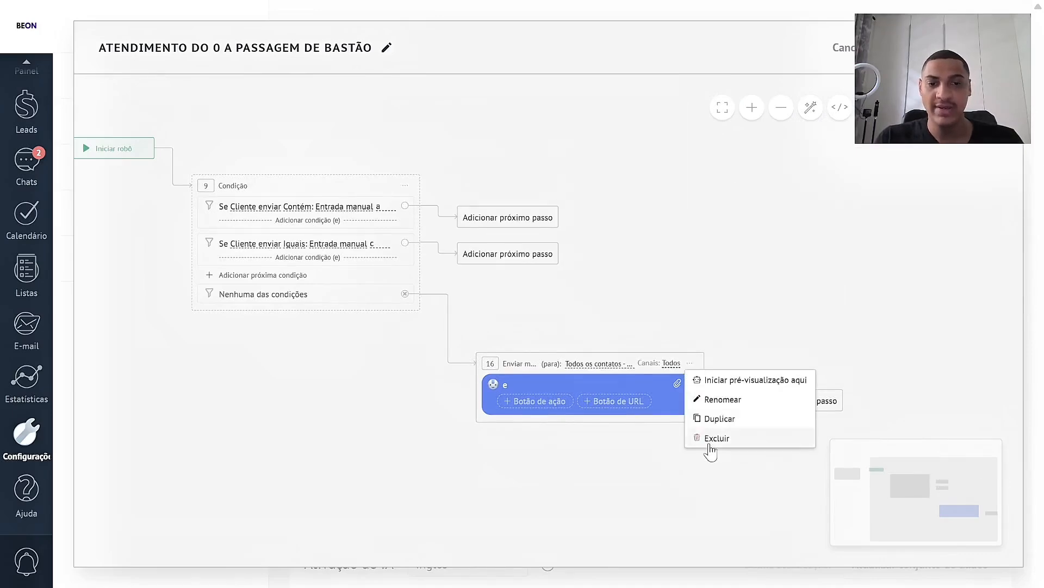
pyautogui.click(714, 438)
pyautogui.click(393, 245)
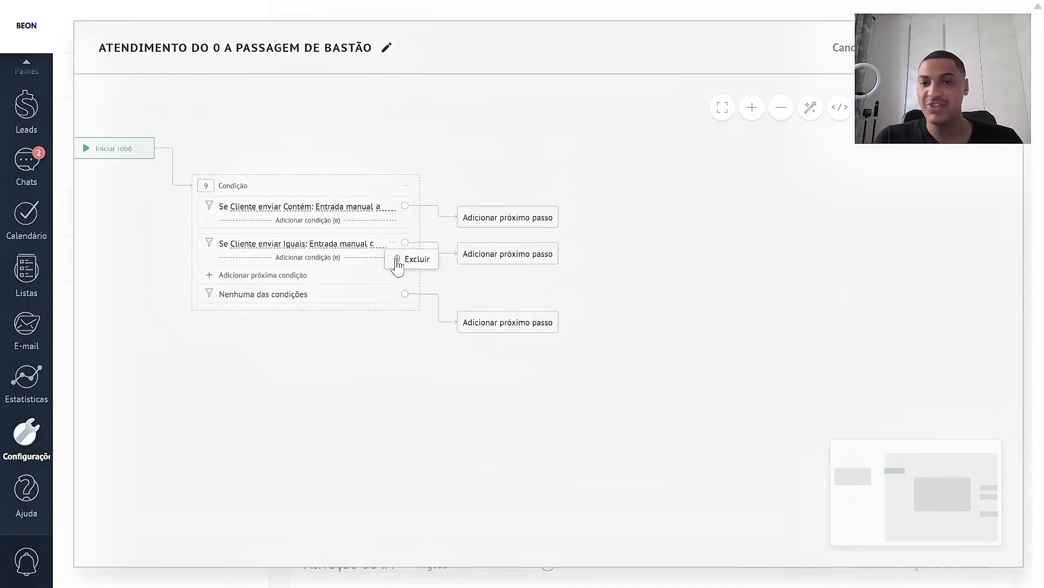
pyautogui.click(400, 261)
# Change the remaining condition to check whether "Lead: Nome do Pet" contains the manual entry "Alfredo".
pyautogui.click(254, 209)
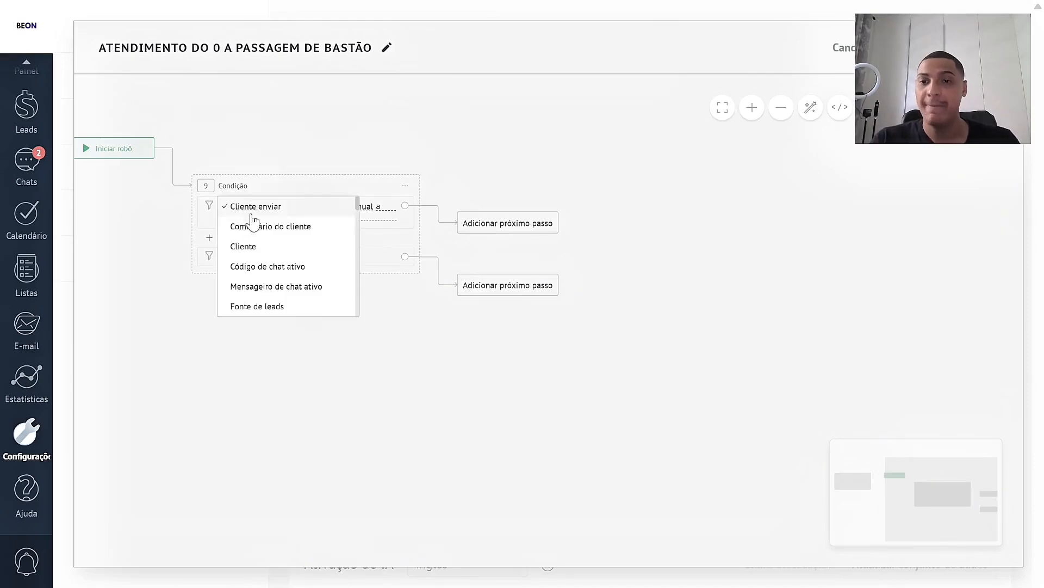
pyautogui.click(299, 185)
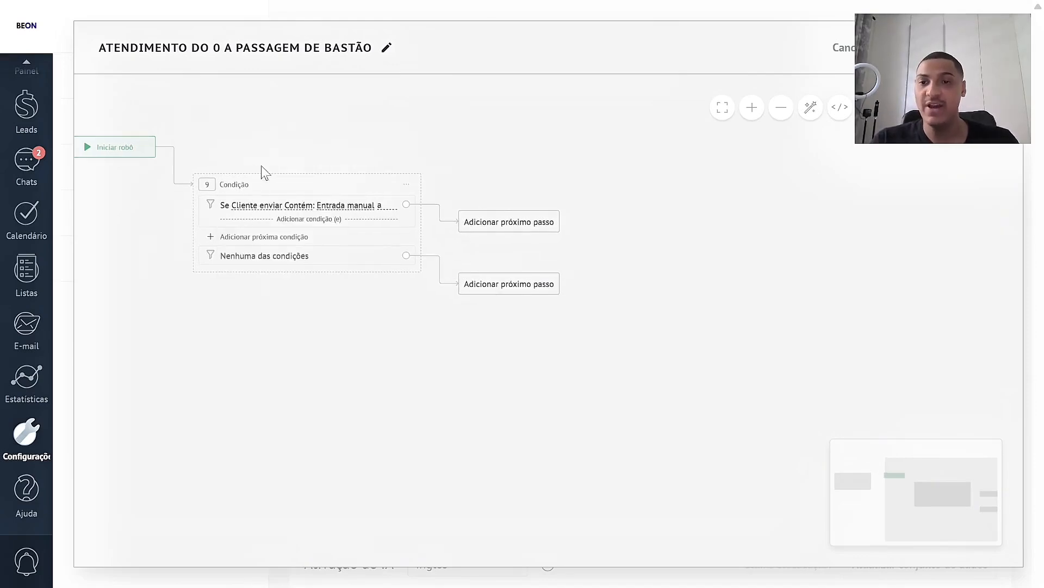
pyautogui.hscroll(-3, 263, 172)
pyautogui.click(342, 214)
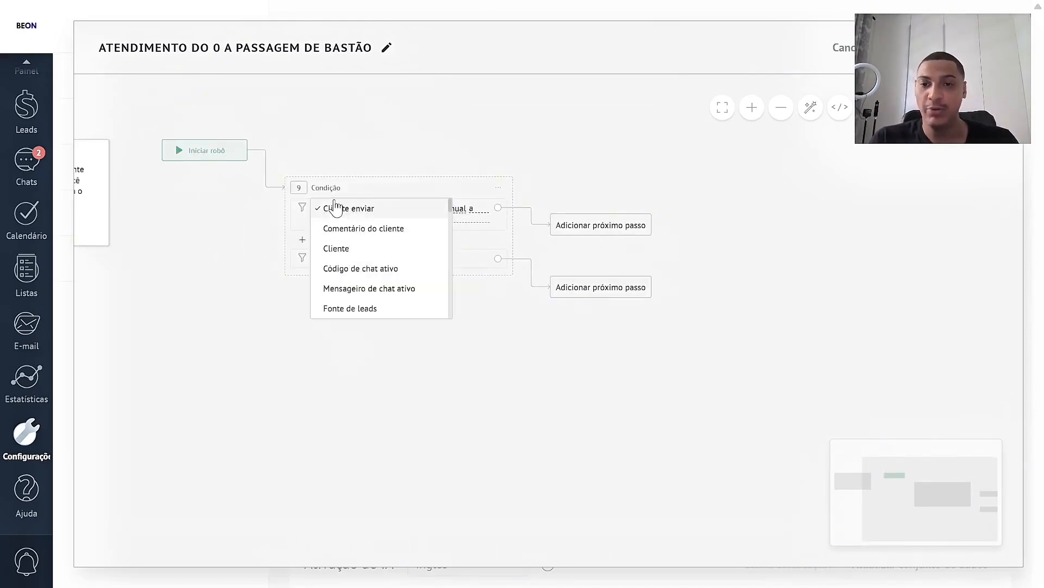
pyautogui.click(384, 235)
pyautogui.scroll(-2, 386, 238)
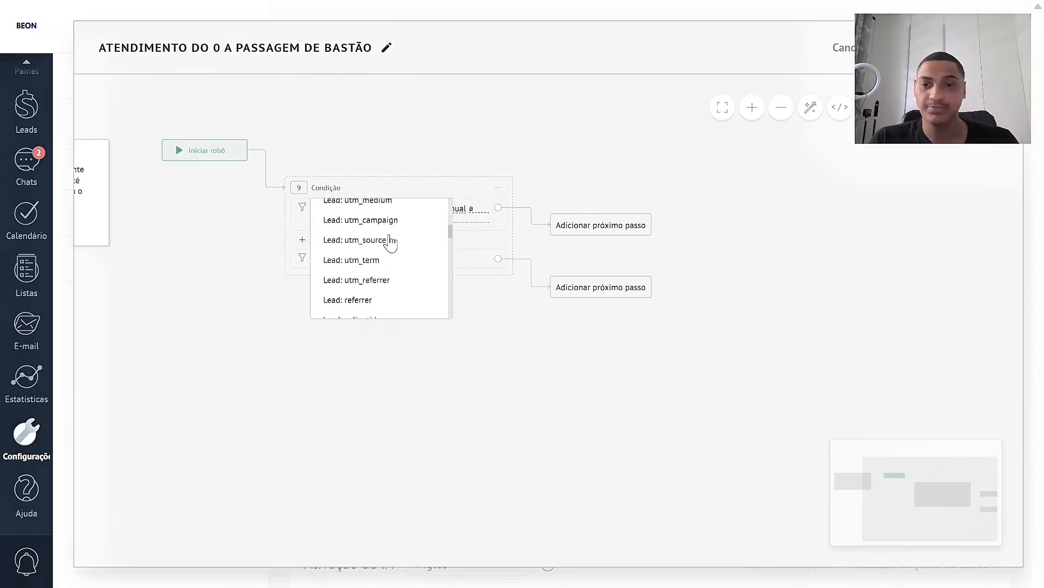
pyautogui.scroll(1, 397, 246)
pyautogui.click(393, 217)
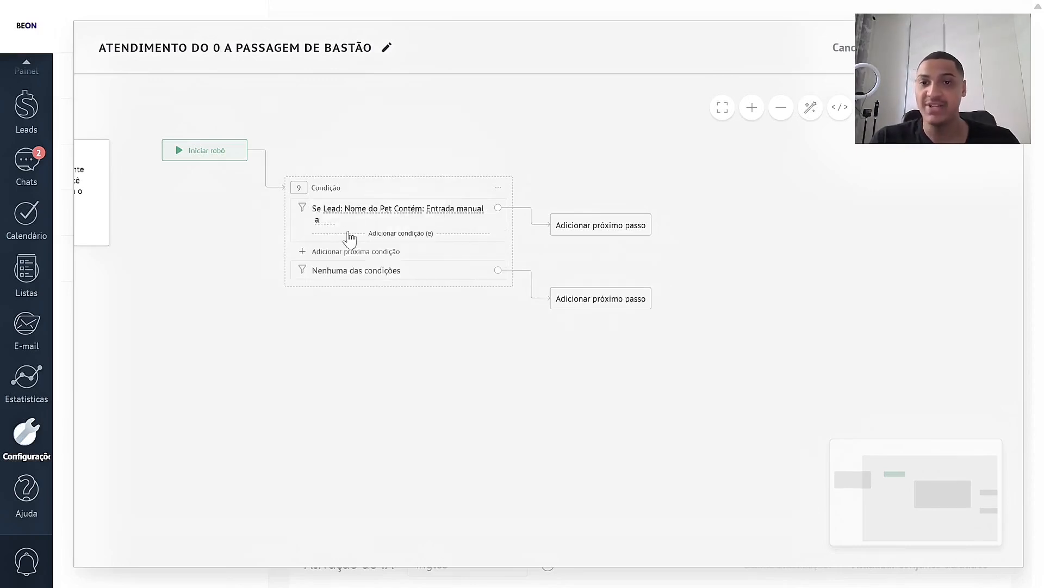
pyautogui.click(319, 220)
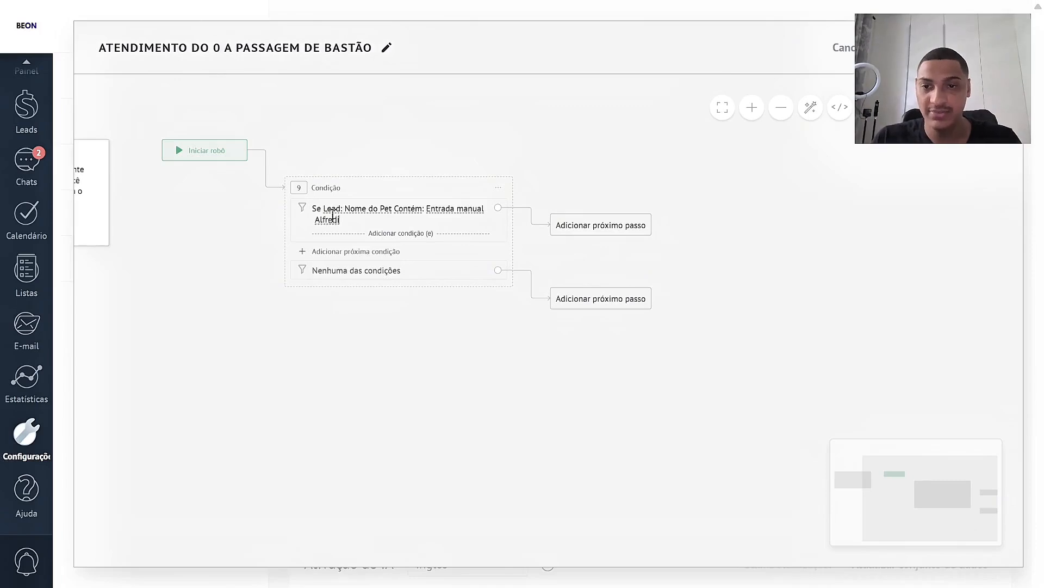
# Add an "Enviar mensagem" step with the text "Ola alfredo" to the branch of the pet name condition.
pyautogui.click(615, 227)
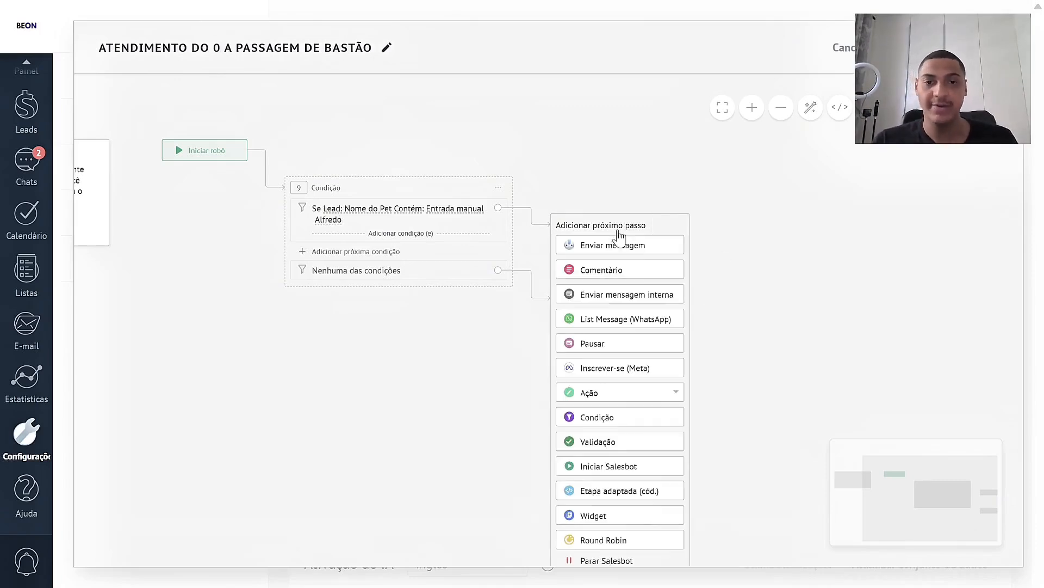
pyautogui.click(612, 251)
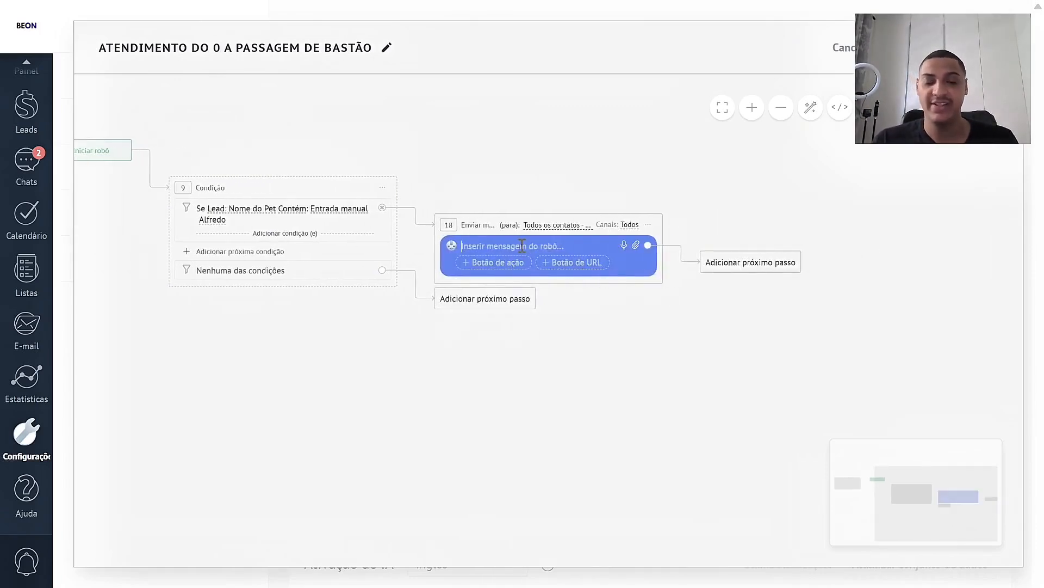
pyautogui.write('Ola alfredo')
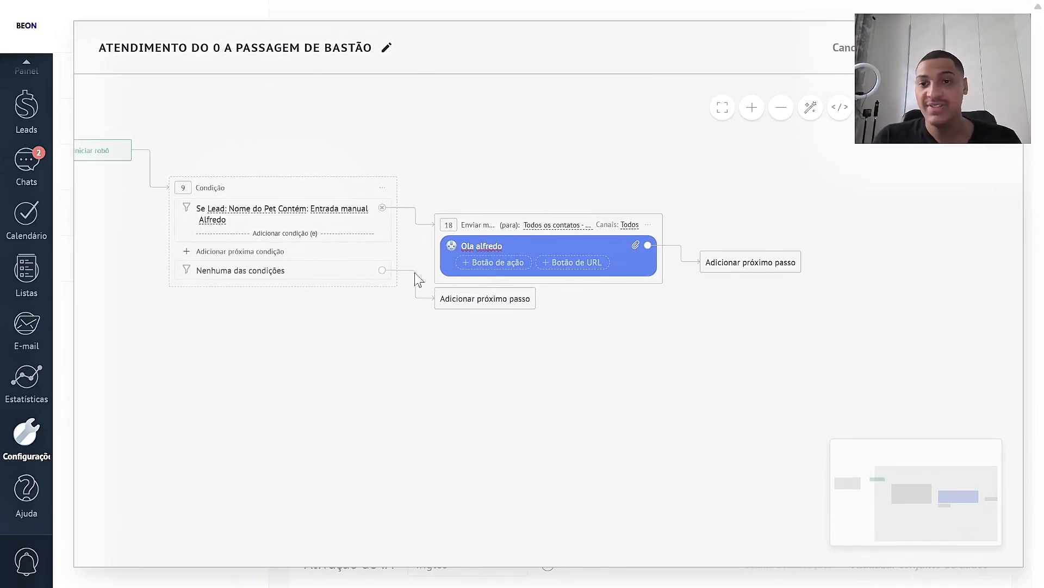
# Look through the lead, contact and product fields that can be used in the condition.
pyautogui.click(249, 213)
pyautogui.scroll(-2, 275, 247)
pyautogui.scroll(-10, 275, 248)
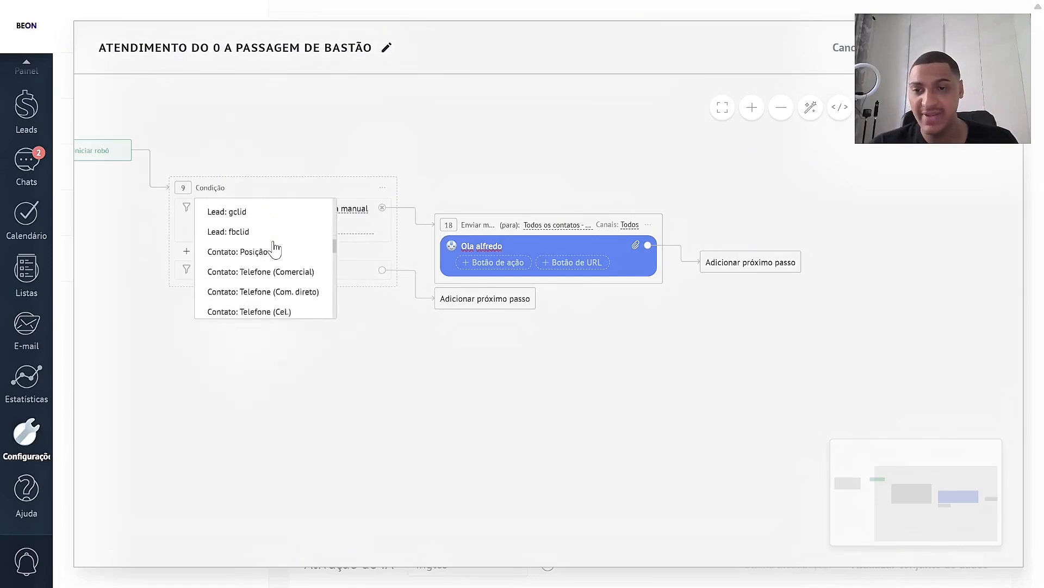
pyautogui.scroll(-2, 271, 237)
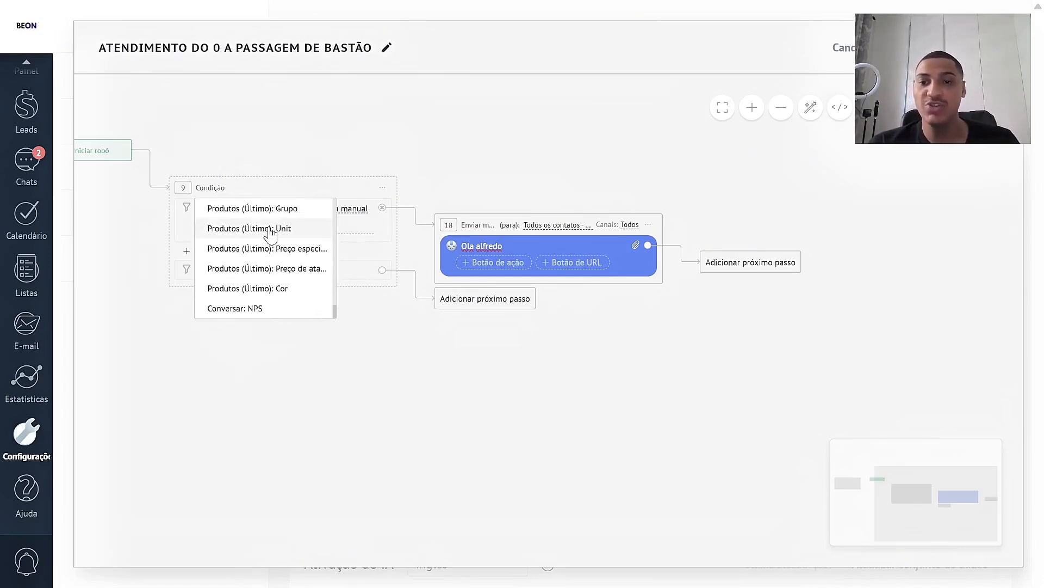
pyautogui.click(292, 108)
pyautogui.moveTo(292, 107); pyautogui.dragTo(402, 144)
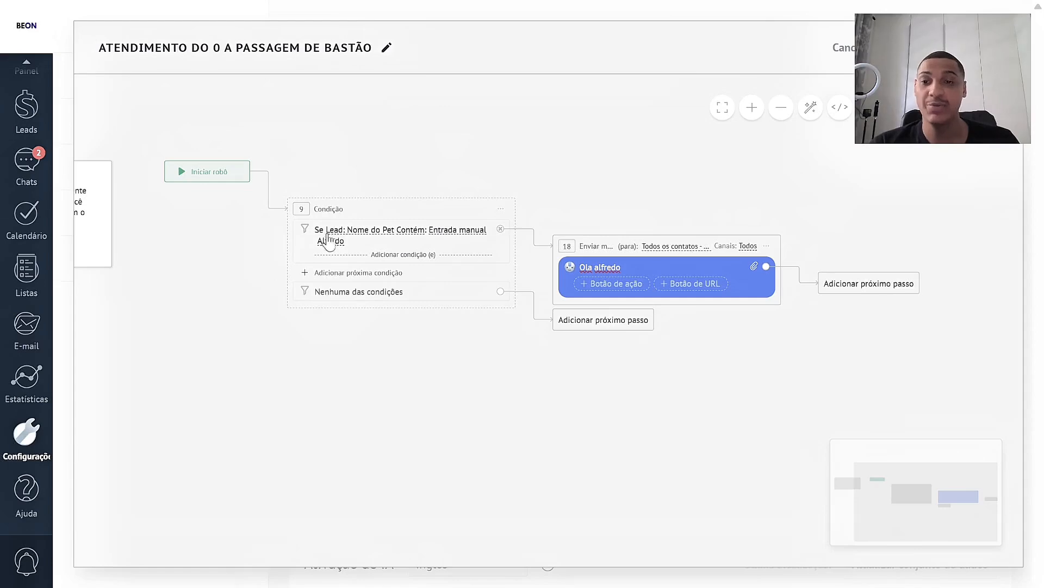
# Leave the Salesbot editor without saving and open the lead in the "DISCUSSÃO" stage.
pyautogui.click(852, 61)
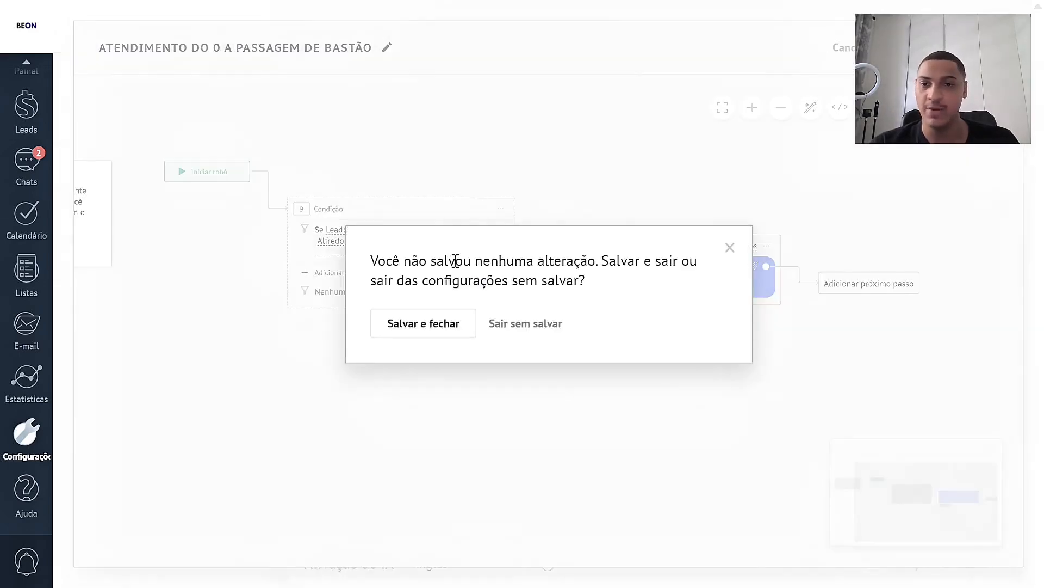
pyautogui.click(533, 322)
pyautogui.click(26, 112)
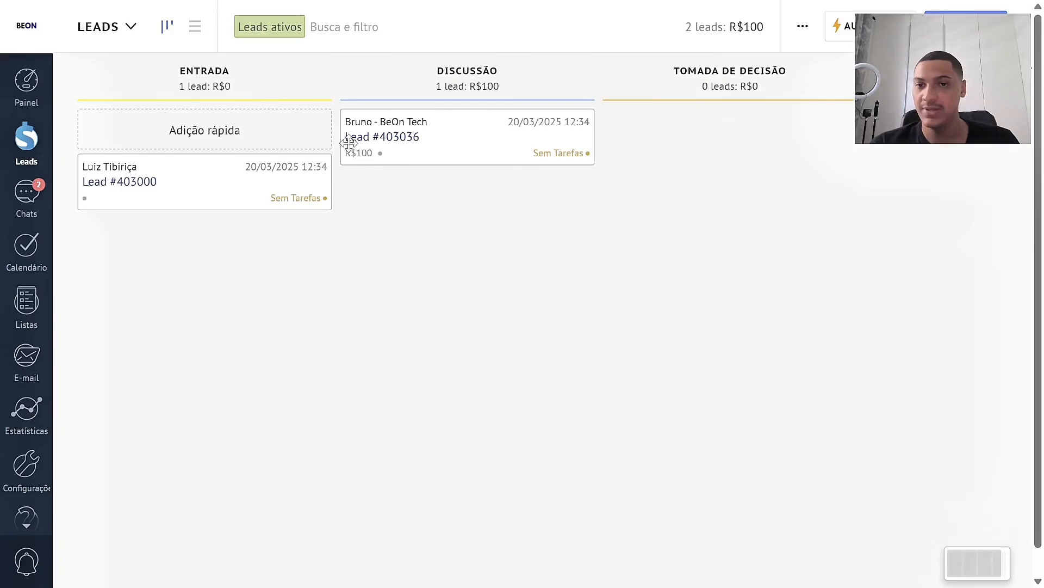
pyautogui.click(348, 142)
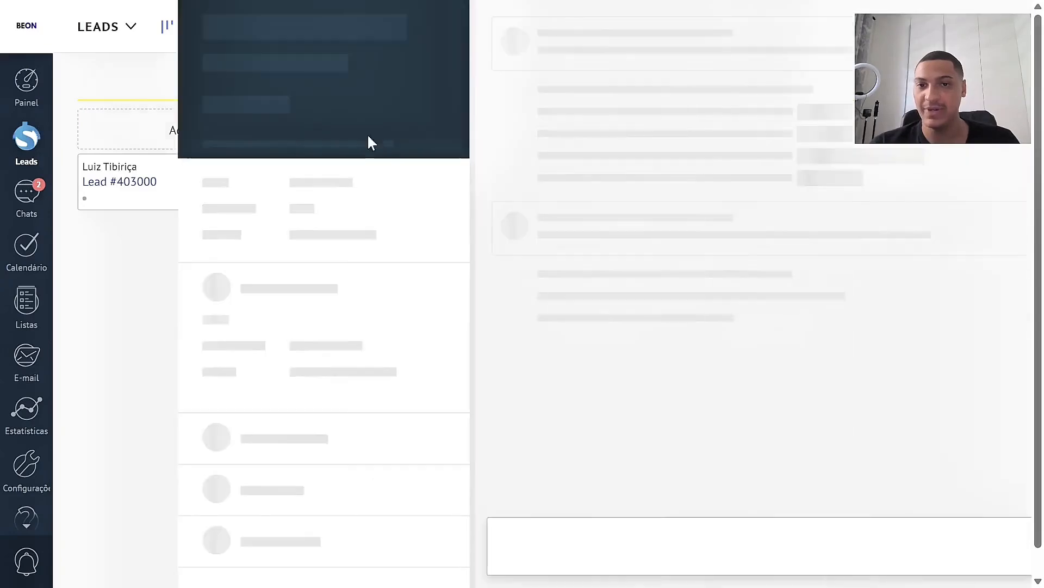
# Open the lead's field settings and add a new field of type "Selecionar" named "Origem".
pyautogui.click(310, 145)
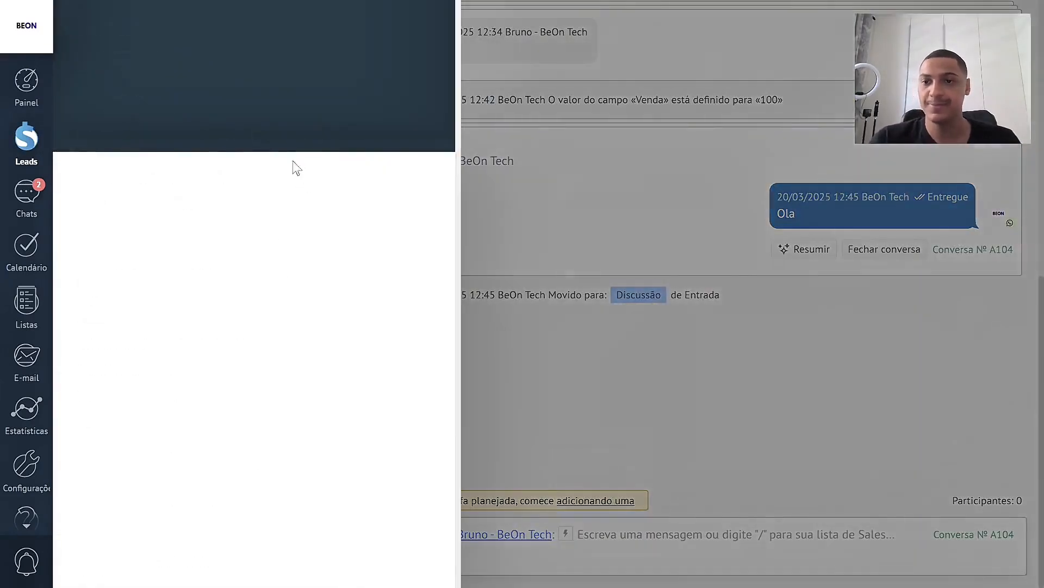
pyautogui.click(163, 249)
pyautogui.click(167, 262)
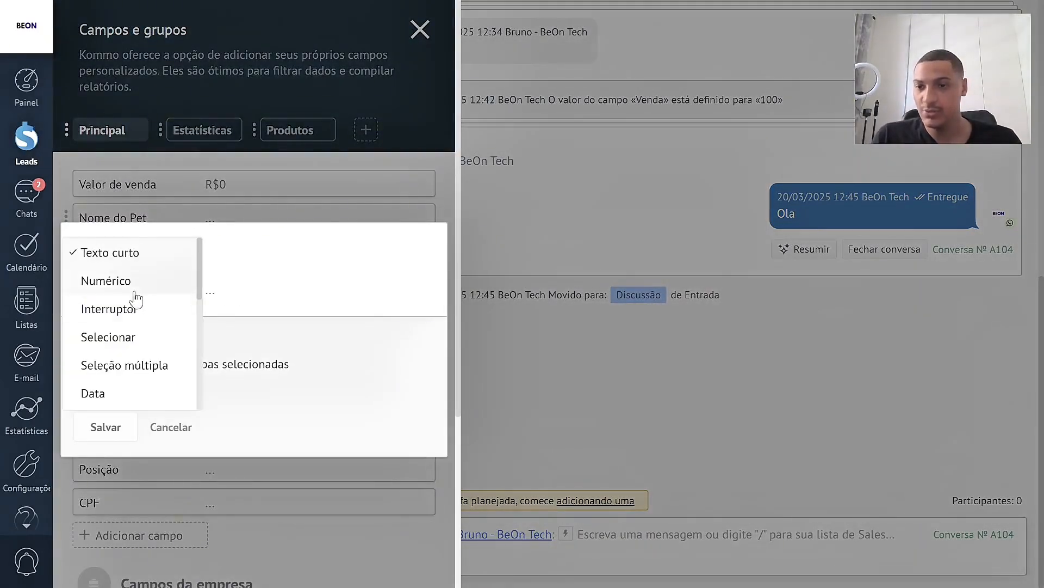
pyautogui.click(133, 340)
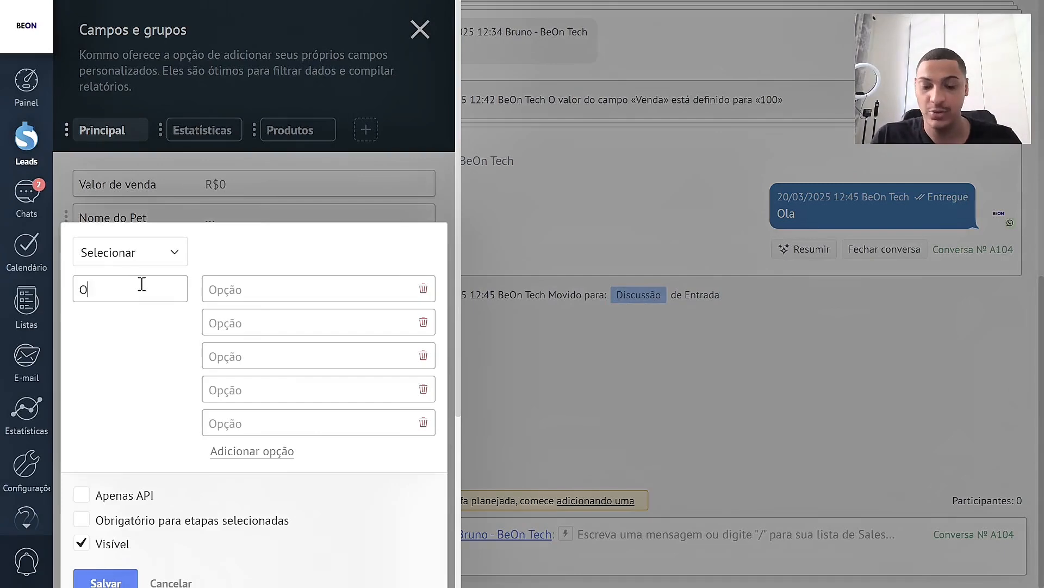
pyautogui.click(142, 283)
pyautogui.write('Origem')
# Add the options "Organica" and "Trafego" to the "Origem" field, save the field and leave the field settings.
pyautogui.click(296, 318)
pyautogui.click(276, 279)
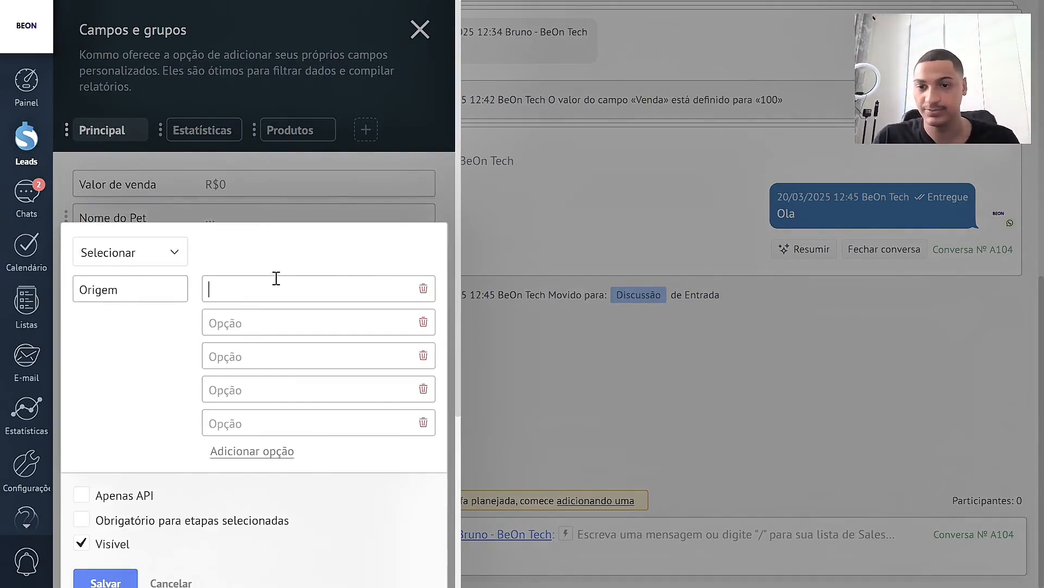
pyautogui.write('Organica')
pyautogui.press('Tab')
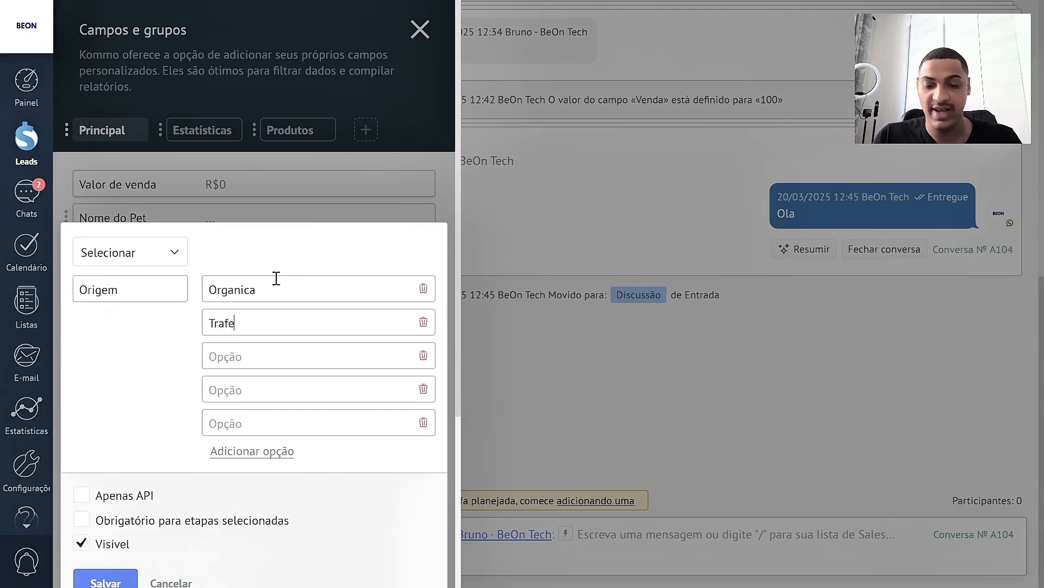
pyautogui.click(107, 581)
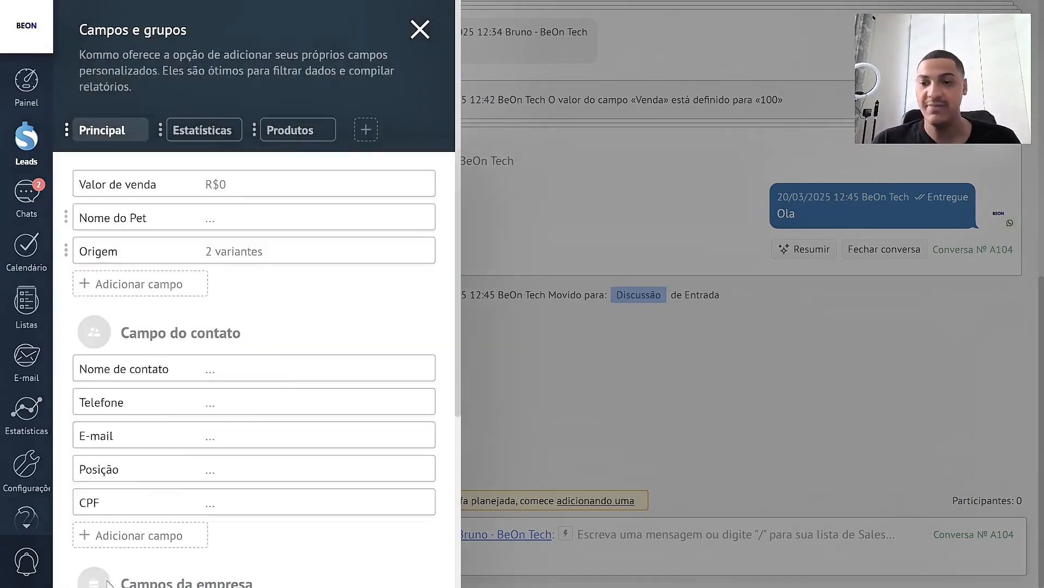
pyautogui.click(526, 266)
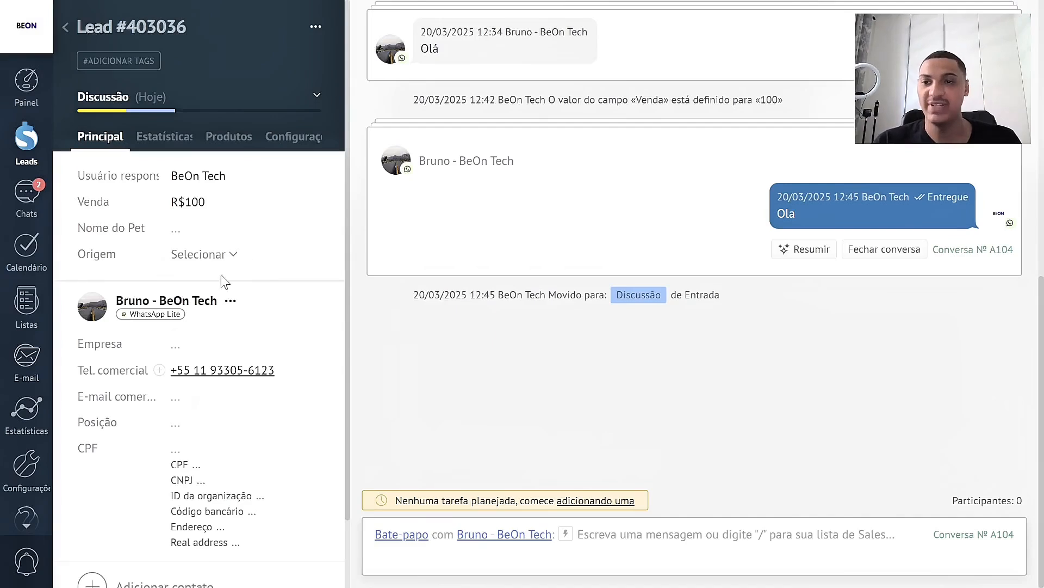
# Set the lead's "Origem" field to "Organica" and save, and change it to "Trafego" and save again.
pyautogui.click(195, 255)
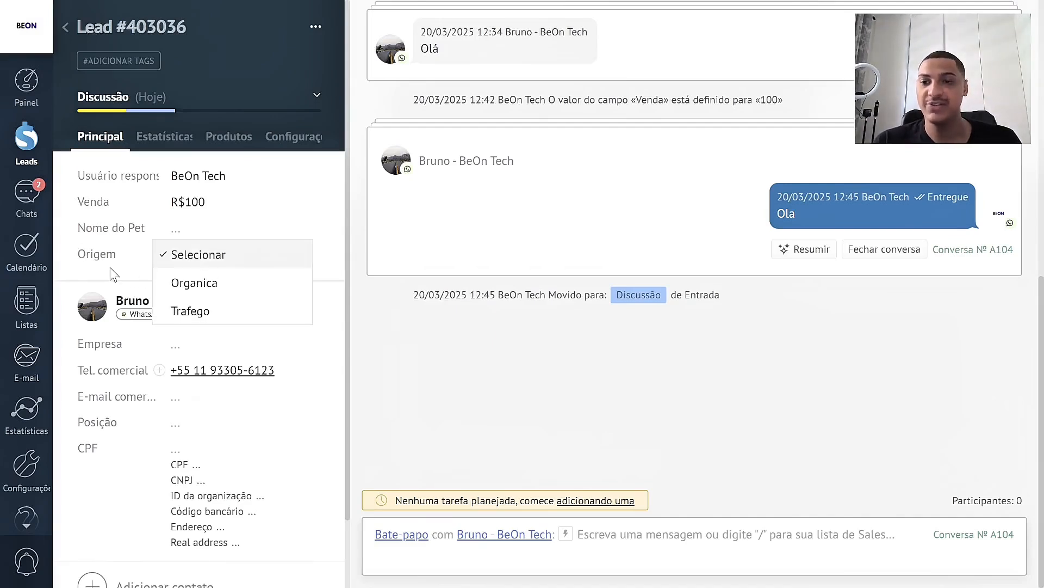
pyautogui.click(209, 283)
pyautogui.click(89, 557)
pyautogui.click(212, 254)
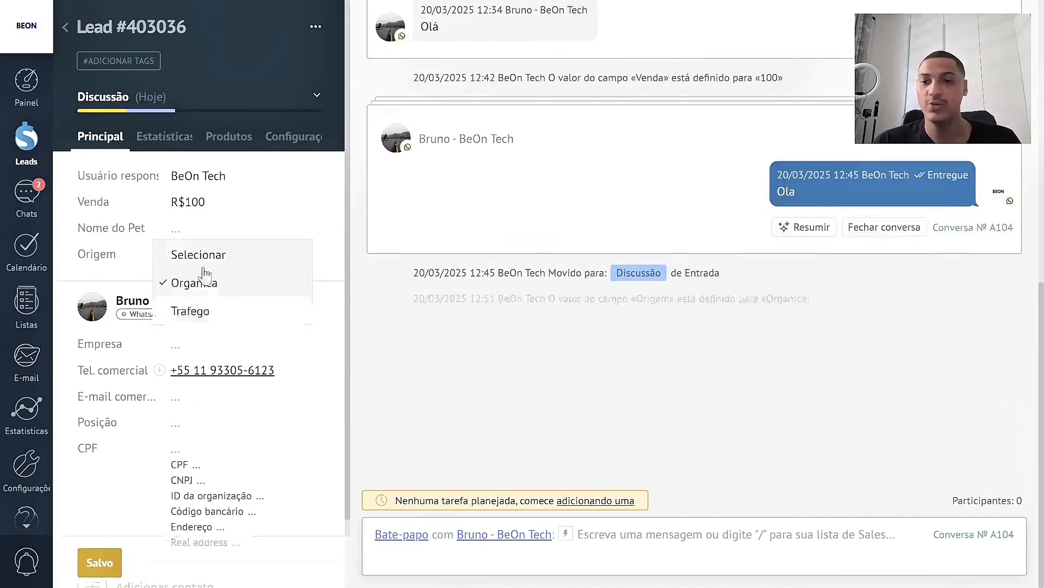
pyautogui.click(188, 308)
pyautogui.click(101, 558)
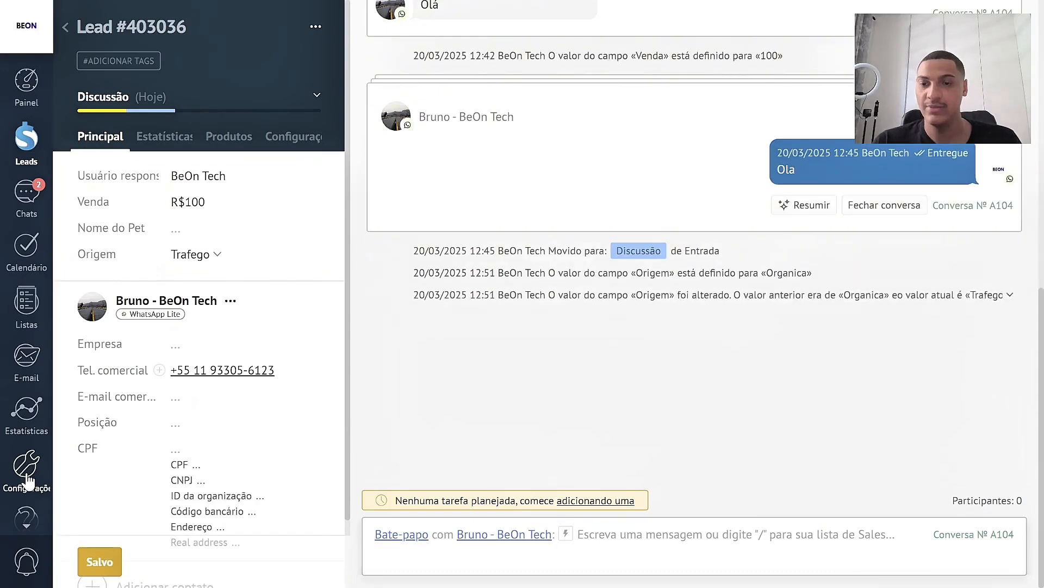
# Create a new Salesbot from the communication tools settings.
pyautogui.click(26, 473)
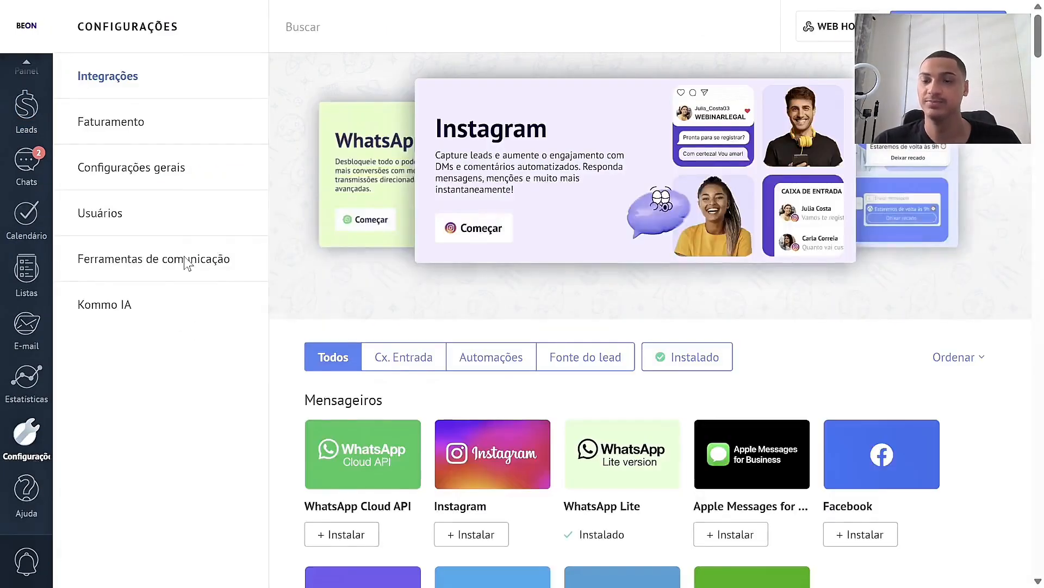
pyautogui.click(188, 262)
pyautogui.scroll(-3, 483, 288)
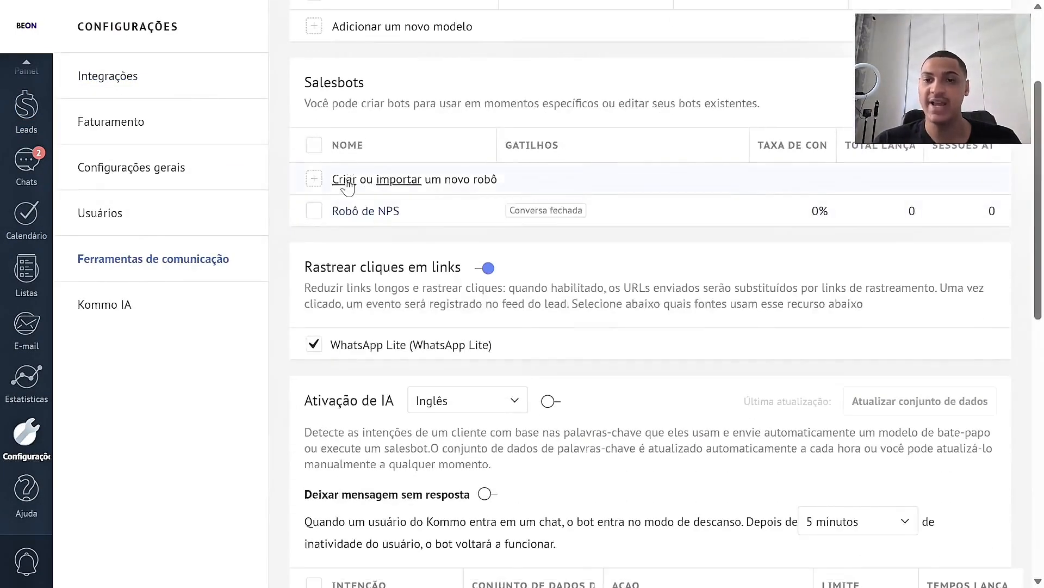
pyautogui.click(345, 179)
pyautogui.click(215, 89)
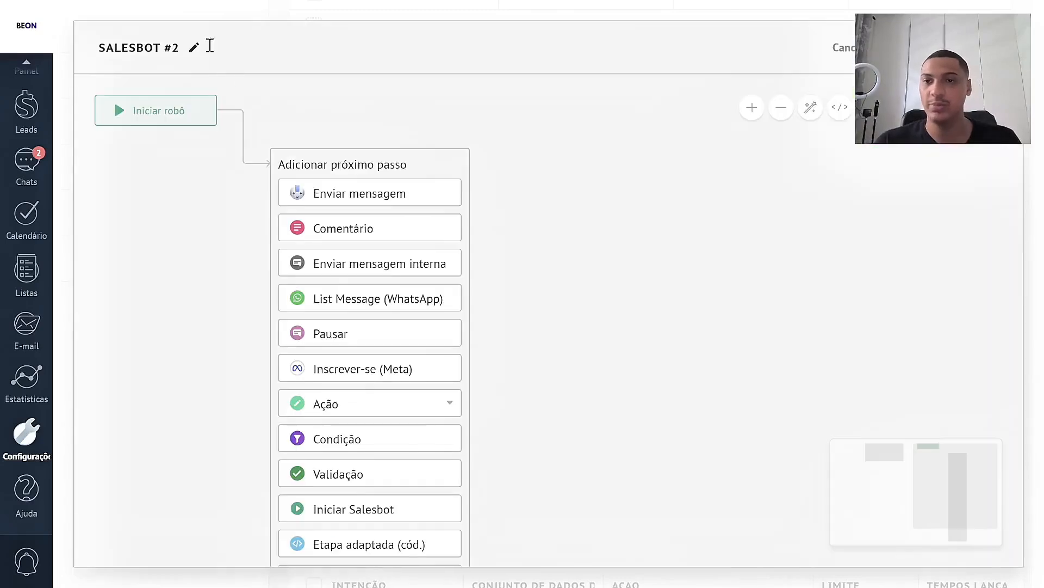
# Name the Salesbot "ATENDIMENTO DO 0 A PASSAGEM DE BASTÃO".
pyautogui.click(210, 47)
pyautogui.write('ATENDIMENTO DO 0 A PASSAGEM DE BASTÃO')
pyautogui.click(578, 119)
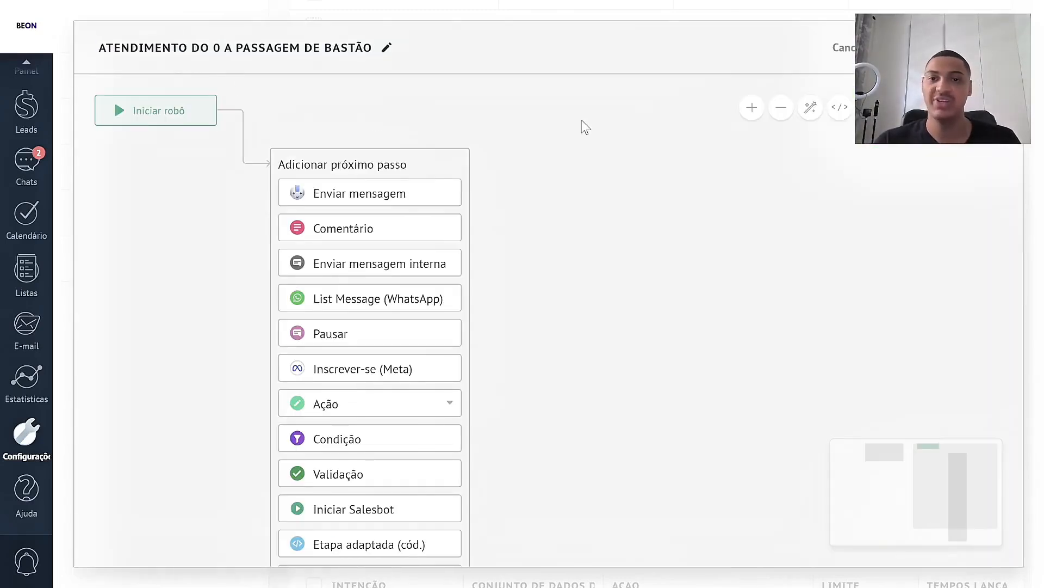
# Add a "Validação" step as the first step after the bot's start.
pyautogui.scroll(-2, 466, 361)
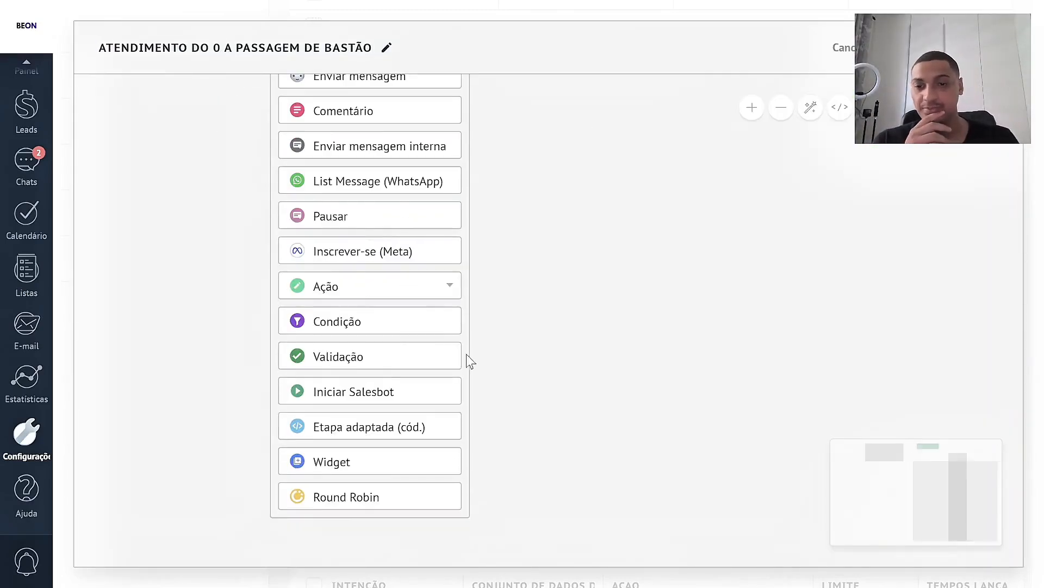
pyautogui.scroll(2, 466, 361)
pyautogui.click(781, 107)
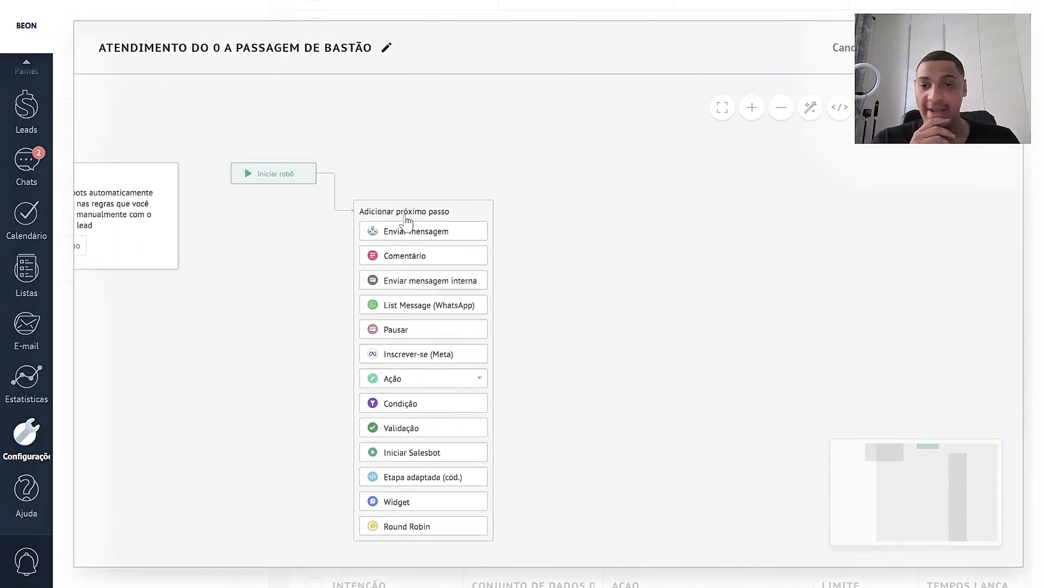
pyautogui.click(446, 386)
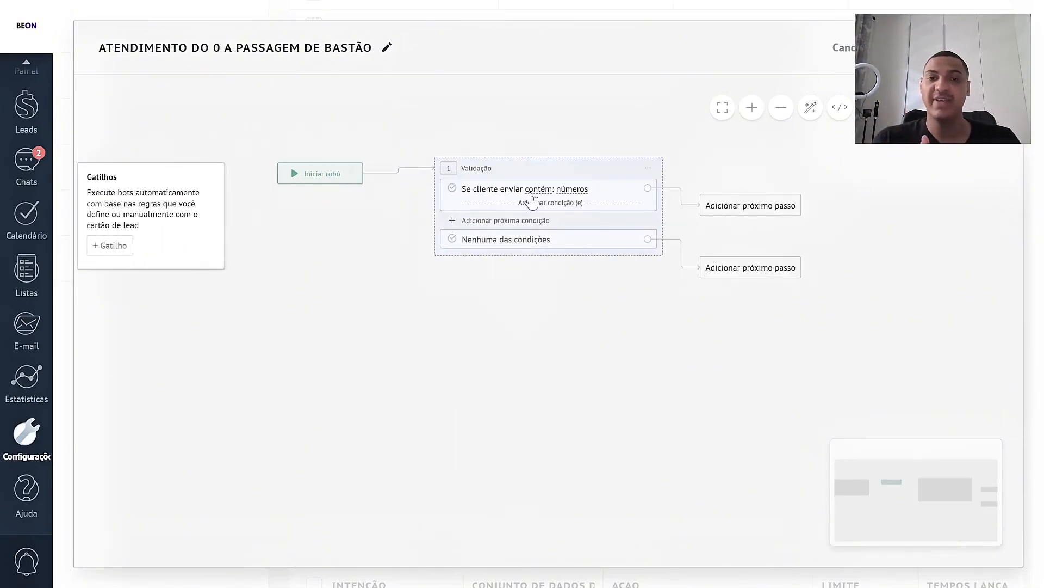
# Look through the comparison operators and content types available for the validation condition.
pyautogui.click(534, 190)
pyautogui.click(538, 227)
pyautogui.click(581, 191)
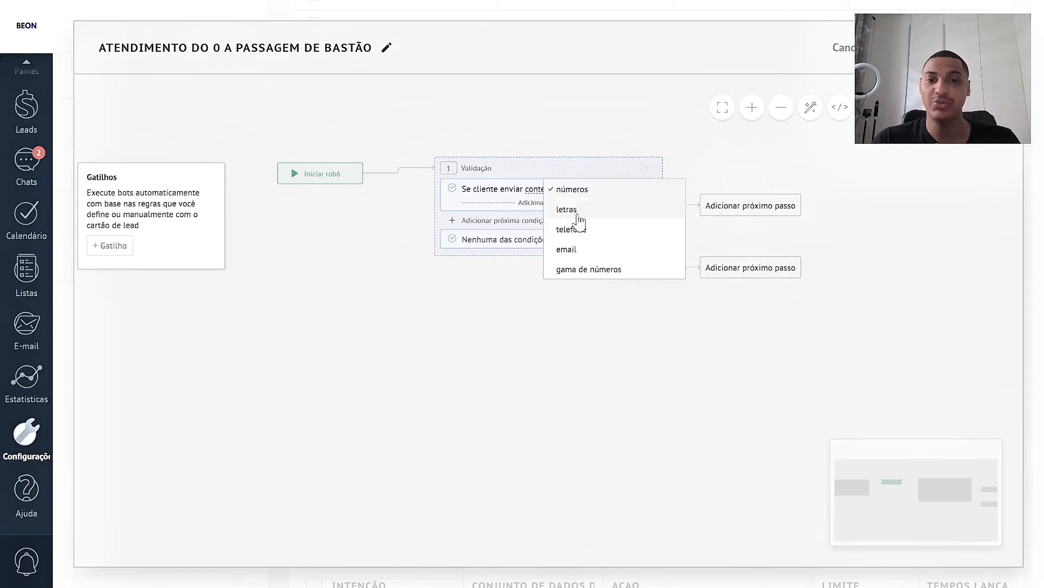
pyautogui.click(483, 204)
pyautogui.click(645, 216)
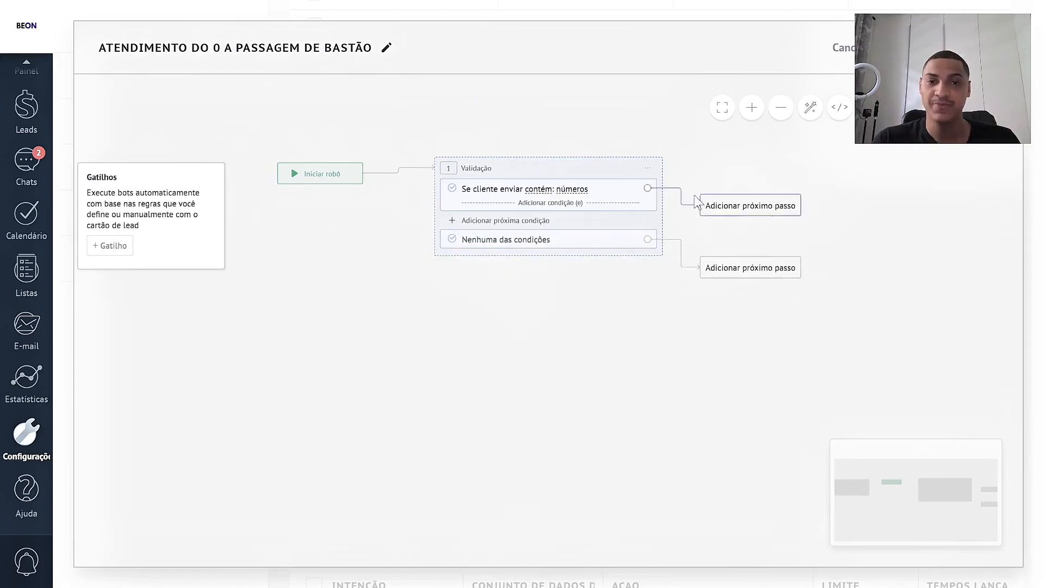
pyautogui.moveTo(736, 210); pyautogui.dragTo(746, 135)
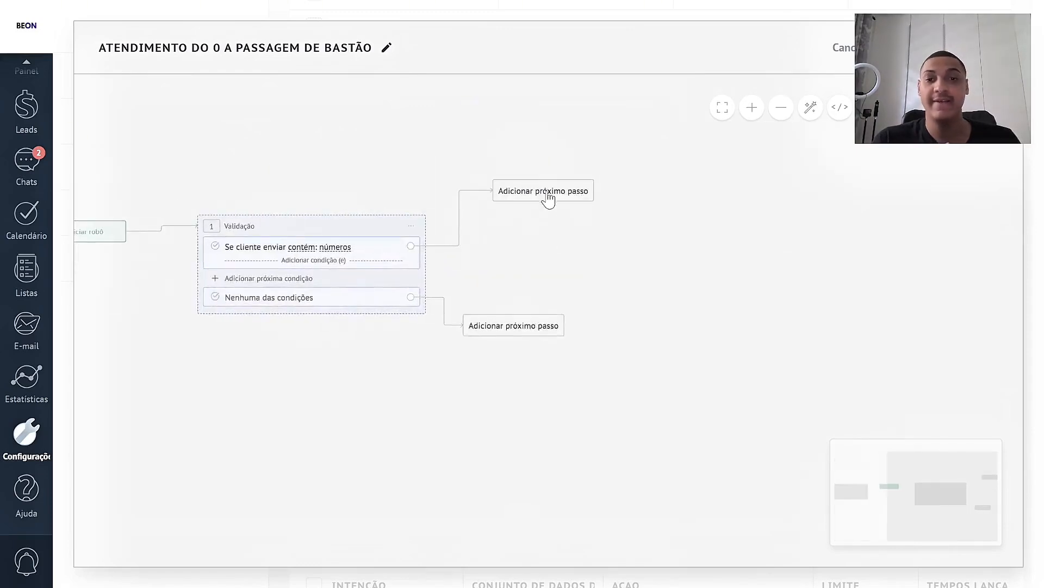
pyautogui.click(547, 193)
pyautogui.click(249, 134)
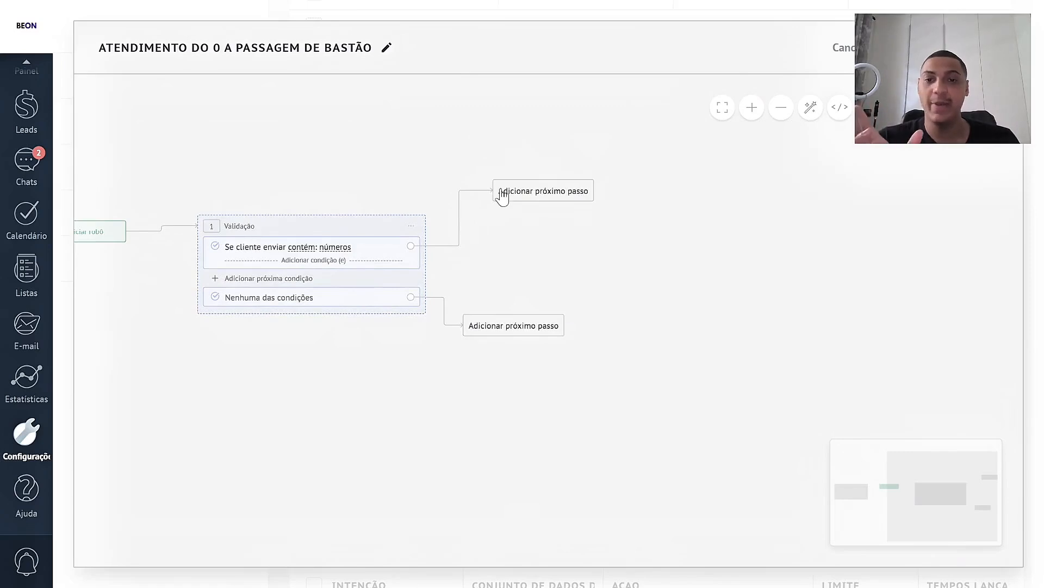
pyautogui.click(499, 194)
pyautogui.click(525, 213)
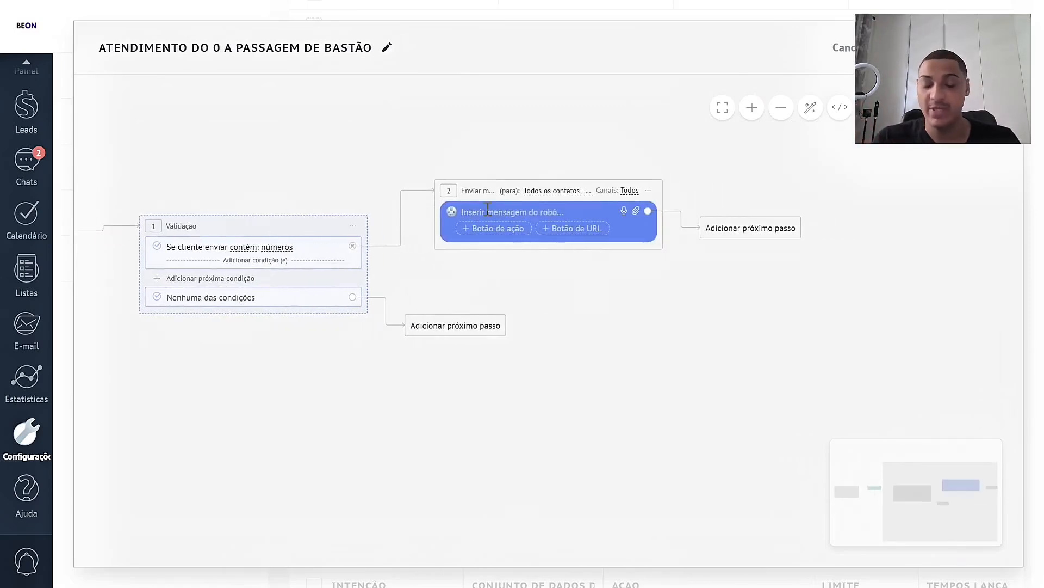
pyautogui.write('Mande somente os numero EX:')
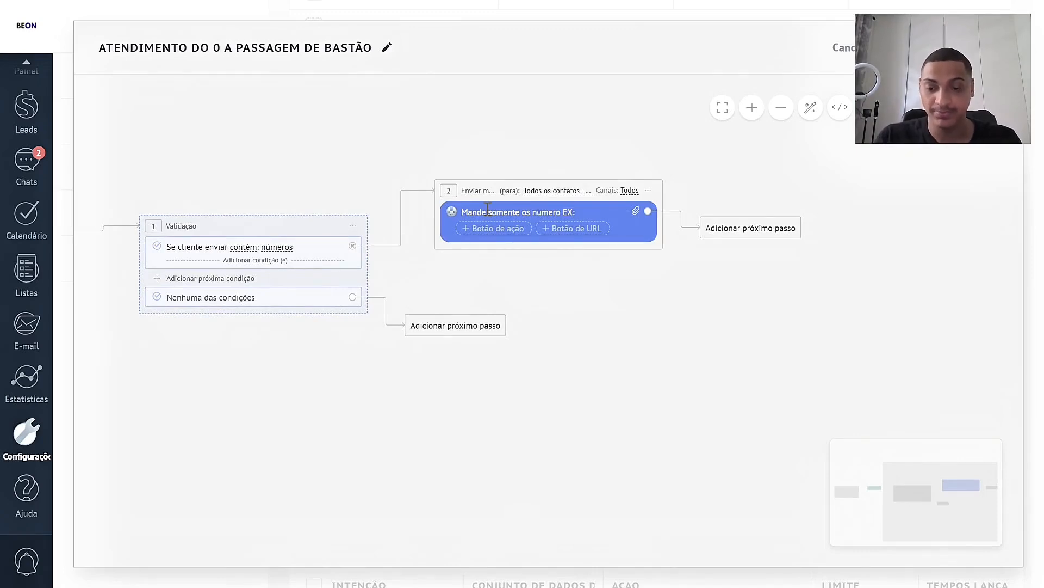
pyautogui.write('1111111111')
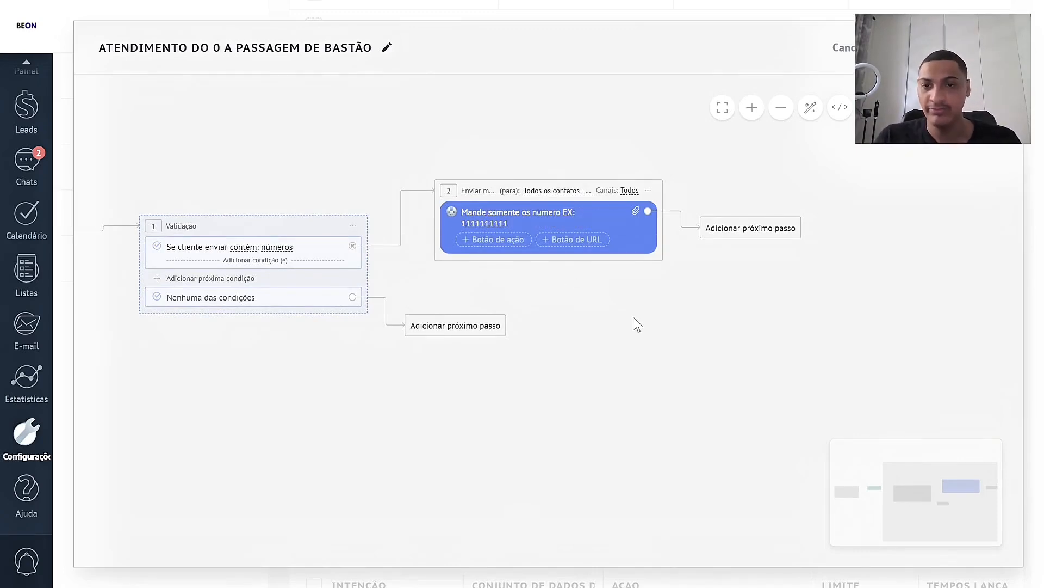
# Delete the message step from the validation's "números" branch.
pyautogui.click(648, 190)
pyautogui.click(647, 191)
pyautogui.click(675, 265)
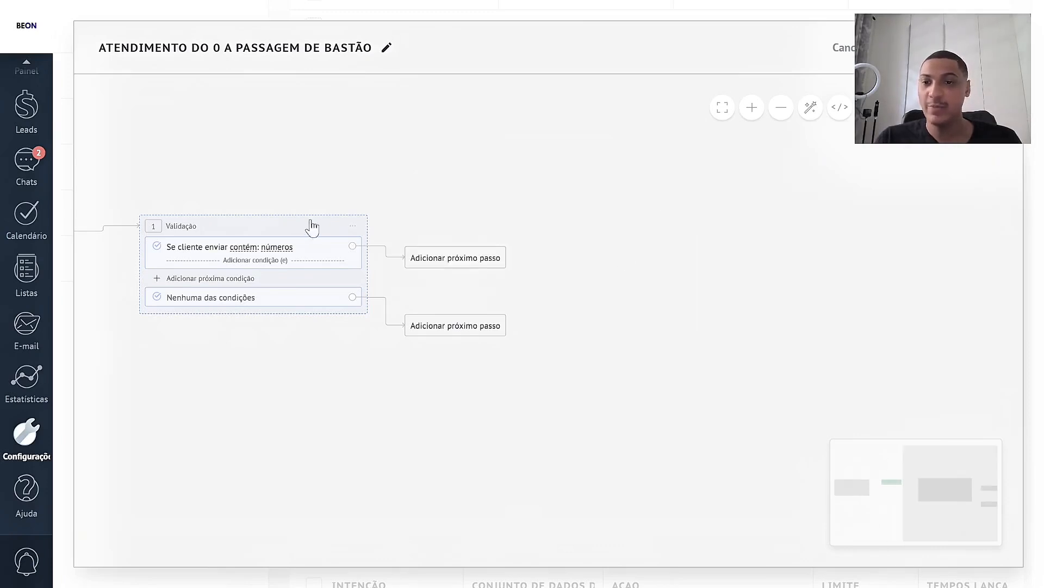
pyautogui.click(280, 247)
pyautogui.click(264, 282)
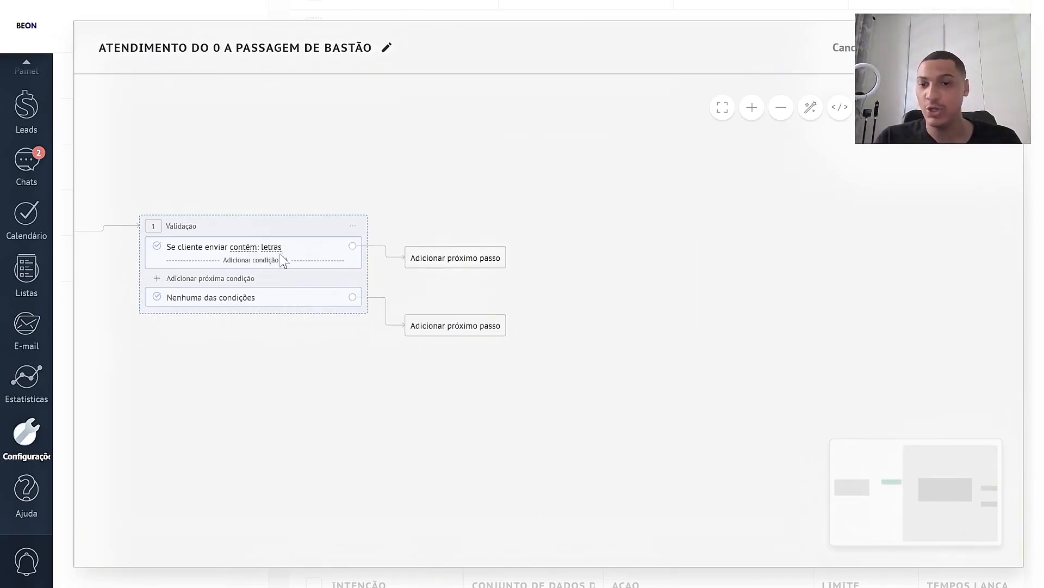
pyautogui.moveTo(240, 191); pyautogui.dragTo(383, 191)
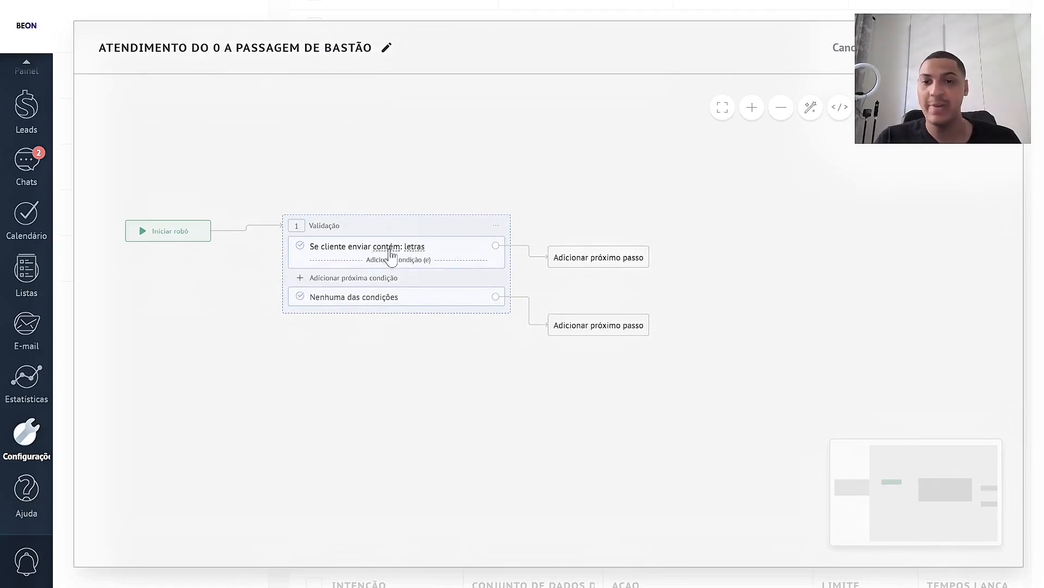
pyautogui.click(620, 260)
pyautogui.click(616, 276)
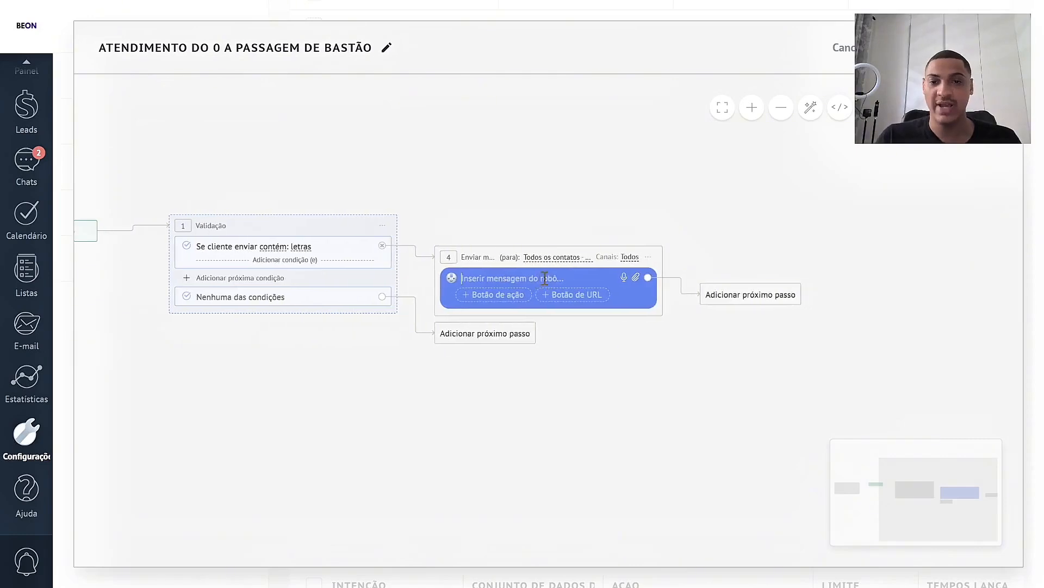
pyautogui.write('c')
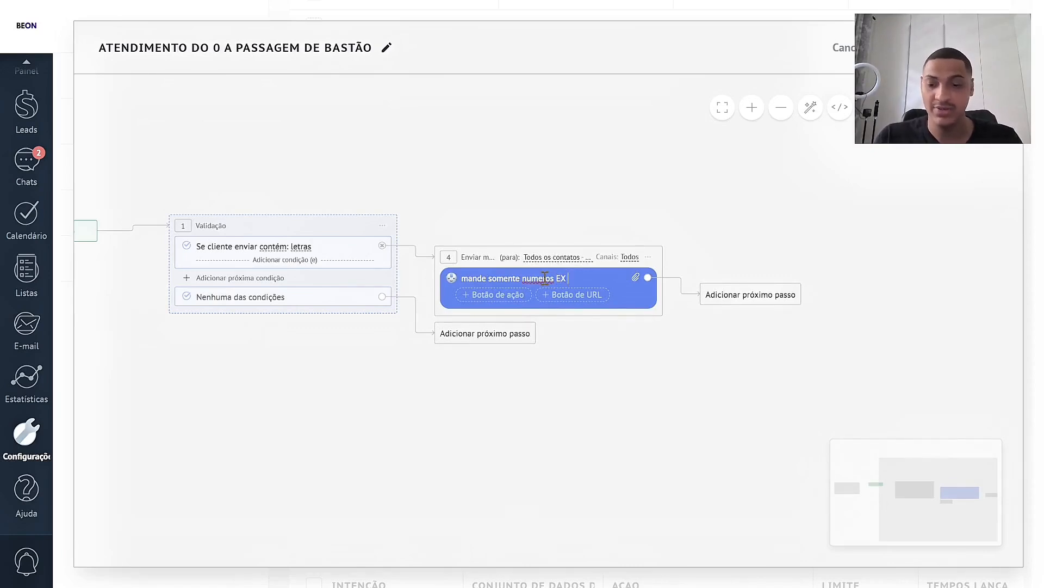
pyautogui.write('11111111111')
# Delete the message step from the "letras" branch and try "telefone" and "email" as the validated content.
pyautogui.click(647, 257)
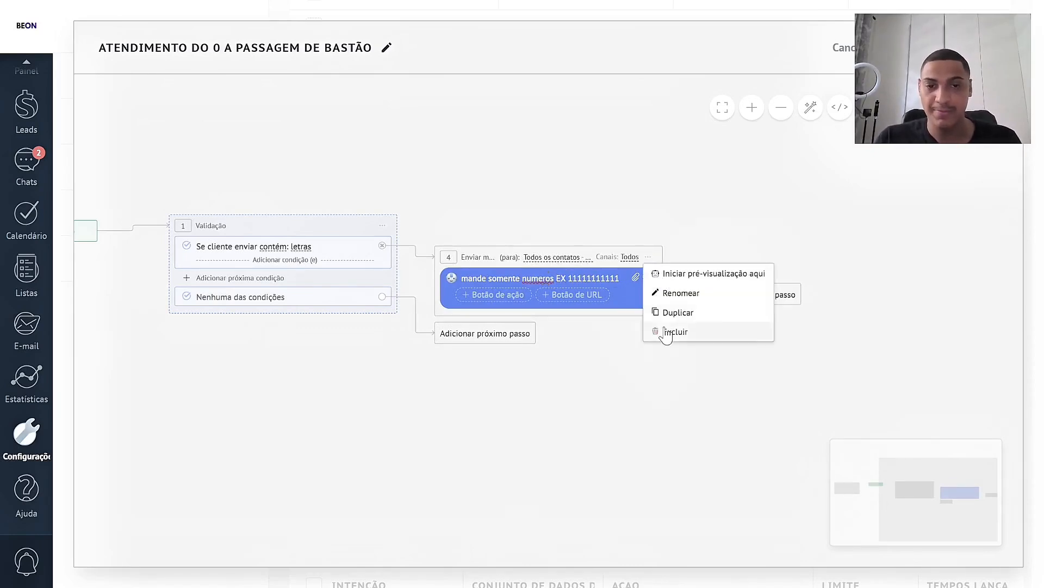
pyautogui.click(664, 332)
pyautogui.click(304, 248)
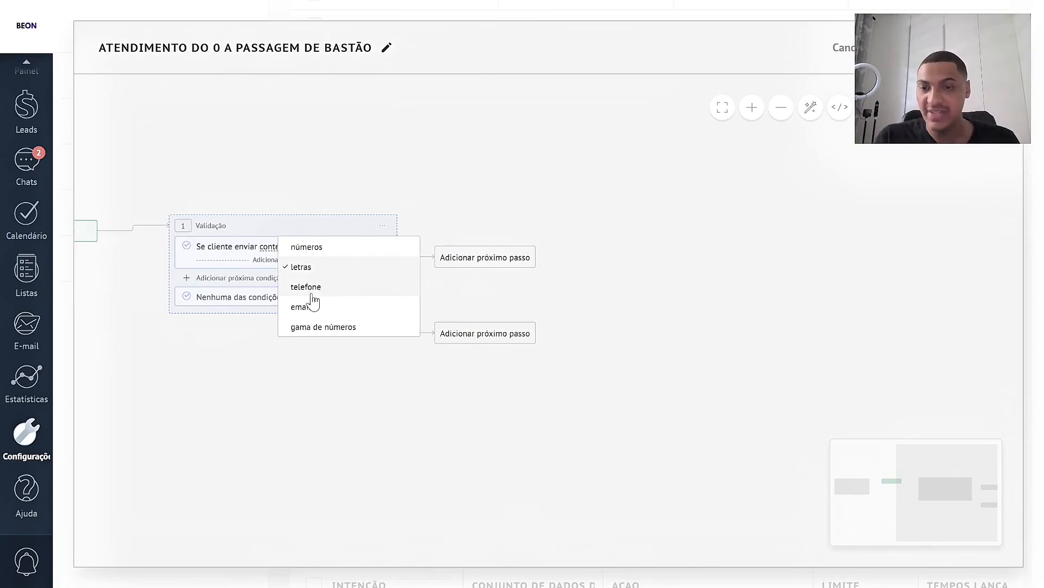
pyautogui.click(313, 285)
pyautogui.click(312, 249)
pyautogui.click(321, 306)
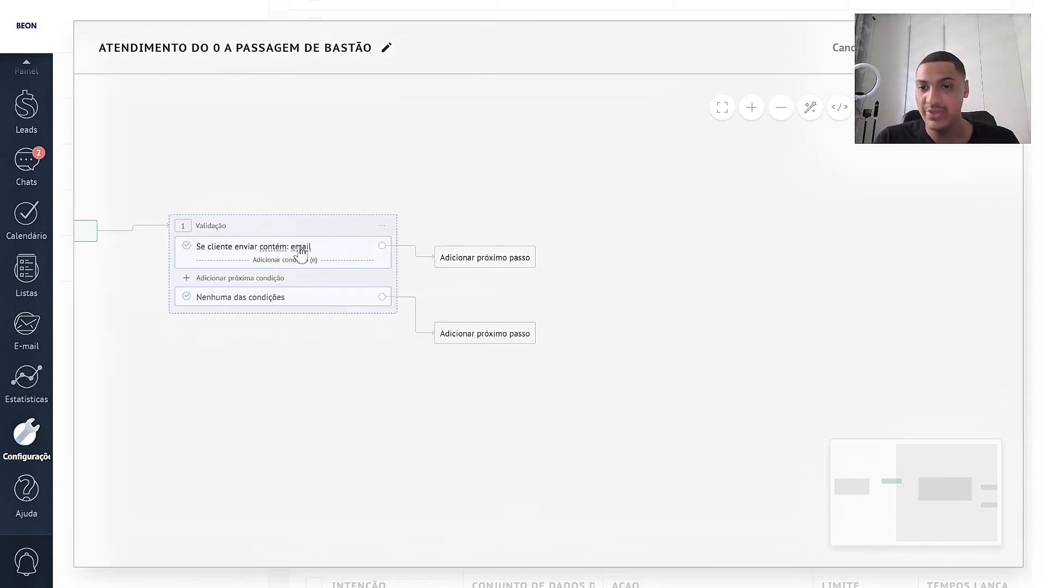
# Set the validation to "gama de números" from 1 to 10 and add an "Enviar mensagem" step with the text "Perfeito" to its branch.
pyautogui.click(302, 249)
pyautogui.click(354, 327)
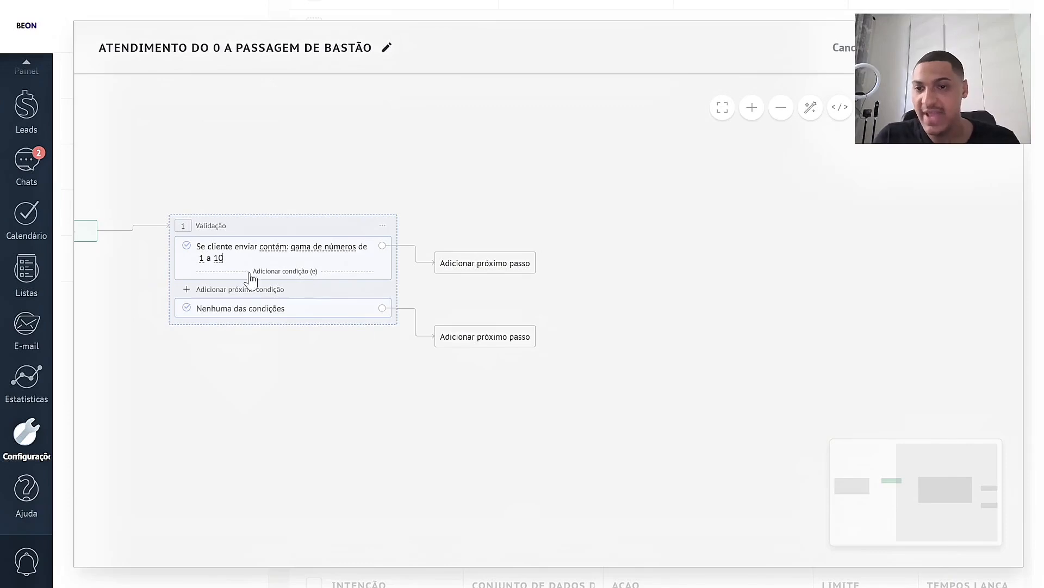
pyautogui.click(496, 271)
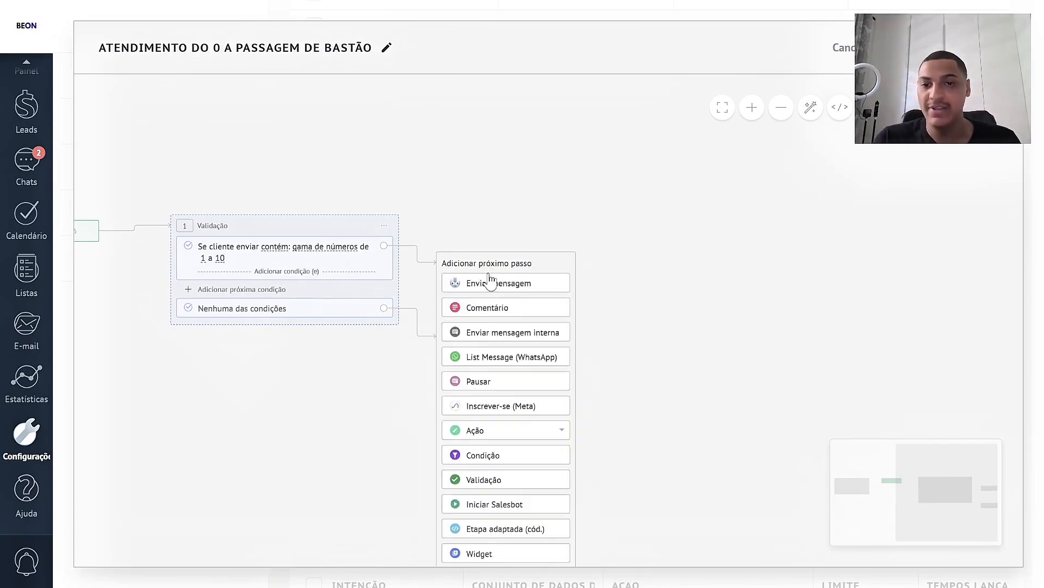
pyautogui.click(491, 283)
pyautogui.click(492, 284)
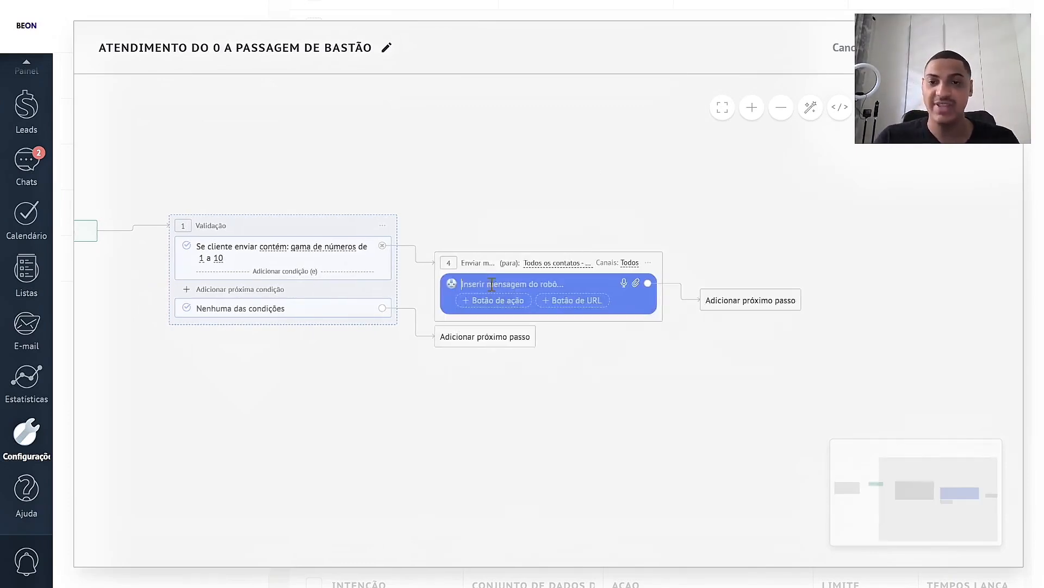
pyautogui.write('Perfeito')
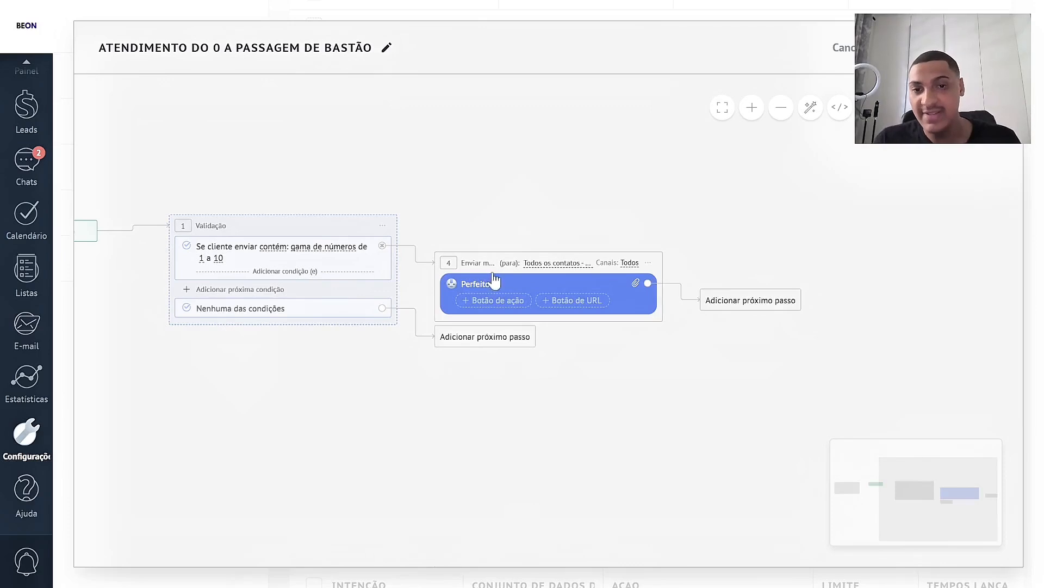
# Duplicate the "Perfeito" message step.
pyautogui.moveTo(412, 190); pyautogui.dragTo(524, 160)
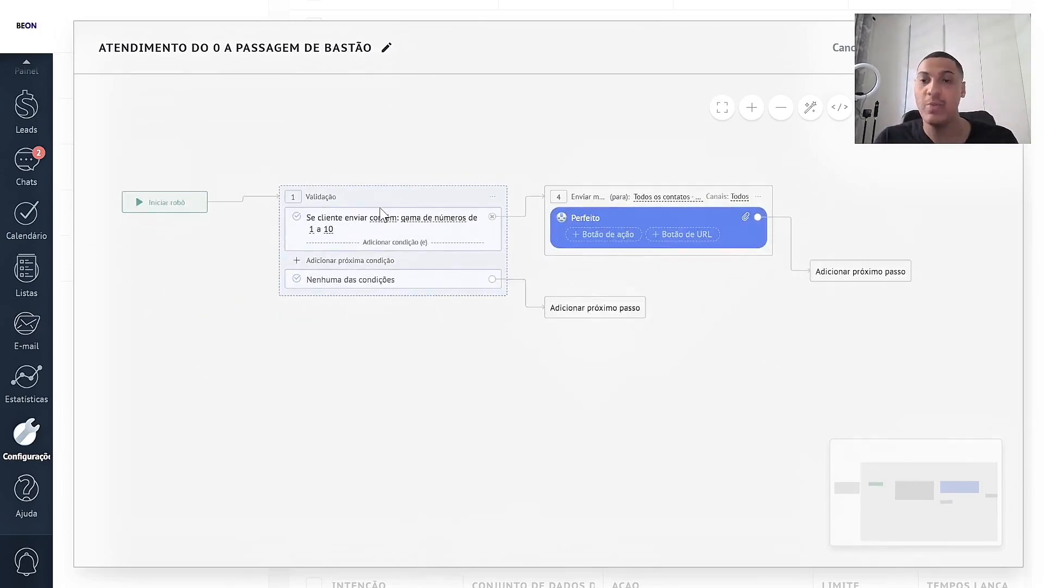
pyautogui.click(759, 197)
pyautogui.click(784, 250)
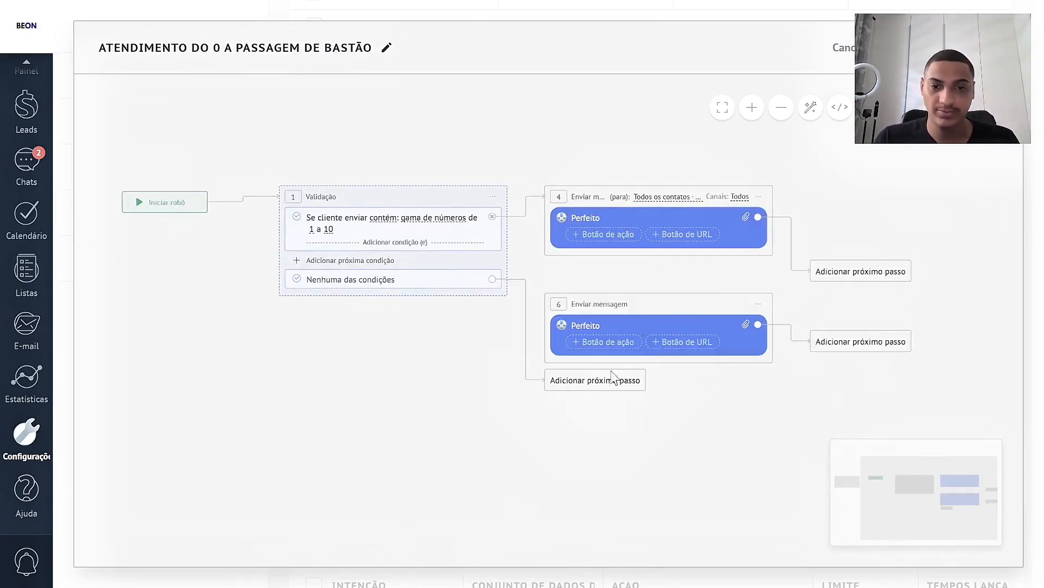
# Change the duplicated message for the "Nenhuma das condições" branch to "Escoha de 1 a 10".
pyautogui.doubleClick(593, 326)
pyautogui.write('Escoha de 1 a 10')
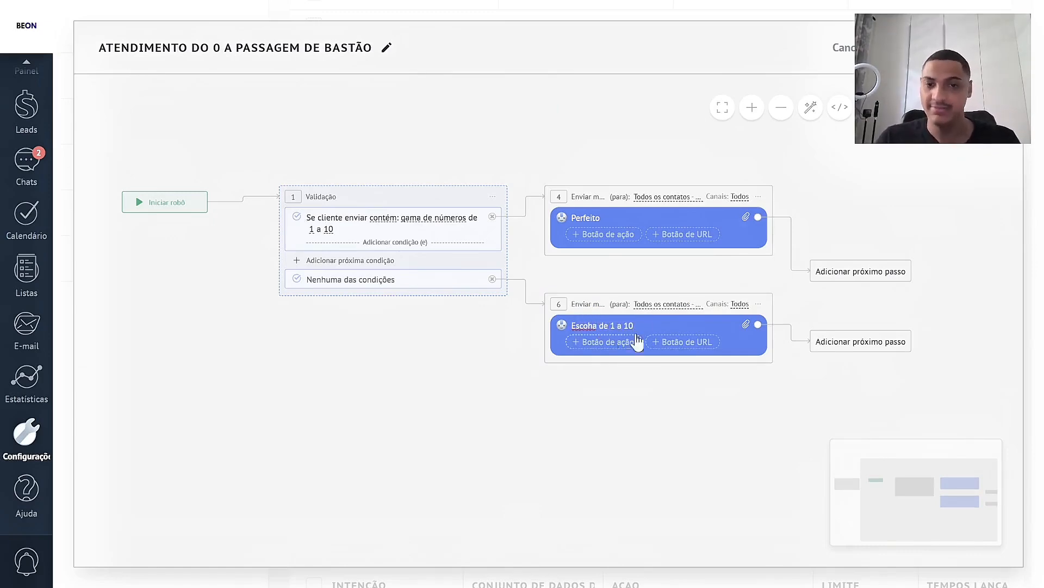
# Delete both "Enviar mensagem" steps and the "Validação" step from the bot.
pyautogui.click(758, 304)
pyautogui.click(776, 381)
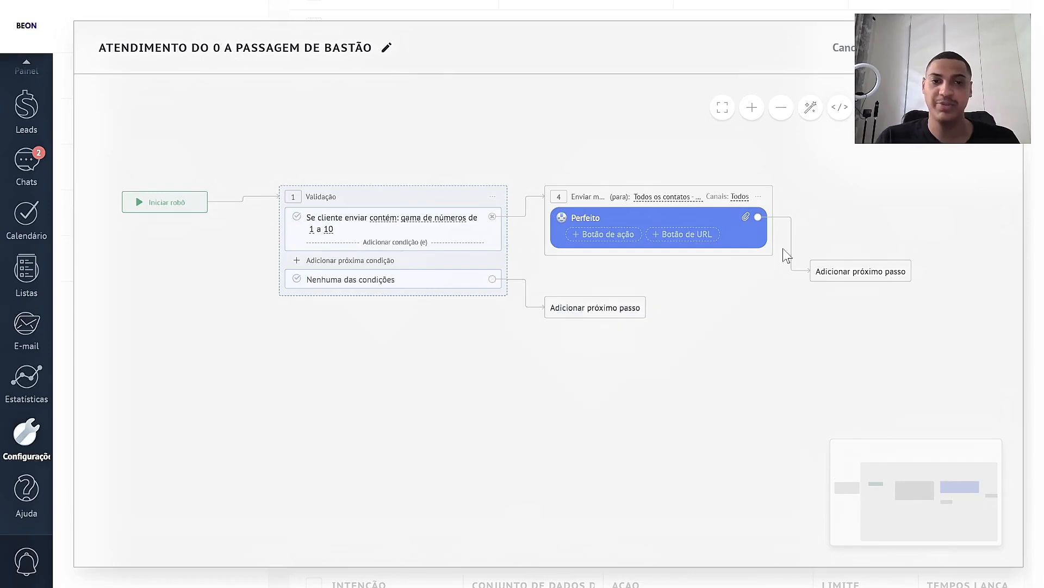
pyautogui.click(759, 197)
pyautogui.click(783, 270)
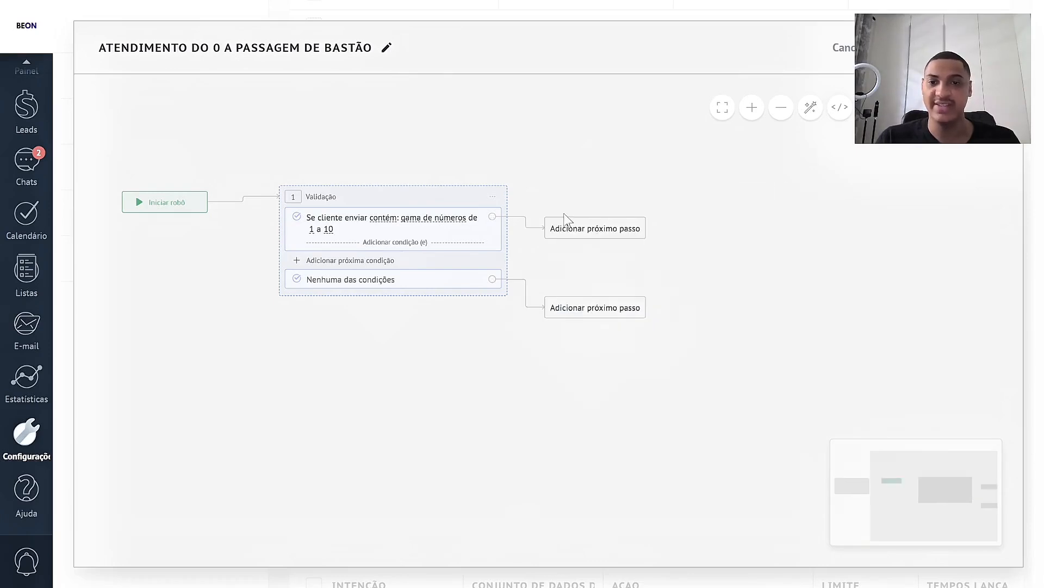
pyautogui.click(494, 196)
pyautogui.click(511, 268)
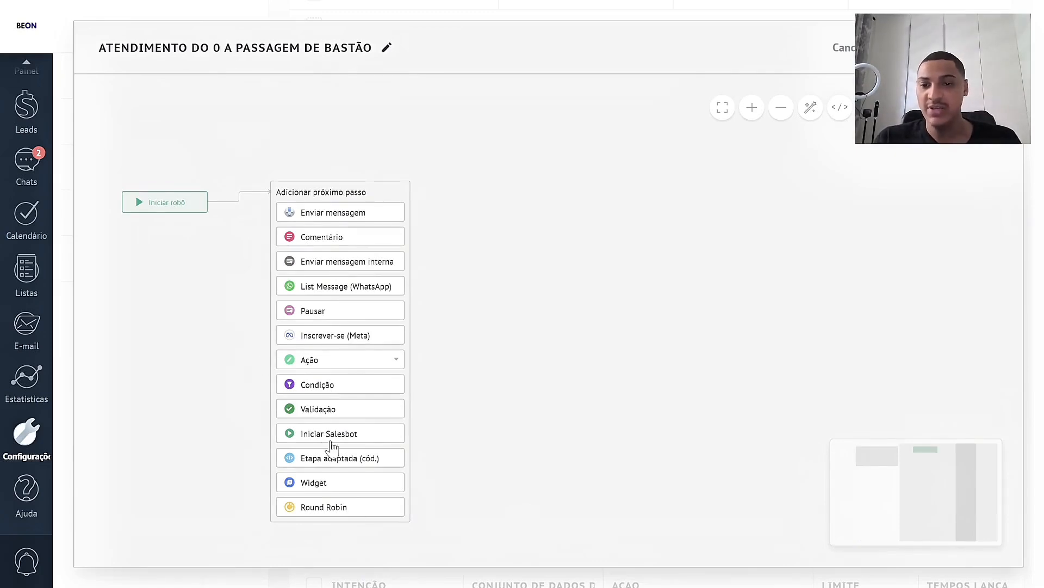
# Add an "Iniciar Salesbot" step for "Robô de NPS" followed by a "Parar Salesbot" step.
pyautogui.click(337, 434)
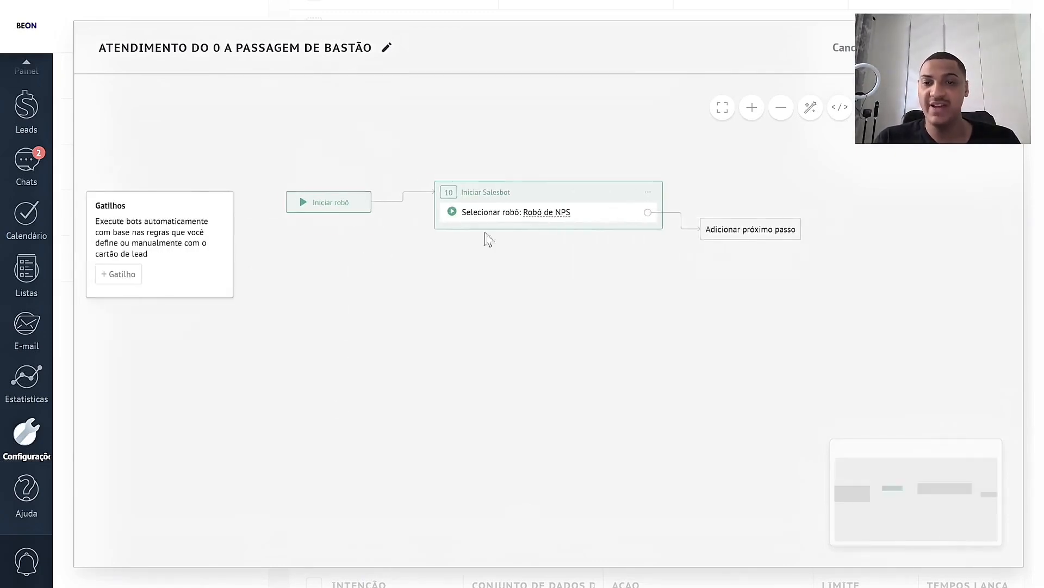
pyautogui.click(547, 214)
pyautogui.click(514, 207)
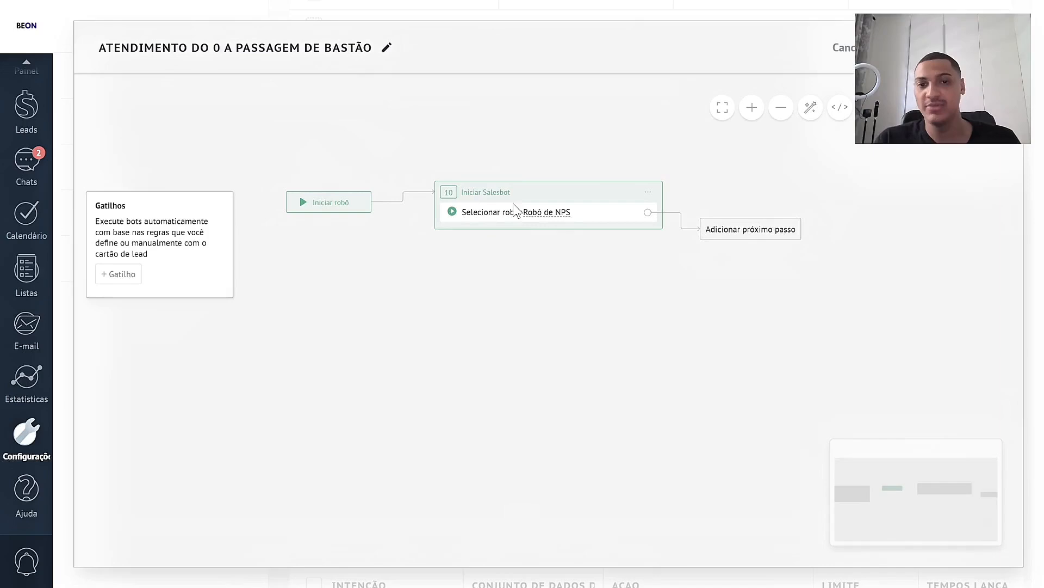
pyautogui.click(710, 224)
pyautogui.click(769, 498)
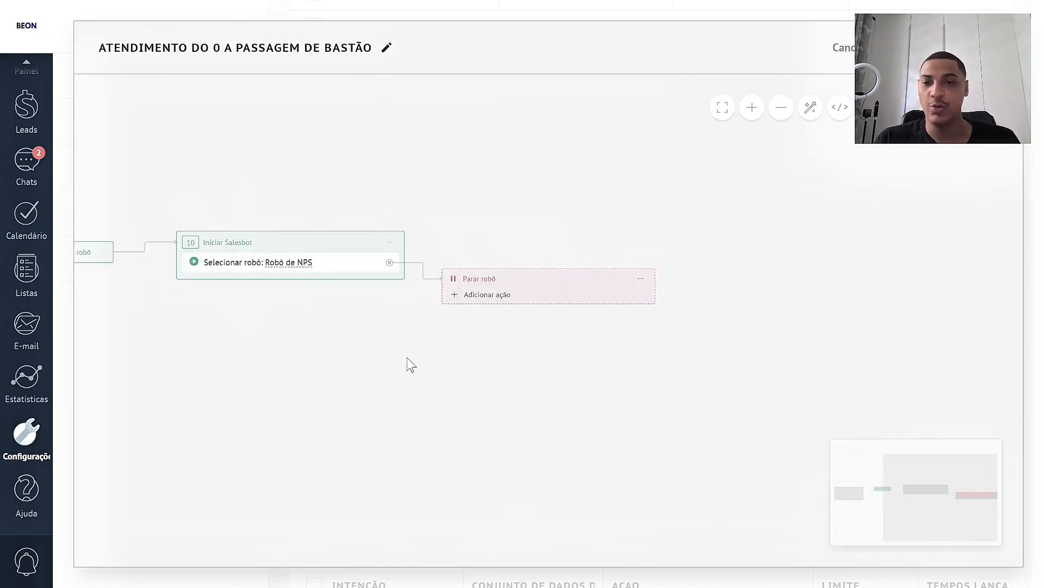
# Delete the "Iniciar Salesbot" and "Parar robô" steps and move the next-step block higher on the canvas.
pyautogui.click(663, 252)
pyautogui.click(671, 335)
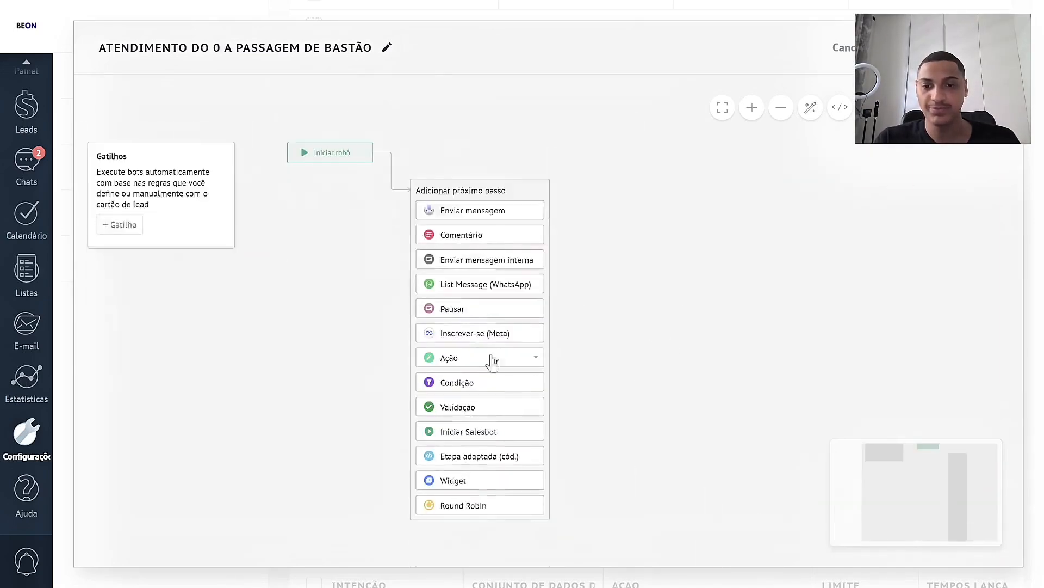
pyautogui.moveTo(490, 200); pyautogui.dragTo(518, 126)
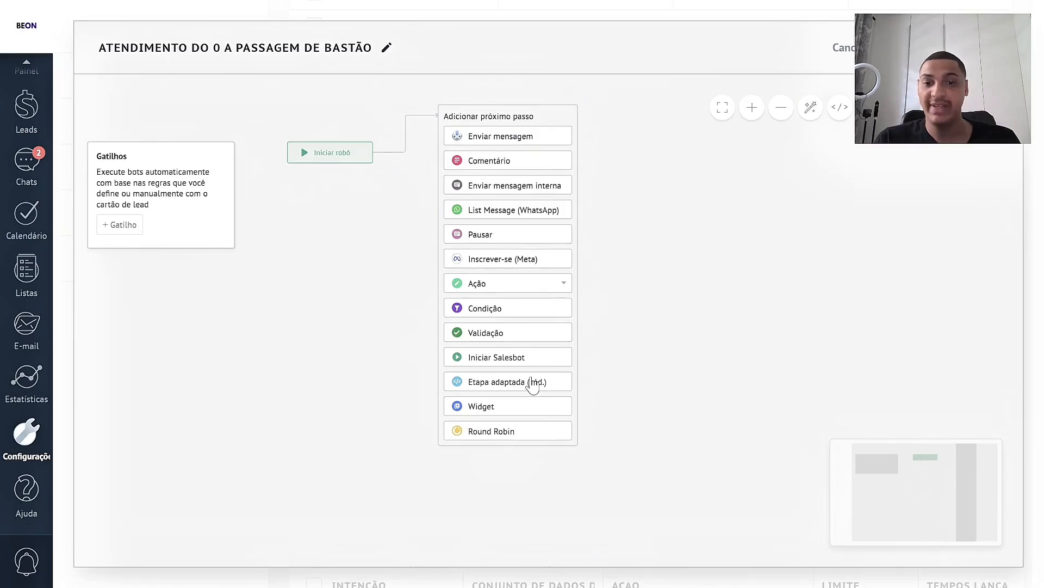
# Add an "Etapa adaptada (cód.)" step after the bot start and delete it again.
pyautogui.click(507, 381)
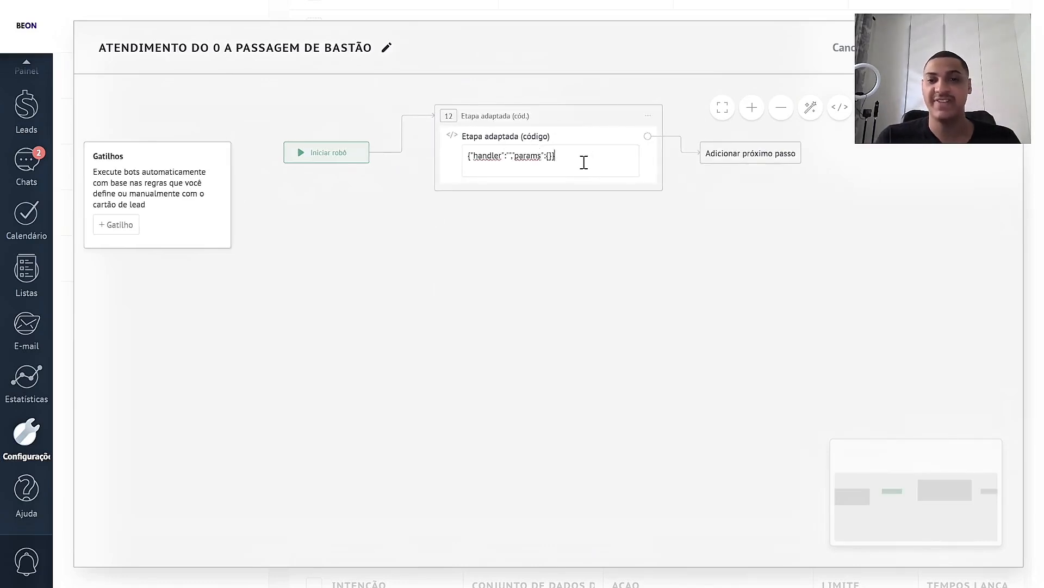
pyautogui.click(647, 116)
pyautogui.click(653, 191)
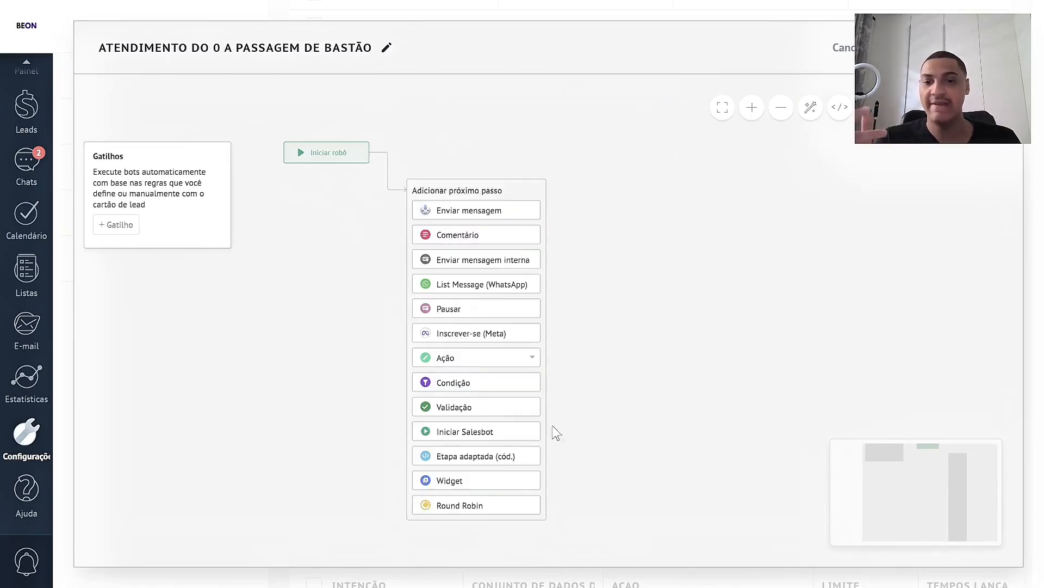
# Browse the installable widgets offered for the "Widget" step and close the list.
pyautogui.click(475, 488)
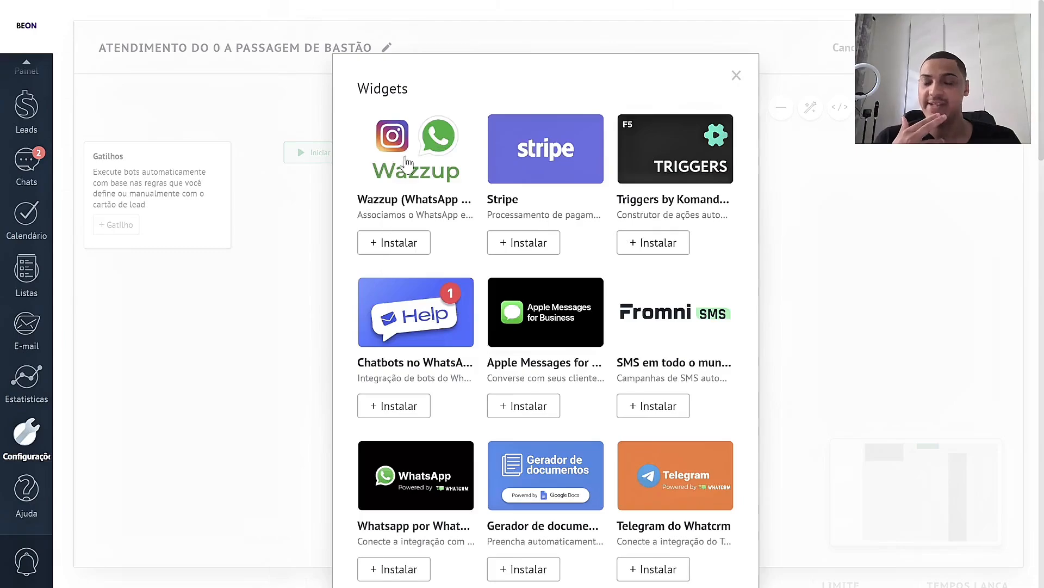
pyautogui.scroll(-4, 435, 174)
pyautogui.scroll(-20, 435, 173)
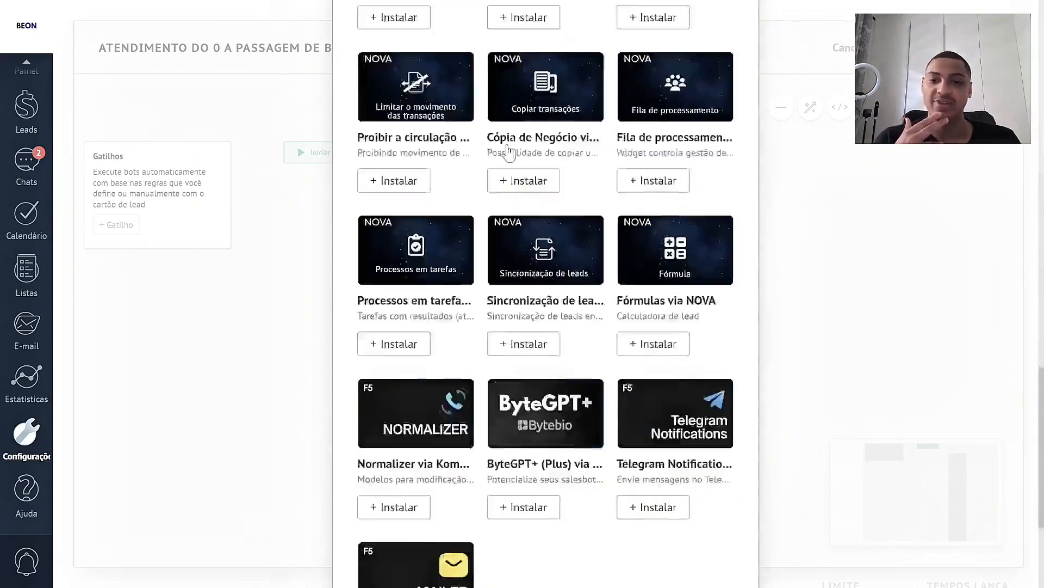
pyautogui.scroll(20, 516, 142)
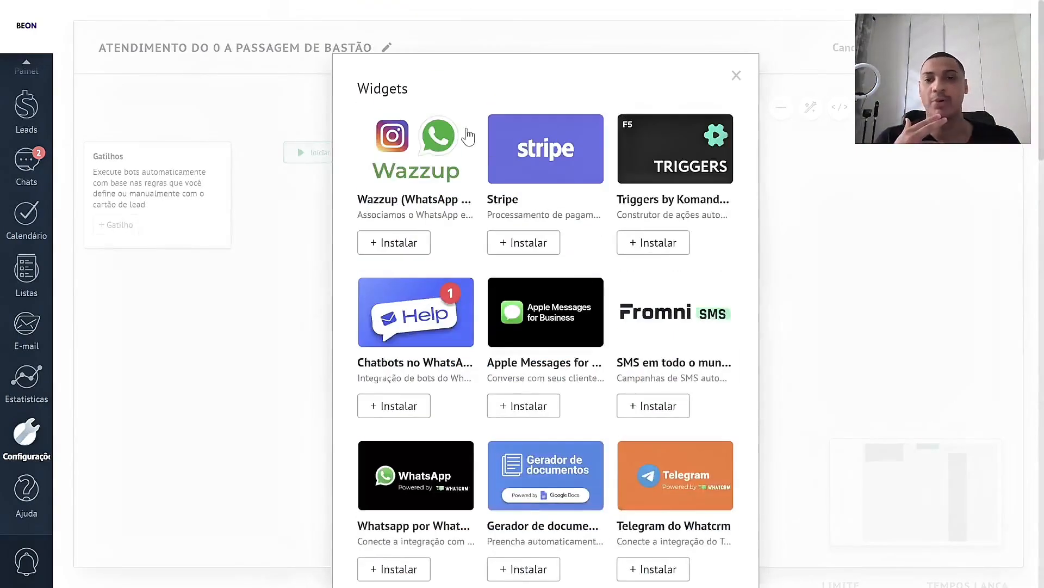
pyautogui.click(861, 242)
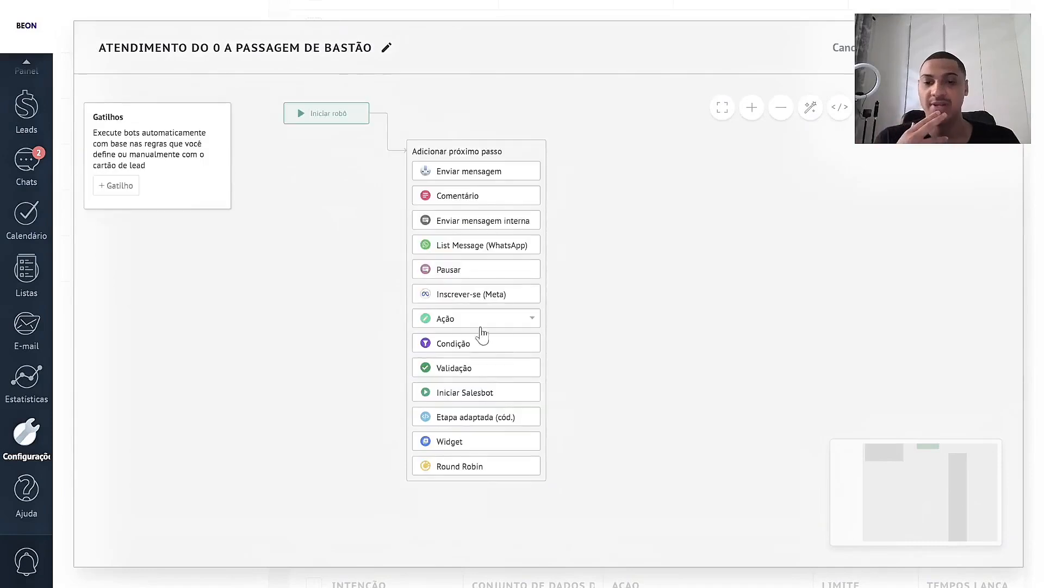
# Add a "Round Robin" step after the bot start, give it a third option, and space out its three next-step blocks.
pyautogui.click(477, 471)
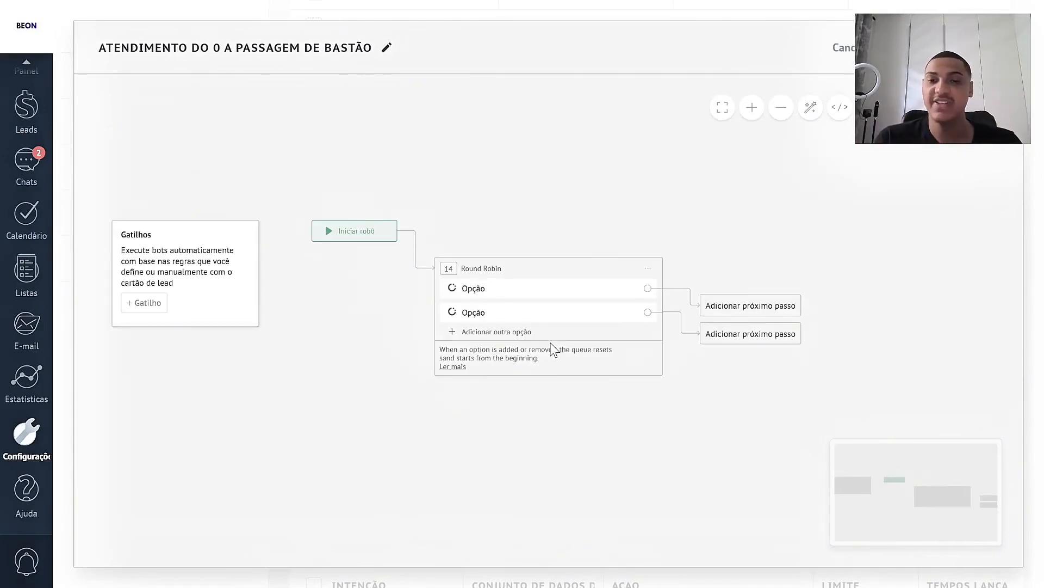
pyautogui.moveTo(772, 310); pyautogui.dragTo(774, 213)
pyautogui.moveTo(711, 210); pyautogui.dragTo(749, 198)
pyautogui.moveTo(718, 346); pyautogui.dragTo(787, 328)
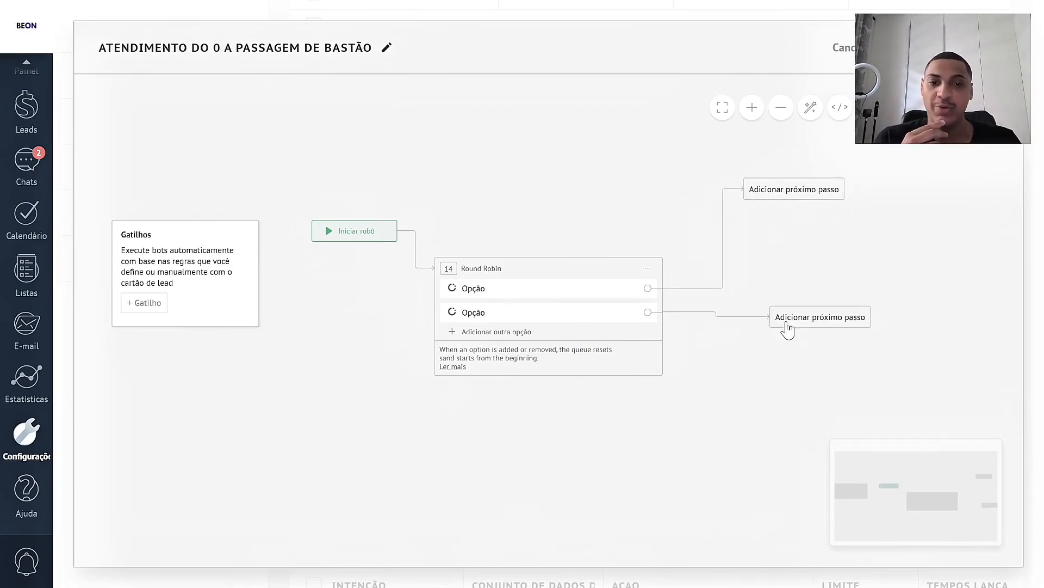
pyautogui.click(482, 332)
pyautogui.moveTo(654, 414); pyautogui.dragTo(677, 429)
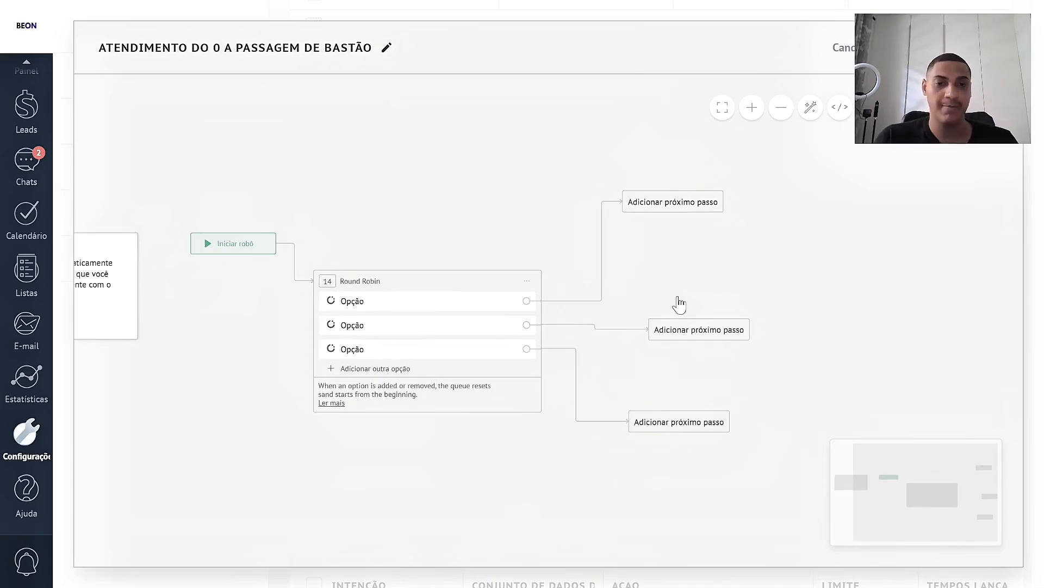
pyautogui.moveTo(674, 212); pyautogui.dragTo(639, 235)
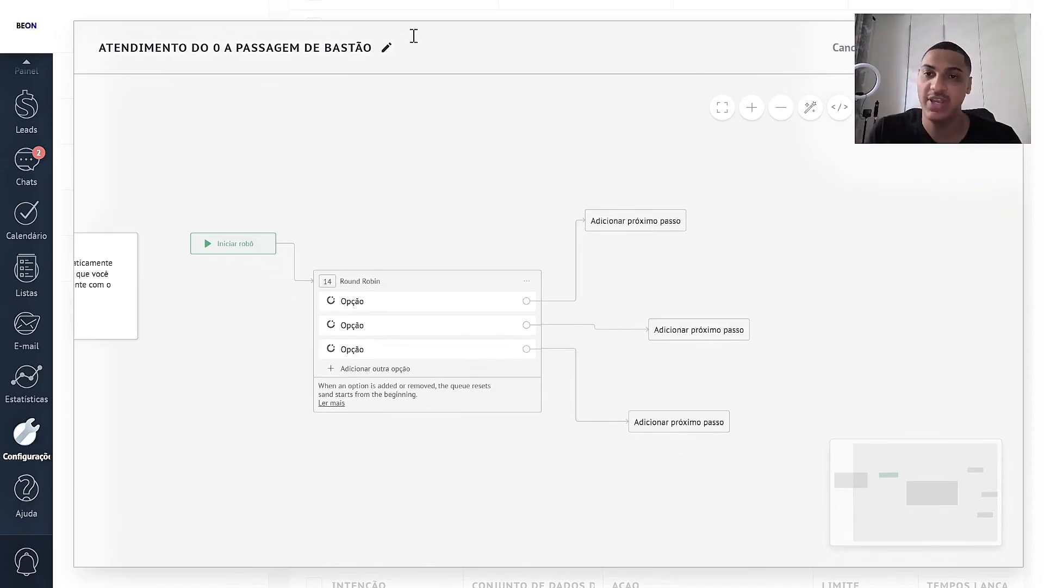
# Rename the bot as "DEFINIR ATENDENTE" and align the Round Robin step with the bot start block.
pyautogui.click(387, 49)
pyautogui.write('DEFINIR ATENDENTE')
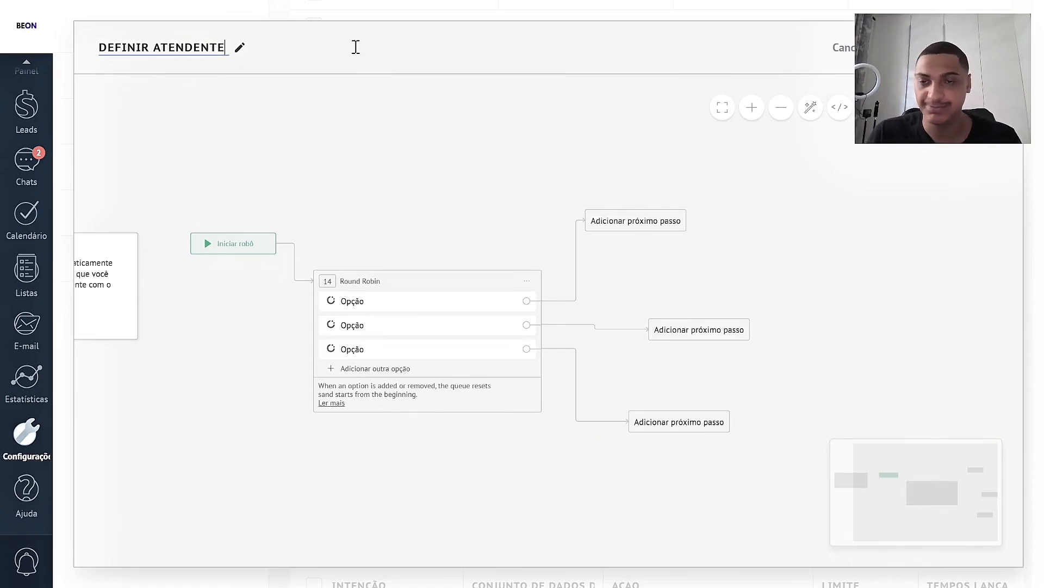
pyautogui.press('Return')
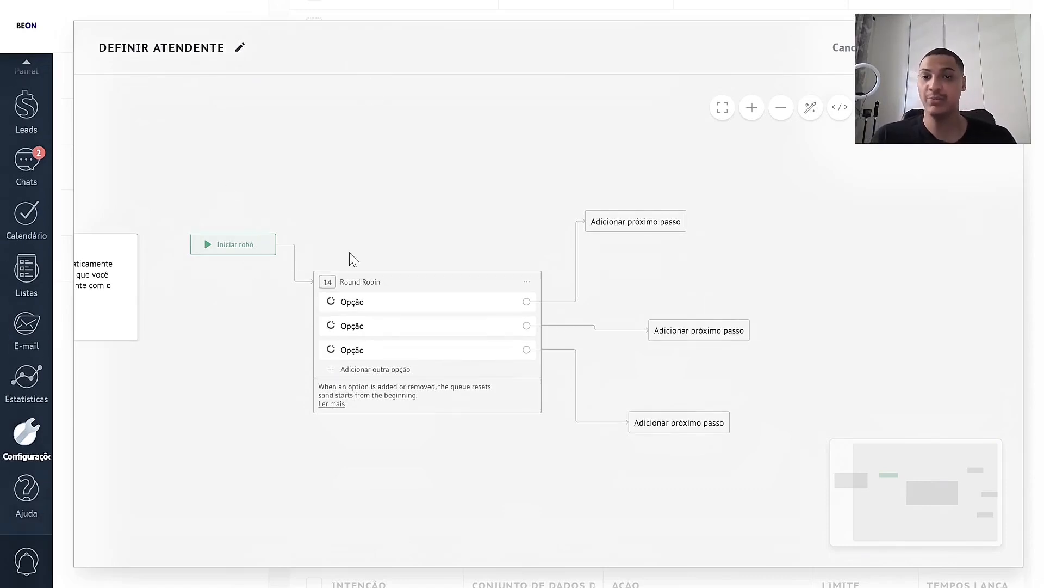
pyautogui.moveTo(345, 279); pyautogui.dragTo(338, 248)
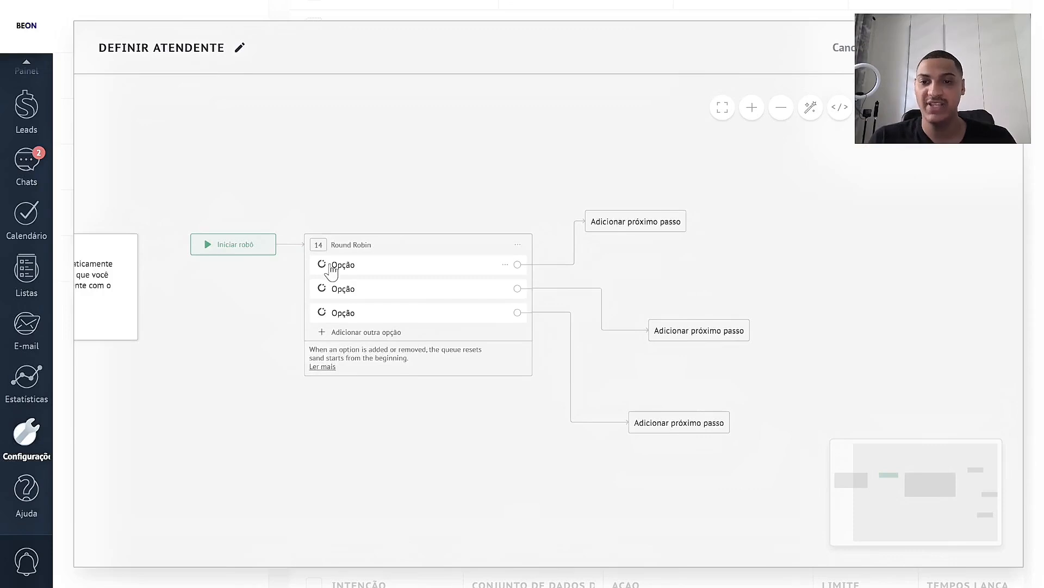
# Add a "Mudar usuário resp." action to the first Round Robin option with "BeOn Tech" as the responsible user.
pyautogui.click(616, 225)
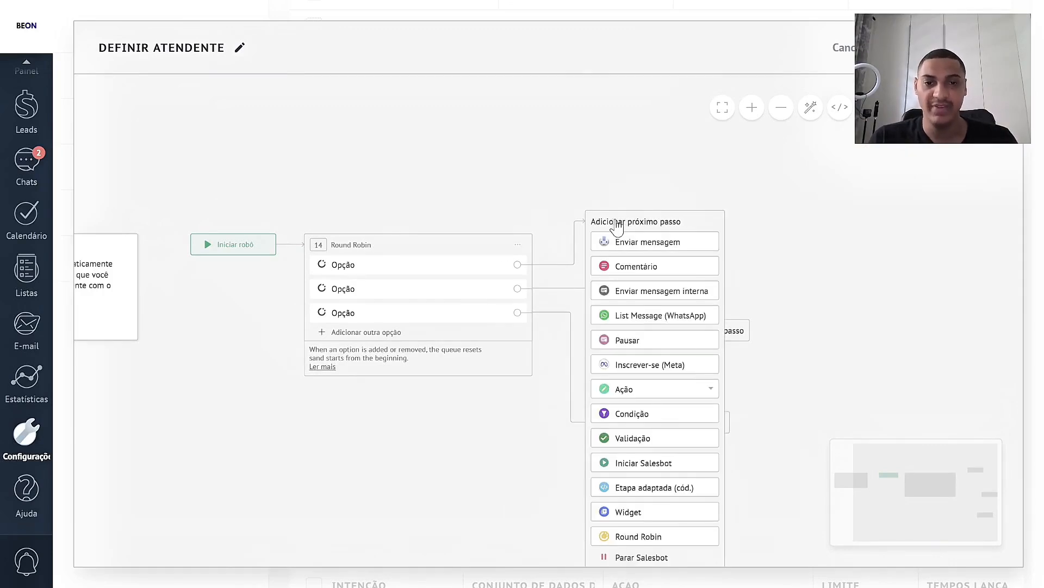
pyautogui.click(641, 397)
pyautogui.scroll(-3, 631, 425)
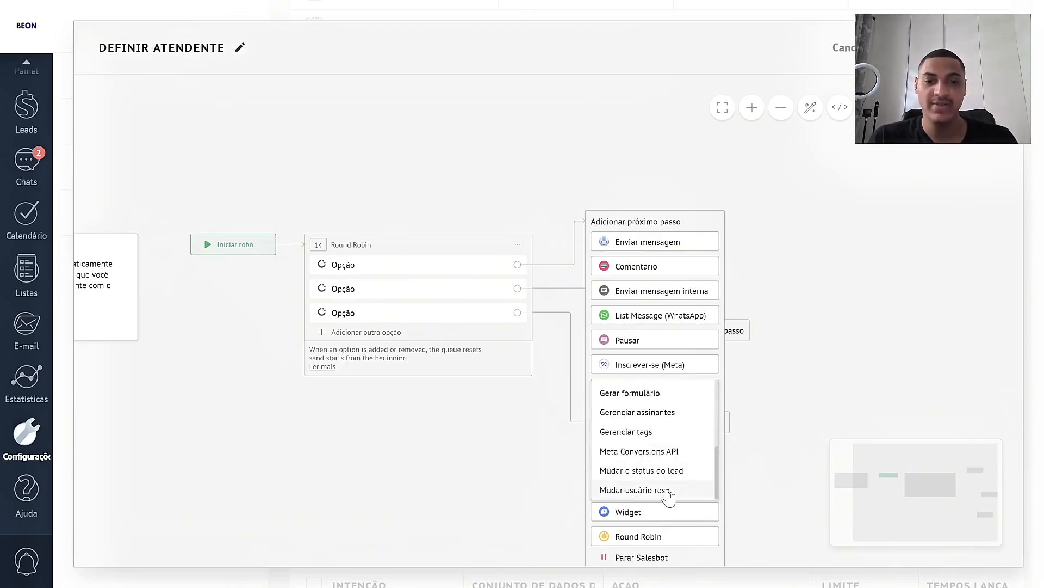
pyautogui.click(635, 491)
pyautogui.click(485, 254)
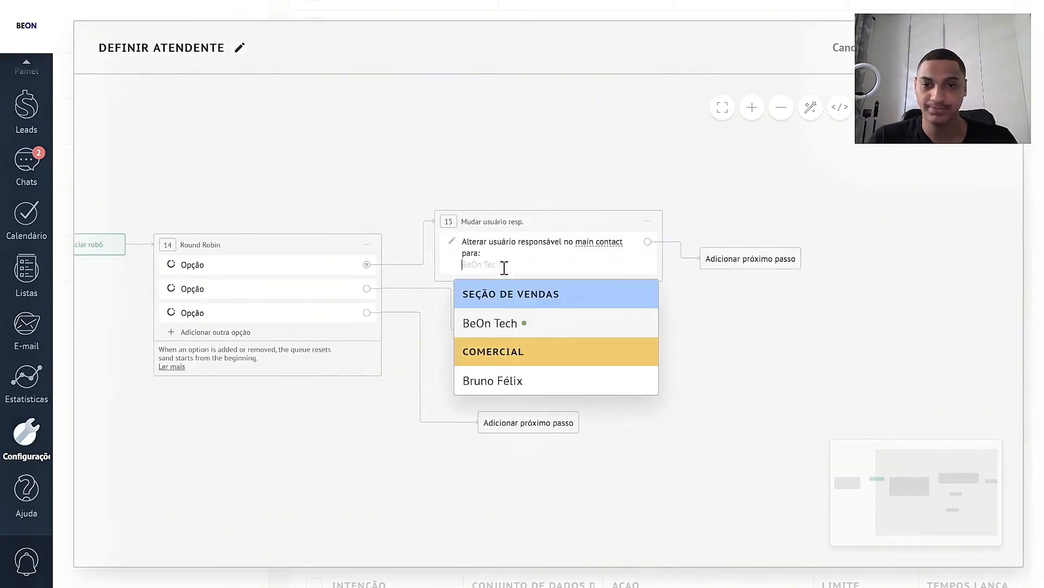
pyautogui.click(510, 321)
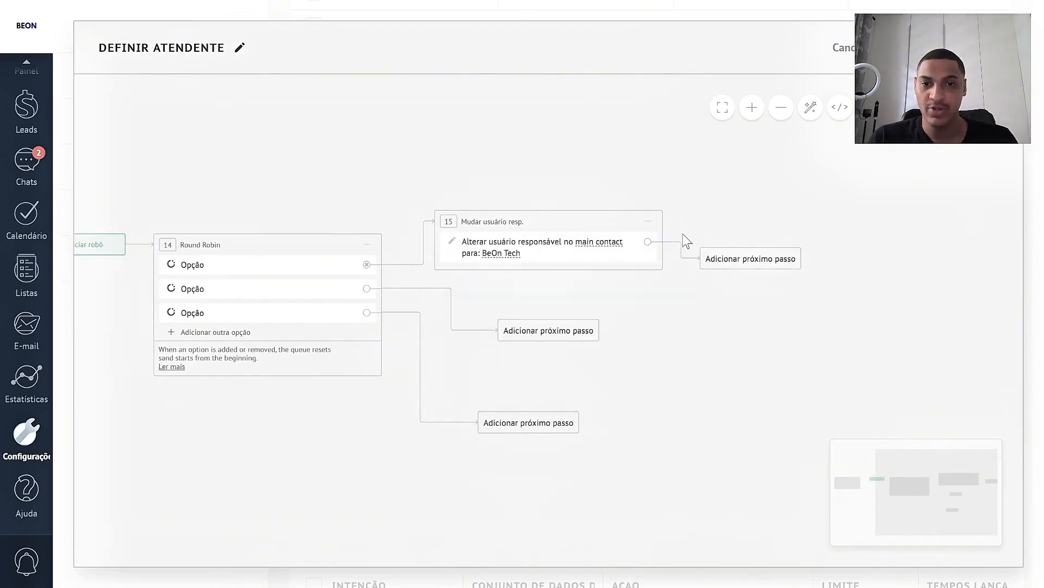
# Duplicate the "Mudar usuário resp." step into the second option and assign it to the user listed under "COMERCIAL".
pyautogui.click(653, 231)
pyautogui.click(653, 275)
pyautogui.moveTo(553, 406); pyautogui.dragTo(500, 341)
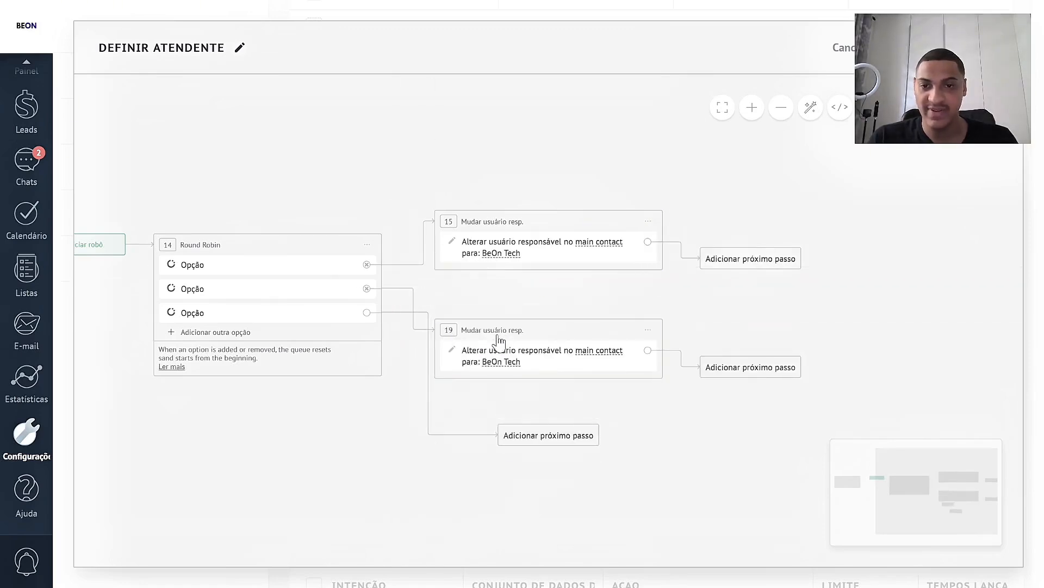
pyautogui.click(500, 361)
pyautogui.click(509, 490)
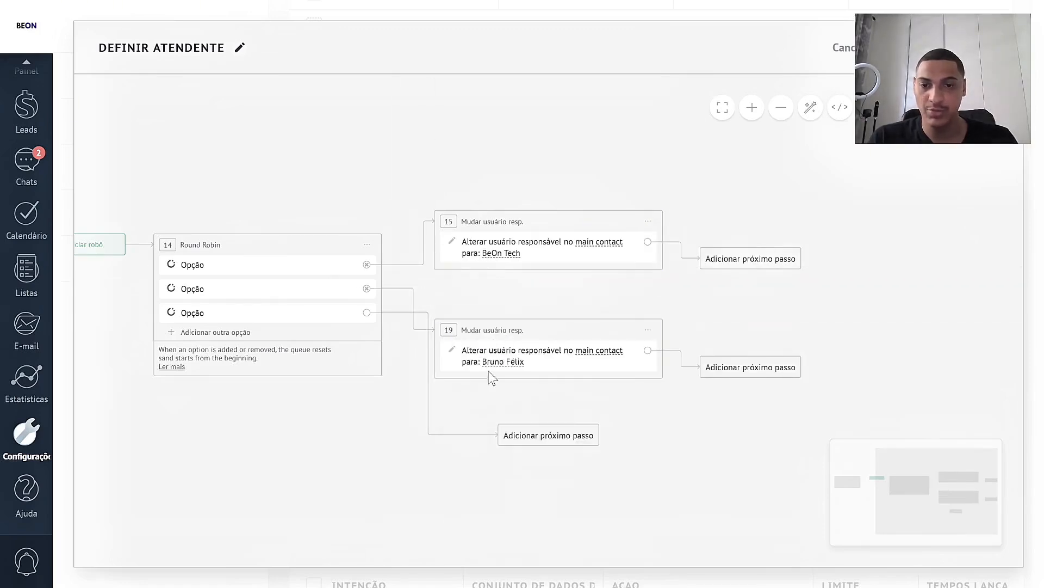
# Remove the unconnected third Round Robin option and add two new options.
pyautogui.moveTo(530, 442); pyautogui.dragTo(431, 478)
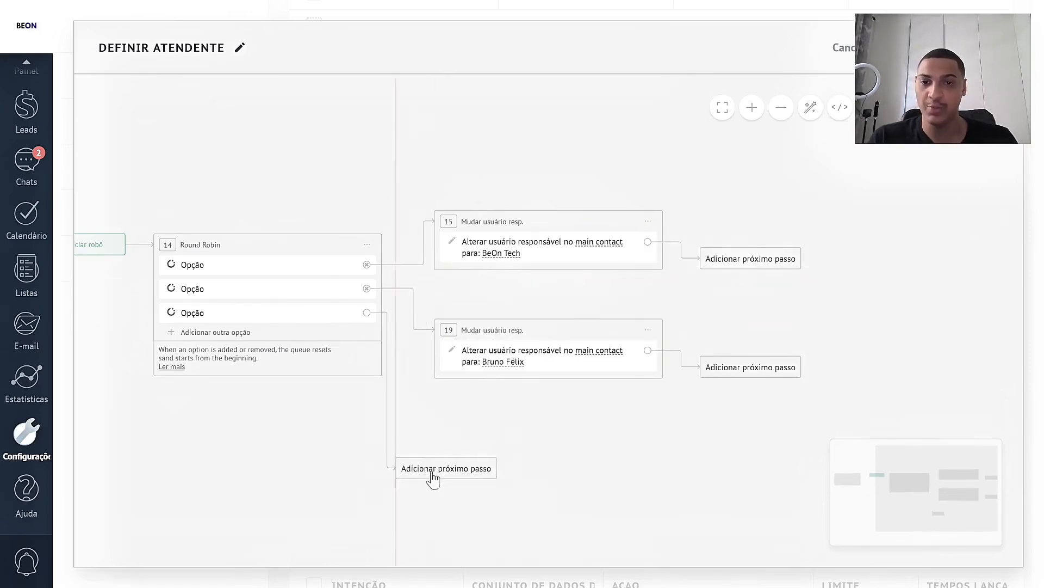
pyautogui.click(355, 316)
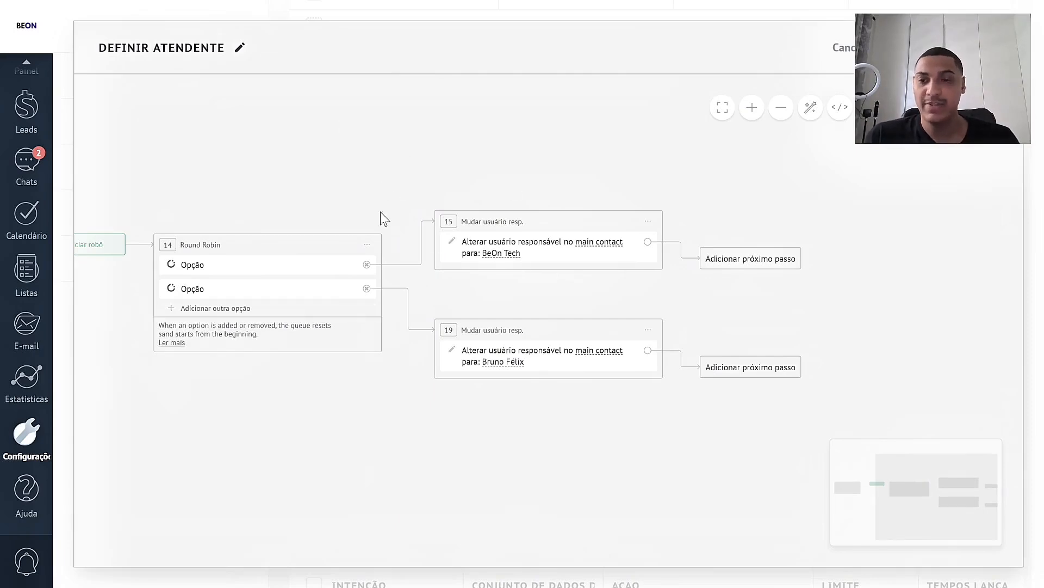
pyautogui.click(198, 308)
pyautogui.click(204, 332)
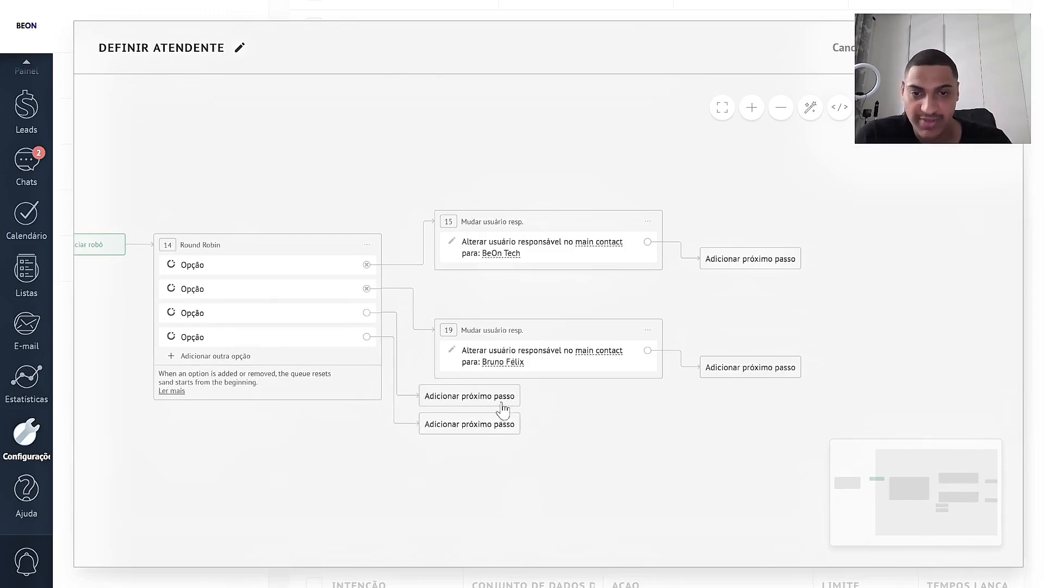
# Duplicate the second "Mudar usuário resp." step for the third option and that copy for the fourth, arranging them in a column.
pyautogui.click(649, 331)
pyautogui.click(663, 384)
pyautogui.moveTo(508, 401); pyautogui.dragTo(510, 447)
pyautogui.click(648, 426)
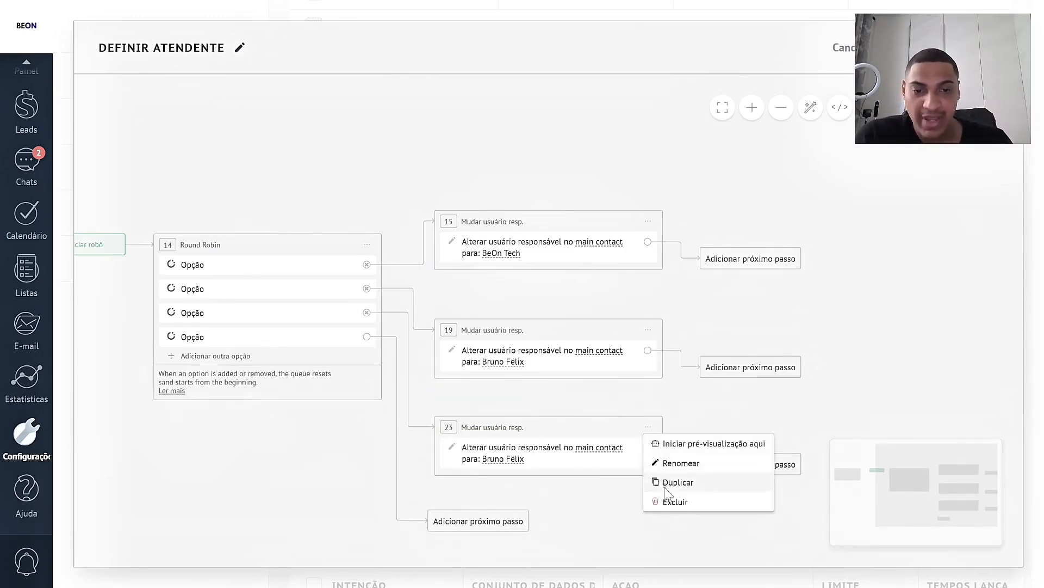
pyautogui.click(680, 482)
pyautogui.scroll(-3, 446, 443)
pyautogui.moveTo(461, 442); pyautogui.dragTo(463, 400)
pyautogui.scroll(2, 296, 361)
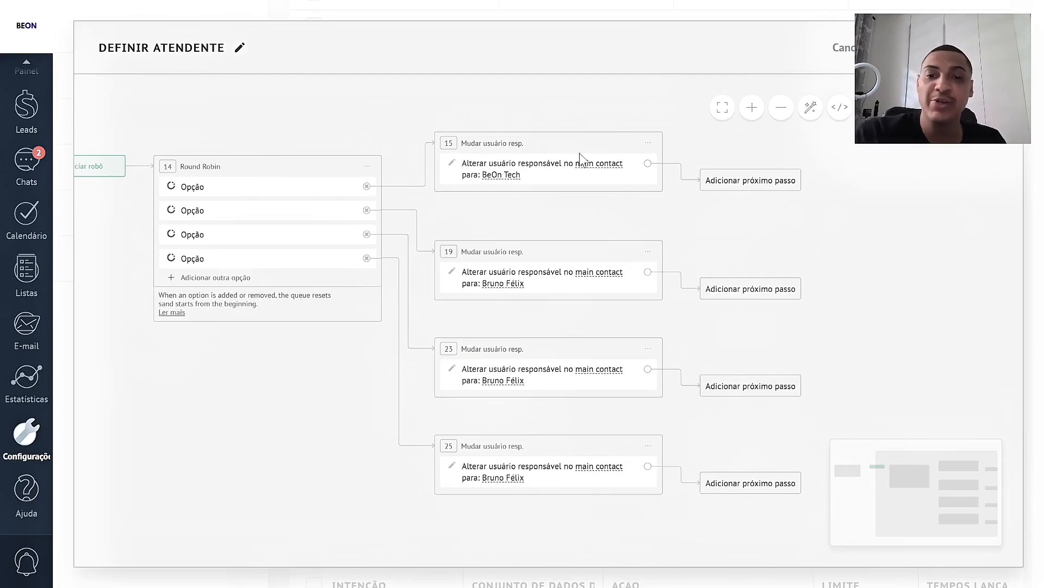
pyautogui.scroll(3, 560, 163)
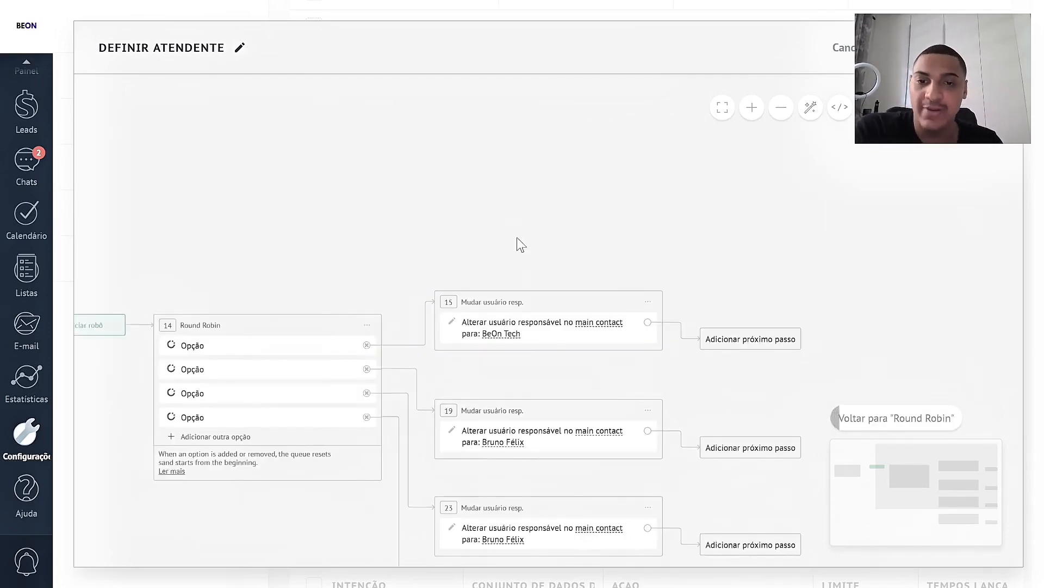
pyautogui.scroll(-4, 514, 240)
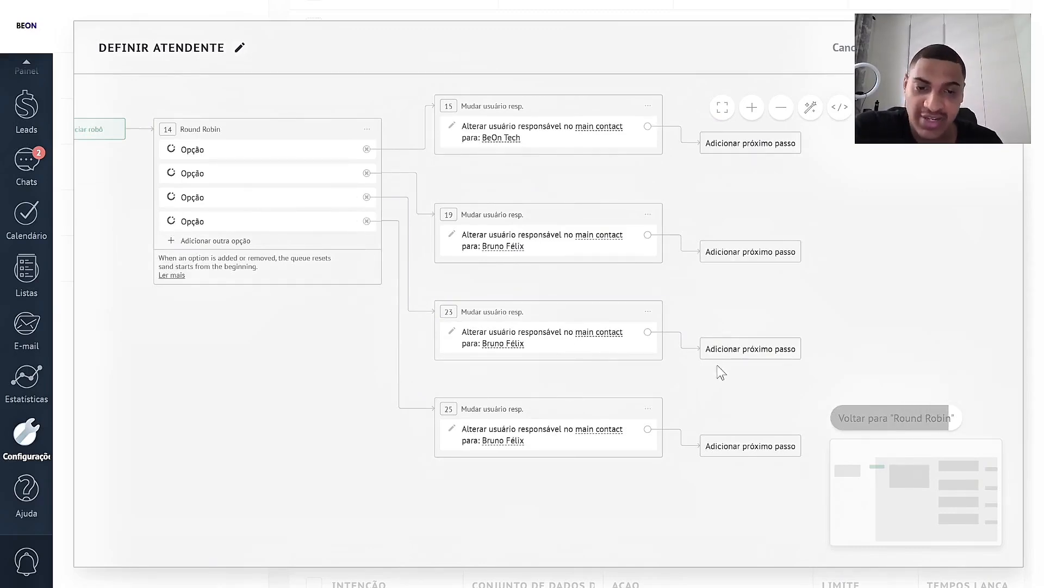
# Add a fifth option to the Round Robin step and delete the whole Round Robin step.
pyautogui.click(235, 243)
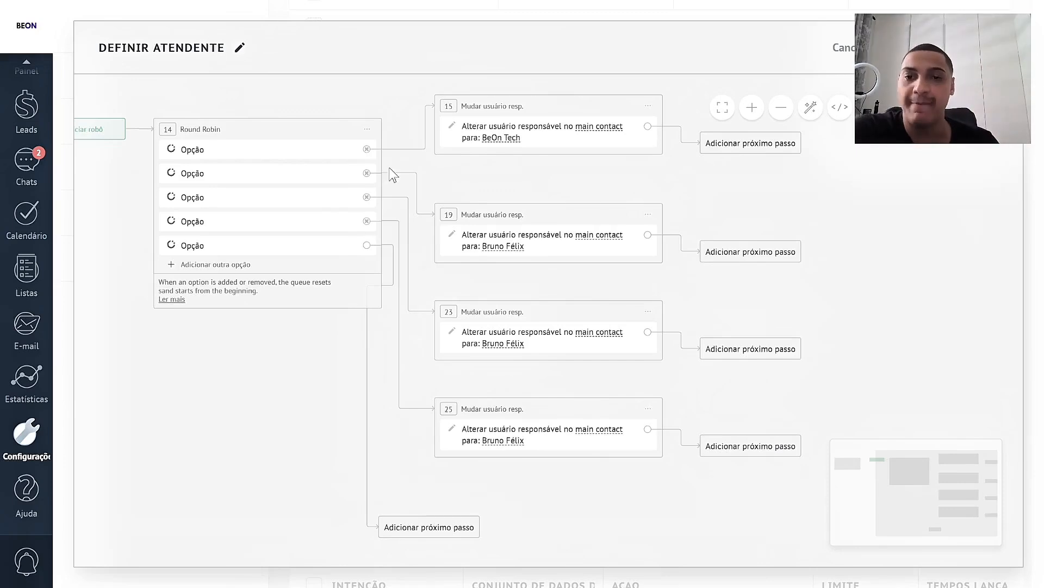
pyautogui.click(367, 131)
pyautogui.click(389, 204)
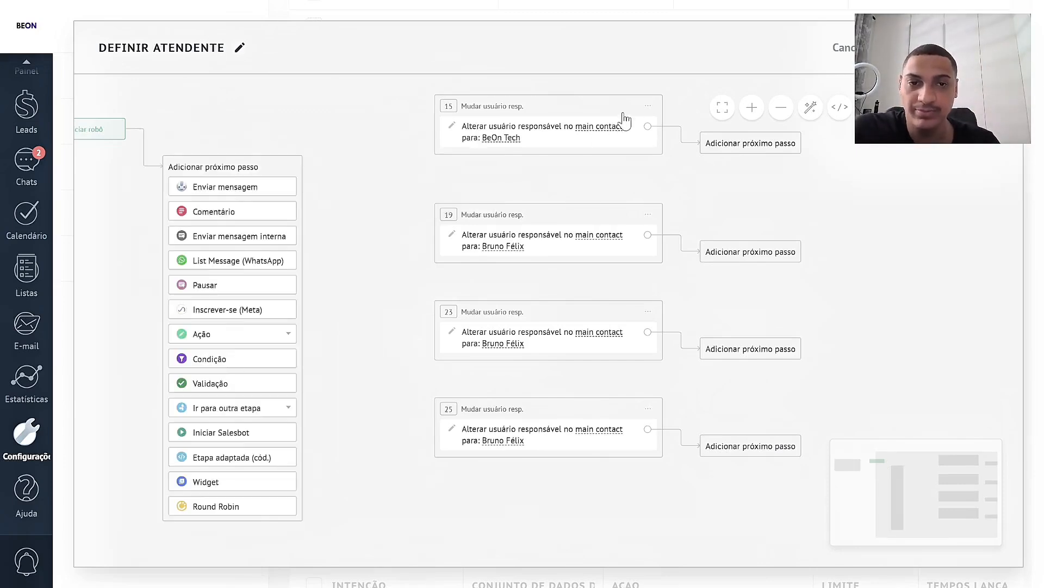
# Delete all four leftover "Mudar usuário resp." steps from the bot.
pyautogui.click(648, 106)
pyautogui.click(684, 177)
pyautogui.click(648, 215)
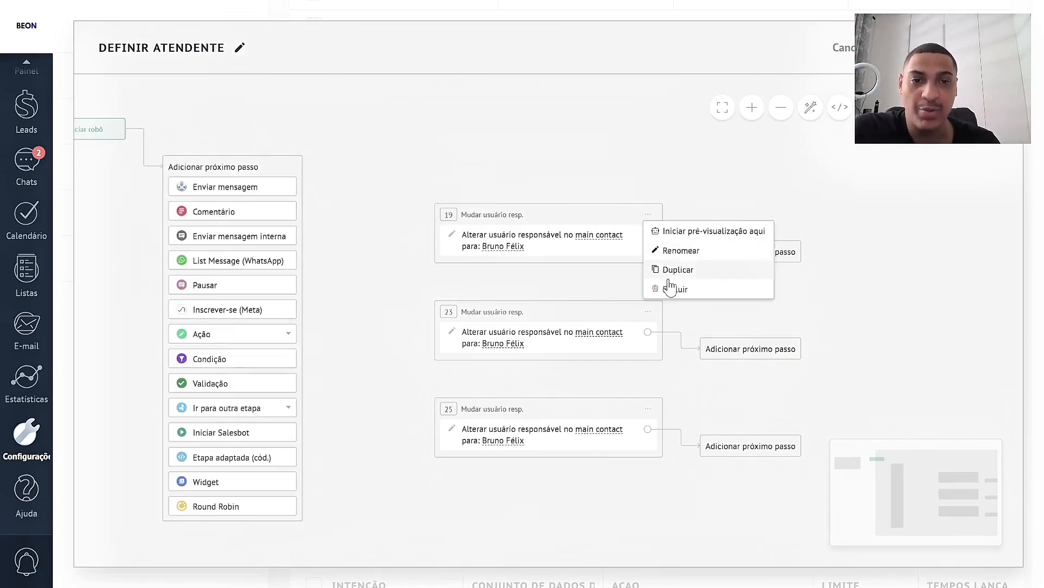
pyautogui.click(669, 282)
pyautogui.click(648, 312)
pyautogui.click(669, 382)
pyautogui.click(648, 408)
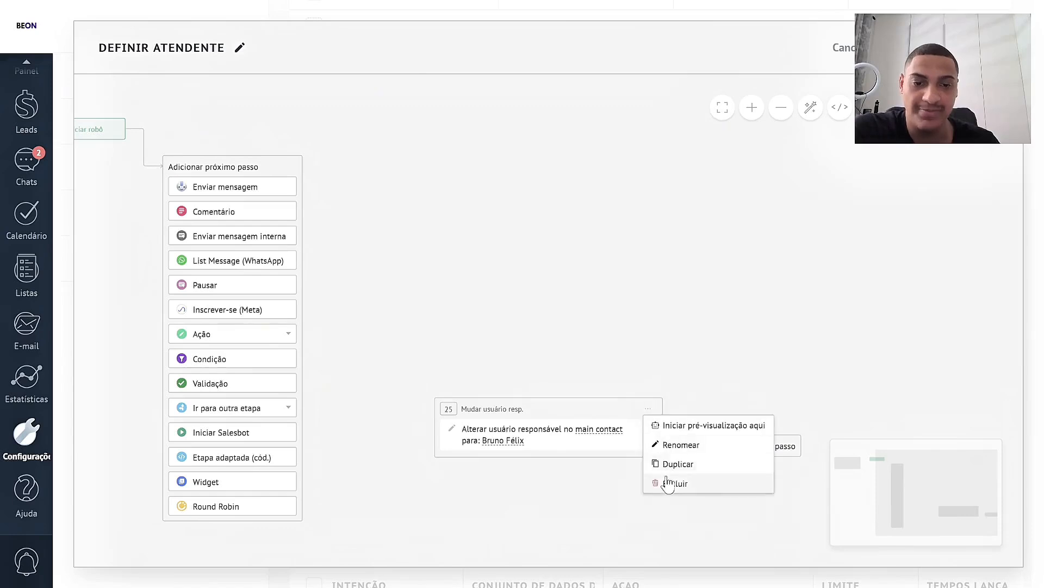
pyautogui.click(666, 480)
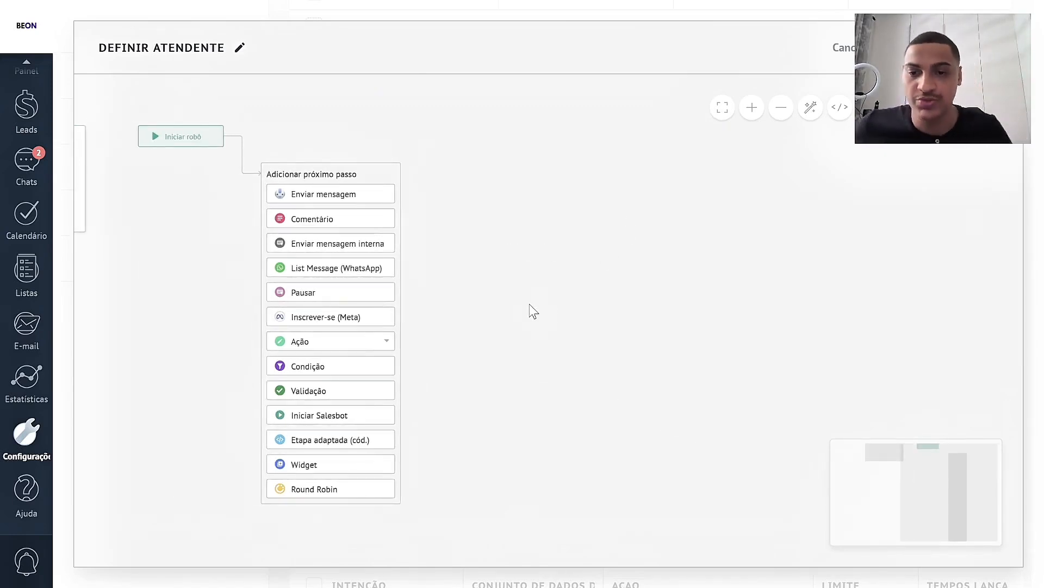
# Add an "Adicionar tarefa" action due "Em 1 dia" for "Usuário responsável atual" with the comment "criar reuniçao", and delete it.
pyautogui.click(386, 342)
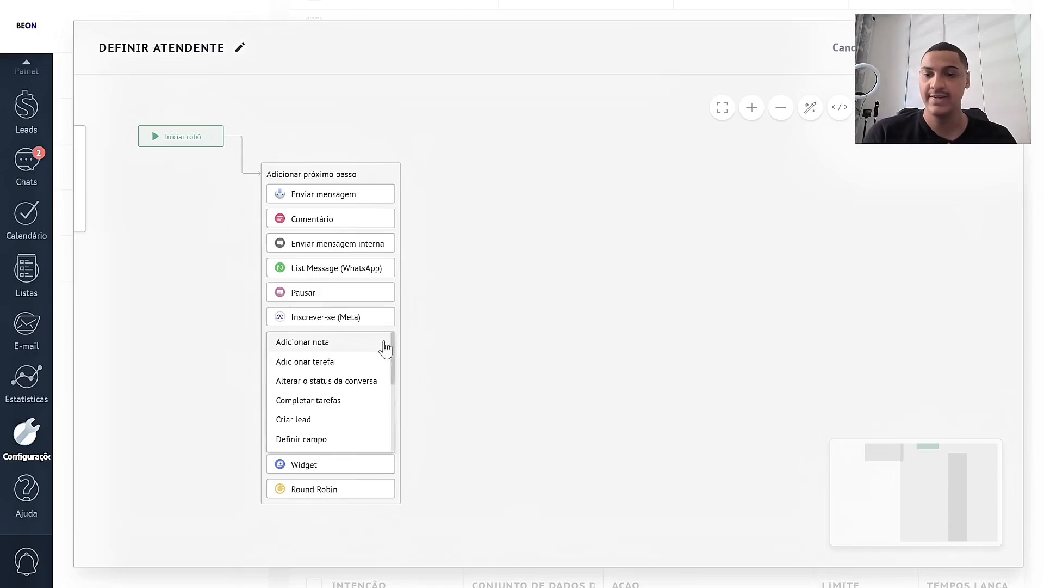
pyautogui.click(344, 370)
pyautogui.click(491, 197)
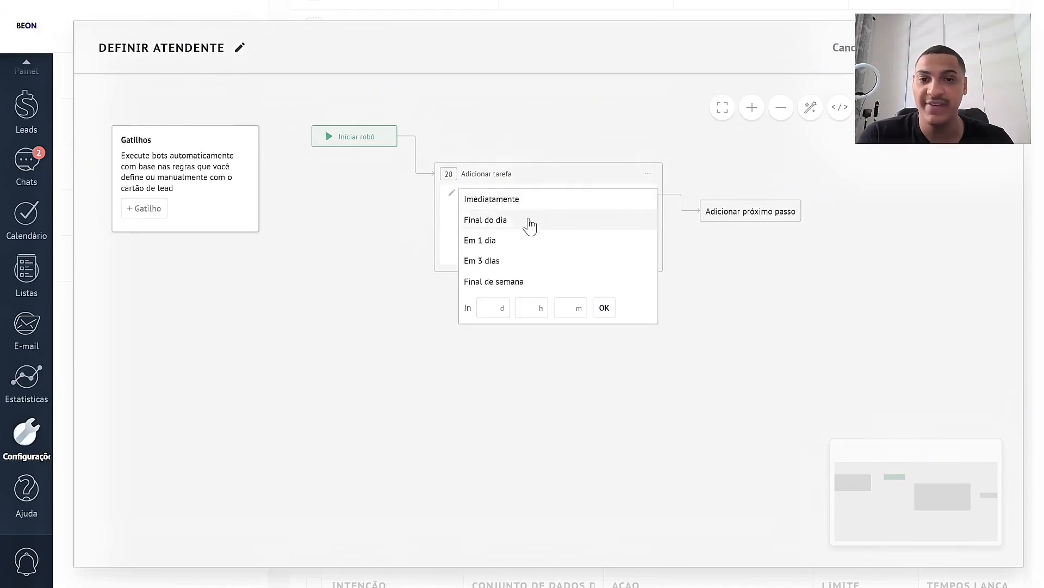
pyautogui.click(495, 241)
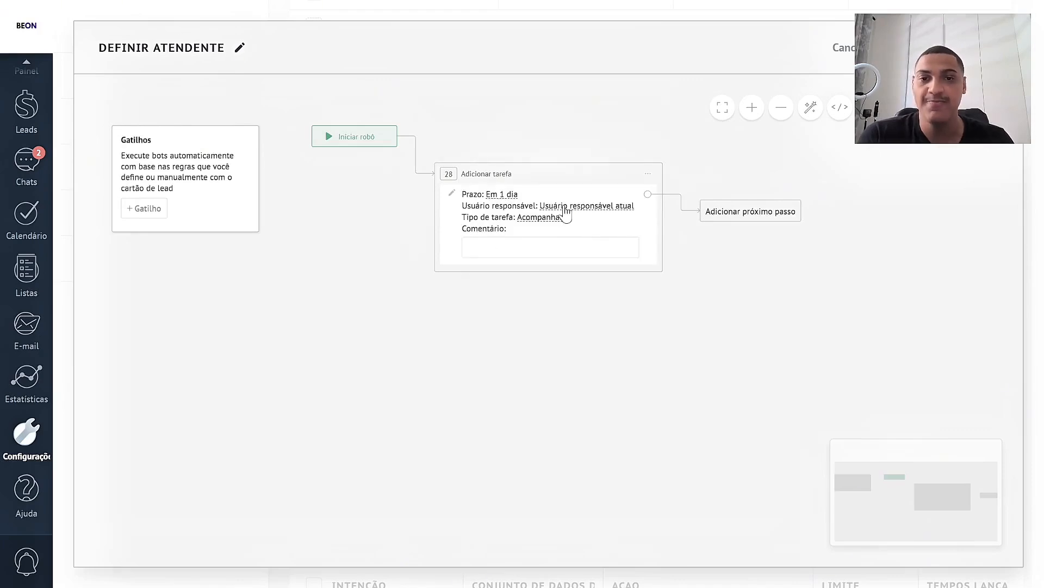
pyautogui.click(547, 207)
pyautogui.click(465, 223)
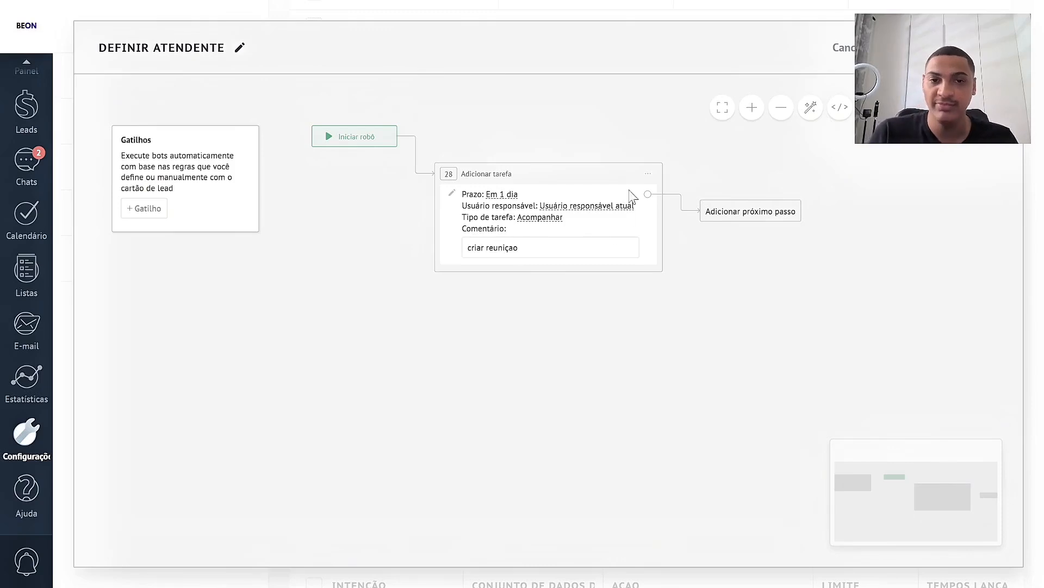
pyautogui.click(648, 174)
pyautogui.click(660, 228)
# Add a "Criar lead" action that places the new lead in the "Discussão" stage of the "Comercial" pipeline, and delete it.
pyautogui.click(479, 341)
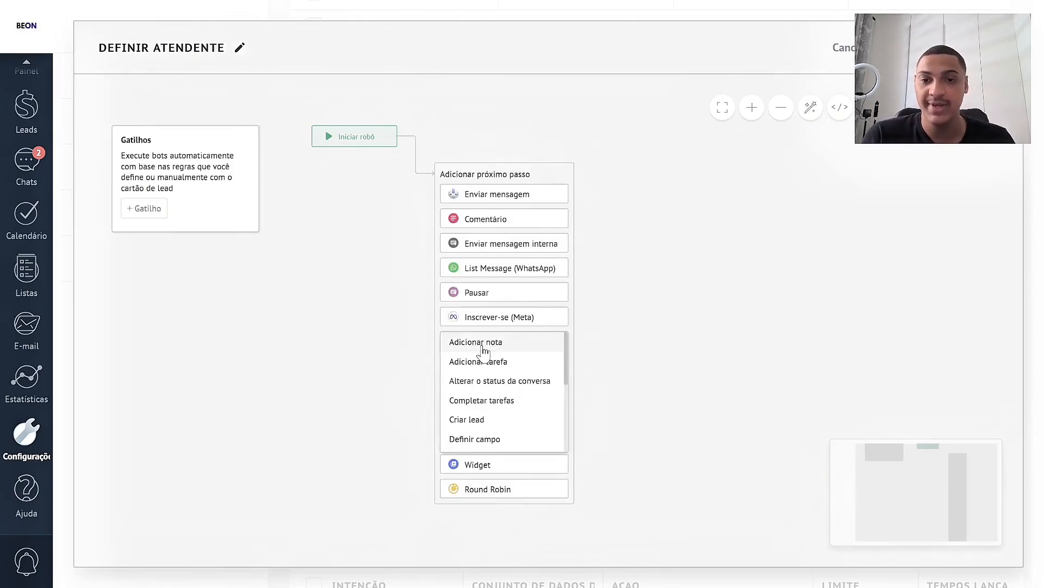
pyautogui.scroll(-1, 508, 371)
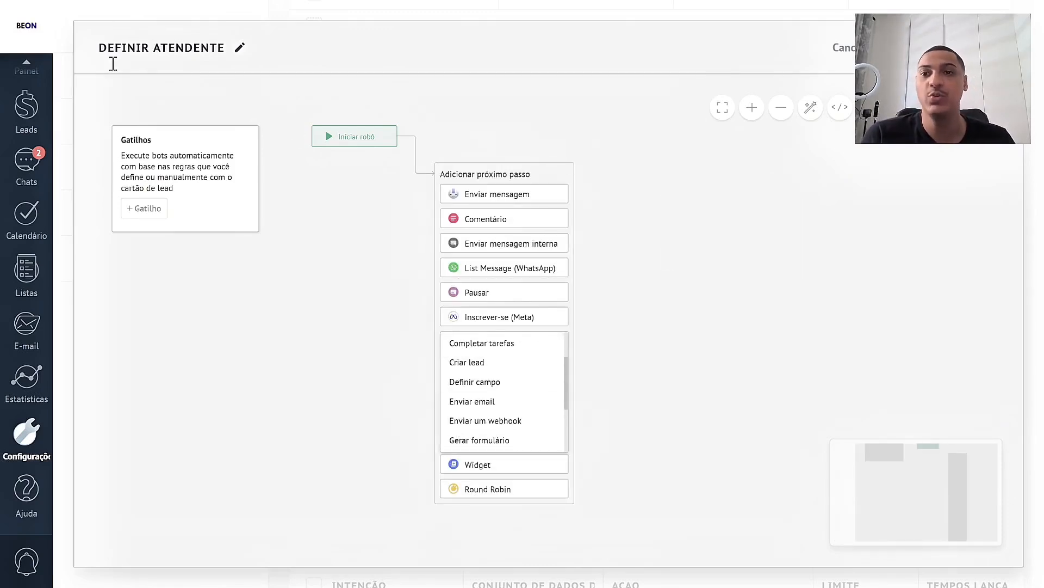
pyautogui.click(492, 363)
pyautogui.click(508, 220)
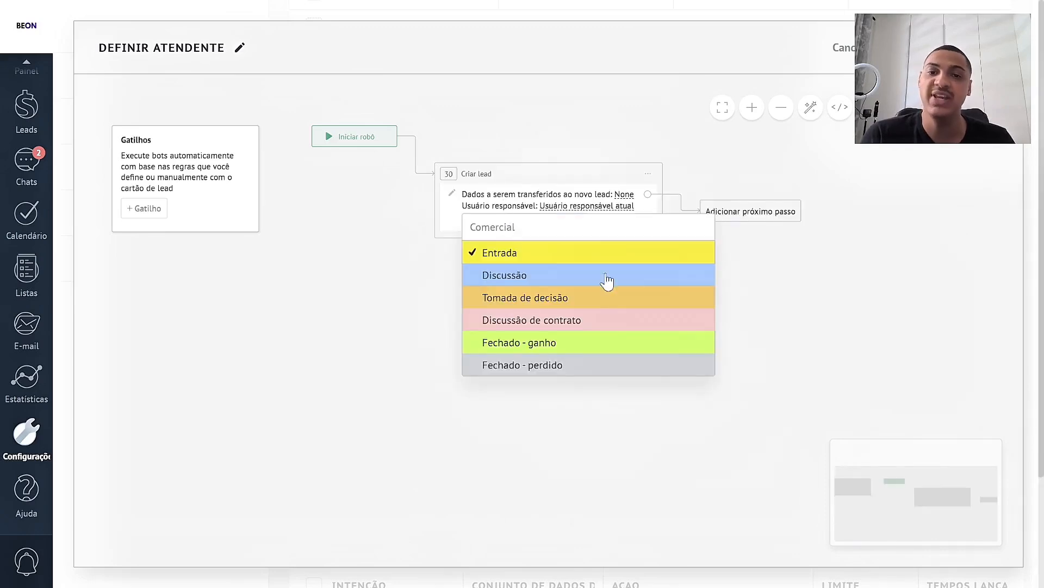
pyautogui.click(550, 277)
pyautogui.click(647, 174)
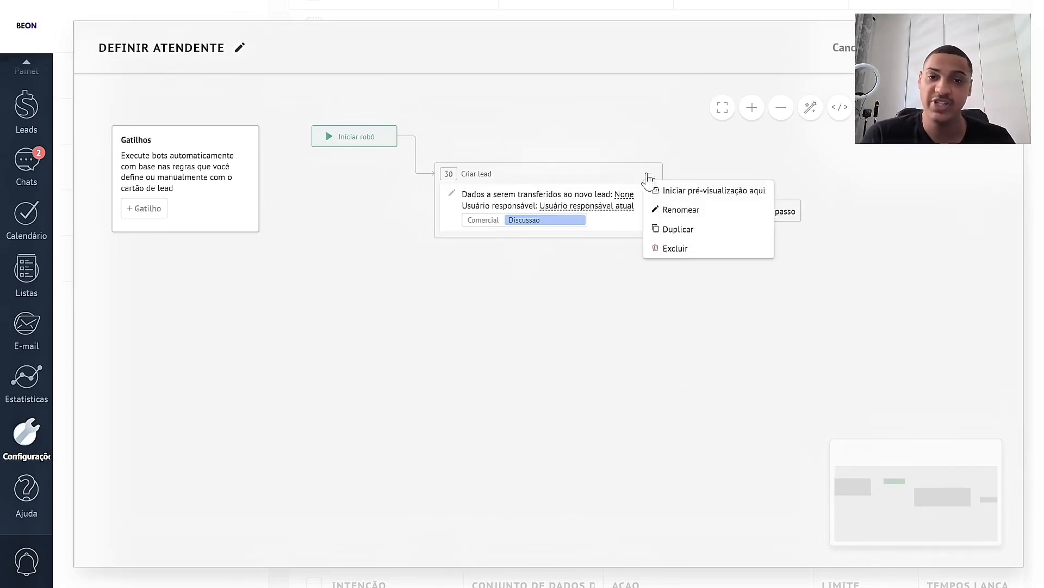
pyautogui.click(676, 248)
# Add a "Definir campo" action as the bot's first step and set its target entity to "lead".
pyautogui.click(490, 342)
pyautogui.scroll(-1, 522, 387)
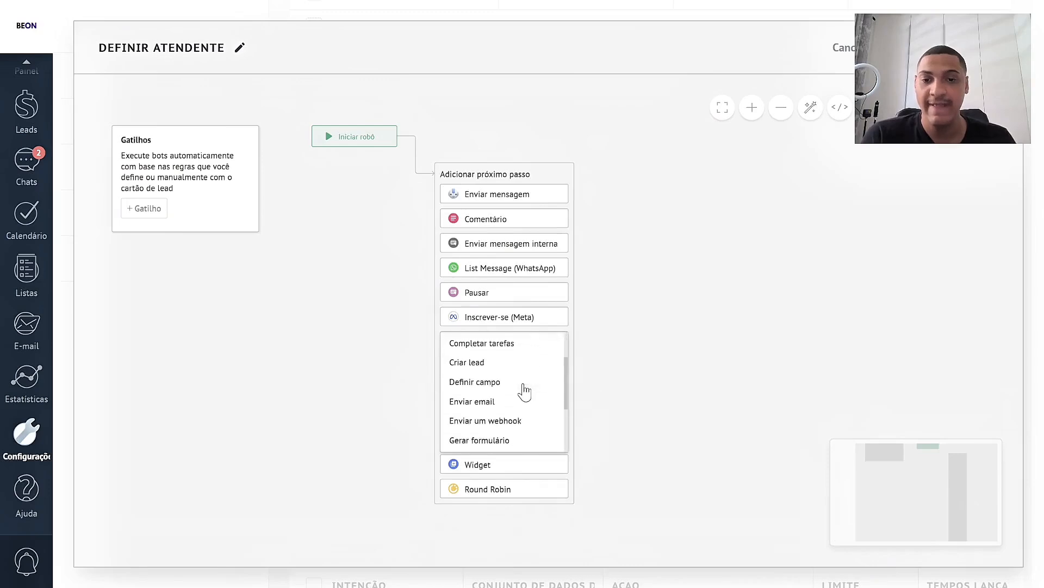
pyautogui.click(519, 383)
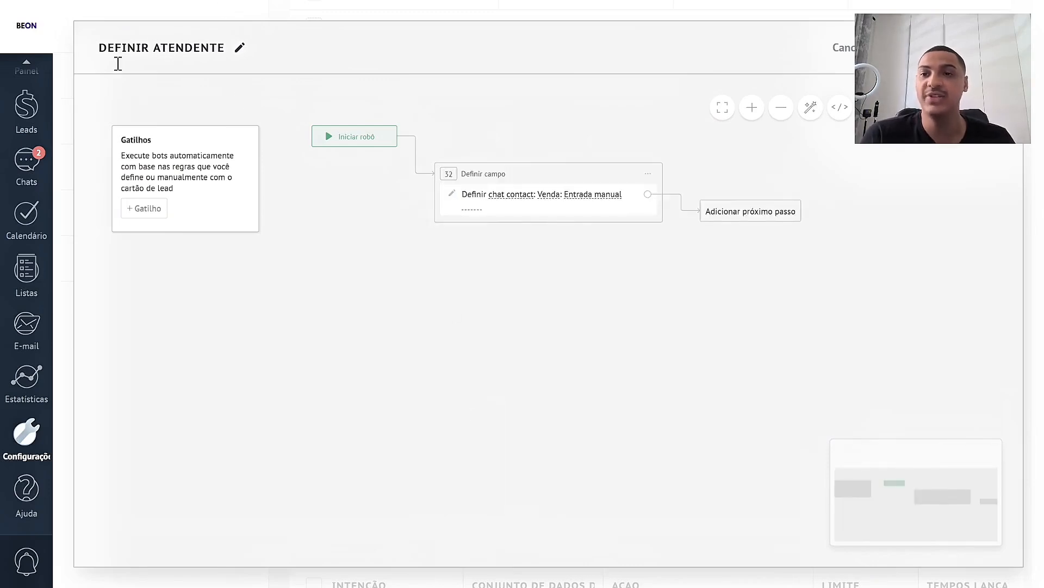
pyautogui.click(494, 197)
pyautogui.click(524, 254)
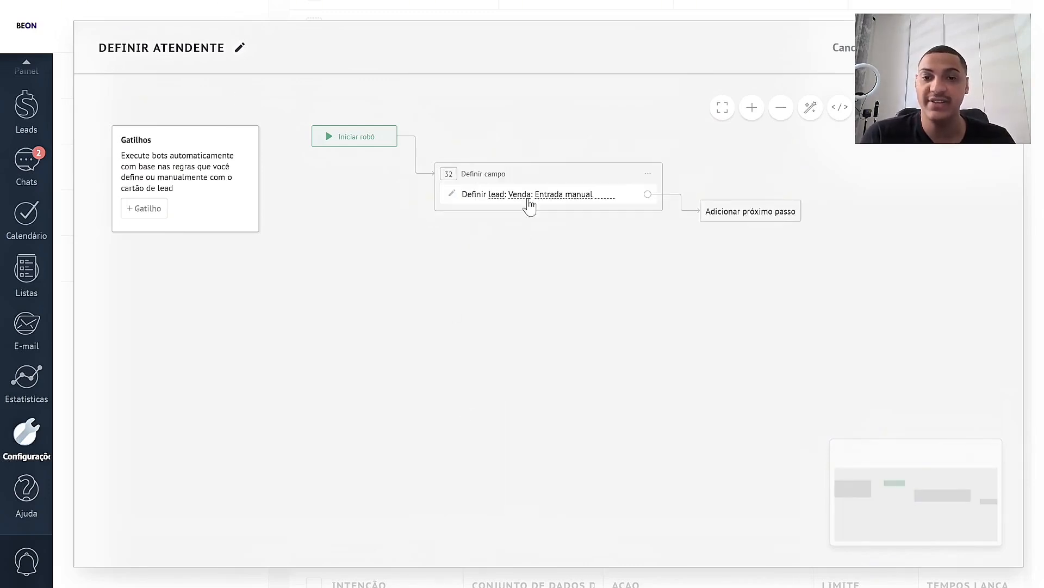
# Switch the "Definir campo" target entity through "chat contact", "all contacts", "main contact" and "conversation".
pyautogui.click(499, 199)
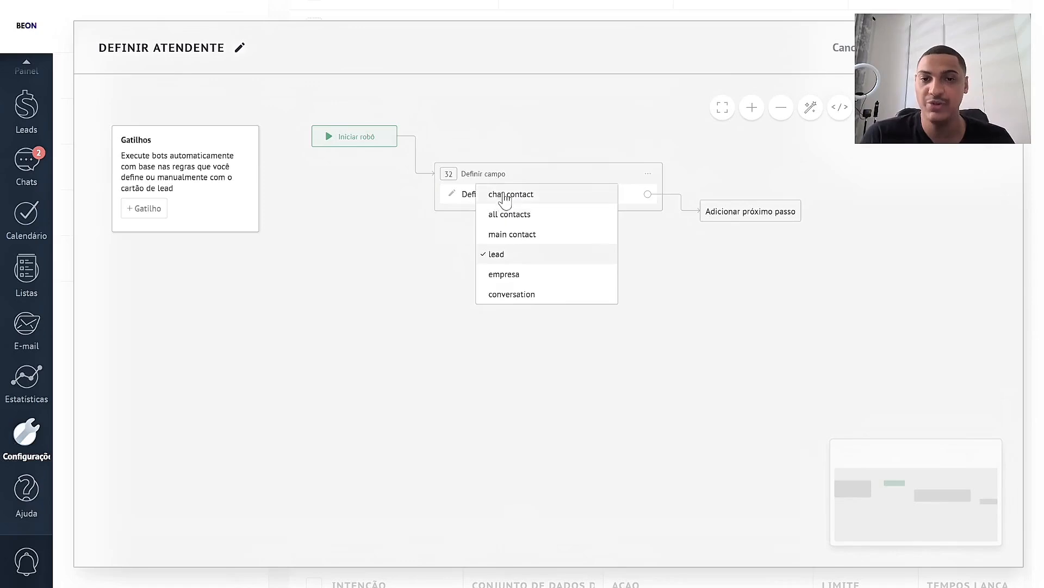
pyautogui.click(497, 195)
pyautogui.click(495, 197)
pyautogui.click(514, 217)
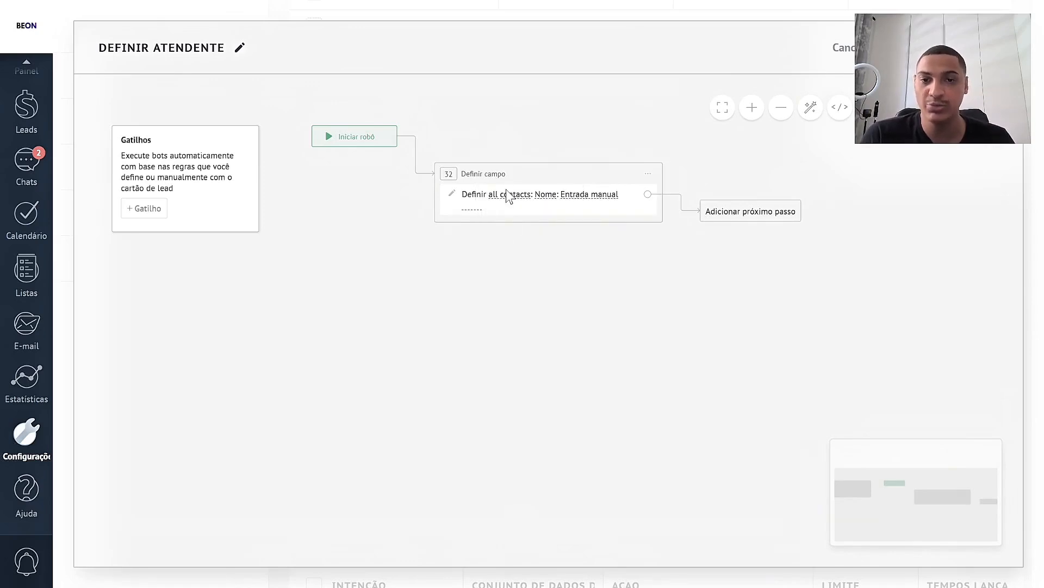
pyautogui.click(507, 197)
pyautogui.click(518, 235)
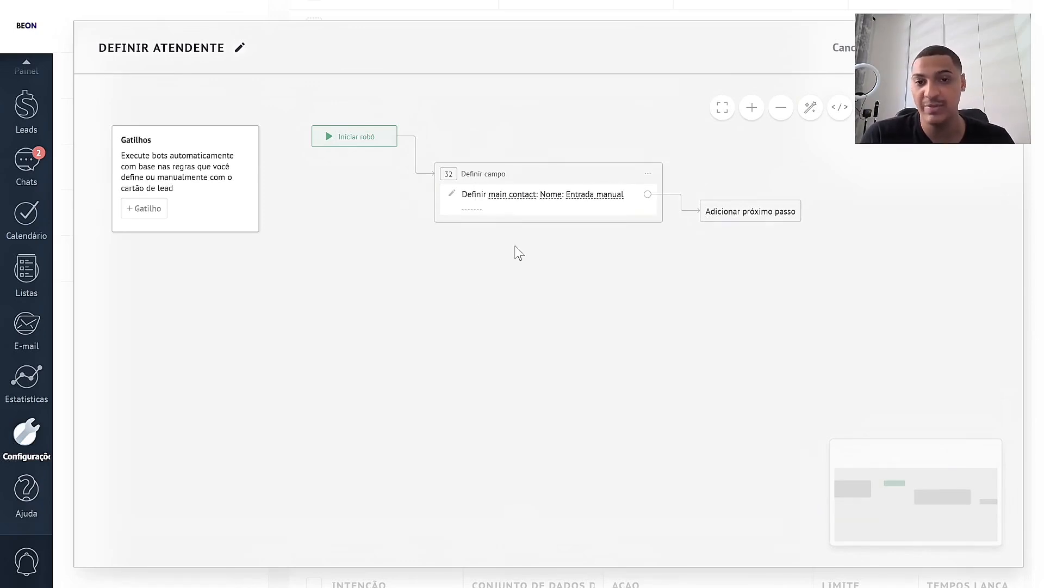
pyautogui.click(505, 200)
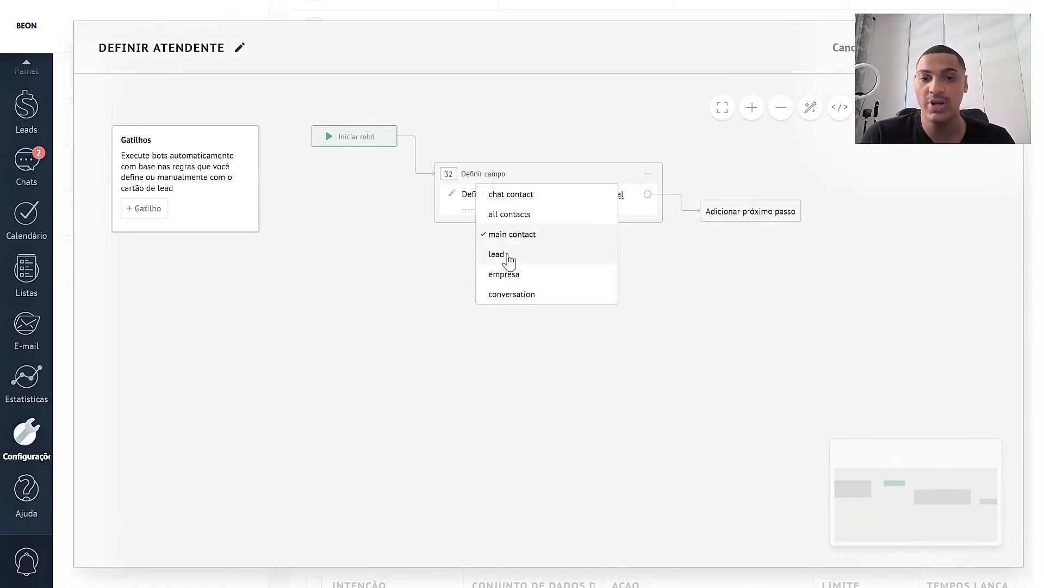
pyautogui.click(522, 297)
# Configure "Definir campo" to set the lead's "Origem" field to "Organica", and delete the step.
pyautogui.click(499, 199)
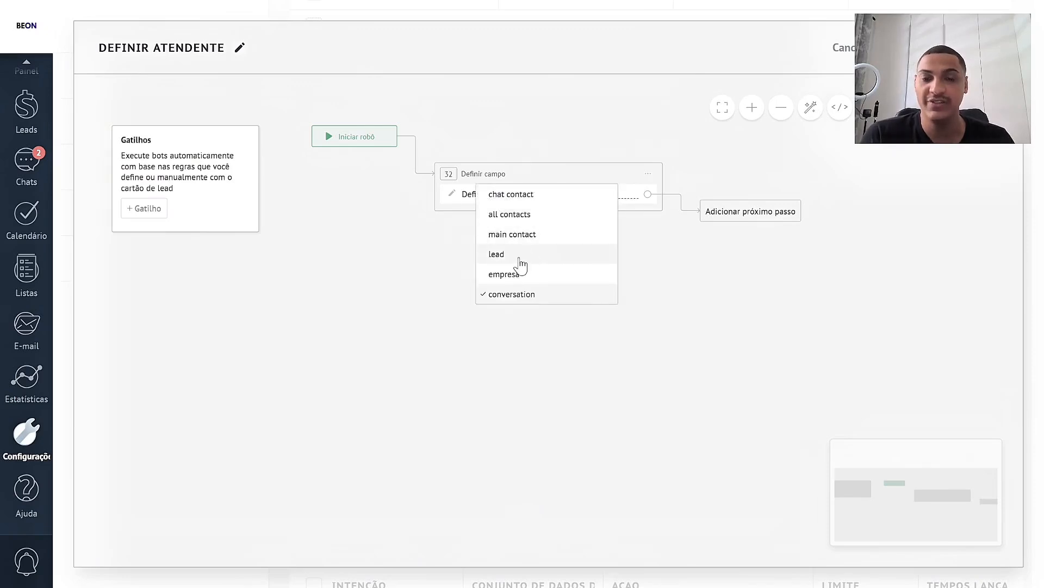
pyautogui.click(520, 259)
pyautogui.click(524, 197)
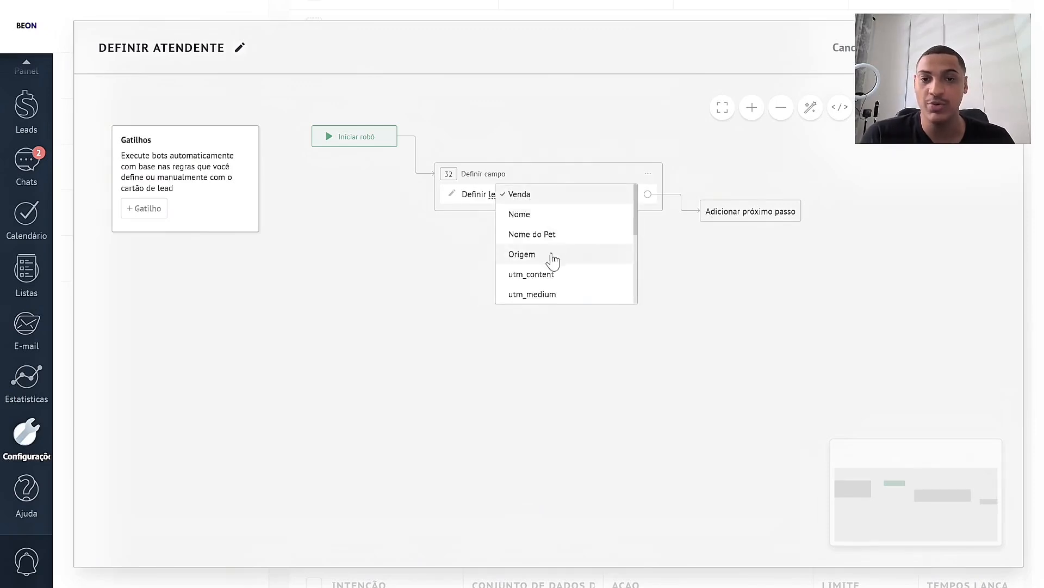
pyautogui.click(552, 260)
pyautogui.click(545, 200)
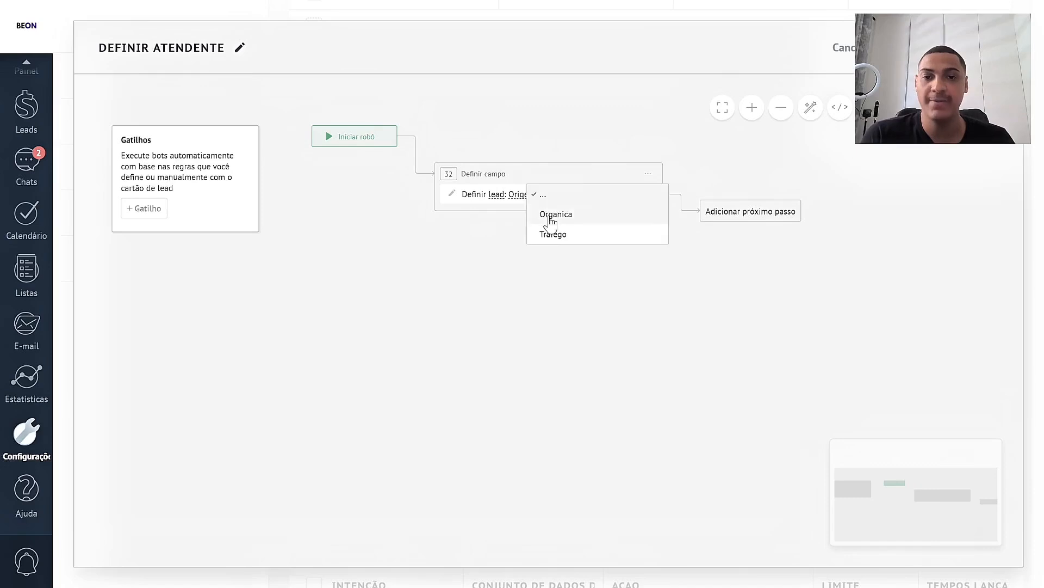
pyautogui.click(556, 213)
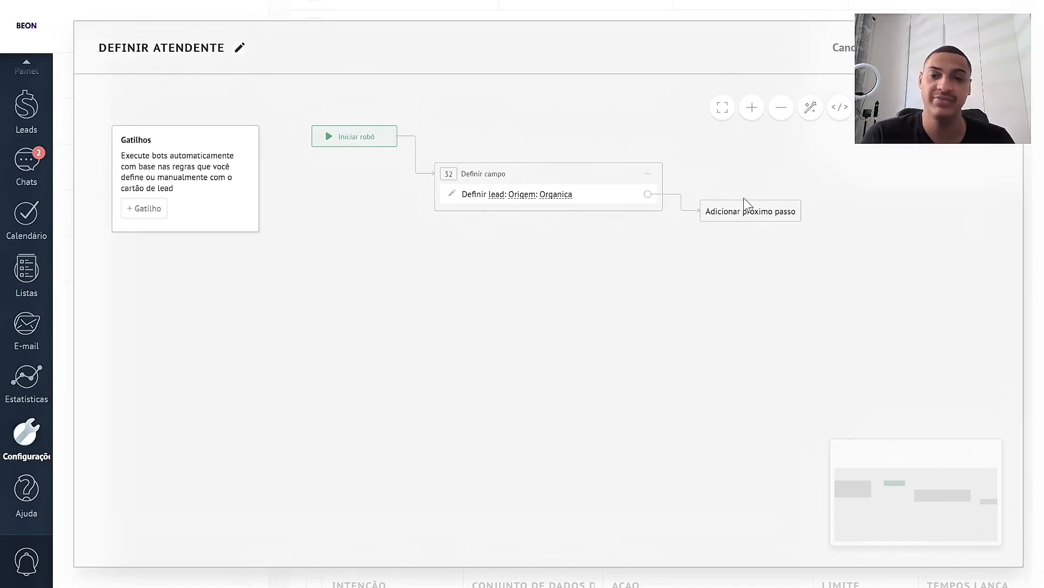
pyautogui.click(647, 174)
pyautogui.click(676, 248)
# Add an "Enviar email" action, check its warning, and delete the step.
pyautogui.click(522, 341)
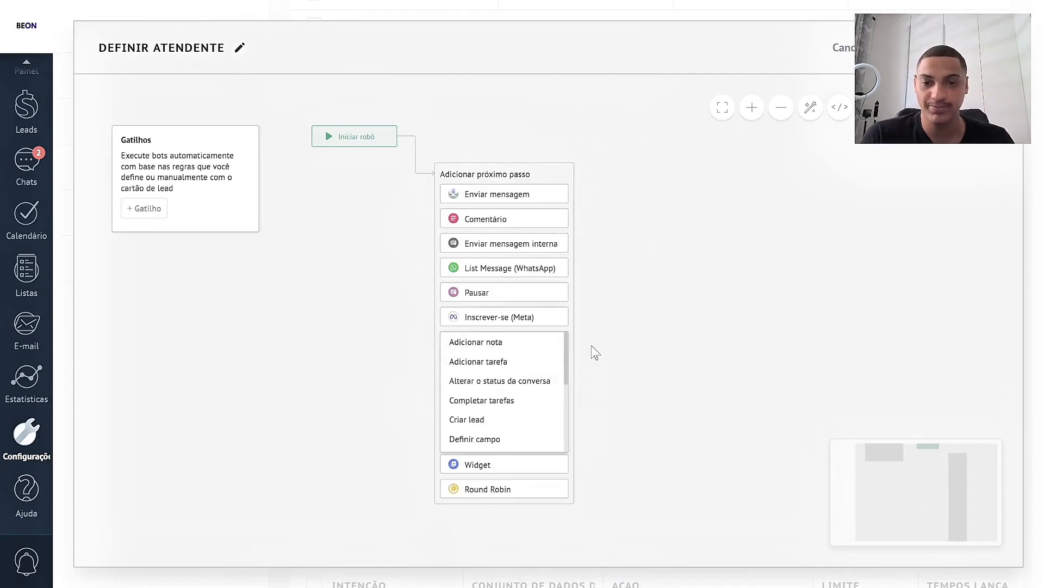
pyautogui.scroll(-5, 463, 375)
pyautogui.scroll(-2, 517, 327)
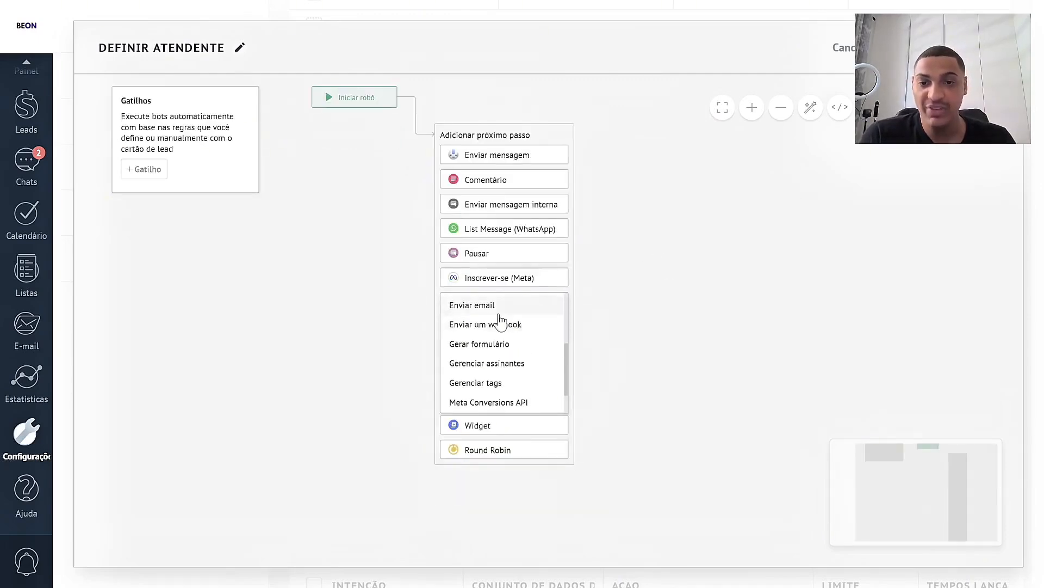
pyautogui.click(503, 315)
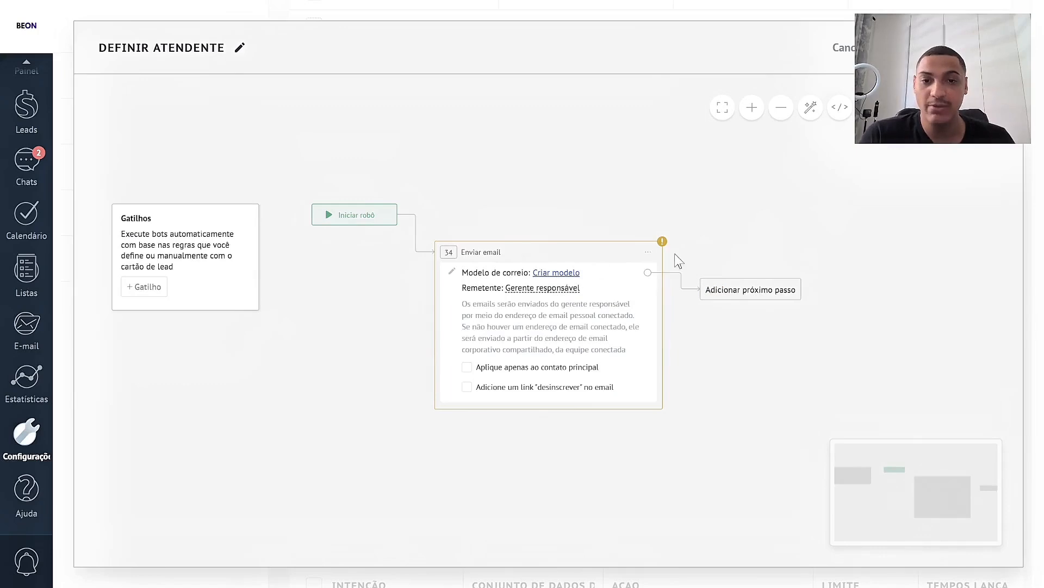
pyautogui.click(662, 241)
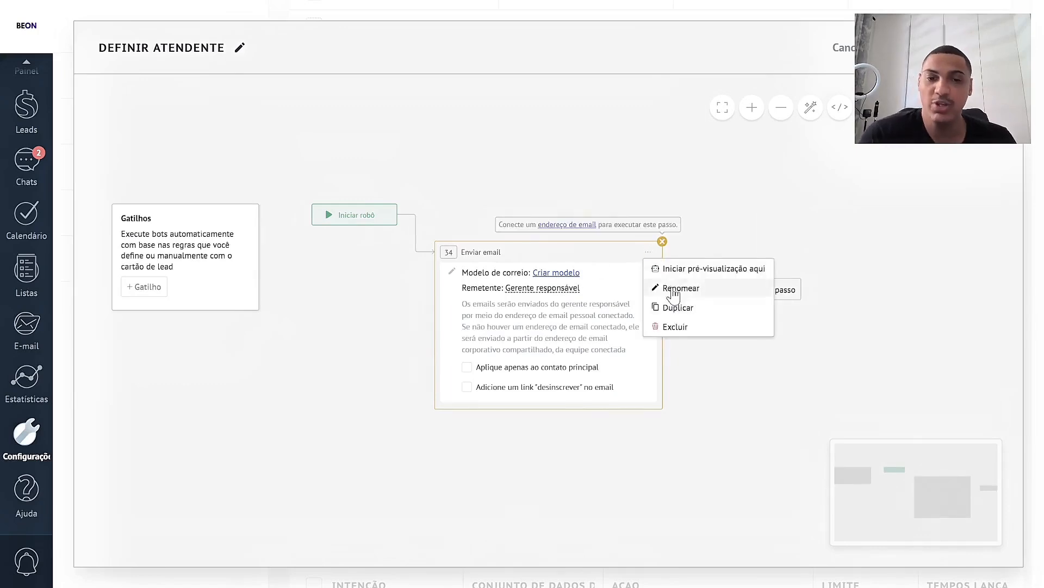
pyautogui.click(684, 330)
# Add an "Enviar um webhook" action with its URL left blank, and delete the step.
pyautogui.click(507, 378)
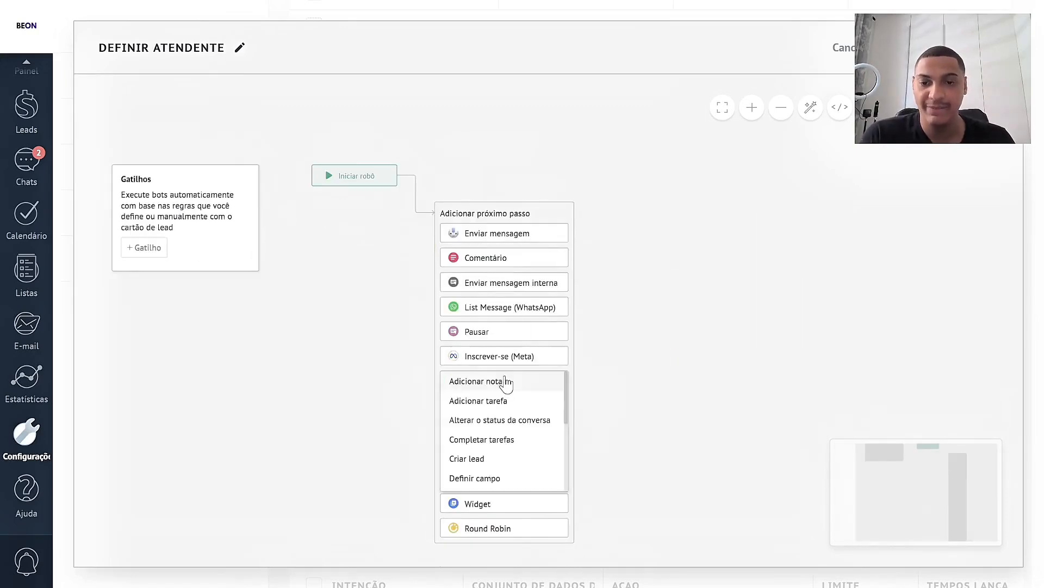
pyautogui.scroll(-3, 509, 392)
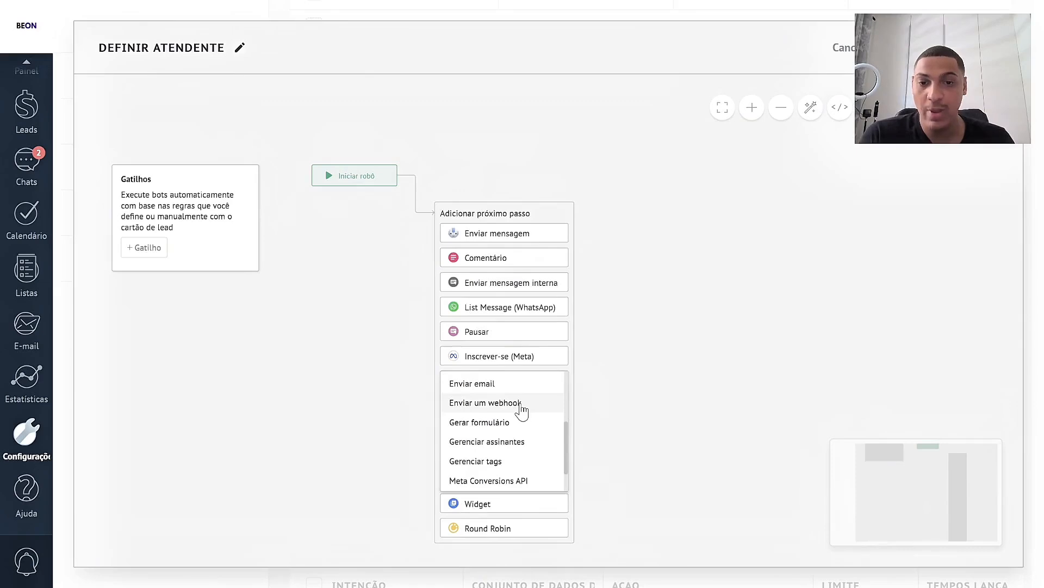
pyautogui.click(521, 403)
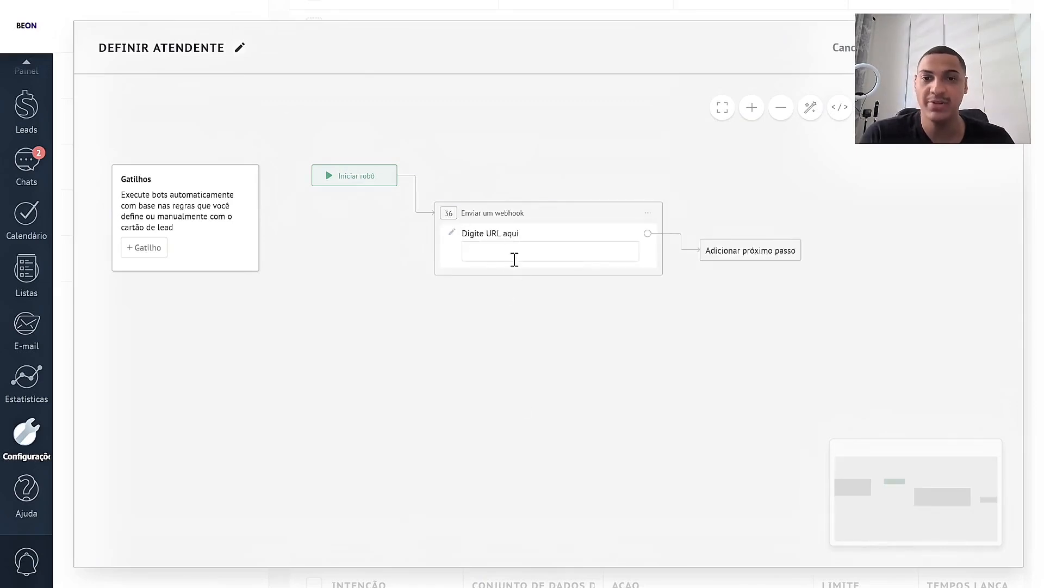
pyautogui.click(648, 213)
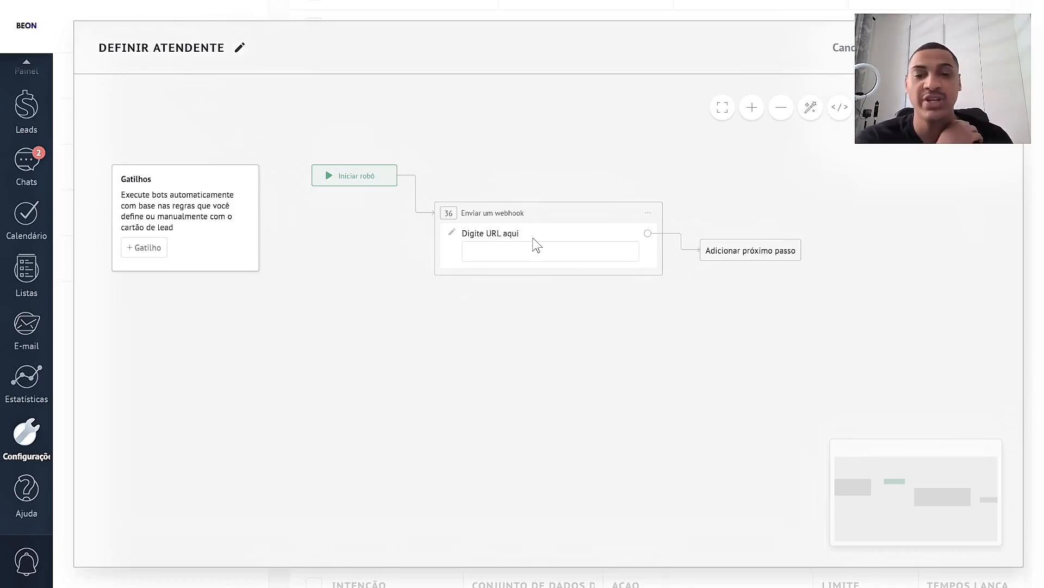
pyautogui.click(655, 214)
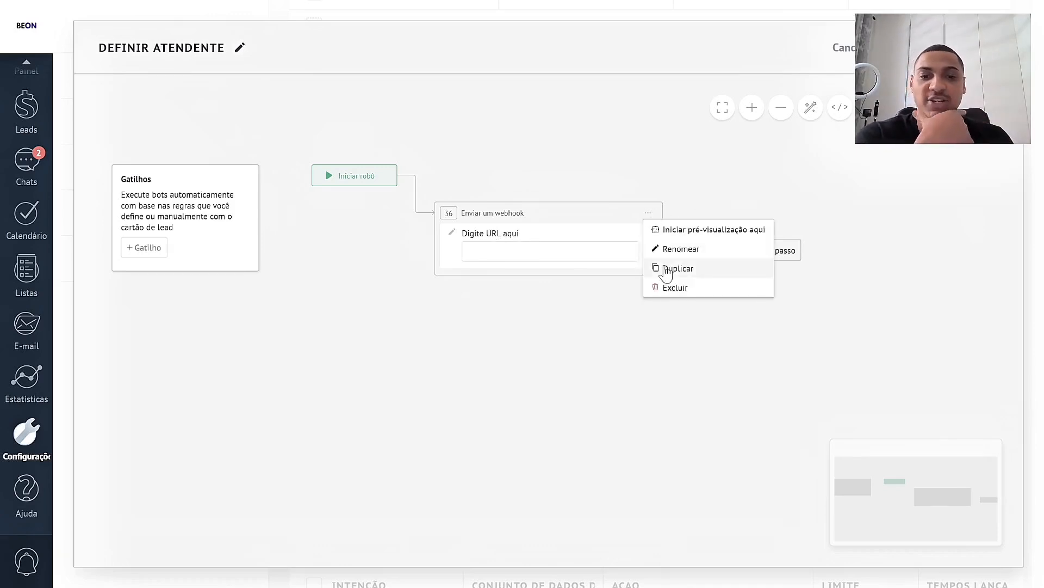
pyautogui.click(660, 288)
# Add a "Gerar formulário" action, look into its form editor for the individual form, and delete the step.
pyautogui.click(510, 384)
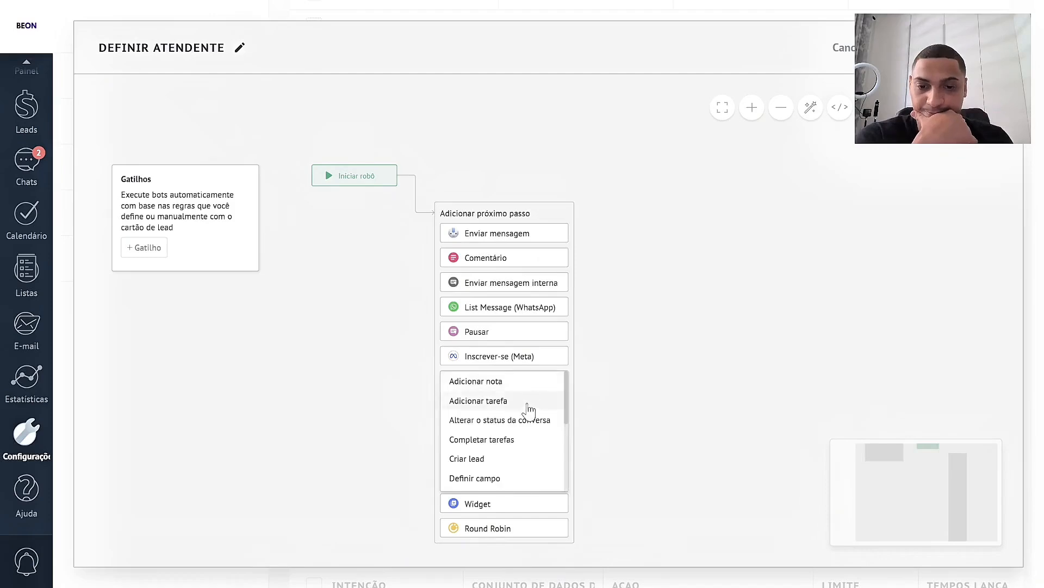
pyautogui.scroll(-3, 526, 409)
pyautogui.scroll(-1, 622, 354)
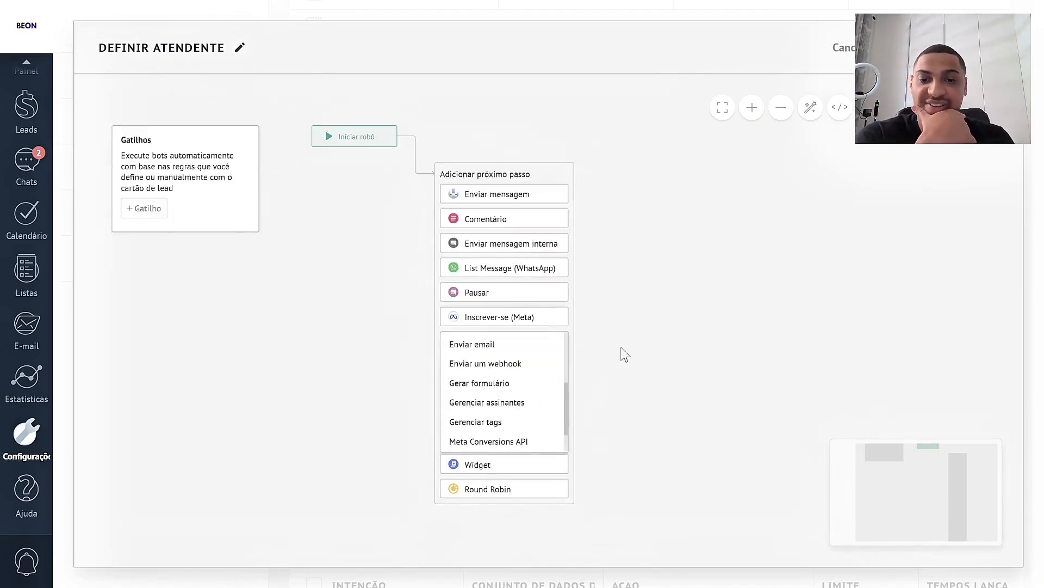
pyautogui.click(519, 386)
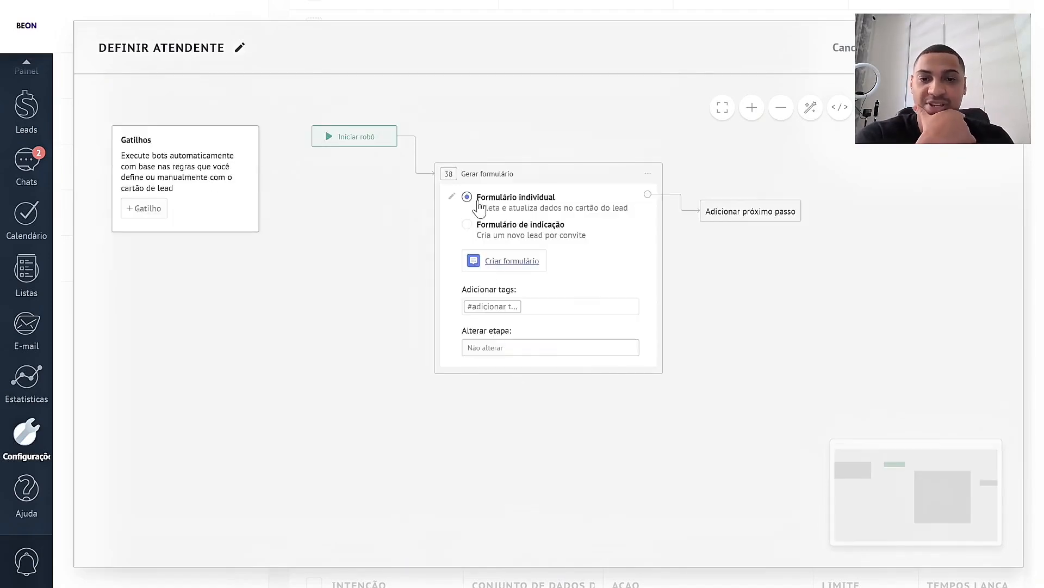
pyautogui.click(503, 268)
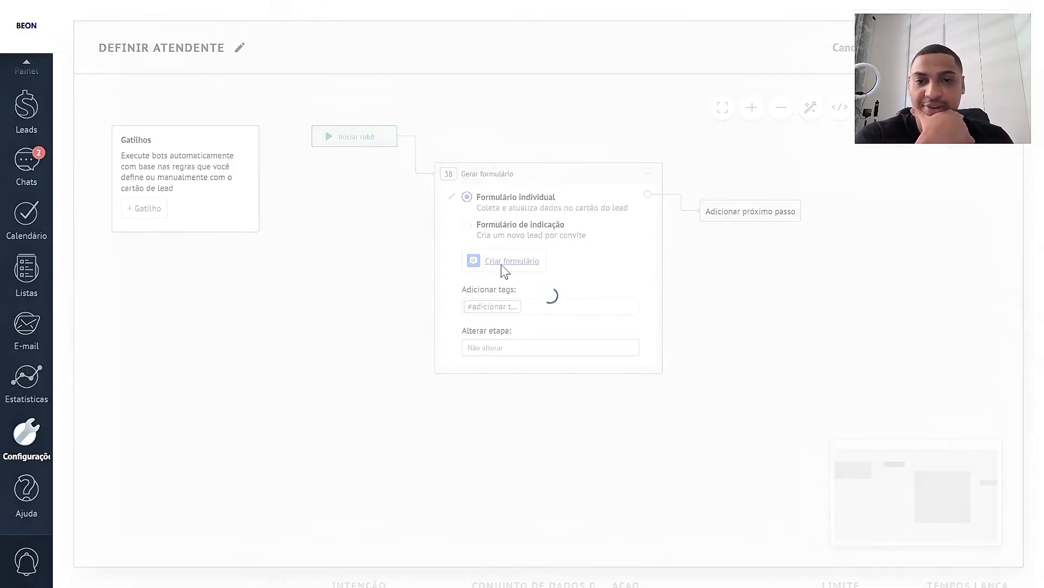
pyautogui.click(572, 230)
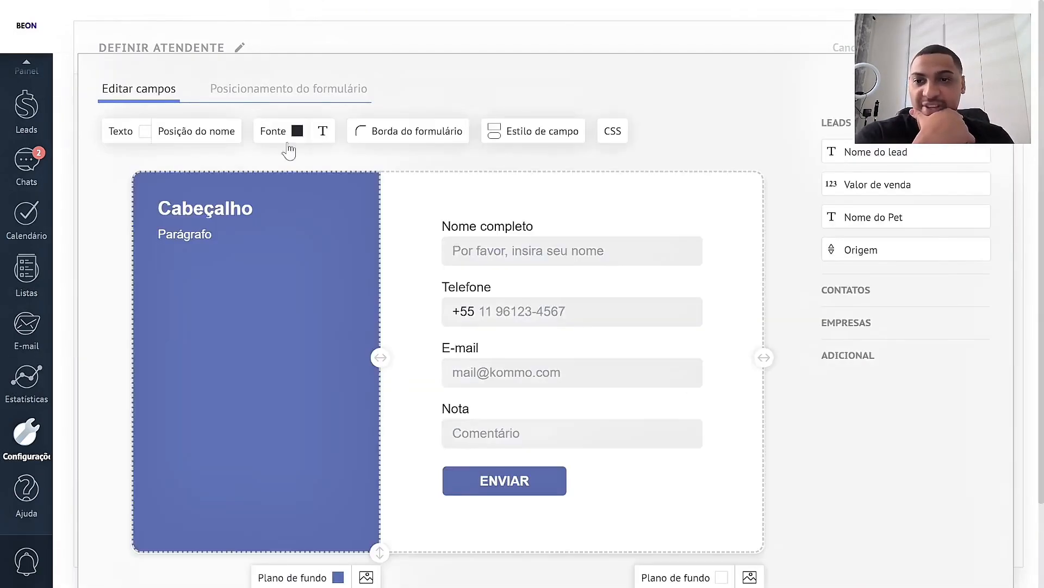
pyautogui.press('Escape')
pyautogui.click(482, 321)
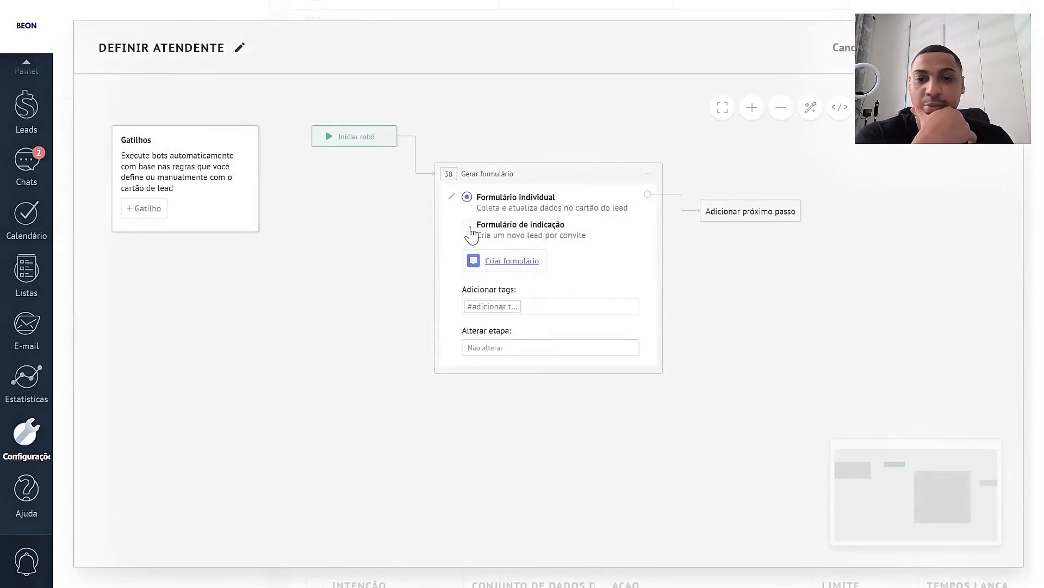
pyautogui.click(648, 174)
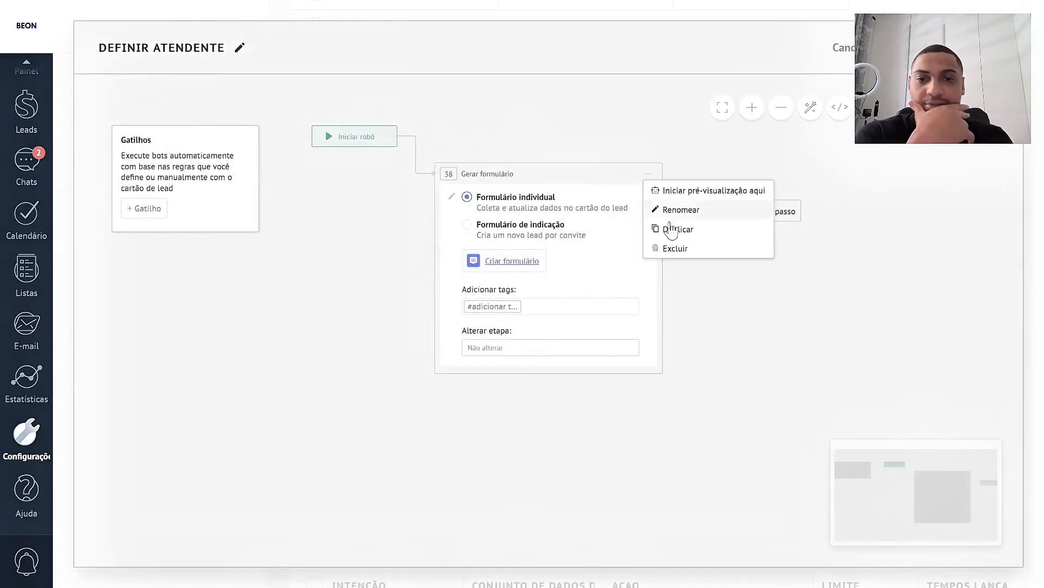
pyautogui.click(675, 248)
# Add a "Gerenciar assinantes" action with its default participant setting, and delete the step.
pyautogui.click(483, 343)
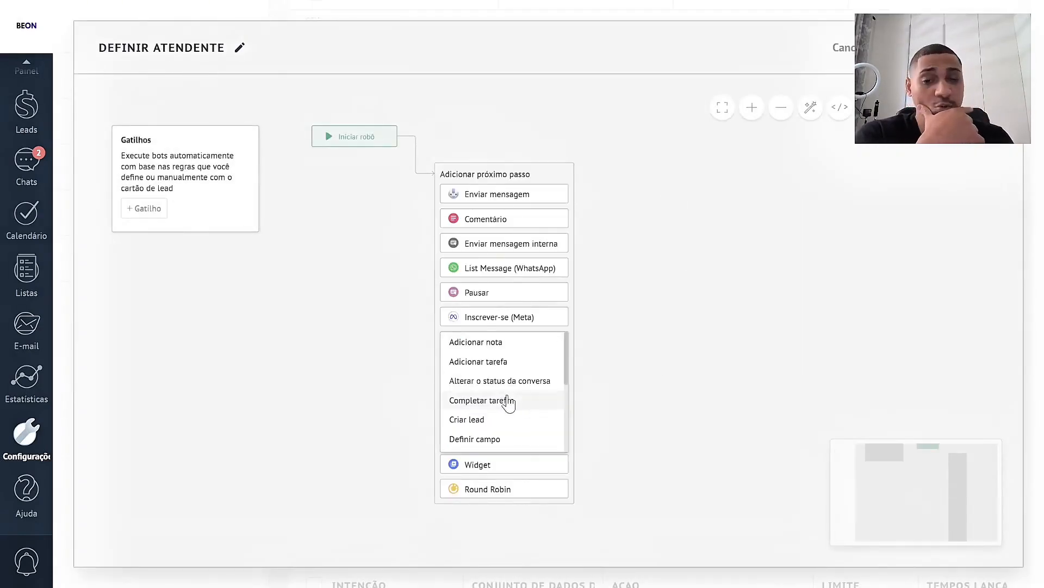
pyautogui.scroll(-2, 506, 401)
pyautogui.scroll(-2, 506, 401)
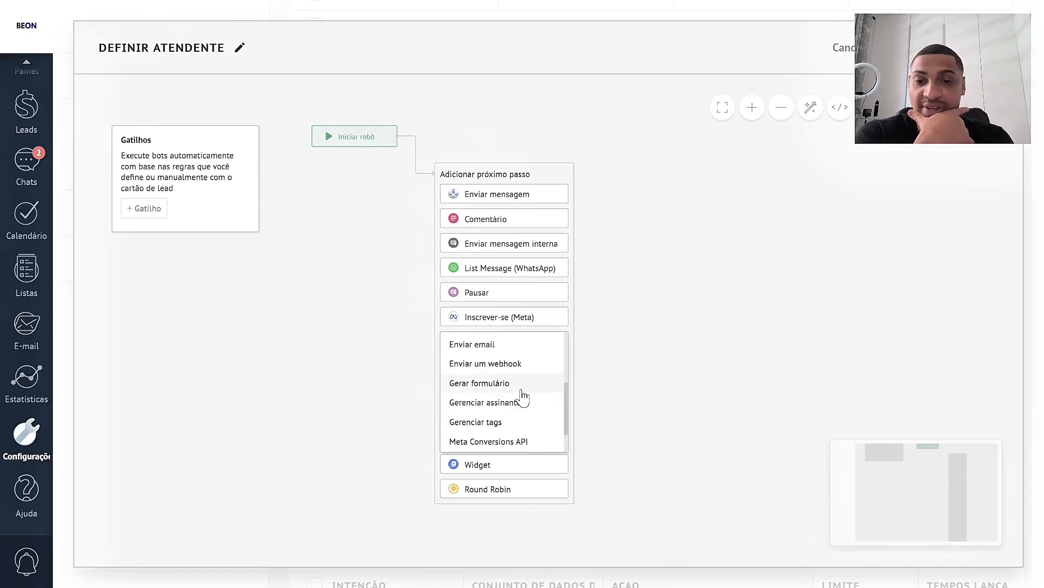
pyautogui.scroll(-2, 525, 406)
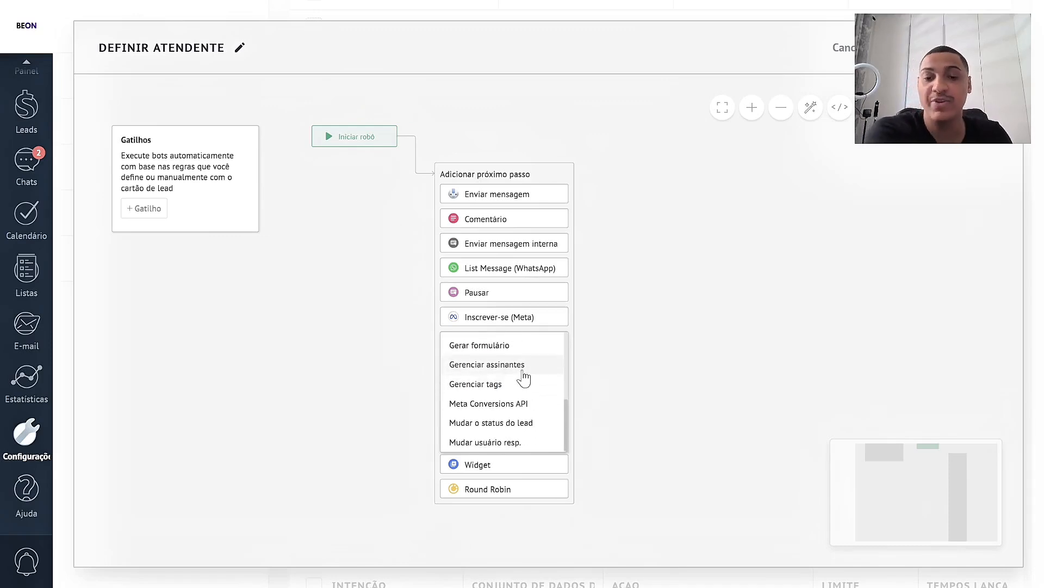
pyautogui.click(526, 371)
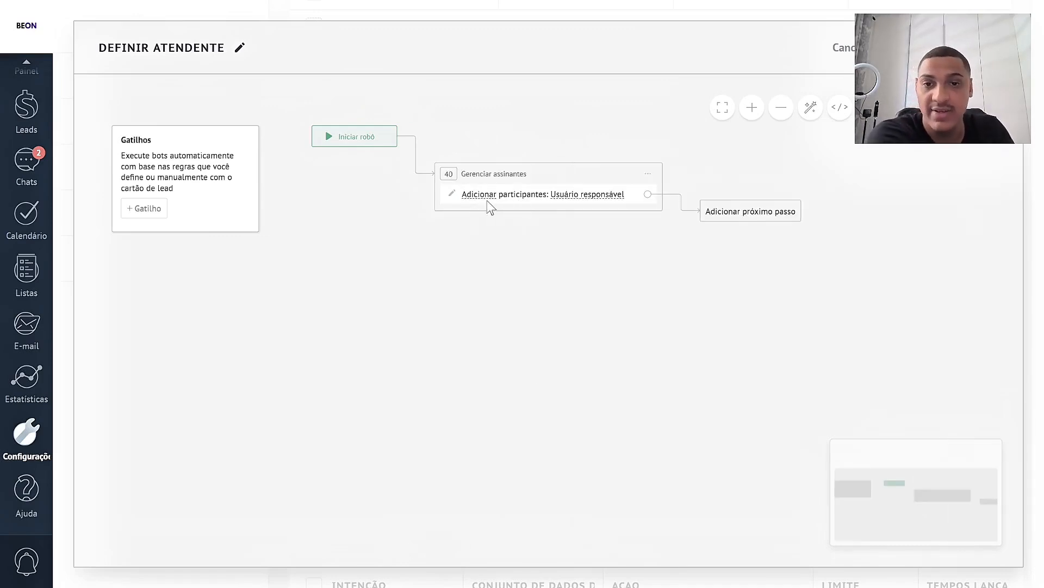
pyautogui.click(647, 173)
pyautogui.click(672, 243)
# Add a "Gerenciar tags" action that adds the "Manaus" tag to the main contact.
pyautogui.click(484, 342)
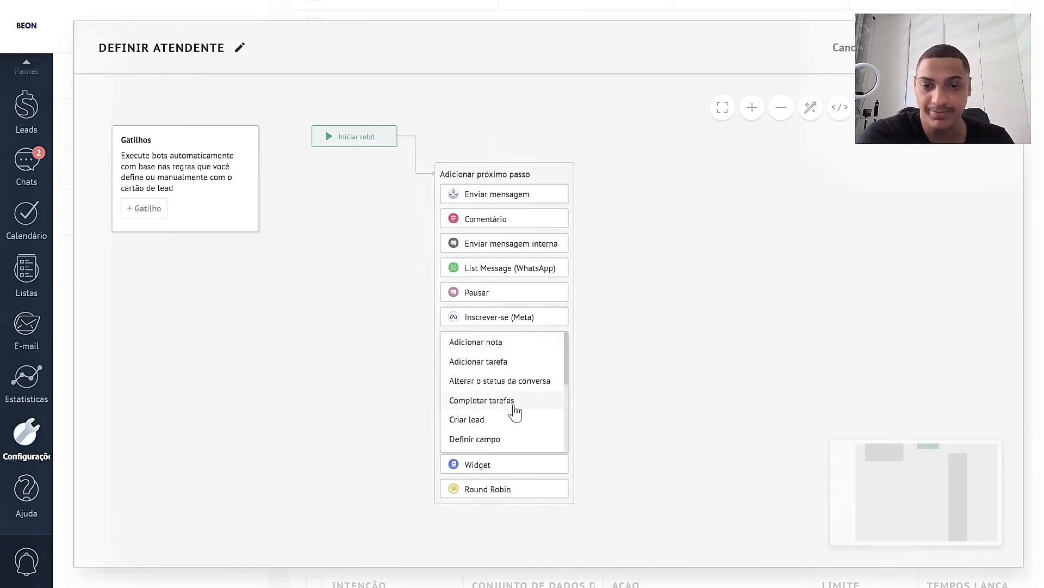
pyautogui.scroll(-3, 514, 413)
pyautogui.scroll(-2, 539, 420)
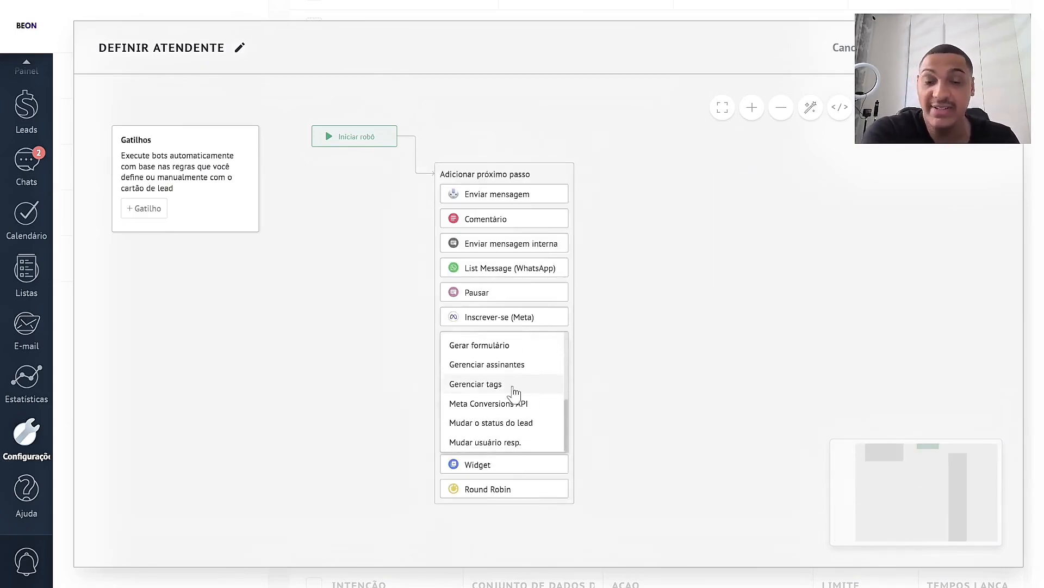
pyautogui.click(512, 385)
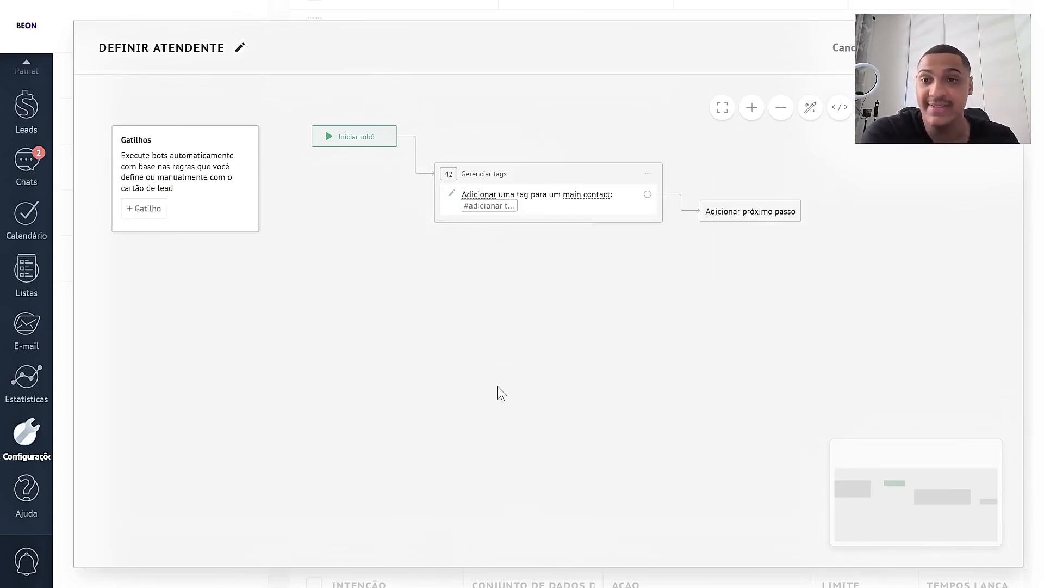
pyautogui.click(479, 205)
pyautogui.click(484, 240)
pyautogui.click(565, 276)
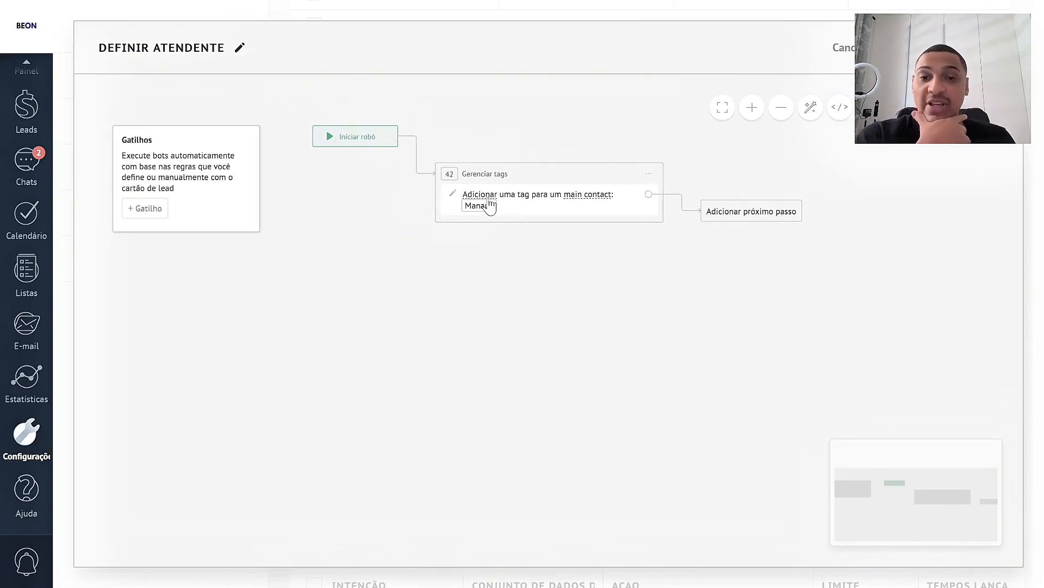
# Switch the "Gerenciar tags" target between "lead" and "main contact", and delete the step.
pyautogui.click(580, 202)
pyautogui.click(587, 254)
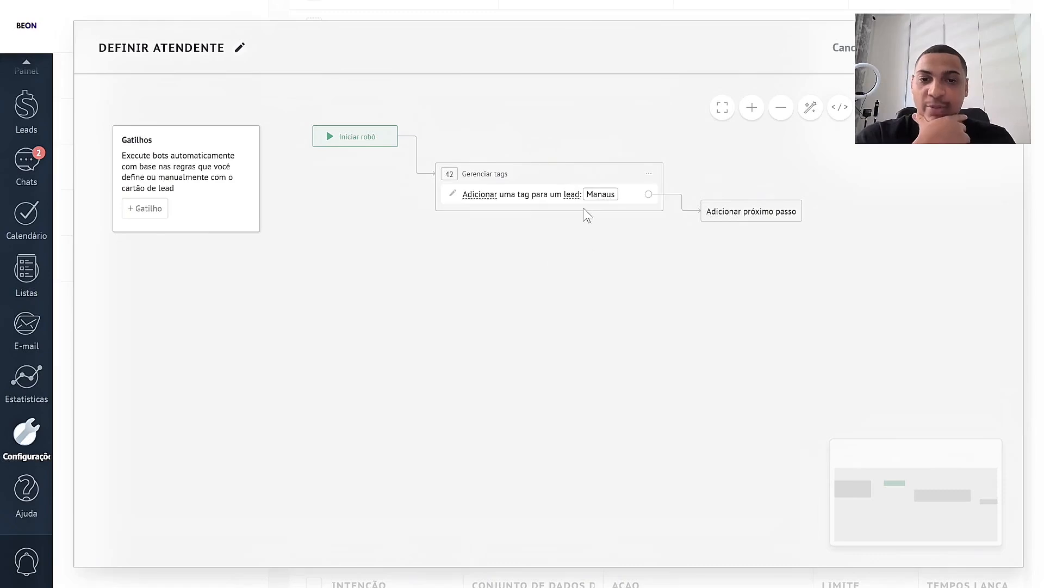
pyautogui.click(552, 196)
pyautogui.click(581, 196)
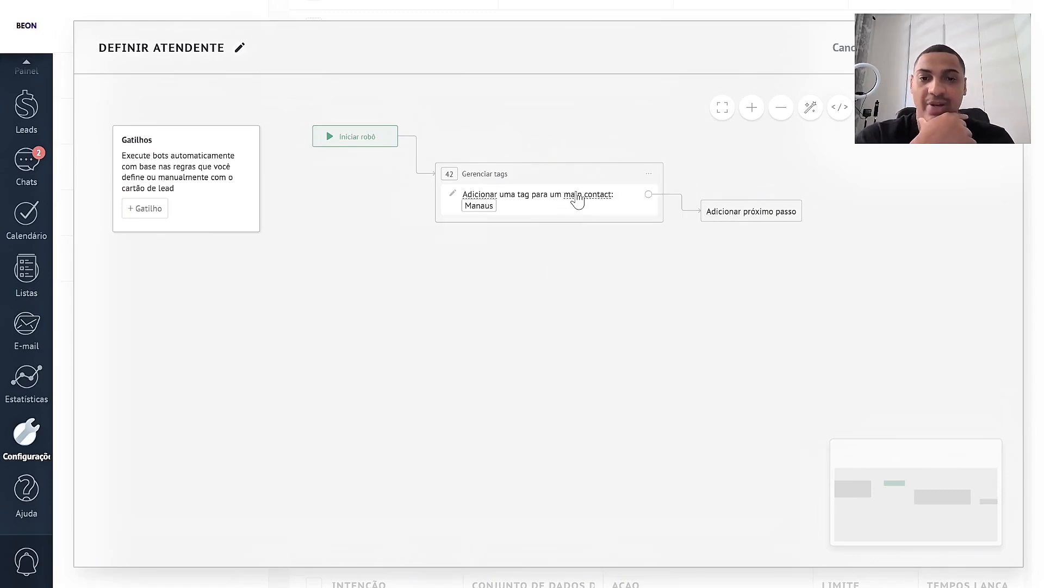
pyautogui.click(578, 197)
pyautogui.click(585, 254)
pyautogui.click(649, 174)
pyautogui.click(660, 243)
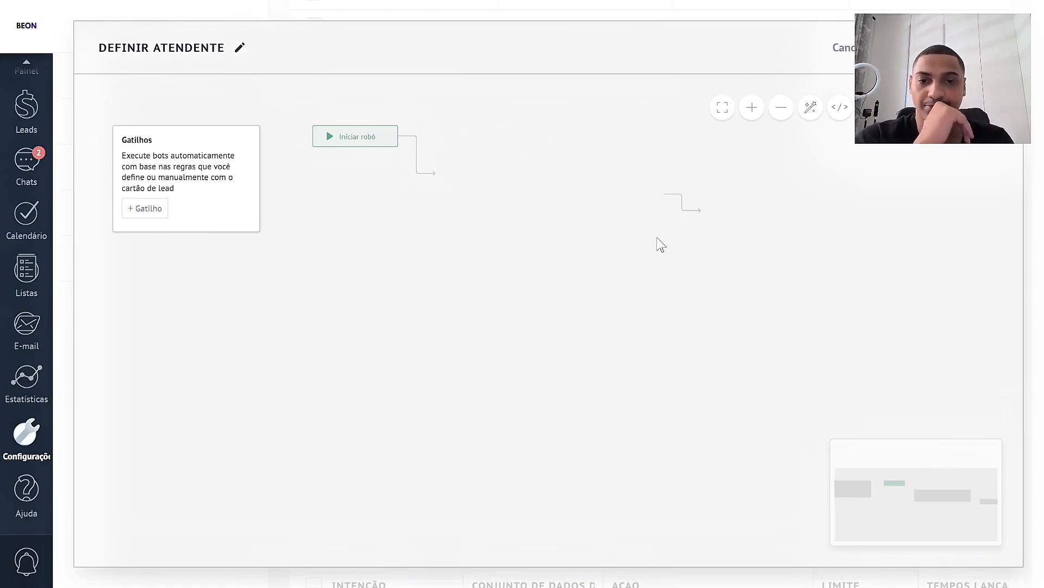
# Add a "Meta Conversions API" action, check its event selection, and delete the step.
pyautogui.click(494, 343)
pyautogui.scroll(-3, 511, 362)
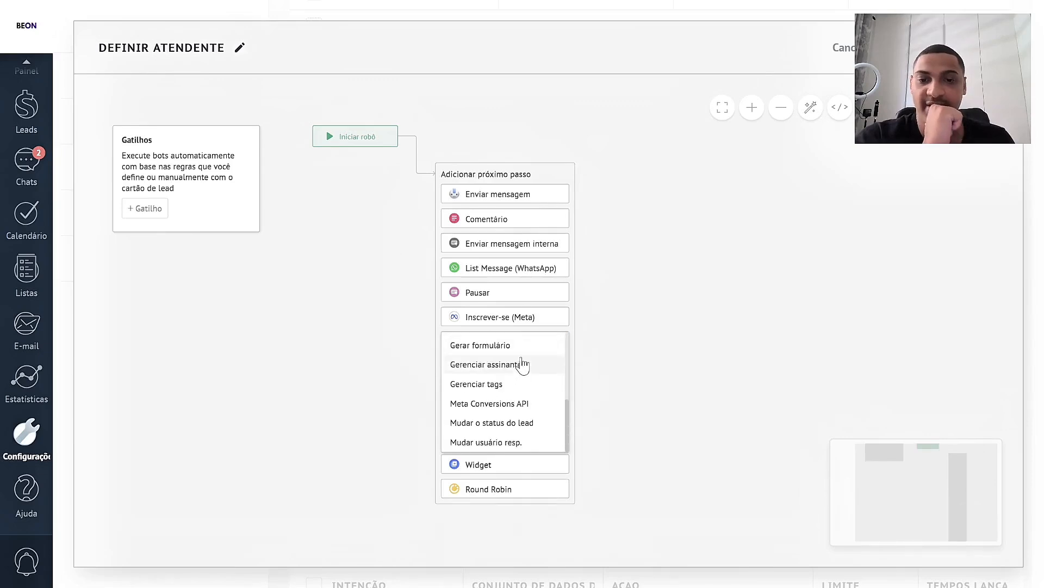
pyautogui.click(523, 404)
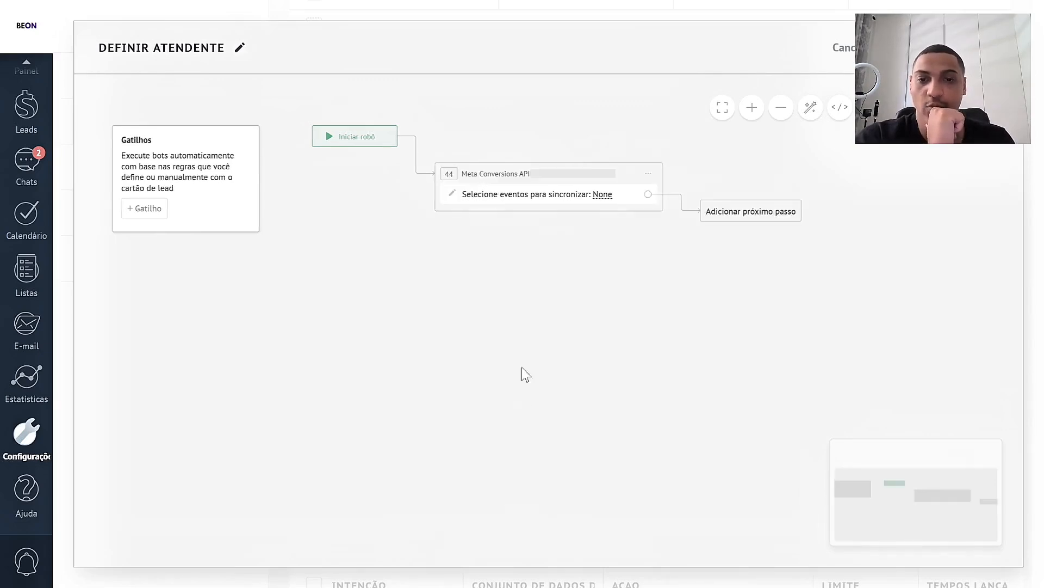
pyautogui.click(603, 196)
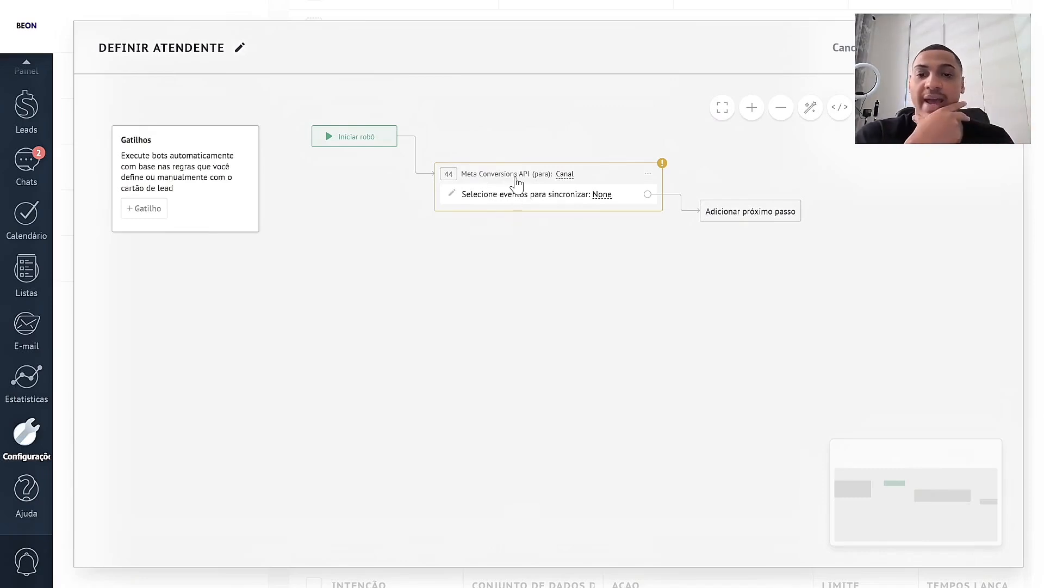
pyautogui.click(648, 174)
pyautogui.click(653, 174)
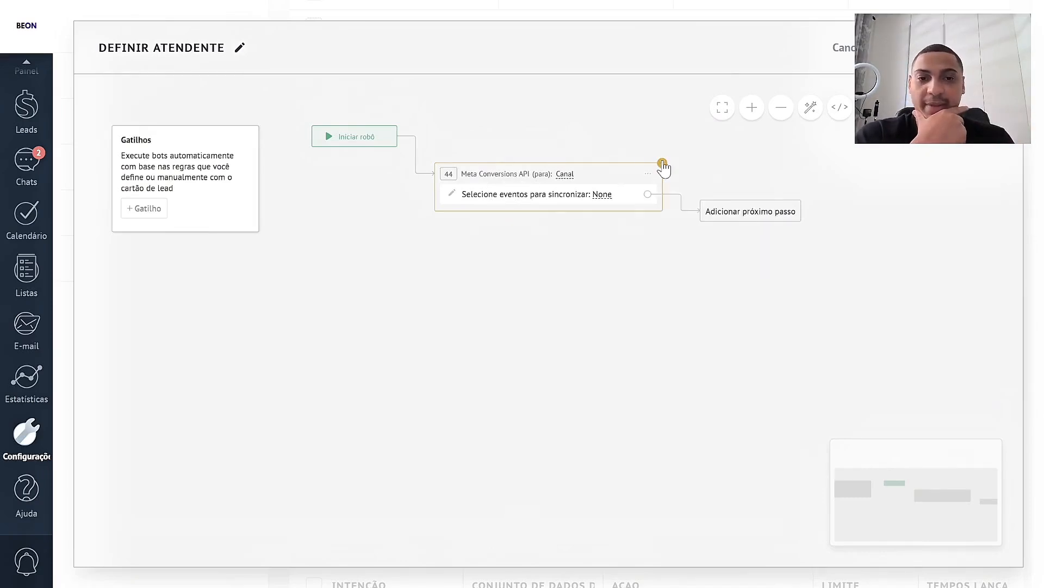
pyautogui.click(655, 176)
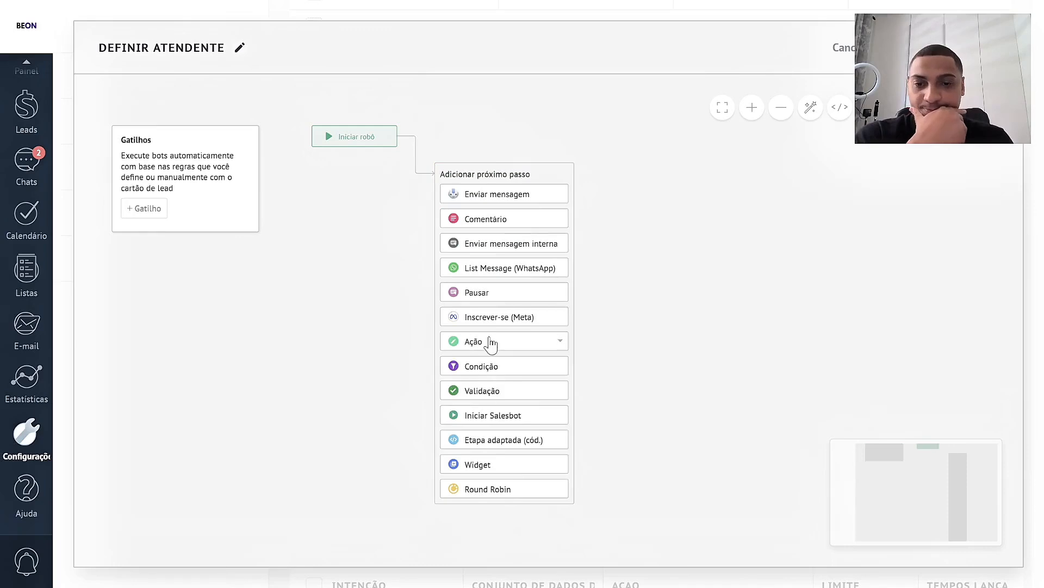
# Add a "Mudar o status do lead" action with the Comercial status "Discussão", and delete the step.
pyautogui.click(492, 342)
pyautogui.scroll(-3, 504, 370)
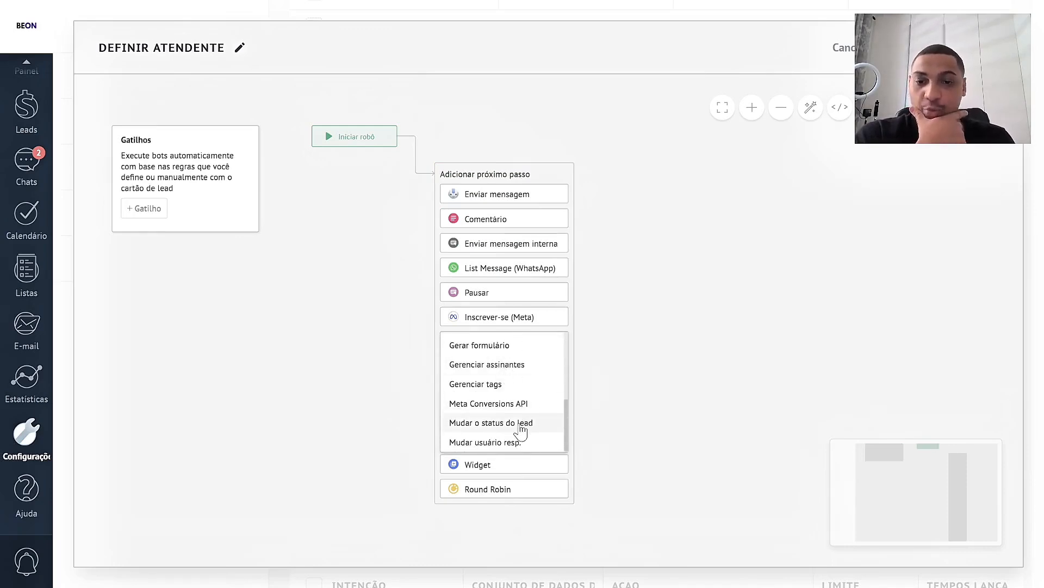
pyautogui.click(339, 271)
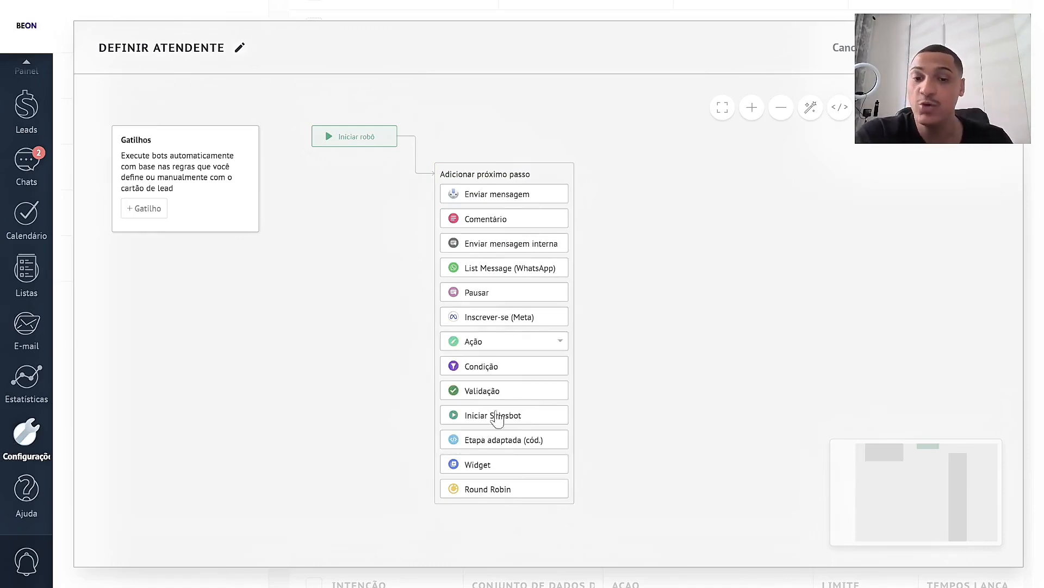
pyautogui.click(500, 351)
pyautogui.scroll(-3, 532, 415)
pyautogui.click(522, 424)
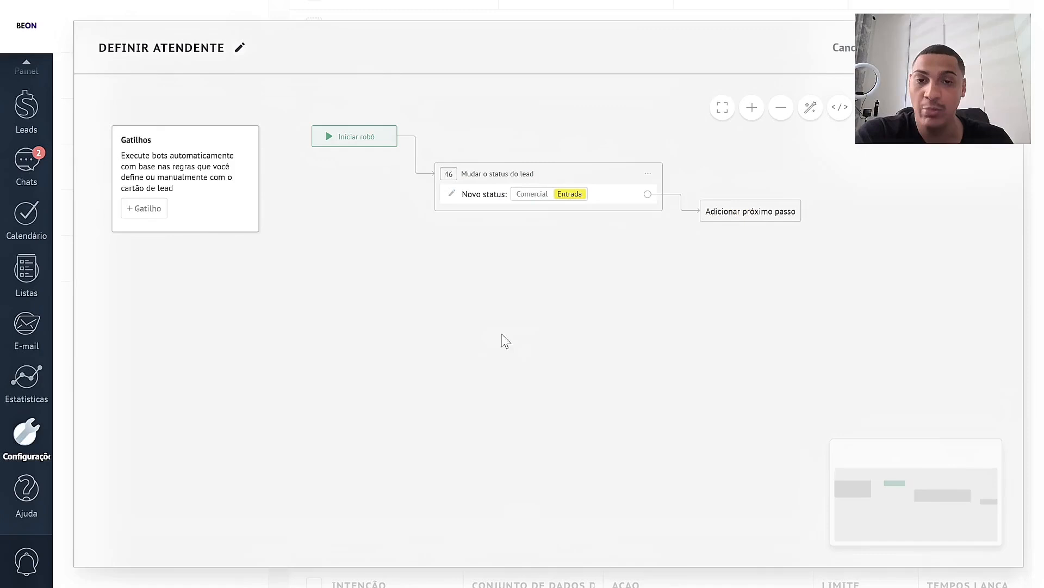
pyautogui.click(533, 203)
pyautogui.click(525, 248)
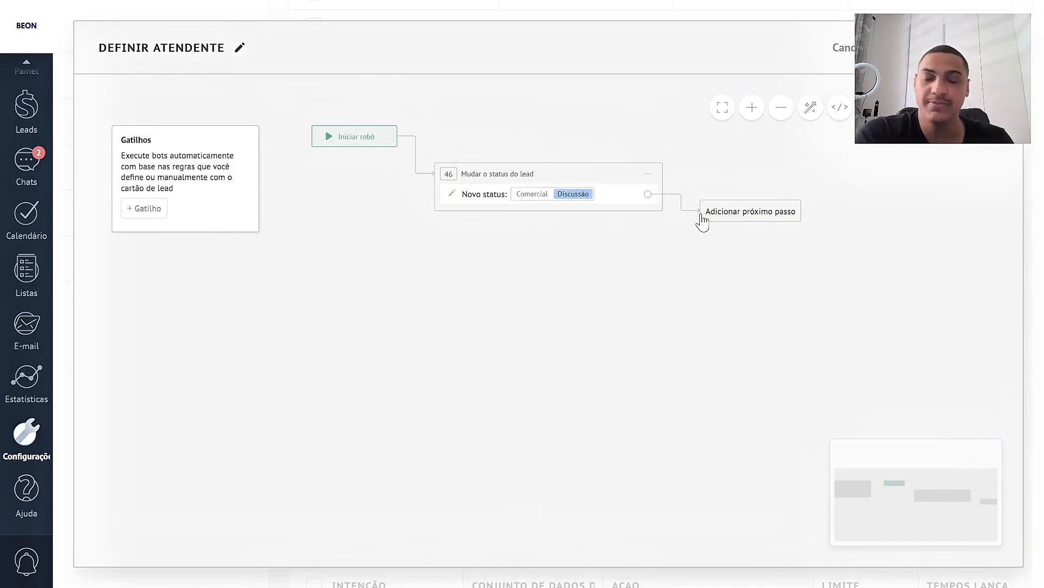
pyautogui.click(648, 173)
pyautogui.click(663, 248)
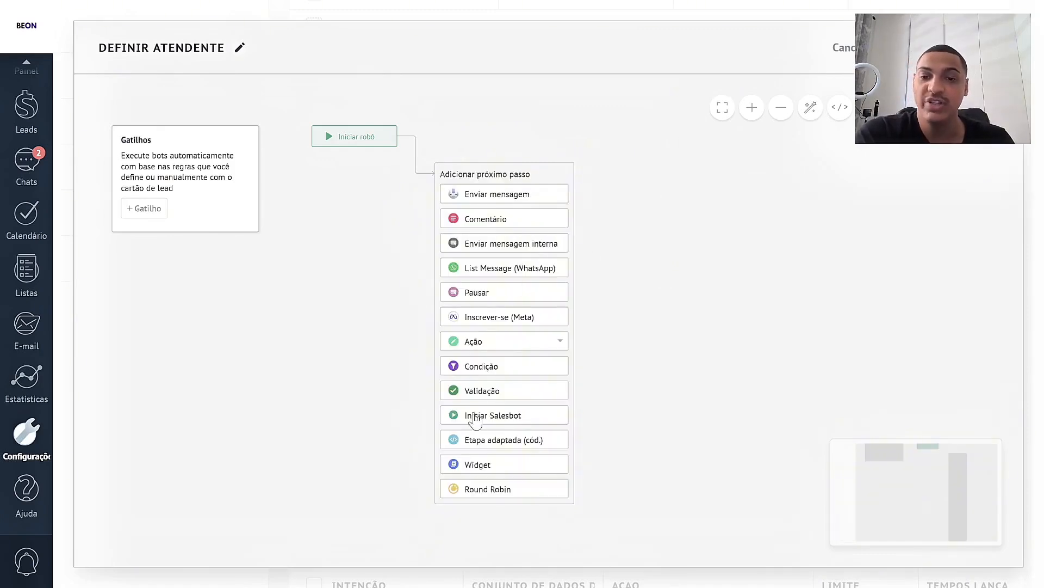
# Add a "Mudar usuário resp." action assigning the lead to the user in the Comercial group, and delete the step.
pyautogui.click(476, 350)
pyautogui.scroll(-2, 492, 429)
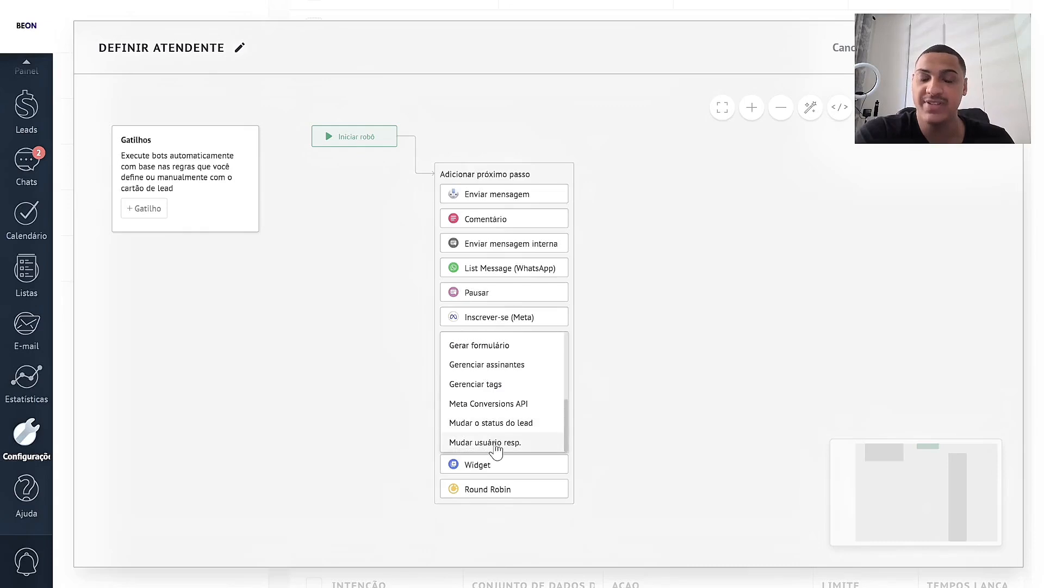
pyautogui.click(494, 447)
pyautogui.click(581, 196)
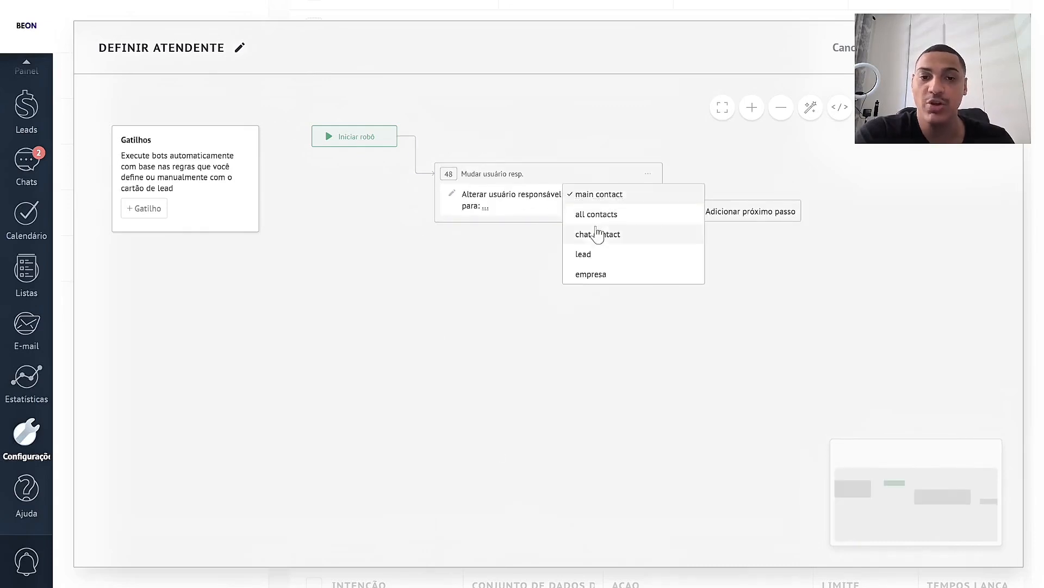
pyautogui.click(583, 254)
pyautogui.click(621, 205)
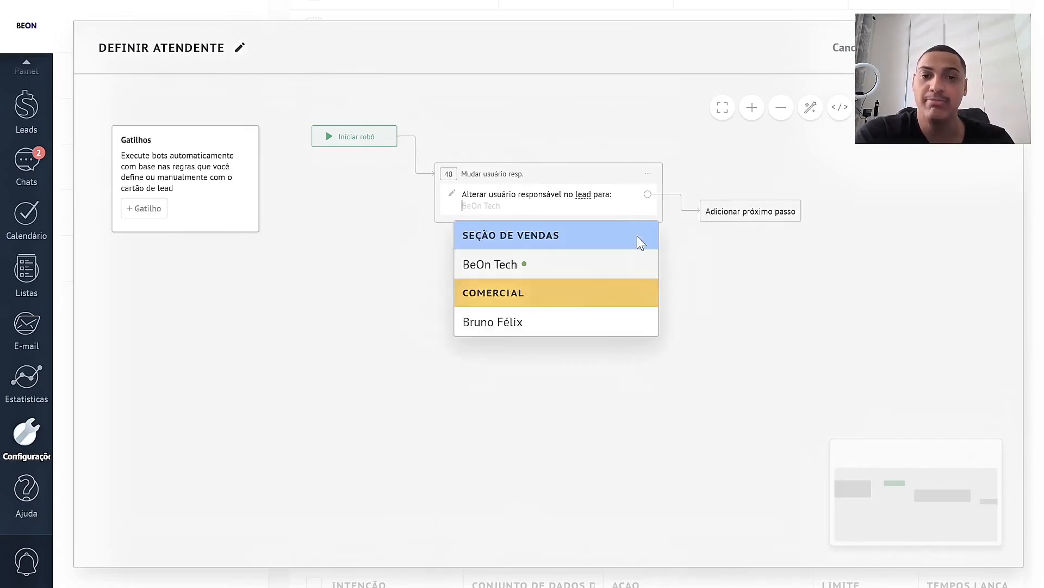
pyautogui.click(562, 322)
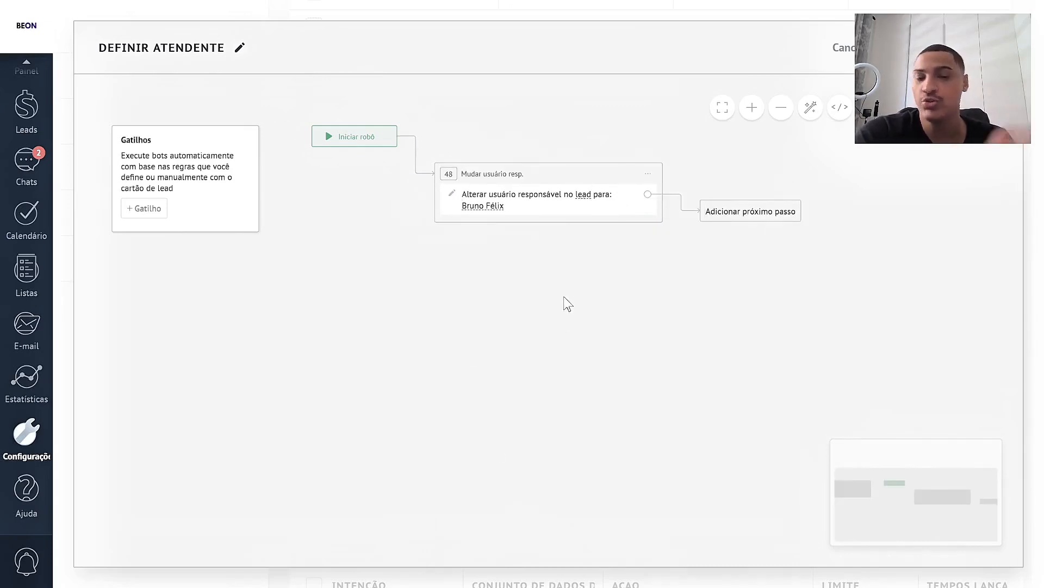
pyautogui.click(651, 182)
pyautogui.click(672, 251)
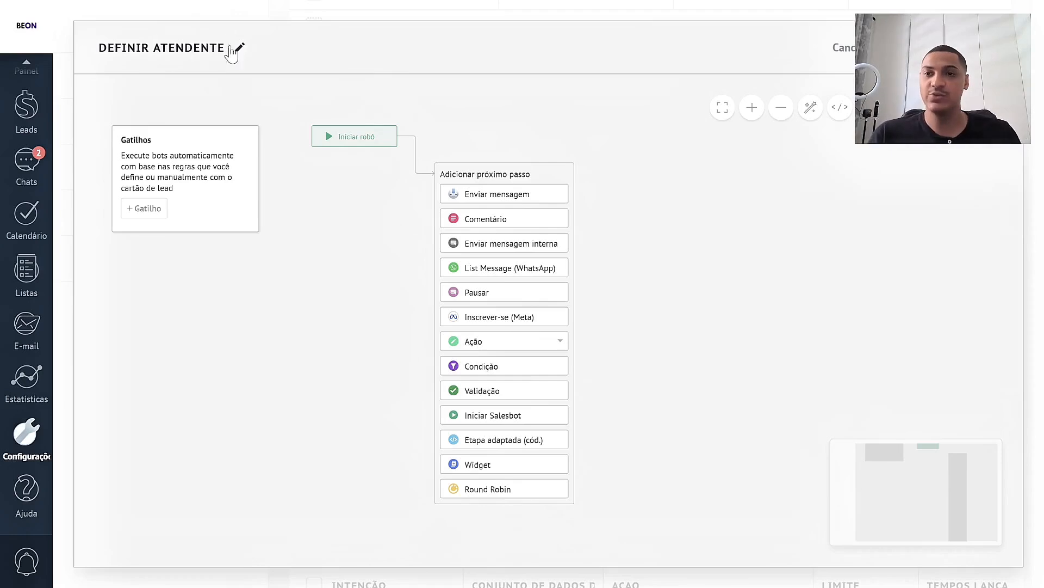
pyautogui.click(122, 51)
pyautogui.moveTo(100, 43); pyautogui.dragTo(235, 48)
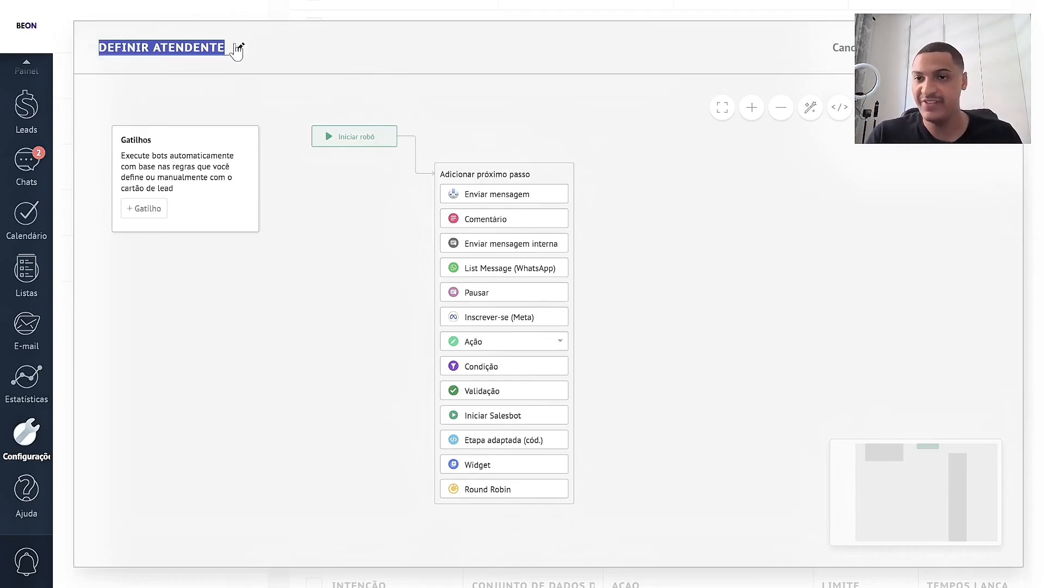
pyautogui.click(377, 344)
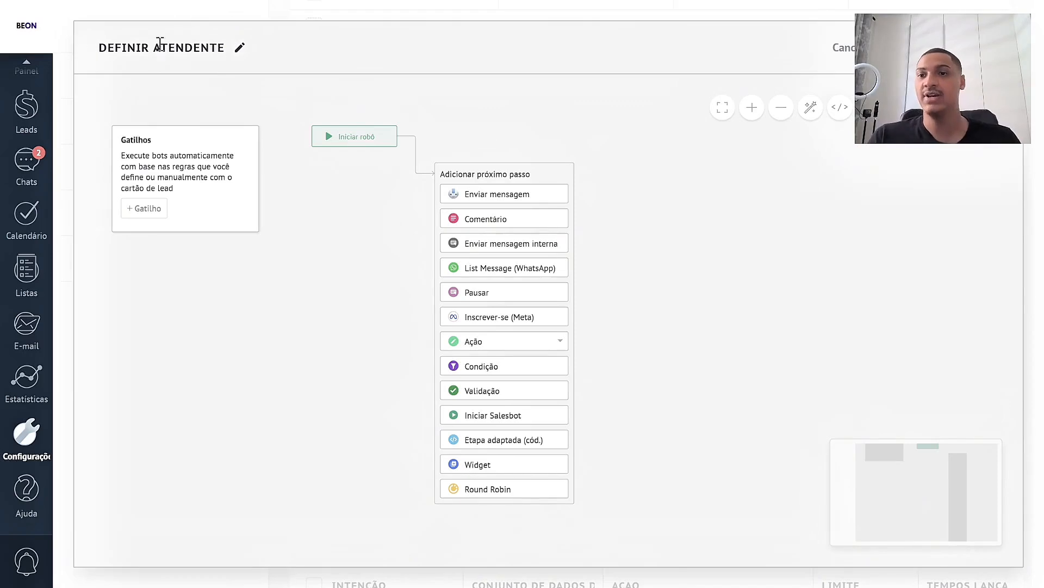
# Add a Round Robin step as the first step of the "Definir atendente" bot.
pyautogui.click(194, 48)
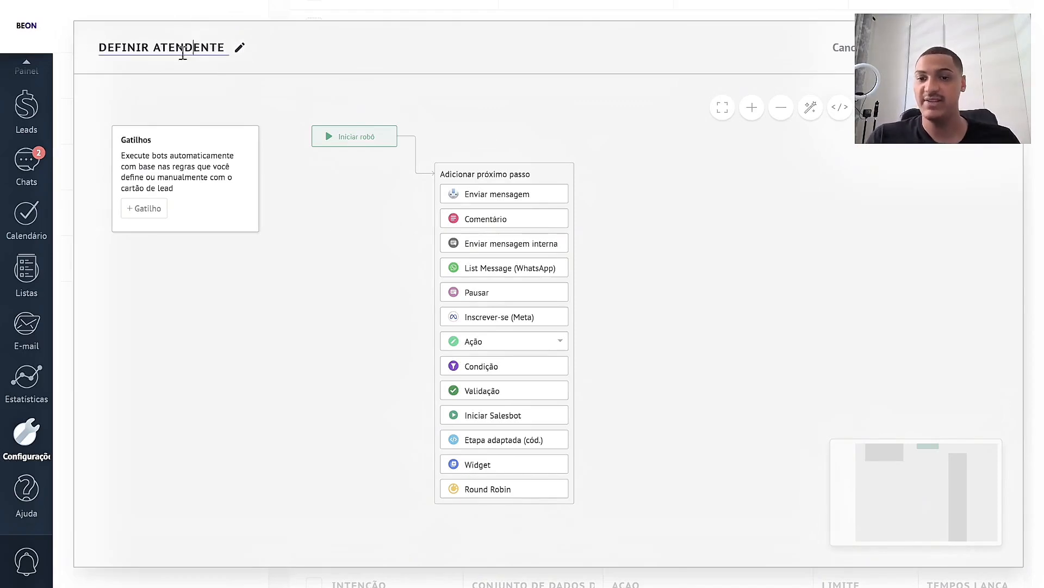
pyautogui.click(458, 491)
pyautogui.click(751, 212)
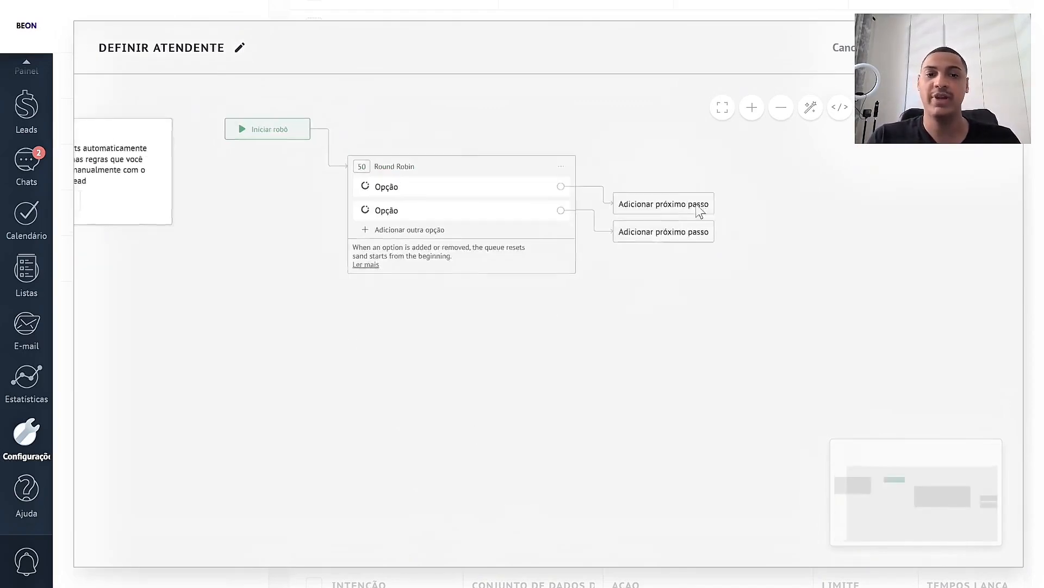
# Add a "Mudar usuário resp." action to the first Round Robin option.
pyautogui.click(593, 374)
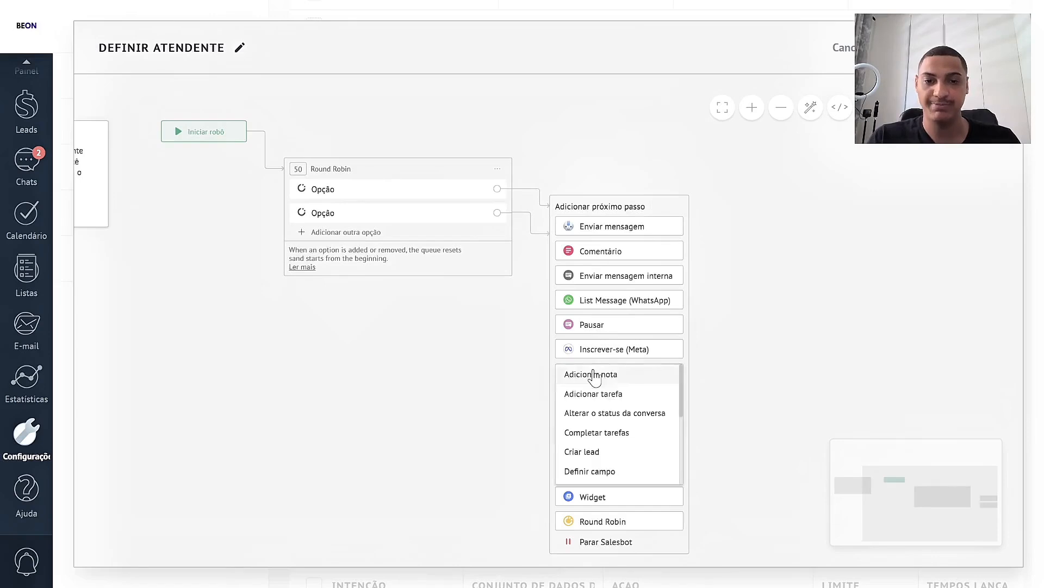
pyautogui.click(559, 219)
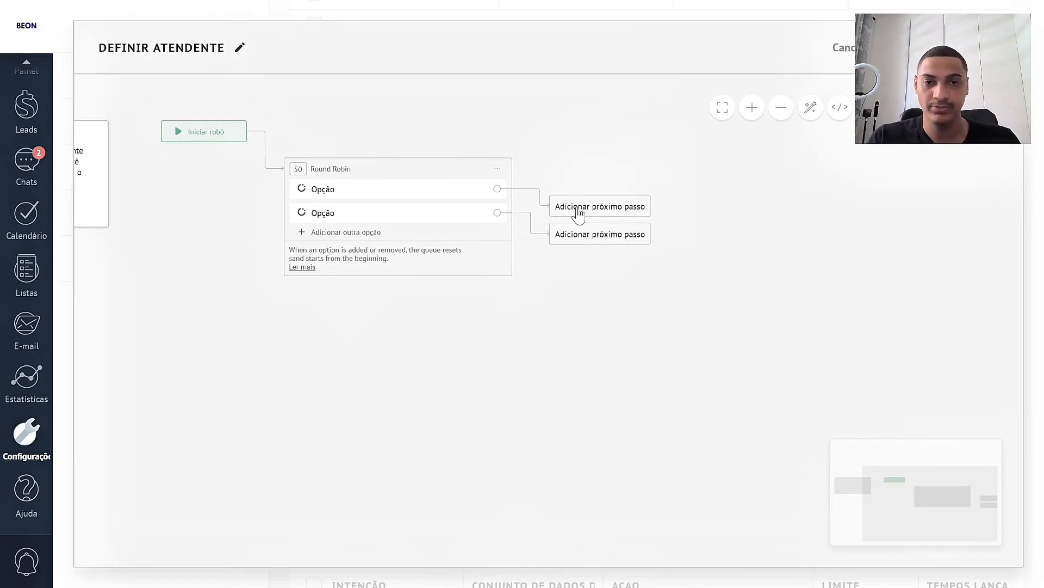
pyautogui.click(577, 163)
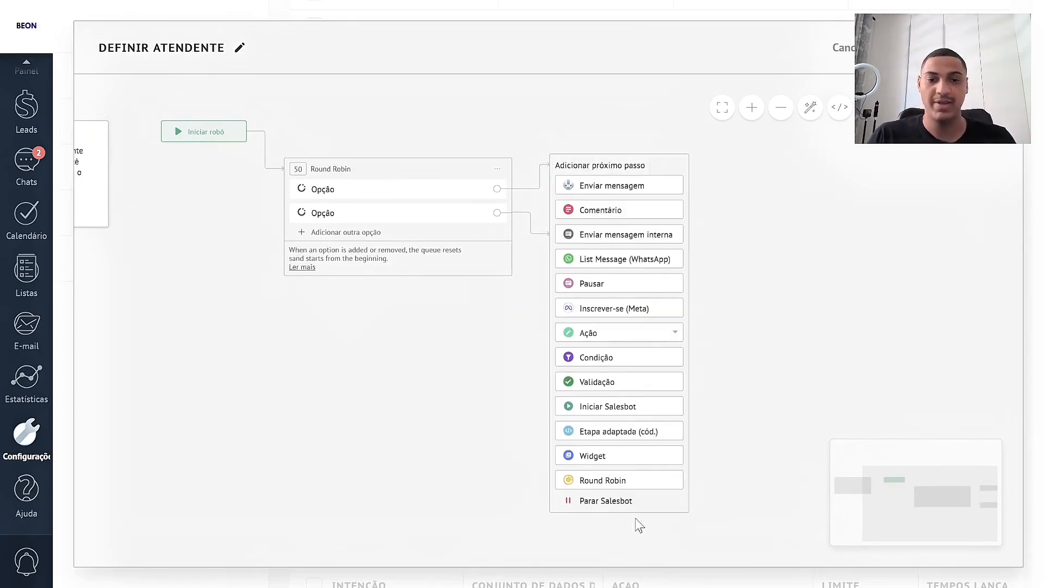
pyautogui.click(593, 337)
pyautogui.scroll(-5, 599, 370)
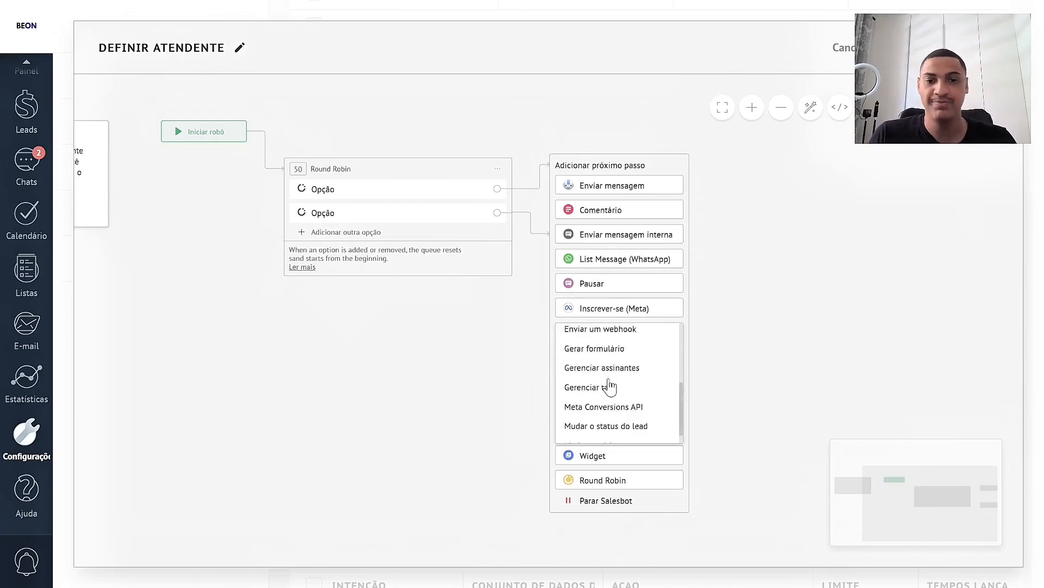
pyautogui.click(629, 441)
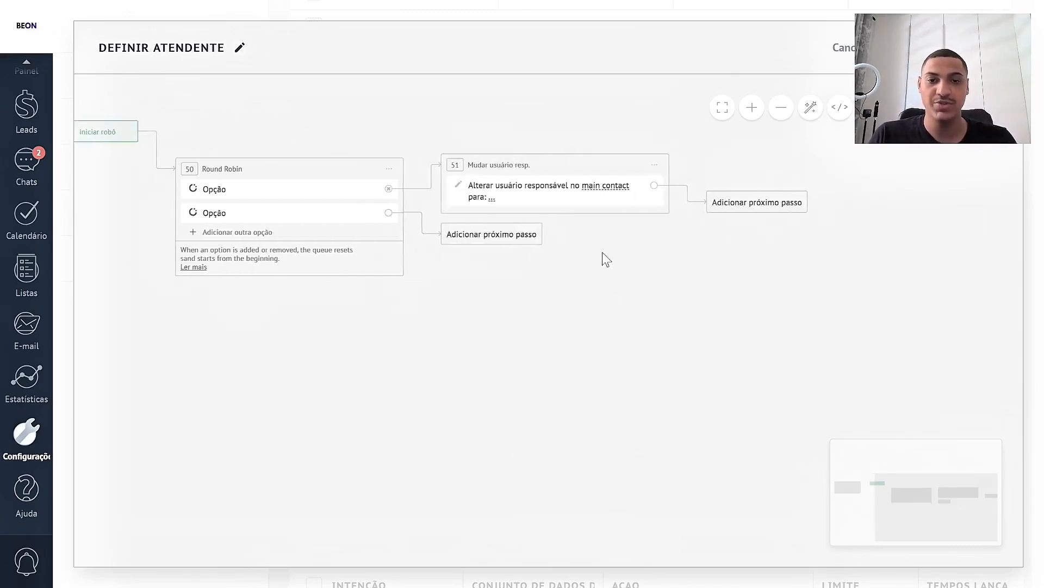
# Set the action to change the responsible user on the lead, assigning it to BeOn Tech.
pyautogui.click(569, 238)
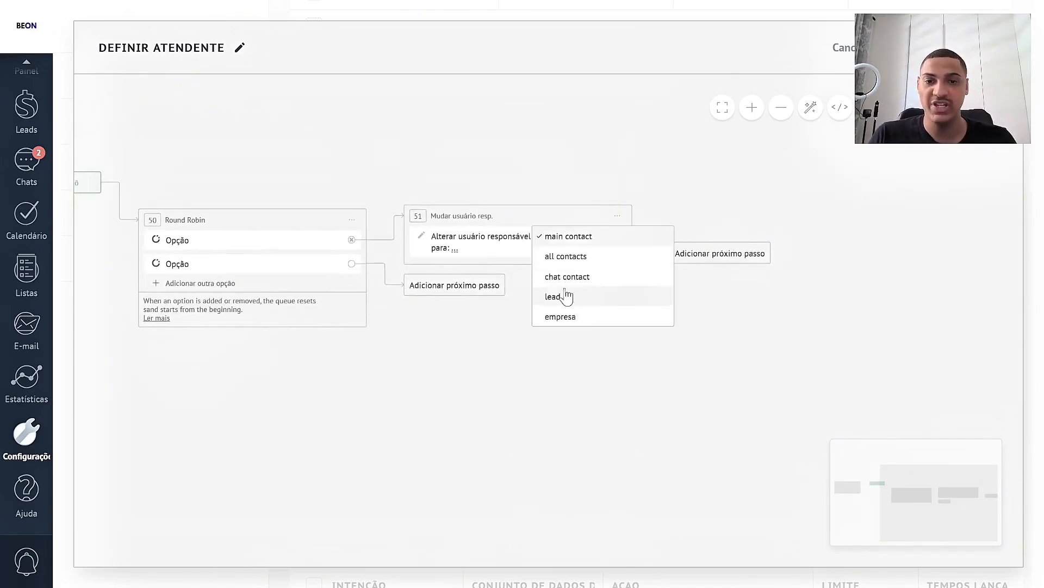
pyautogui.click(566, 296)
pyautogui.click(587, 241)
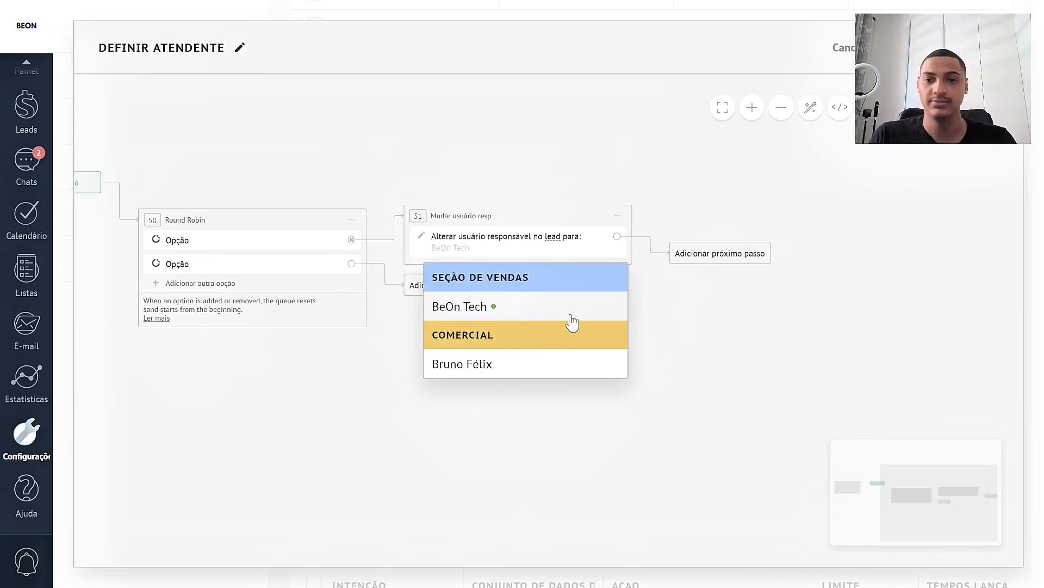
pyautogui.click(571, 313)
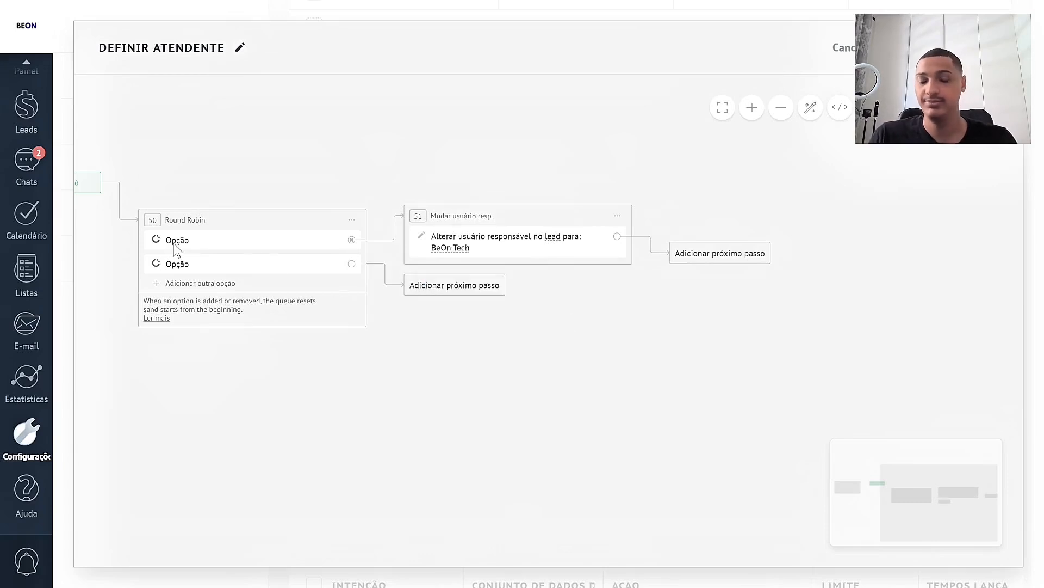
# Duplicate the responsible-user action onto the second Round Robin option and assign the copy to the user in the Comercial group.
pyautogui.click(618, 216)
pyautogui.click(664, 273)
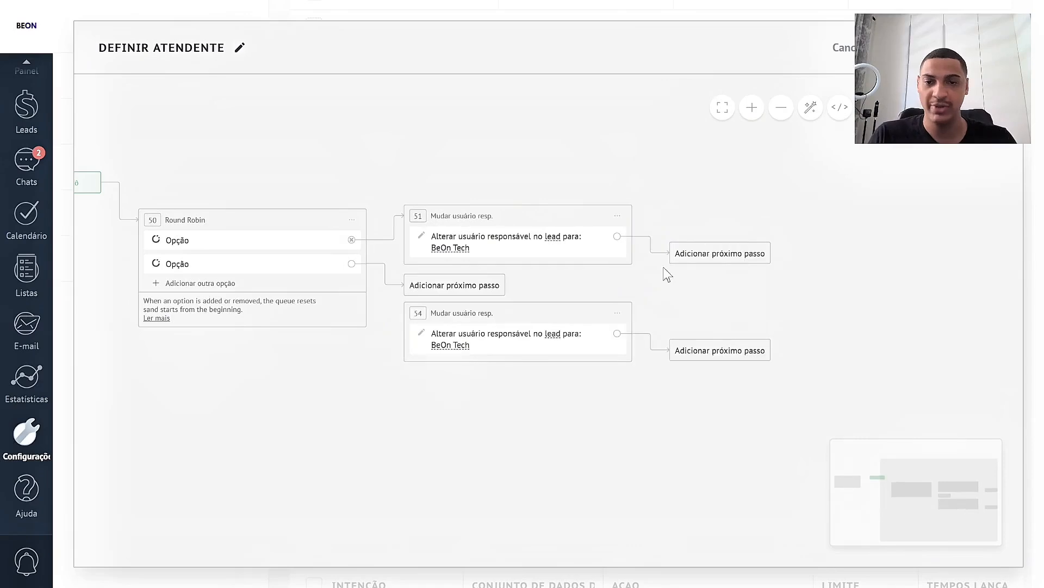
pyautogui.moveTo(451, 286); pyautogui.dragTo(501, 335)
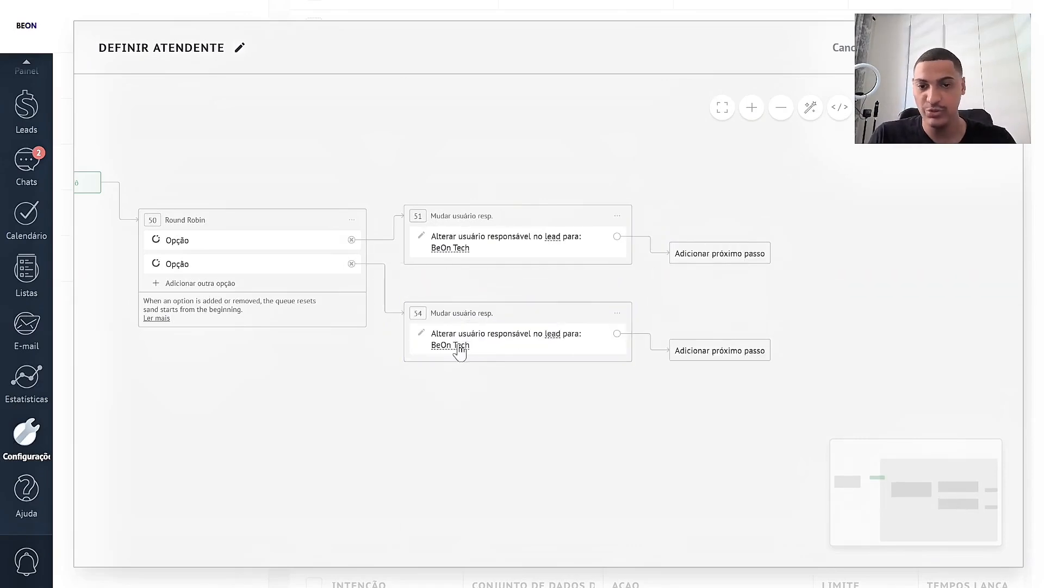
pyautogui.click(457, 344)
pyautogui.click(480, 461)
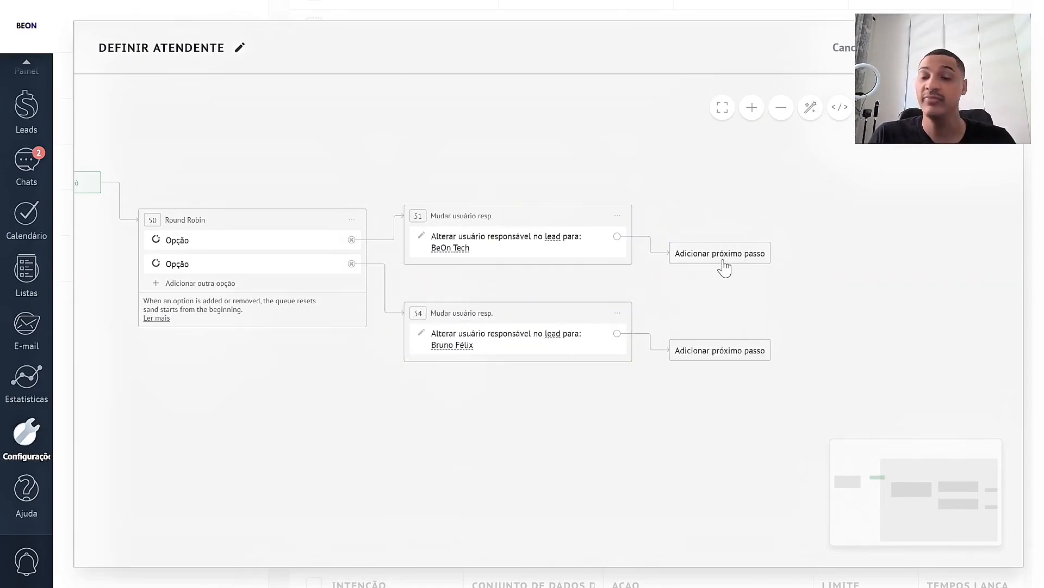
# Add a "Parar Salesbot" step after each of the two responsible-user actions.
pyautogui.click(725, 255)
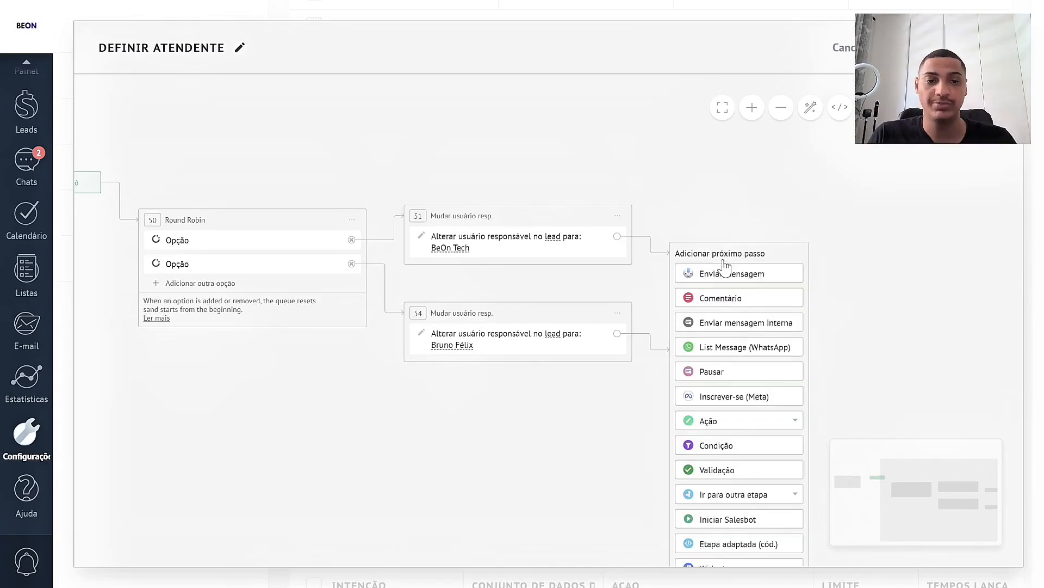
pyautogui.scroll(-3, 723, 268)
pyautogui.click(723, 457)
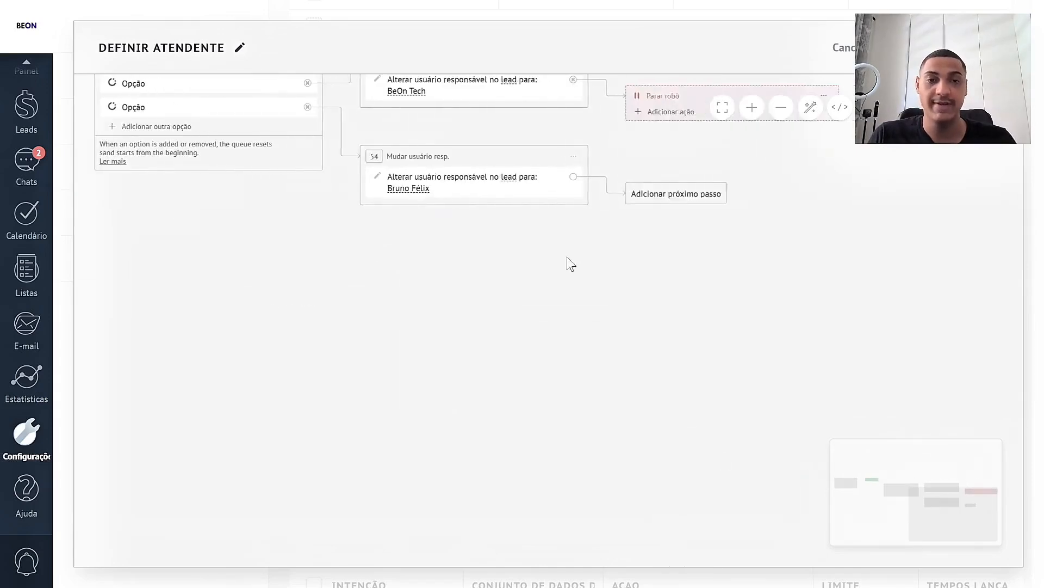
pyautogui.click(471, 312)
pyautogui.scroll(-3, 489, 354)
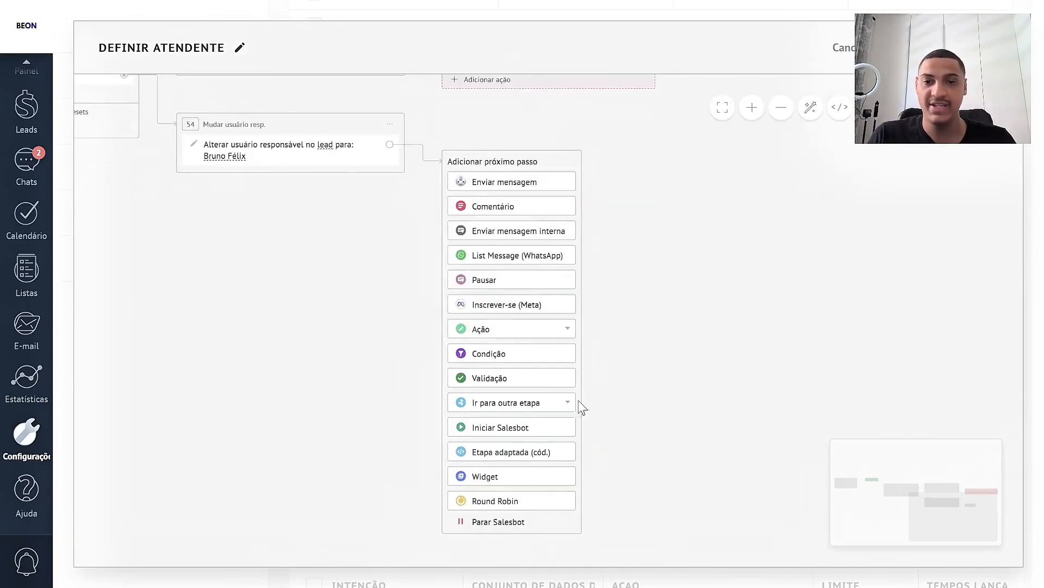
pyautogui.click(528, 524)
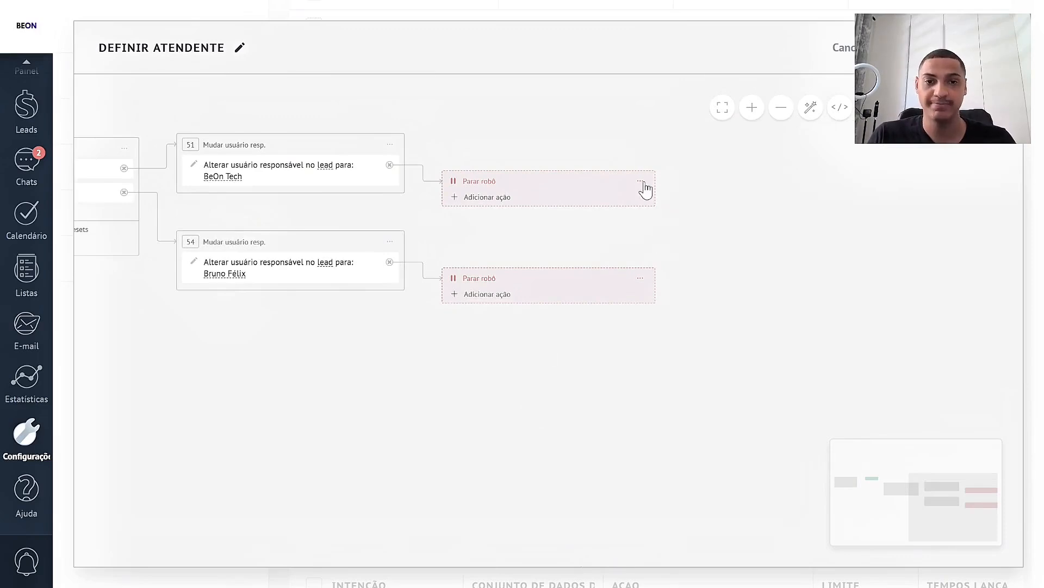
# Delete the stop steps that follow the two responsible-user actions.
pyautogui.click(641, 182)
pyautogui.click(652, 197)
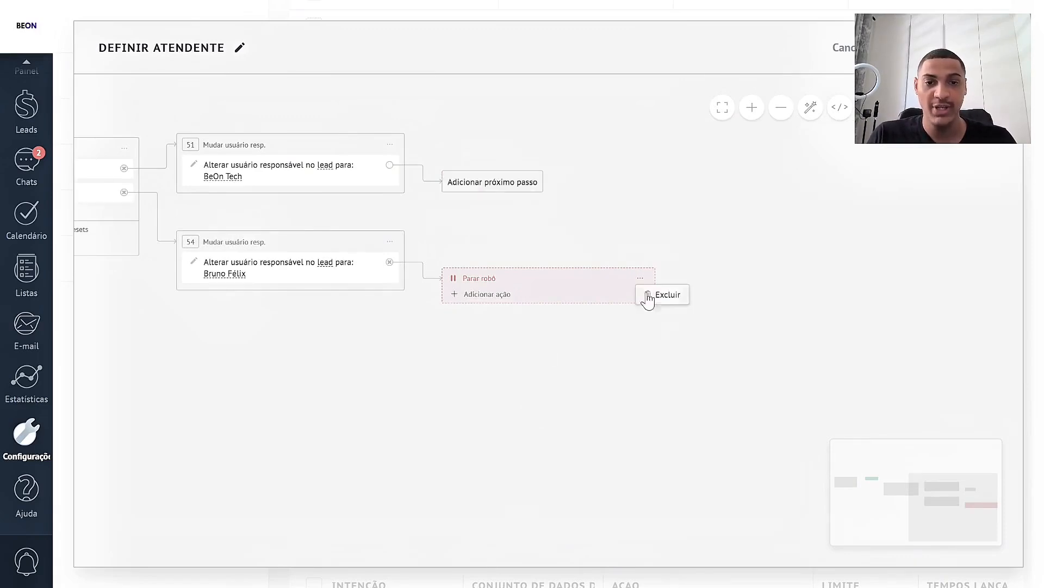
pyautogui.click(649, 296)
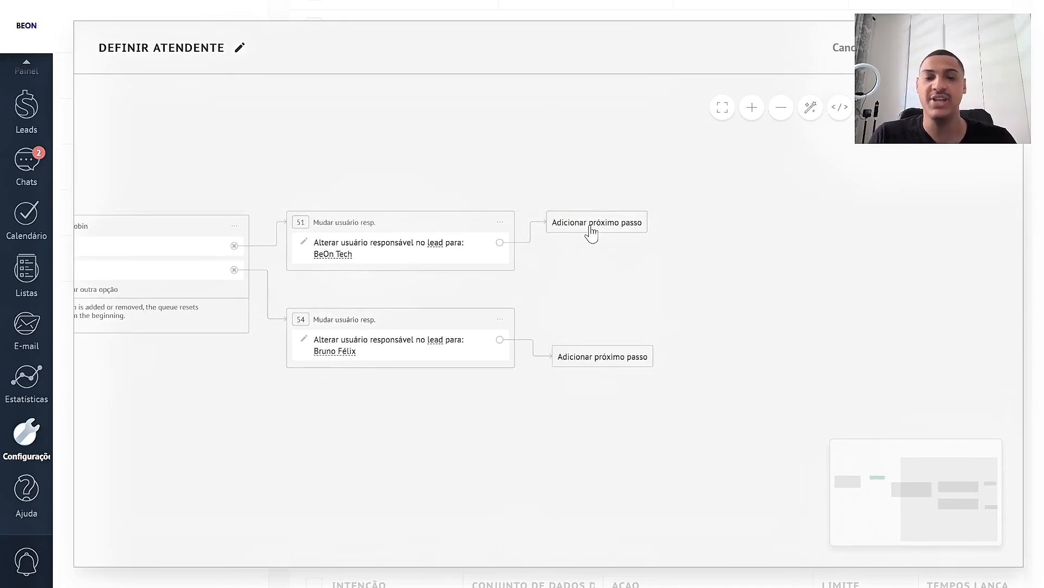
# Add an "Enviar mensagem" step after the BeOn Tech action, with "Contato principal" as the recipient.
pyautogui.click(593, 226)
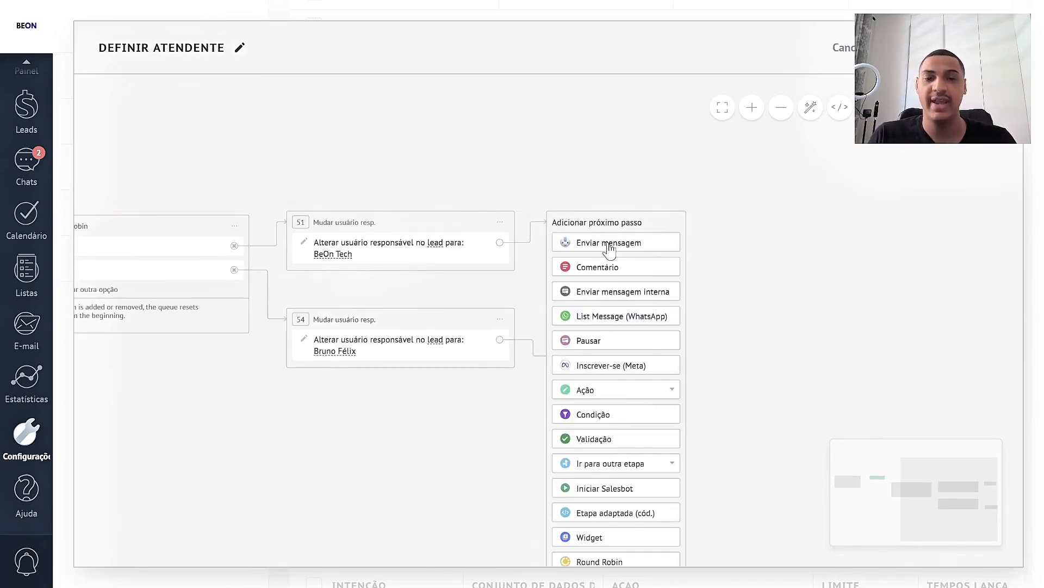
pyautogui.click(608, 243)
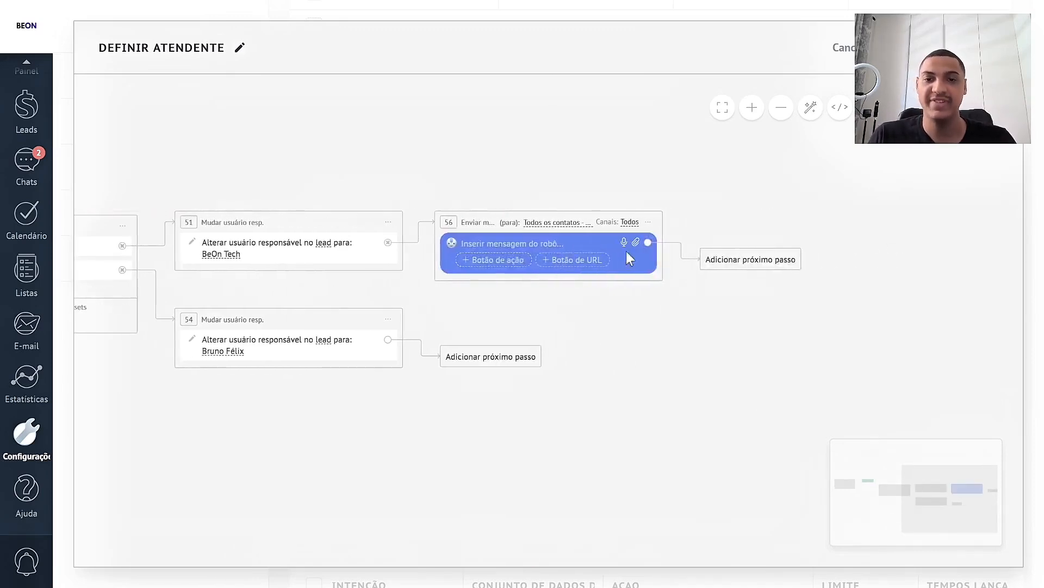
pyautogui.click(550, 222)
pyautogui.click(536, 260)
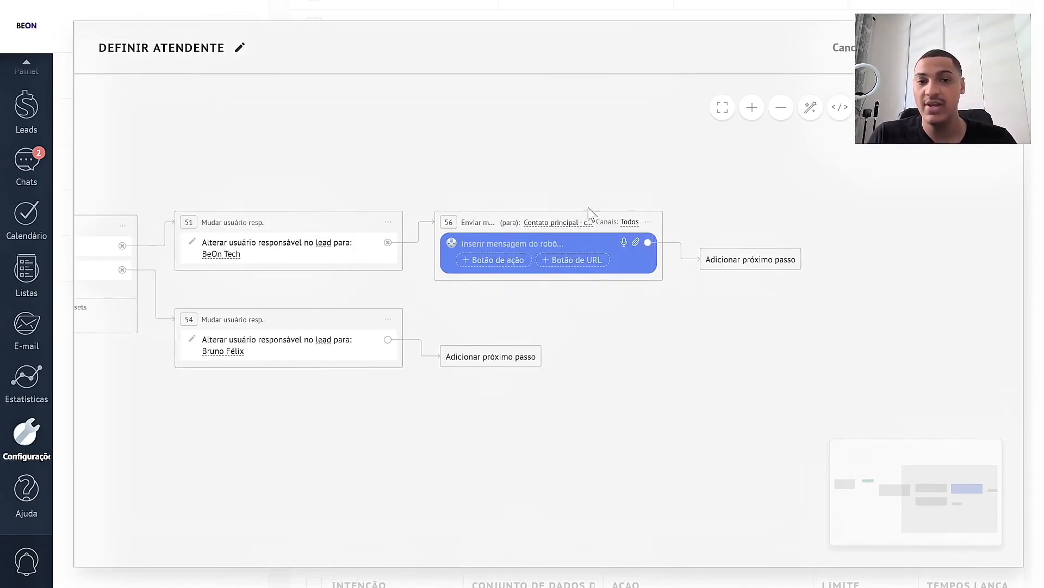
# Examine the channel options of the message step, including "Tente enviar uma mensagem".
pyautogui.click(630, 222)
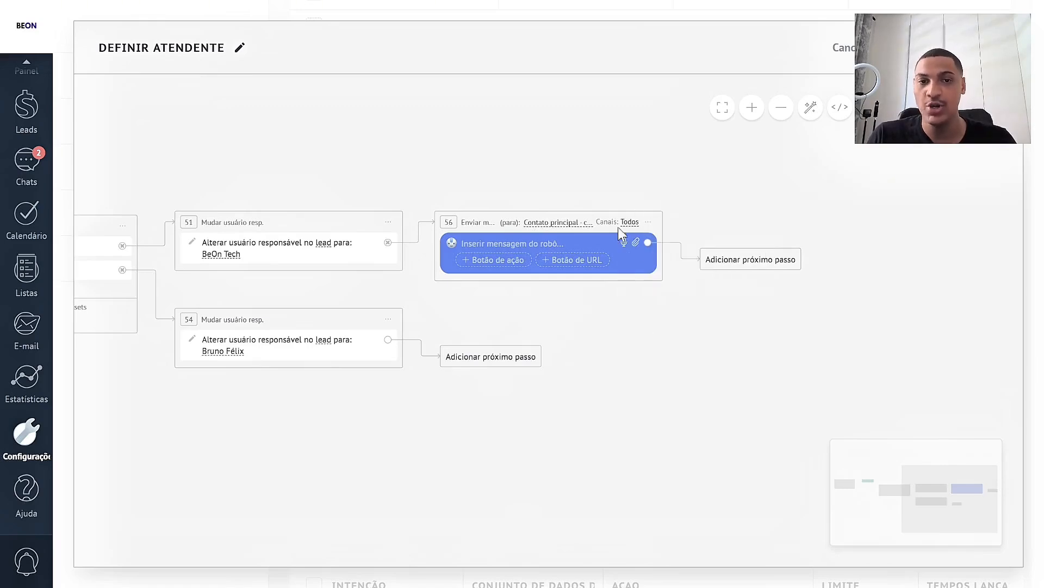
pyautogui.click(629, 223)
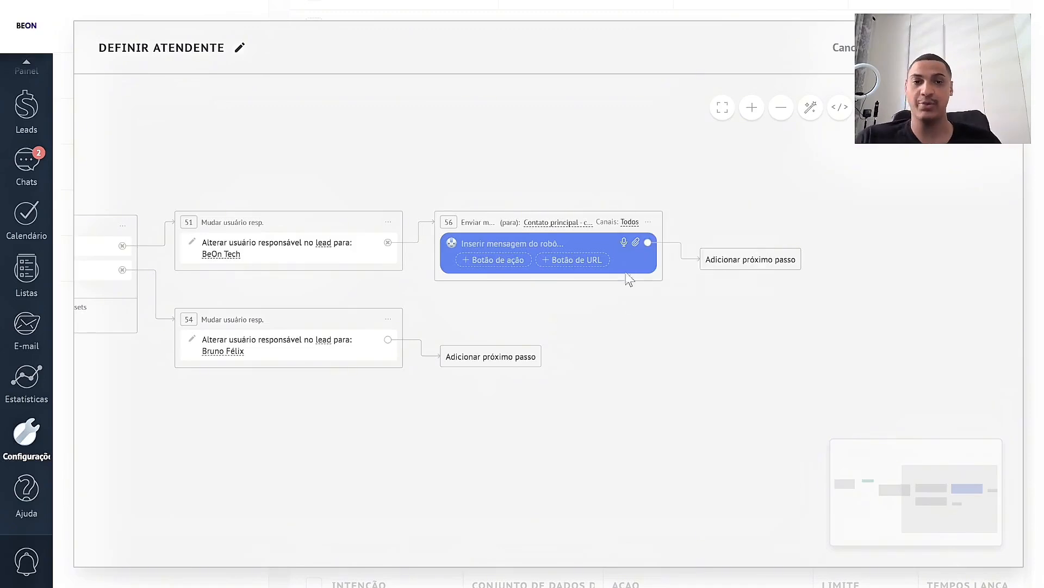
pyautogui.click(626, 228)
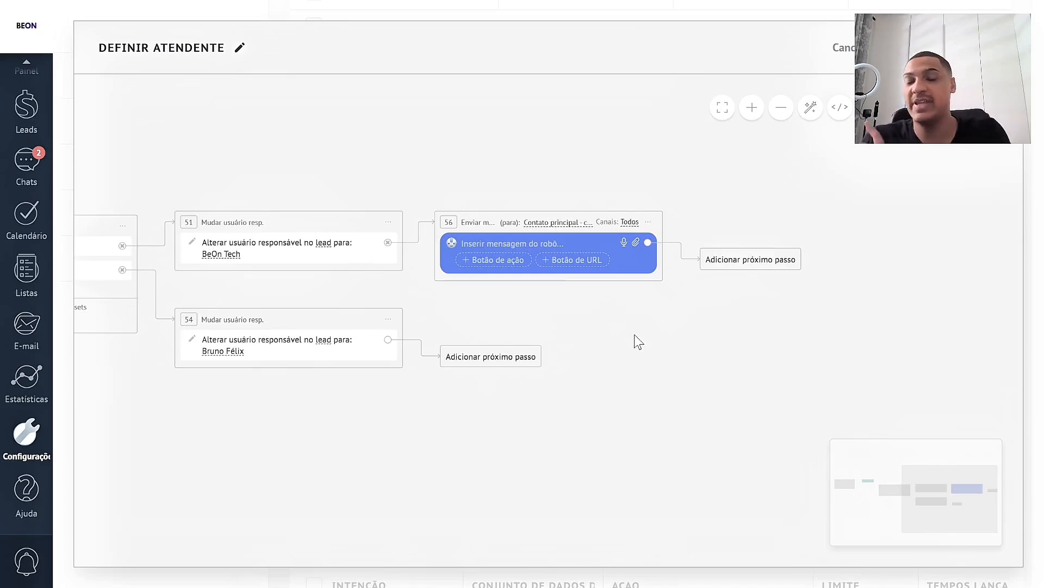
pyautogui.click(633, 223)
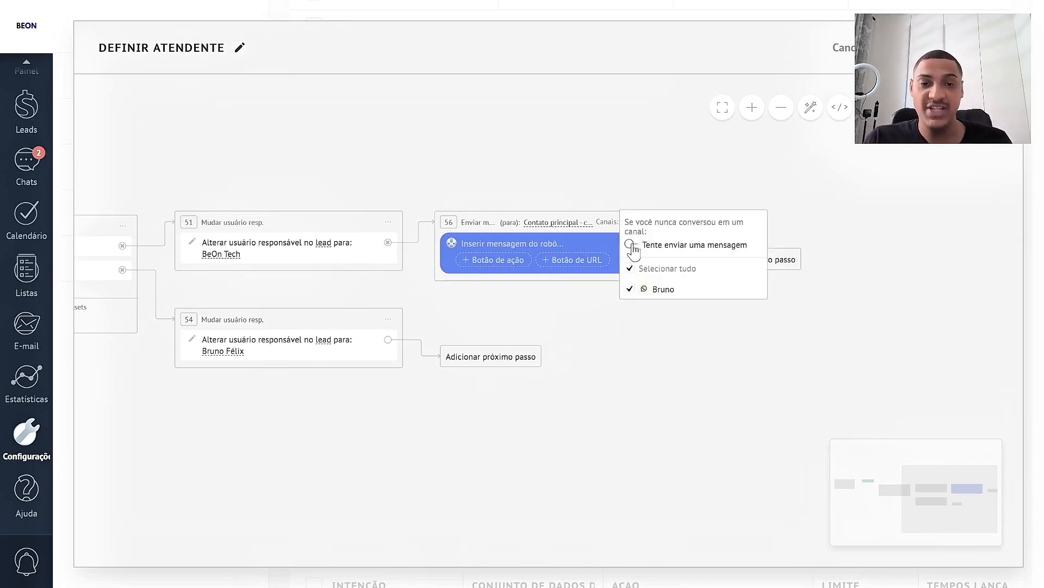
pyautogui.click(699, 341)
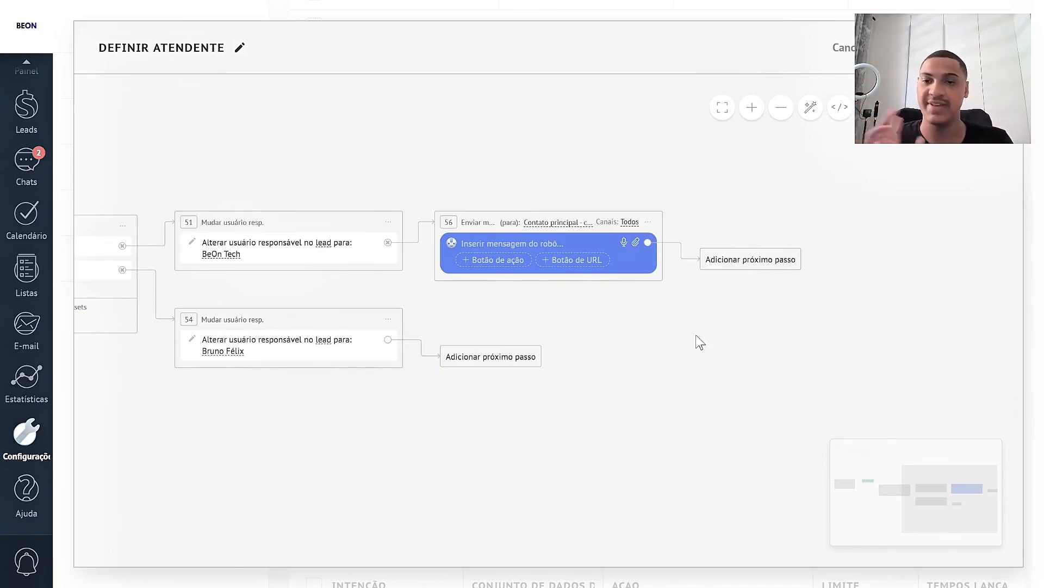
# Write "Olá, sou a BeON e prosseguirei com o seu atendimento!" as the message and place a "Parar Salesbot" step beside it.
pyautogui.write('Olá, sou a BeON e prossegui')
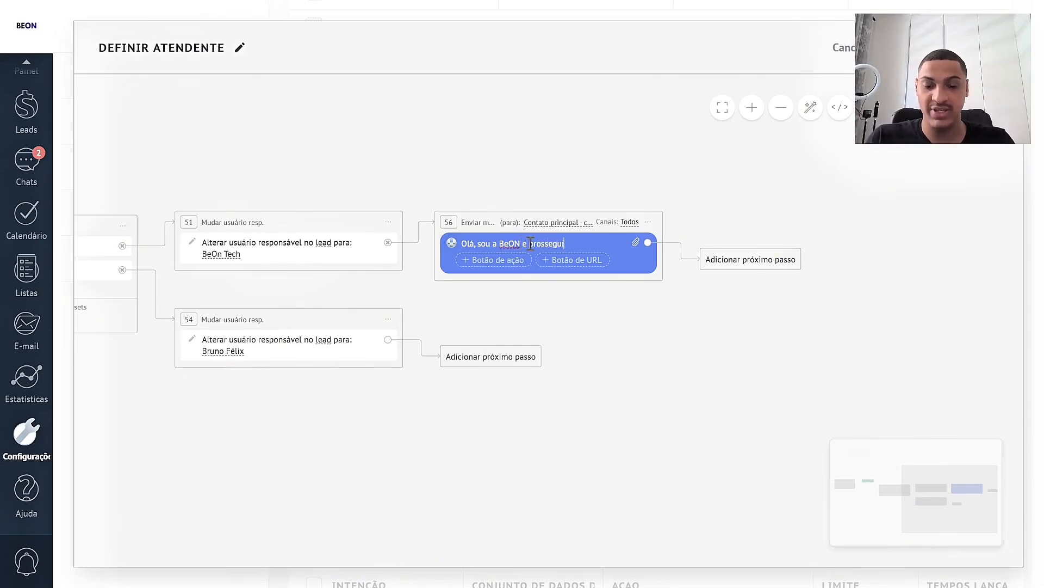
pyautogui.write('atendimento!')
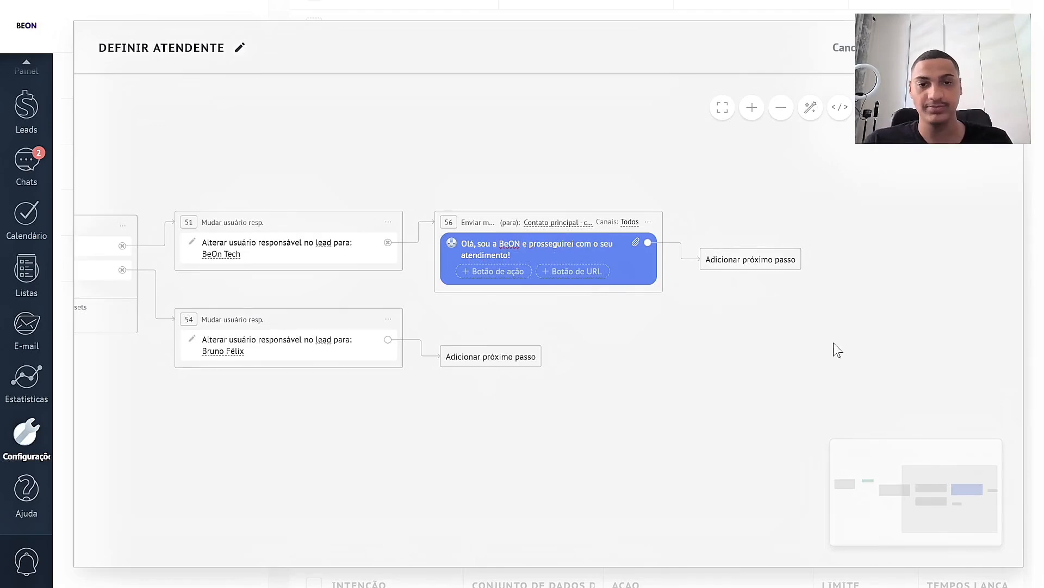
pyautogui.click(743, 266)
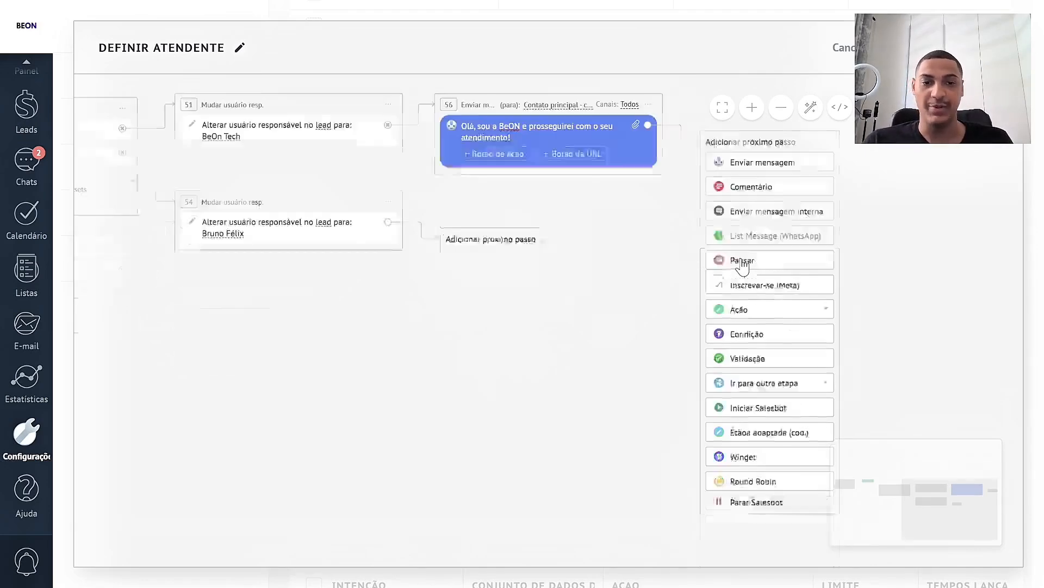
pyautogui.click(746, 468)
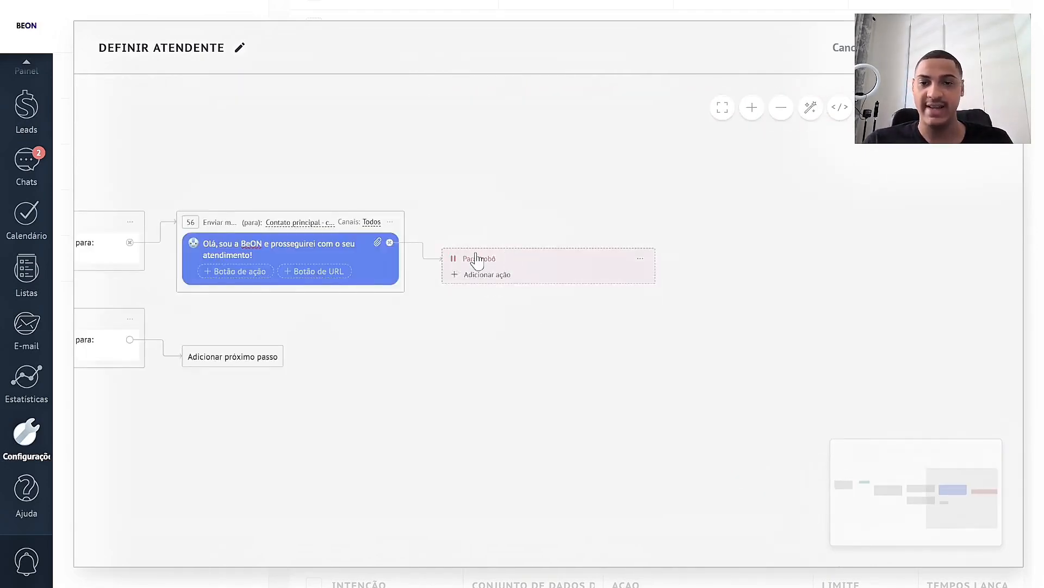
pyautogui.moveTo(478, 259); pyautogui.dragTo(459, 228)
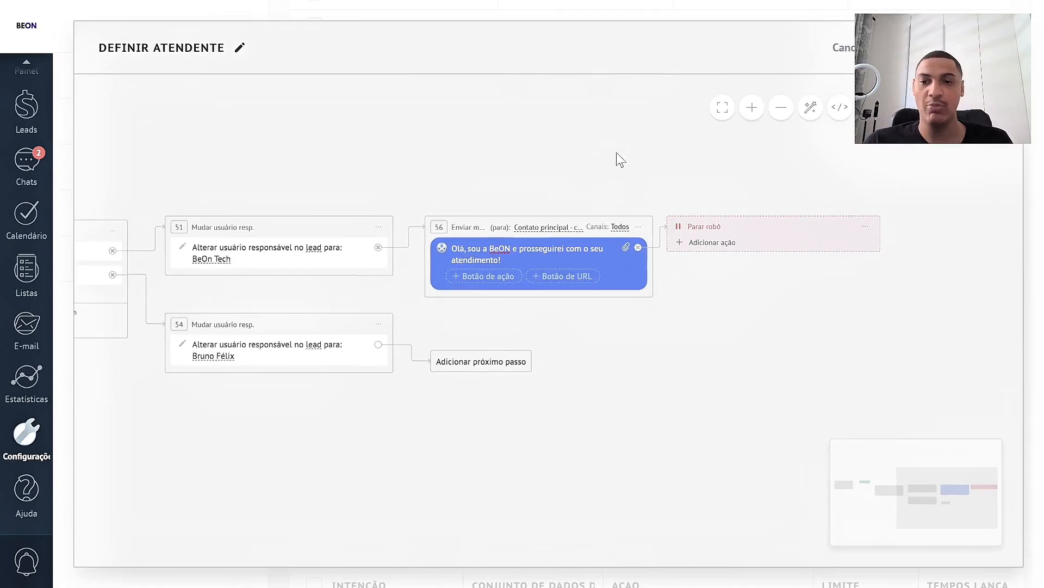
# Duplicate the message step onto the second branch and replace "BeON" in its text with the Comercial user's first name.
pyautogui.click(638, 226)
pyautogui.click(675, 282)
pyautogui.moveTo(450, 447); pyautogui.dragTo(446, 329)
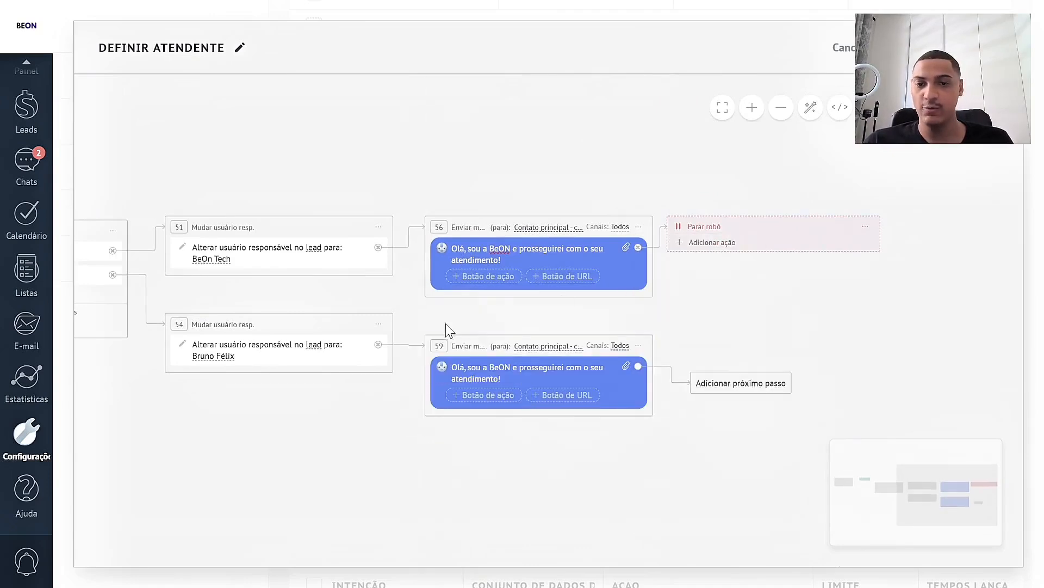
pyautogui.doubleClick(494, 344)
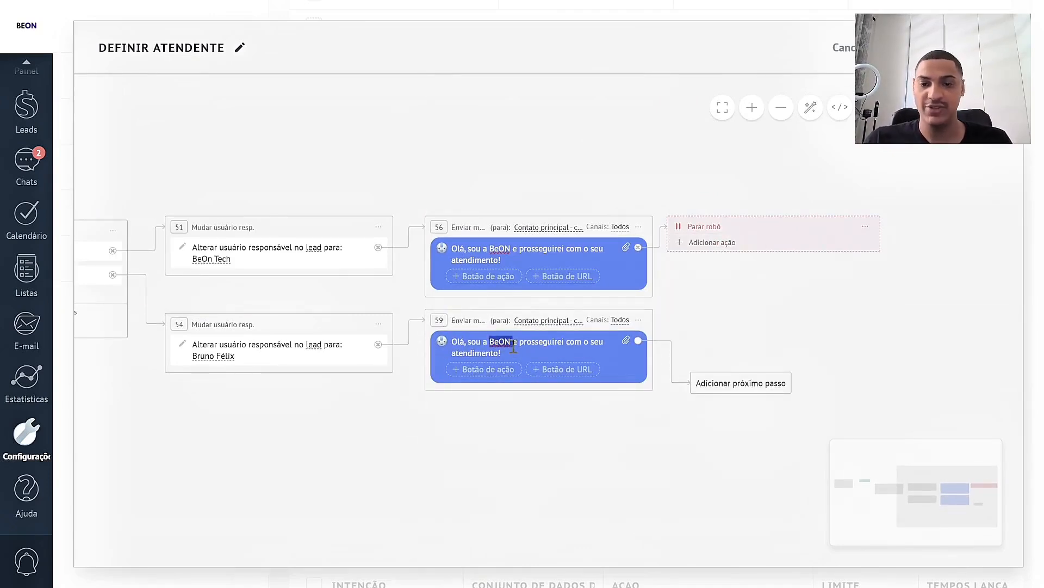
pyautogui.write('Bruno')
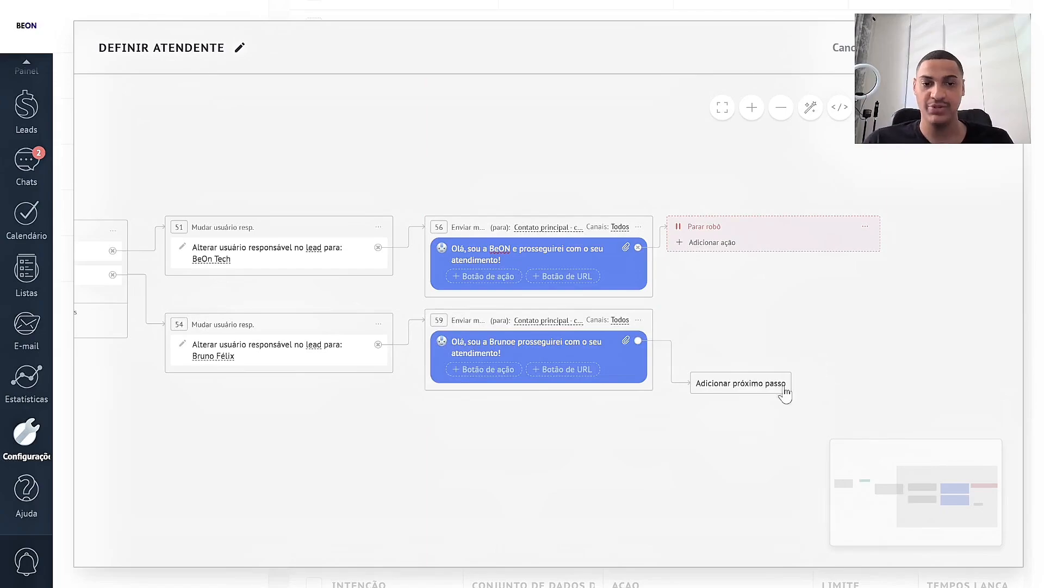
# Add a "Parar Salesbot" step after the second branch's message.
pyautogui.click(744, 384)
pyautogui.click(743, 522)
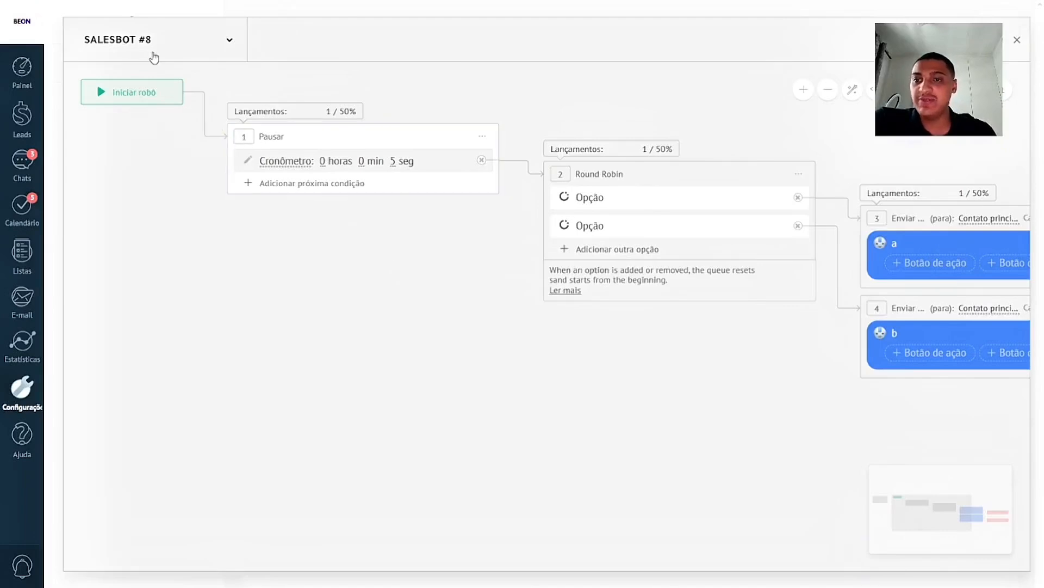
# Examine the Round Robin flow of Salesbot #8, from its pause step to the messages and stop steps.
pyautogui.hscroll(5, 647, 201)
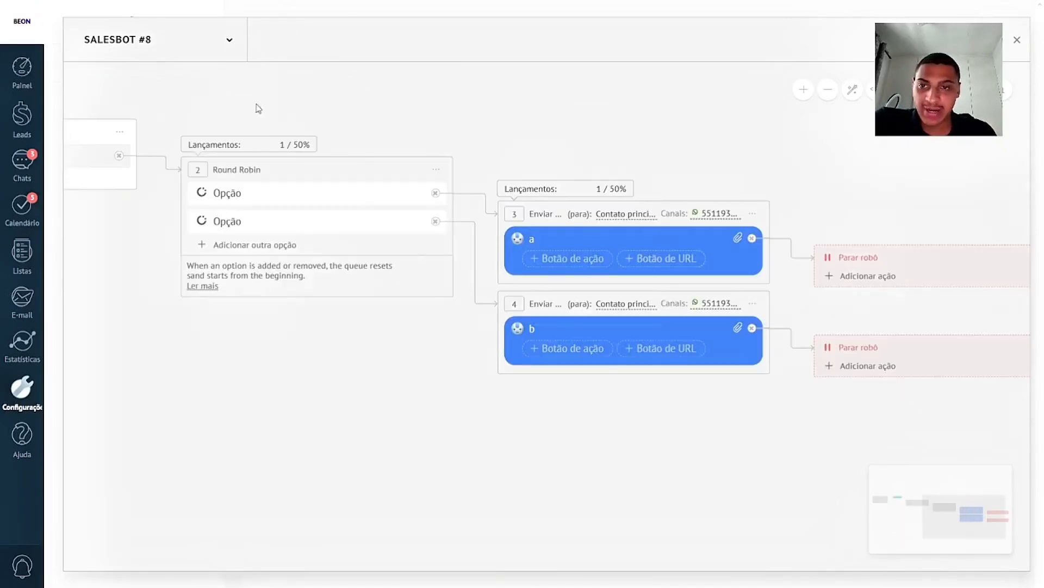
pyautogui.hscroll(-5, 257, 108)
pyautogui.moveTo(260, 147); pyautogui.dragTo(245, 105)
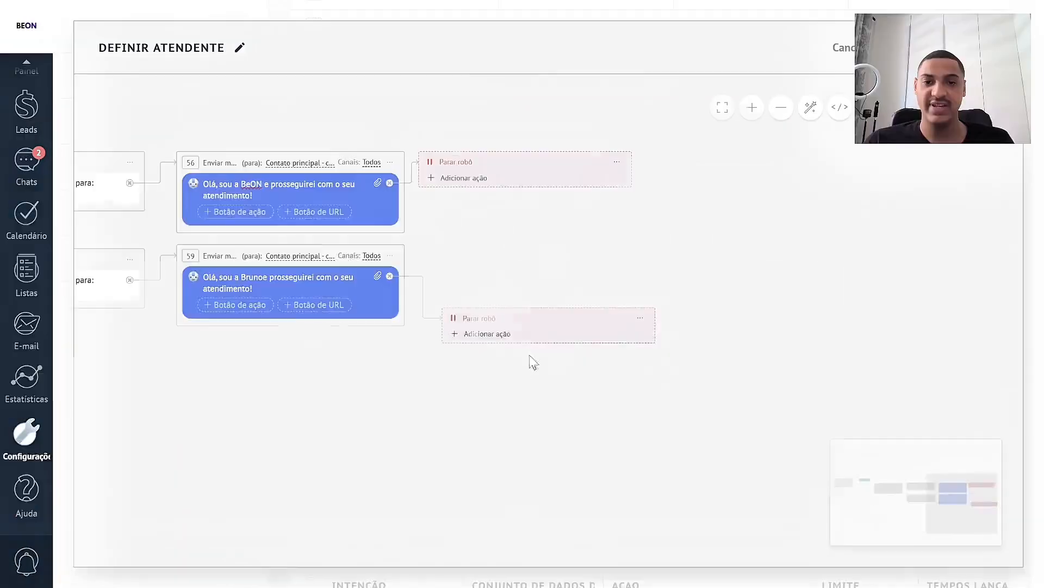
# Align the second branch's "Parar robô" step beside its message and the "Iniciar robô" block with the Round Robin step.
pyautogui.moveTo(516, 315); pyautogui.dragTo(491, 272)
pyautogui.hscroll(-15, 491, 272)
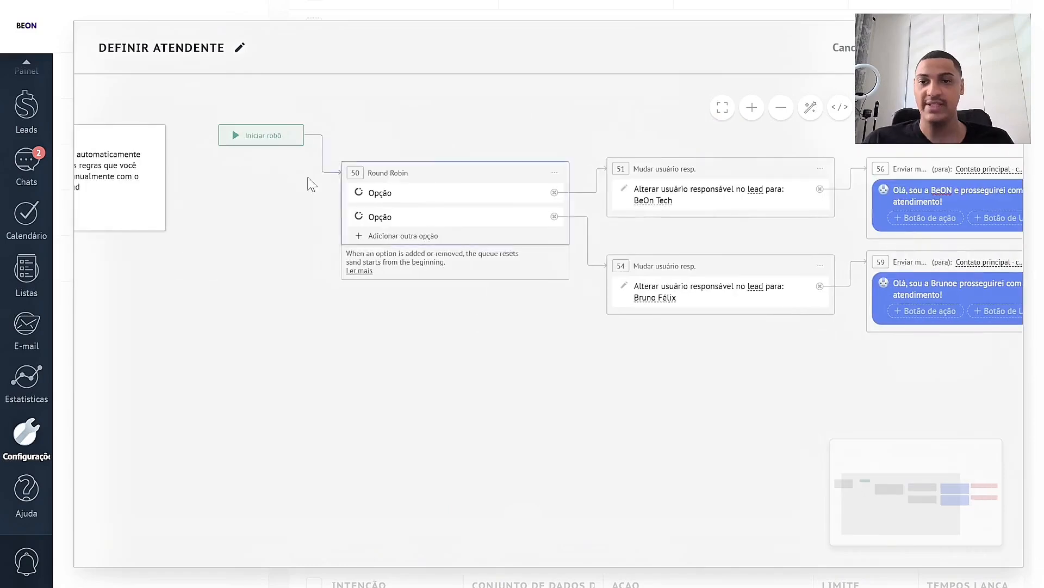
pyautogui.moveTo(268, 144); pyautogui.dragTo(271, 188)
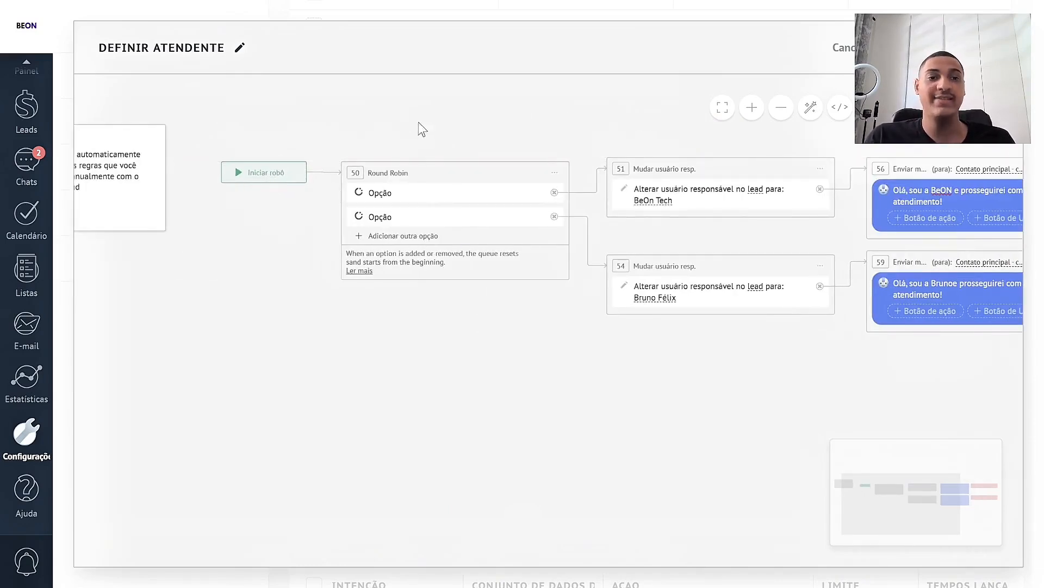
pyautogui.moveTo(677, 197); pyautogui.dragTo(671, 189)
pyautogui.moveTo(878, 170); pyautogui.dragTo(511, 163)
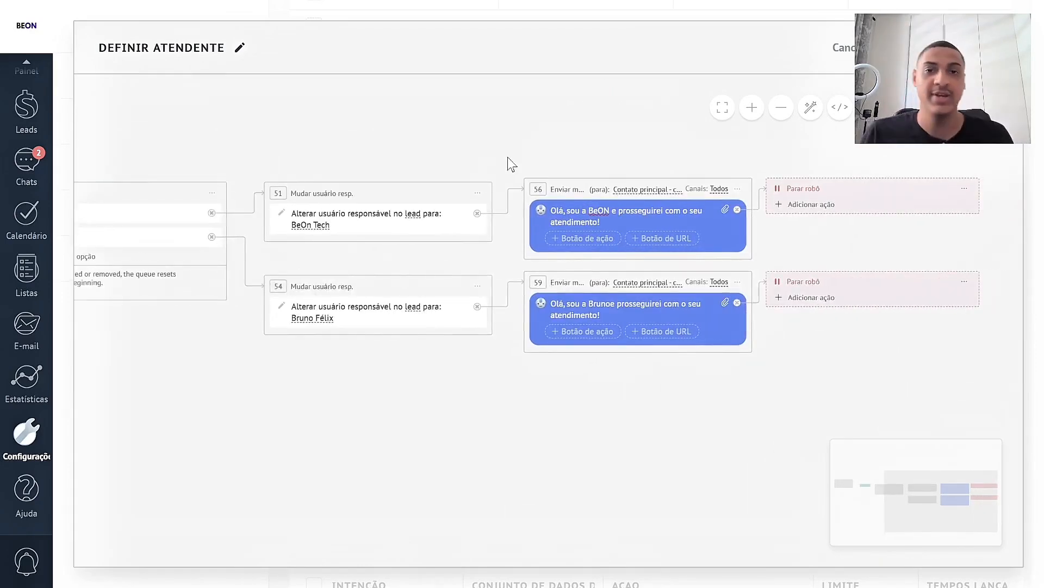
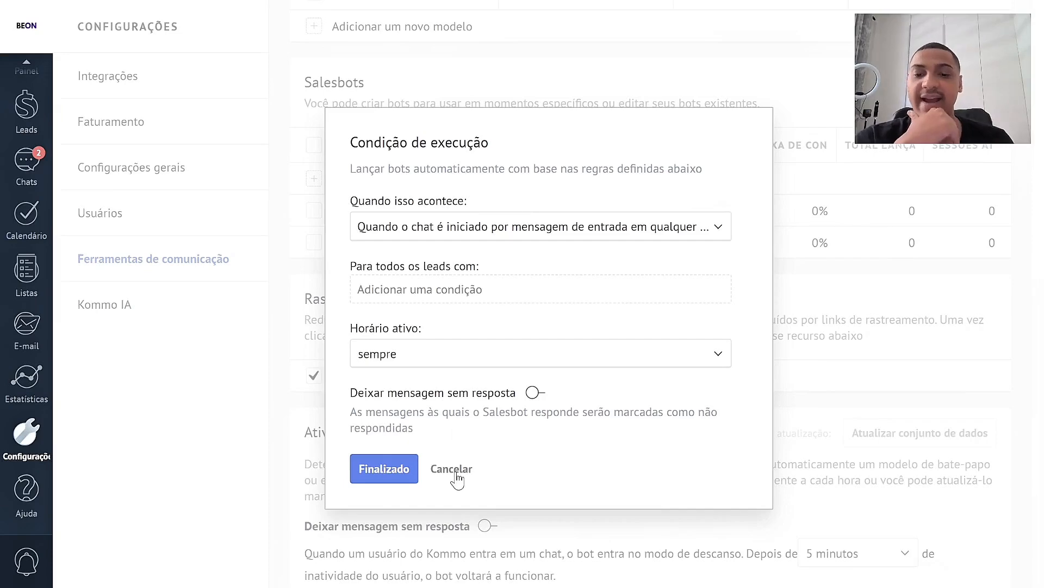
# Try the trigger "Quando criado em uma etapa de funil" with the Comercial status "Entrada", and leave without saving.
pyautogui.click(520, 225)
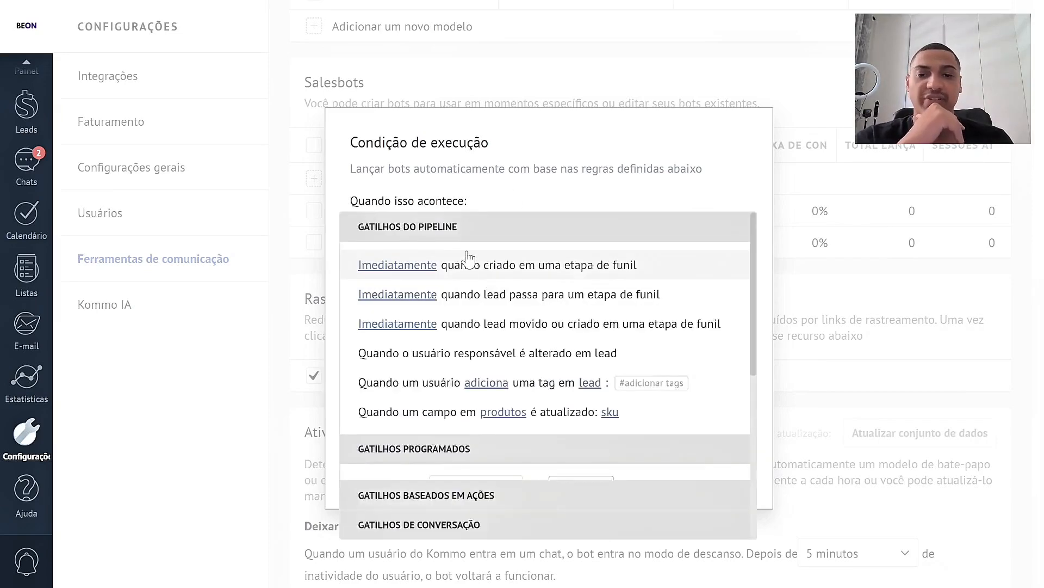
pyautogui.click(496, 275)
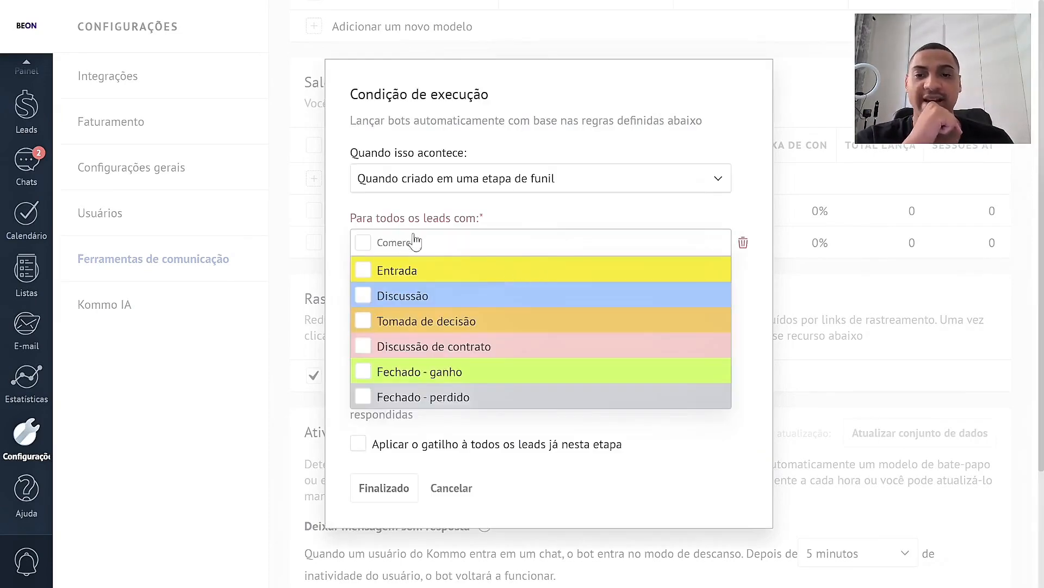
pyautogui.click(414, 279)
pyautogui.click(491, 475)
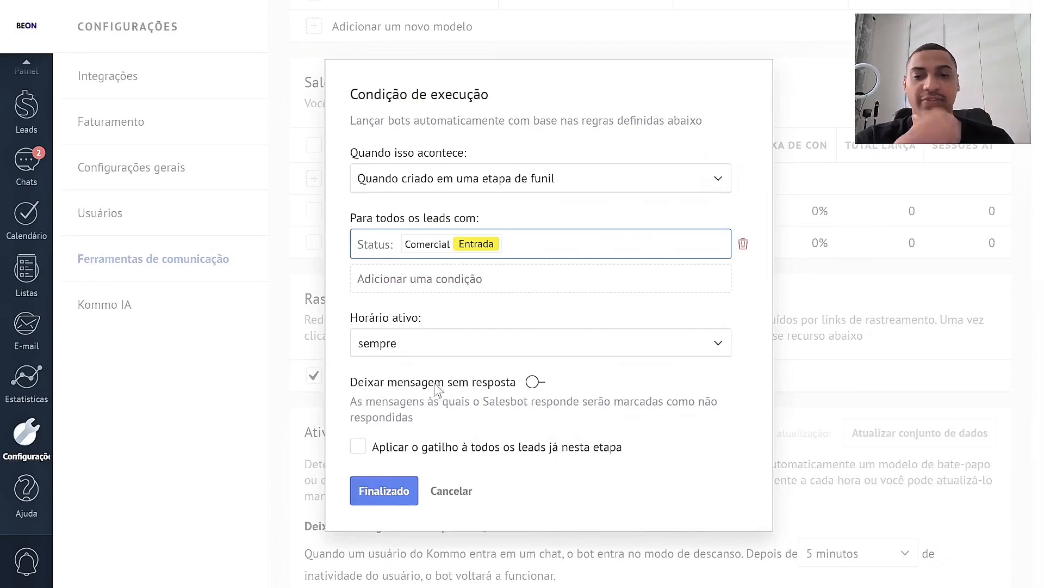
pyautogui.click(459, 494)
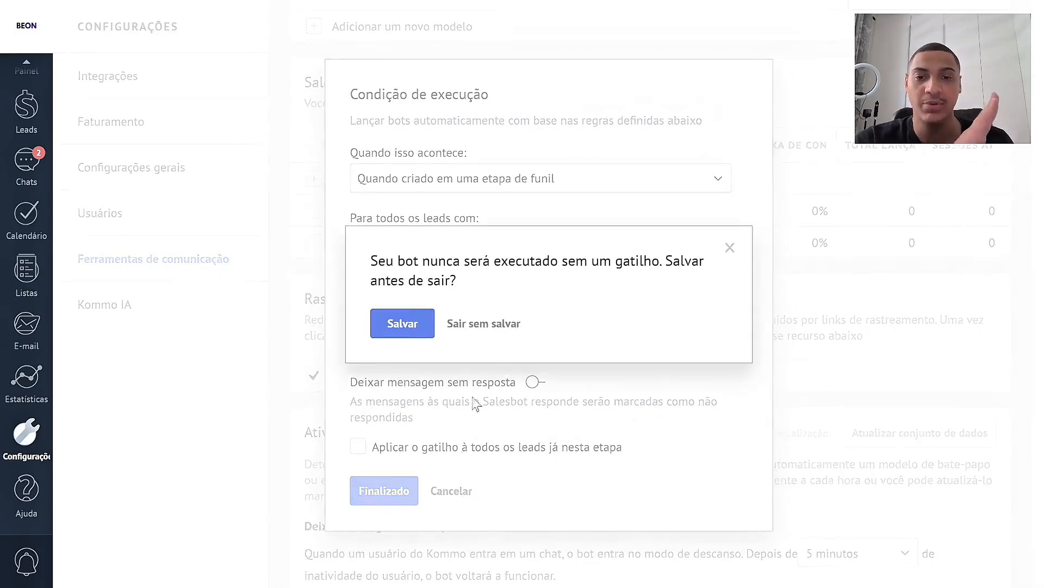
pyautogui.click(474, 325)
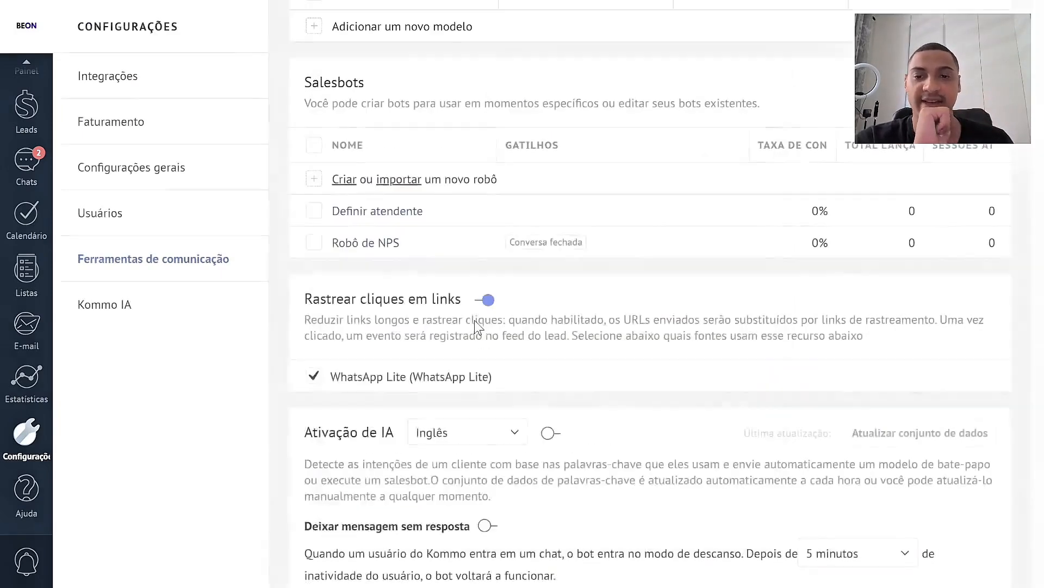
# Reopen the "Definir atendente" bot to review its two branches, and close it again.
pyautogui.scroll(3, 477, 318)
pyautogui.click(394, 376)
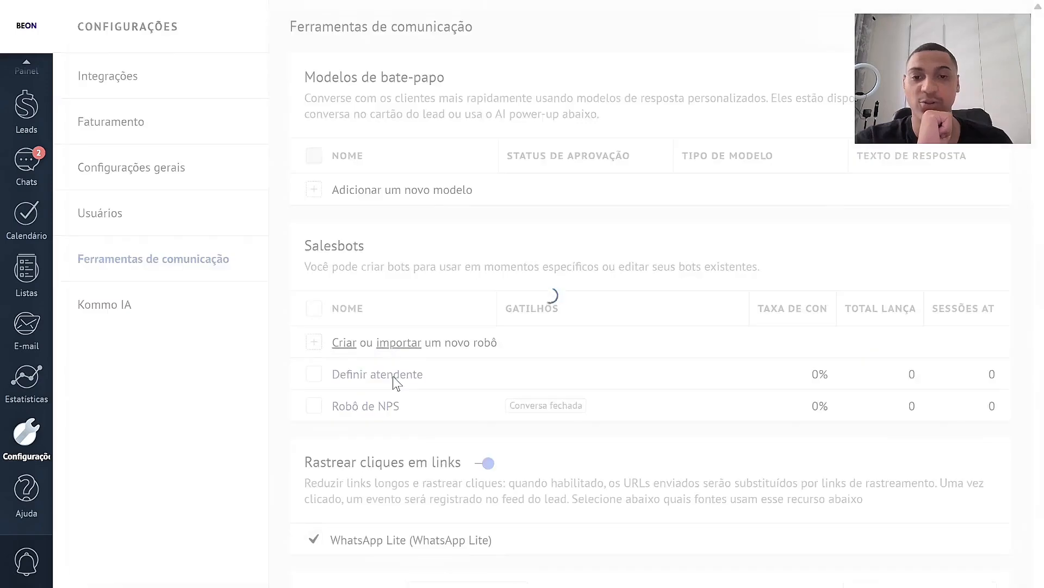
pyautogui.moveTo(500, 136); pyautogui.dragTo(303, 144)
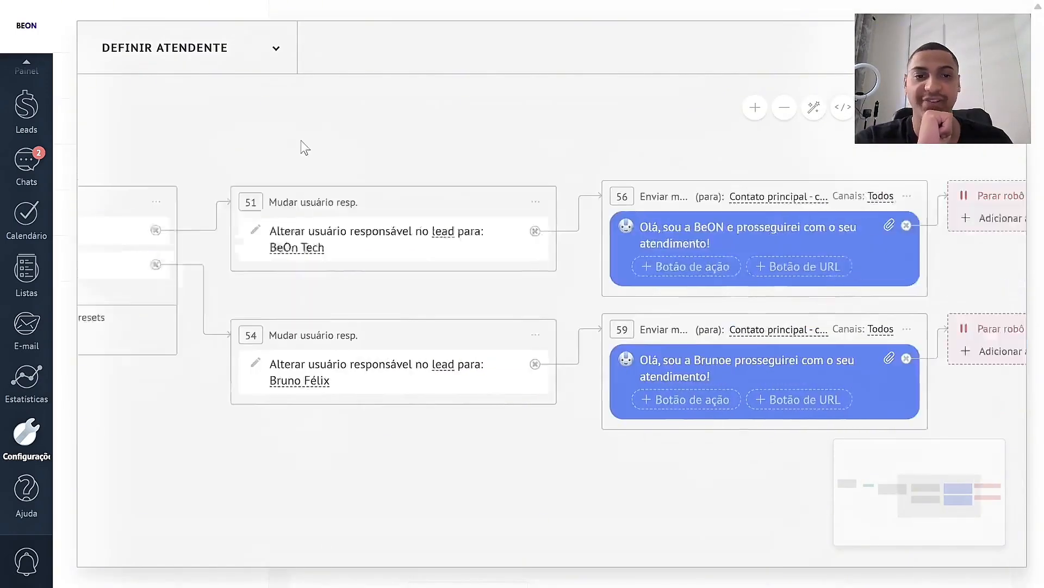
pyautogui.press('Escape')
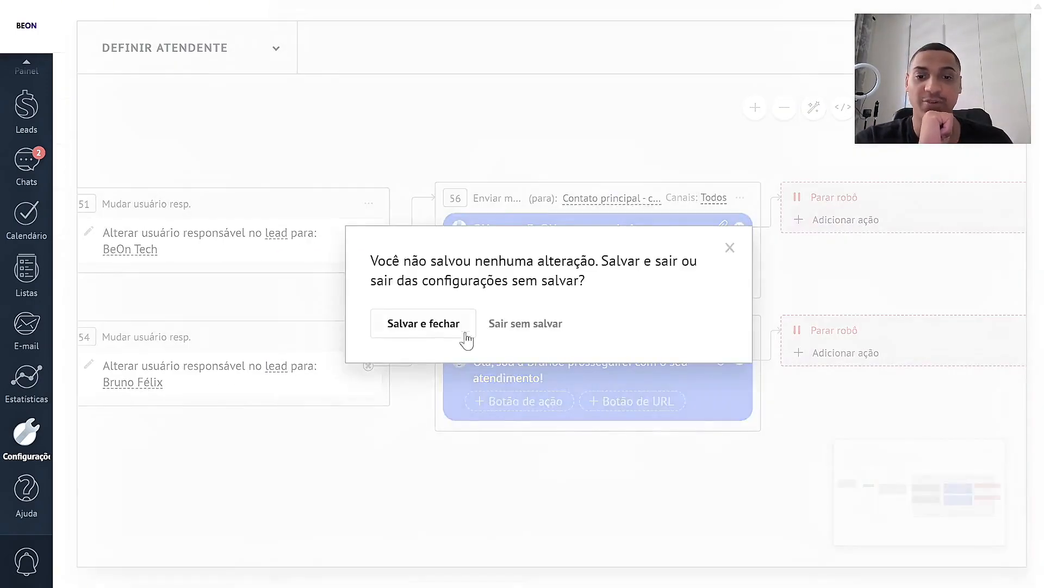
pyautogui.click(504, 326)
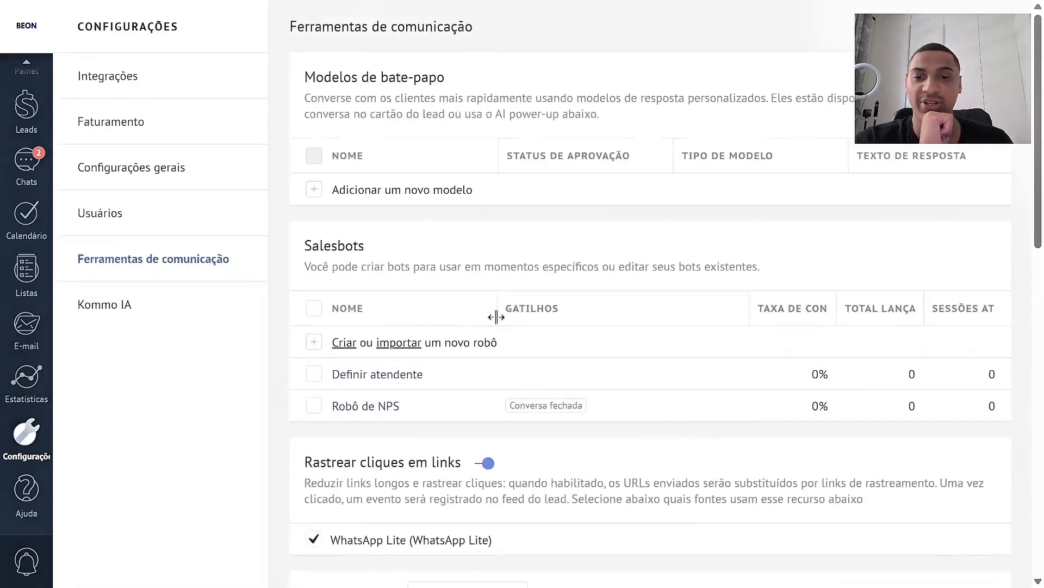
# Create a new Salesbot and name it "FLUXO DE ATENDIMENTO".
pyautogui.click(345, 343)
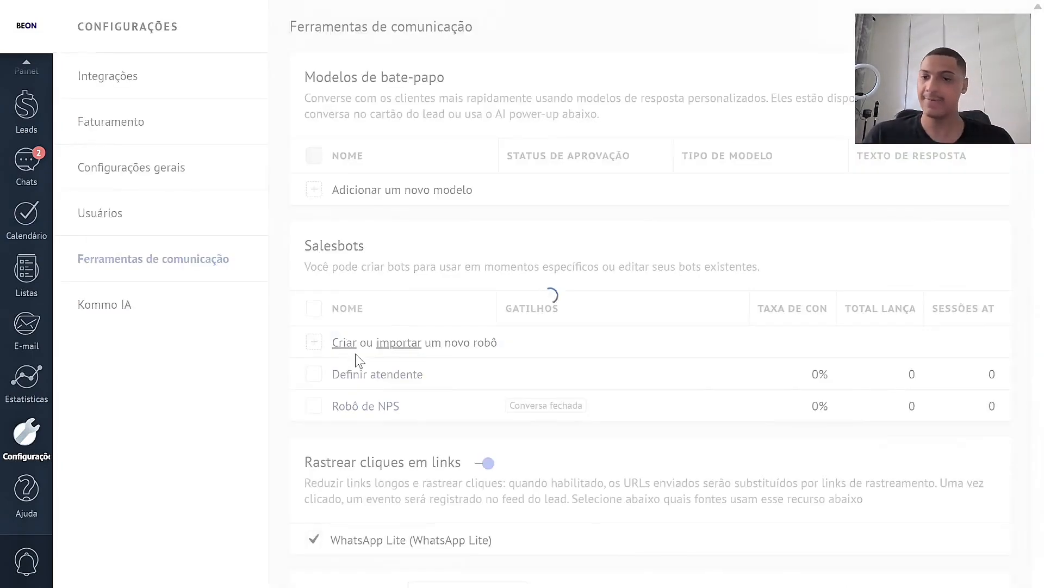
pyautogui.click(187, 85)
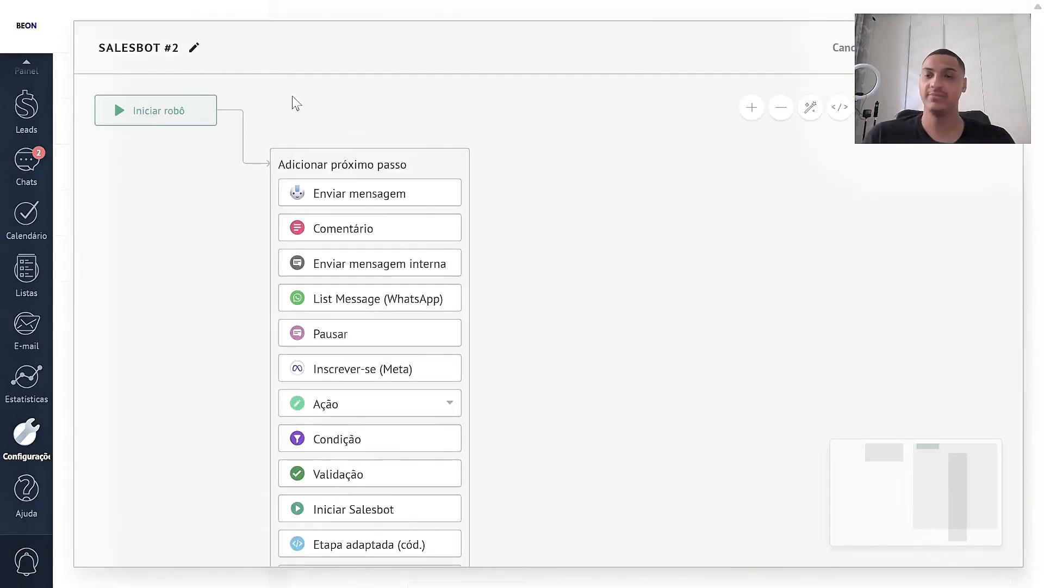
pyautogui.click(195, 50)
pyautogui.hotkey('ctrl', 'a')
pyautogui.write('FL')
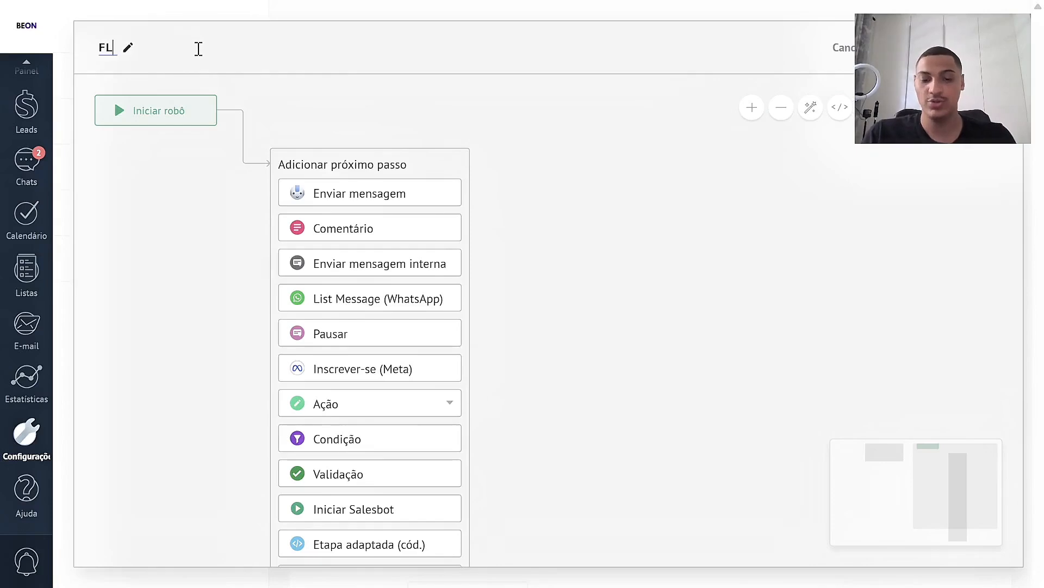
pyautogui.write('UXO DE ATE')
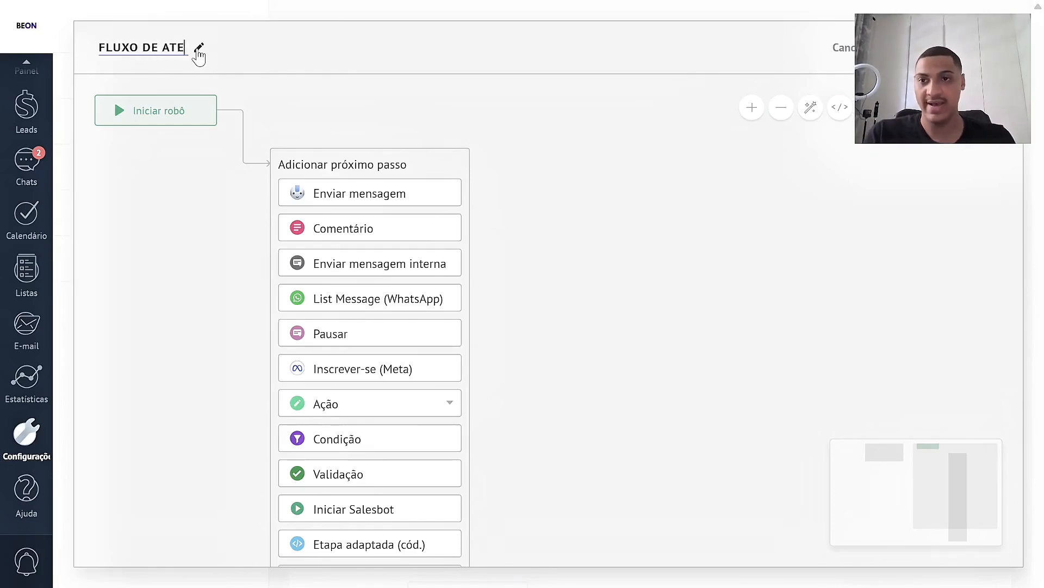
pyautogui.write('NDIMENTO')
pyautogui.press('Return')
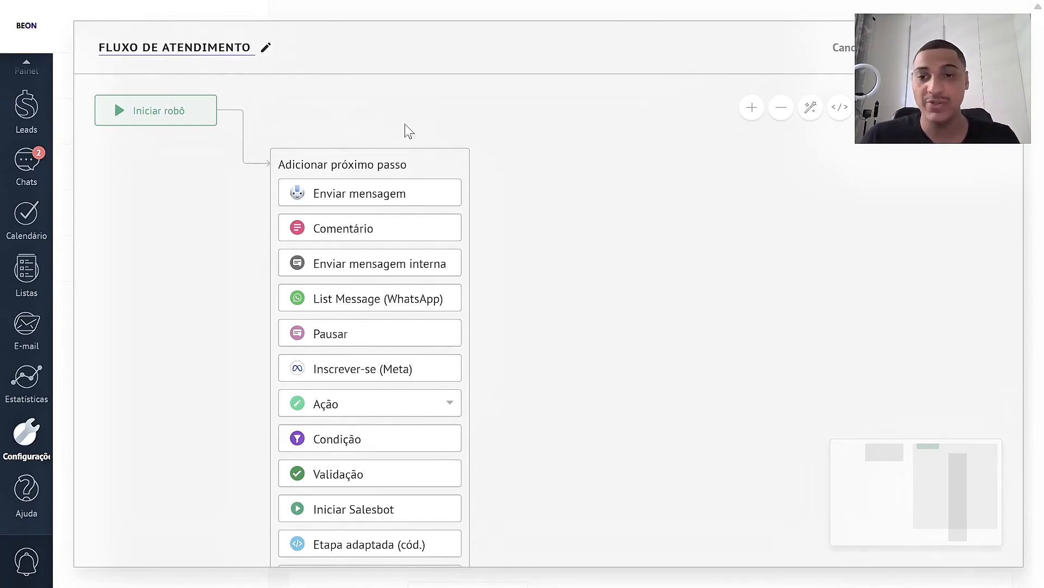
# Add a "Pausar" step as the first step with its "Cronômetro" set to 0 min 15 seg.
pyautogui.moveTo(405, 124); pyautogui.dragTo(406, 125)
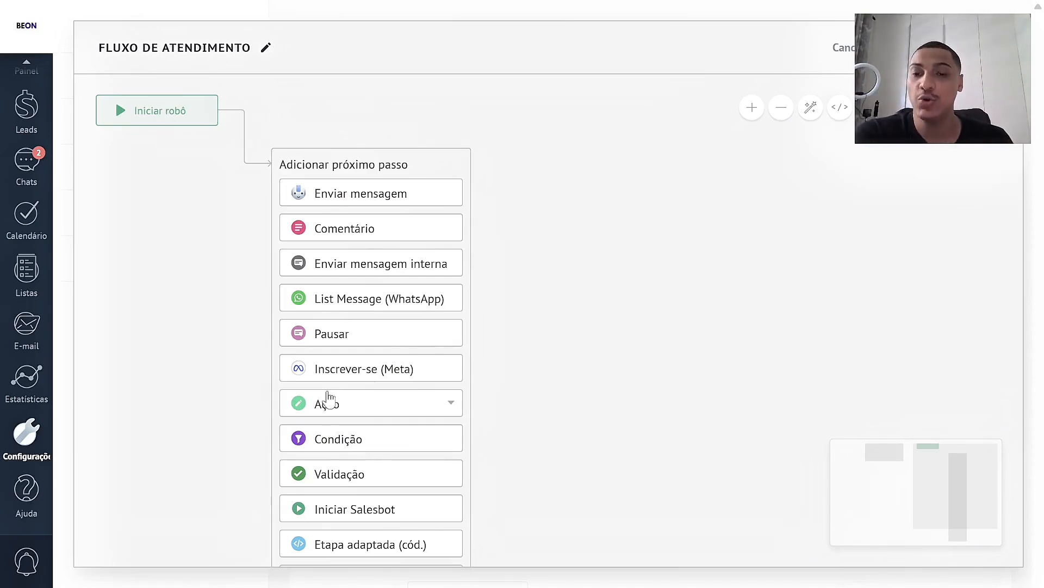
pyautogui.click(343, 333)
pyautogui.click(493, 194)
pyautogui.click(494, 220)
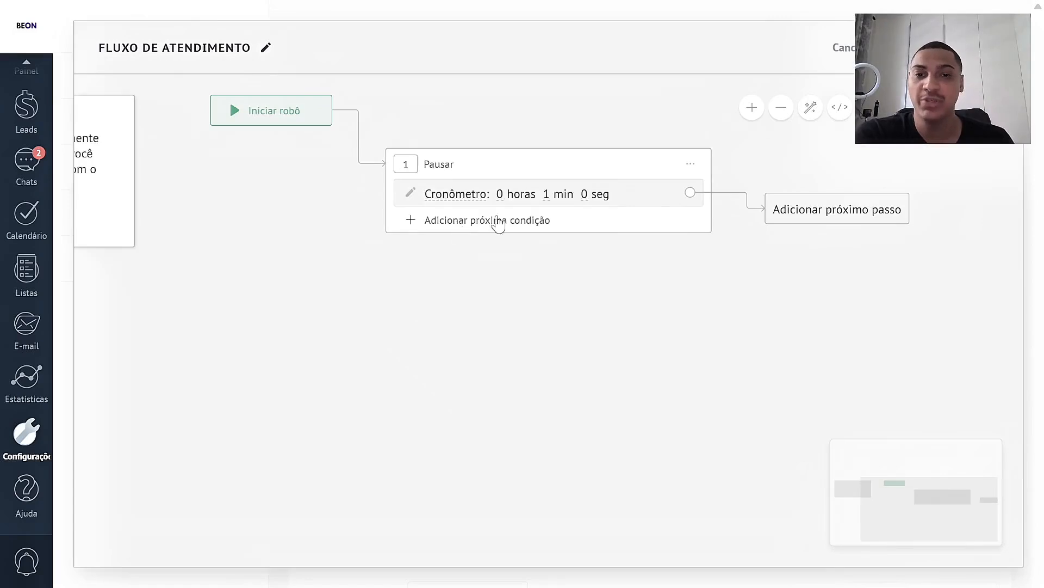
pyautogui.click(549, 195)
pyautogui.write('0')
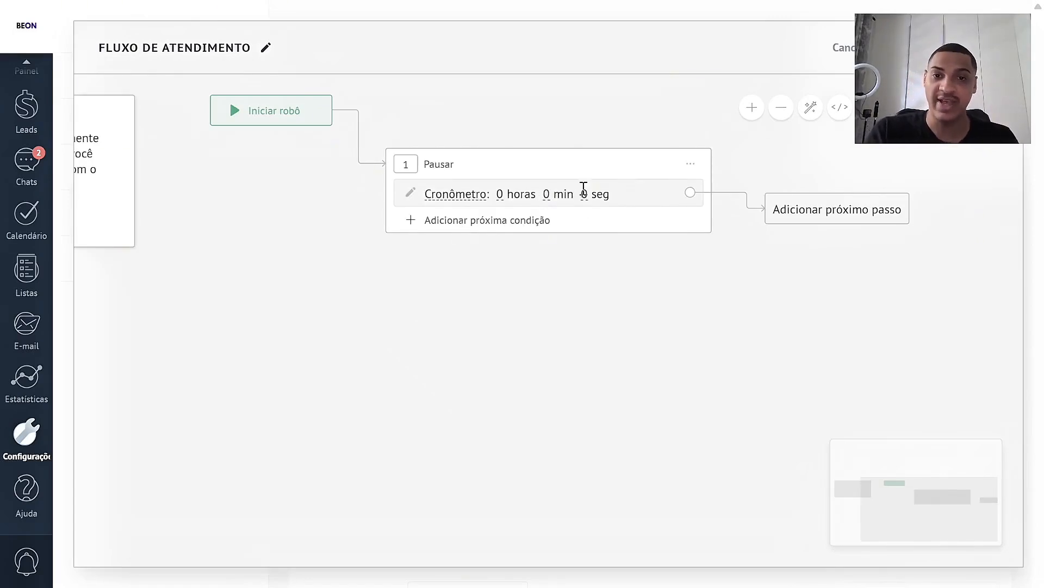
pyautogui.click(584, 192)
pyautogui.write('15')
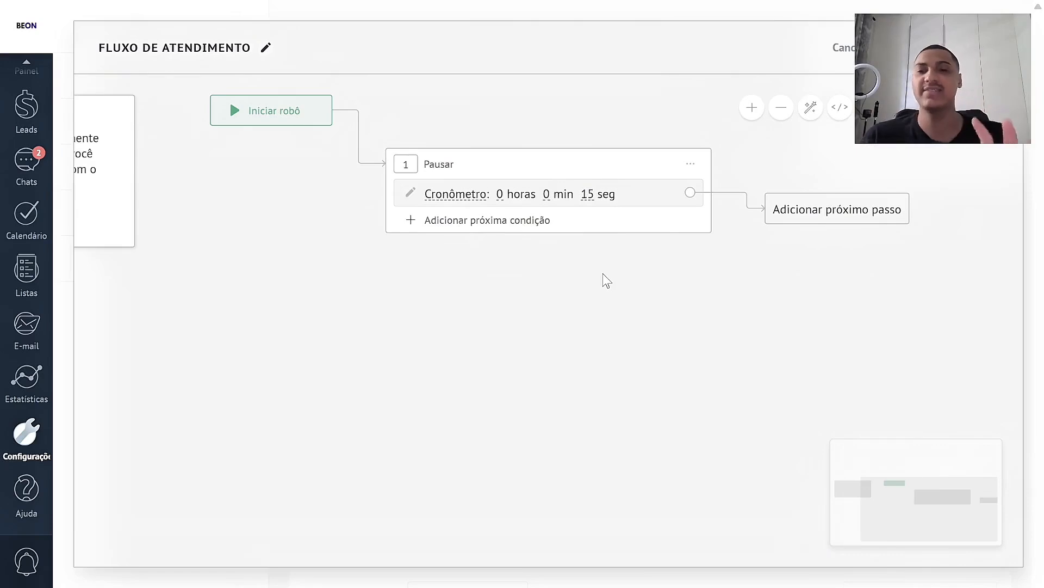
# Add an "Enviar mensagem" step after the pause with the text "Olá, seja bem vindo ao nosso canal de atendimento".
pyautogui.moveTo(502, 167); pyautogui.dragTo(493, 117)
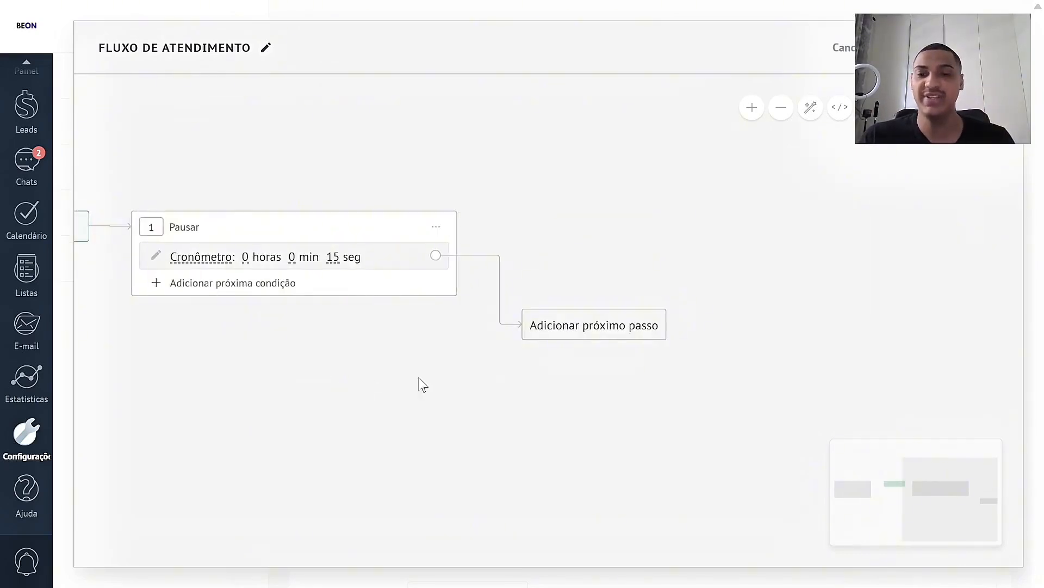
pyautogui.click(578, 328)
pyautogui.click(597, 364)
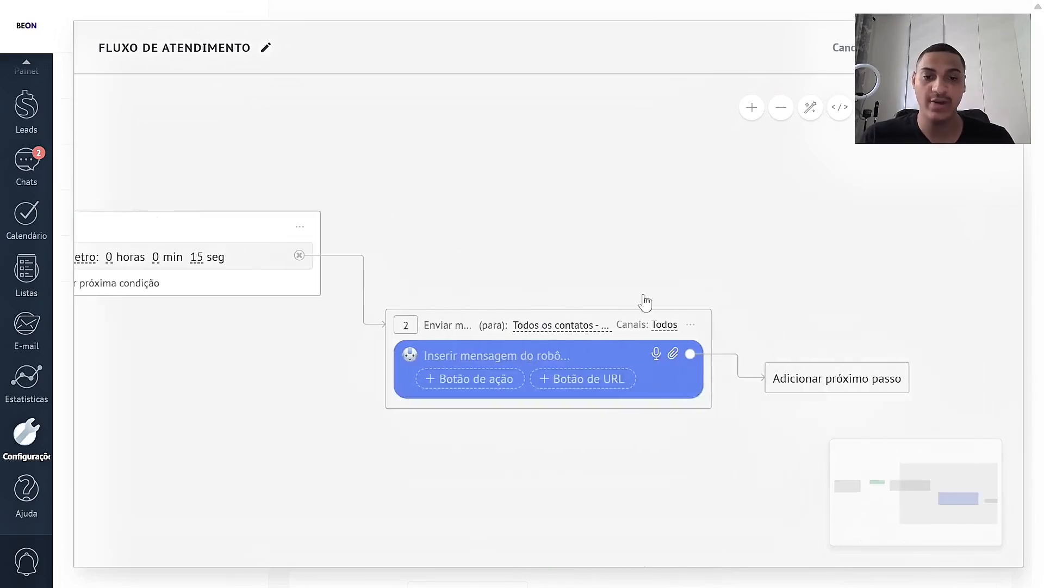
pyautogui.click(776, 113)
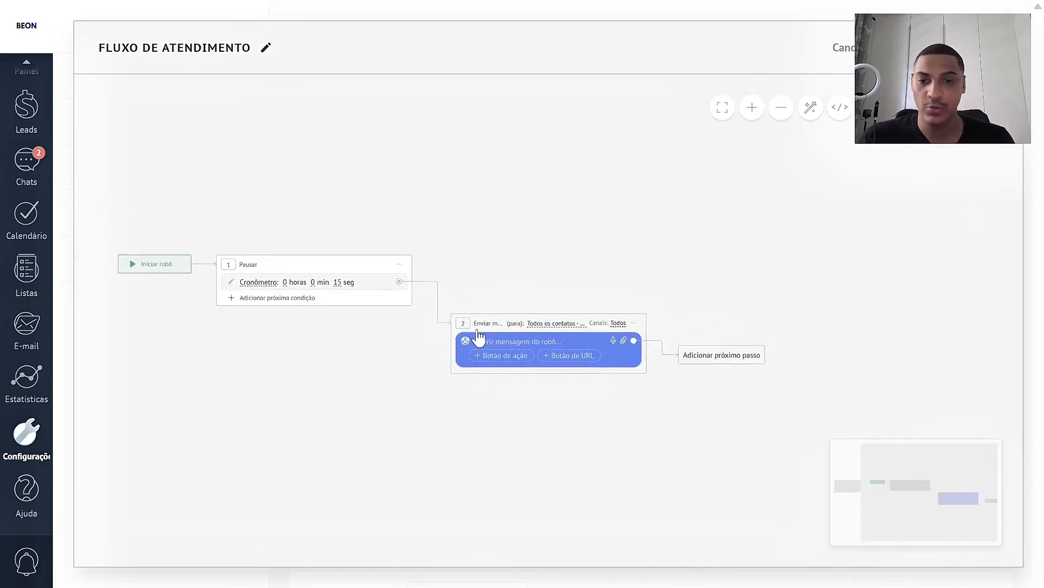
pyautogui.write('Ol')
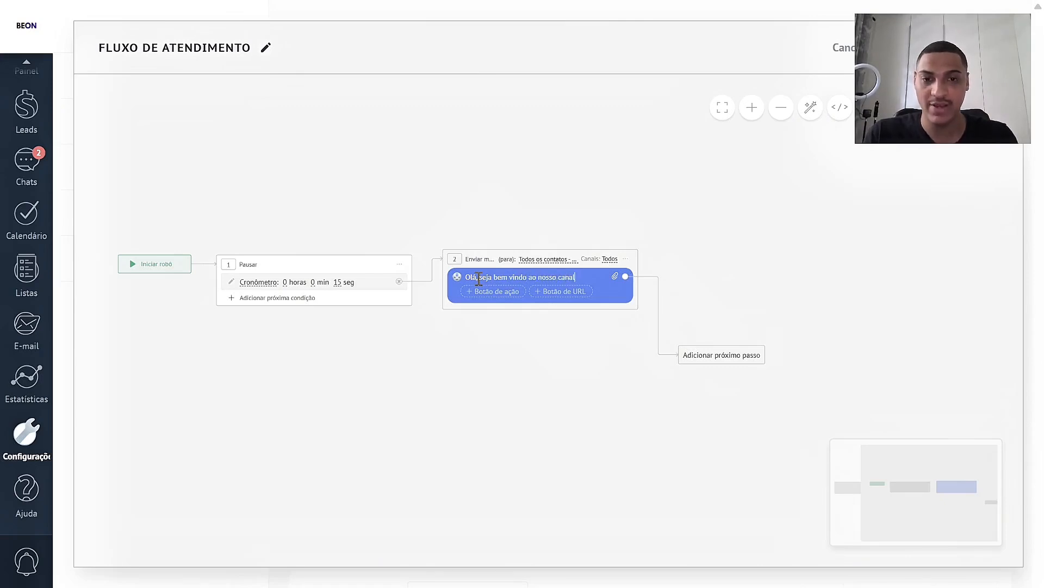
pyautogui.write('atendimento')
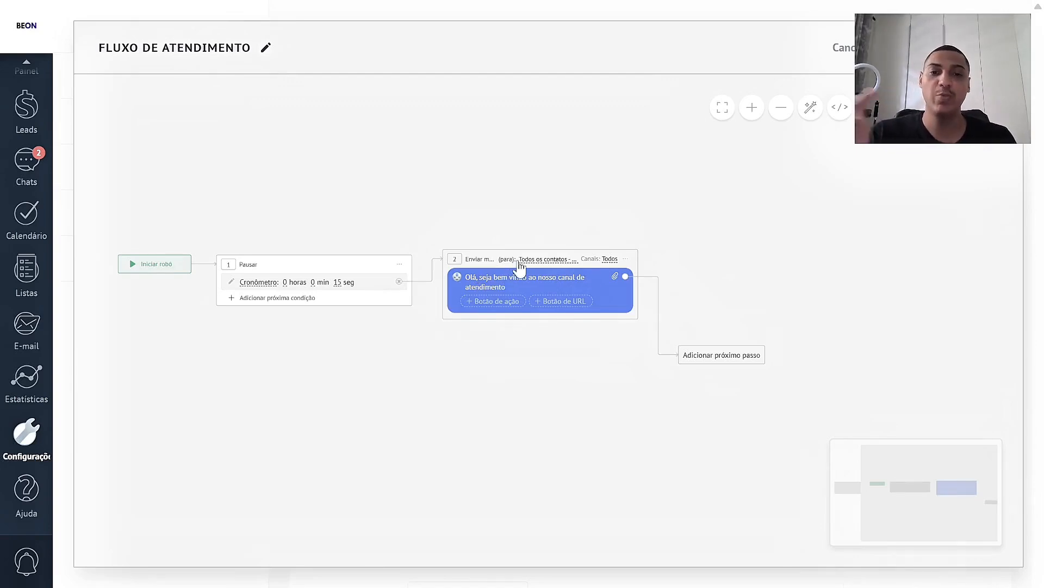
# Set the welcome message's recipient to "Contato principal" and switch on "Tente enviar uma mensagem" in its channel options.
pyautogui.click(537, 260)
pyautogui.click(550, 289)
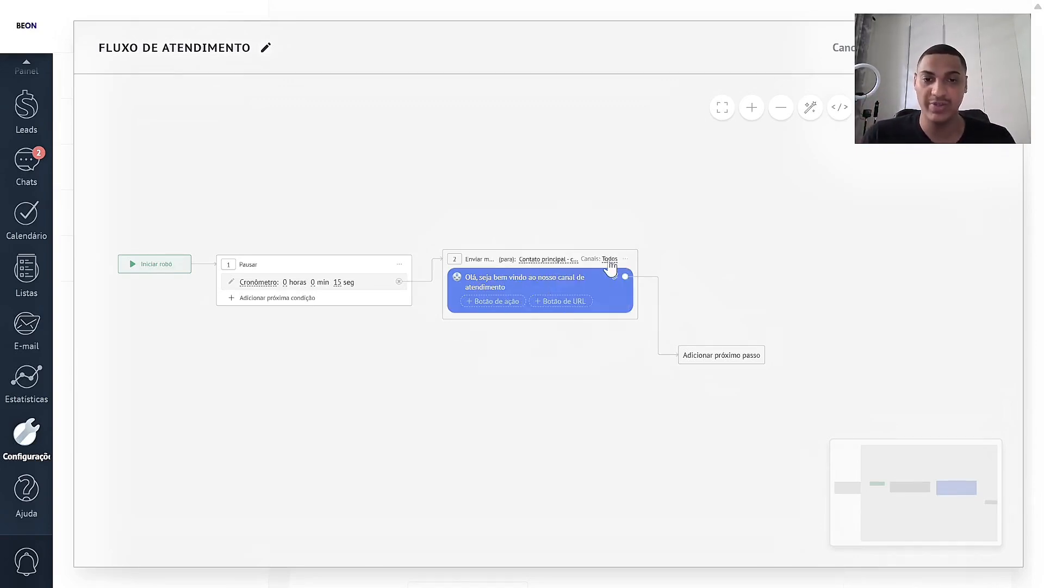
pyautogui.click(610, 260)
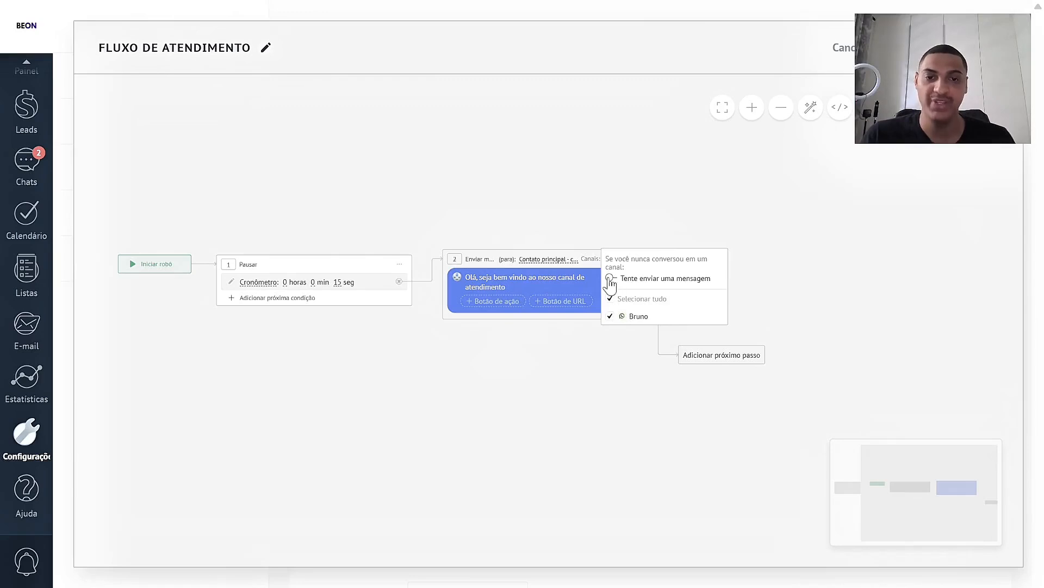
pyautogui.click(610, 279)
pyautogui.click(702, 183)
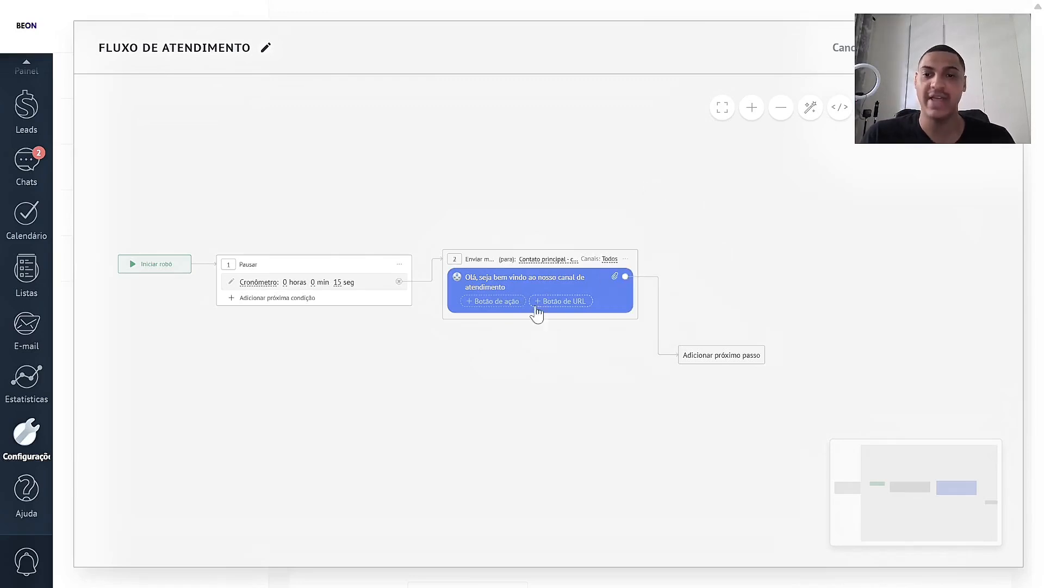
# Duplicate the "Pausar" step and connect the copy after the welcome message.
pyautogui.click(303, 263)
pyautogui.click(325, 309)
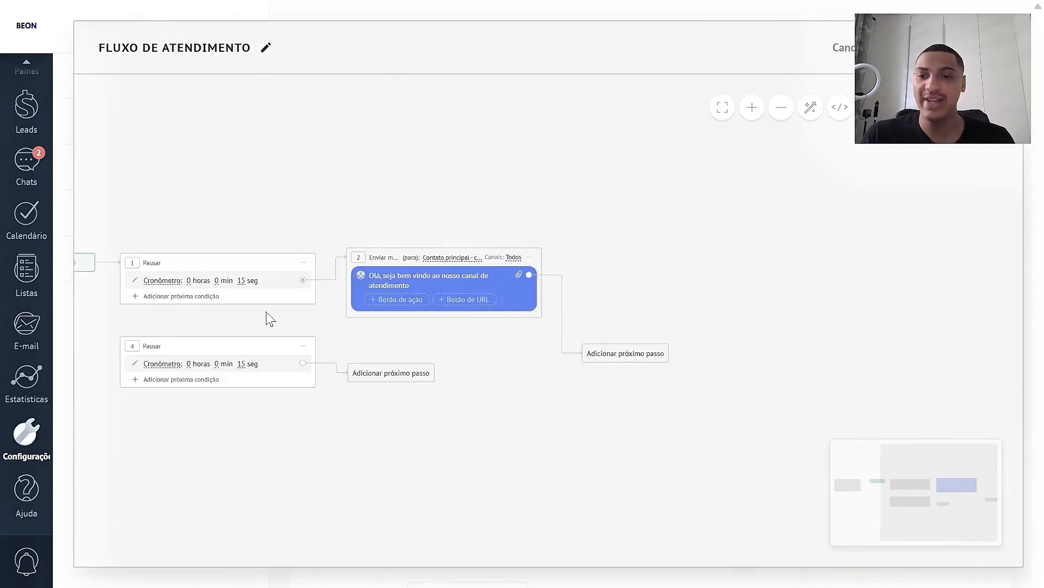
pyautogui.moveTo(659, 354); pyautogui.dragTo(224, 354)
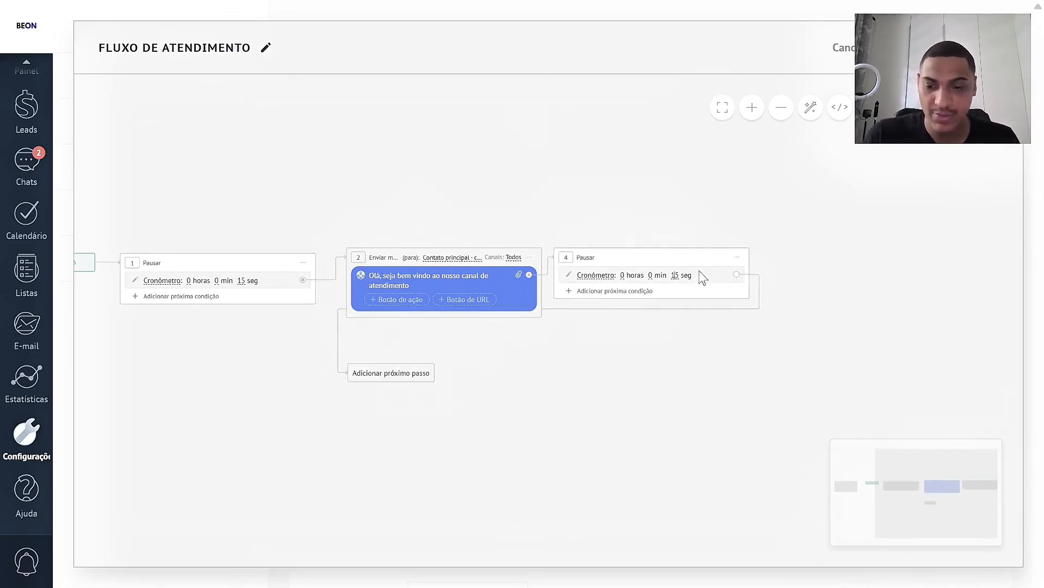
# Set the copied "Pausar" step's "Cronômetro" to 5 seg and move its next-step placeholder clear of the other steps.
pyautogui.write('5')
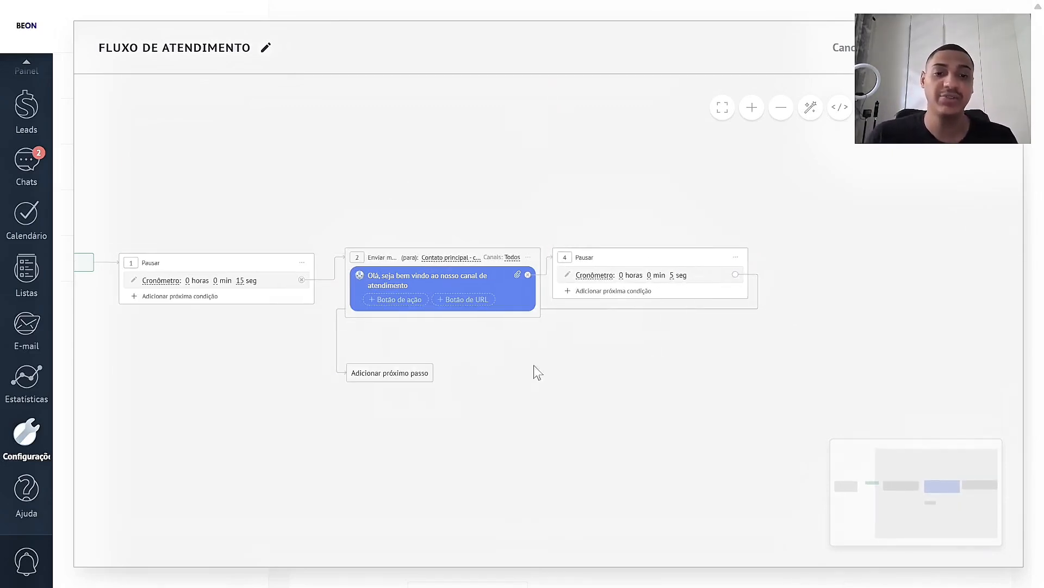
pyautogui.moveTo(596, 368); pyautogui.dragTo(485, 385)
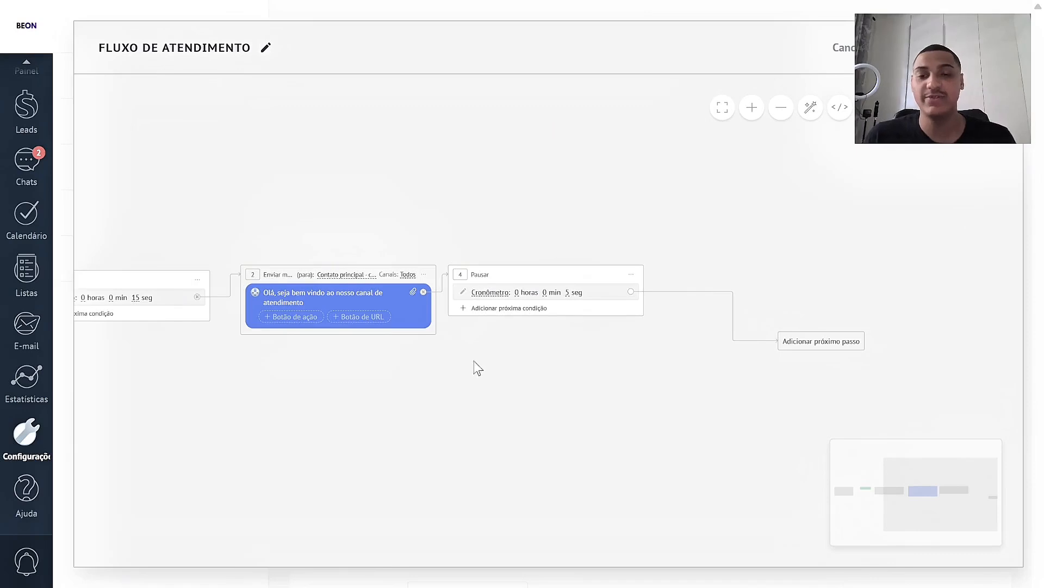
# Duplicate the welcome message step and connect the copy after the 5-second pause.
pyautogui.click(399, 229)
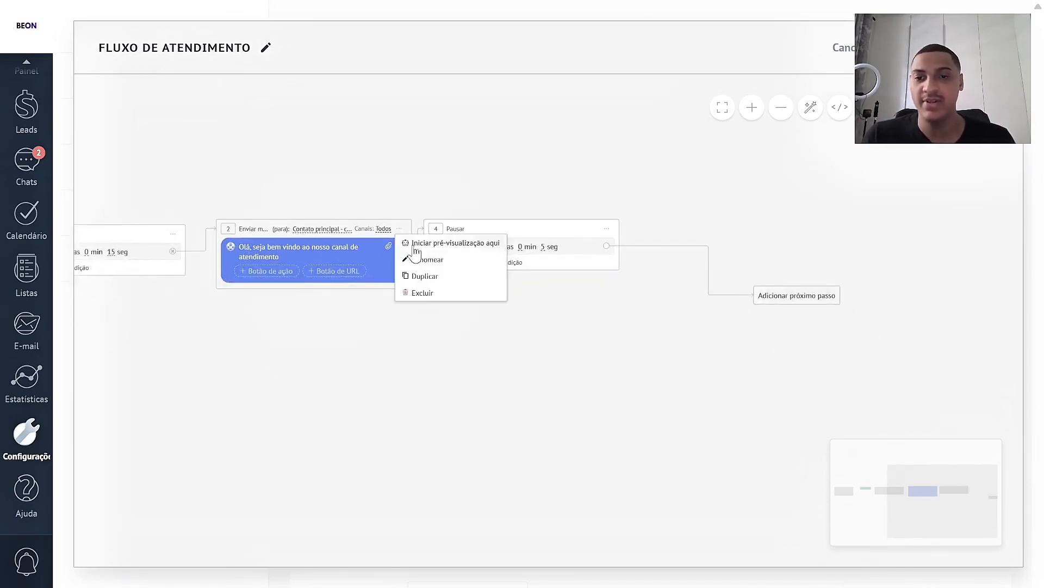
pyautogui.click(417, 277)
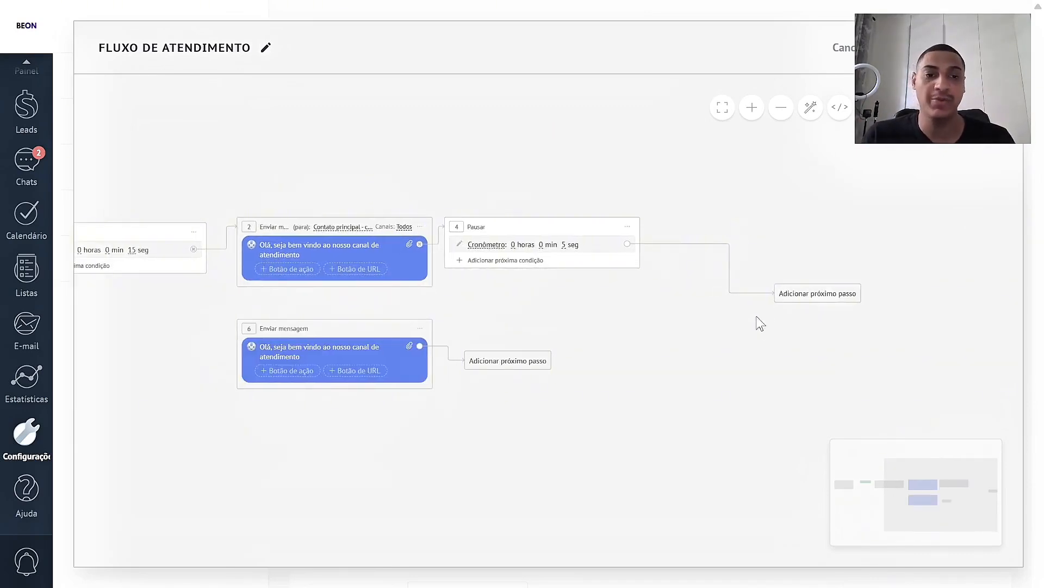
pyautogui.moveTo(809, 295); pyautogui.dragTo(344, 358)
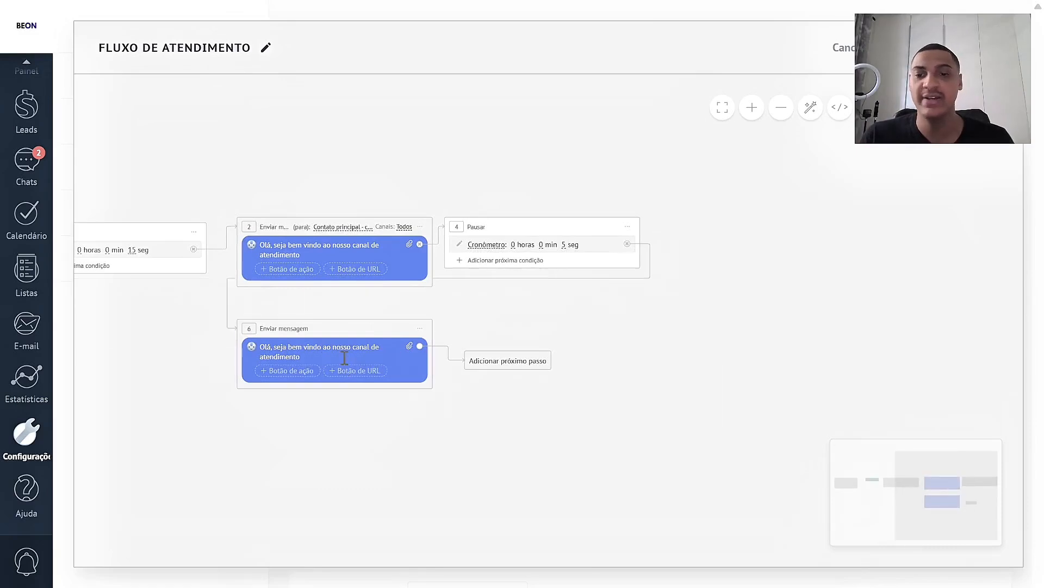
# Tidy the bot's layout with "Ajustar diretórios" and confirm clearing the paths.
pyautogui.click(809, 109)
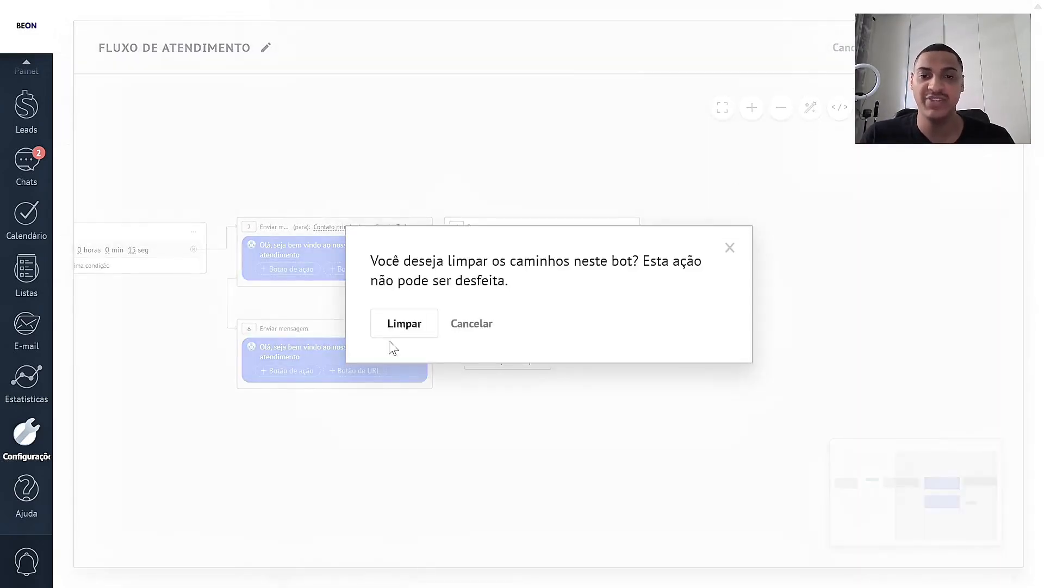
pyautogui.click(402, 322)
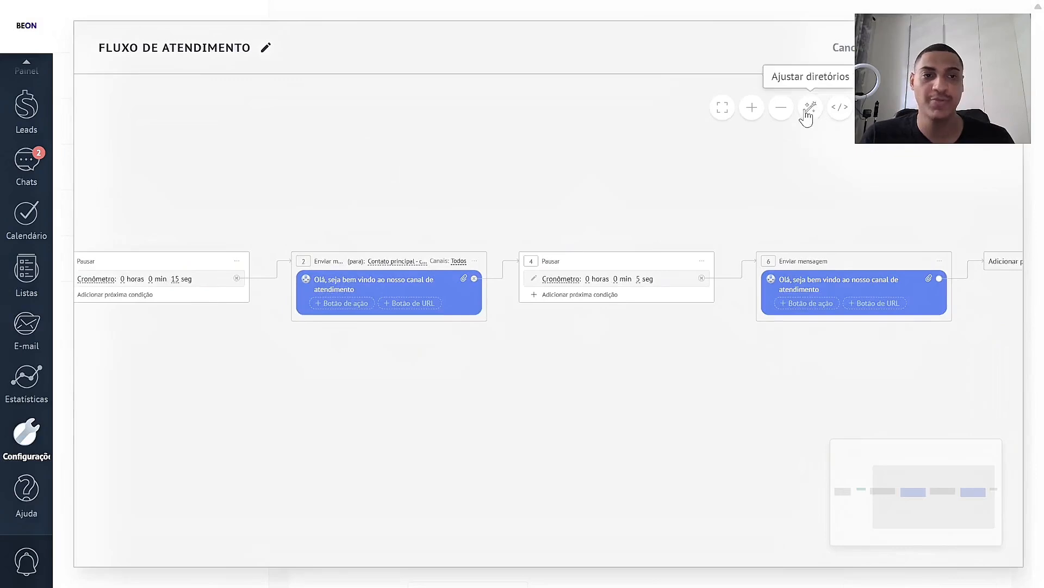
# View the bot's source code and return to the visual flow editor.
pyautogui.click(842, 107)
pyautogui.click(566, 326)
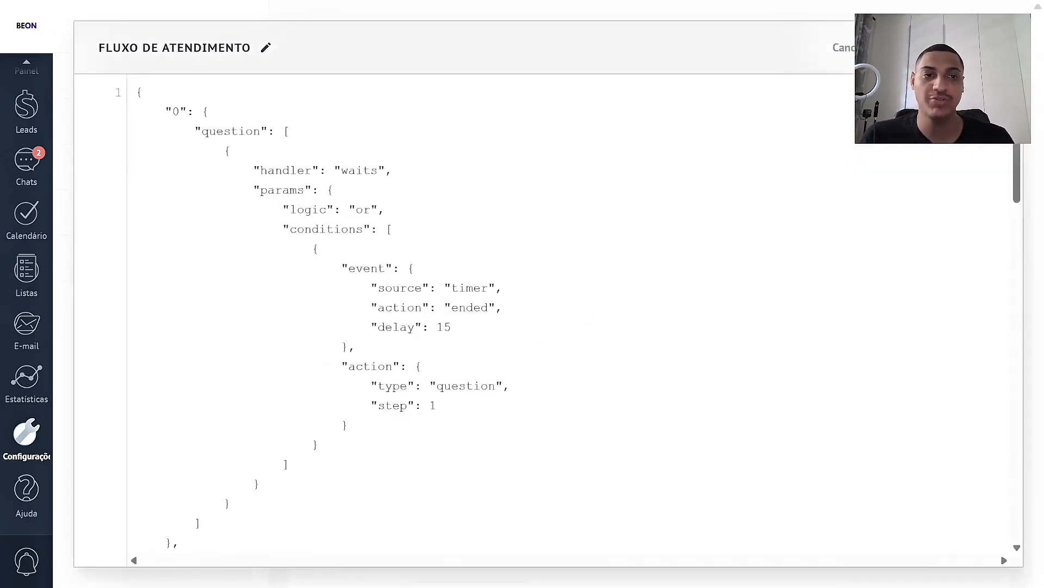
pyautogui.click(952, 108)
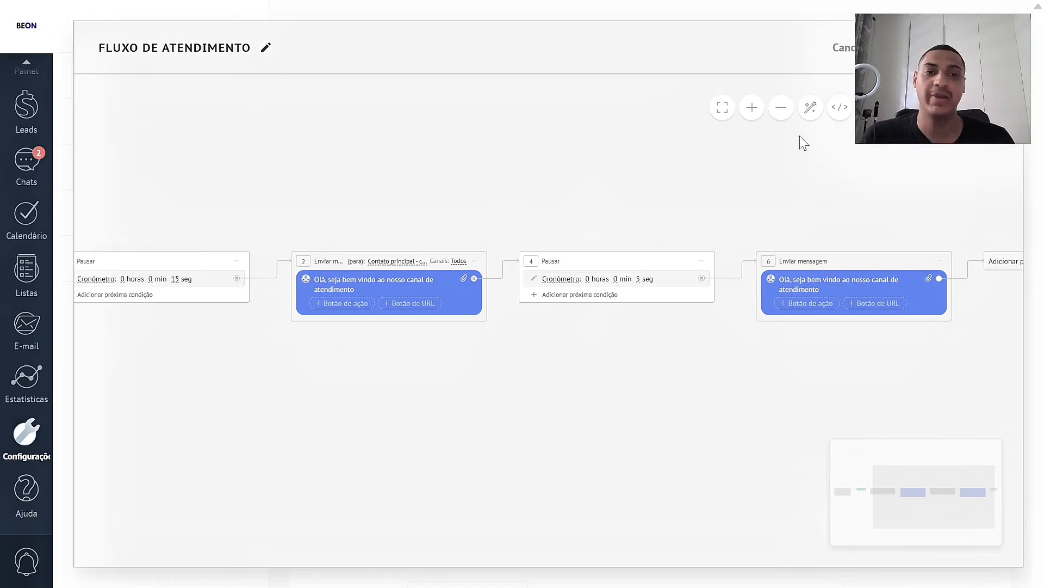
# Replace the copied message's text with "Digite o número da escolha que você quer" and the options "1 - Comprar" and "2 - Suporte" on separate lines.
pyautogui.click(781, 117)
pyautogui.click(782, 117)
pyautogui.click(760, 119)
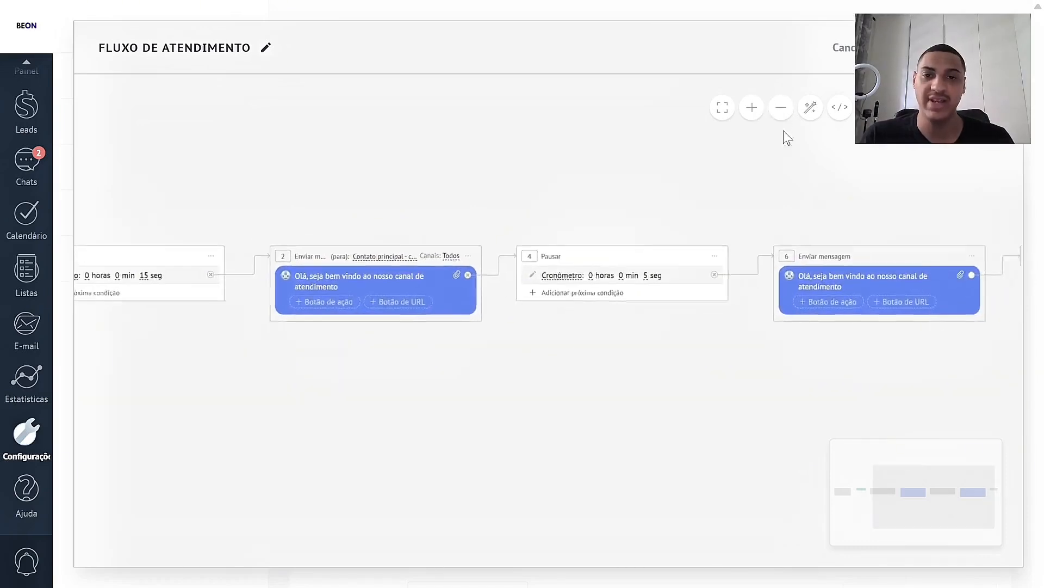
pyautogui.moveTo(783, 136); pyautogui.dragTo(627, 194)
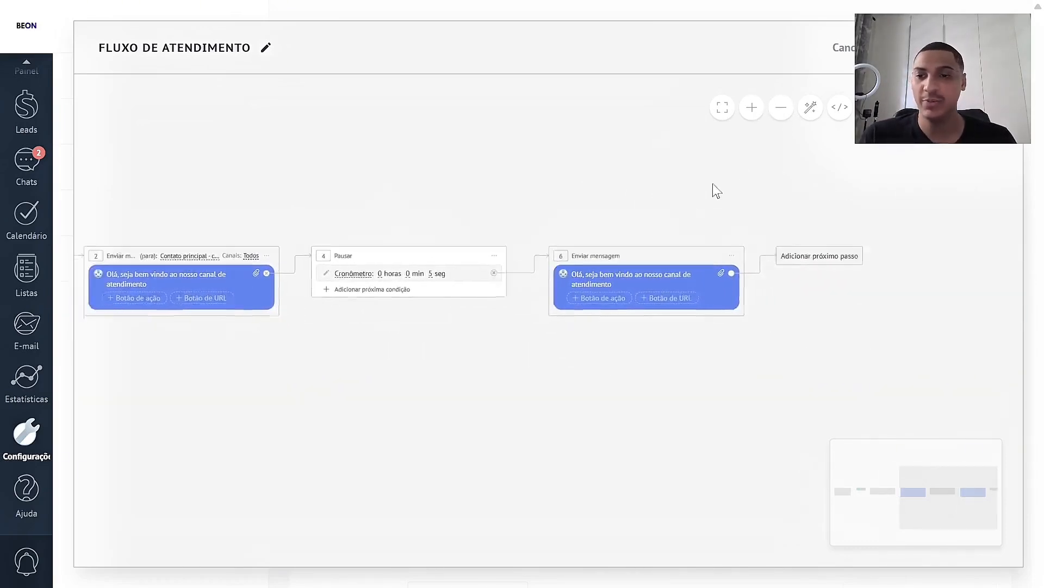
pyautogui.tripleClick(610, 270)
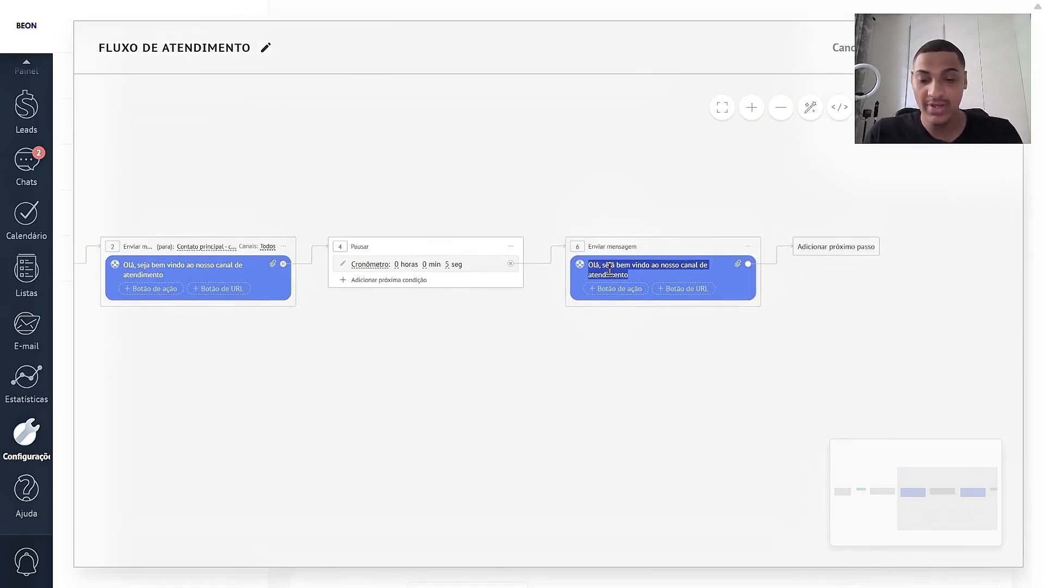
pyautogui.write('Sigite o n')
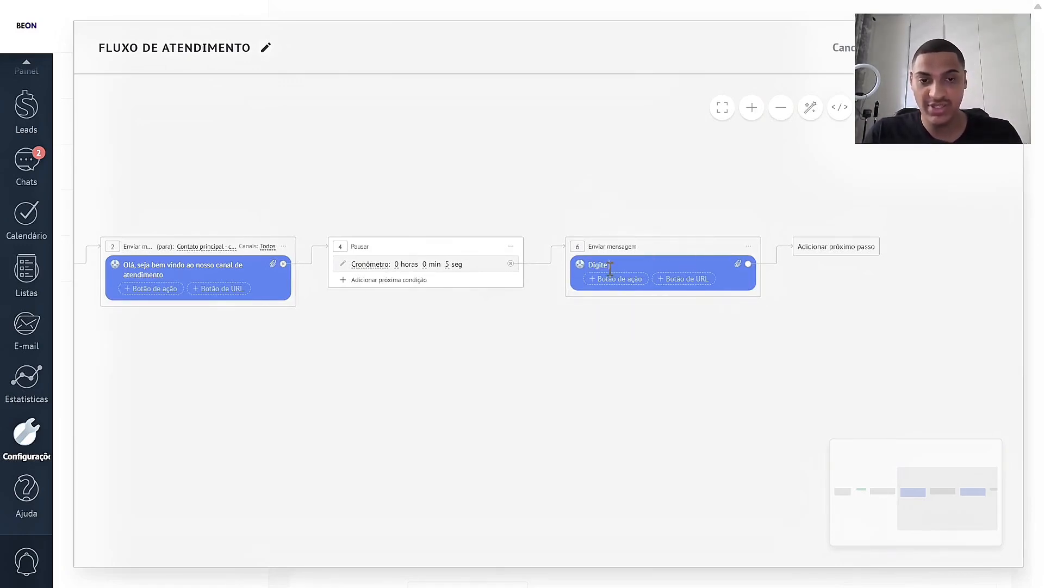
pyautogui.write('úmero do')
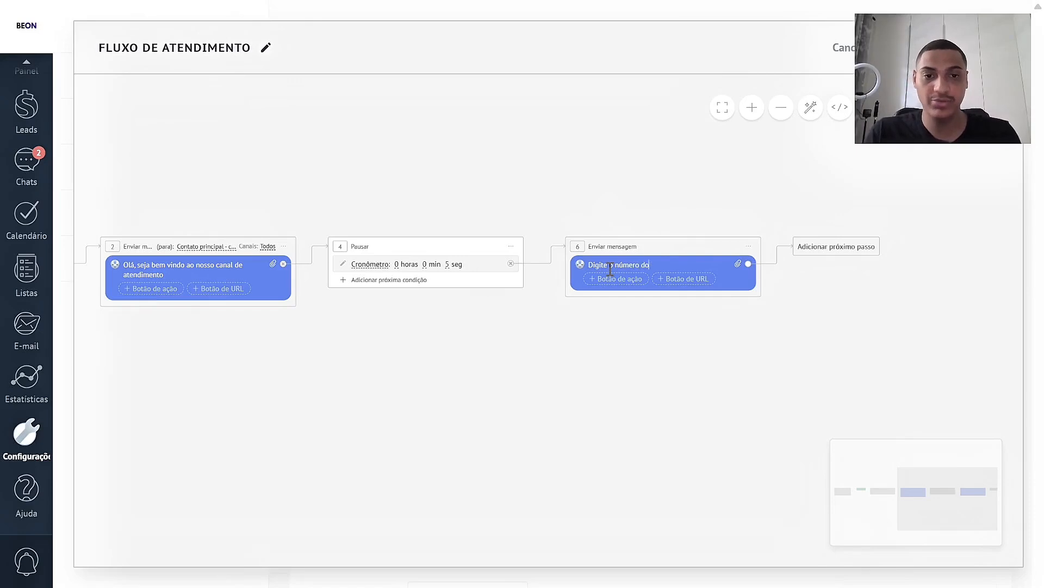
pyautogui.write(' seu atendiment')
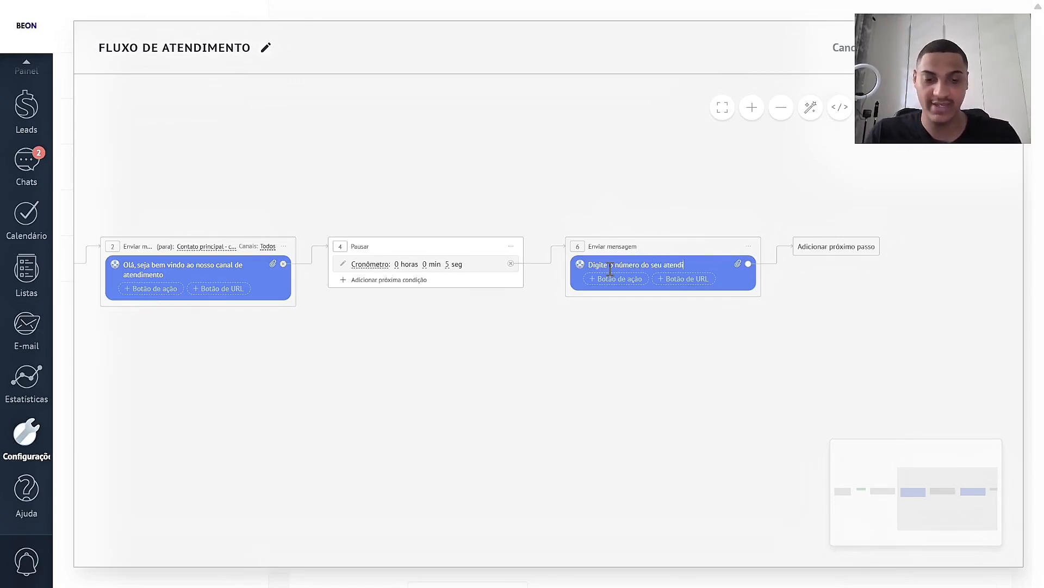
pyautogui.press('BackSpace')
pyautogui.press('BackSpace')
pyautogui.press('BackSpace')
pyautogui.press('BackSpace')
pyautogui.press('BackSpace')
pyautogui.press('BackSpace')
pyautogui.press('BackSpace')
pyautogui.press('BackSpace')
pyautogui.press('BackSpace')
pyautogui.press('BackSpace')
pyautogui.press('BackSpace')
pyautogui.press('BackSpace')
pyautogui.press('BackSpace')
pyautogui.press('BackSpace')
pyautogui.press('BackSpace')
pyautogui.press('BackSpace')
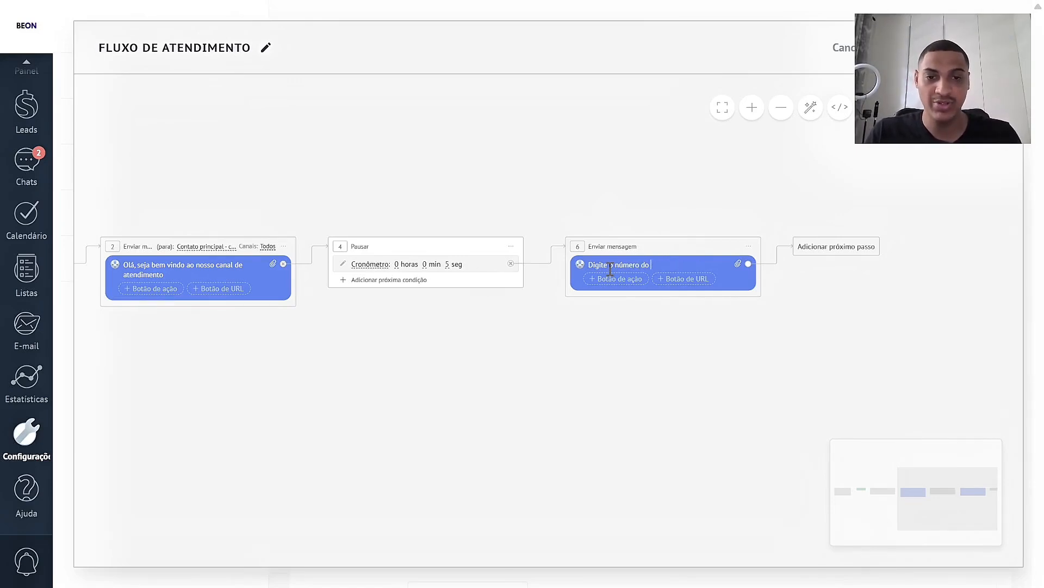
pyautogui.write('a fu')
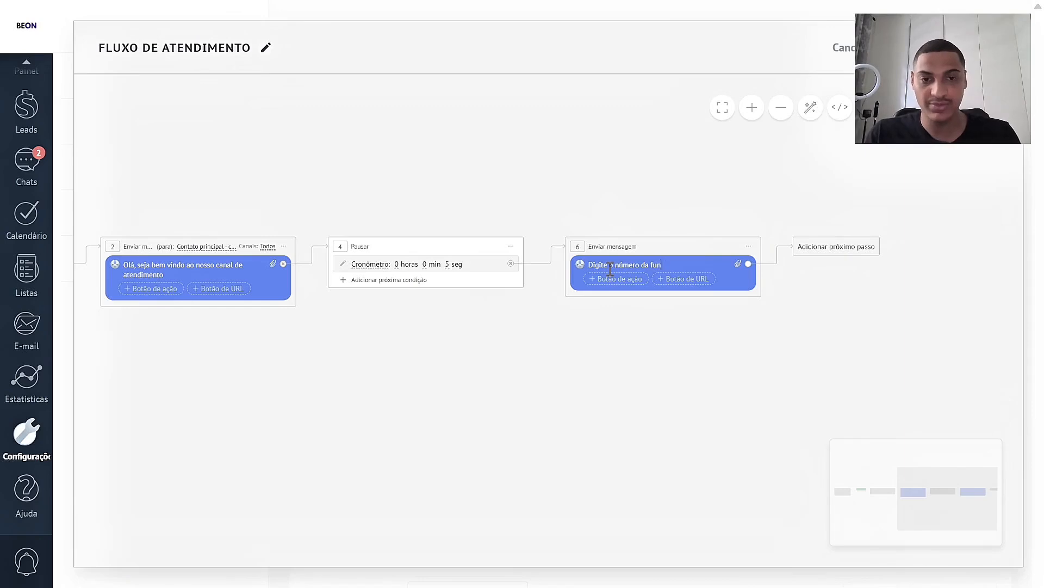
pyautogui.press('BackSpace')
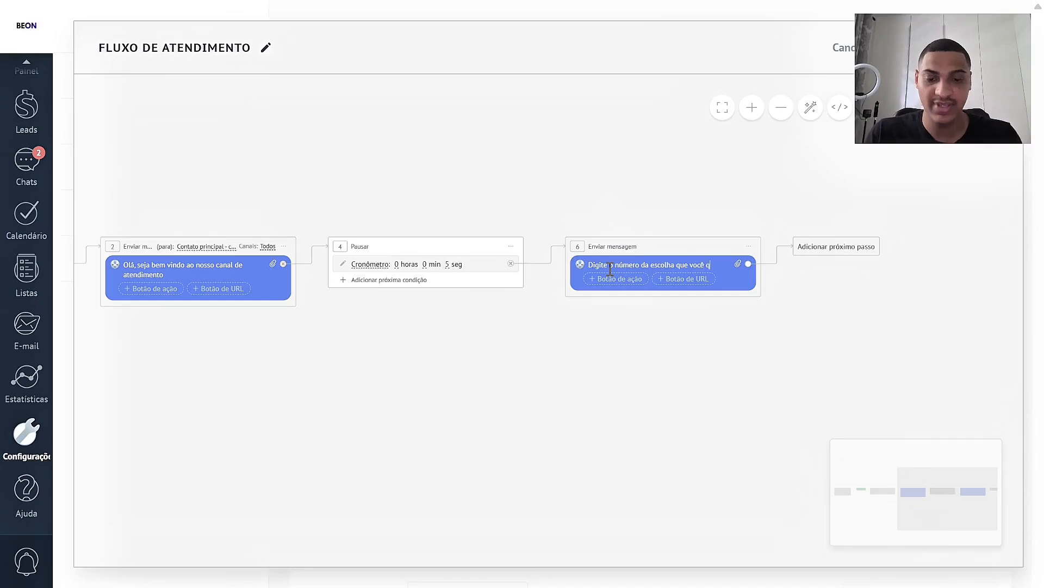
pyautogui.press('Return')
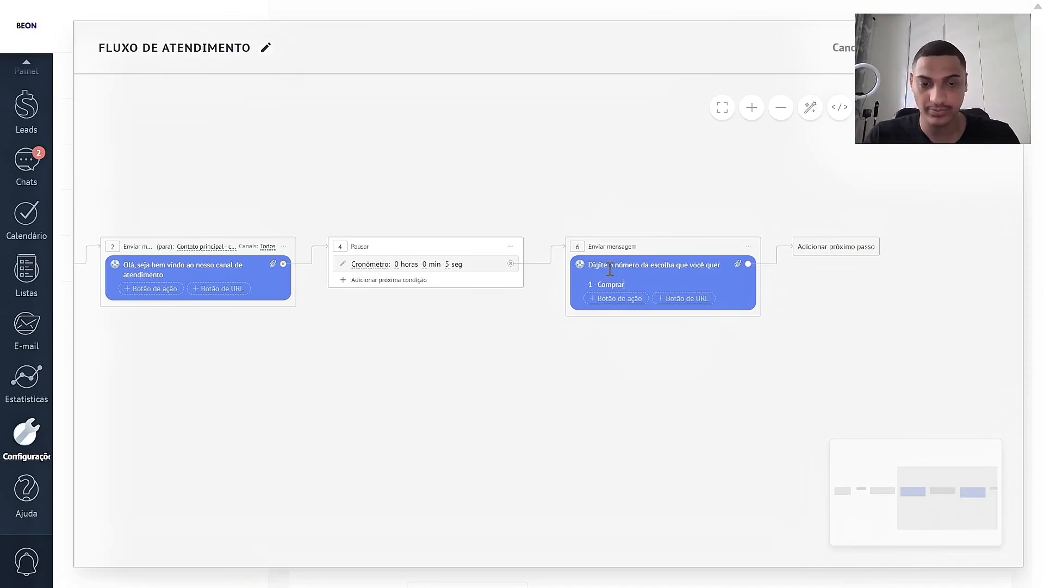
pyautogui.press('Return')
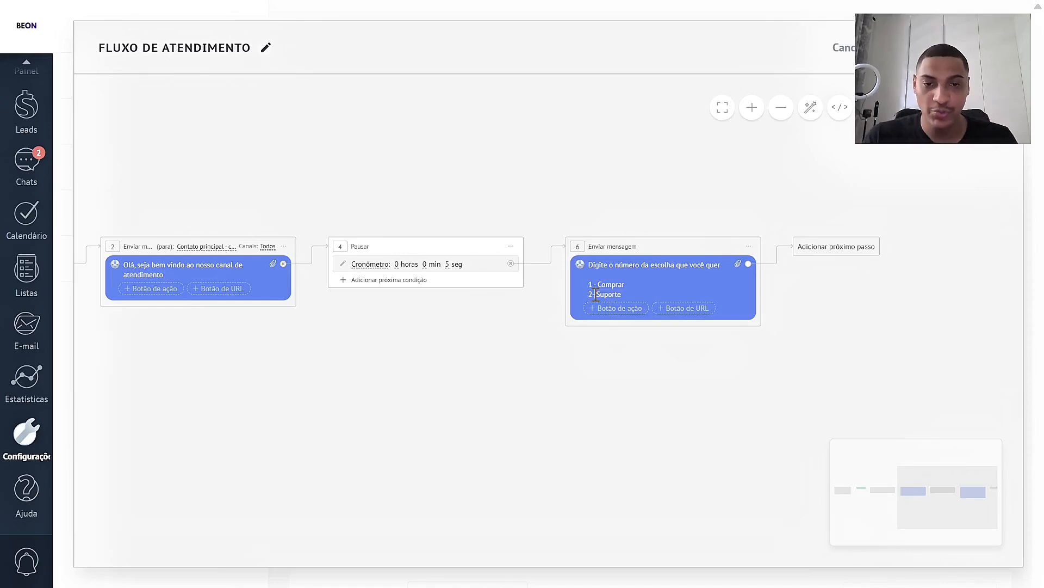
pyautogui.click(595, 294)
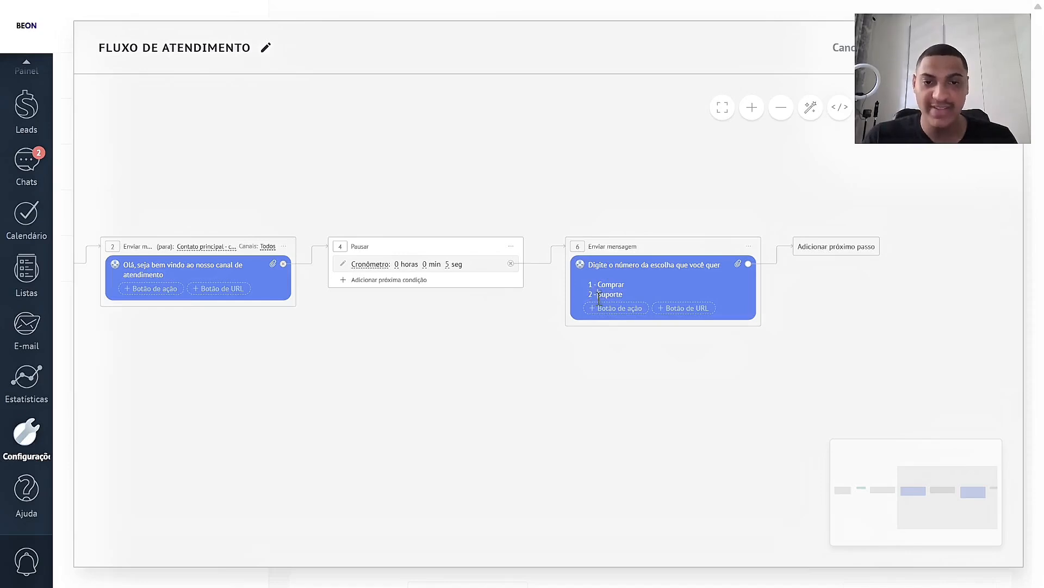
# Review the flow from the bot's start through both pauses to the numbered options in the menu message.
pyautogui.hscroll(-10, 603, 348)
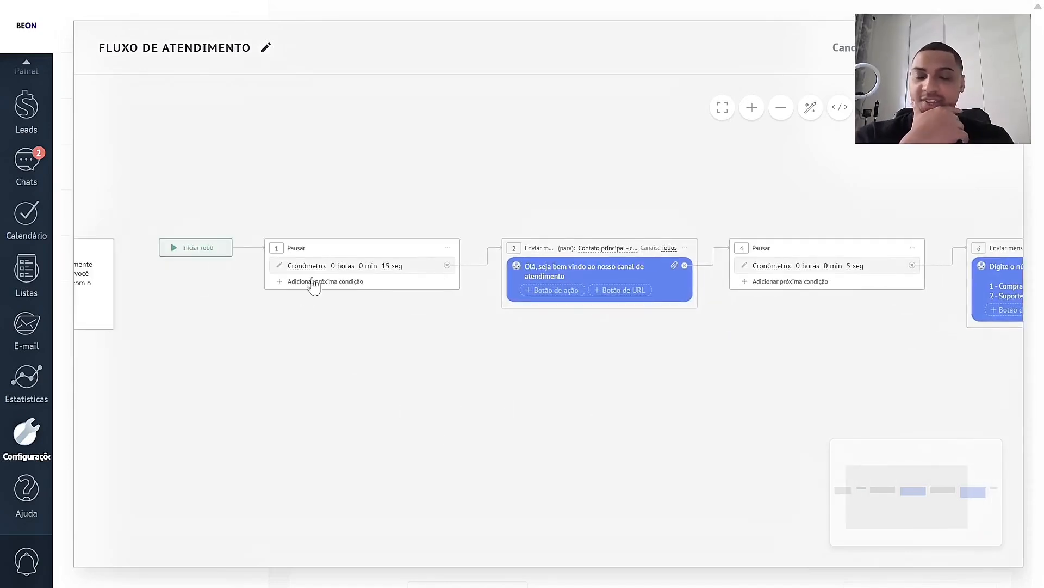
pyautogui.moveTo(805, 459); pyautogui.dragTo(852, 464)
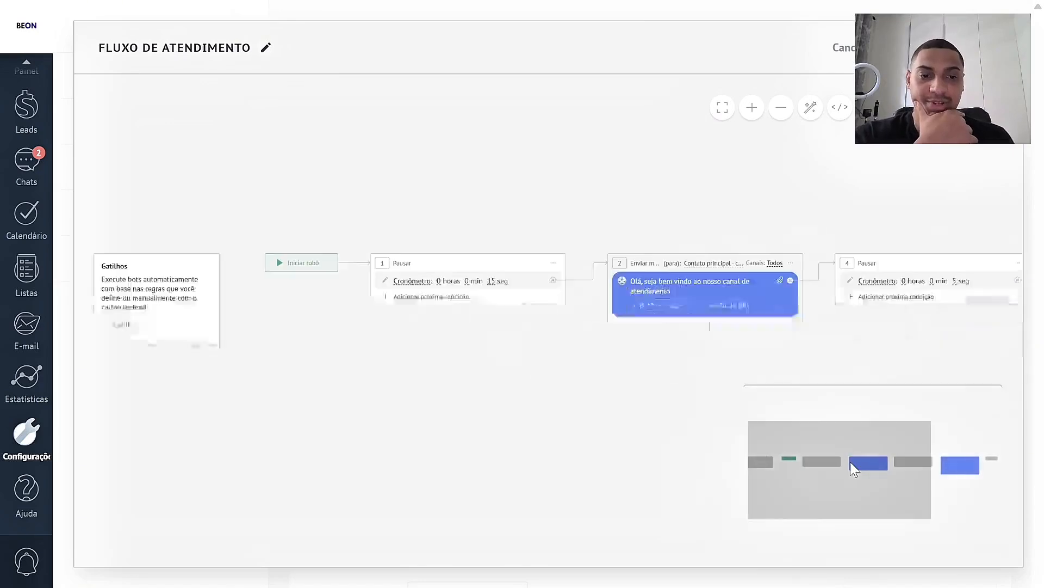
pyautogui.moveTo(699, 371); pyautogui.dragTo(402, 370)
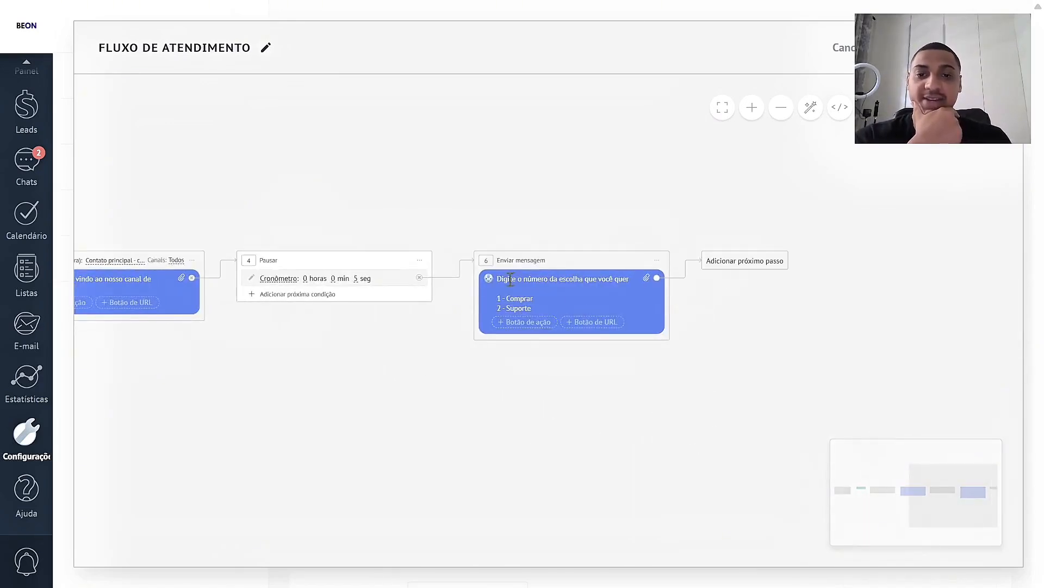
pyautogui.tripleClick(532, 305)
pyautogui.click(536, 305)
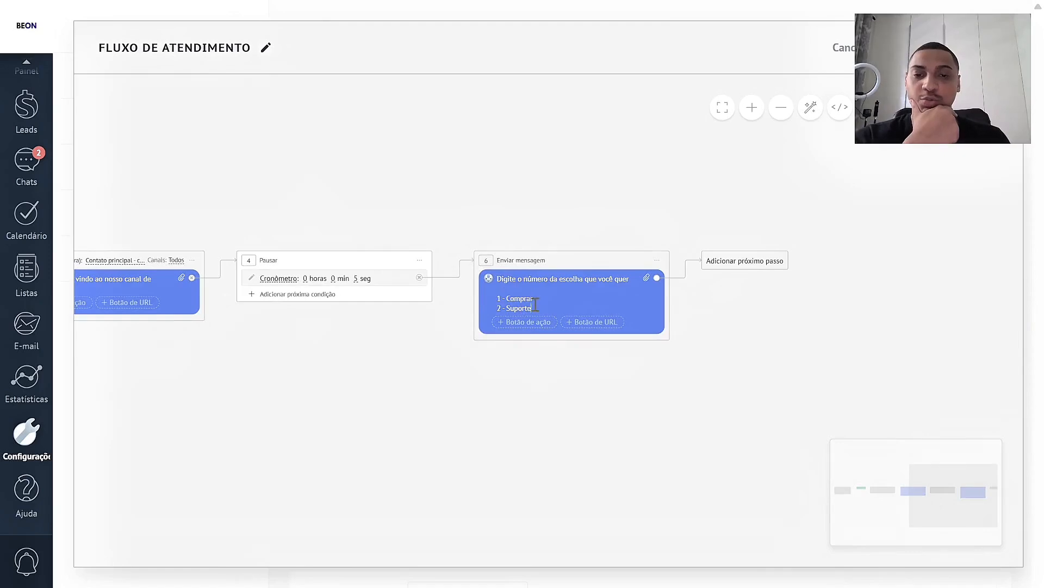
pyautogui.click(463, 342)
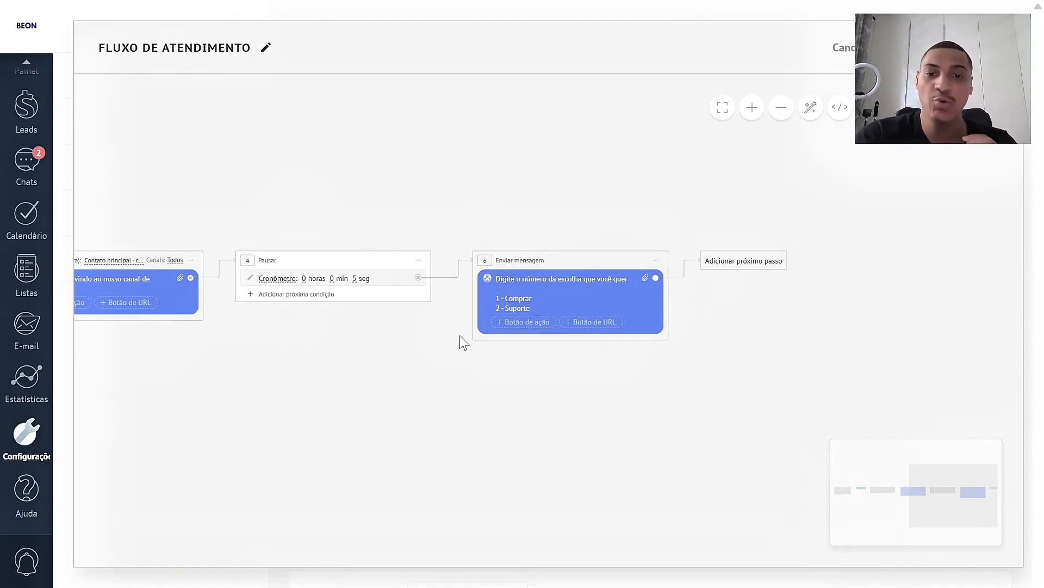
pyautogui.moveTo(539, 298); pyautogui.dragTo(490, 309)
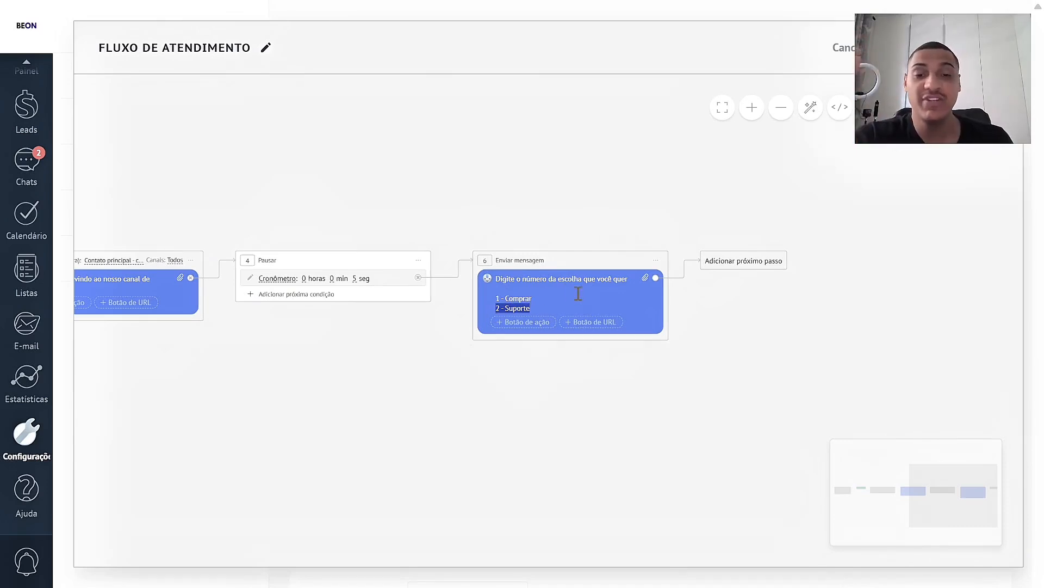
pyautogui.tripleClick(534, 298)
pyautogui.click(520, 282)
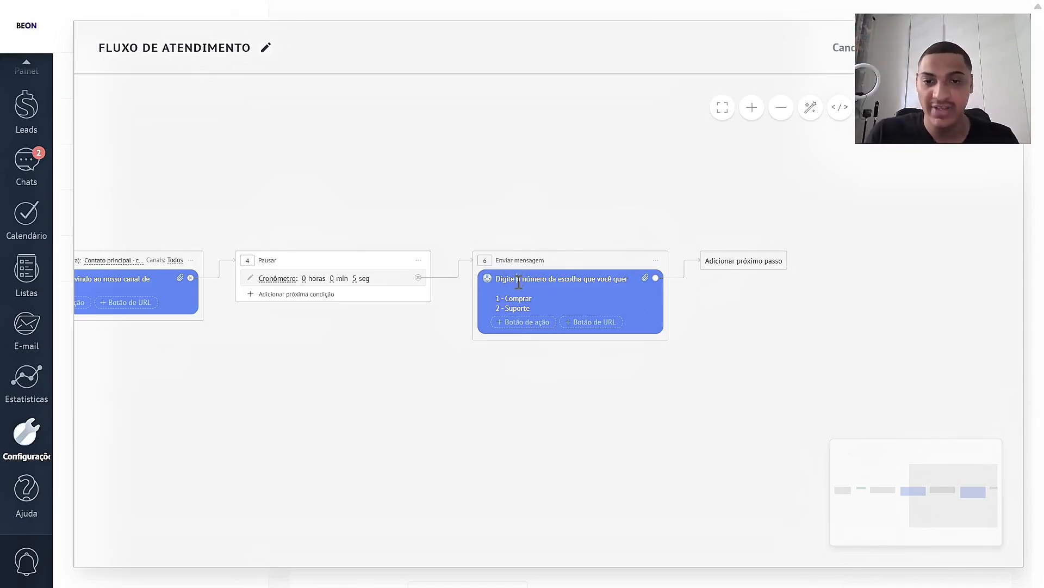
# Duplicate the numbered menu message, change the copy's text to "Escolha a opção" and place it further below the original.
pyautogui.click(656, 260)
pyautogui.click(678, 303)
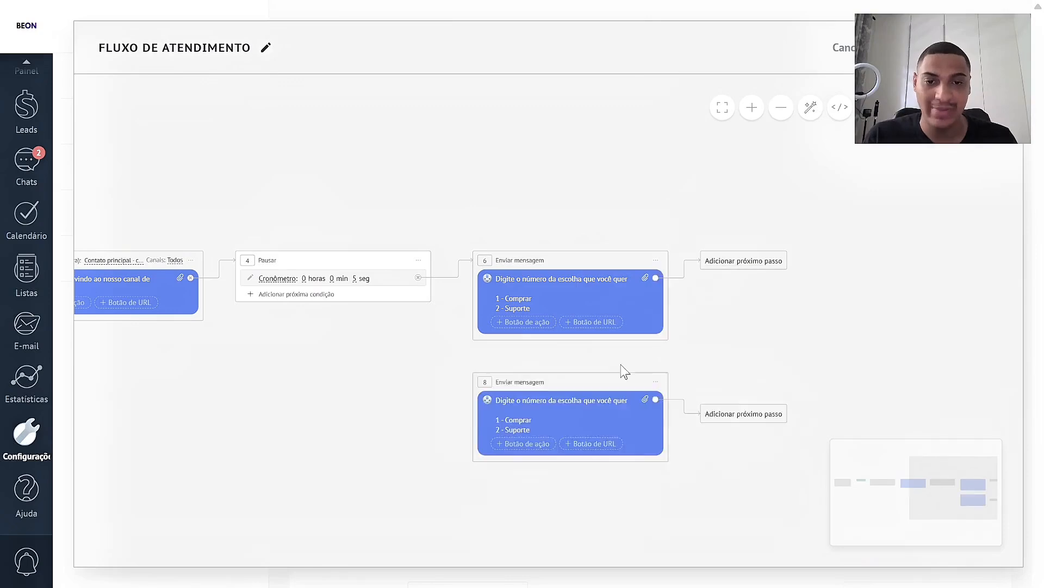
pyautogui.click(552, 401)
pyautogui.hotkey('ctrl', 'a')
pyautogui.write('E')
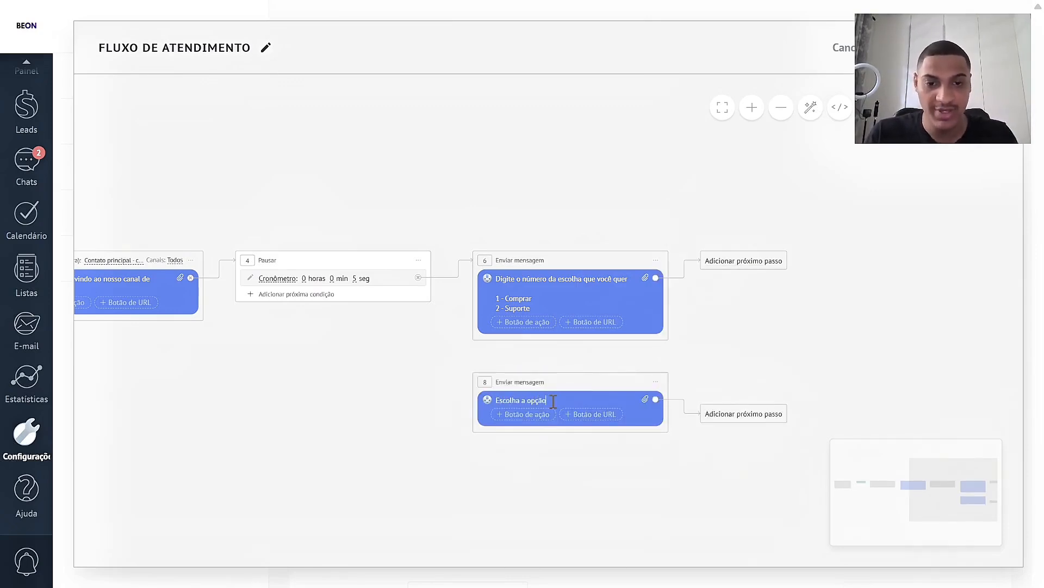
pyautogui.moveTo(535, 390); pyautogui.dragTo(553, 417)
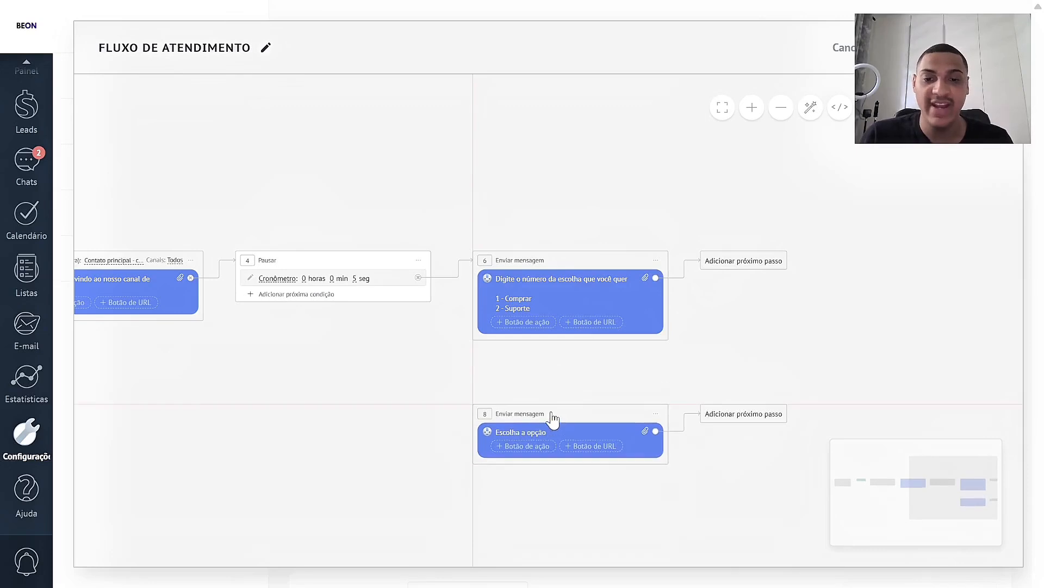
# Add action buttons "1" and "2" to the numbered menu message and move button 1's next-step placeholder higher.
pyautogui.click(526, 323)
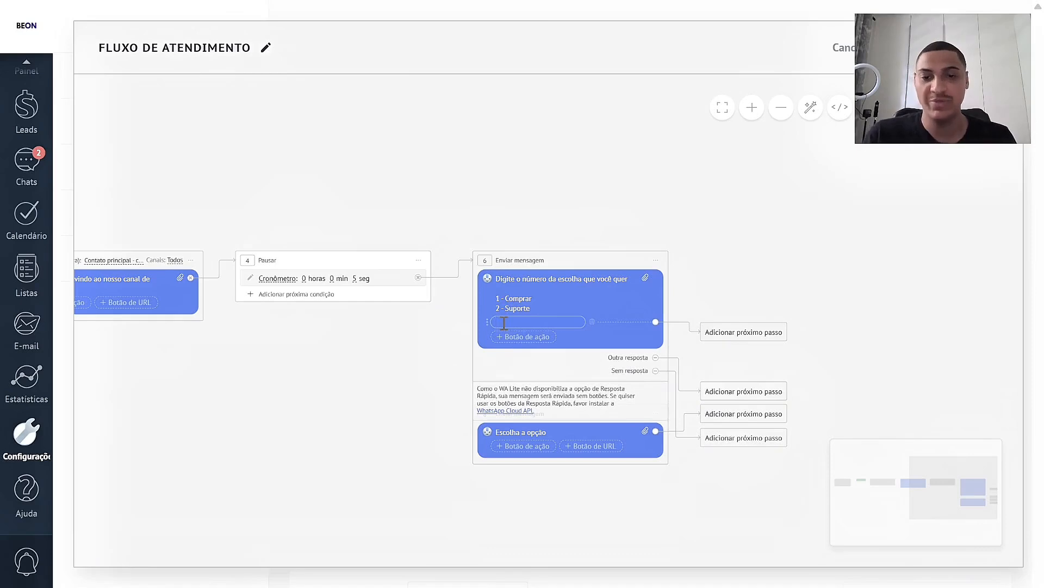
pyautogui.write('1')
pyautogui.click(531, 336)
pyautogui.write('2')
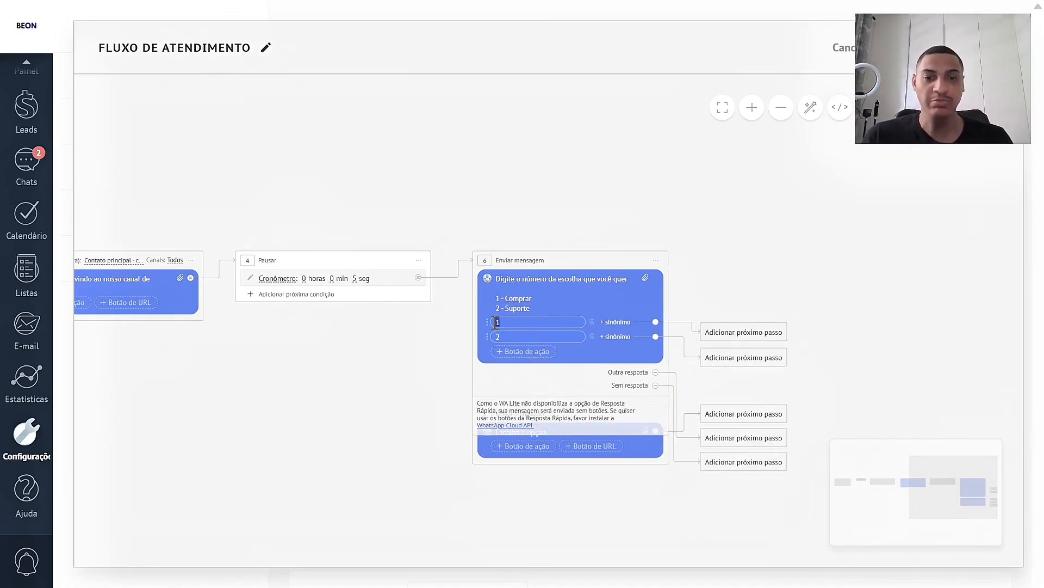
pyautogui.moveTo(711, 329); pyautogui.dragTo(709, 249)
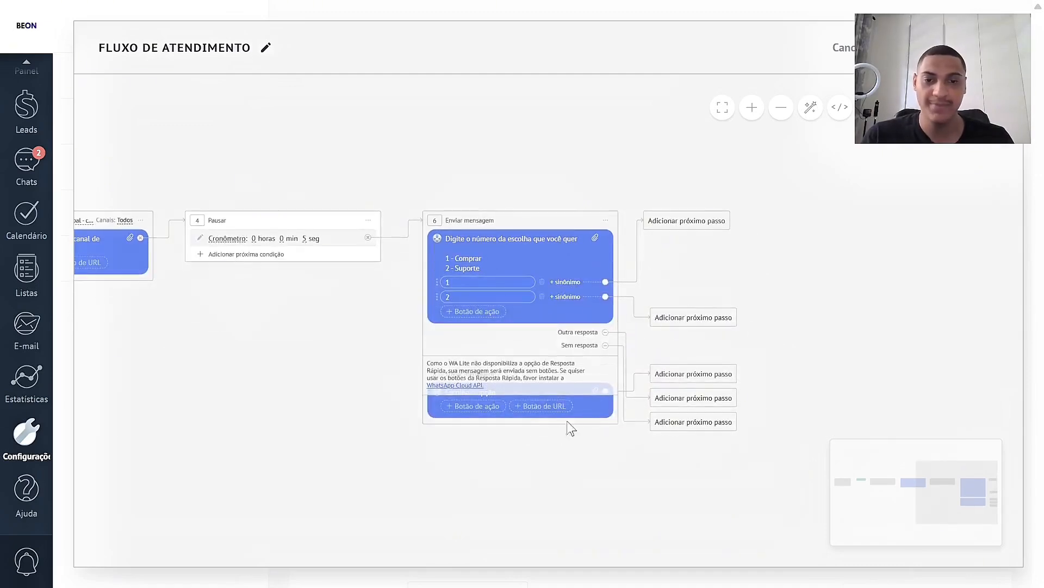
# Delete the "Escolha a opção" message overlapping the numbered menu message.
pyautogui.click(605, 374)
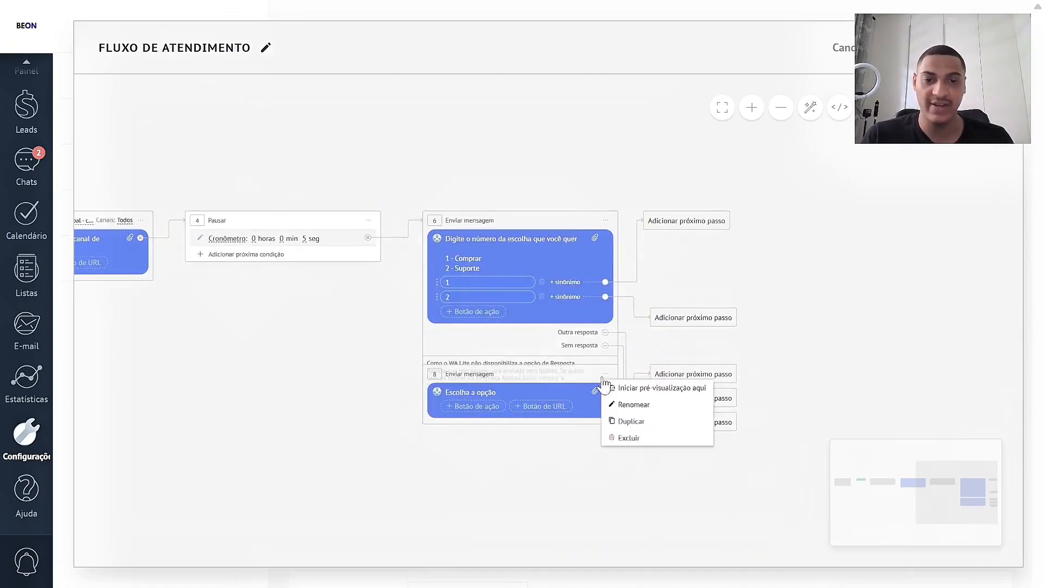
pyautogui.click(538, 381)
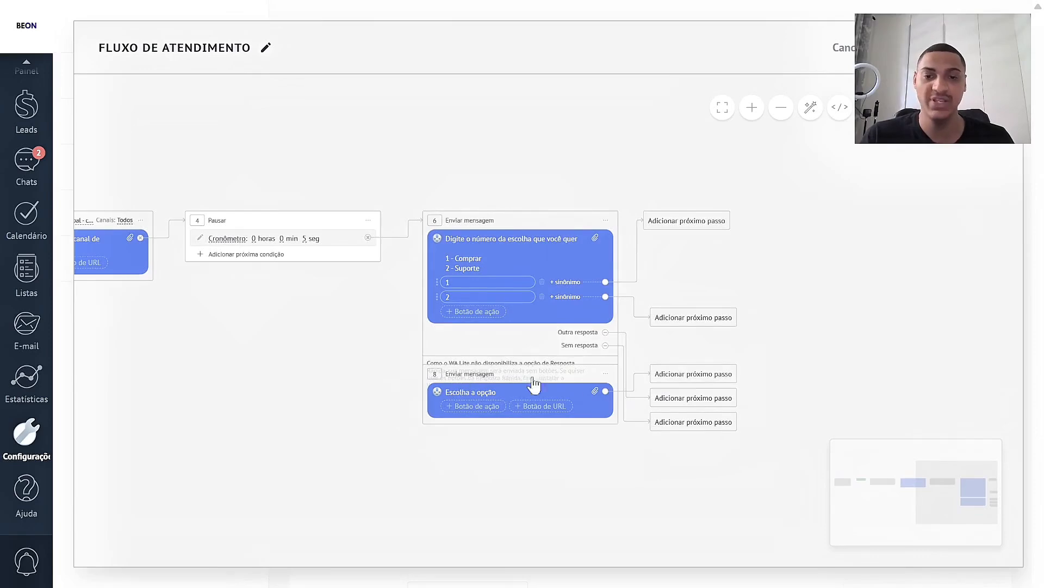
pyautogui.click(603, 374)
pyautogui.click(626, 438)
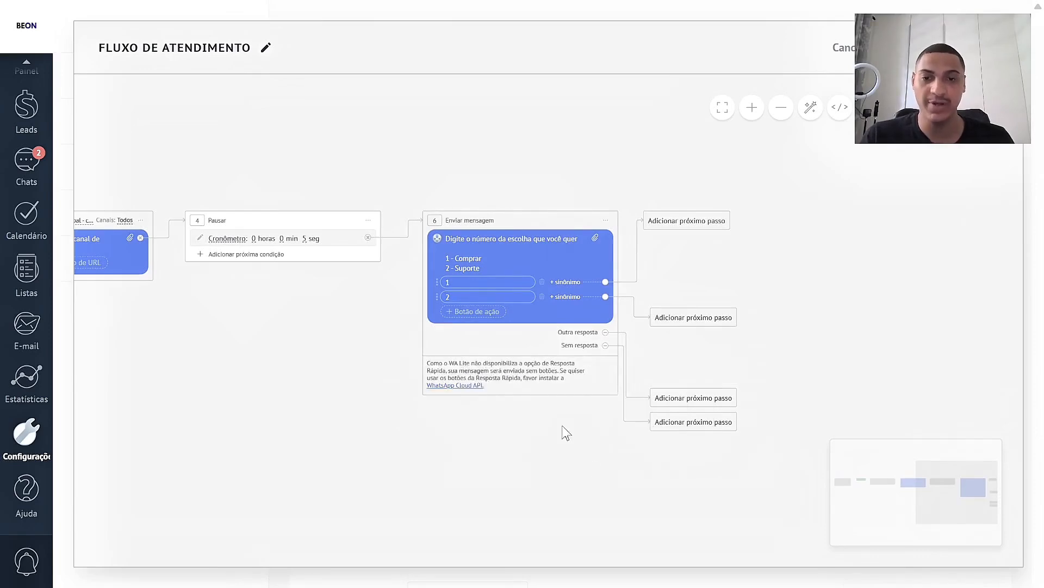
# Spread out the numbered menu's next-step placeholders, raising those for button 2 and "Outra resposta" and lowering the one for "Sem resposta".
pyautogui.click(461, 327)
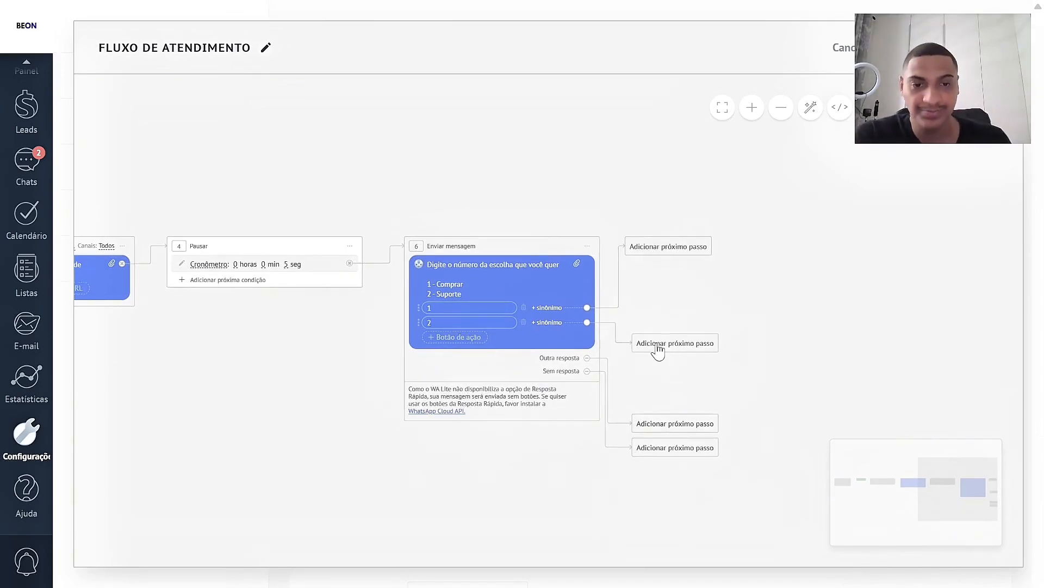
pyautogui.moveTo(755, 343); pyautogui.dragTo(732, 308)
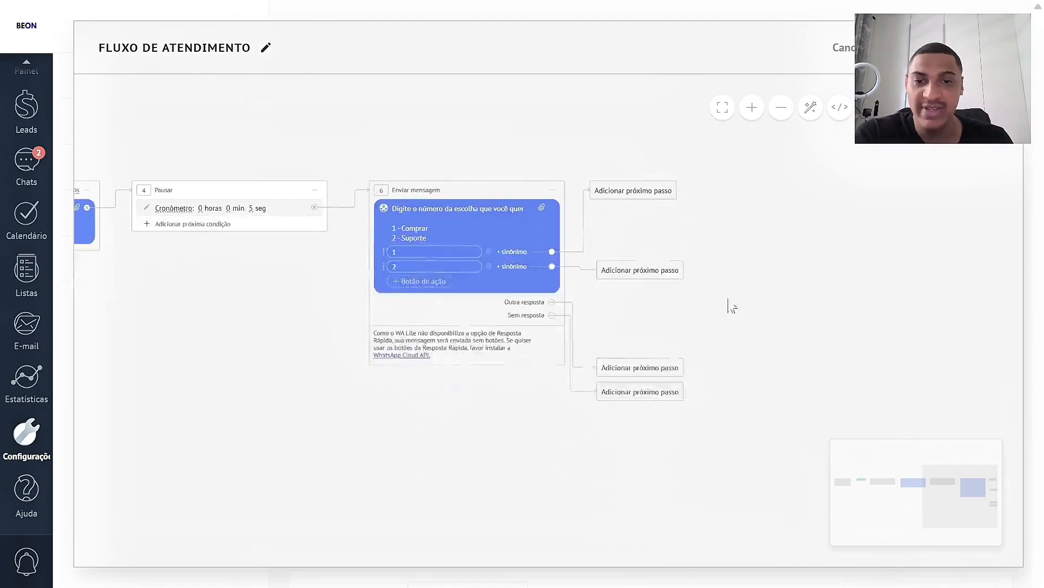
pyautogui.moveTo(647, 375); pyautogui.dragTo(643, 314)
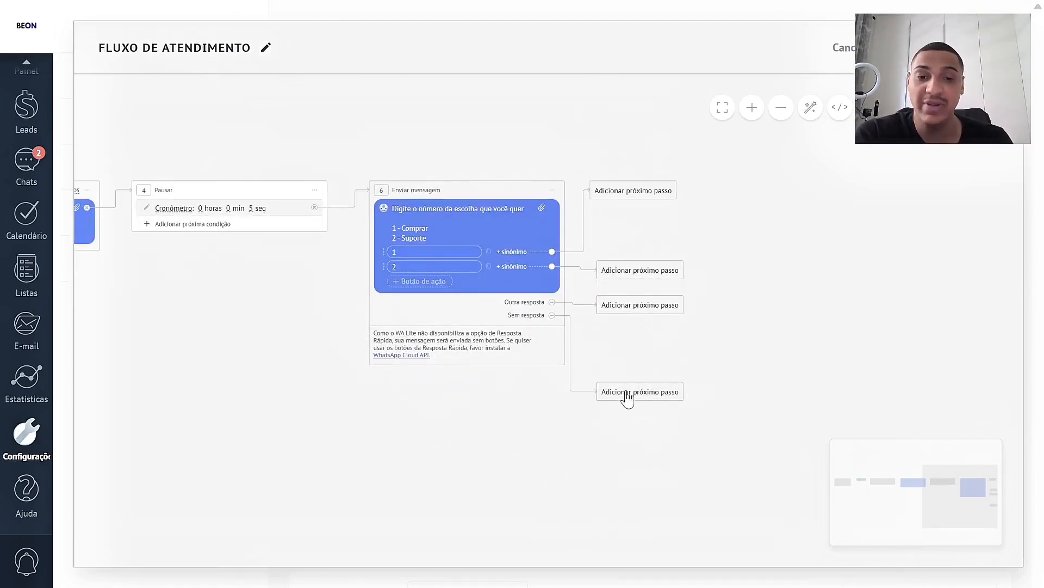
pyautogui.moveTo(625, 396); pyautogui.dragTo(620, 422)
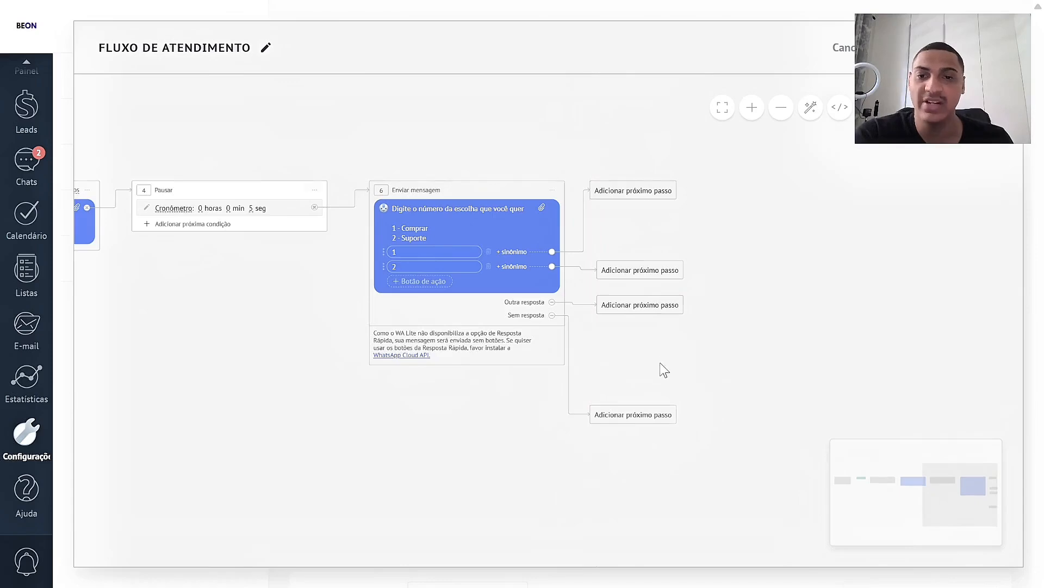
# Add the synonym "Comprar" to button 1 and "Suporte" to button 2 in the numbered menu message.
pyautogui.moveTo(841, 445); pyautogui.dragTo(748, 312)
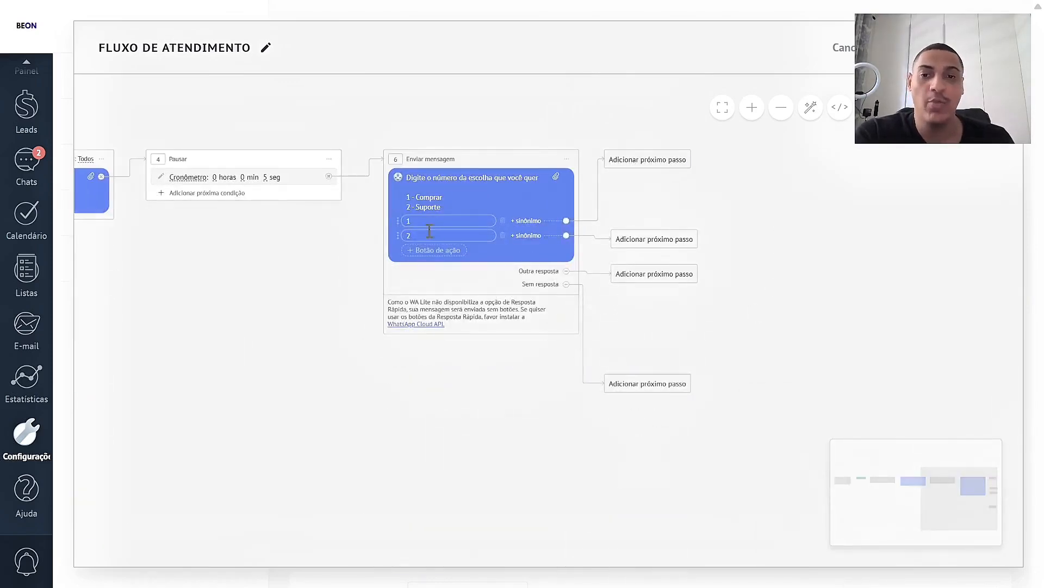
pyautogui.doubleClick(413, 221)
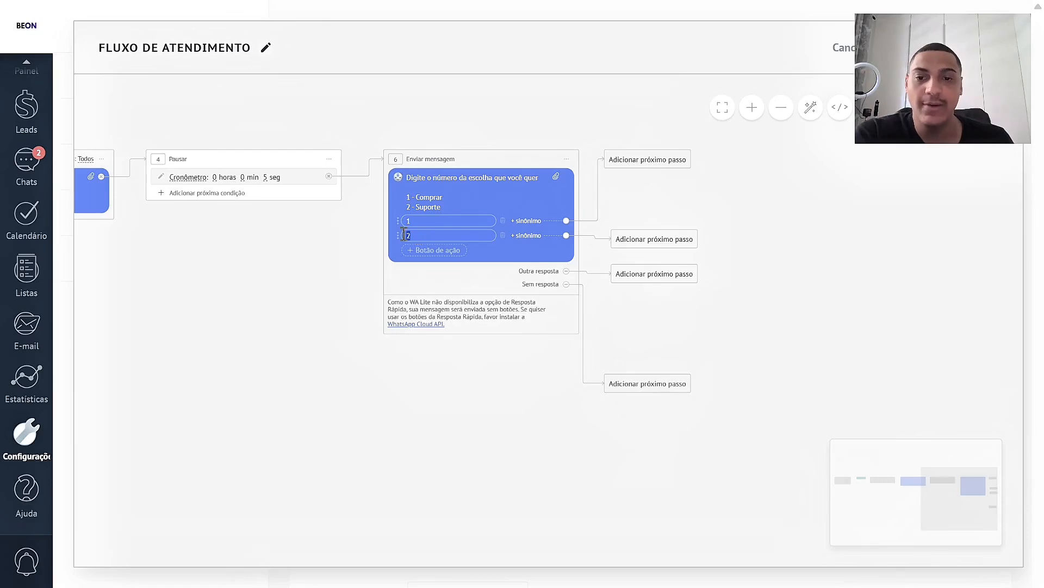
pyautogui.doubleClick(417, 235)
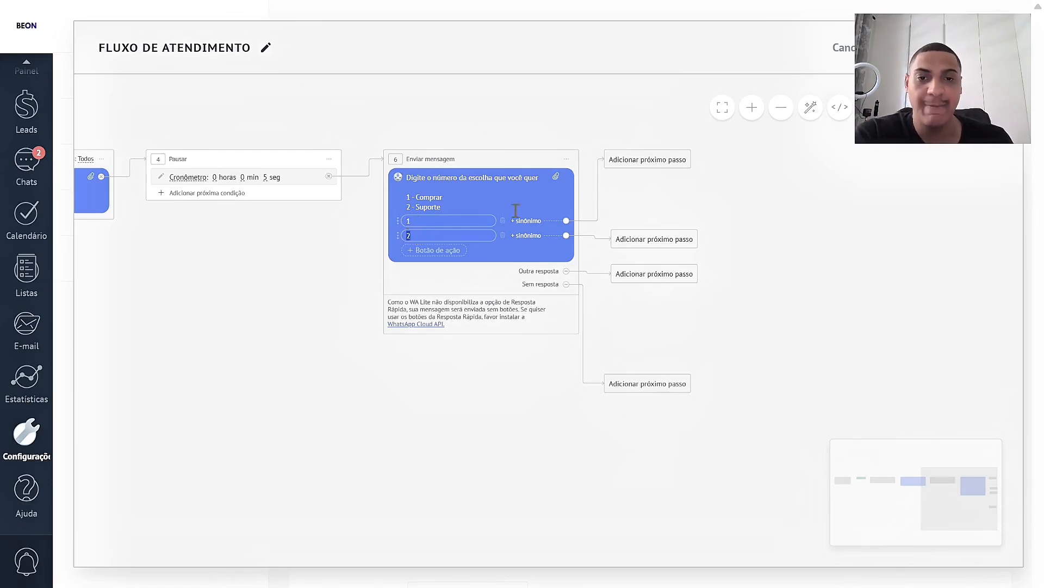
pyautogui.click(532, 223)
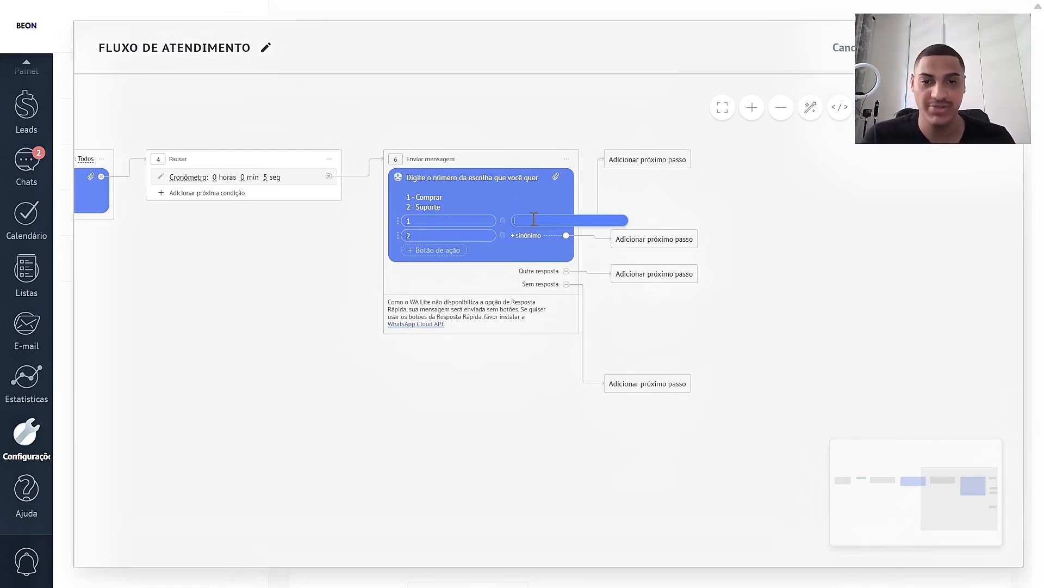
pyautogui.write('Comprar')
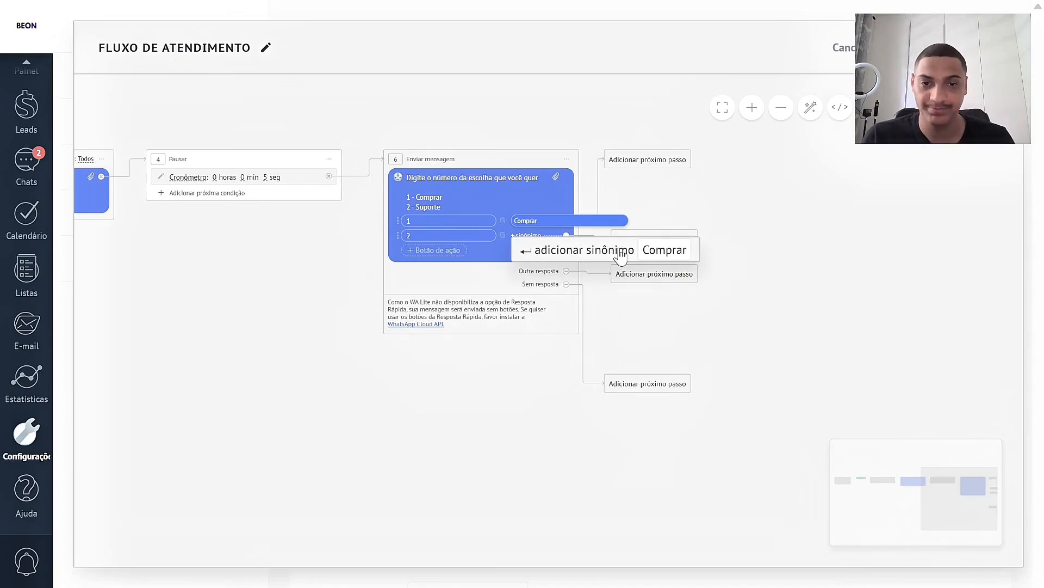
pyautogui.press('Return')
pyautogui.click(532, 235)
pyautogui.write('Suporte')
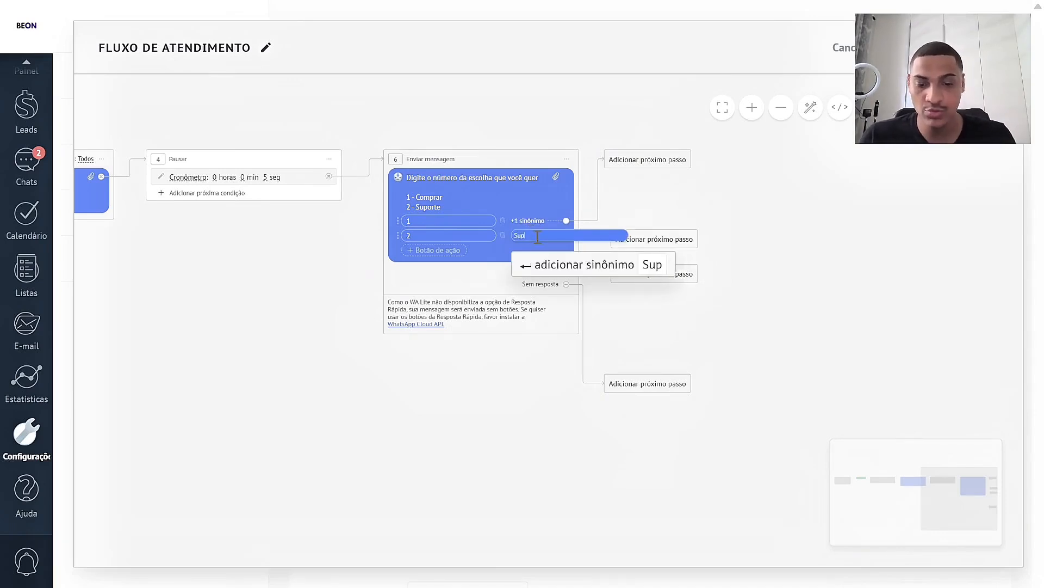
pyautogui.click(579, 266)
pyautogui.click(767, 299)
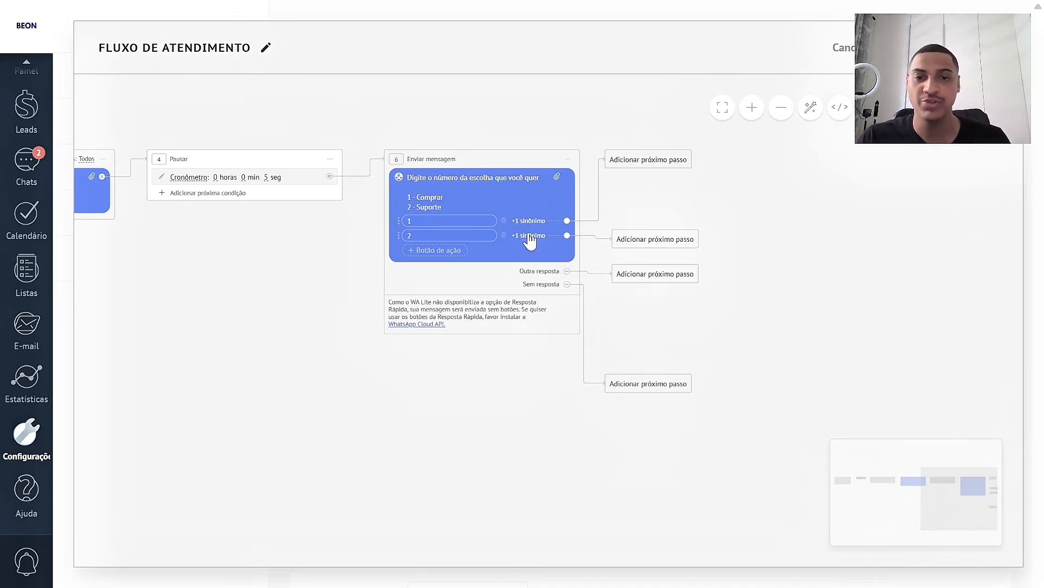
# Duplicate the numbered menu message, place the copy well below the original and line up its next-step placeholders beside it.
pyautogui.click(567, 159)
pyautogui.click(590, 206)
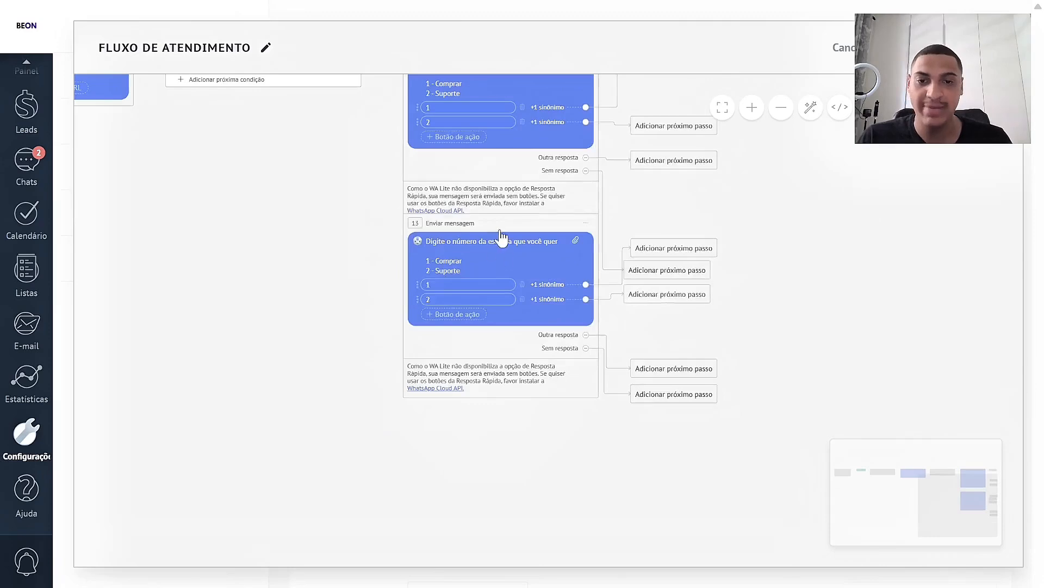
pyautogui.moveTo(501, 240); pyautogui.dragTo(481, 372)
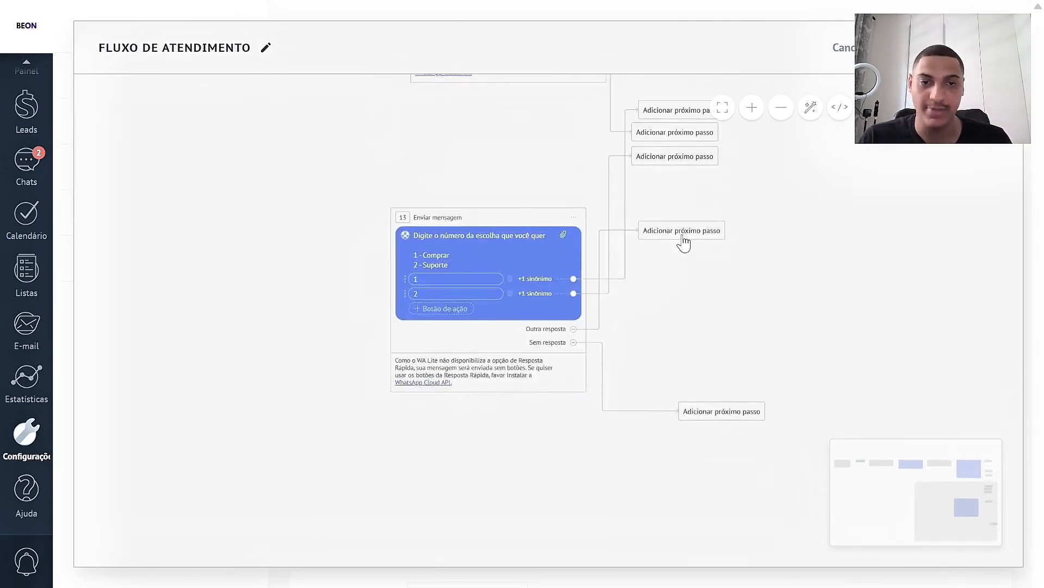
pyautogui.moveTo(683, 240); pyautogui.dragTo(704, 366)
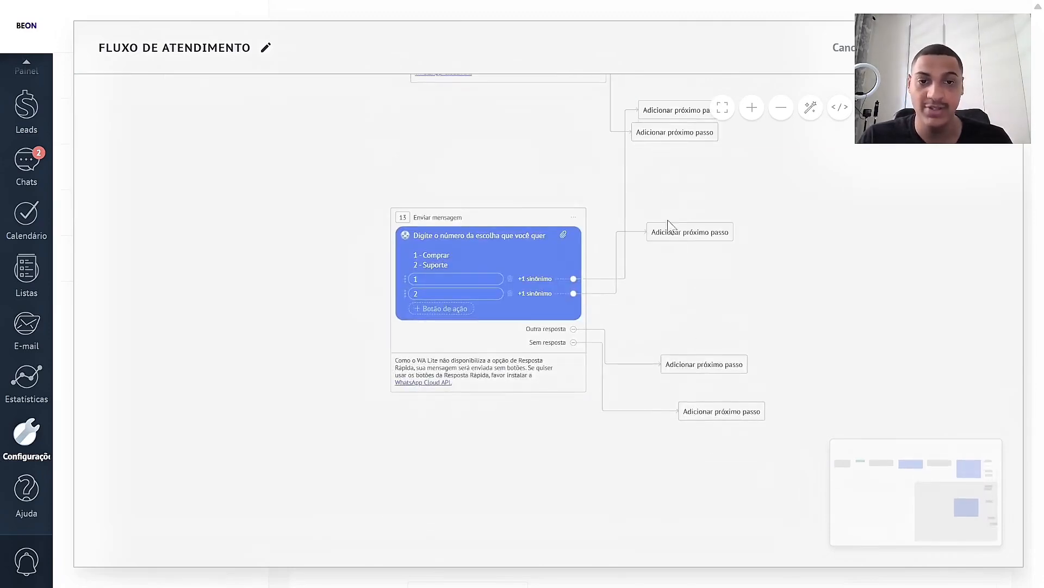
pyautogui.moveTo(670, 227); pyautogui.dragTo(702, 325)
pyautogui.moveTo(665, 141); pyautogui.dragTo(711, 274)
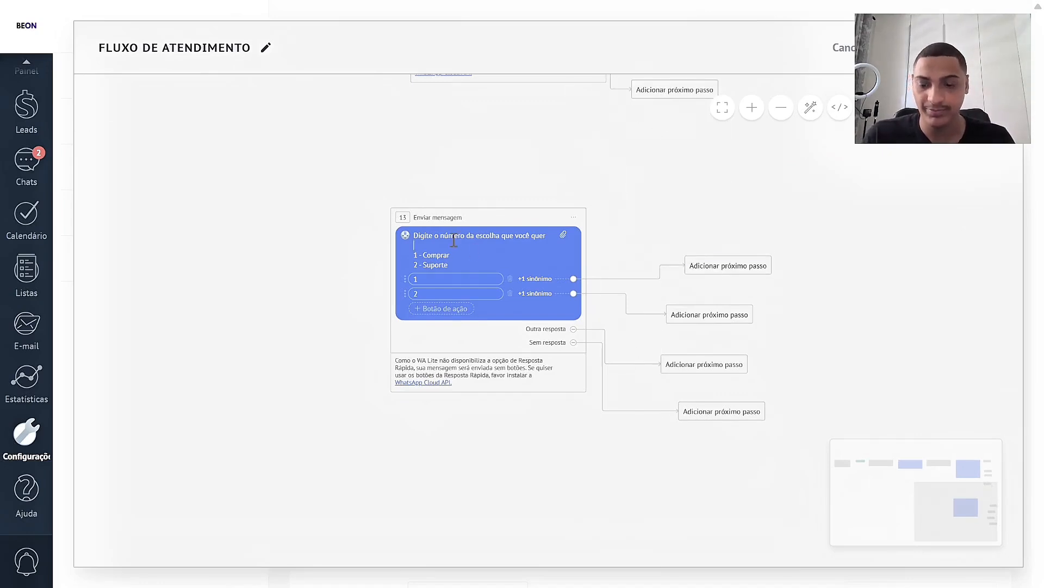
# Change the duplicated message's text to "Escolha a Opção" and relabel its buttons "Comprar" and "Suporte".
pyautogui.hotkey('ctrl', 'a')
pyautogui.write('Es')
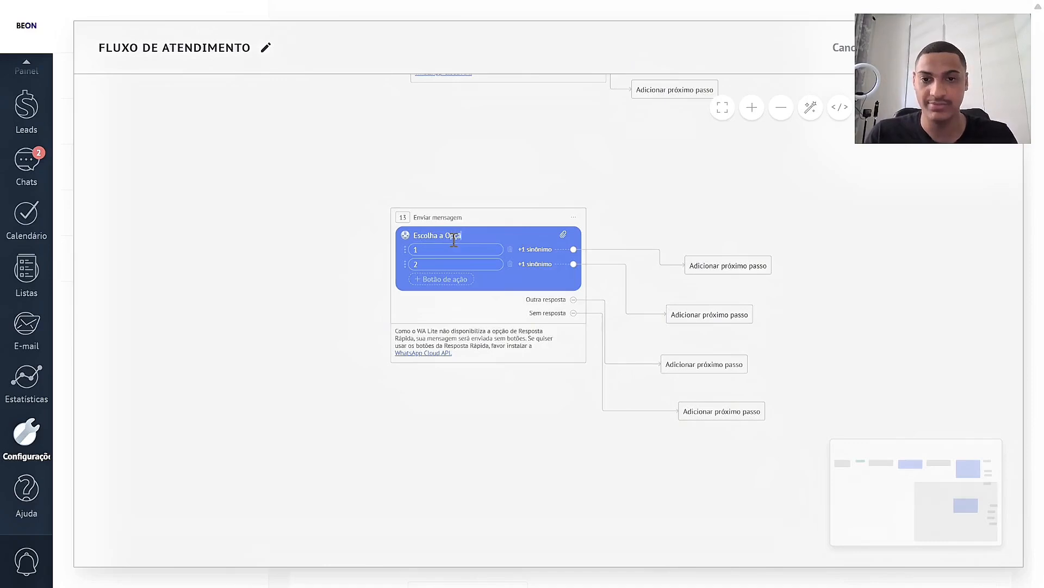
pyautogui.press('BackSpace')
pyautogui.write('Conp')
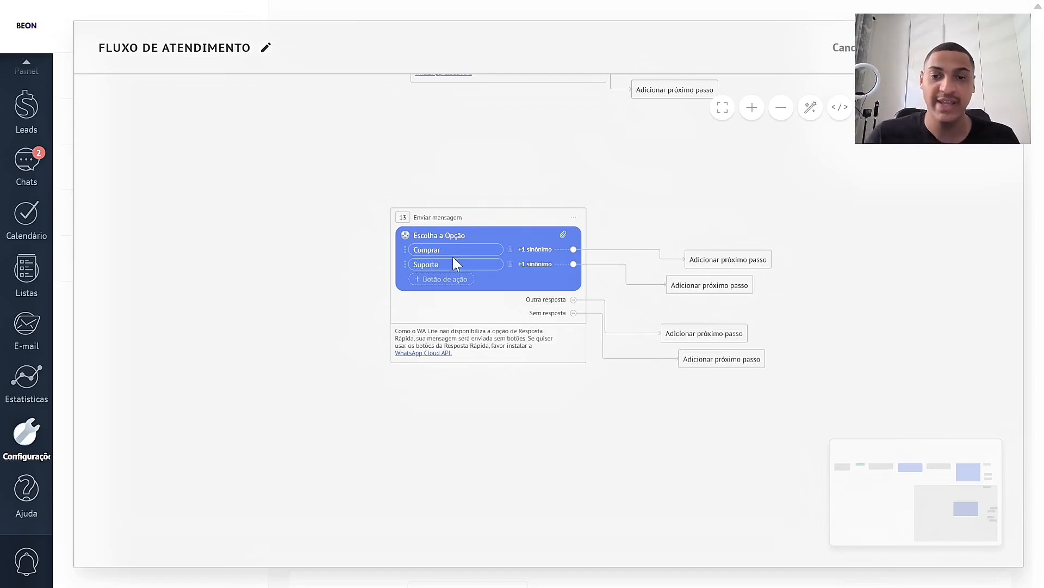
pyautogui.moveTo(536, 162); pyautogui.dragTo(529, 279)
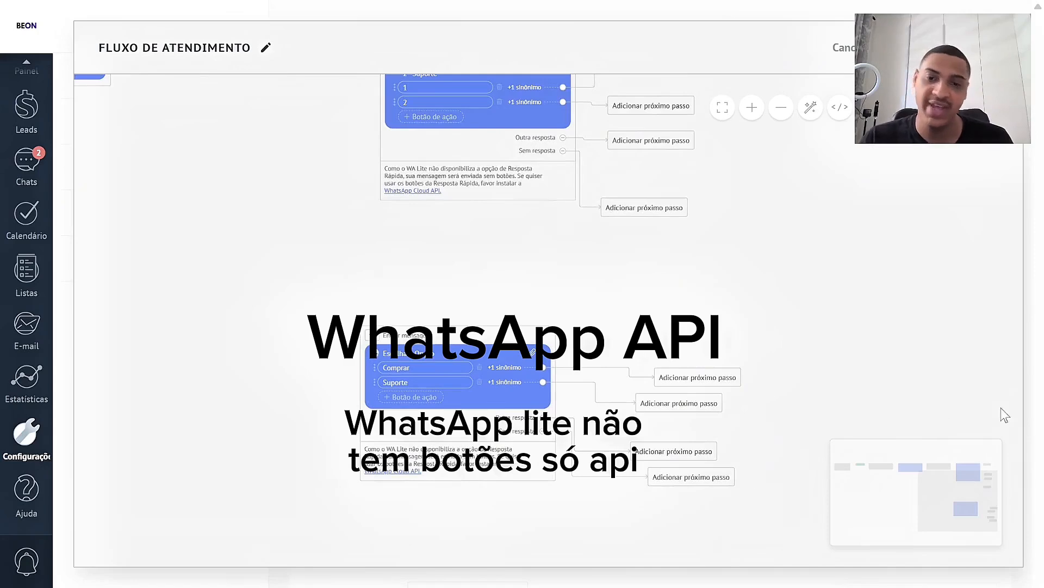
# Delete the "Escolha a Opção" message block with the Comprar and Suporte options.
pyautogui.click(546, 336)
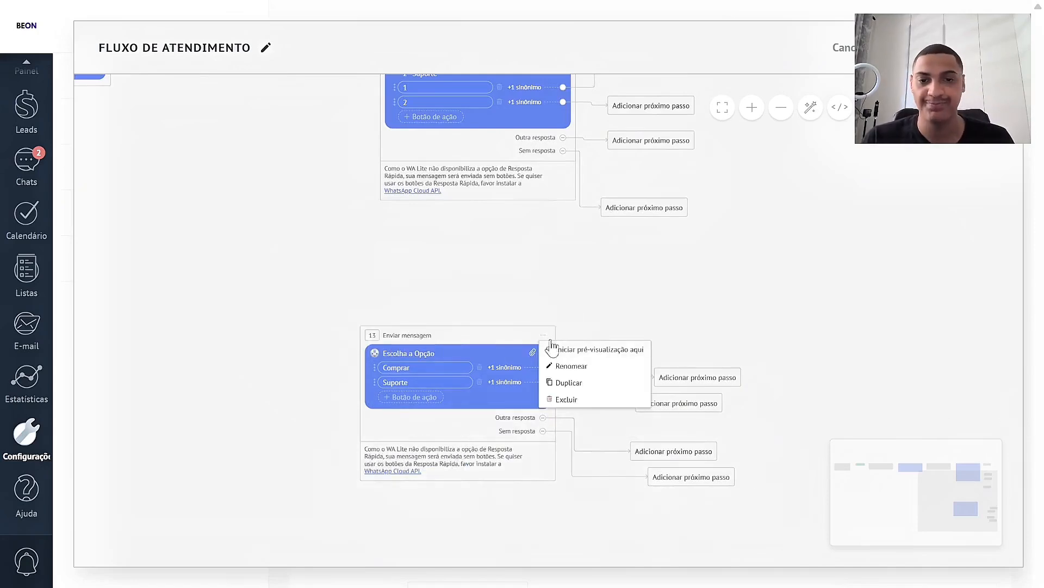
pyautogui.click(568, 398)
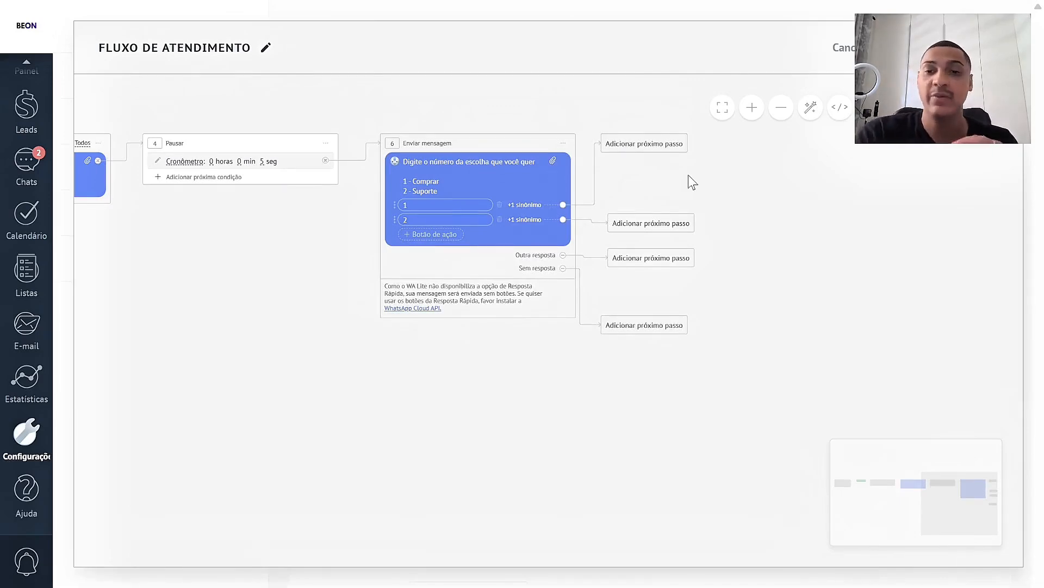
# Duplicate the welcome message block and connect the copy to option 1 of the number-choice message.
pyautogui.moveTo(197, 262); pyautogui.dragTo(462, 261)
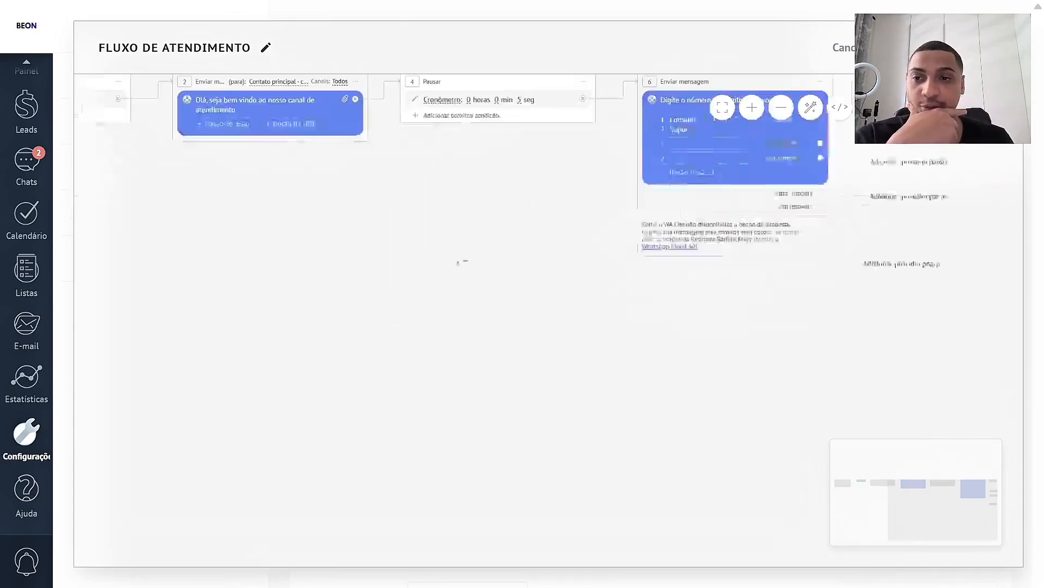
pyautogui.click(459, 147)
pyautogui.click(487, 193)
pyautogui.moveTo(607, 284); pyautogui.dragTo(305, 373)
pyautogui.moveTo(194, 331); pyautogui.dragTo(796, 225)
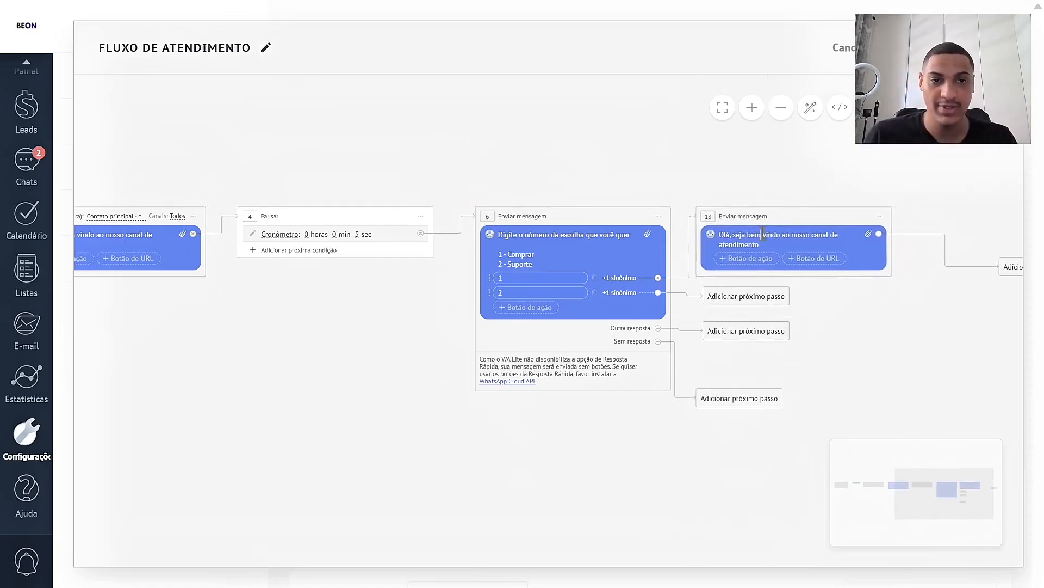
# Replace the copied message's text with "Perfeito" followed by the Contato: Primeiro nome placeholder.
pyautogui.tripleClick(763, 233)
pyautogui.write('Per')
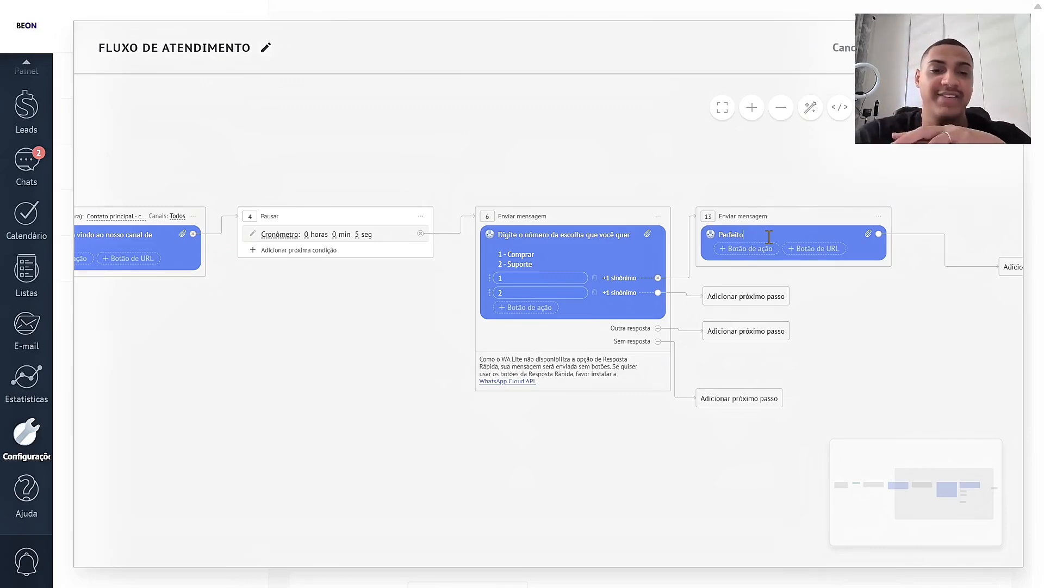
pyautogui.write('feito {')
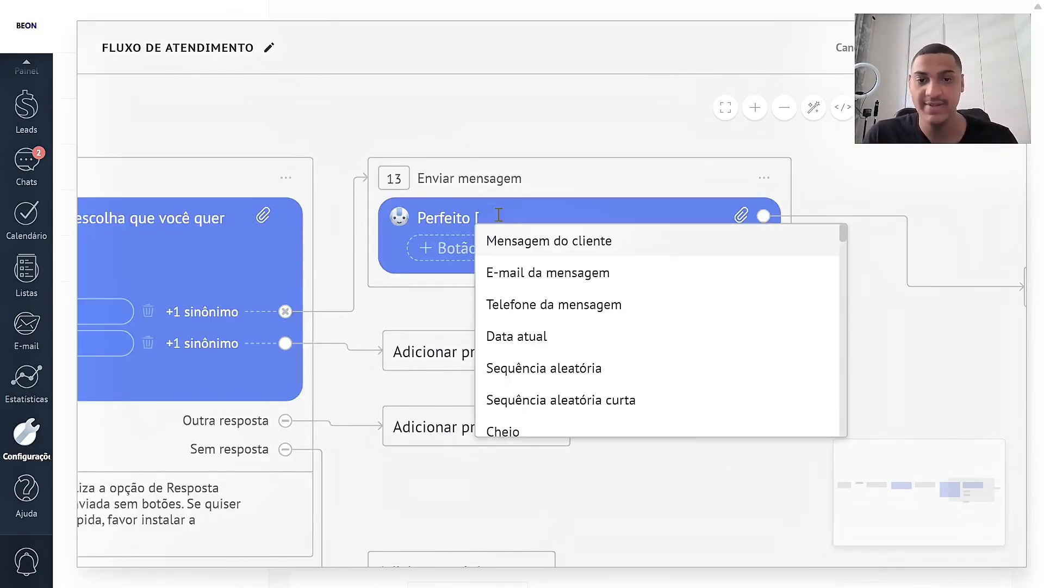
pyautogui.scroll(-4, 562, 256)
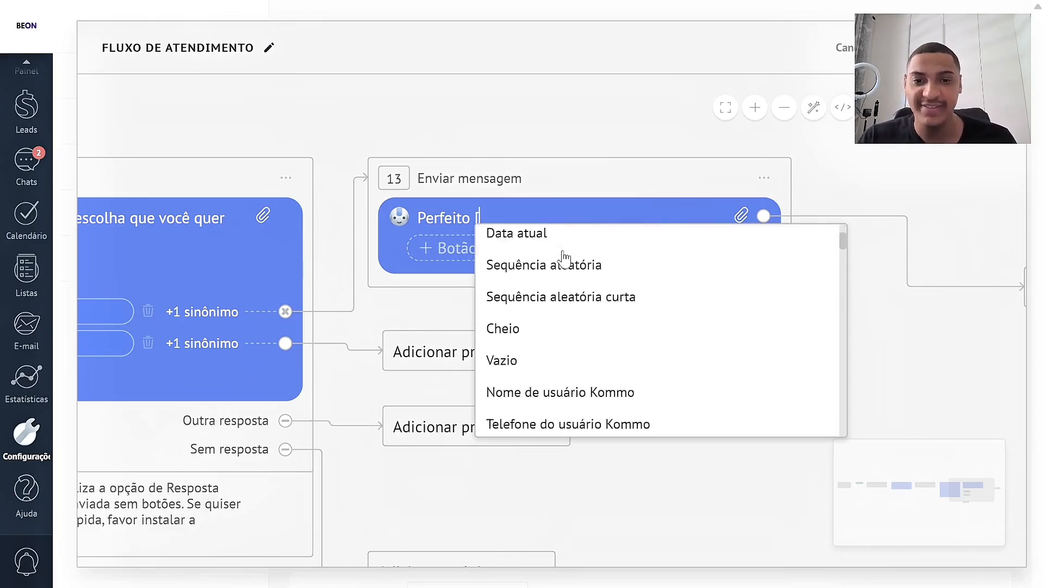
pyautogui.scroll(-12, 559, 346)
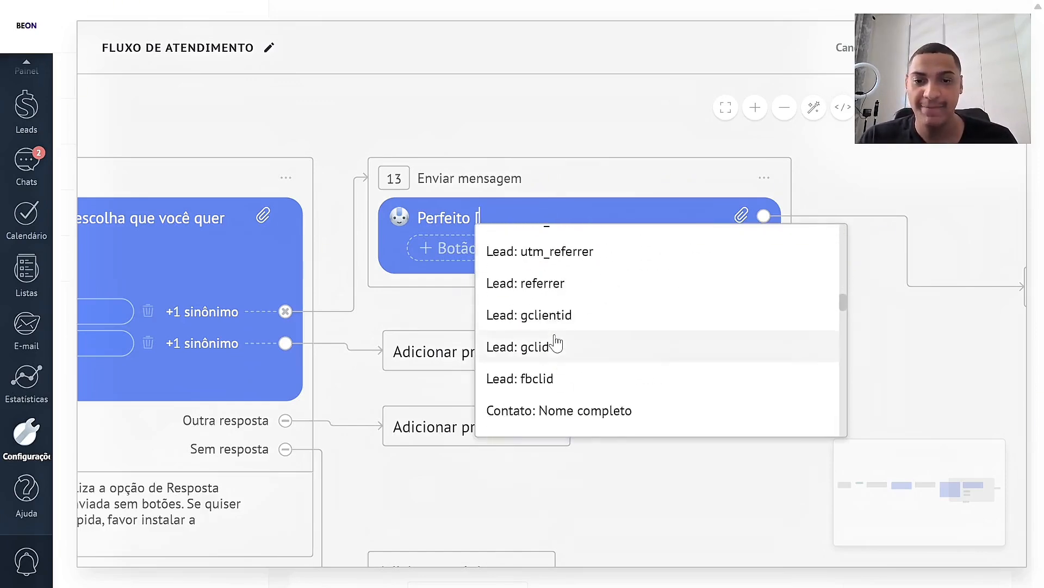
pyautogui.scroll(5, 555, 341)
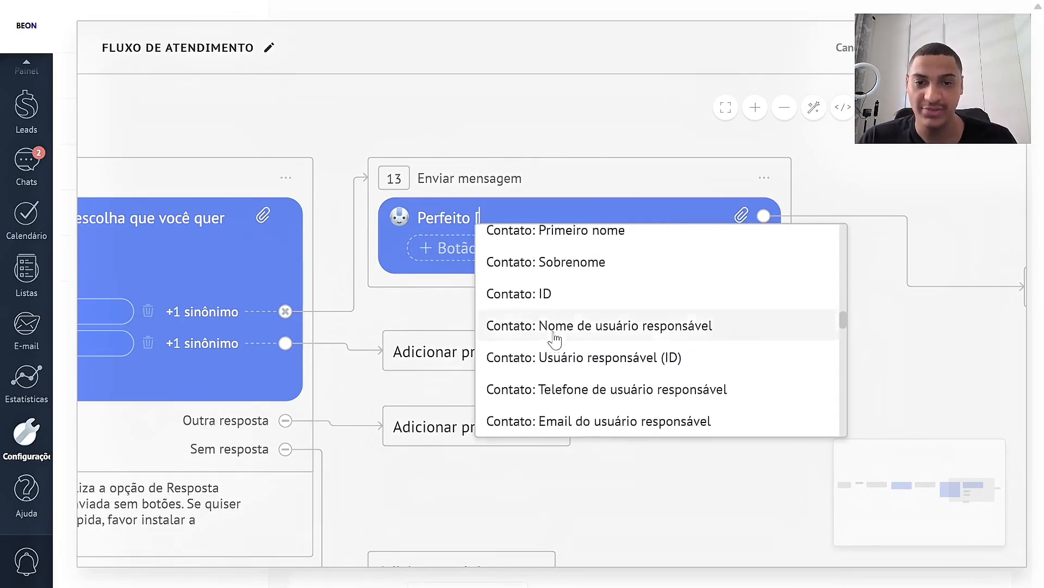
pyautogui.click(539, 240)
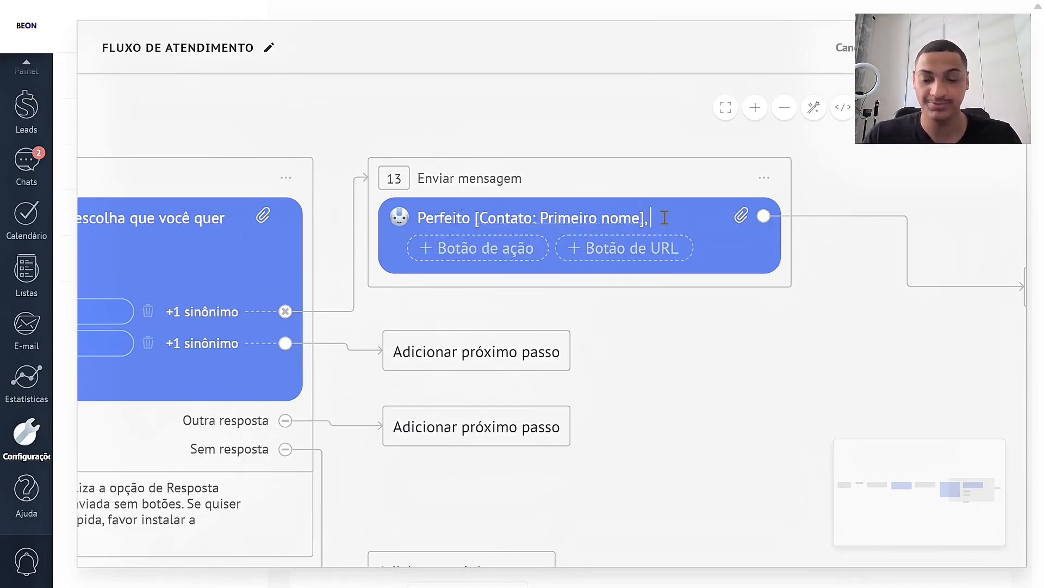
# Continue the message after the name placeholder with ", vou te redirecionar para nossos atendentes".
pyautogui.write(', vou te redi')
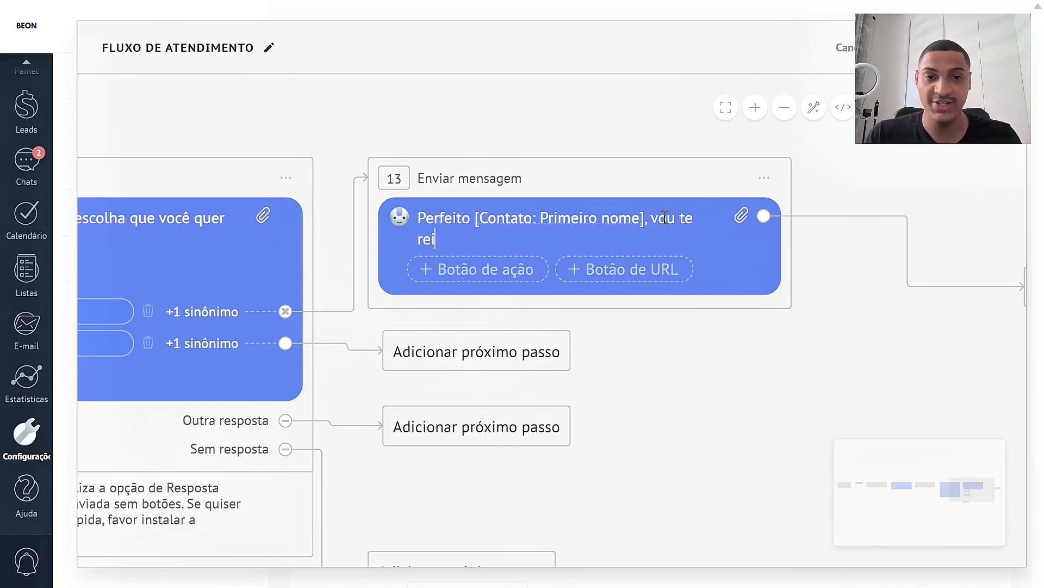
pyautogui.write('recionar ')
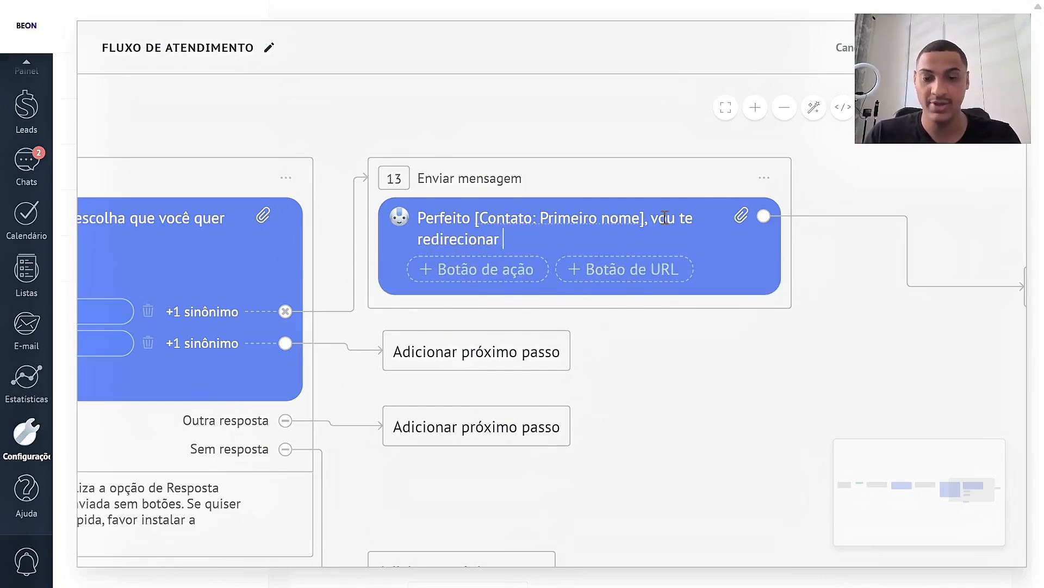
pyautogui.write('para nossos aten')
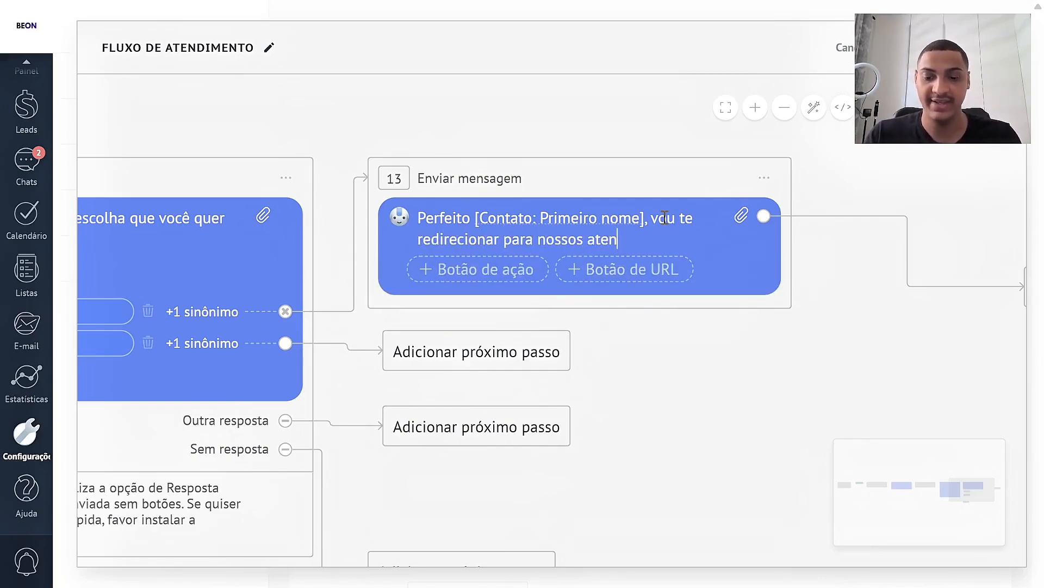
pyautogui.write('detn')
pyautogui.press('BackSpace')
pyautogui.press('BackSpace')
pyautogui.press('BackSpace')
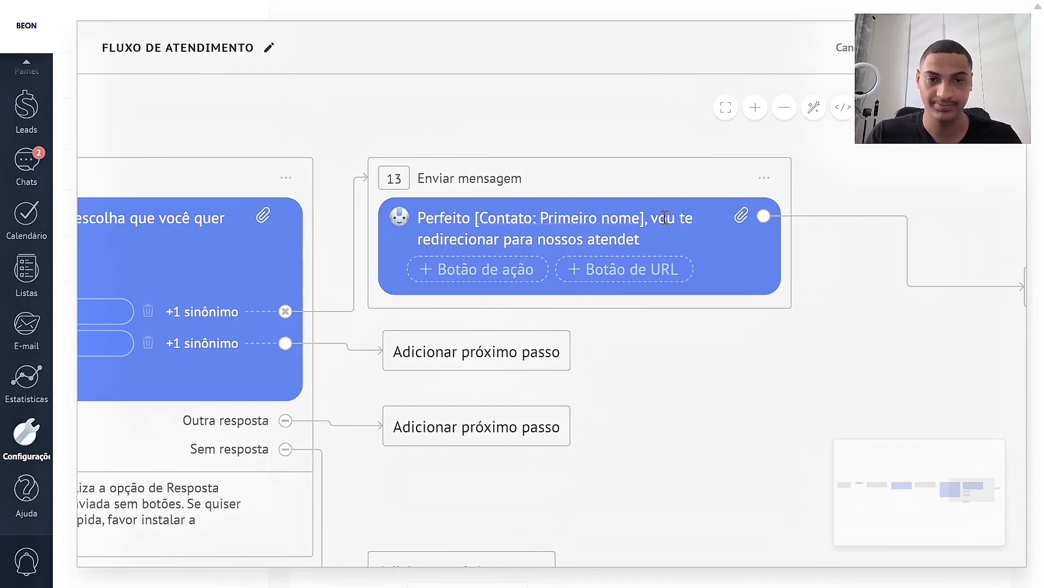
pyautogui.write('ntes')
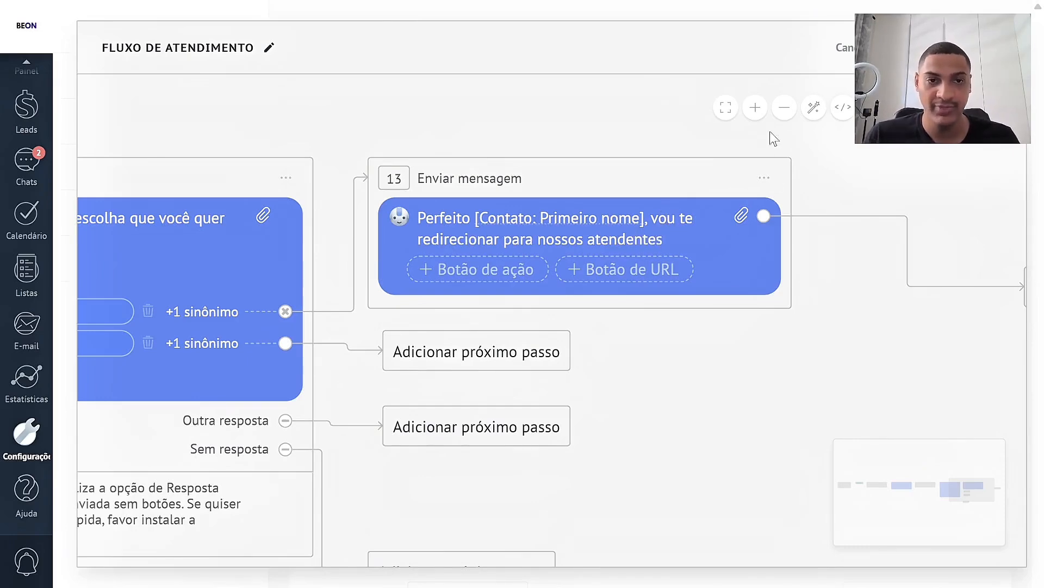
# Add a Parar Salesbot step after the message that redirects to the attendants.
pyautogui.scroll(-2, 886, 210)
pyautogui.moveTo(886, 210); pyautogui.dragTo(720, 224)
pyautogui.click(757, 258)
pyautogui.scroll(-5, 767, 381)
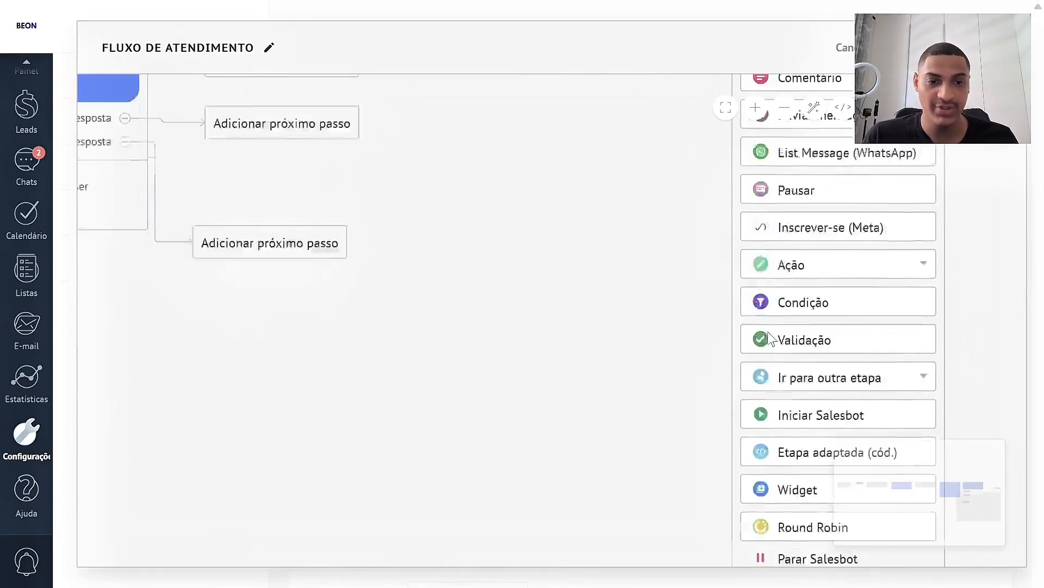
pyautogui.click(770, 473)
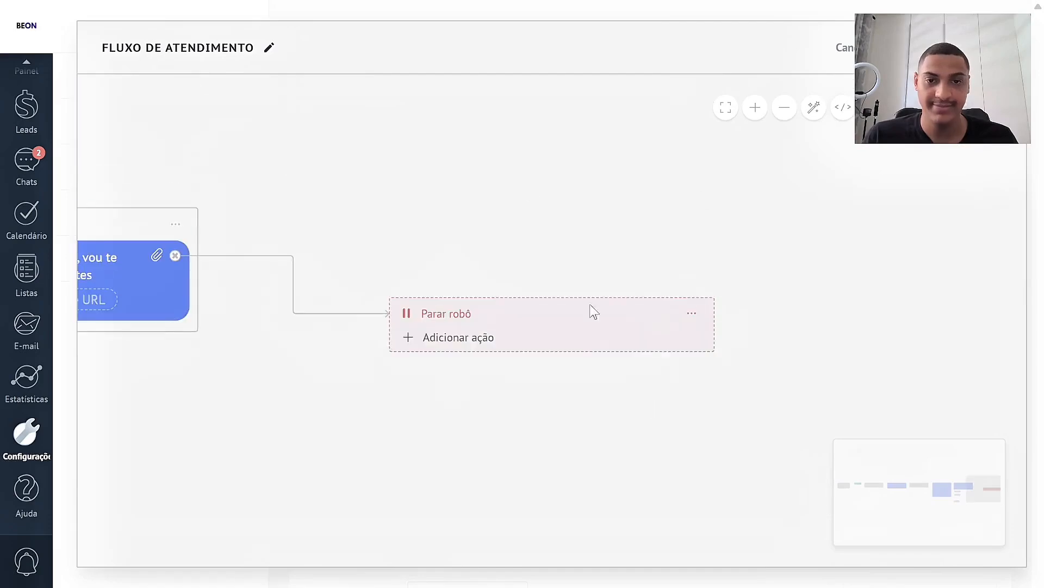
# Move the stop-bot block and the redirect message farther along the flow to make room after the number-choice message.
pyautogui.click(793, 118)
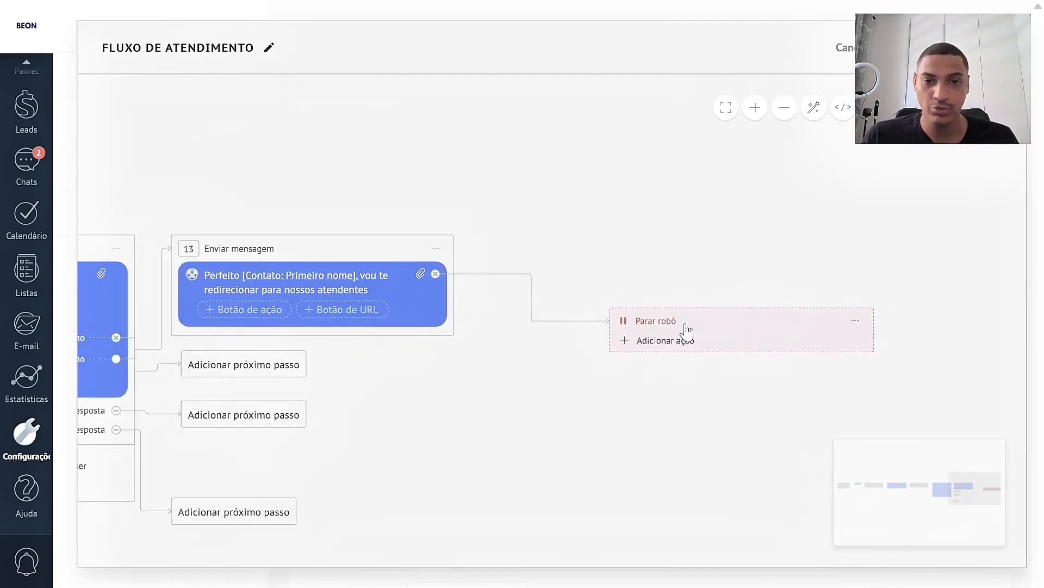
pyautogui.click(784, 108)
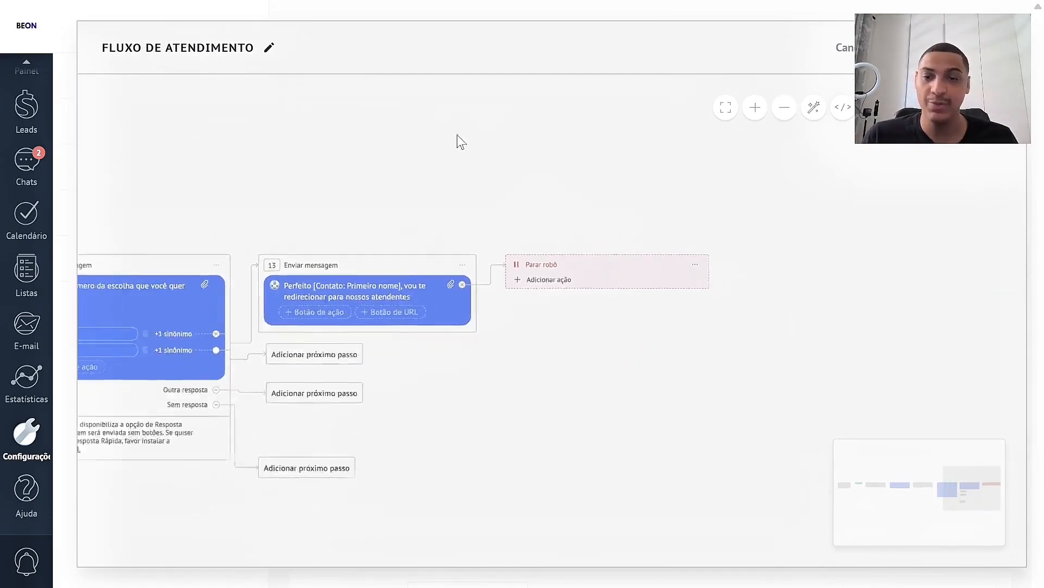
pyautogui.moveTo(595, 280); pyautogui.dragTo(820, 304)
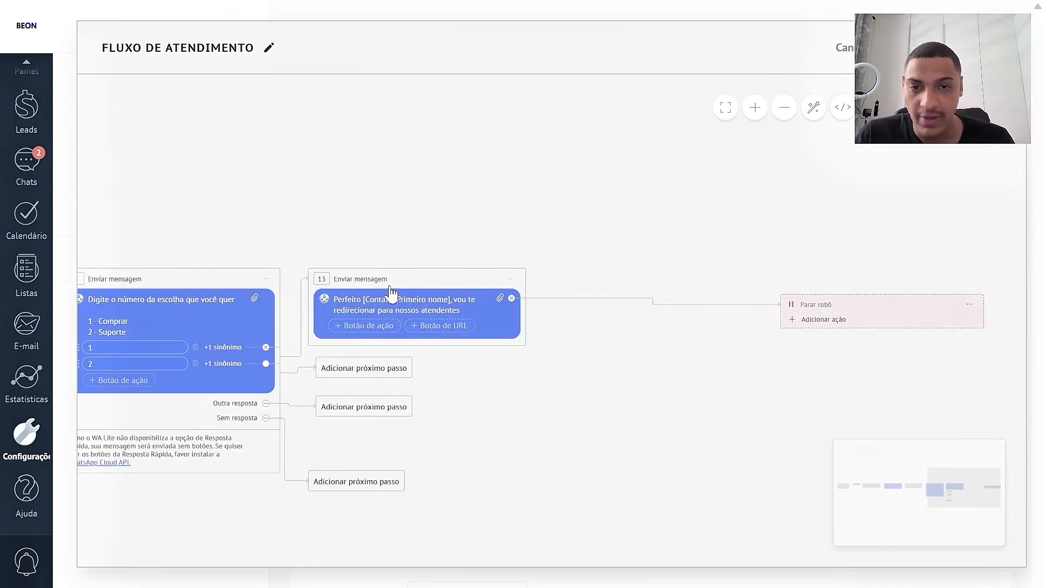
pyautogui.moveTo(391, 295); pyautogui.dragTo(631, 280)
# Detach option 1 from the redirect message and insert a Pausar step between them.
pyautogui.click(266, 347)
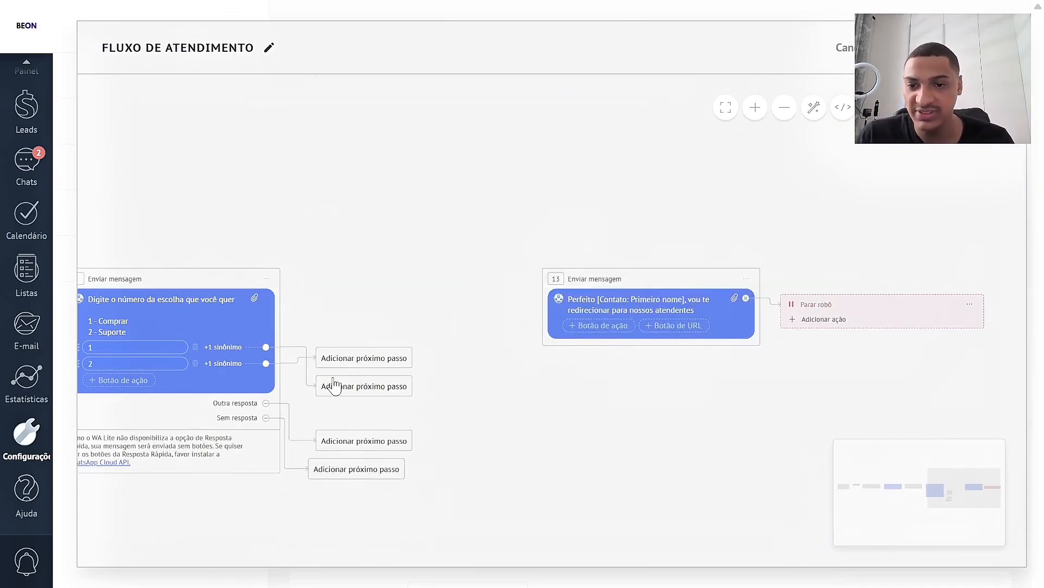
pyautogui.moveTo(331, 385); pyautogui.dragTo(335, 281)
pyautogui.click(354, 289)
pyautogui.click(361, 401)
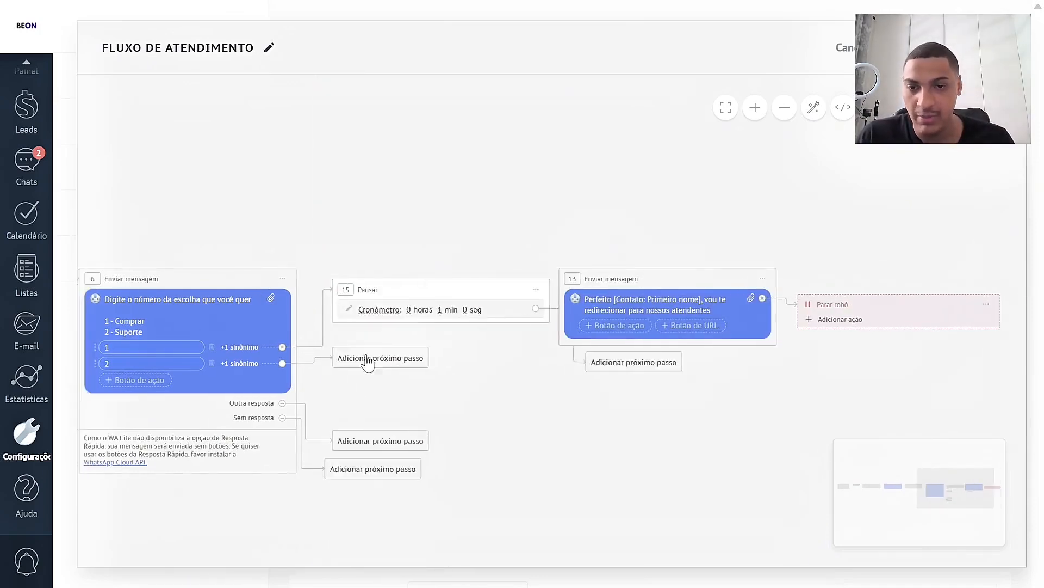
# Set the new pause's timer to 0 min 15 seg and align the block with the neighbouring messages.
pyautogui.click(550, 309)
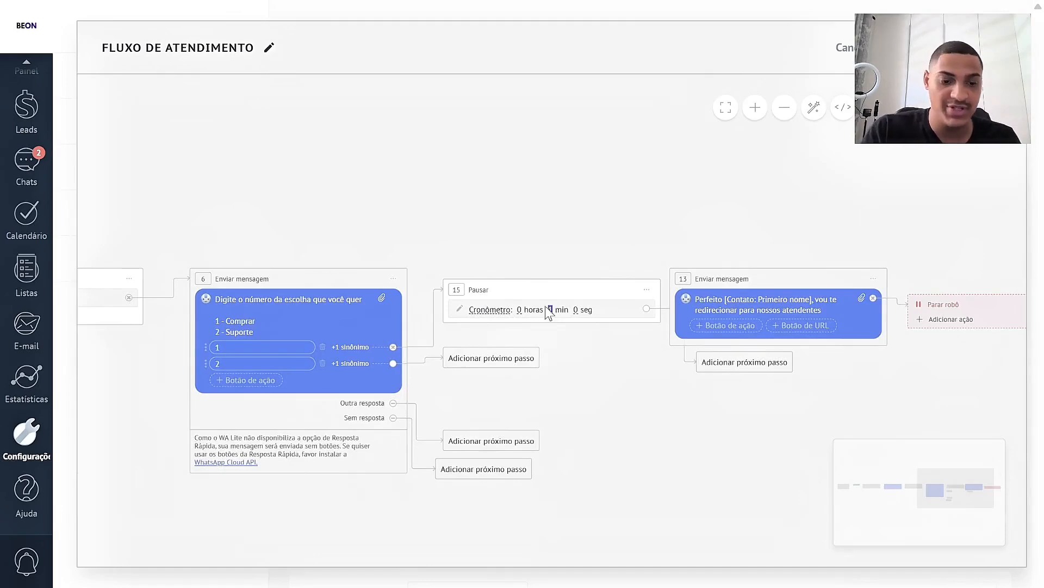
pyautogui.write('0')
pyautogui.click(577, 312)
pyautogui.write('1')
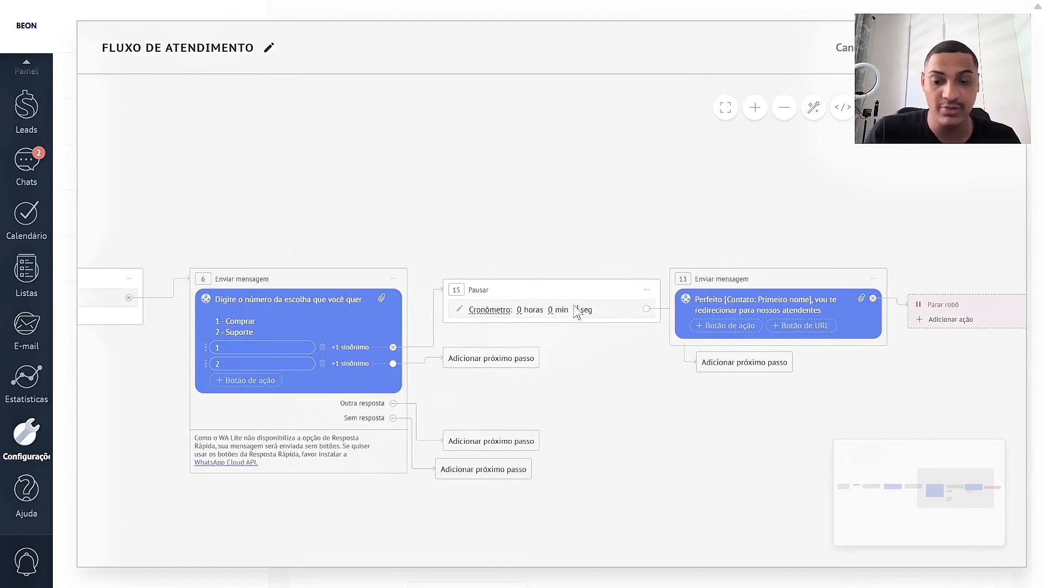
pyautogui.write('5')
pyautogui.moveTo(707, 410); pyautogui.dragTo(639, 375)
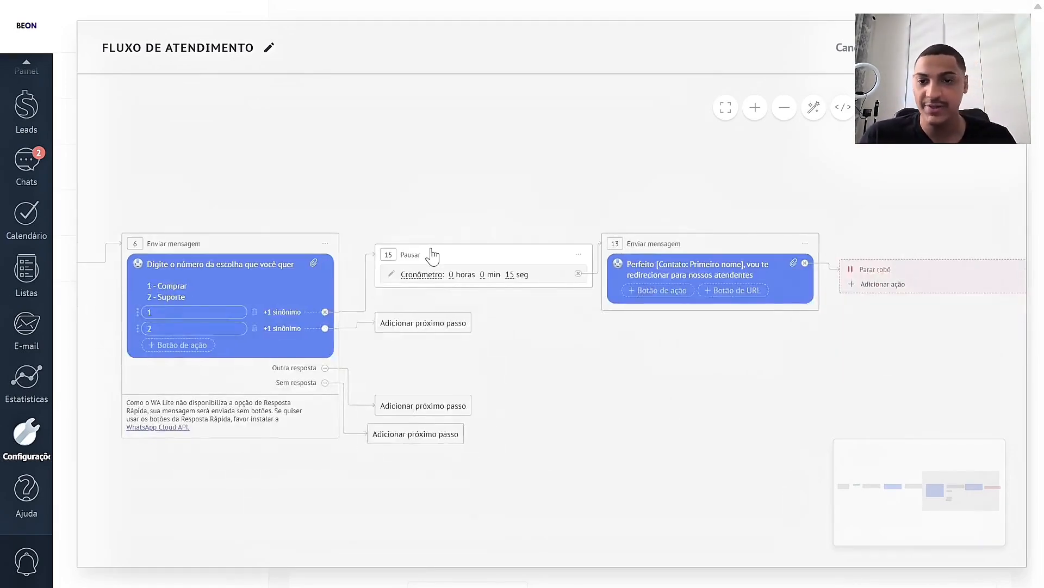
pyautogui.moveTo(432, 254); pyautogui.dragTo(425, 243)
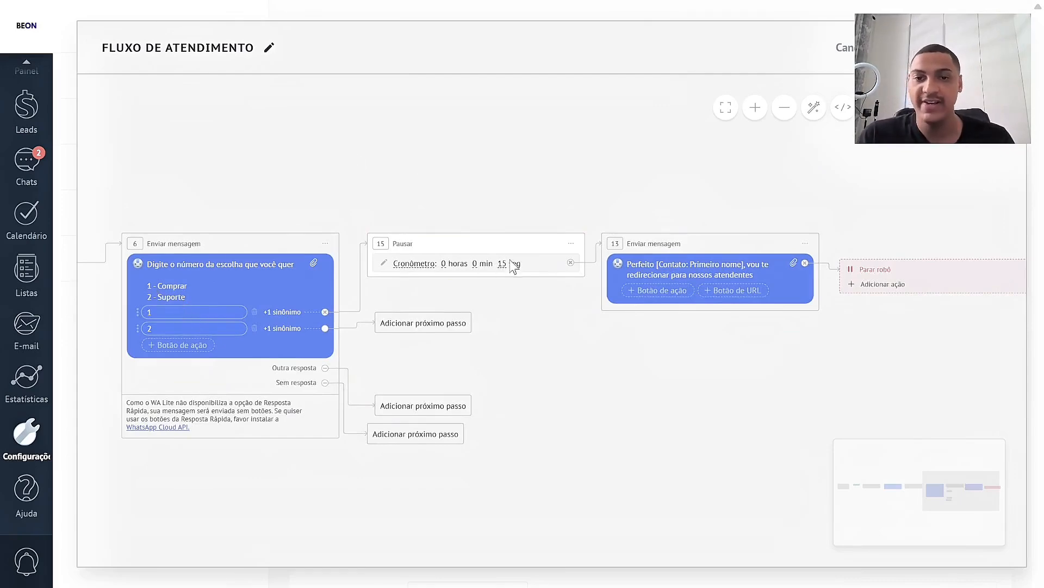
# Duplicate the 15-second pause after option 1 and connect the copy to option 2.
pyautogui.hscroll(3, 569, 401)
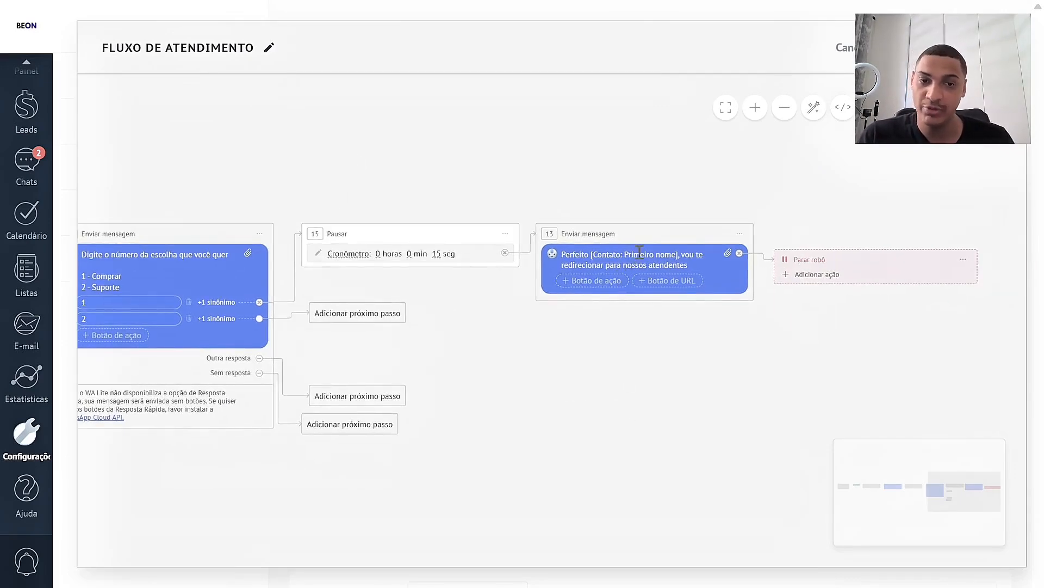
pyautogui.hscroll(-5, 685, 333)
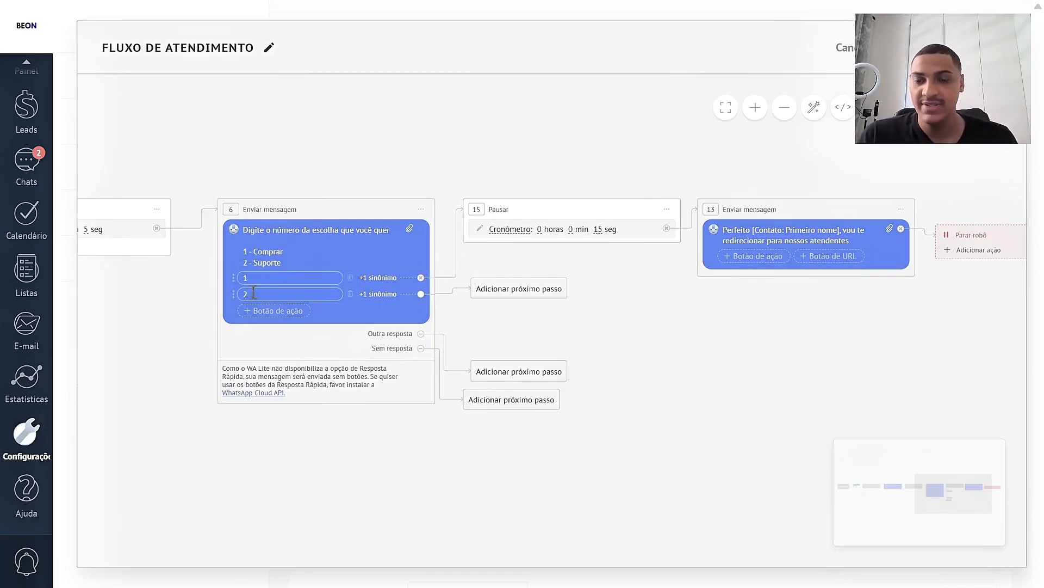
pyautogui.click(672, 212)
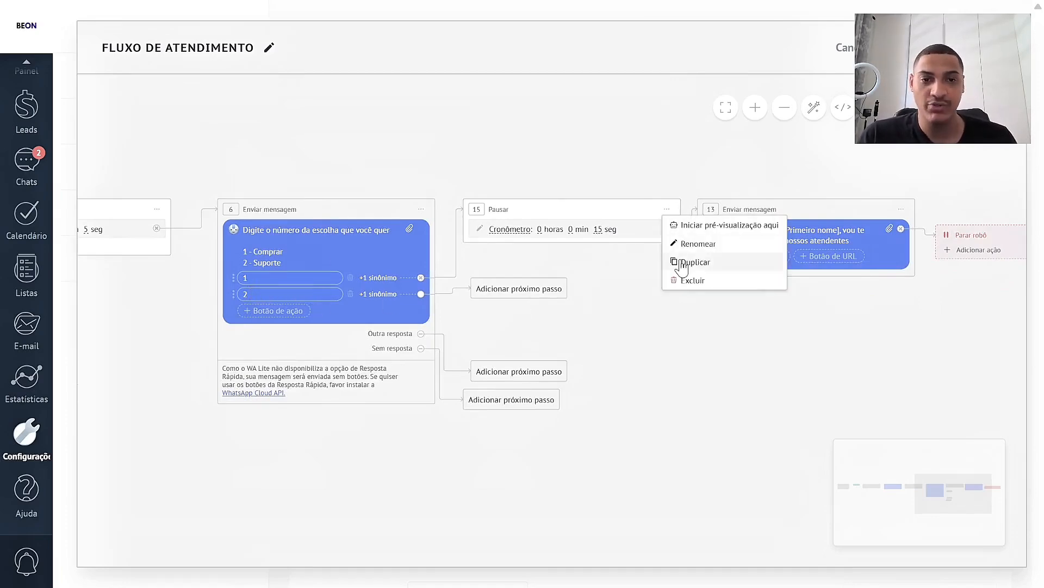
pyautogui.click(676, 261)
pyautogui.moveTo(501, 428); pyautogui.dragTo(546, 307)
# Duplicate the redirect message, connect the copy to option 2's pause, and align both message blocks with their pauses.
pyautogui.hscroll(4, 564, 356)
pyautogui.click(764, 180)
pyautogui.click(780, 232)
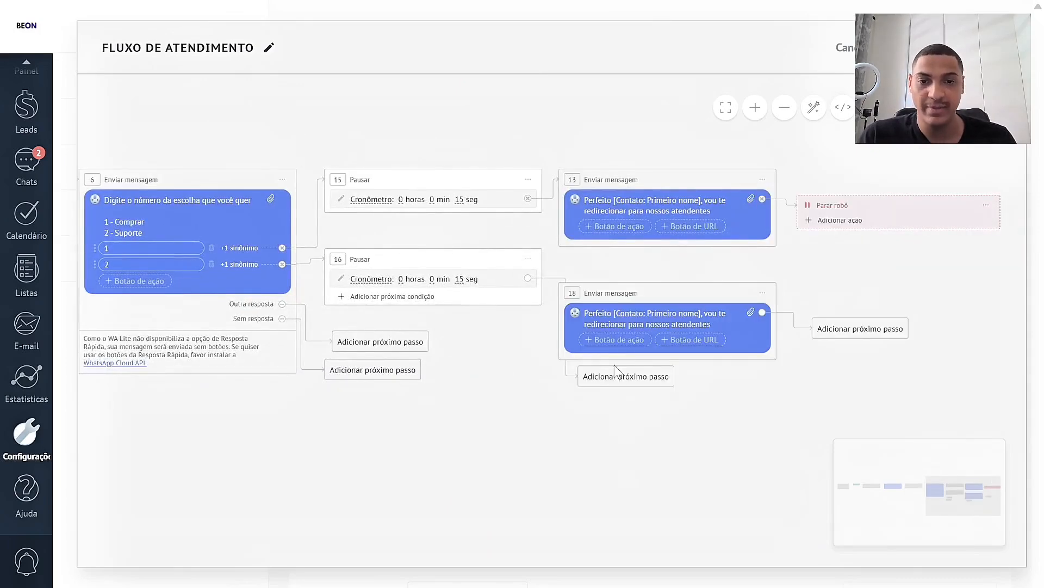
pyautogui.moveTo(605, 306); pyautogui.dragTo(602, 281)
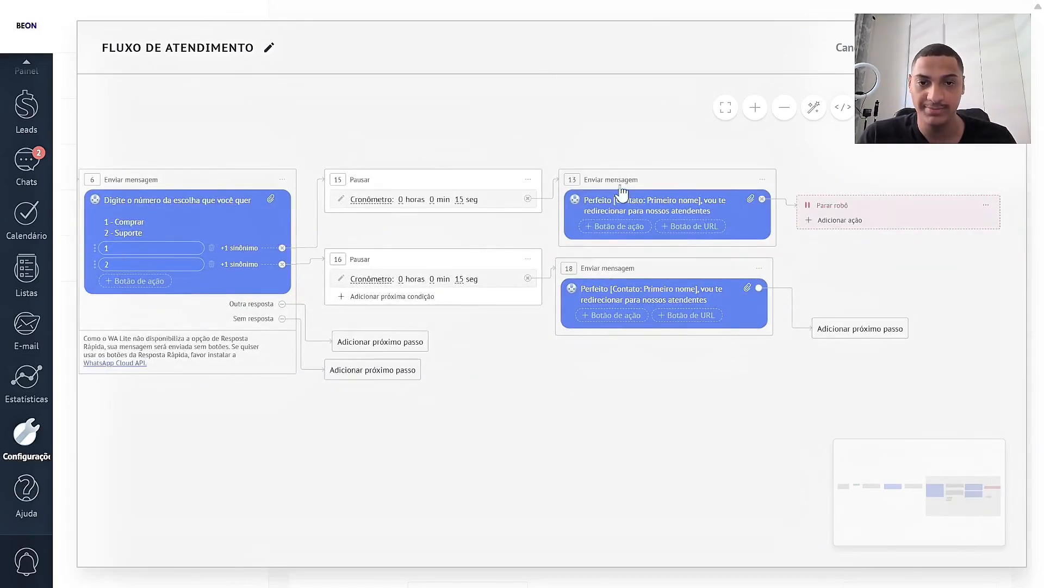
pyautogui.moveTo(623, 200); pyautogui.dragTo(620, 172)
pyautogui.moveTo(610, 274); pyautogui.dragTo(609, 265)
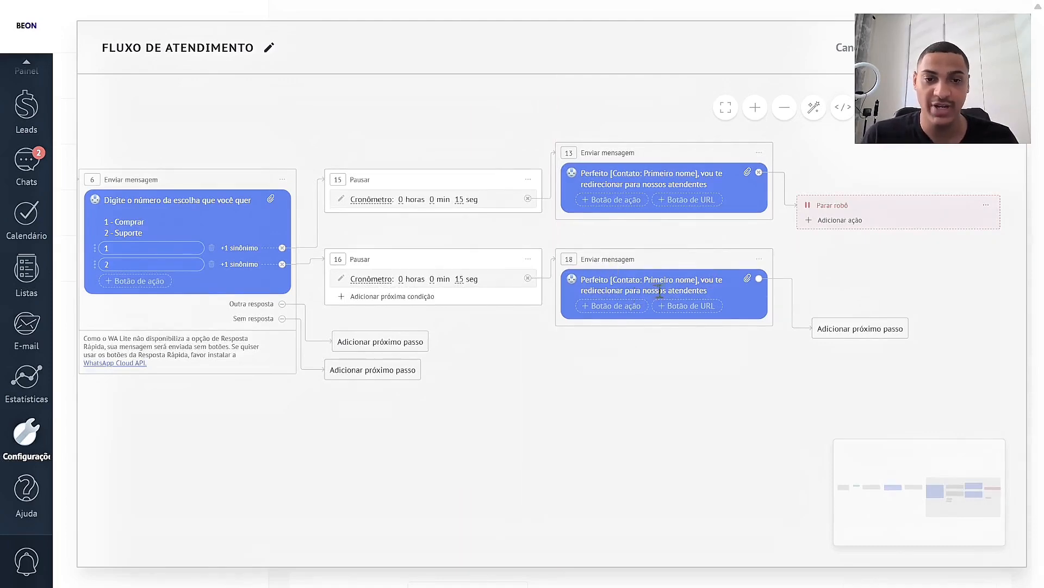
# Change the ending of option 2's message from the attendants wording to "nosso Suporte".
pyautogui.moveTo(661, 292); pyautogui.dragTo(673, 294)
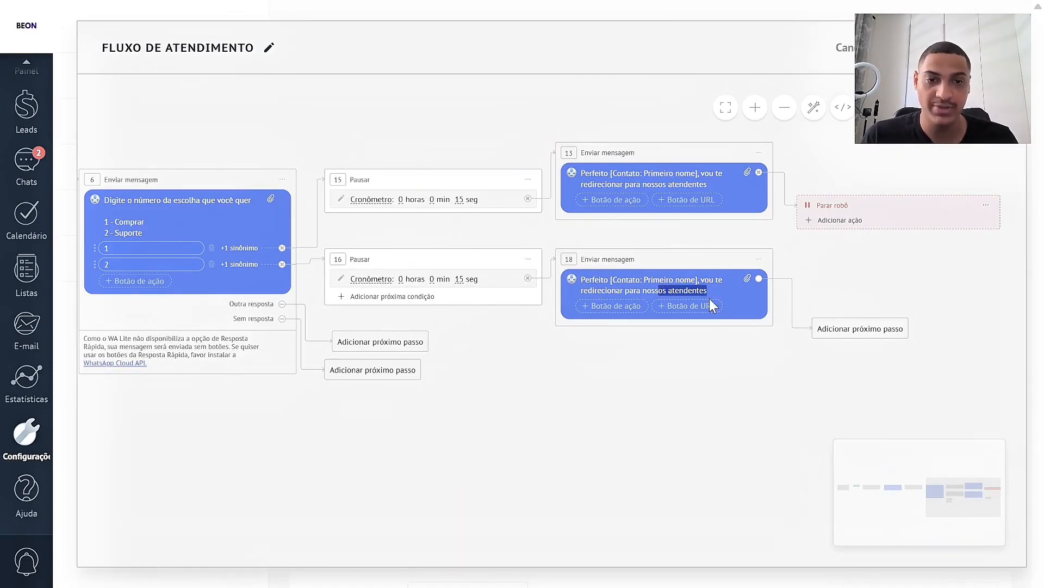
pyautogui.write('o Suporte')
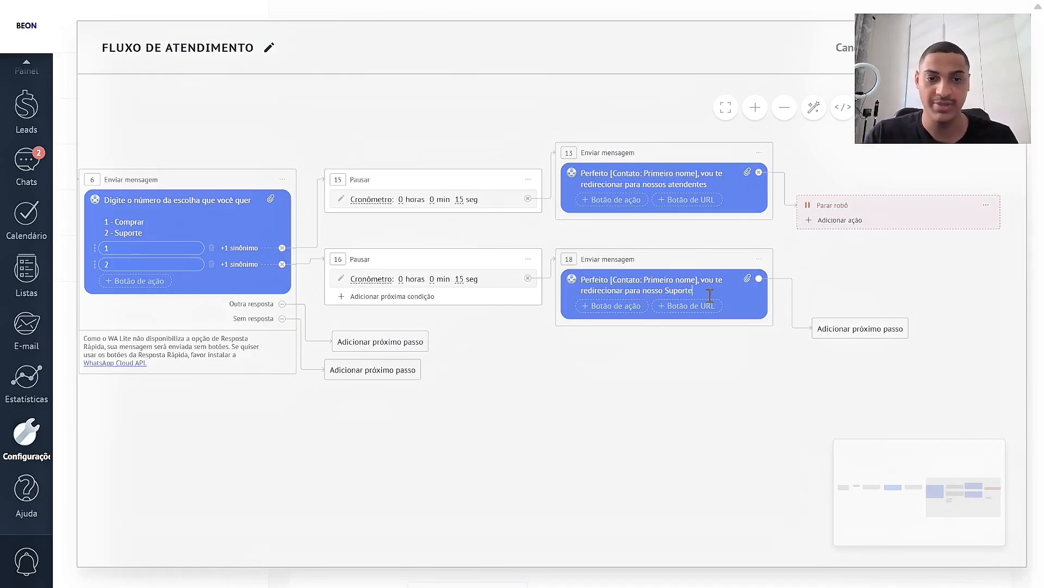
# Add a Parar Salesbot step after the support redirect message of option 2.
pyautogui.click(859, 329)
pyautogui.scroll(-4, 829, 424)
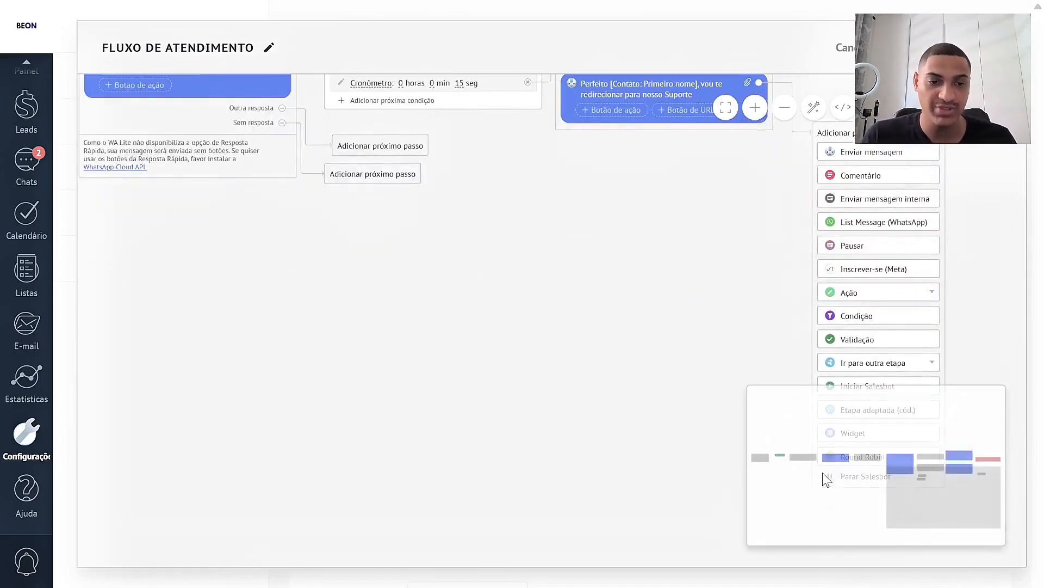
pyautogui.click(859, 239)
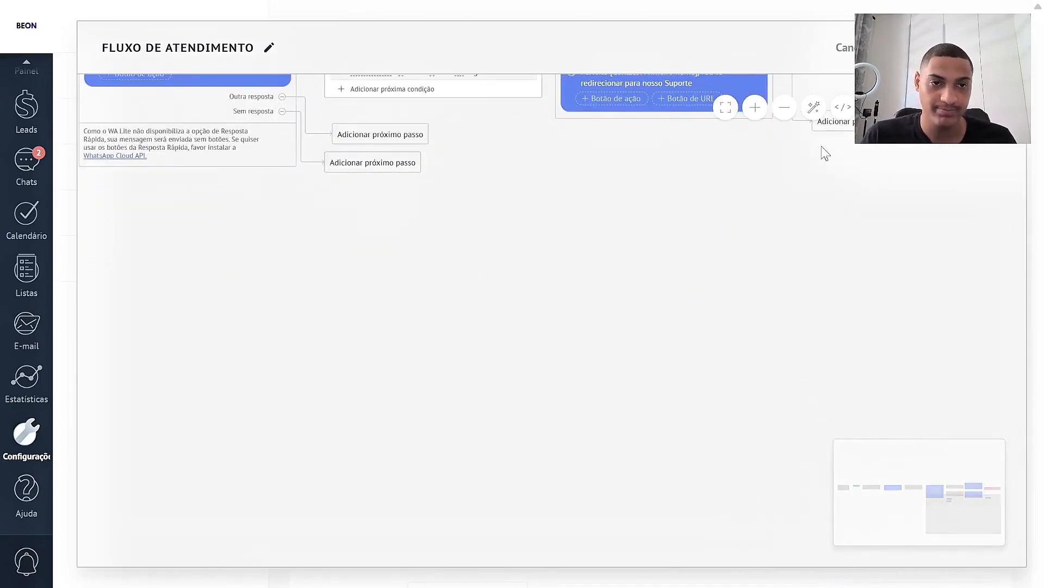
pyautogui.click(831, 123)
pyautogui.click(827, 465)
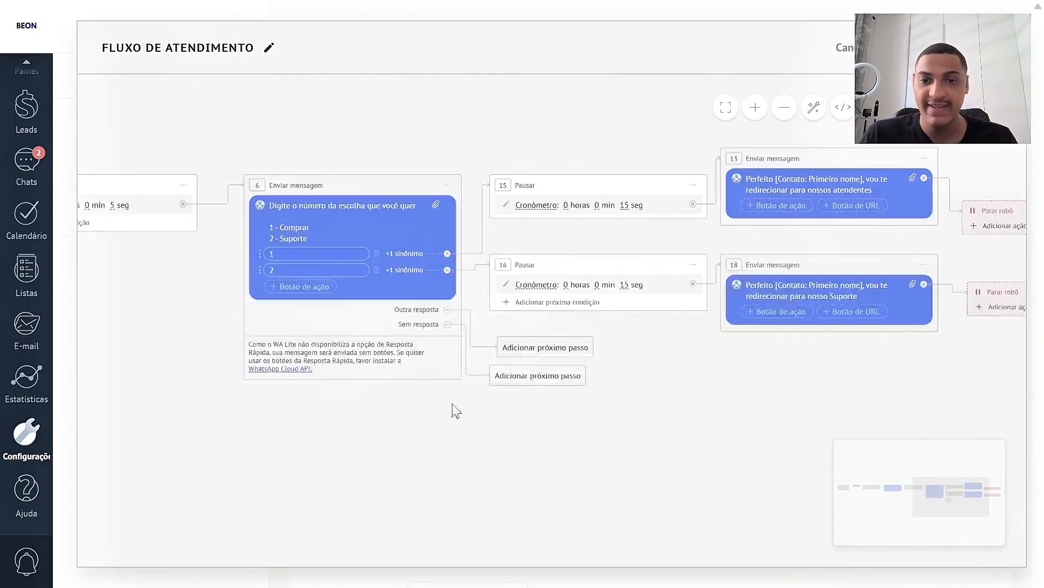
# Duplicate option 2's pause and support message, connect them in sequence to "Outra resposta", and align the pause with the message.
pyautogui.click(693, 265)
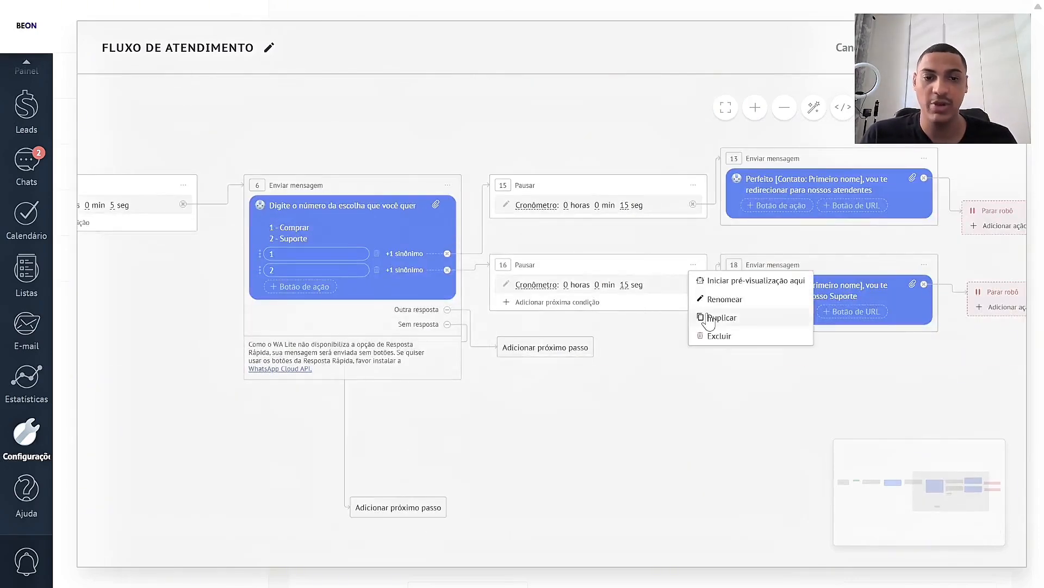
pyautogui.click(706, 317)
pyautogui.click(924, 265)
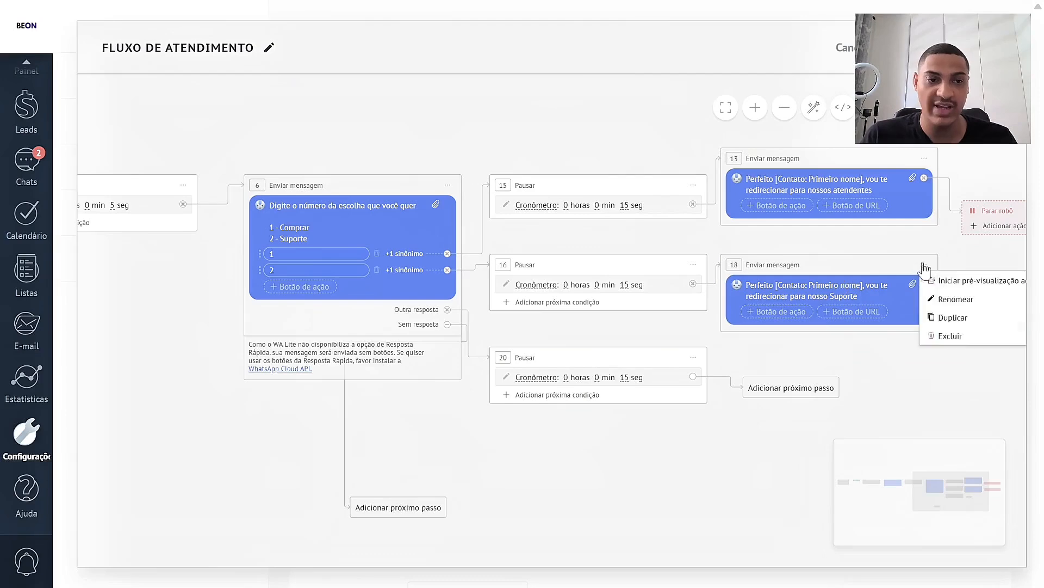
pyautogui.click(944, 331)
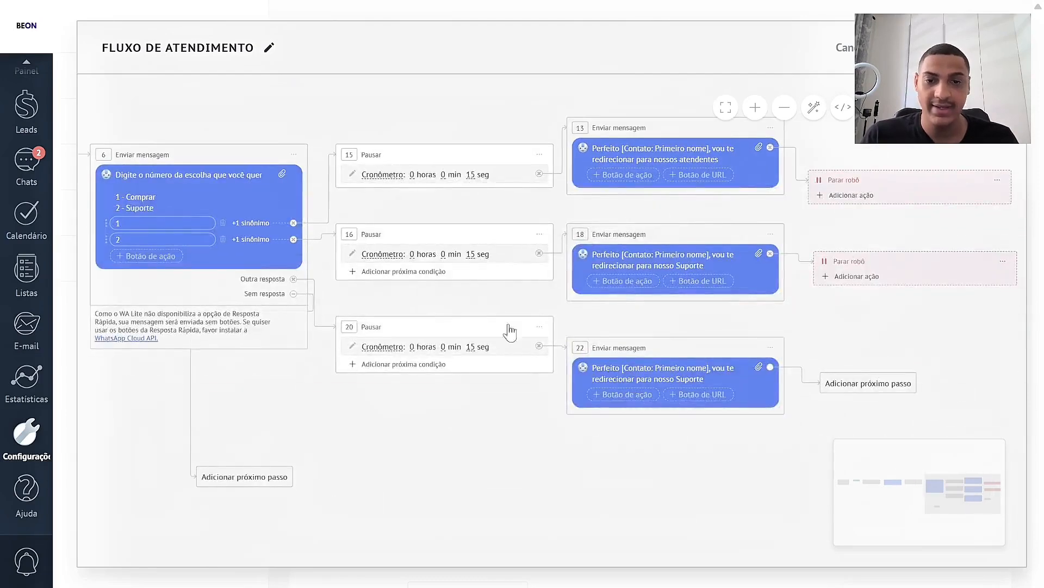
pyautogui.moveTo(508, 333); pyautogui.dragTo(478, 362)
# Replace the "Outra resposta" message text with "[Contato: Primeiro nome] responda somente as opções existetentes".
pyautogui.click(622, 372)
pyautogui.hotkey('ctrl', 'a')
pyautogui.write('R')
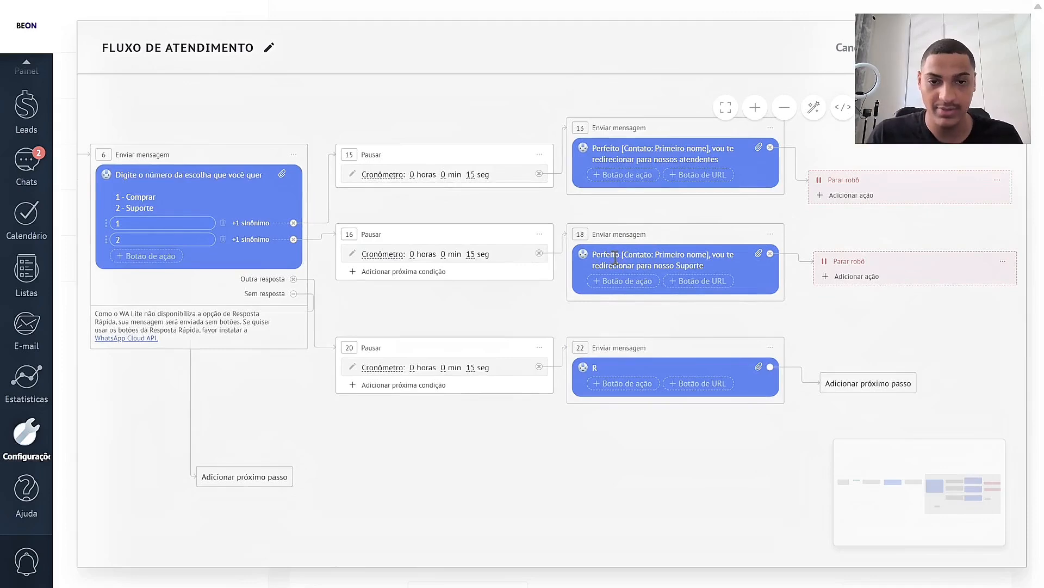
pyautogui.write('e[contato')
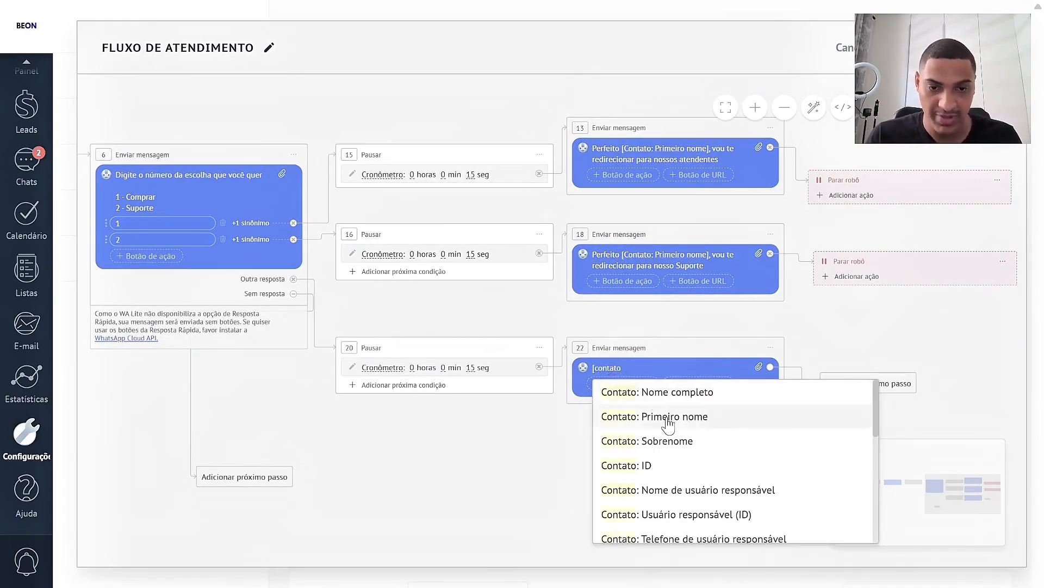
pyautogui.click(666, 420)
pyautogui.write('responda ')
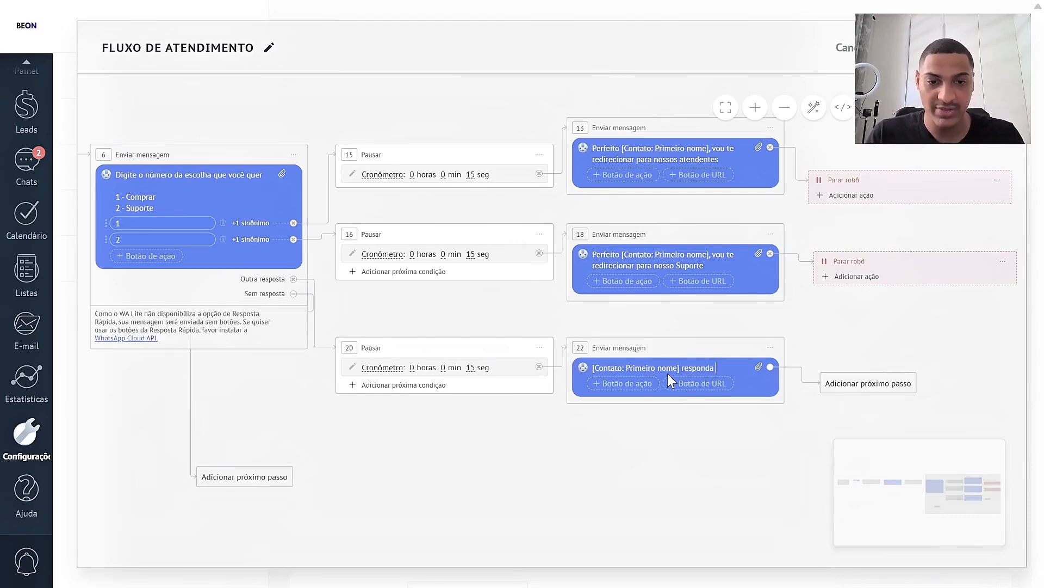
pyautogui.write('somente as o')
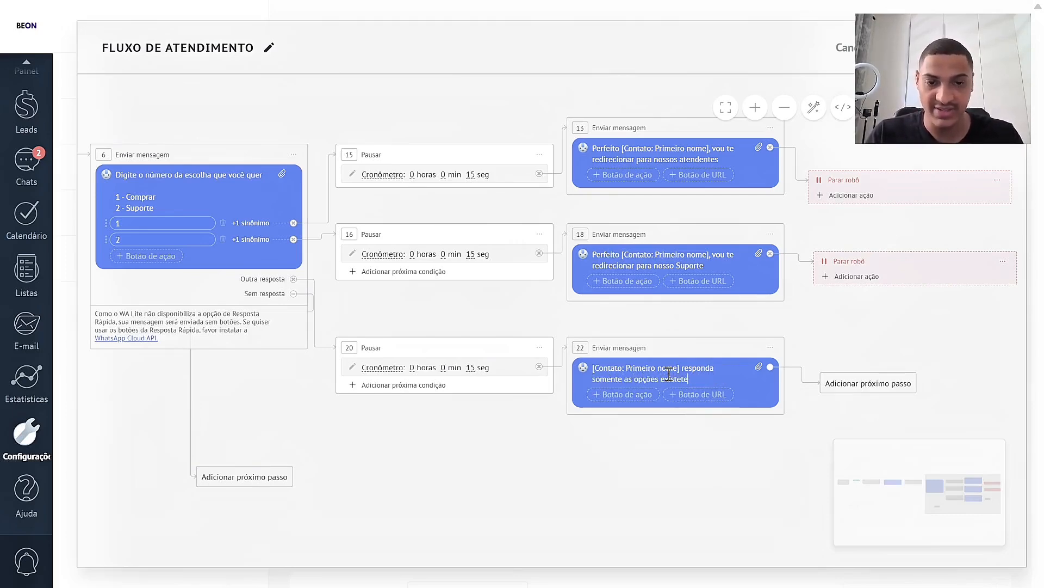
pyautogui.write('pções existet')
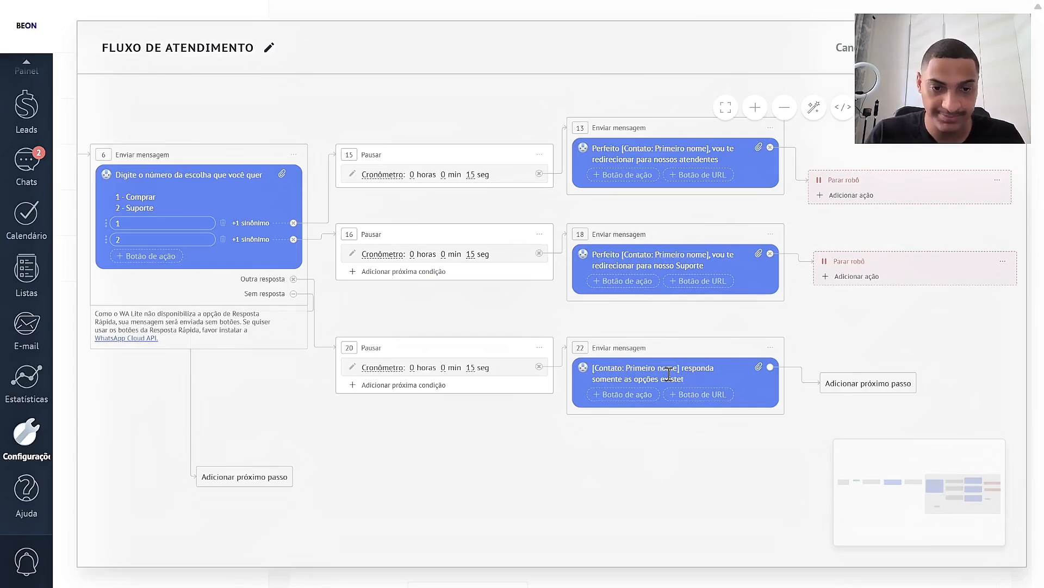
pyautogui.write('entes')
# Duplicate the "Outra resposta" pause, connect the copy after the "responda somente" message, and set its timer to 5 seconds.
pyautogui.moveTo(845, 385); pyautogui.dragTo(163, 180)
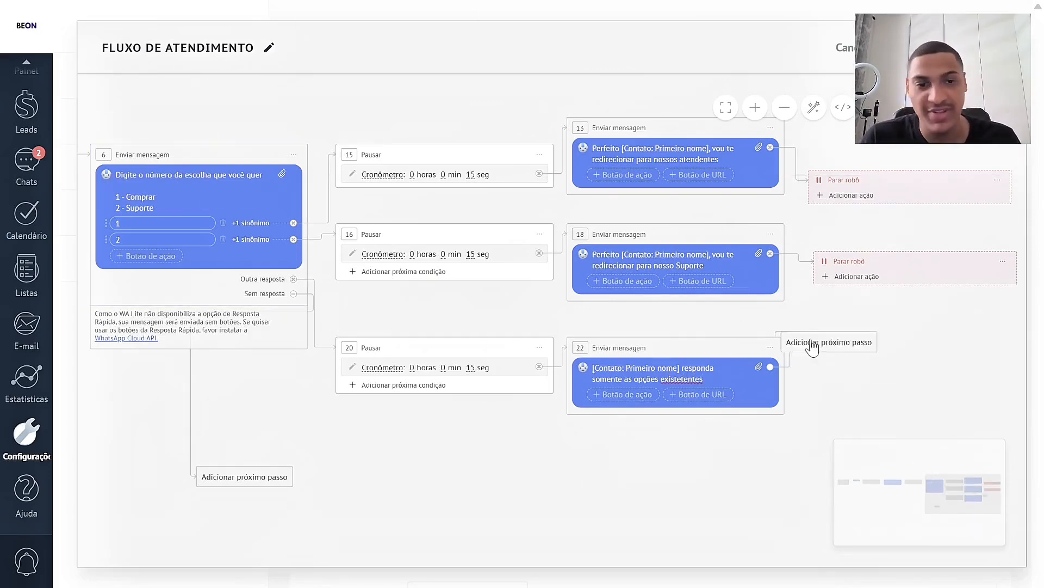
pyautogui.click(540, 351)
pyautogui.click(567, 400)
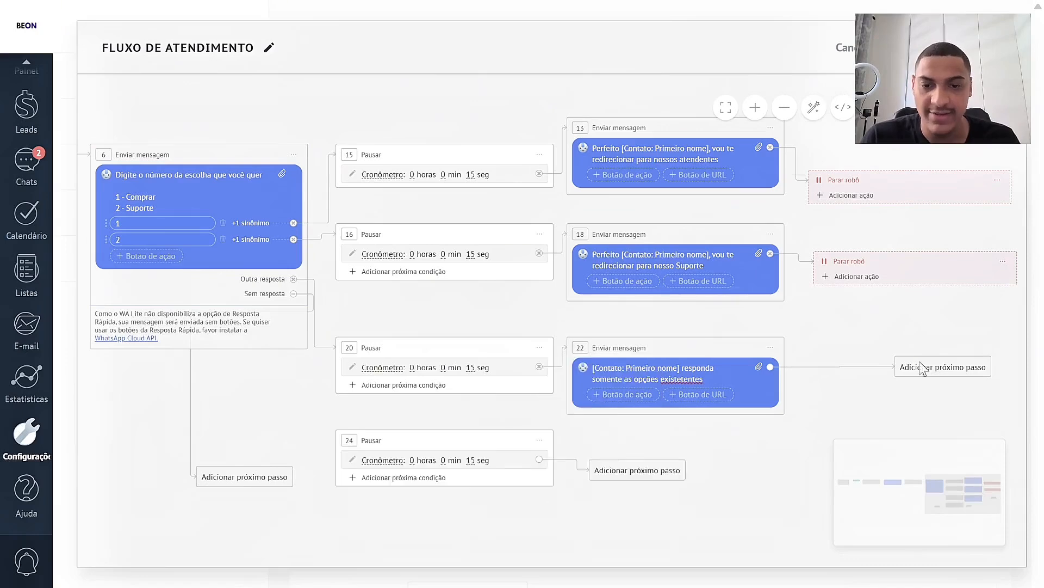
pyautogui.moveTo(950, 377); pyautogui.dragTo(945, 350)
pyautogui.doubleClick(471, 461)
pyautogui.write('5')
# Try to loop the 5-second pause back to the original numbered options message.
pyautogui.moveTo(668, 472); pyautogui.dragTo(280, 223)
pyautogui.moveTo(417, 114); pyautogui.dragTo(316, 115)
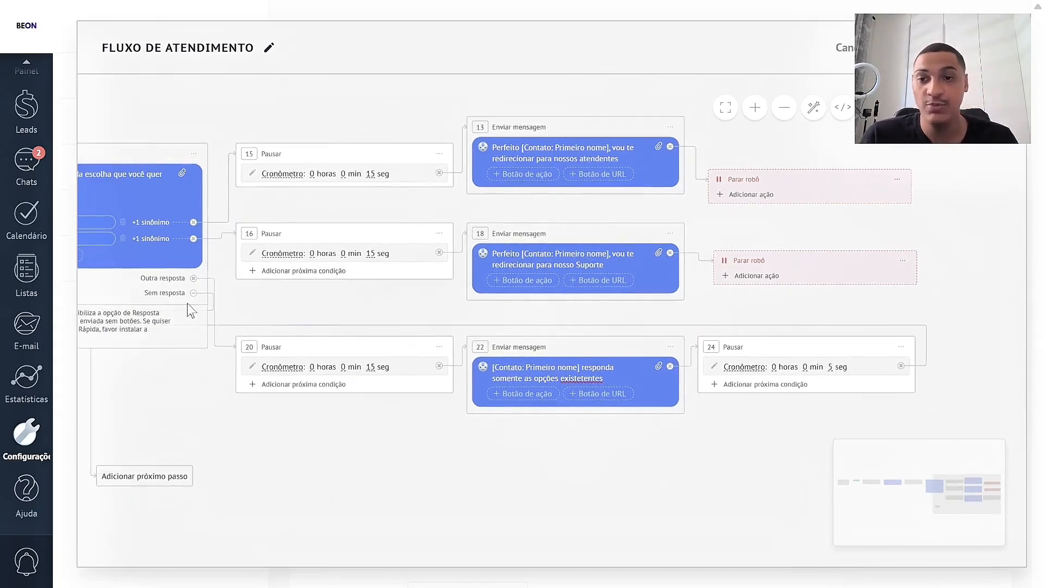
pyautogui.moveTo(603, 537); pyautogui.dragTo(713, 459)
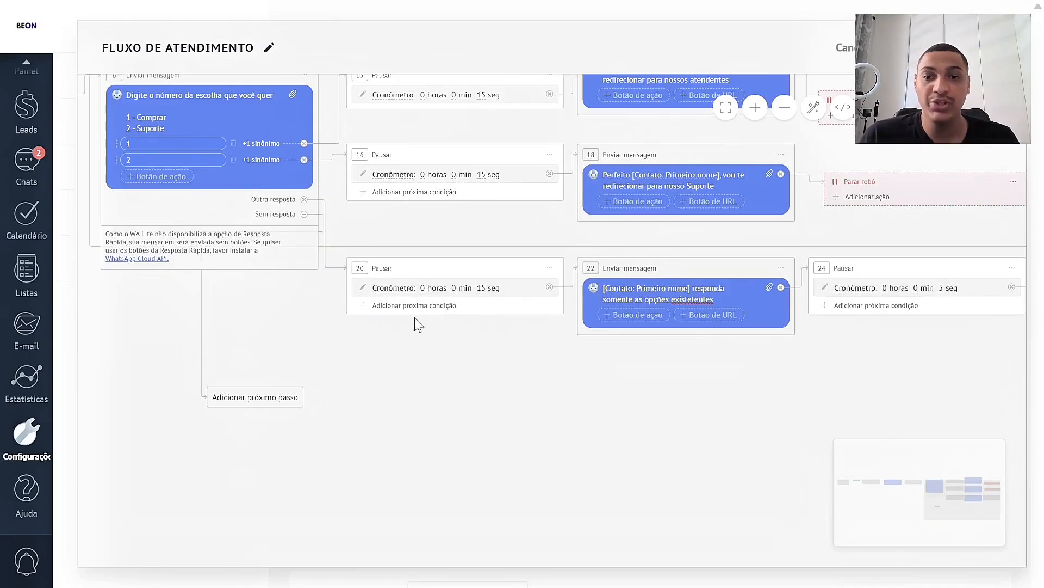
pyautogui.moveTo(415, 319); pyautogui.dragTo(362, 320)
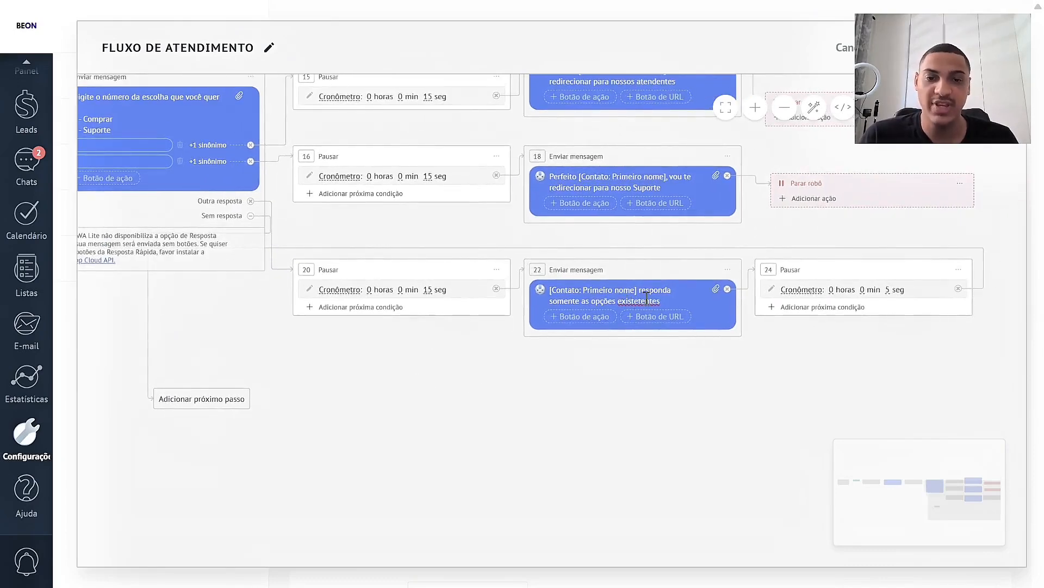
pyautogui.moveTo(834, 383); pyautogui.dragTo(644, 352)
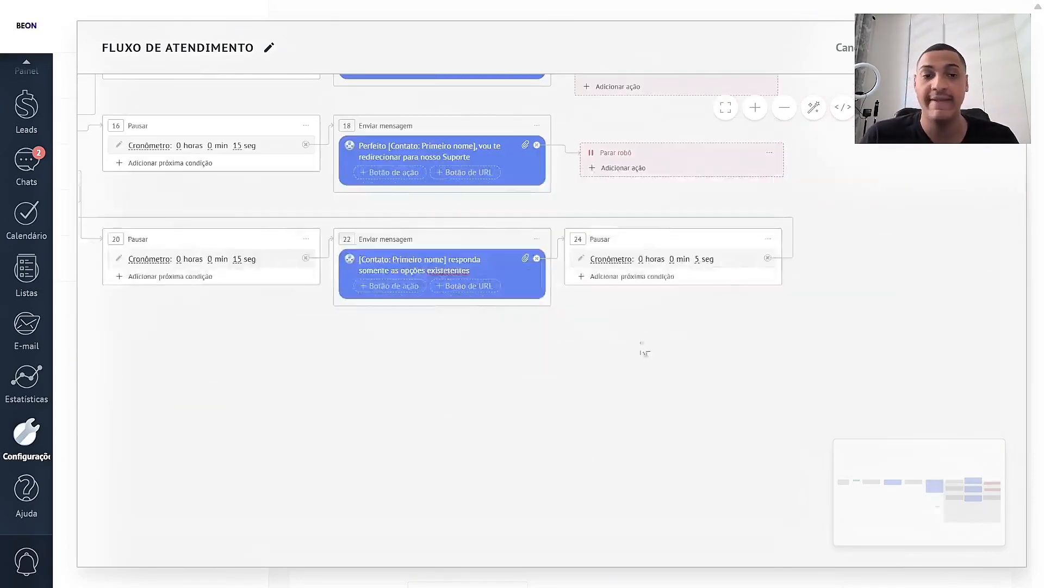
# Duplicate the numbered options message and connect the copy after the 5-second pause that follows the "responda somente" message.
pyautogui.click(784, 109)
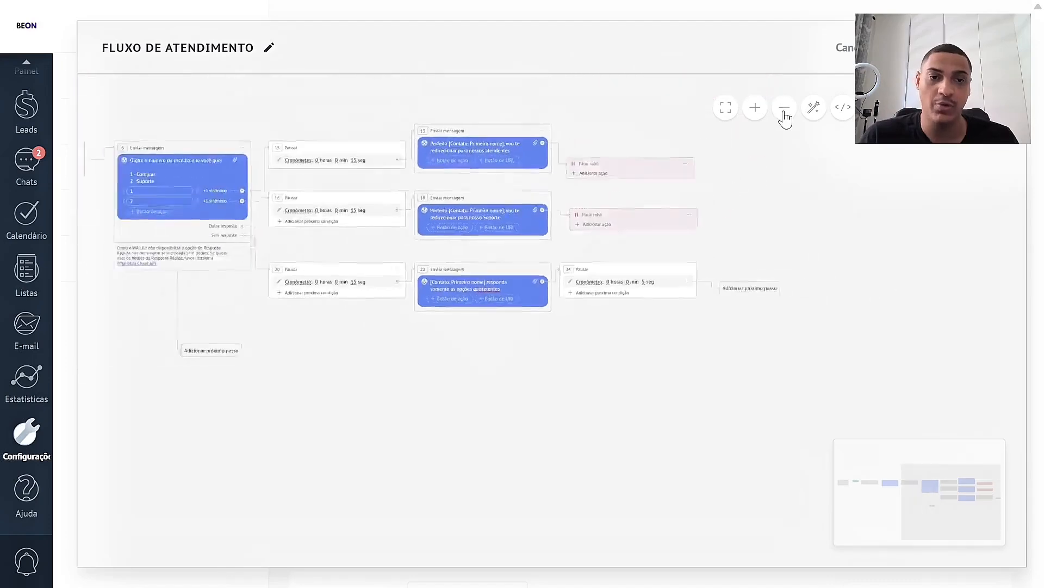
pyautogui.click(385, 186)
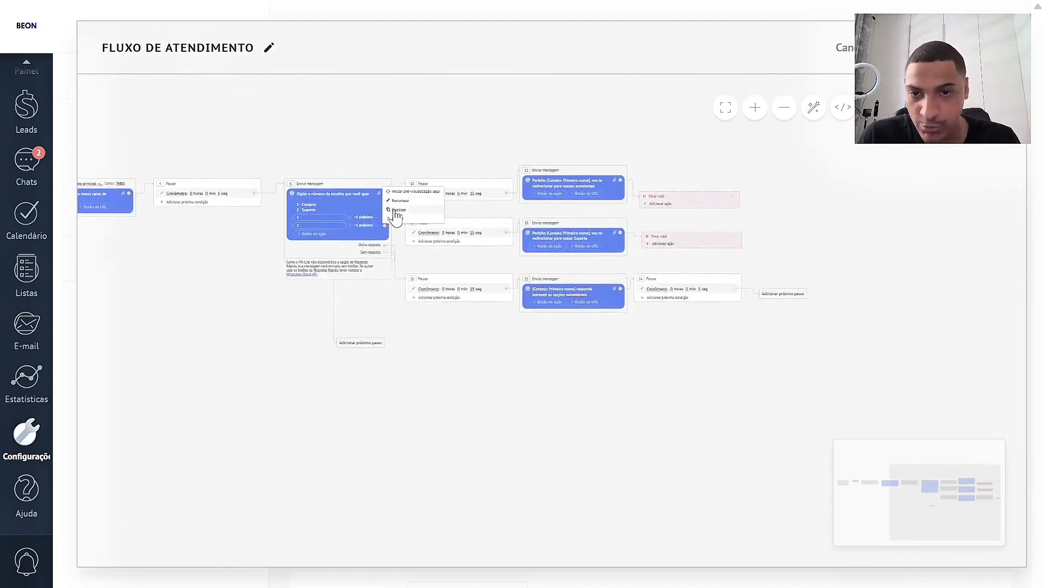
pyautogui.click(394, 214)
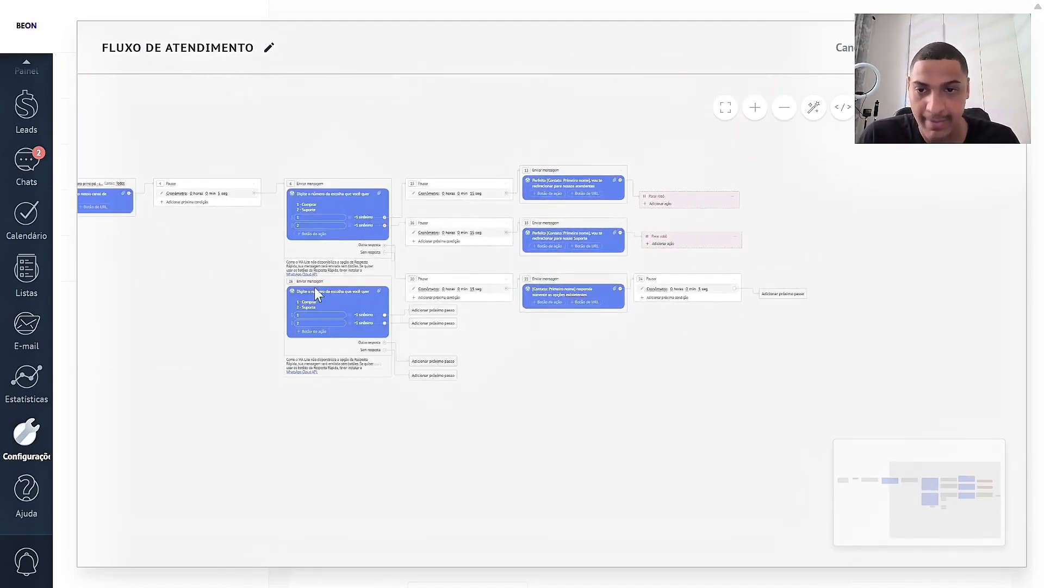
pyautogui.moveTo(317, 294); pyautogui.dragTo(793, 401)
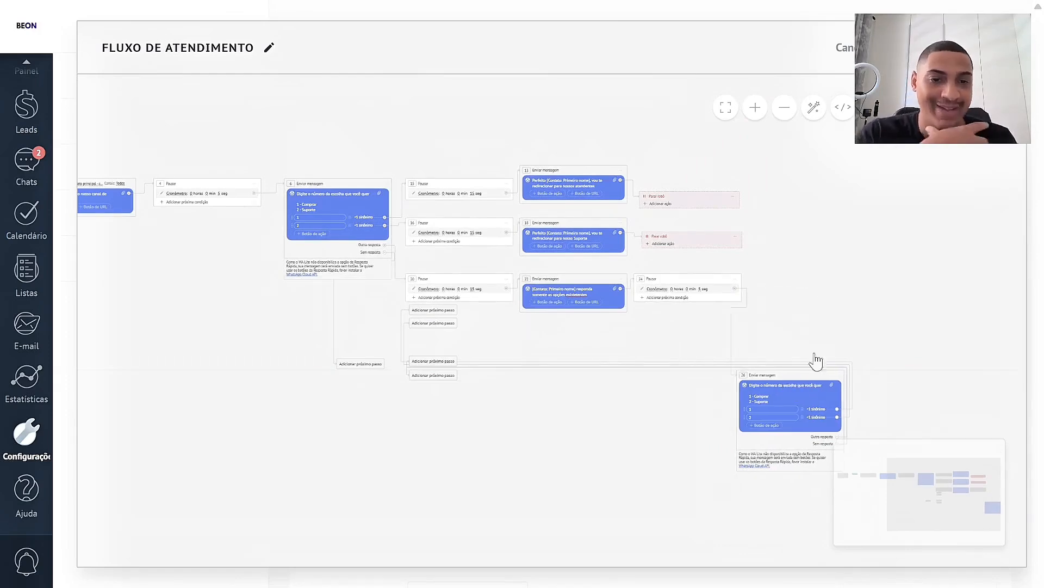
pyautogui.moveTo(816, 360); pyautogui.dragTo(816, 291)
pyautogui.moveTo(508, 387); pyautogui.dragTo(392, 387)
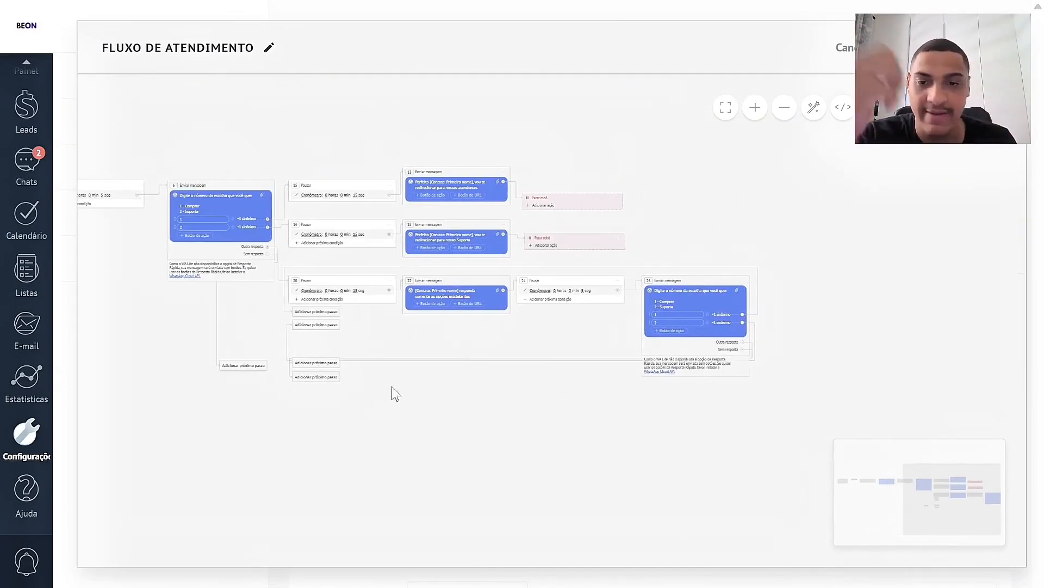
# Move the four next-step placeholders of the duplicated options message next to that block.
pyautogui.moveTo(323, 317); pyautogui.dragTo(817, 308)
pyautogui.moveTo(325, 326); pyautogui.dragTo(835, 340)
pyautogui.moveTo(335, 362); pyautogui.dragTo(855, 365)
pyautogui.moveTo(347, 384); pyautogui.dragTo(850, 434)
pyautogui.moveTo(749, 441); pyautogui.dragTo(582, 452)
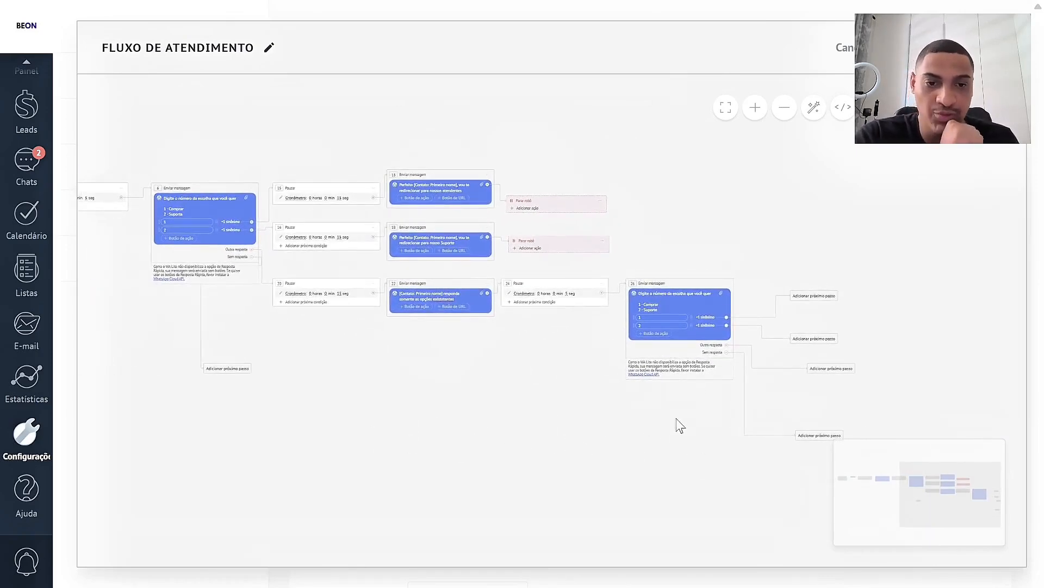
# Connect the duplicated options message's option 1 and option 2 to the existing 15-second pauses of the attendants and support branches.
pyautogui.click(788, 107)
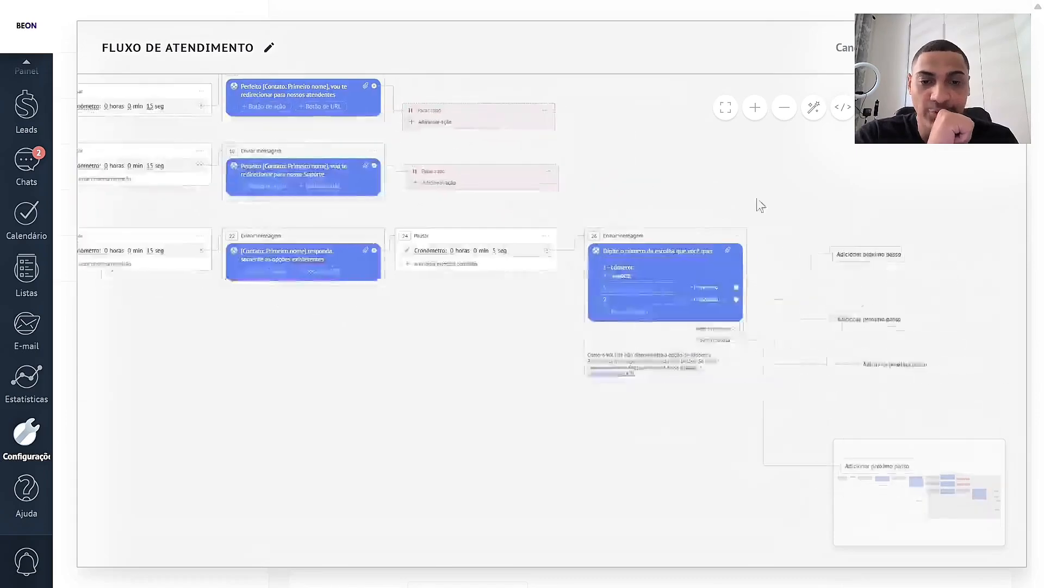
pyautogui.scroll(-2, 868, 234)
pyautogui.scroll(4, 755, 217)
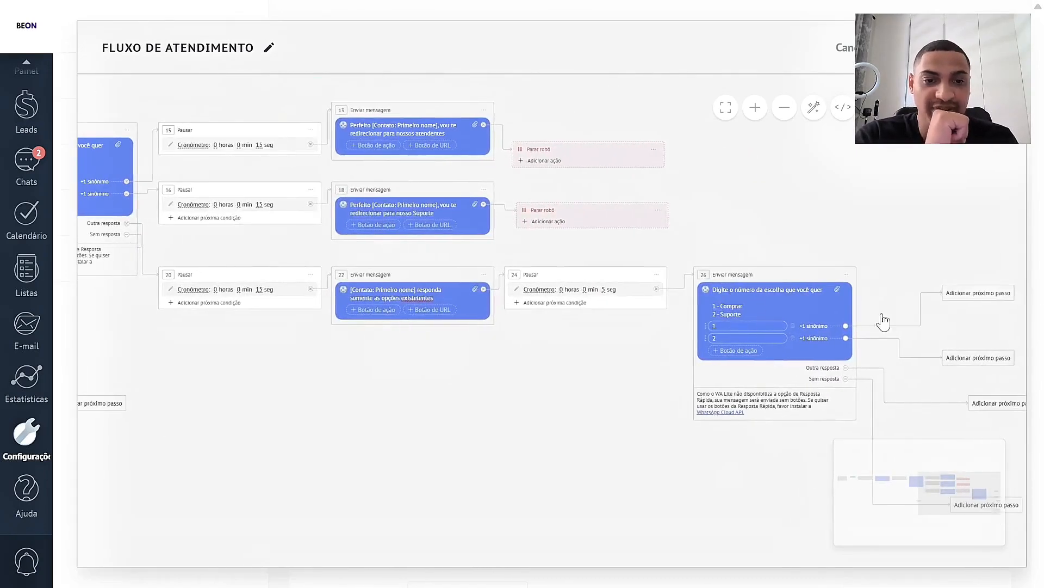
pyautogui.moveTo(997, 296); pyautogui.dragTo(174, 135)
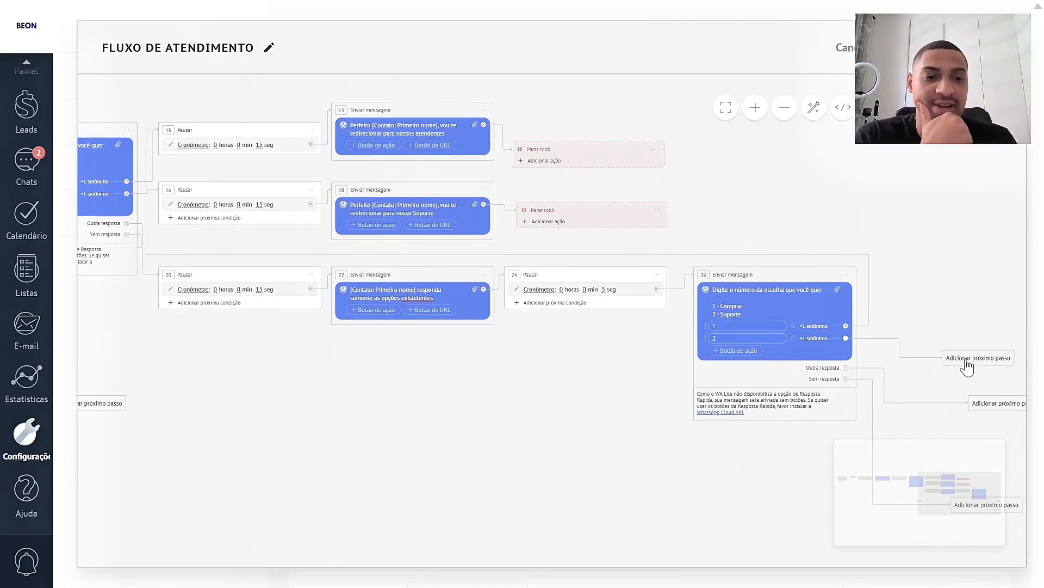
pyautogui.moveTo(974, 361); pyautogui.dragTo(849, 272)
pyautogui.moveTo(979, 316); pyautogui.dragTo(676, 245)
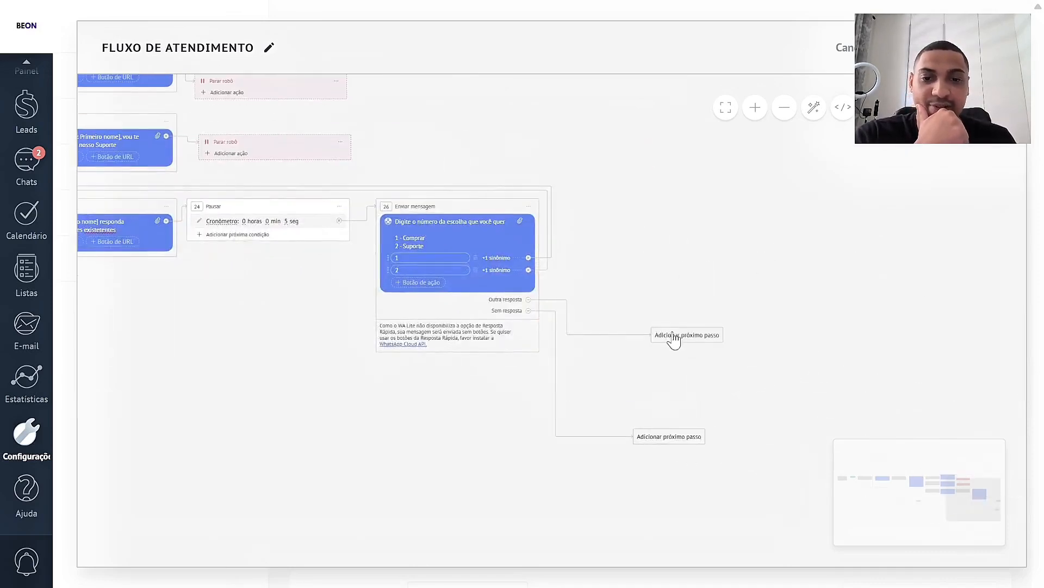
# Duplicate the first "Outra resposta" 15-second pause and connect the copy to "Outra resposta" of the duplicated options message.
pyautogui.moveTo(674, 338); pyautogui.dragTo(653, 282)
pyautogui.moveTo(623, 168); pyautogui.dragTo(835, 175)
pyautogui.moveTo(182, 213); pyautogui.dragTo(319, 198)
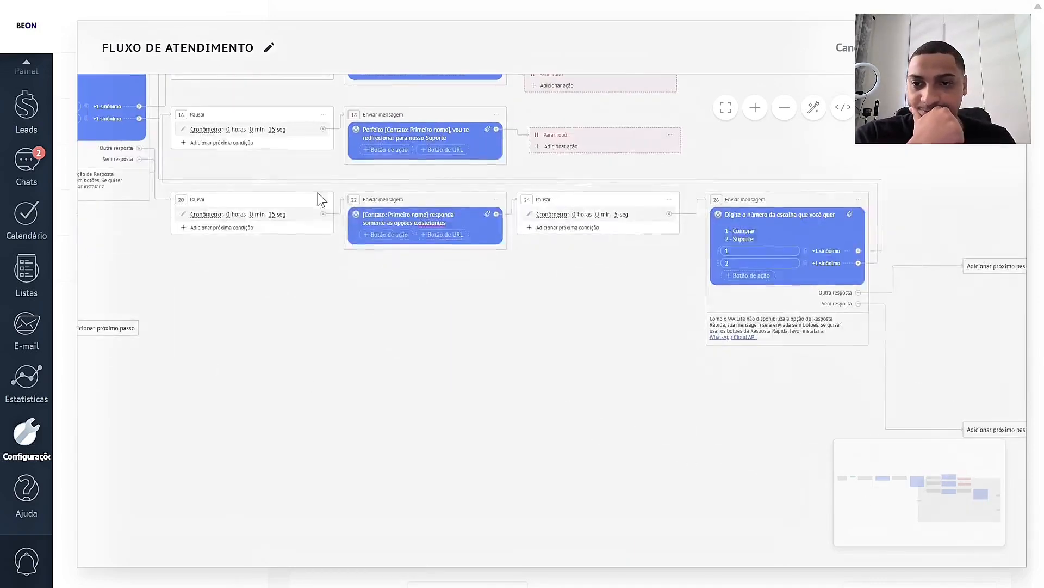
pyautogui.click(322, 199)
pyautogui.click(338, 247)
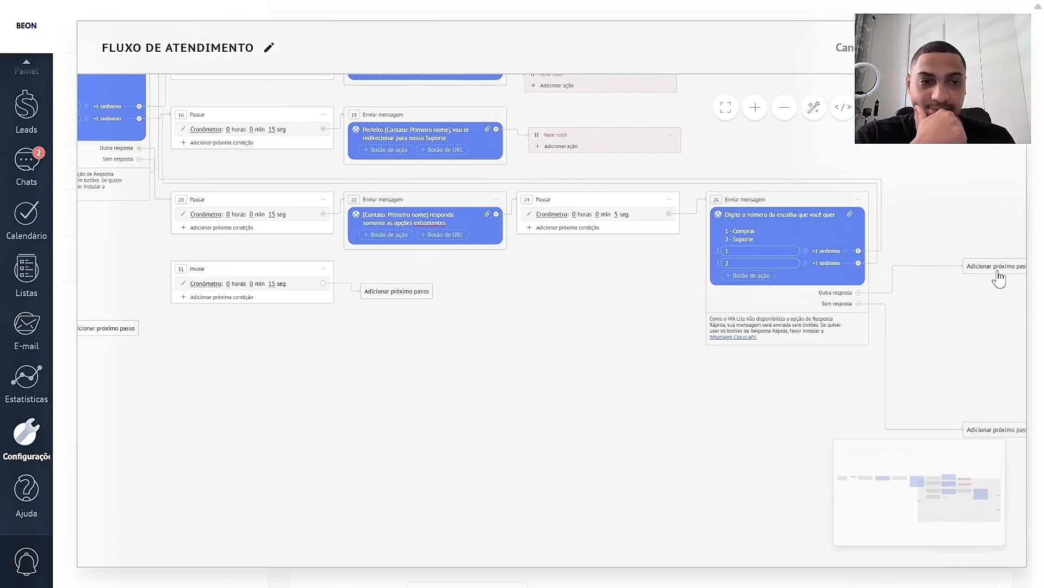
pyautogui.moveTo(999, 277); pyautogui.dragTo(1025, 285)
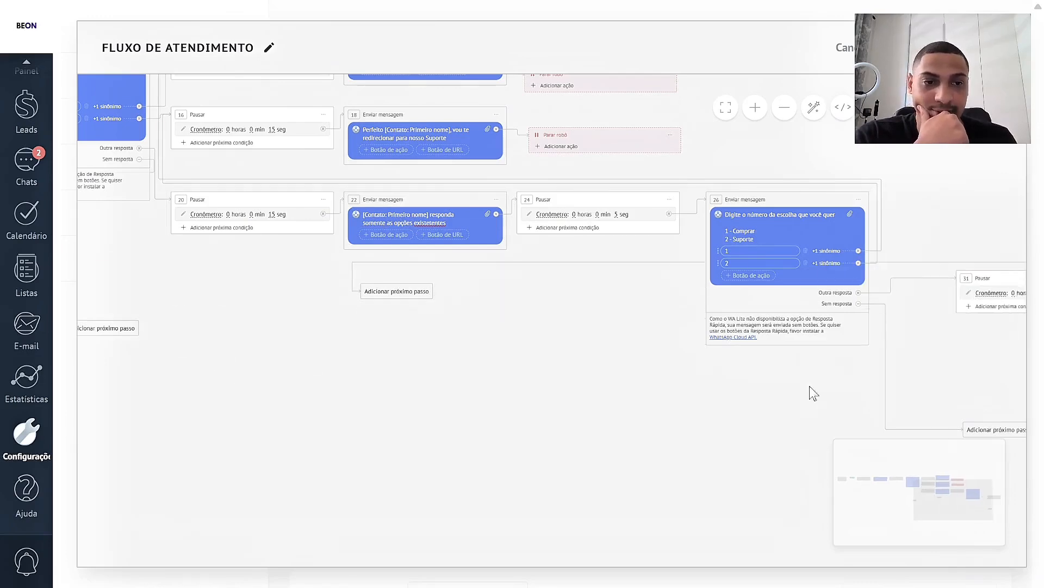
pyautogui.moveTo(469, 326); pyautogui.dragTo(175, 330)
pyautogui.moveTo(127, 298); pyautogui.dragTo(955, 311)
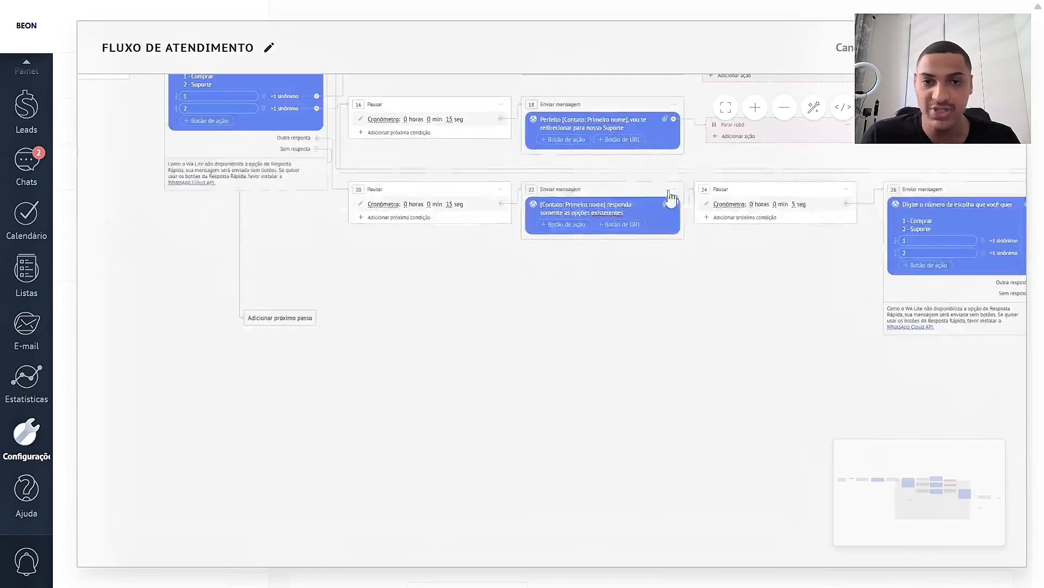
# Duplicate the "responda somente as opções" message and connect the copy after the second "Outra resposta" pause.
pyautogui.click(674, 197)
pyautogui.click(697, 229)
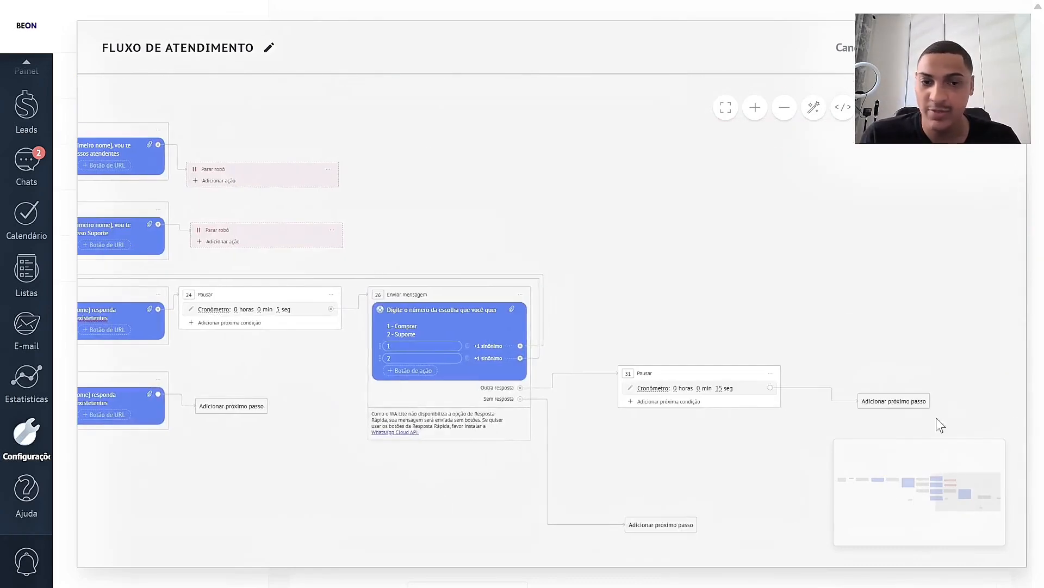
pyautogui.moveTo(98, 380); pyautogui.dragTo(903, 374)
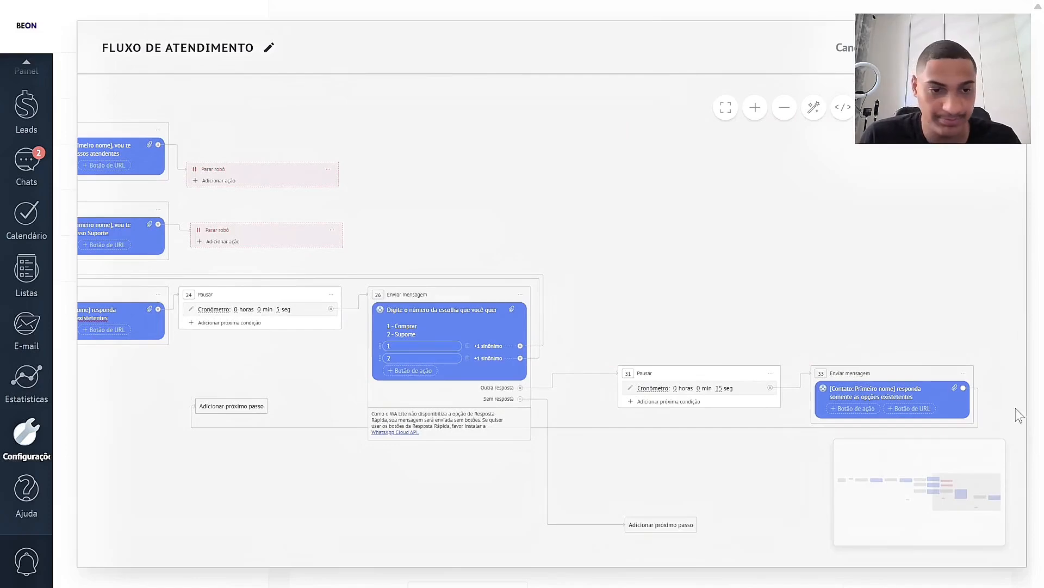
pyautogui.hscroll(6, 644, 305)
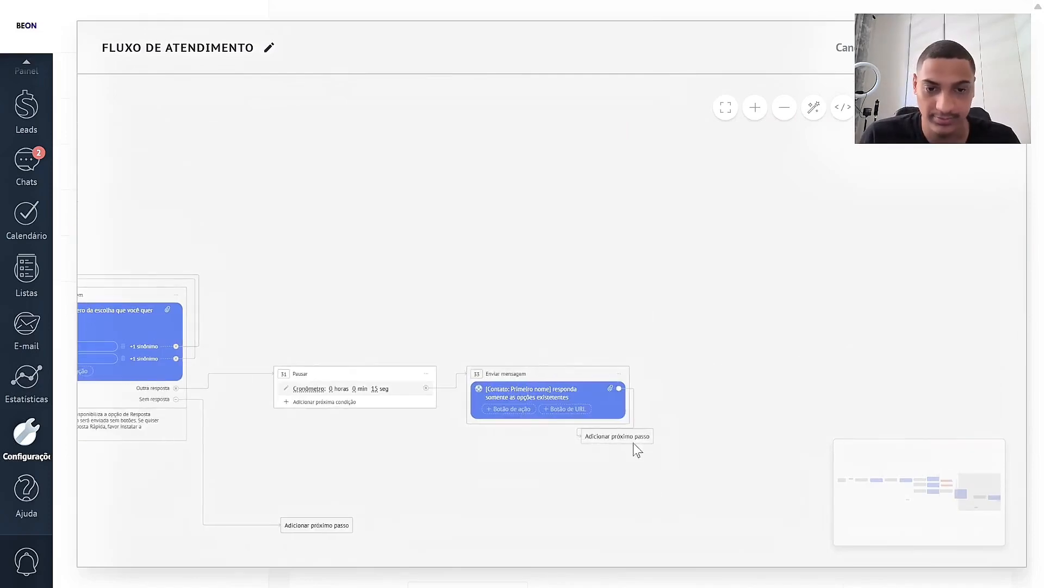
# Change the duplicated message's text after the contact's first name field to "Resposta inexistente, estamos te redirecionando para nossos atendentes".
pyautogui.tripleClick(572, 398)
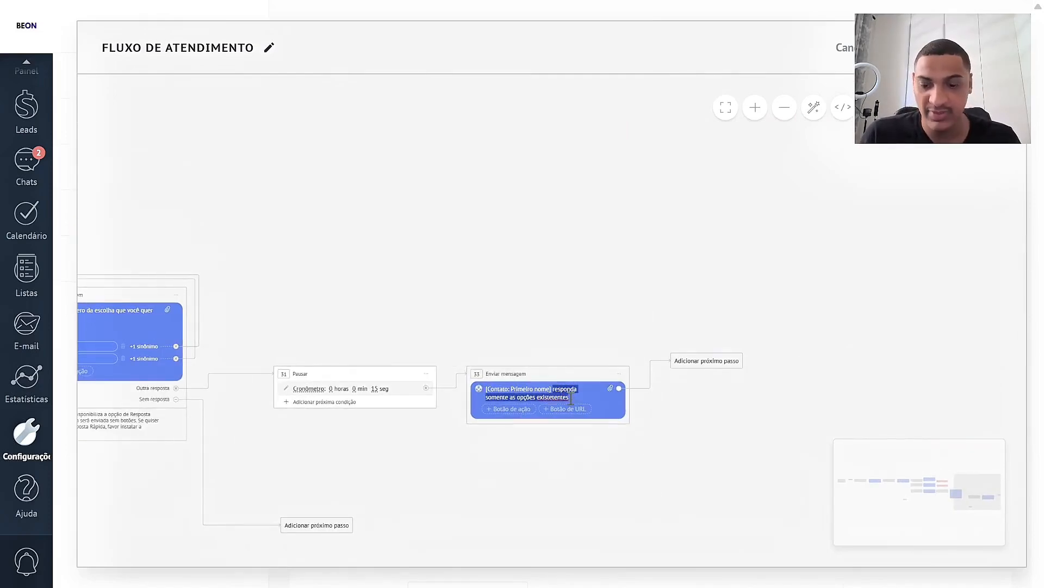
pyautogui.write('Resp')
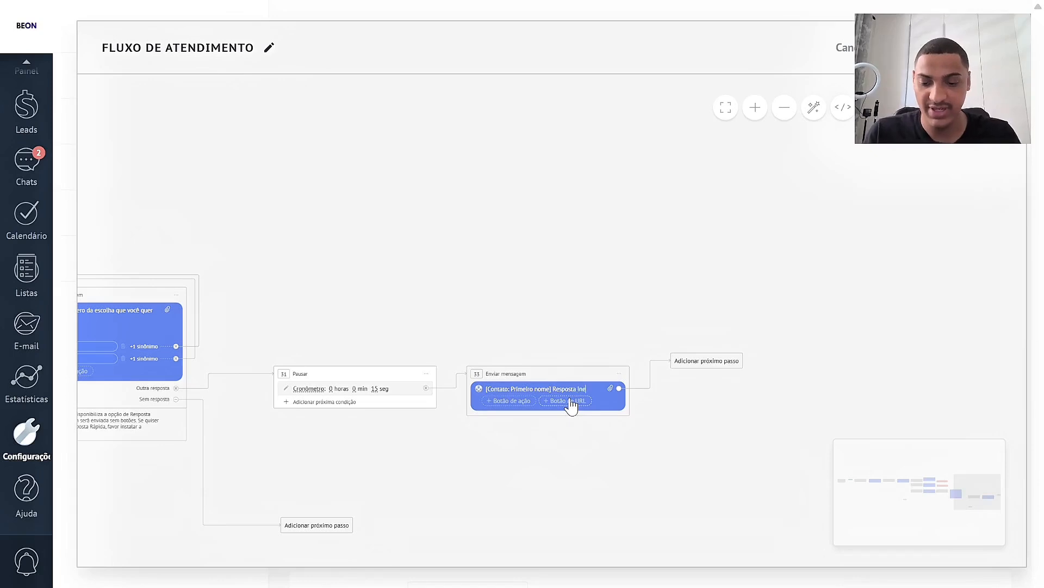
pyautogui.write('osta inexistente, estamos te redirecio')
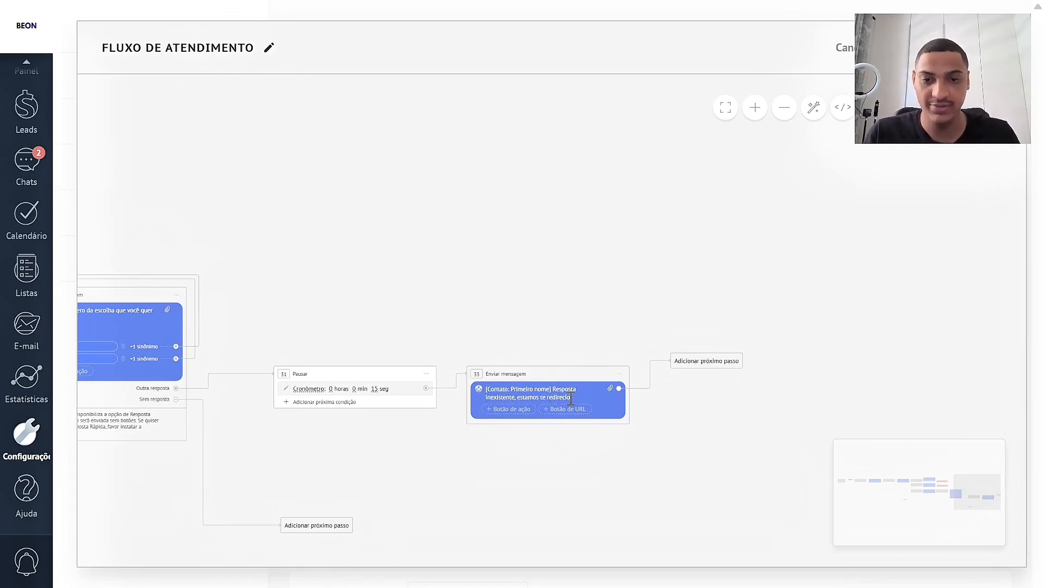
pyautogui.write('para nossos atendentes')
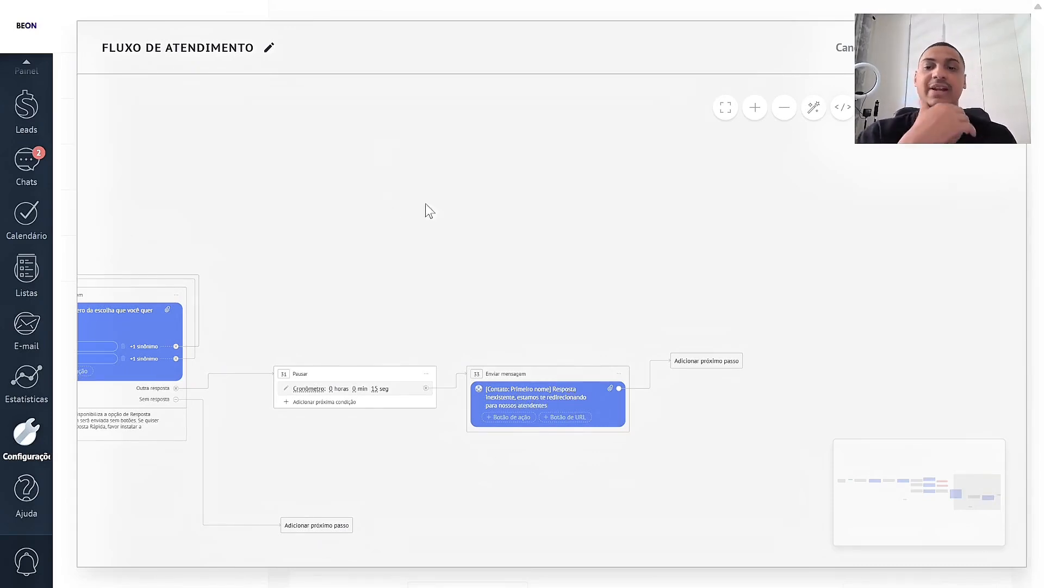
# Add a "Parar robô" step after the "Resposta inexistente" message and reposition the 15-second pause between the options message and that message.
pyautogui.moveTo(425, 210); pyautogui.dragTo(782, 206)
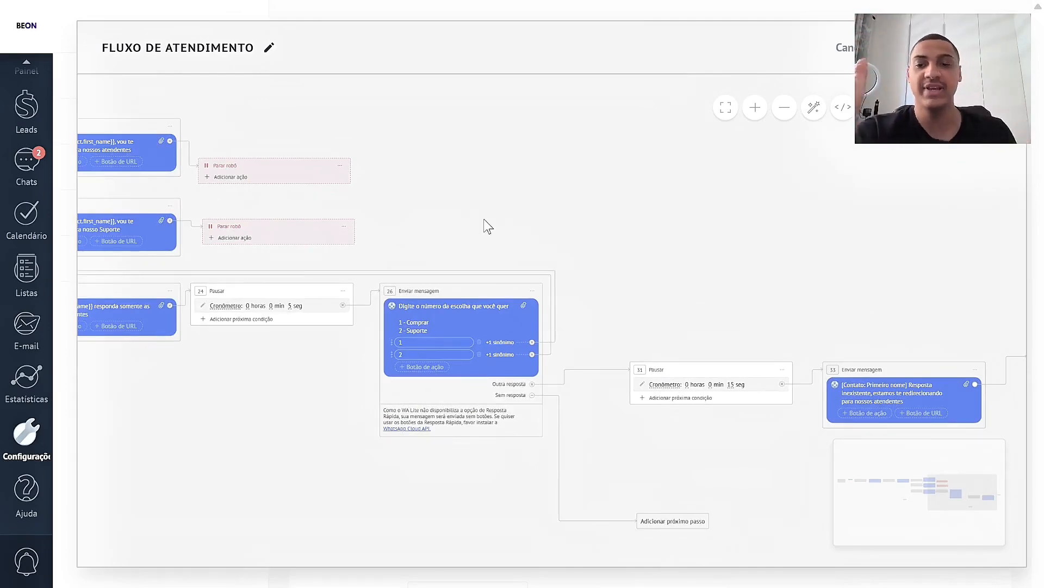
pyautogui.moveTo(538, 218); pyautogui.dragTo(755, 197)
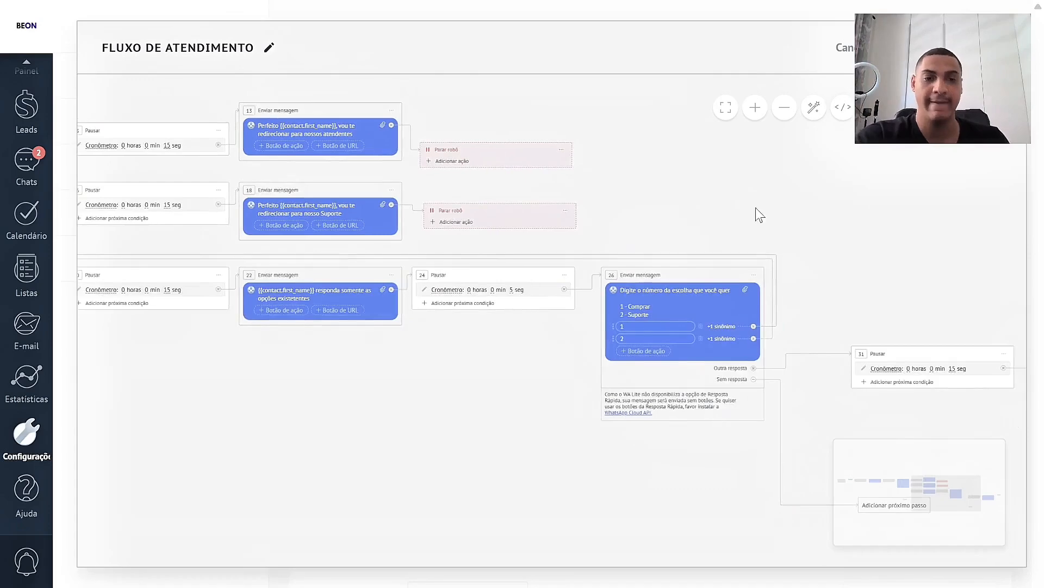
pyautogui.moveTo(844, 228); pyautogui.dragTo(398, 82)
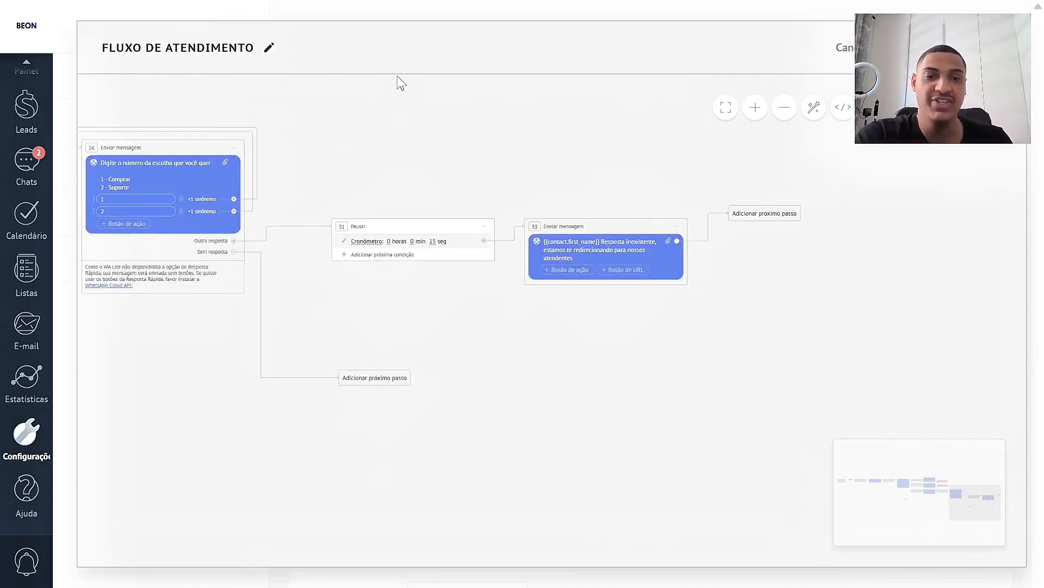
pyautogui.click(741, 214)
pyautogui.click(759, 474)
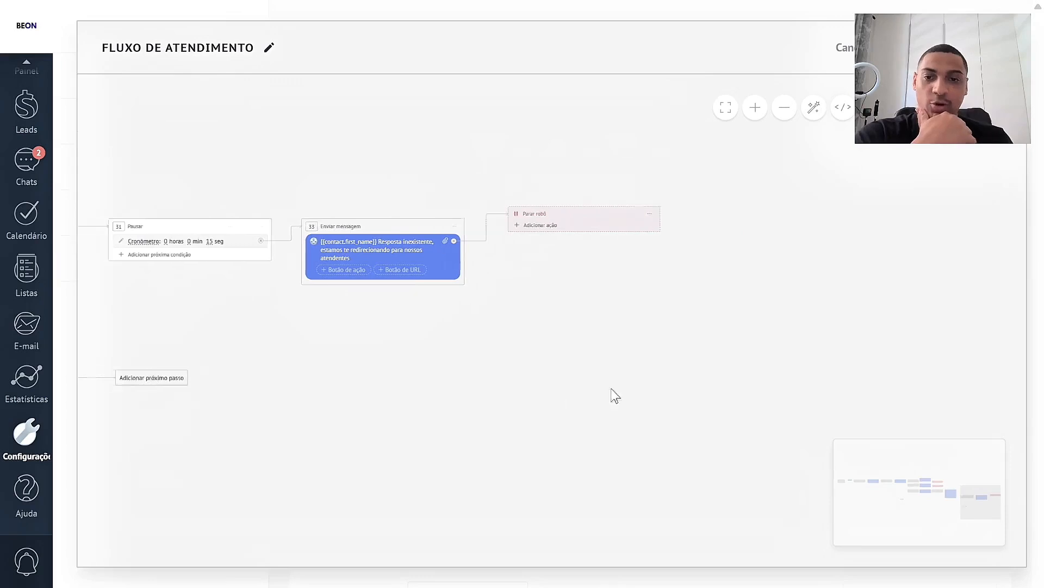
pyautogui.moveTo(613, 239); pyautogui.dragTo(884, 277)
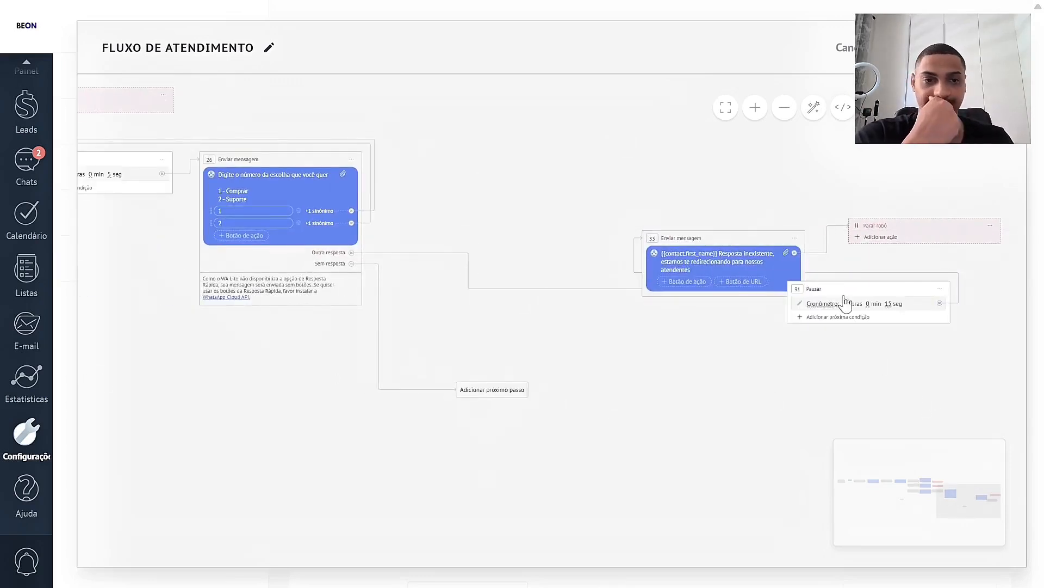
pyautogui.moveTo(797, 298); pyautogui.dragTo(446, 247)
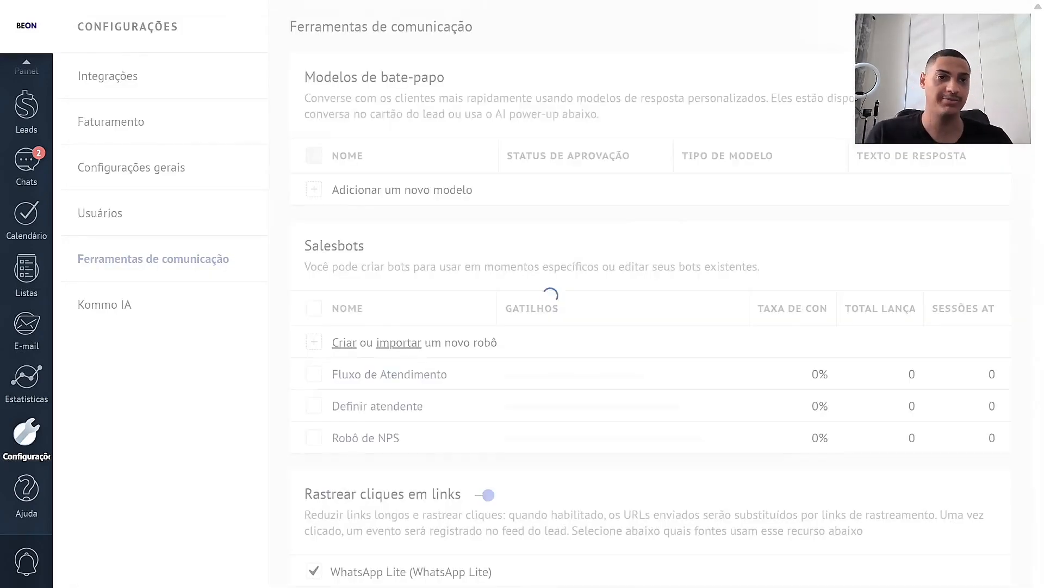
# Save the flow and reopen Fluxo de Atendimento from the Salesbots list.
pyautogui.click(452, 470)
pyautogui.click(492, 325)
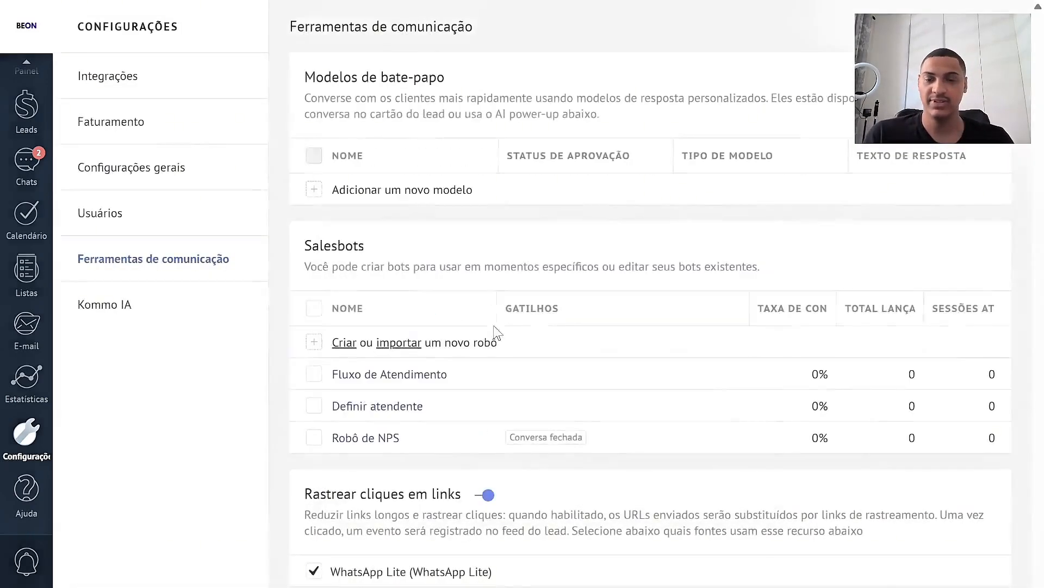
pyautogui.click(356, 376)
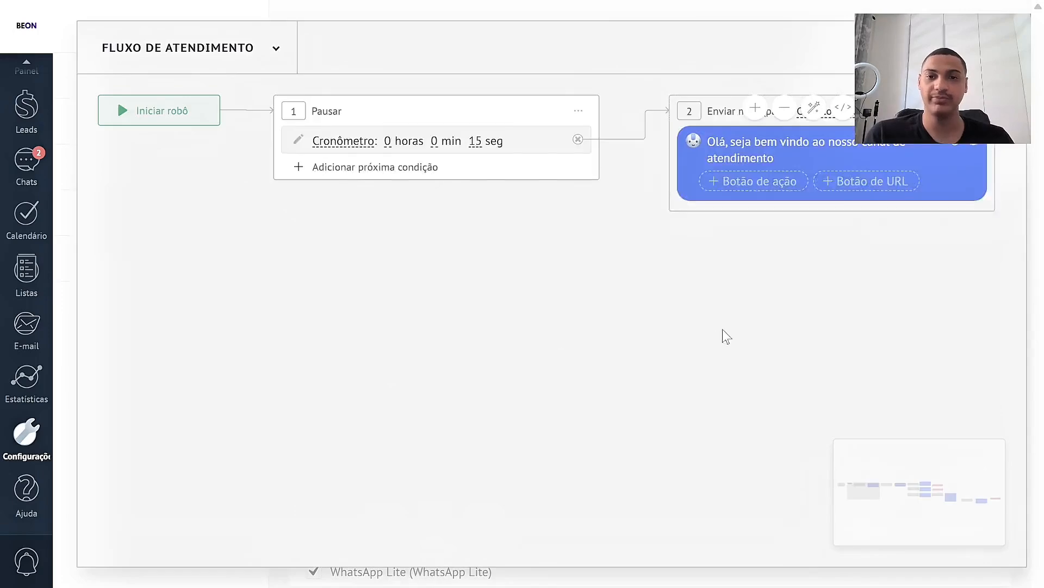
# Move the "Sem resposta" next-step placeholders of both options messages further down, clear of the neighbouring blocks.
pyautogui.click(784, 111)
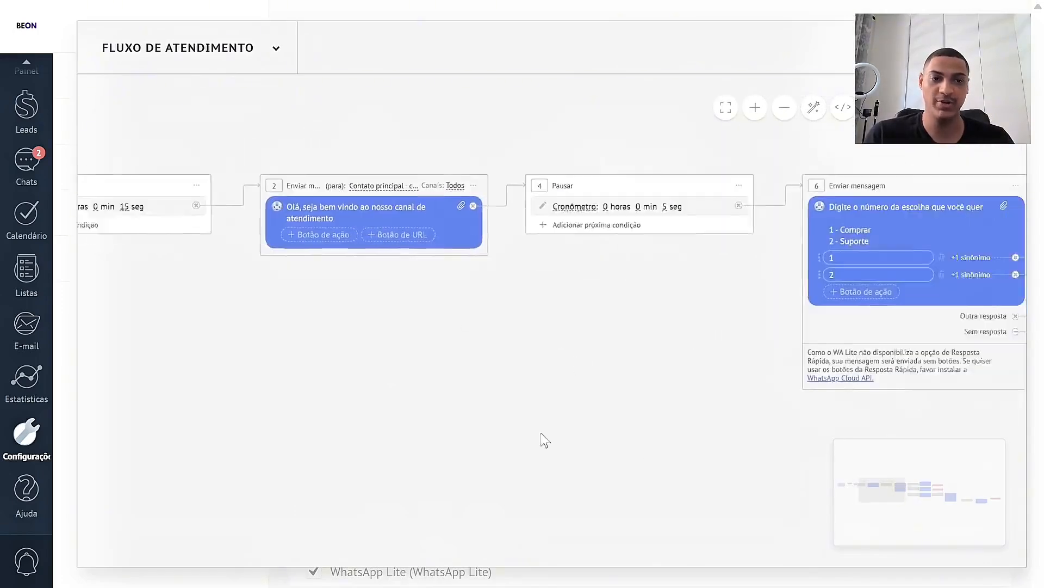
pyautogui.moveTo(611, 201); pyautogui.dragTo(585, 498)
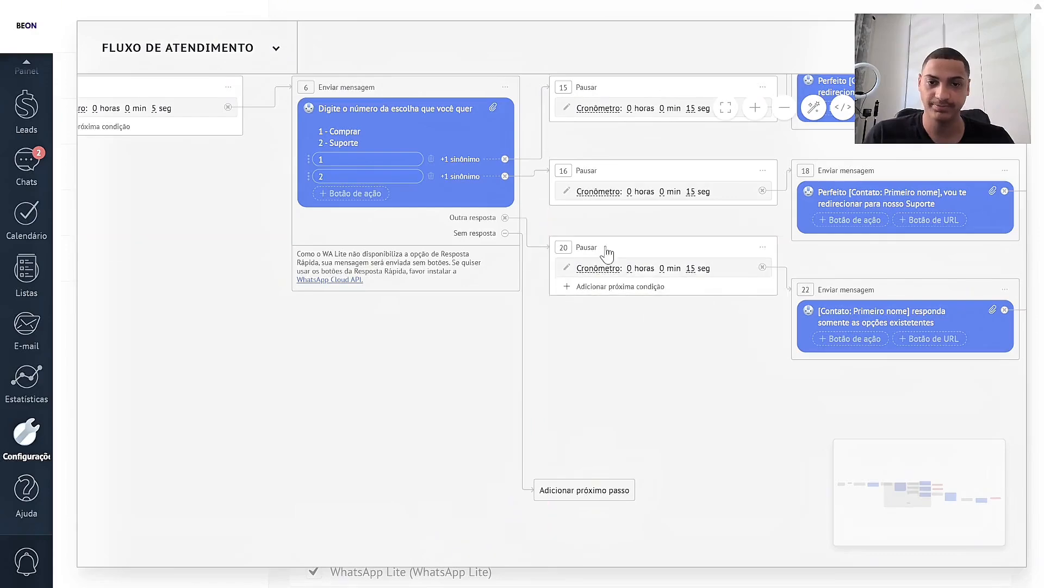
pyautogui.moveTo(642, 443); pyautogui.dragTo(373, 321)
pyautogui.moveTo(721, 456); pyautogui.dragTo(549, 406)
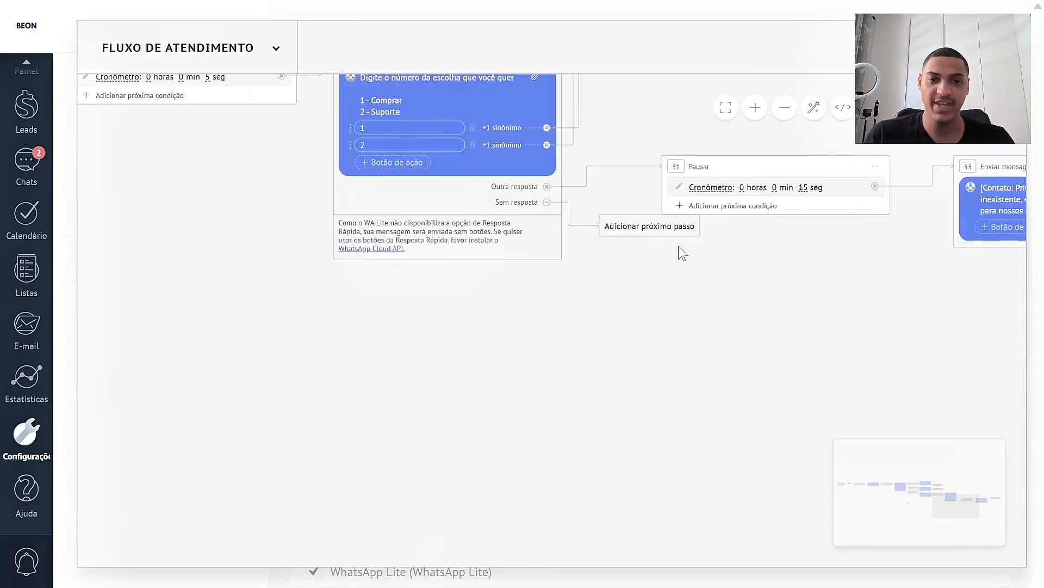
pyautogui.moveTo(675, 219); pyautogui.dragTo(691, 310)
# Add a pause to "Sem resposta" of the first options message and set its timer to 2 hours 0 min 0 seg.
pyautogui.click(783, 112)
pyautogui.click(783, 111)
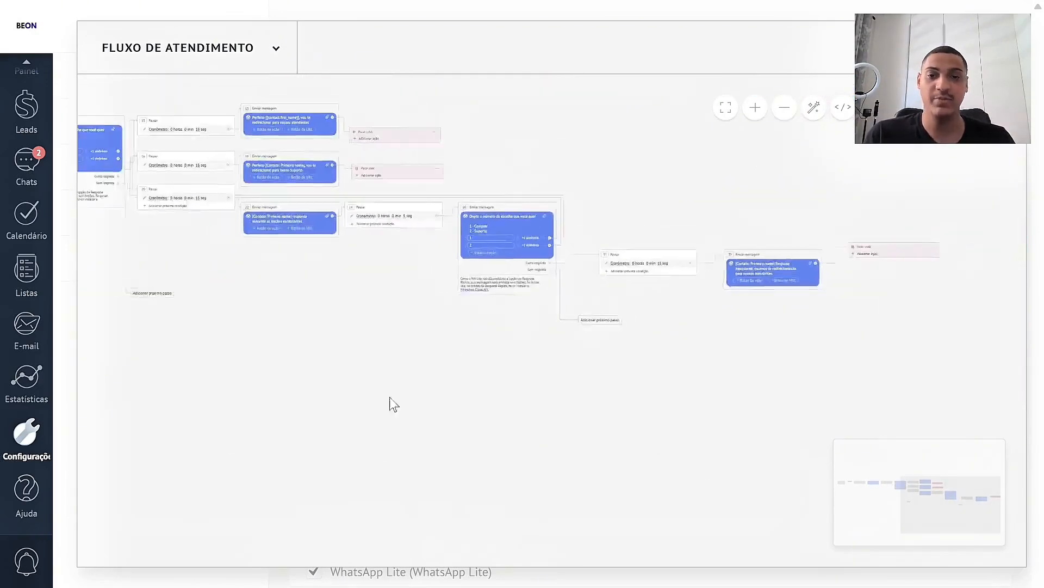
pyautogui.moveTo(392, 403); pyautogui.dragTo(629, 403)
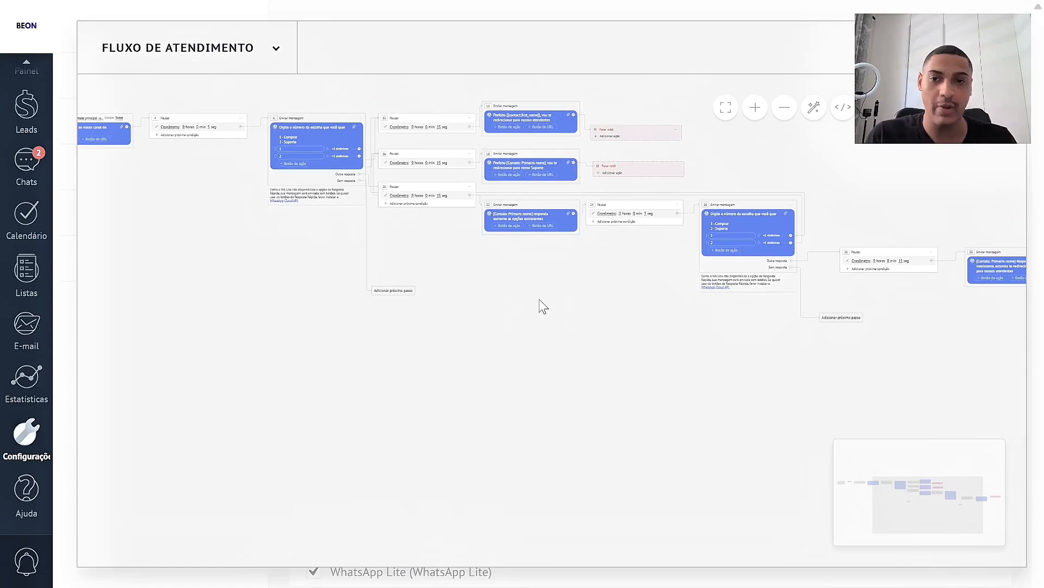
pyautogui.click(394, 291)
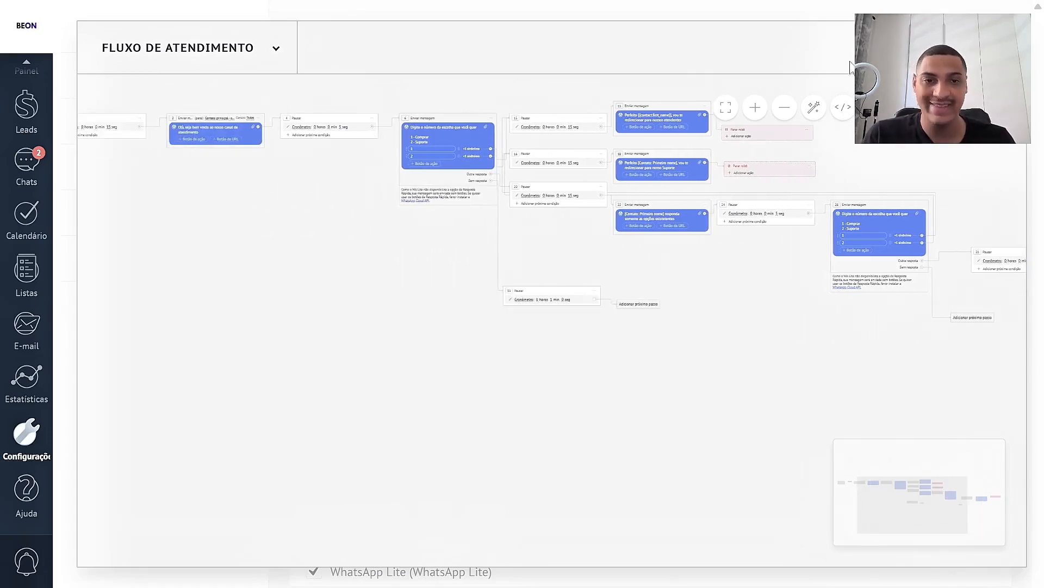
pyautogui.click(755, 107)
pyautogui.scroll(3, 522, 283)
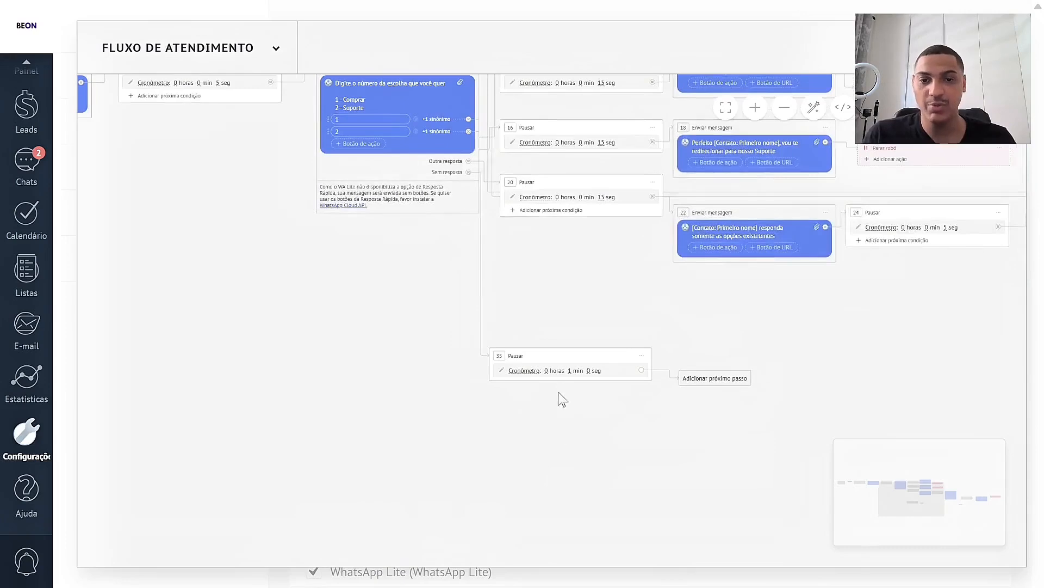
pyautogui.write('2')
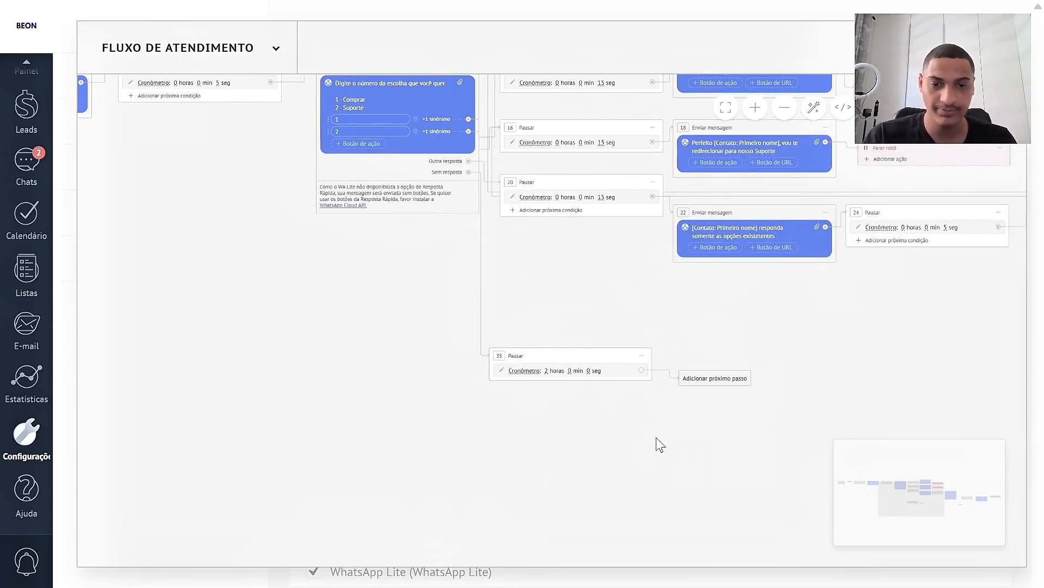
# Duplicate the second options message and place the copy below the 2-hour pause.
pyautogui.moveTo(790, 275); pyautogui.dragTo(534, 275)
pyautogui.click(943, 214)
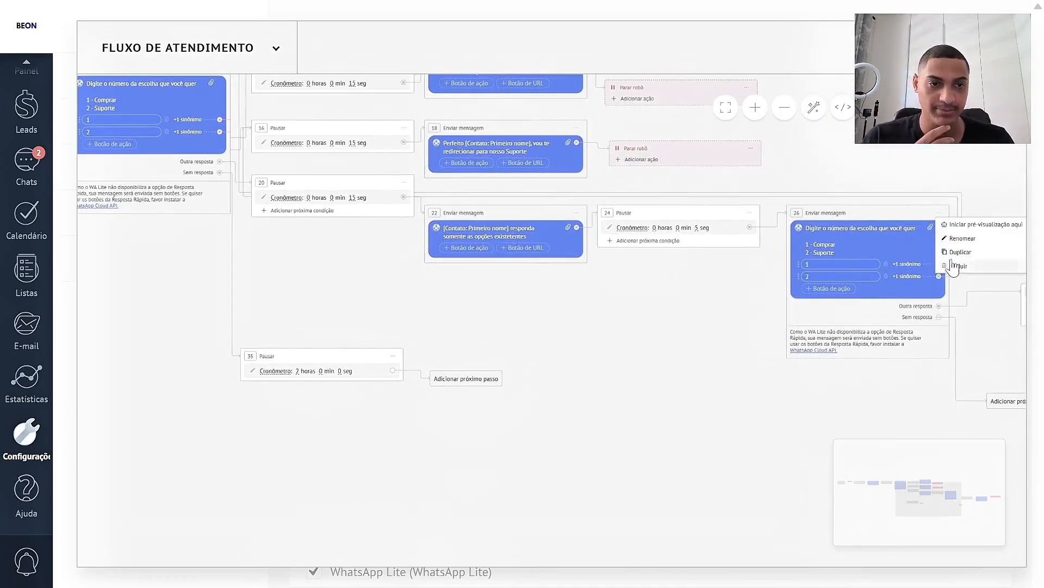
pyautogui.click(952, 315)
pyautogui.moveTo(672, 424); pyautogui.dragTo(360, 374)
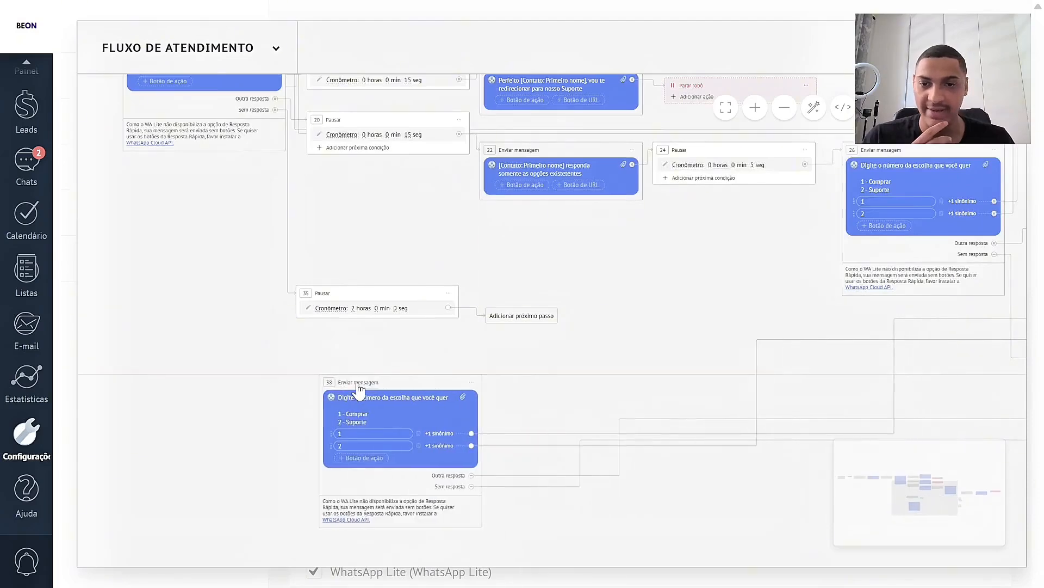
pyautogui.moveTo(501, 358); pyautogui.dragTo(450, 284)
# Delete both reply options of the message copy below the 2-hour pause and recreate them as 1 and 2.
pyautogui.click(416, 412)
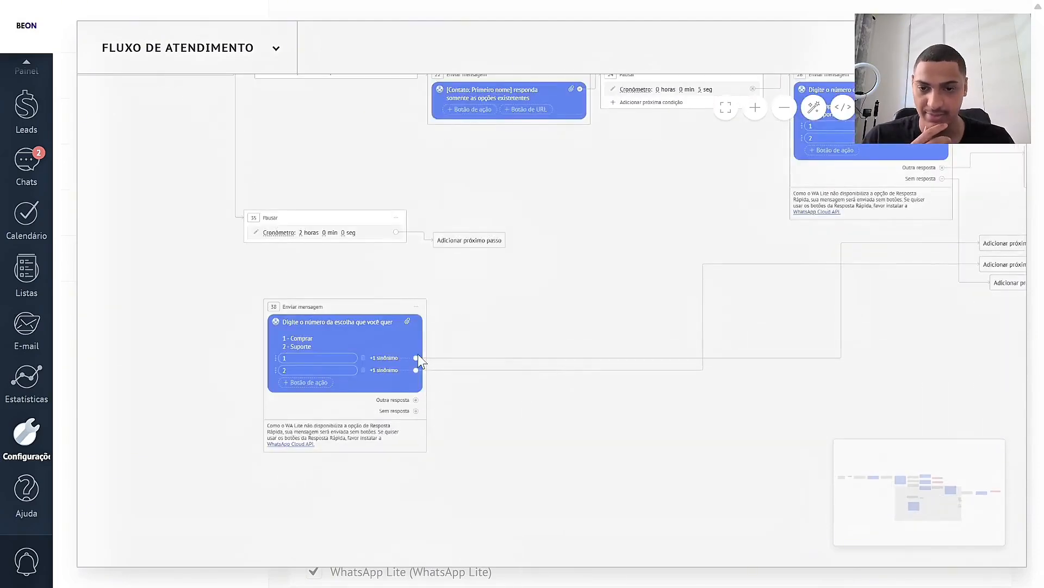
pyautogui.click(363, 358)
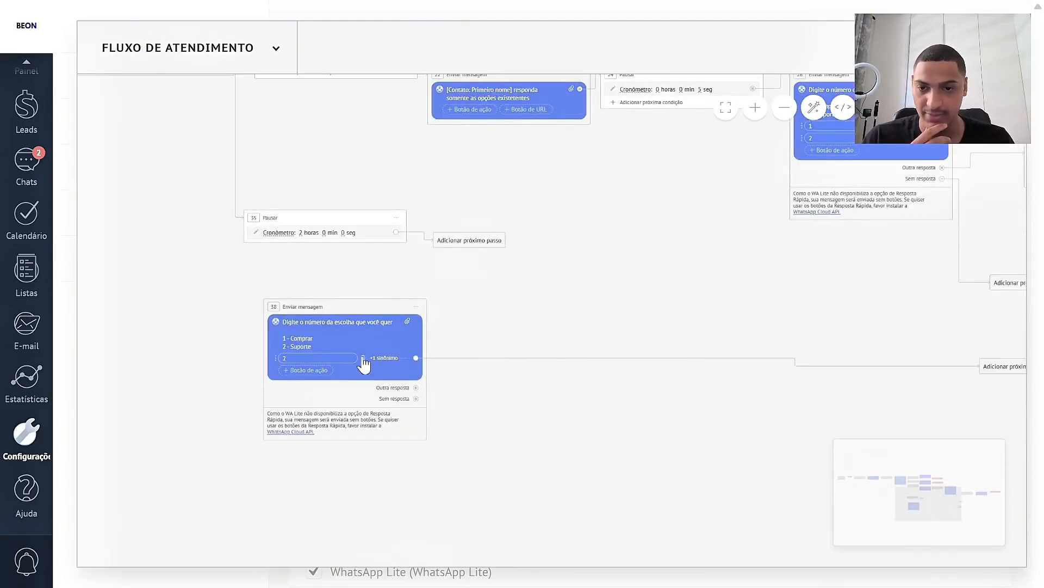
pyautogui.click(362, 359)
pyautogui.click(308, 358)
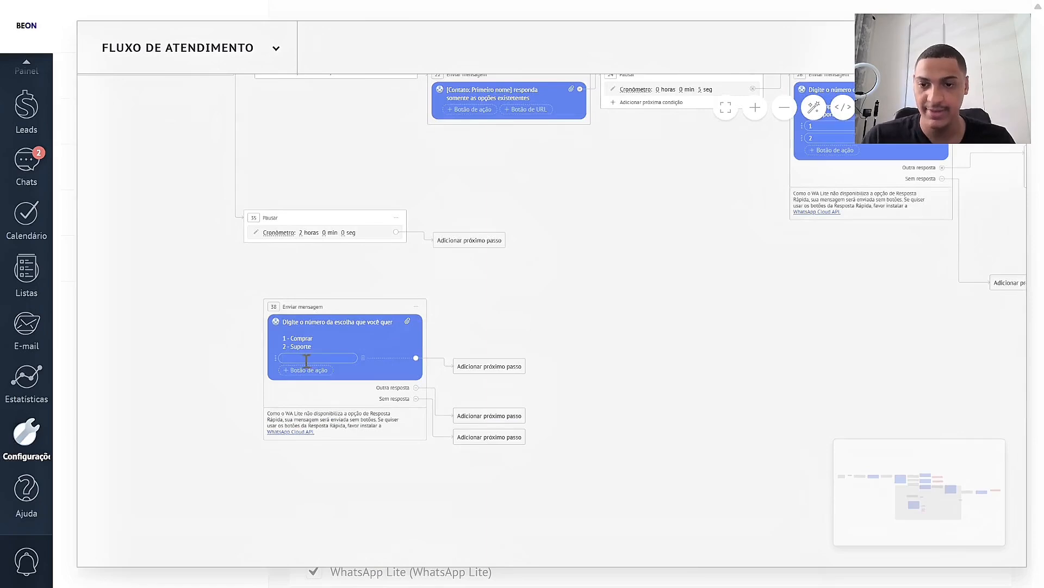
pyautogui.write('1')
pyautogui.press('Return')
# Add the synonym "Comprar" to option 1 and "Suporte" to option 2 of the copied message.
pyautogui.click(383, 357)
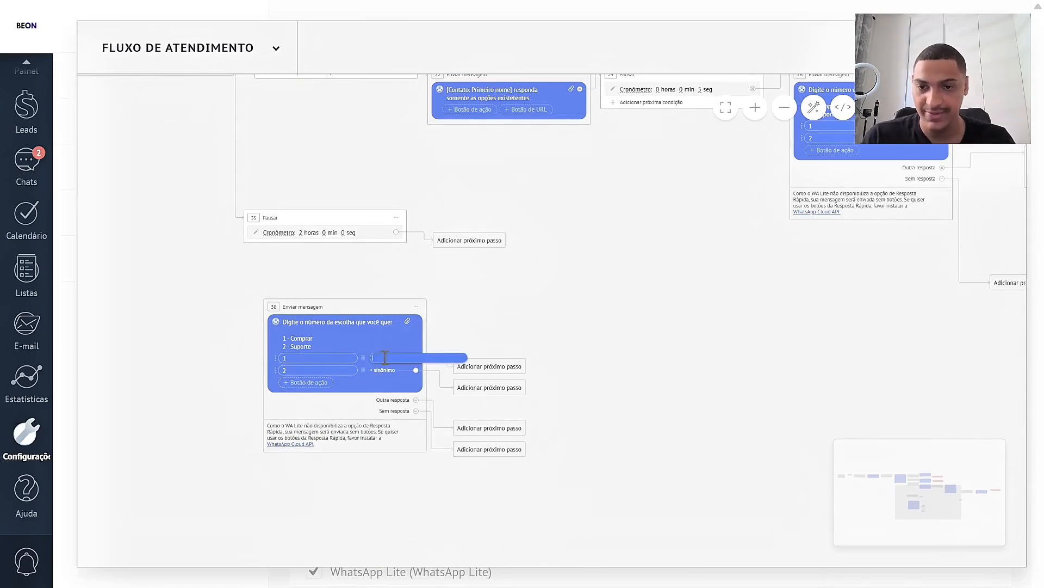
pyautogui.write('Comprar')
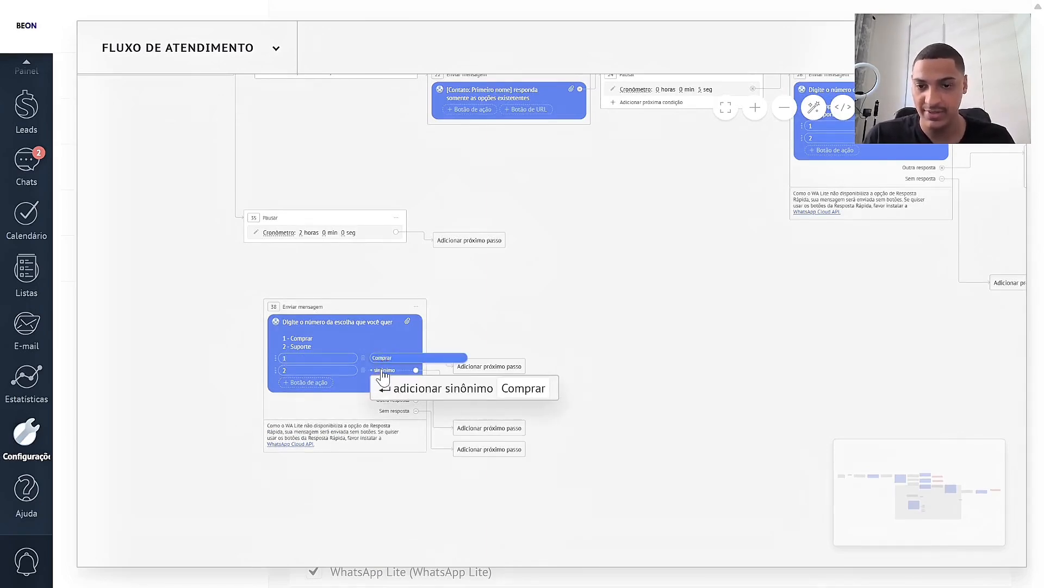
pyautogui.press('Return')
pyautogui.click(384, 370)
pyautogui.write('Suporte')
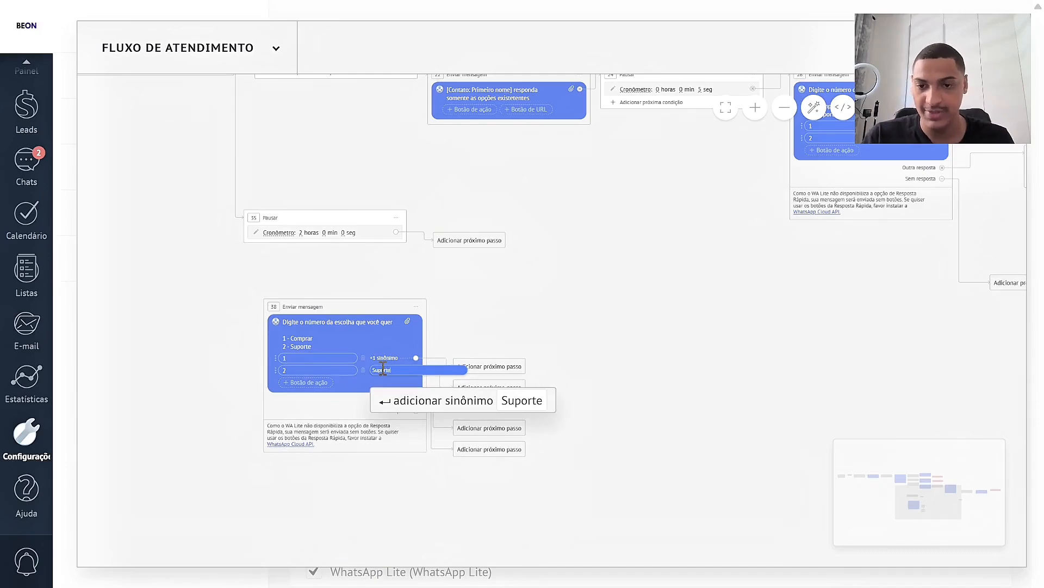
pyautogui.press('Return')
# Insert the greeting "Olá [Contato: Primeiro nome] ainda está aí?" above the options text of the copied message.
pyautogui.hotkey('ctrl', 'a')
pyautogui.click(315, 330)
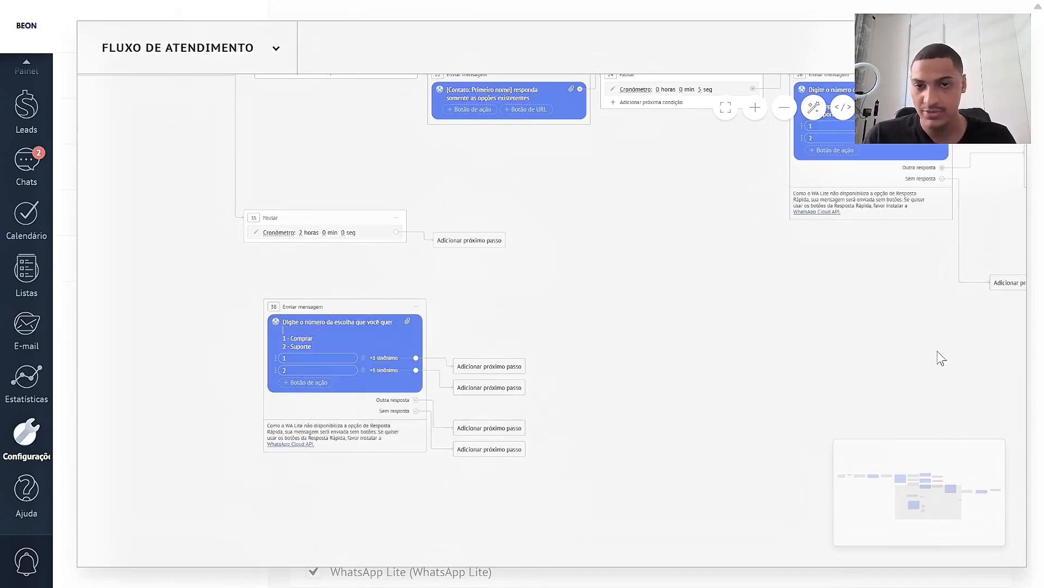
pyautogui.scroll(3, 662, 286)
pyautogui.moveTo(662, 287); pyautogui.dragTo(945, 271)
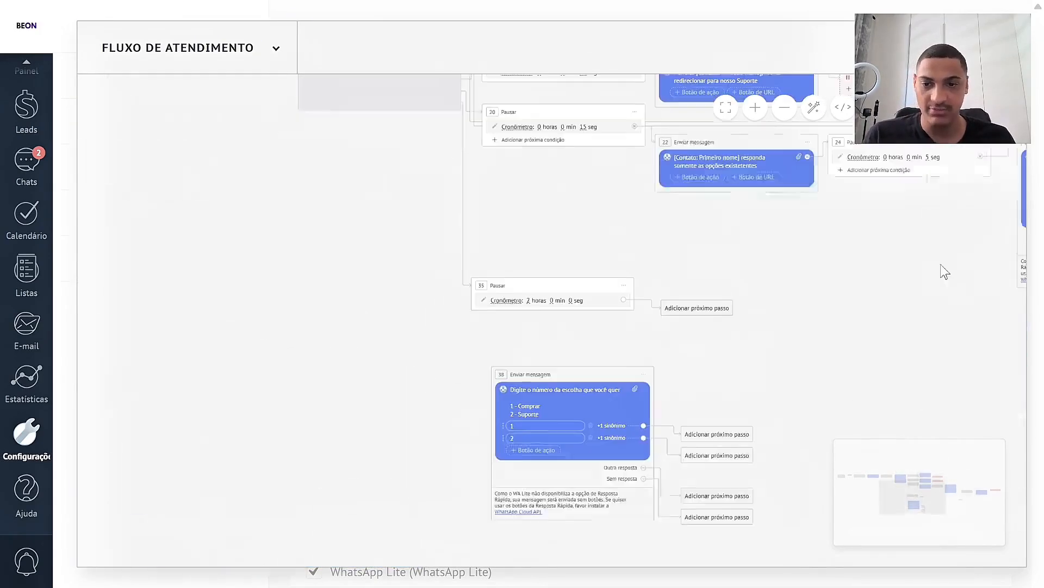
pyautogui.click(518, 389)
pyautogui.press('Return')
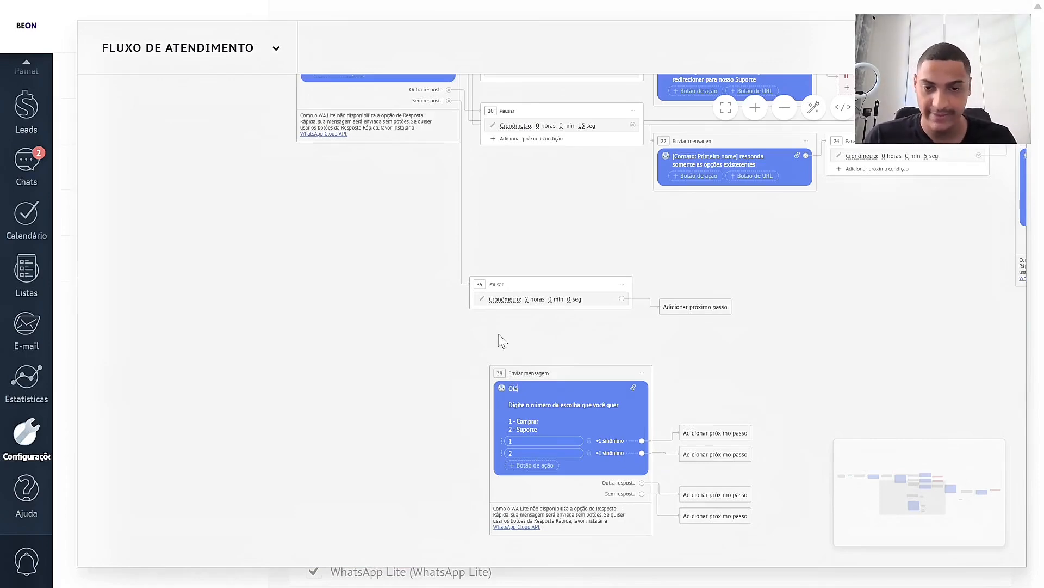
pyautogui.write('Olá')
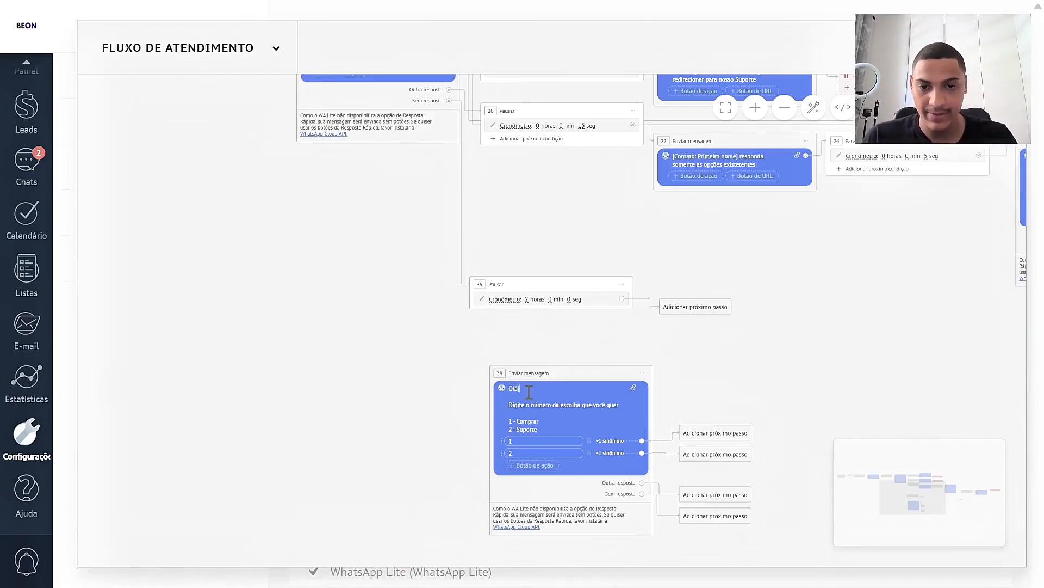
pyautogui.write(' [conta')
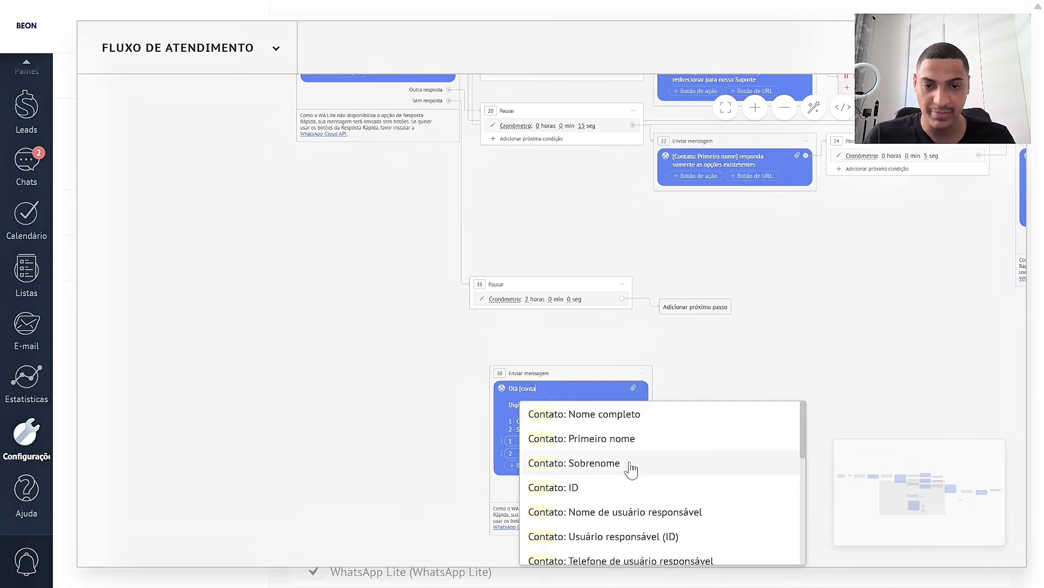
pyautogui.click(632, 441)
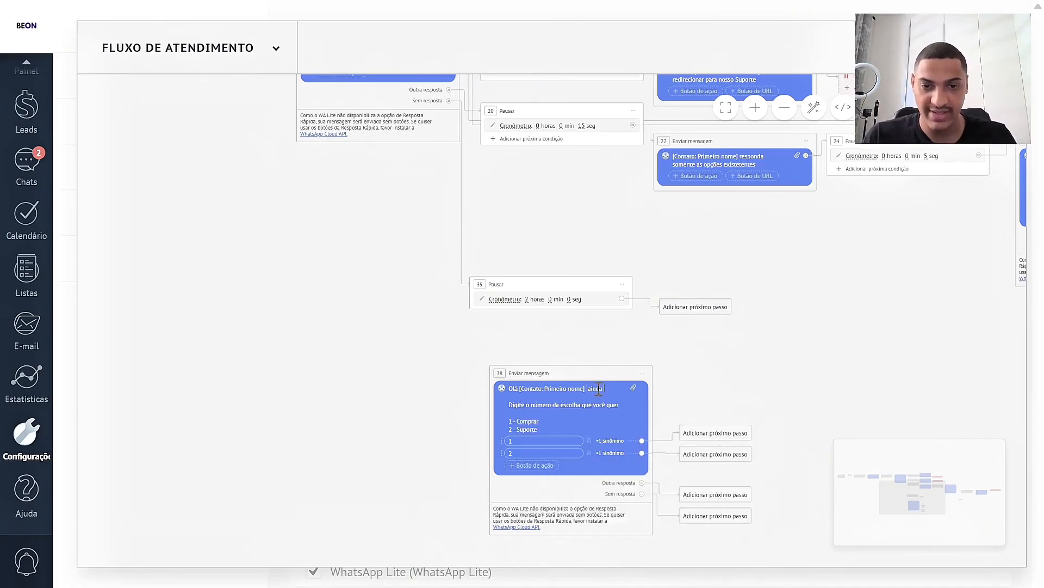
pyautogui.write('ainda está aí?')
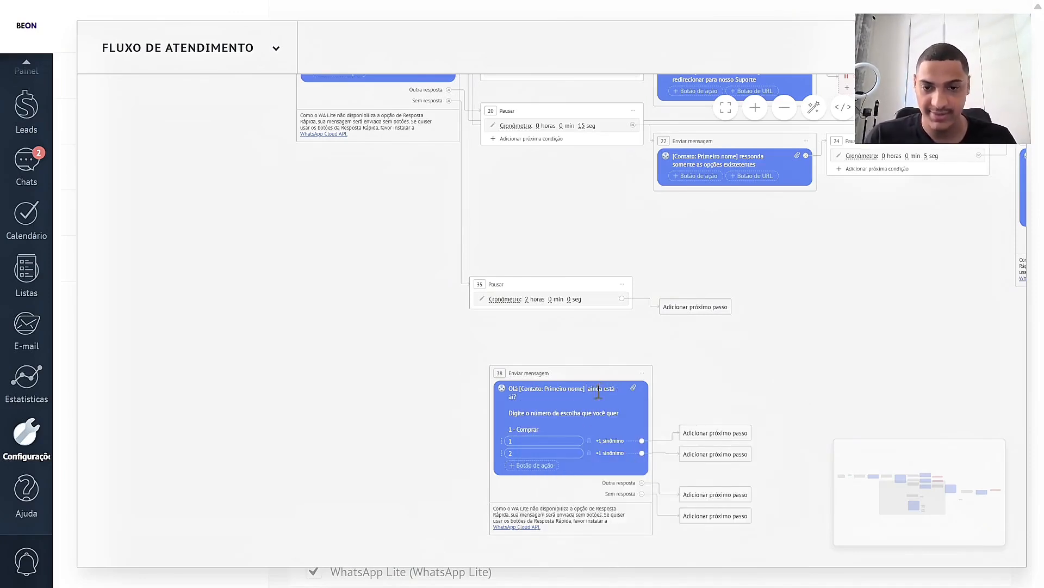
# Connect the 2-hour pause to the copied options message and place the message directly beside the pause.
pyautogui.moveTo(792, 361); pyautogui.dragTo(680, 345)
pyautogui.moveTo(582, 290); pyautogui.dragTo(413, 359)
pyautogui.moveTo(417, 271)
pyautogui.mouseDown()
pyautogui.moveTo(284, 272)
pyautogui.moveTo(427, 256)
pyautogui.moveTo(417, 257)
pyautogui.mouseUp()
pyautogui.moveTo(440, 360); pyautogui.dragTo(599, 257)
pyautogui.moveTo(286, 422); pyautogui.dragTo(89, 457)
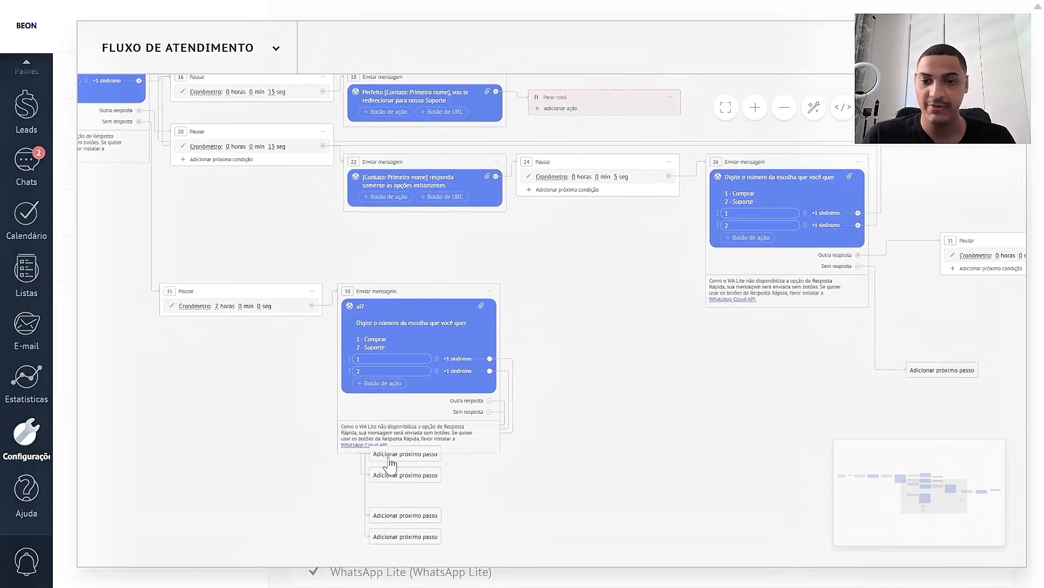
# Link the copied message's options 1 and 2 and its other-answer output to the existing attendant, support and invalid-answer pauses.
pyautogui.moveTo(387, 459); pyautogui.dragTo(579, 340)
pyautogui.click(784, 107)
pyautogui.click(784, 107)
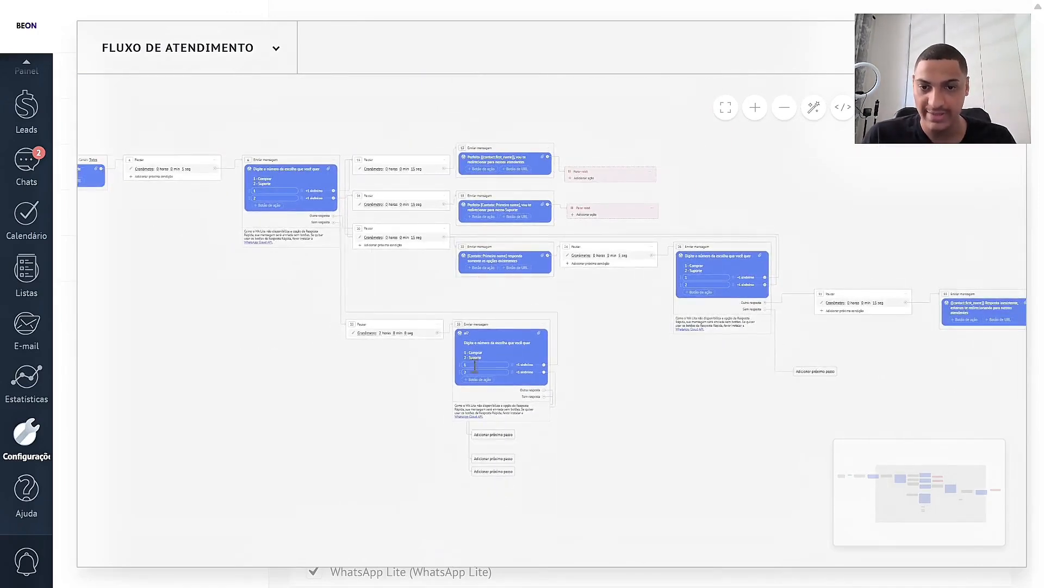
pyautogui.moveTo(489, 436); pyautogui.dragTo(420, 210)
pyautogui.click(755, 107)
pyautogui.click(755, 107)
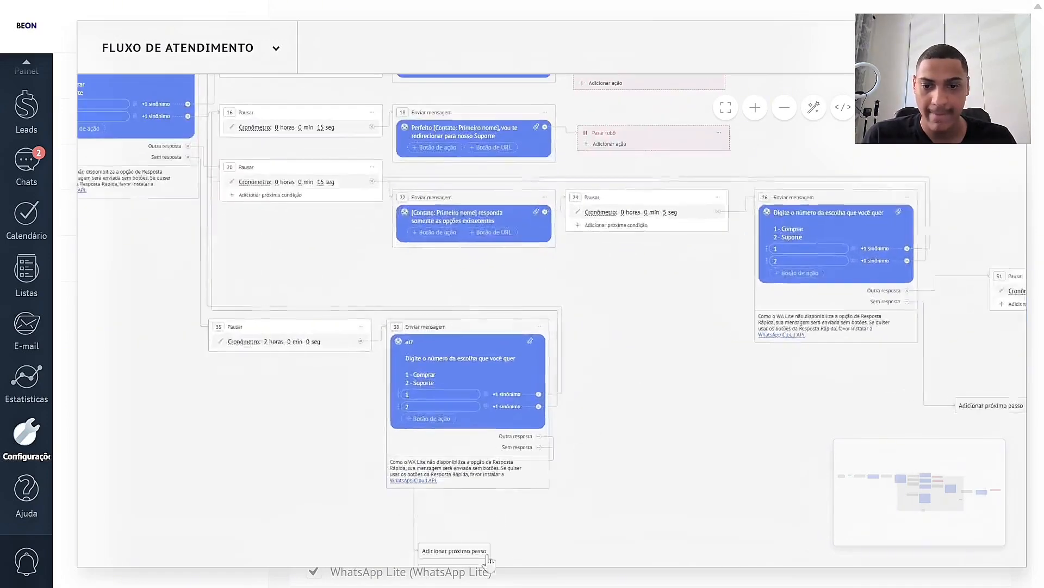
pyautogui.moveTo(498, 547); pyautogui.dragTo(305, 191)
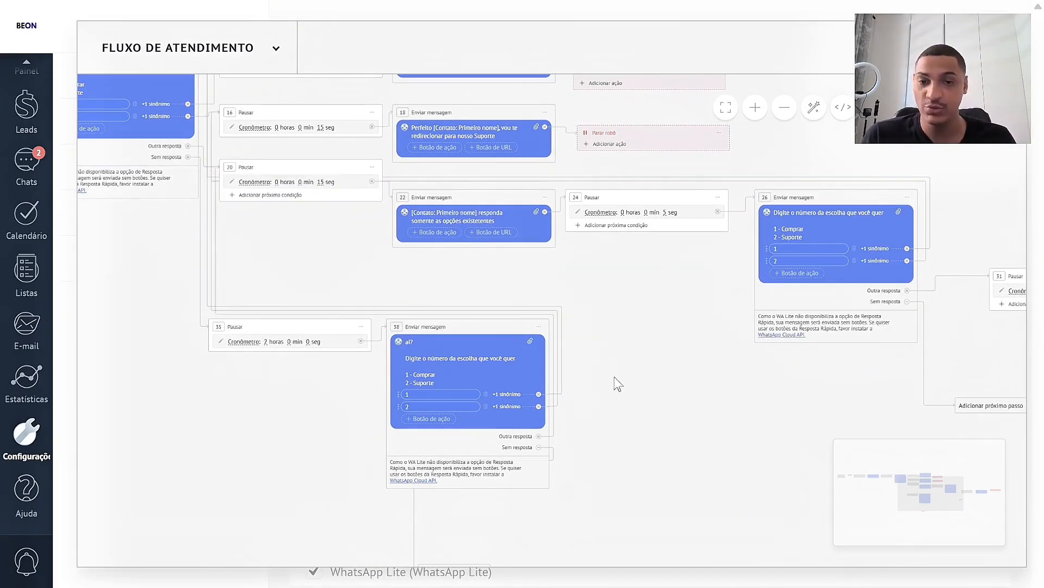
# Add a pause of 24 hours 0 min to the copied message's no-response output and place it beside the message.
pyautogui.moveTo(615, 377); pyautogui.dragTo(670, 260)
pyautogui.moveTo(508, 474); pyautogui.dragTo(718, 373)
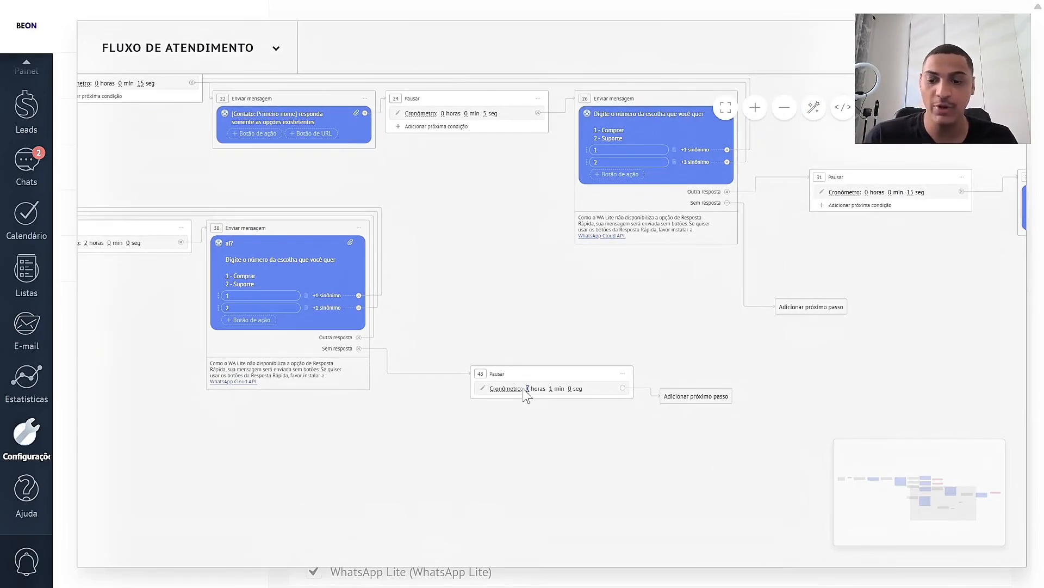
pyautogui.write('24')
pyautogui.click(618, 426)
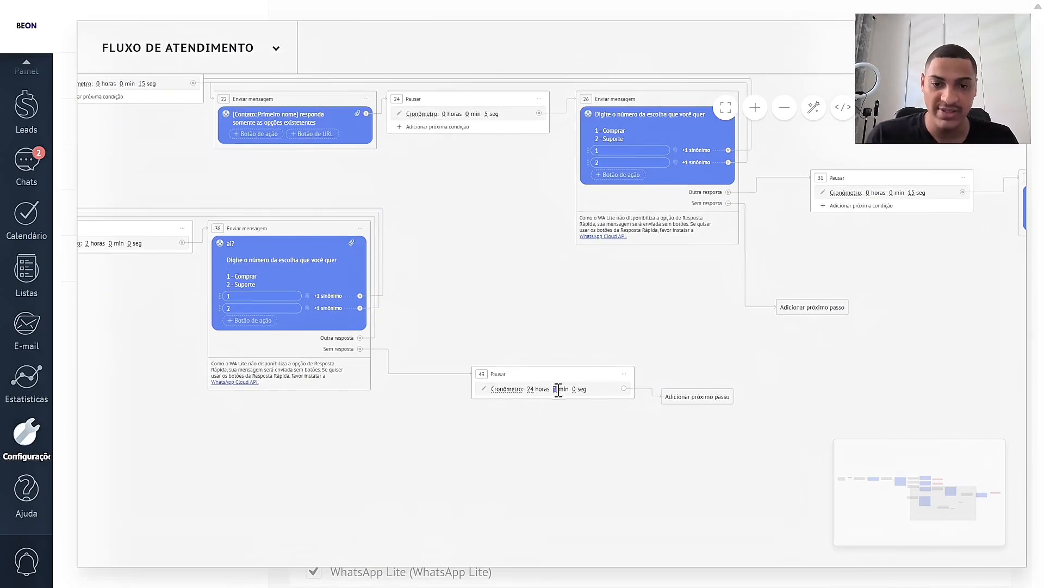
pyautogui.click(586, 460)
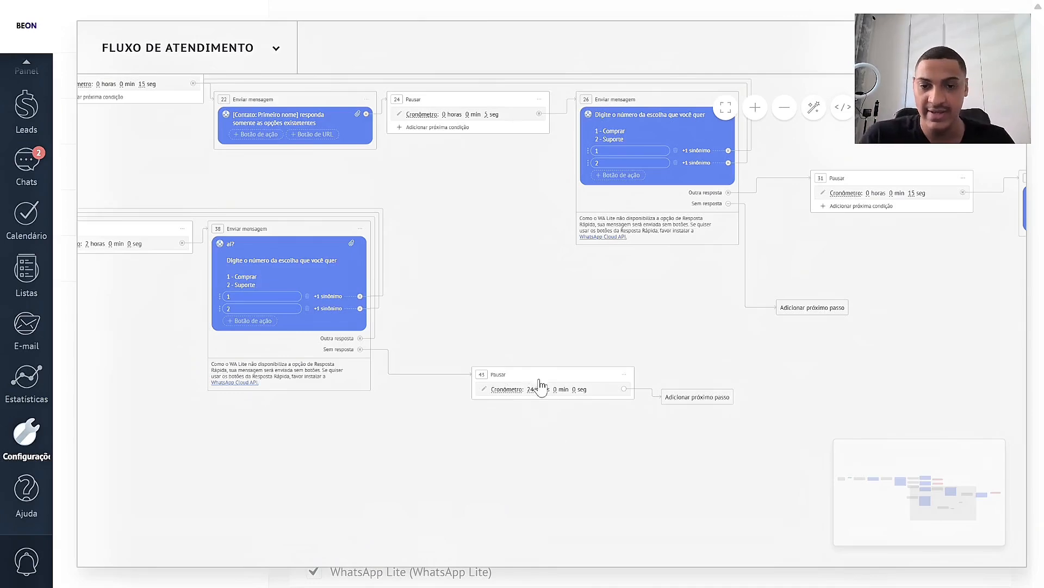
pyautogui.moveTo(541, 378); pyautogui.dragTo(468, 361)
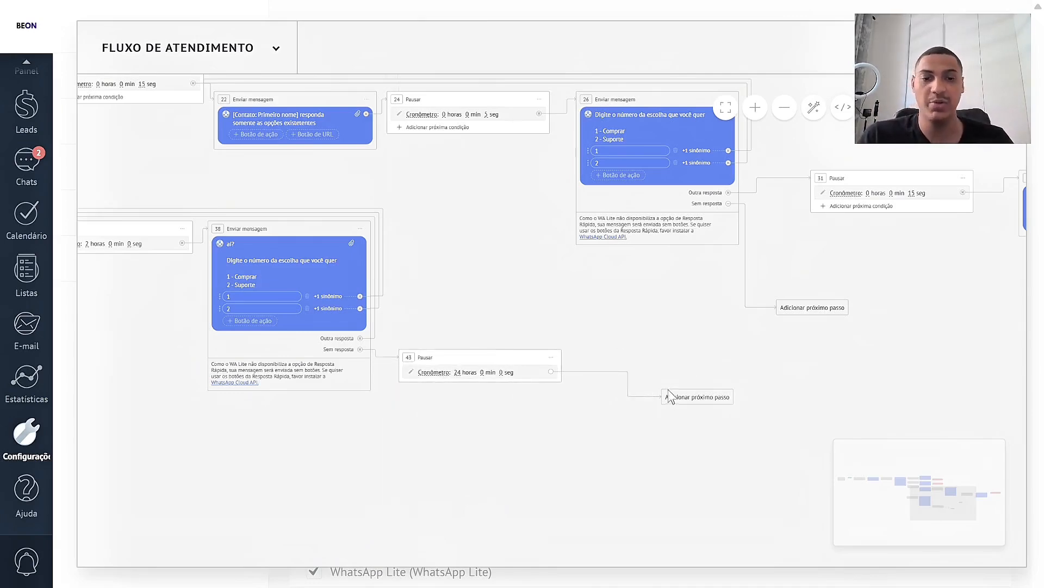
# Add a lead status change after the 24-hour pause, set it to "Fechado - perdido" in the Comercial pipeline, and align it with the pause.
pyautogui.click(669, 396)
pyautogui.scroll(-3, 632, 305)
pyautogui.click(694, 394)
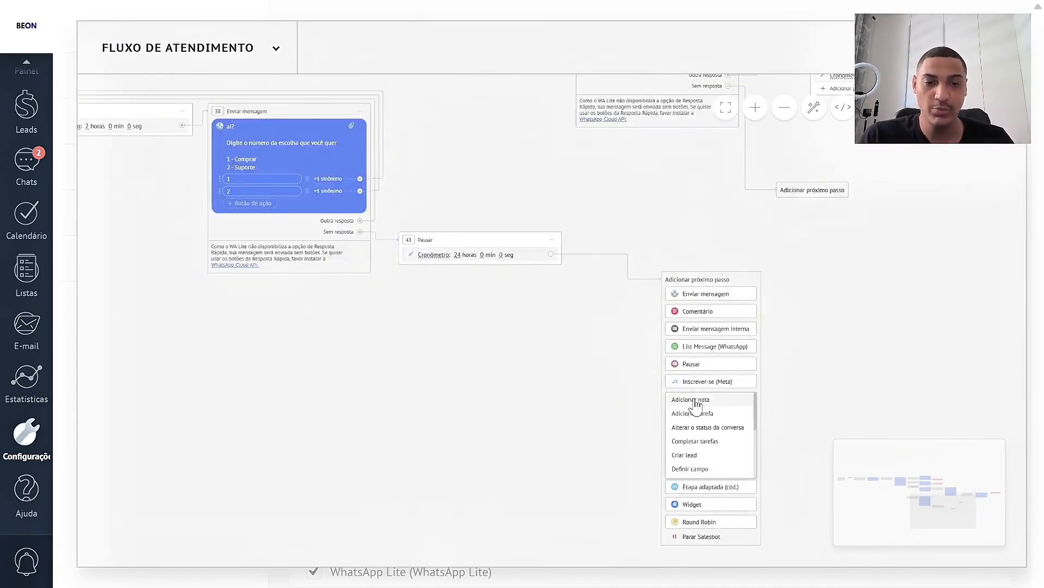
pyautogui.scroll(-5, 704, 435)
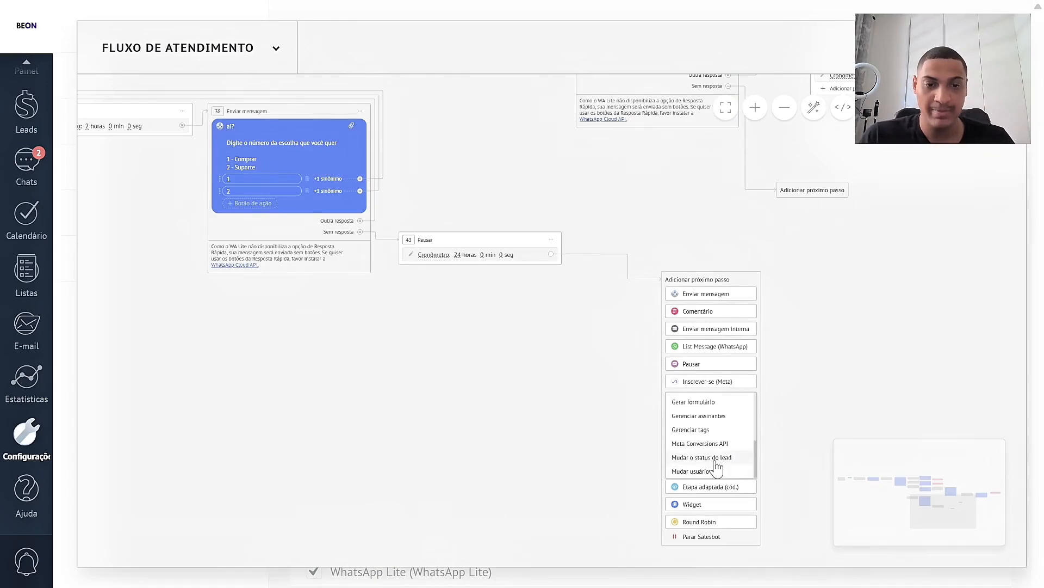
pyautogui.click(716, 460)
pyautogui.moveTo(522, 292); pyautogui.dragTo(436, 250)
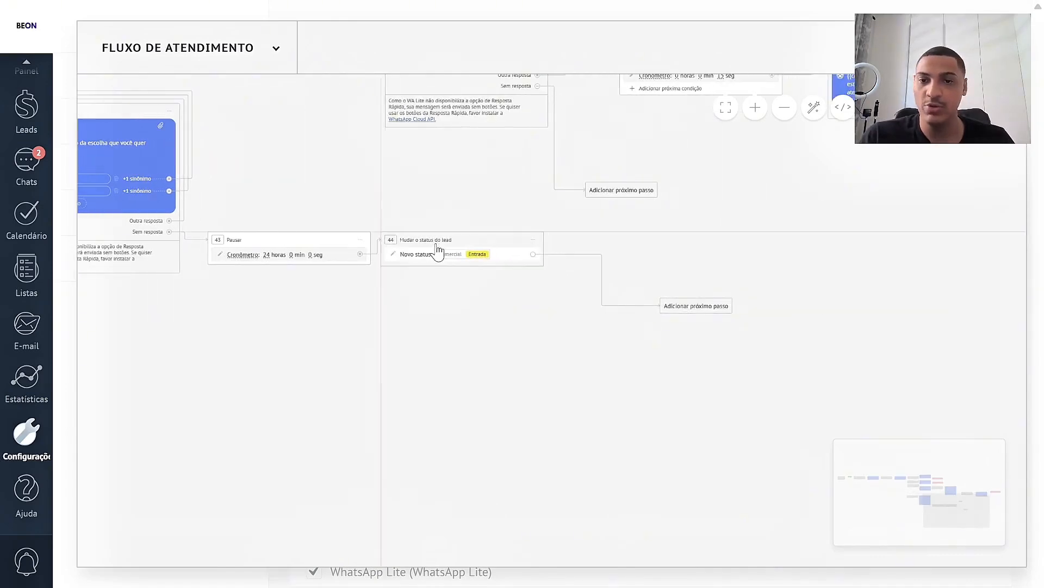
pyautogui.click(453, 261)
pyautogui.click(508, 402)
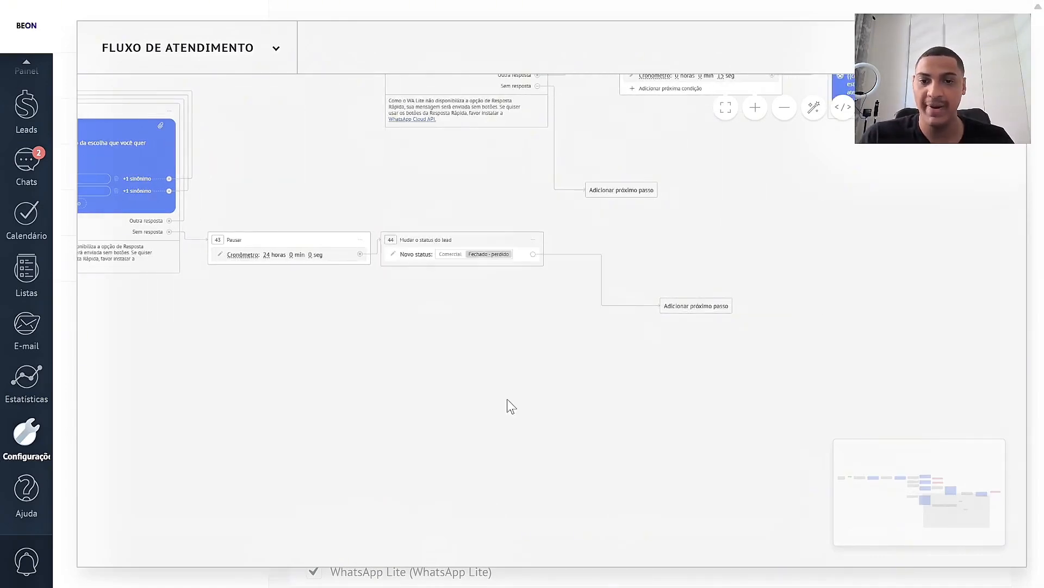
# End the no-response branch by stopping the Salesbot after the lead status change, placing the stop block beside it.
pyautogui.click(680, 307)
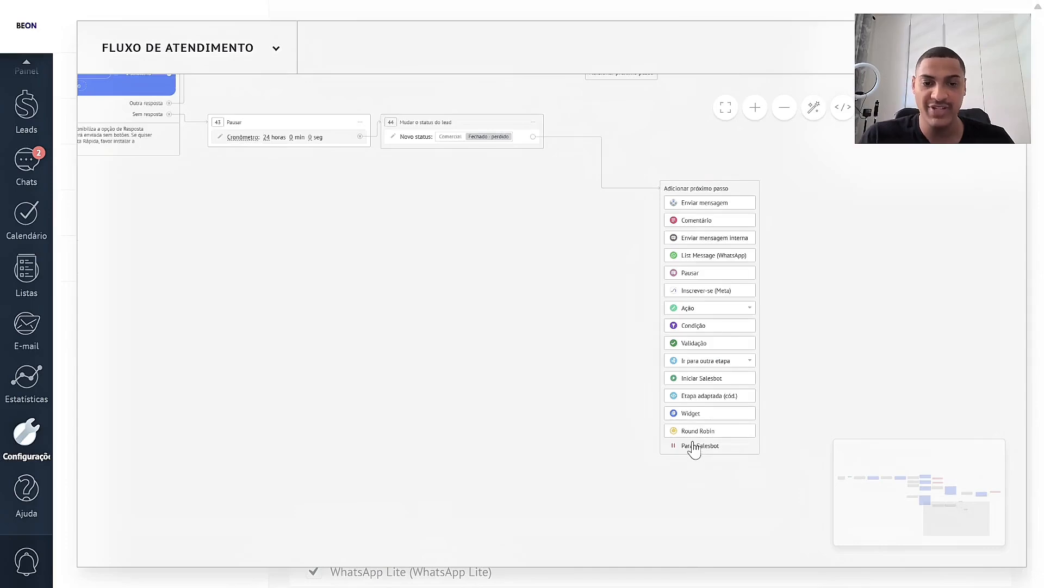
pyautogui.click(698, 445)
pyautogui.moveTo(532, 396); pyautogui.dragTo(445, 350)
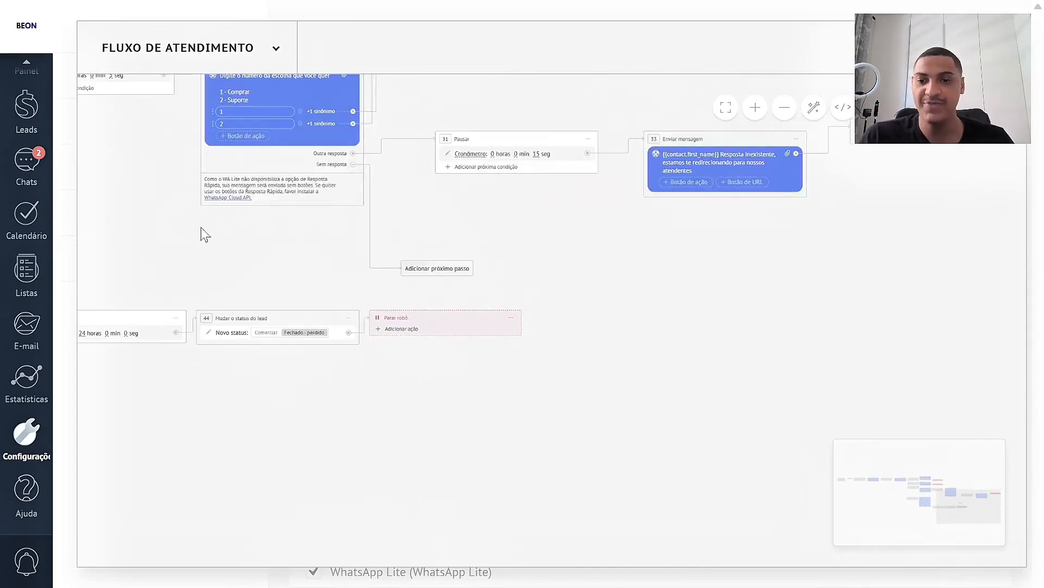
# Move the 2-hour pause, follow-up message, 24-hour pause, status change and stop block lower, aligned in one row.
pyautogui.moveTo(203, 233); pyautogui.dragTo(576, 287)
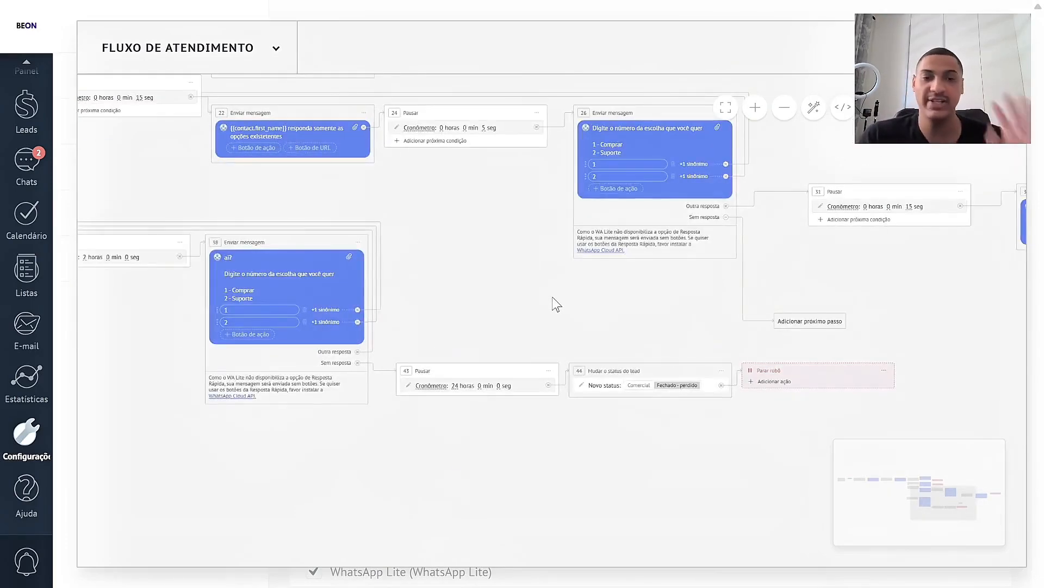
pyautogui.moveTo(501, 291); pyautogui.dragTo(385, 315)
pyautogui.moveTo(462, 334); pyautogui.dragTo(504, 312)
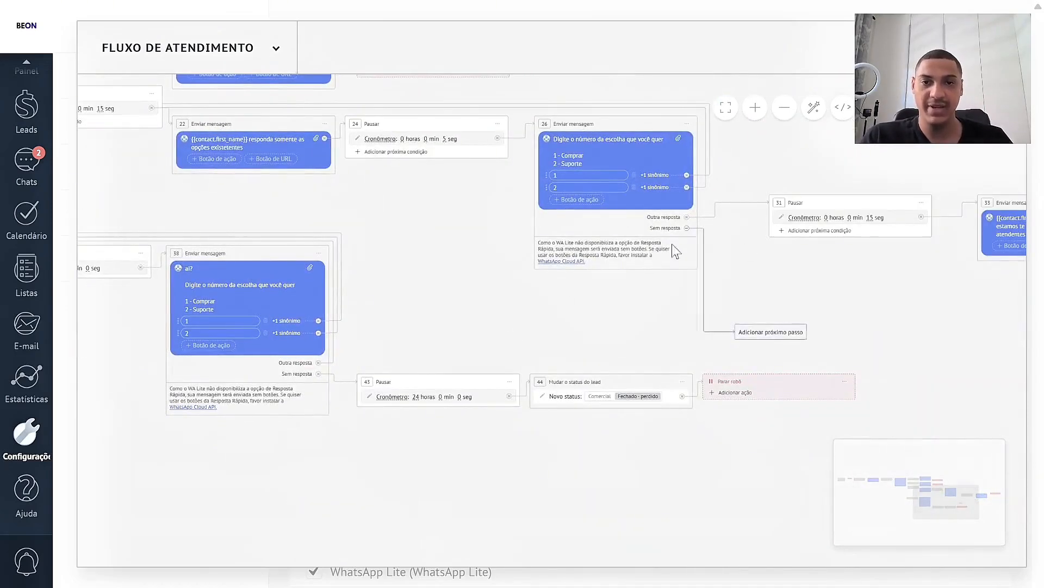
pyautogui.moveTo(116, 249); pyautogui.dragTo(326, 497)
pyautogui.scroll(-4, 321, 354)
pyautogui.moveTo(321, 354); pyautogui.dragTo(307, 351)
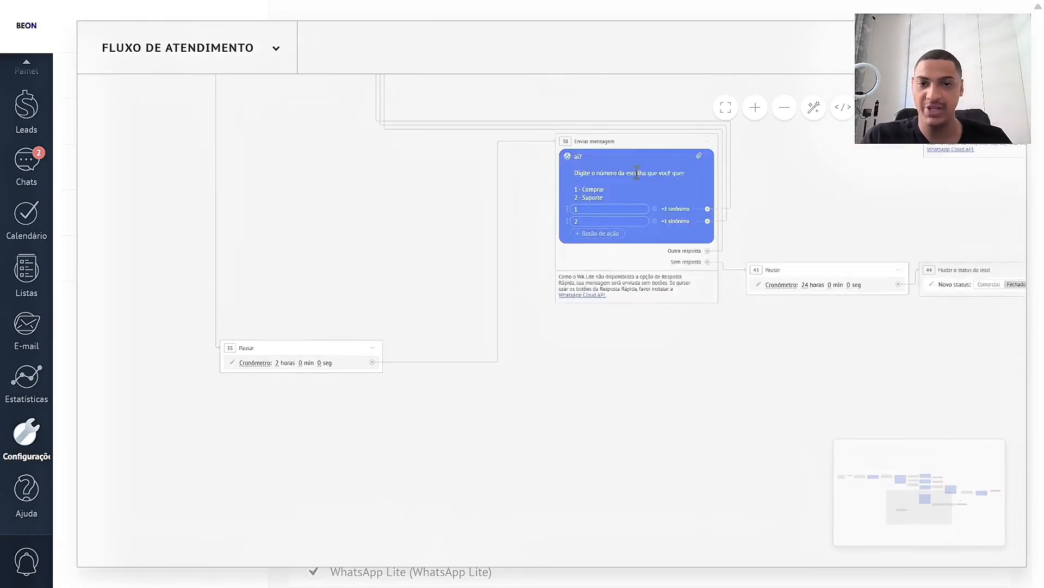
pyautogui.moveTo(650, 152); pyautogui.dragTo(497, 360)
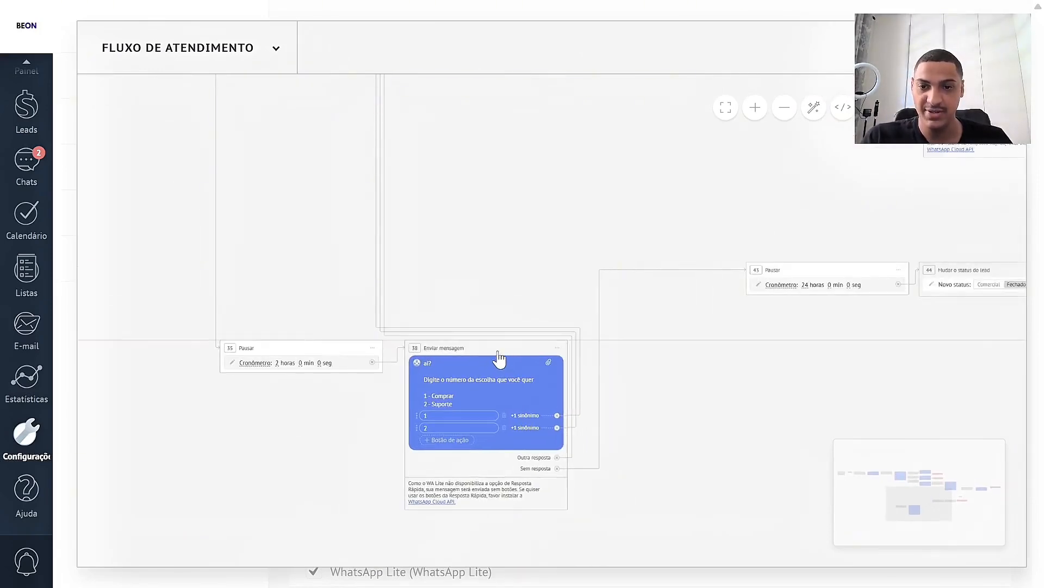
pyautogui.moveTo(804, 274); pyautogui.dragTo(651, 357)
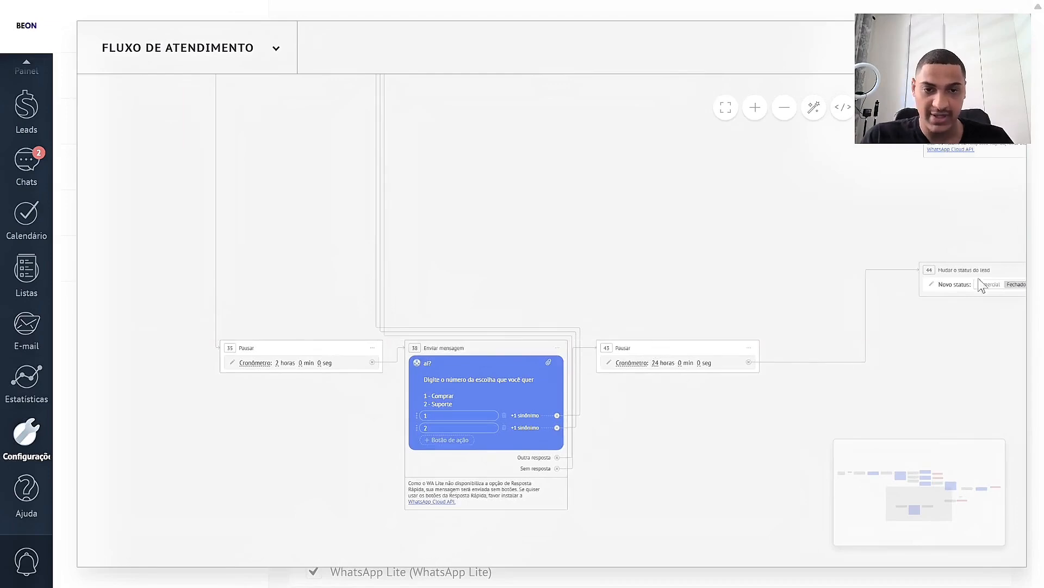
pyautogui.moveTo(964, 286); pyautogui.dragTo(835, 340)
pyautogui.hscroll(7, 836, 335)
pyautogui.moveTo(761, 264); pyautogui.dragTo(668, 344)
pyautogui.hscroll(-3, 705, 261)
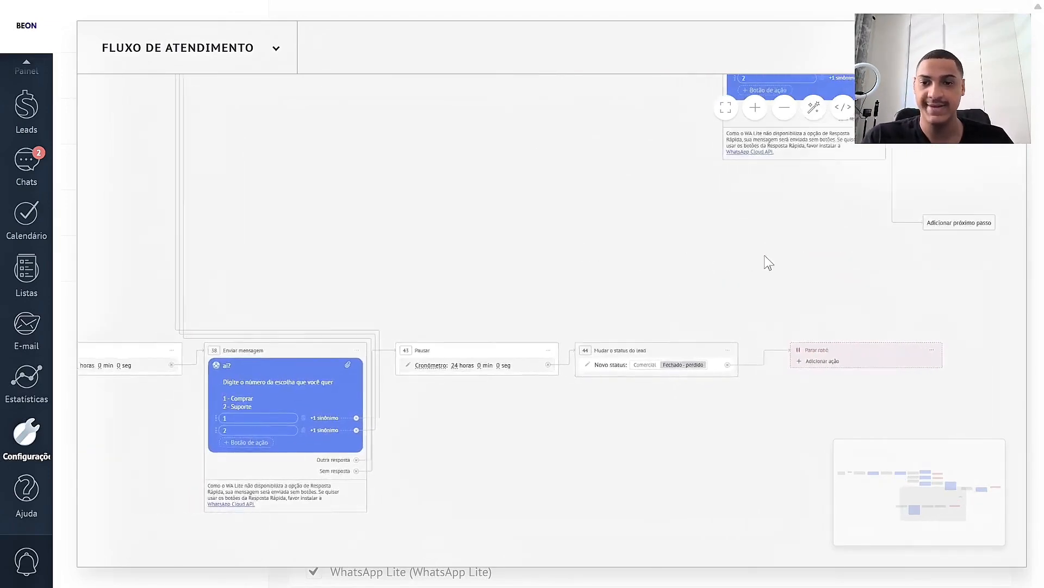
# Add a pause to the second options message's no-response output and set its hours to 24.
pyautogui.scroll(3, 765, 261)
pyautogui.hscroll(4, 598, 376)
pyautogui.hscroll(3, 647, 408)
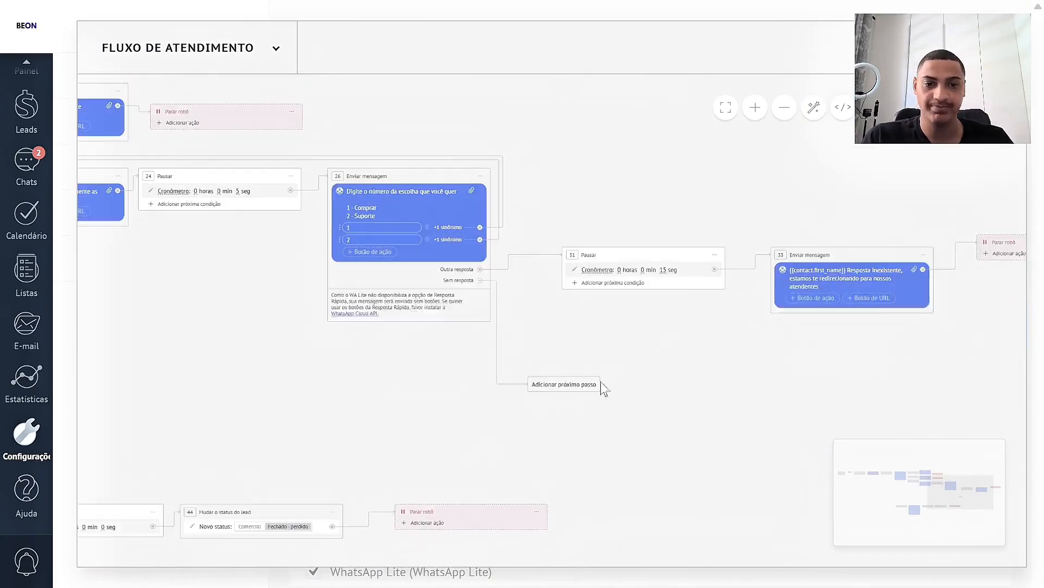
pyautogui.click(559, 384)
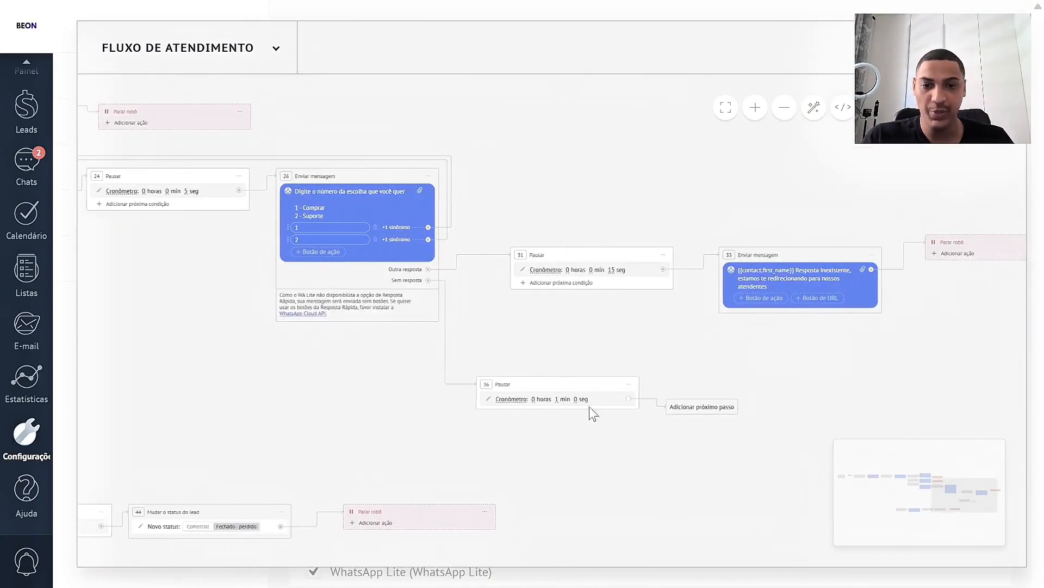
pyautogui.click(529, 401)
pyautogui.write('24')
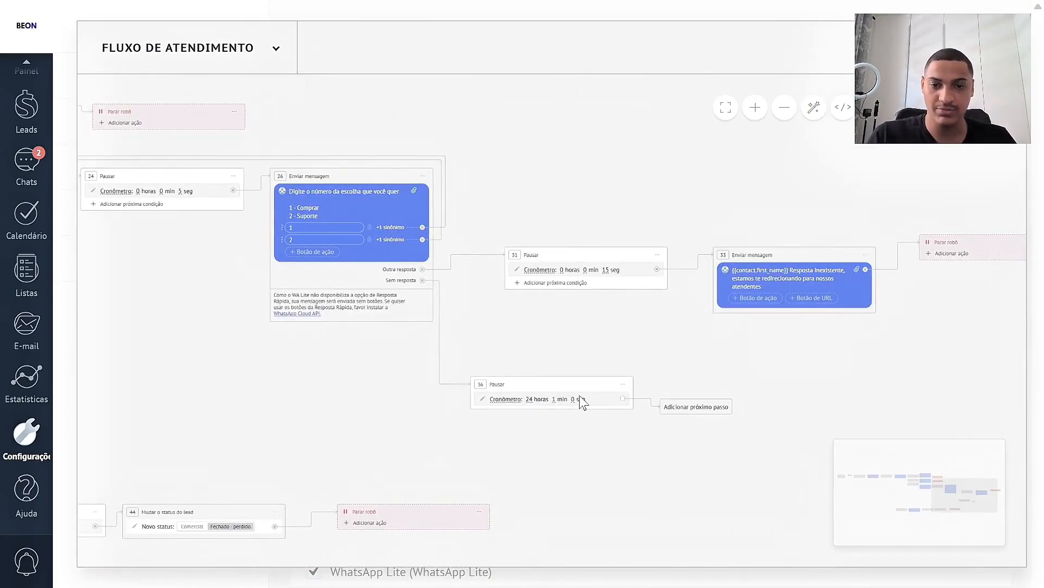
# Connect the new 24-hour pause to the existing lead status change and place the pause directly under the second options message.
pyautogui.moveTo(573, 342); pyautogui.dragTo(956, 261)
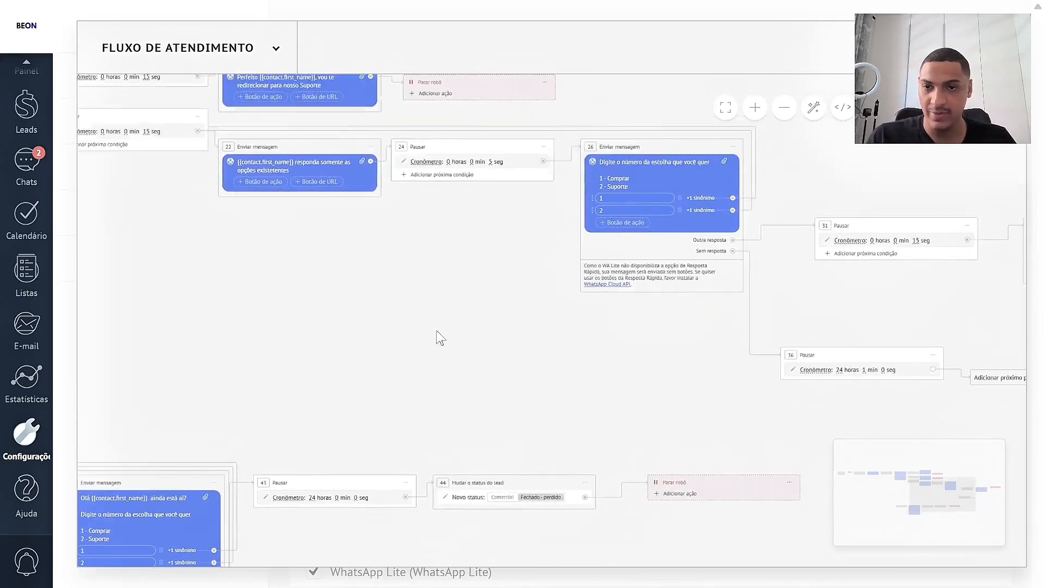
pyautogui.moveTo(439, 338); pyautogui.dragTo(673, 469)
pyautogui.moveTo(732, 537); pyautogui.dragTo(381, 304)
pyautogui.moveTo(914, 381); pyautogui.dragTo(767, 313)
pyautogui.moveTo(876, 234); pyautogui.dragTo(412, 342)
pyautogui.moveTo(723, 224); pyautogui.dragTo(517, 187)
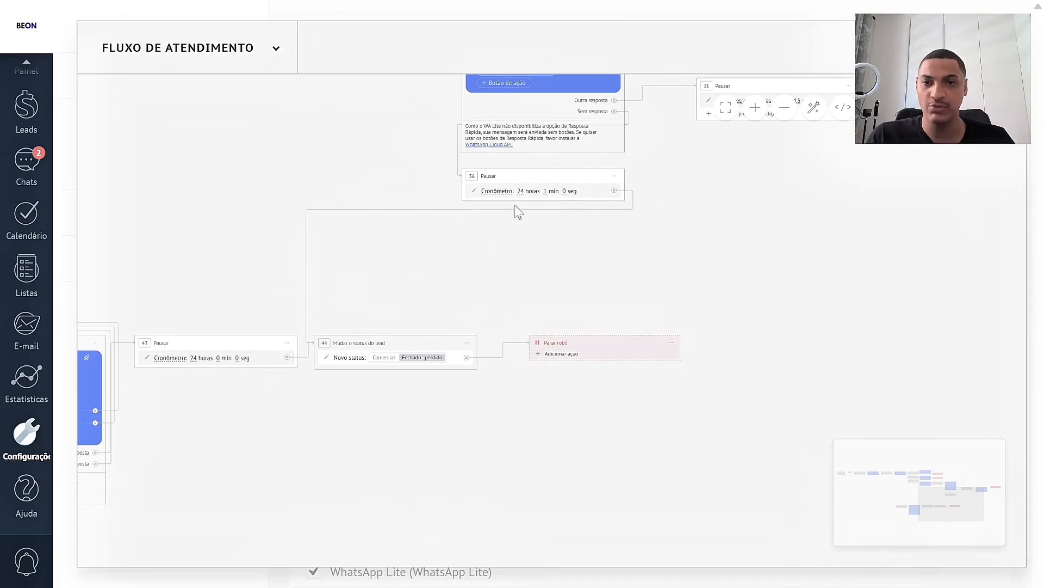
pyautogui.moveTo(708, 293); pyautogui.dragTo(669, 351)
# Review the flow from the start block through the greeting, the numbered options, the redirect messages and the invalid-answer branch.
pyautogui.scroll(5, 665, 344)
pyautogui.hscroll(-10, 695, 429)
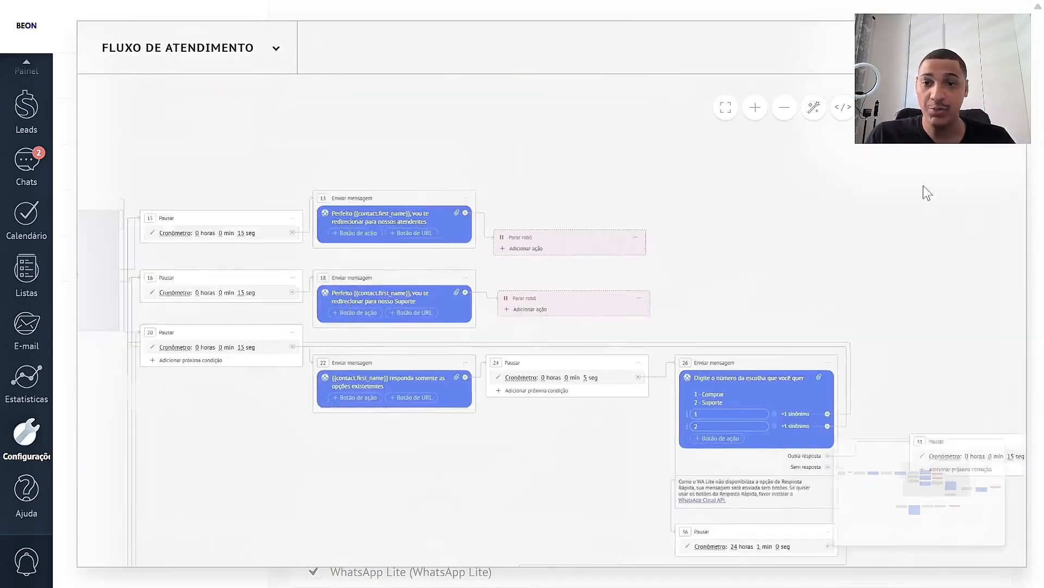
pyautogui.hscroll(-10, 501, 117)
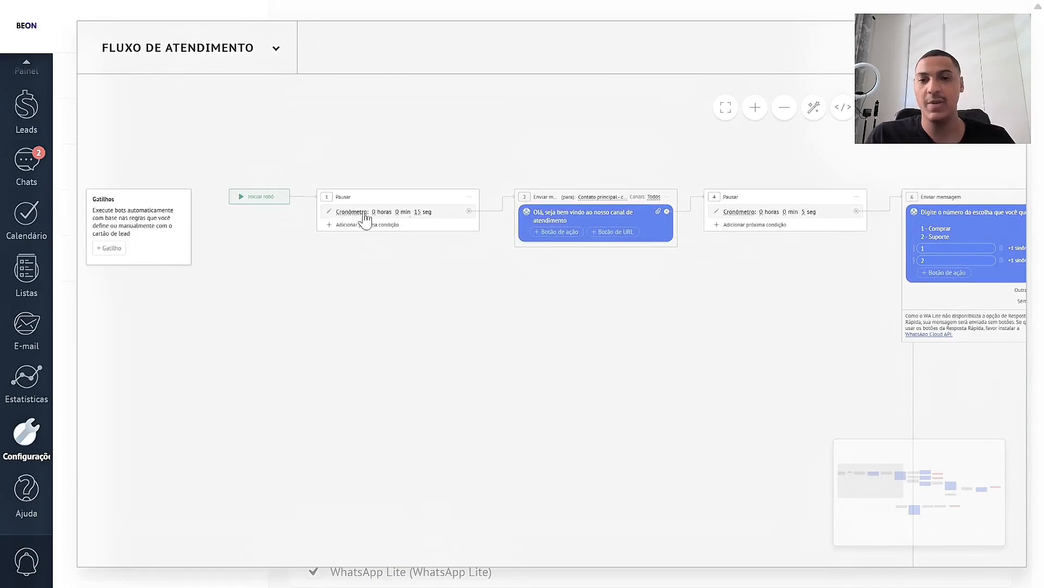
pyautogui.hscroll(5, 825, 373)
pyautogui.hscroll(3, 805, 422)
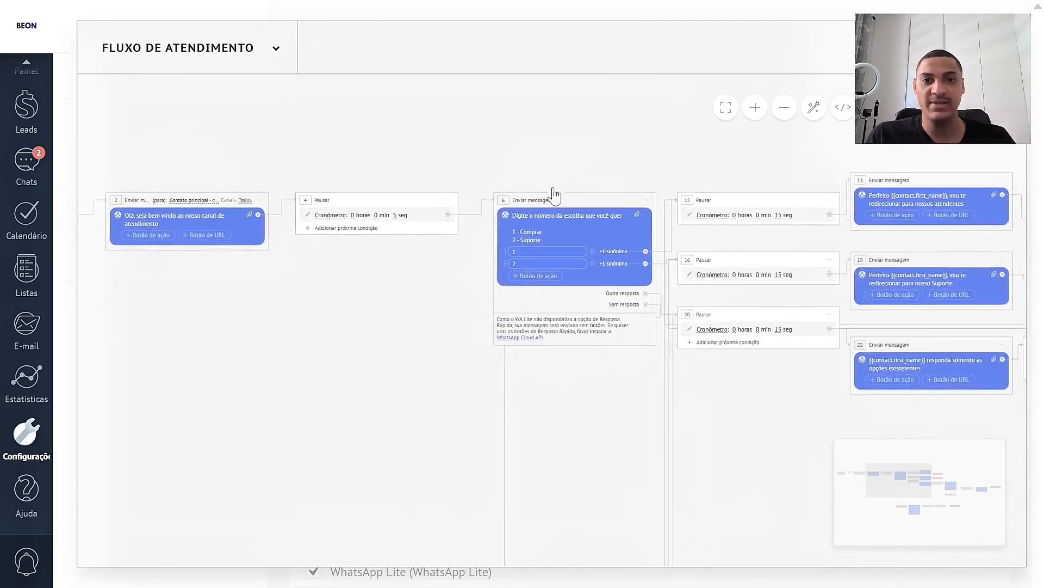
pyautogui.hscroll(3, 581, 392)
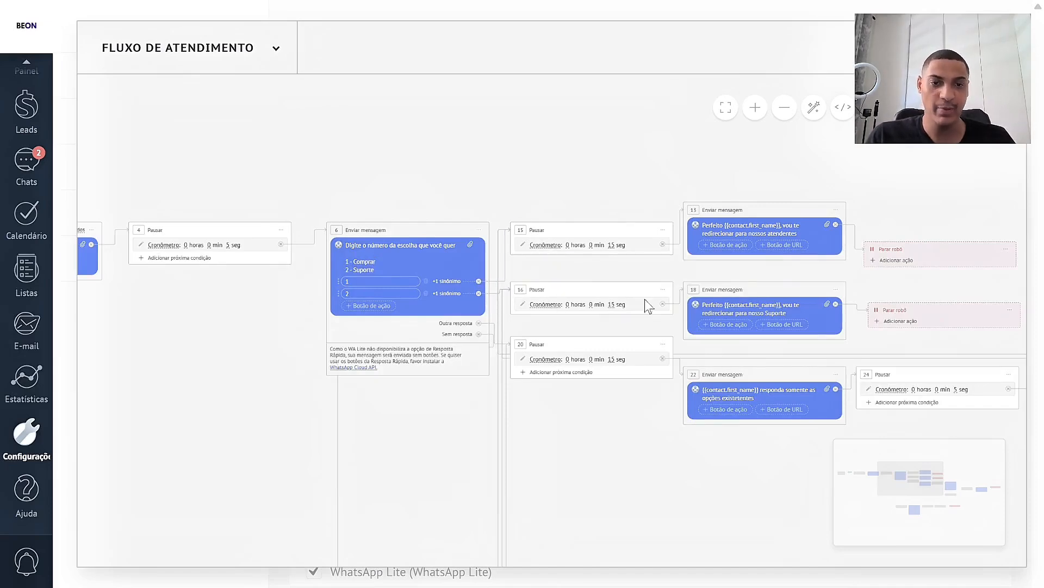
pyautogui.moveTo(616, 419); pyautogui.dragTo(522, 407)
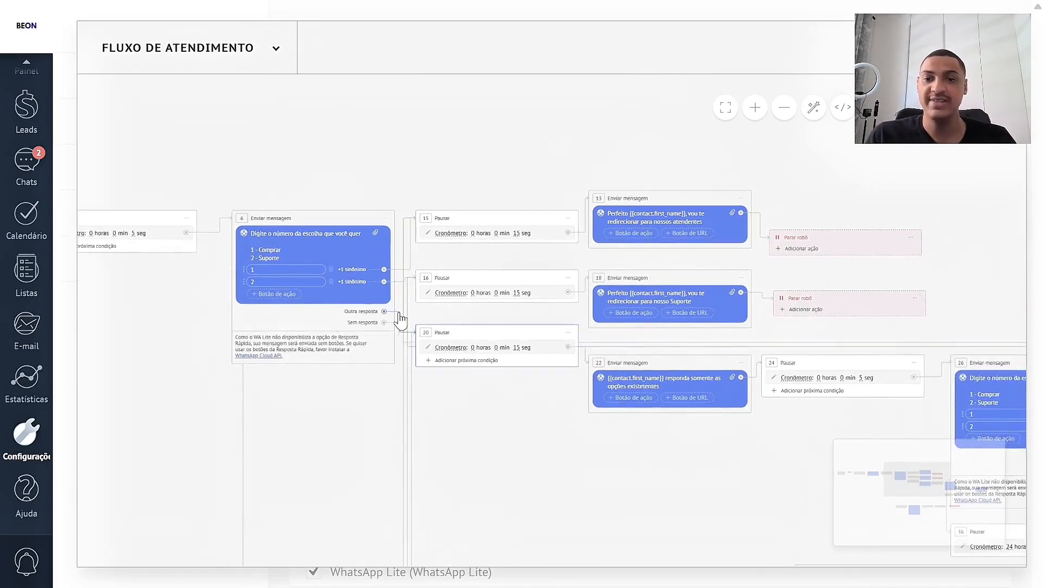
pyautogui.moveTo(724, 467); pyautogui.dragTo(395, 326)
pyautogui.hscroll(5, 375, 337)
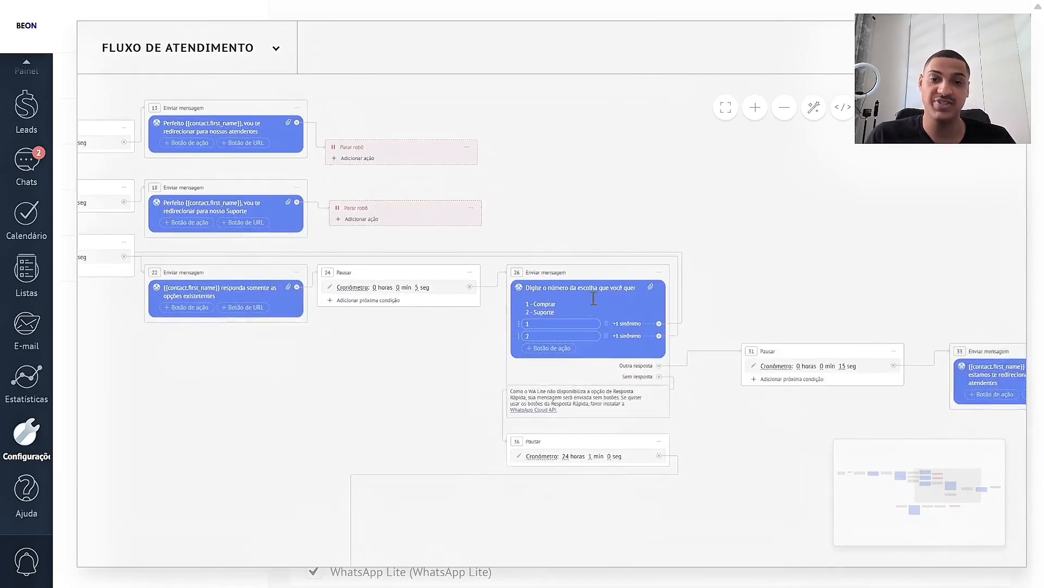
pyautogui.hscroll(-10, 502, 325)
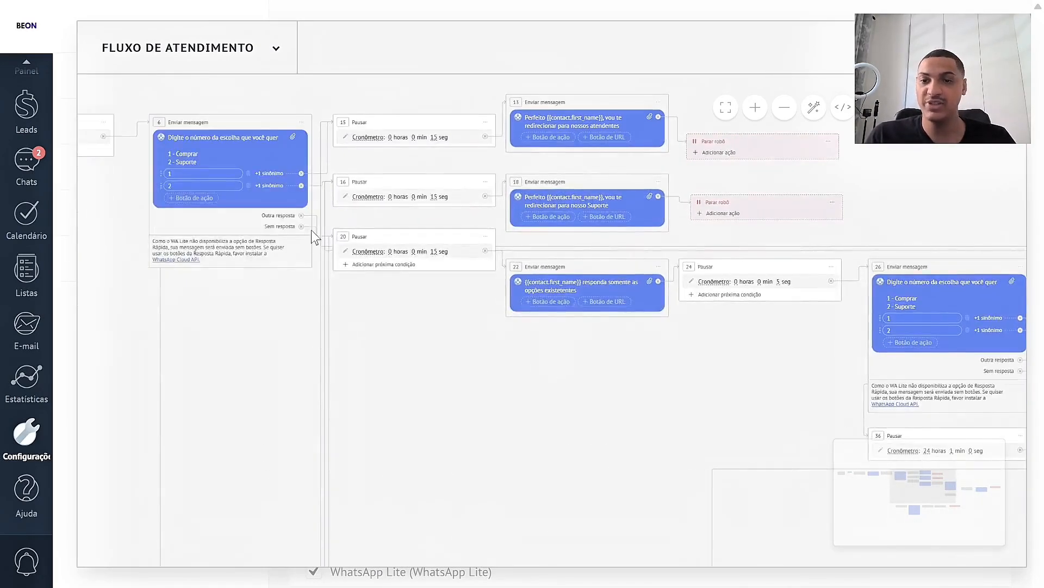
# Examine the no-response row and trace where option 1 of the follow-up message leads.
pyautogui.scroll(-8, 298, 313)
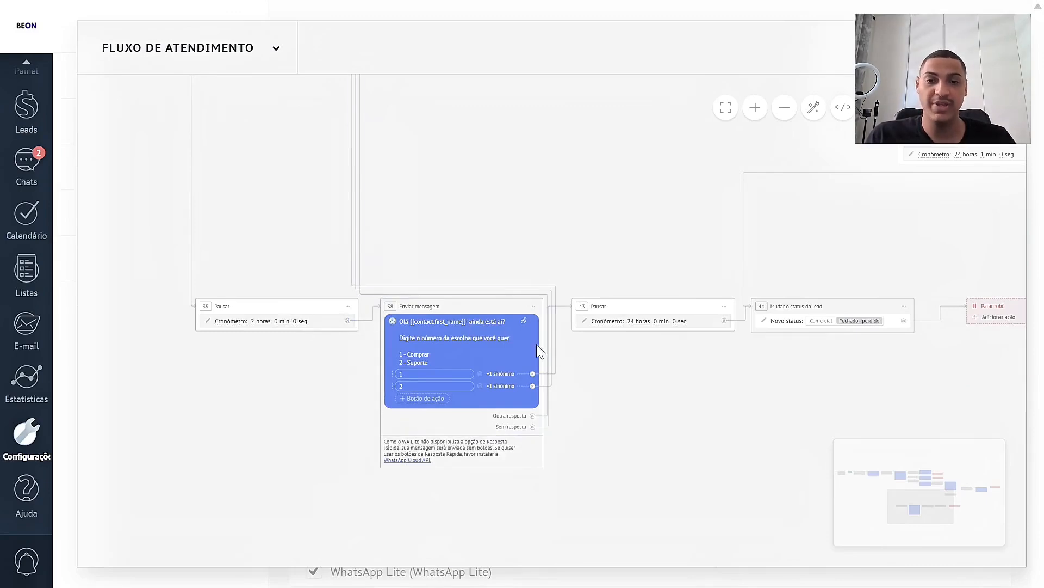
pyautogui.click(543, 374)
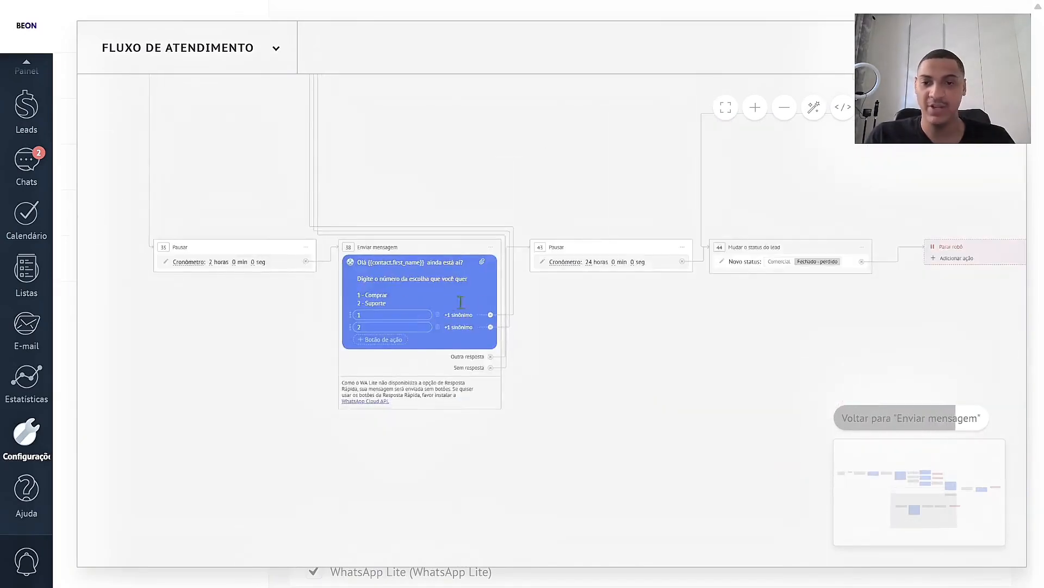
pyautogui.click(503, 320)
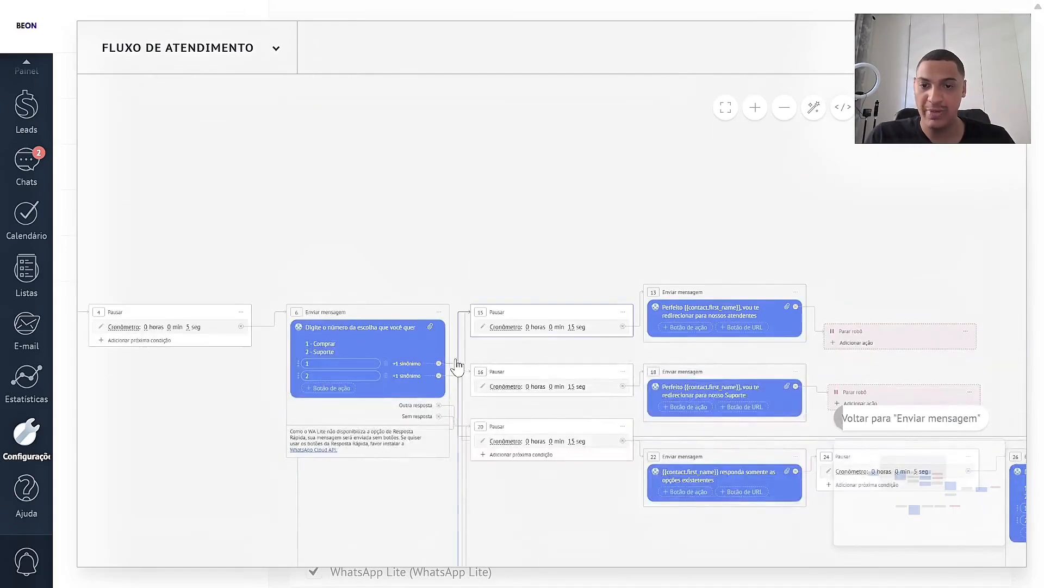
# Move the option 1 pause toward the follow-up message and back beside the first options message to trace its incoming connections.
pyautogui.moveTo(499, 317); pyautogui.dragTo(468, 268)
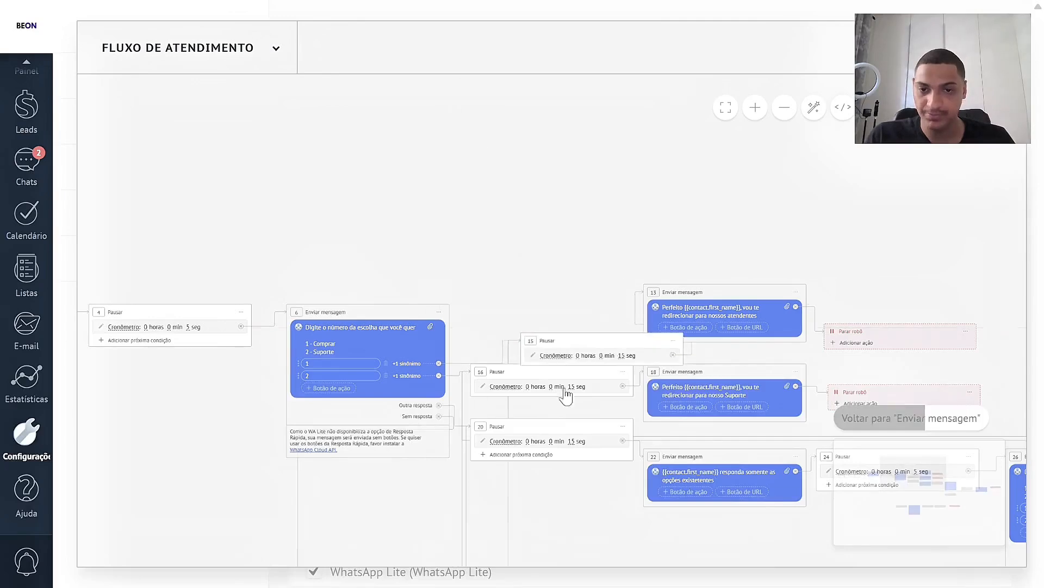
pyautogui.click(575, 485)
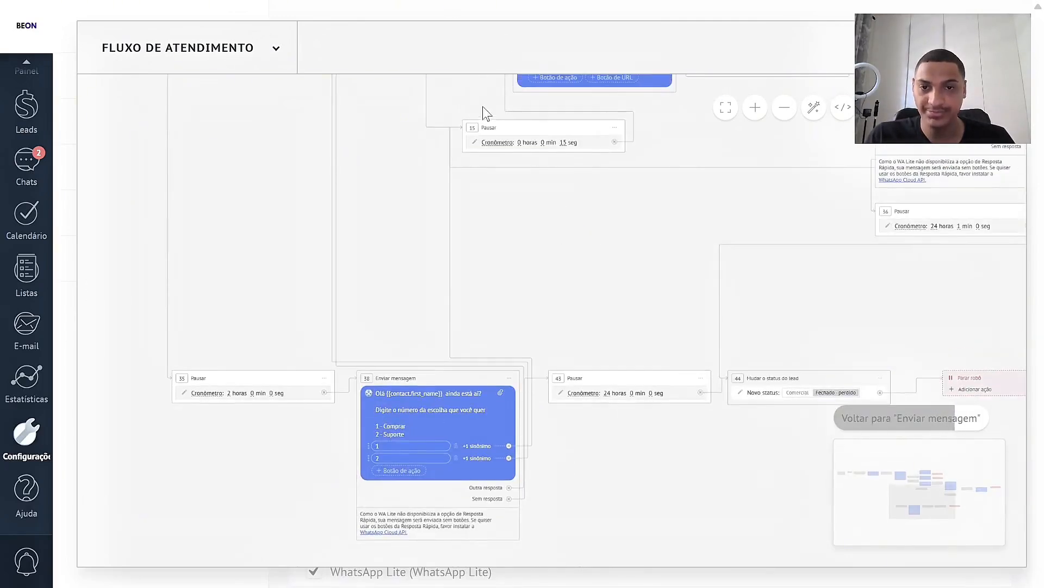
pyautogui.moveTo(487, 134); pyautogui.dragTo(575, 266)
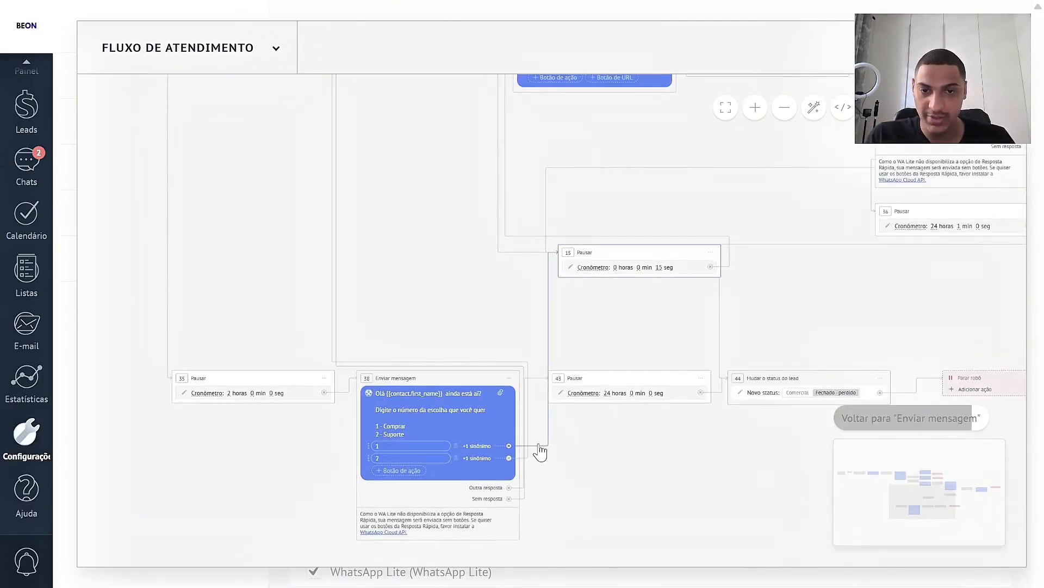
pyautogui.click(520, 403)
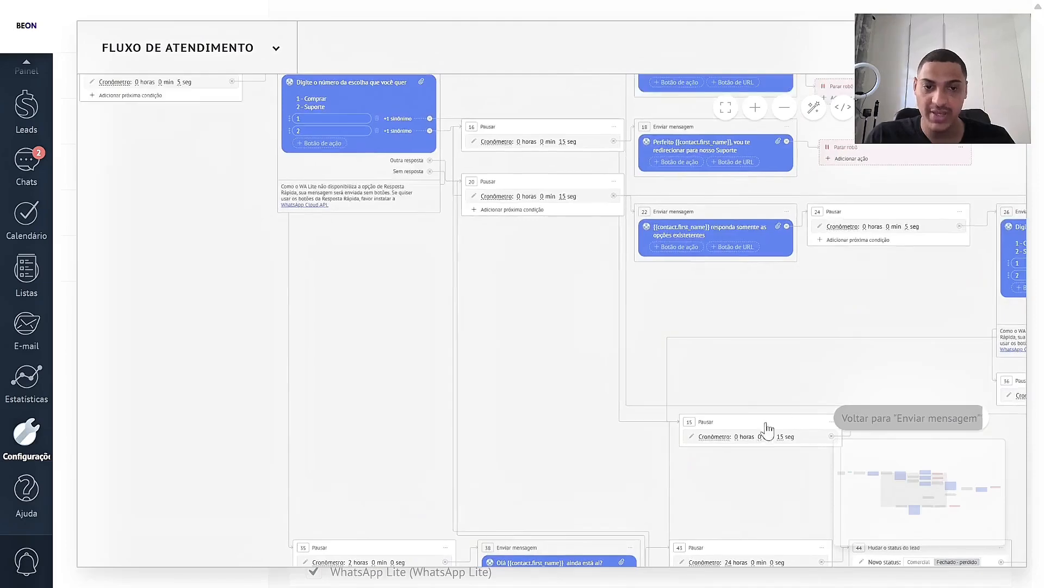
pyautogui.moveTo(511, 168)
pyautogui.mouseDown()
pyautogui.moveTo(525, 145)
pyautogui.moveTo(511, 147)
pyautogui.mouseUp()
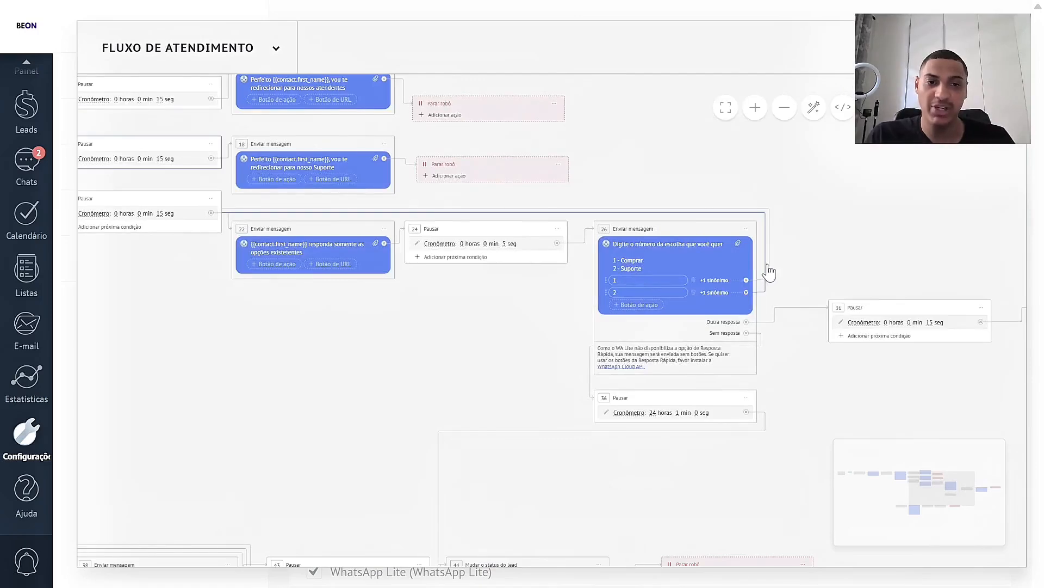
pyautogui.moveTo(611, 210); pyautogui.dragTo(225, 145)
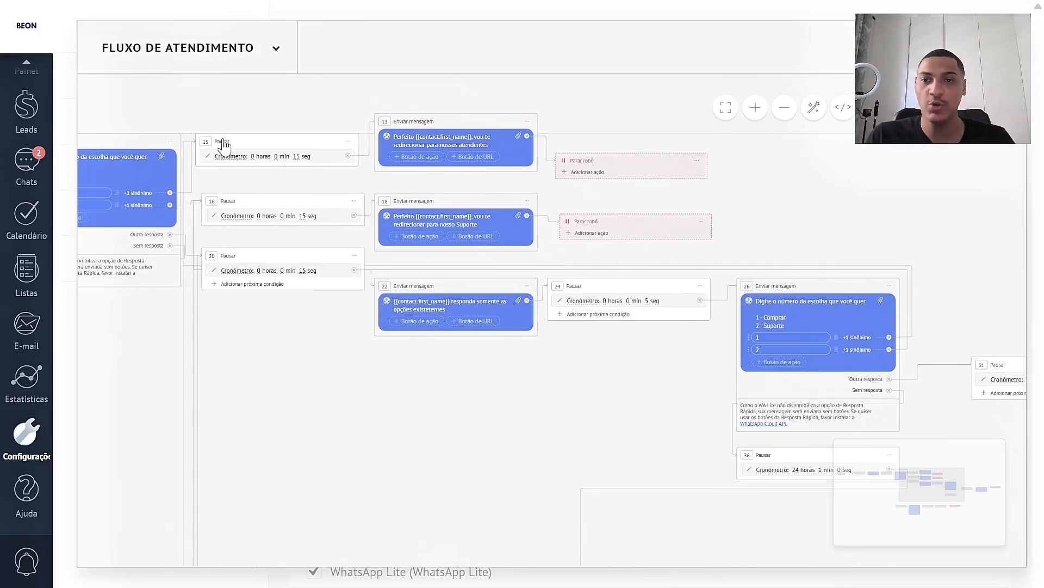
# Place the 2-hour pause and the "ainda está aí?" follow-up message directly beneath the first options message.
pyautogui.click(784, 109)
pyautogui.click(784, 109)
pyautogui.click(784, 109)
pyautogui.moveTo(473, 408); pyautogui.dragTo(625, 309)
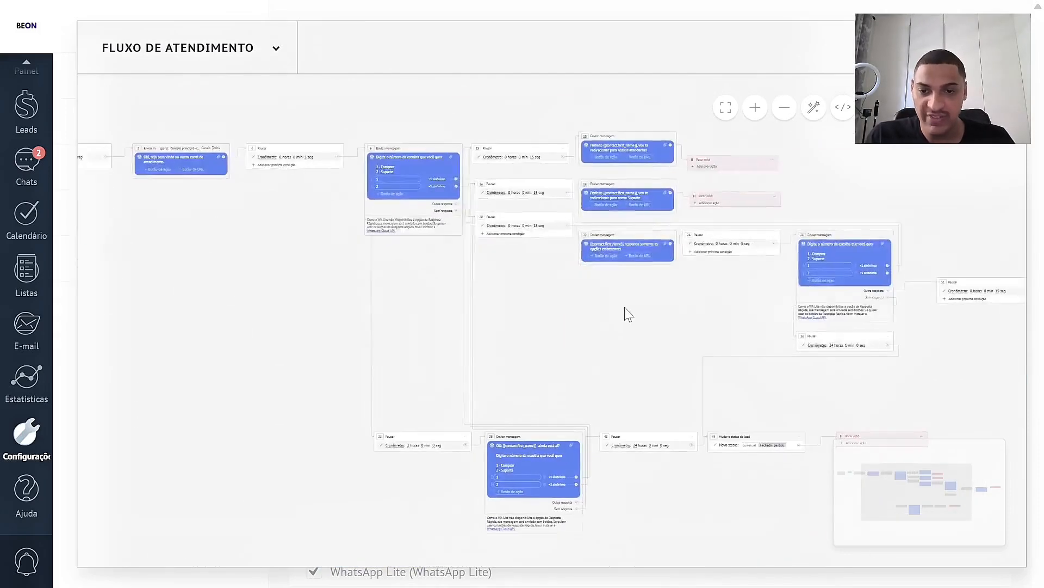
pyautogui.moveTo(434, 439); pyautogui.dragTo(263, 314)
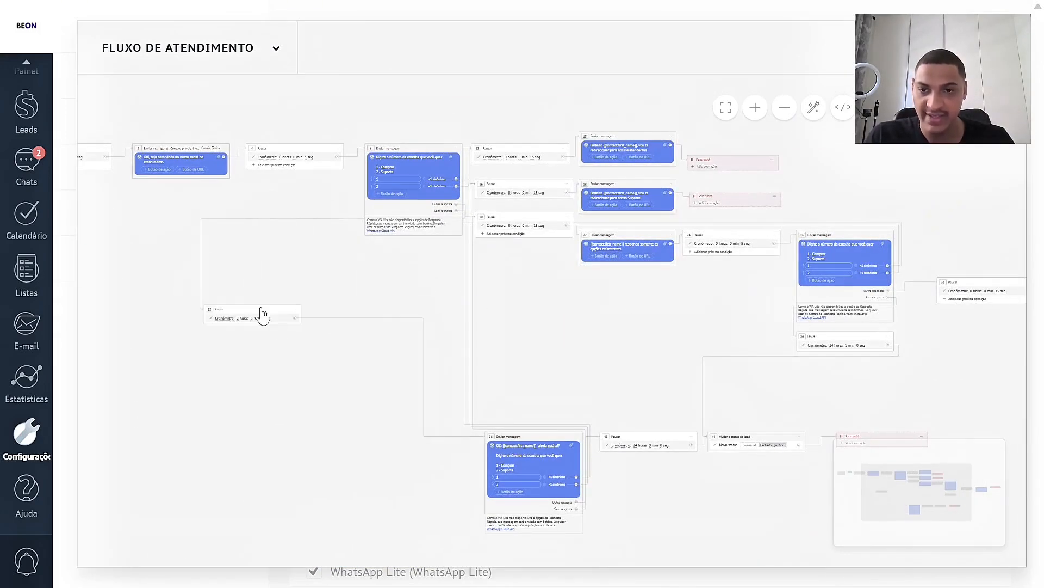
pyautogui.moveTo(532, 445); pyautogui.dragTo(403, 321)
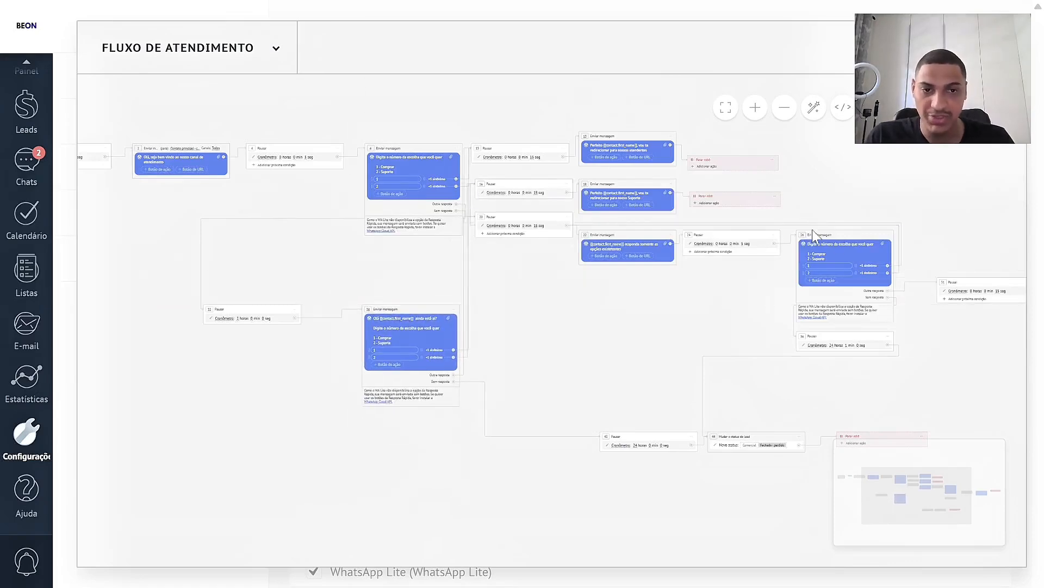
# Shift both redirect branches, each with its pause, message and stop block, farther away from the first options message.
pyautogui.hscroll(5, 710, 163)
pyautogui.scroll(2, 710, 163)
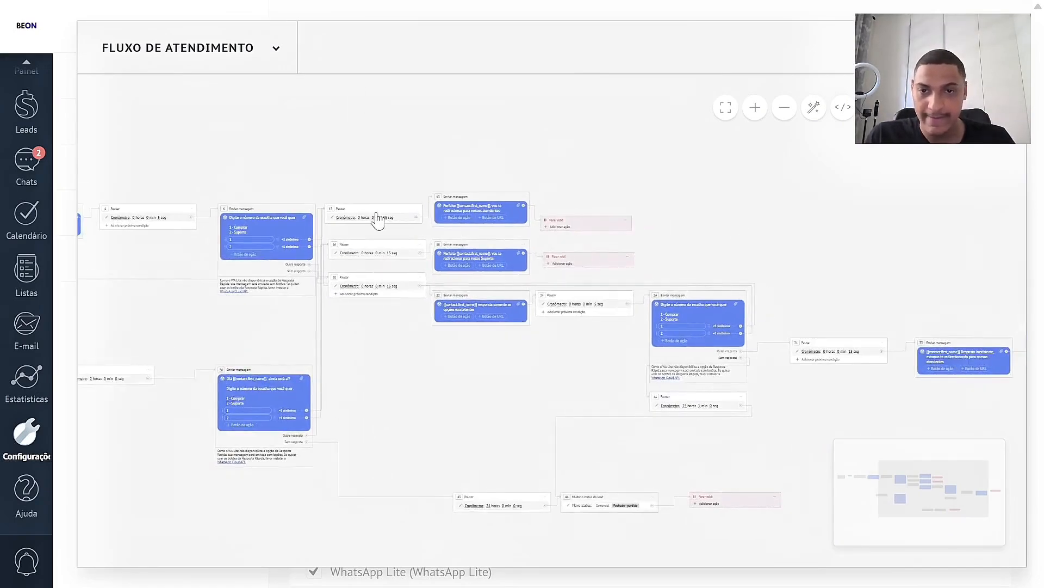
pyautogui.moveTo(589, 227); pyautogui.dragTo(910, 193)
pyautogui.moveTo(460, 206); pyautogui.dragTo(784, 196)
pyautogui.moveTo(352, 212); pyautogui.dragTo(668, 192)
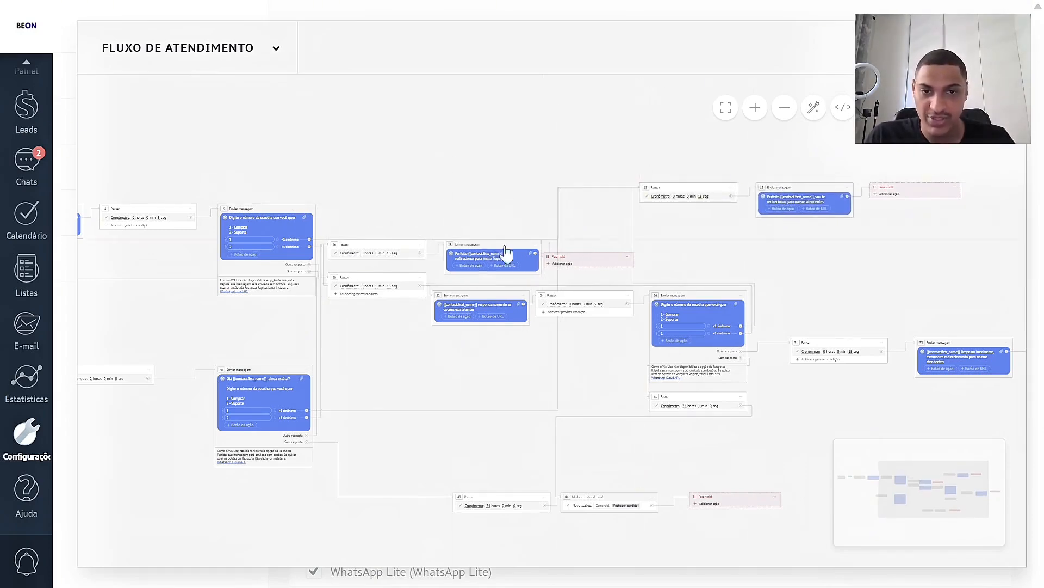
pyautogui.moveTo(508, 252); pyautogui.dragTo(781, 250)
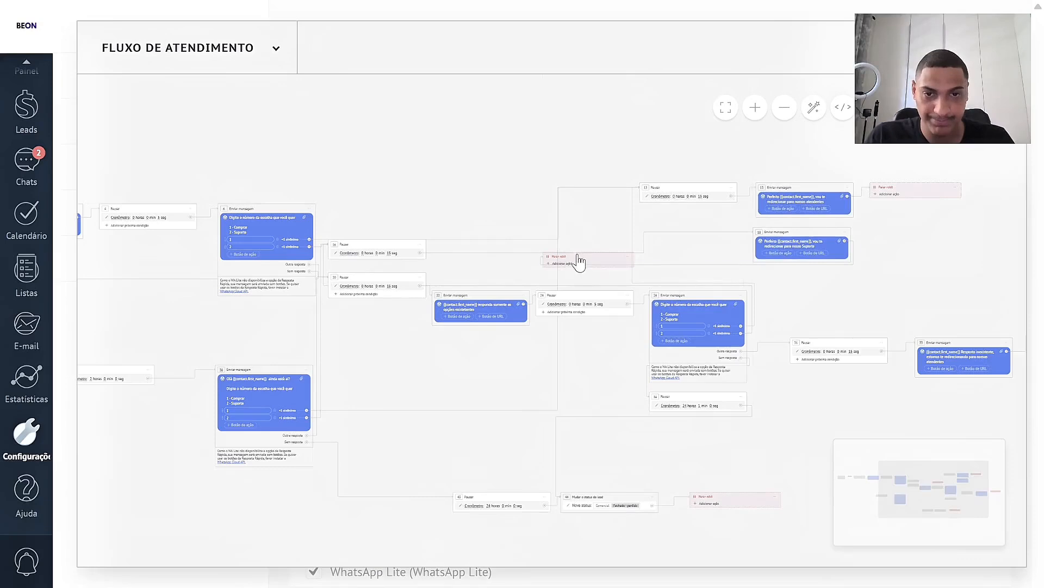
pyautogui.moveTo(580, 261); pyautogui.dragTo(912, 238)
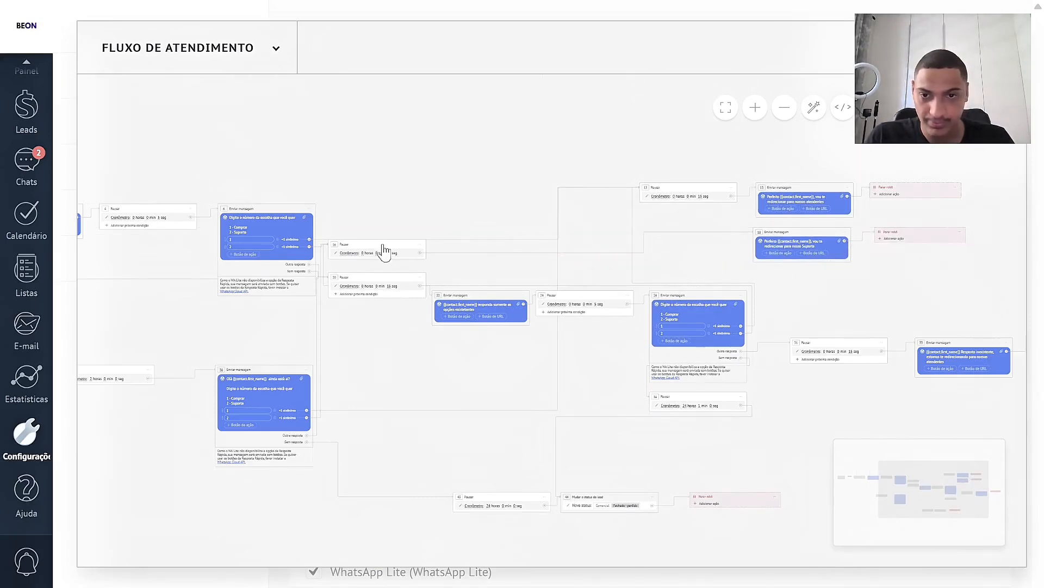
pyautogui.moveTo(384, 250); pyautogui.dragTo(699, 245)
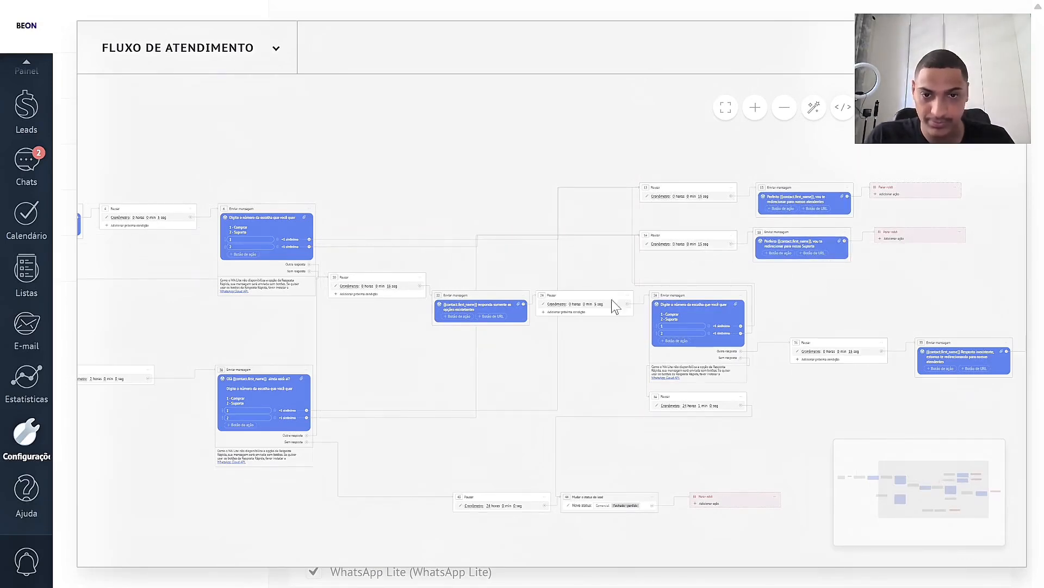
# Move the second options message, the follow-up message and its 2-hour pause lower on the canvas.
pyautogui.moveTo(692, 306); pyautogui.dragTo(635, 440)
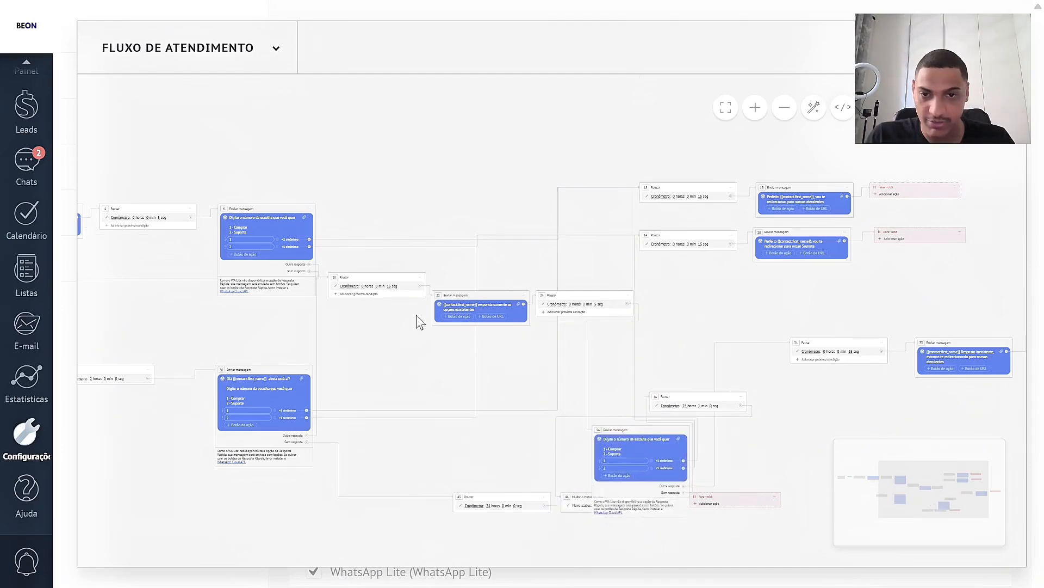
pyautogui.moveTo(316, 334); pyautogui.dragTo(499, 307)
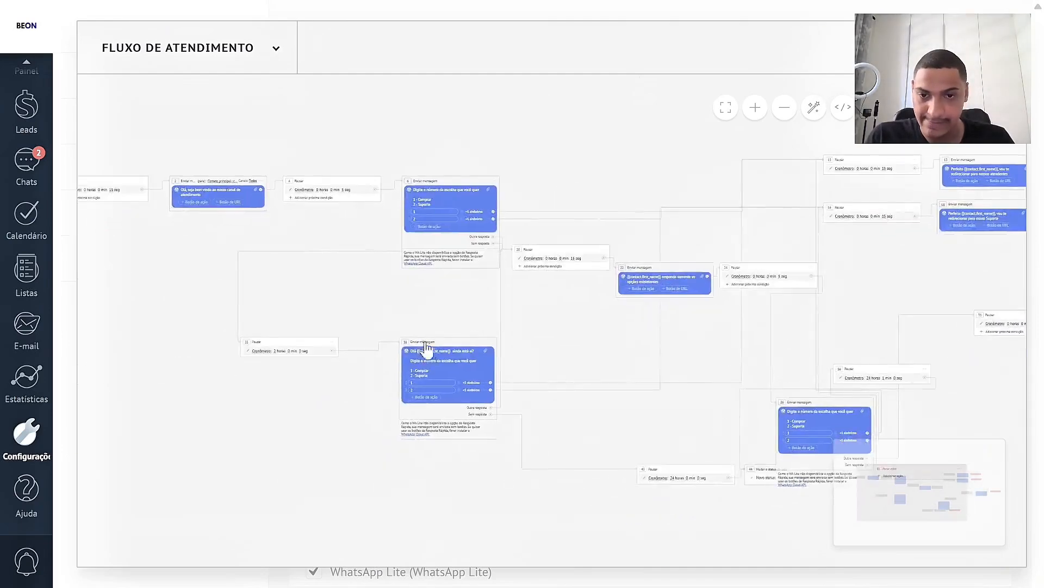
pyautogui.moveTo(427, 345); pyautogui.dragTo(455, 543)
pyautogui.moveTo(284, 344); pyautogui.dragTo(294, 514)
# Line up the invalid-answer branch, from its 15-second pause to the second options message, in one row beneath the first options message.
pyautogui.moveTo(512, 330); pyautogui.dragTo(451, 318)
pyautogui.moveTo(505, 234); pyautogui.dragTo(392, 272)
pyautogui.moveTo(576, 264); pyautogui.dragTo(468, 277)
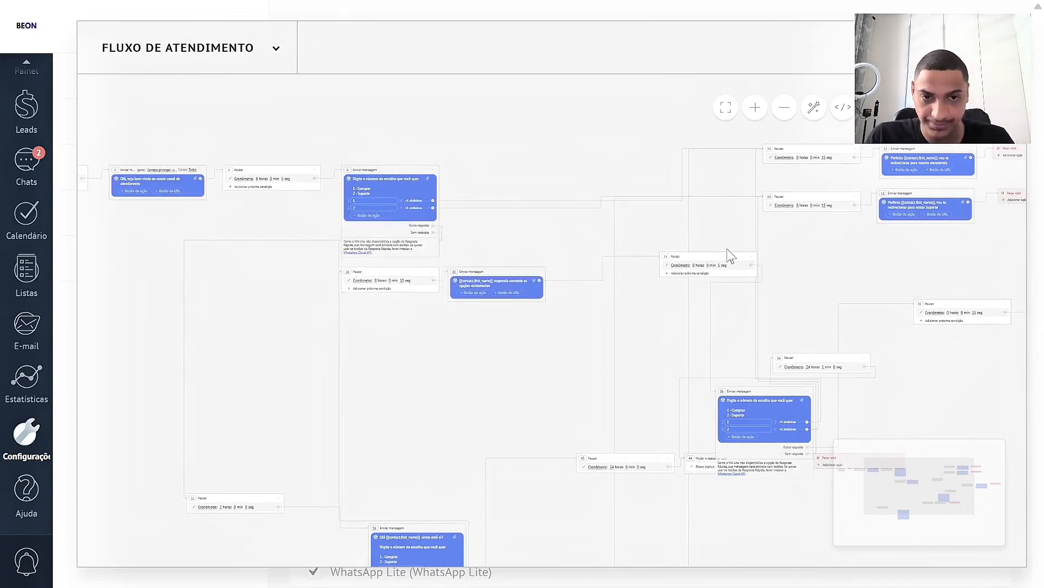
pyautogui.moveTo(712, 264); pyautogui.dragTo(607, 280)
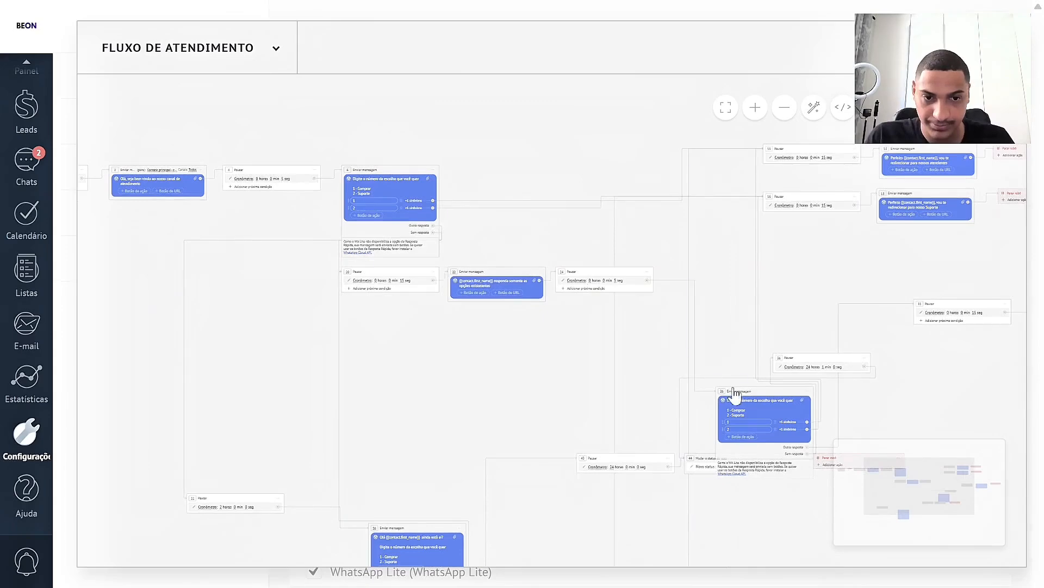
pyautogui.moveTo(734, 392); pyautogui.dragTo(684, 283)
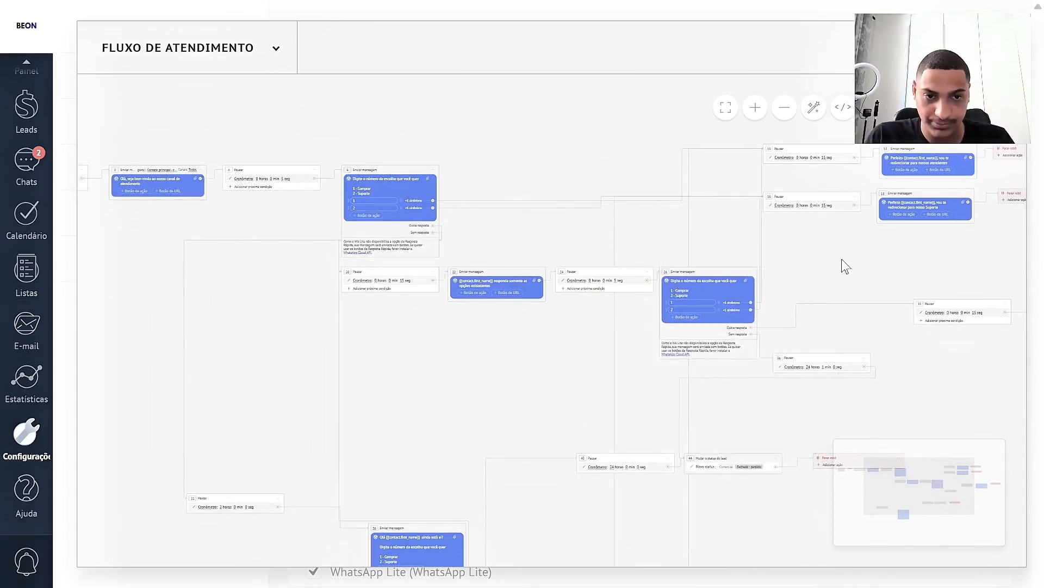
# Clean up the bot's paths with the automatic arrangement and accept that it cannot be undone.
pyautogui.moveTo(845, 267); pyautogui.dragTo(745, 264)
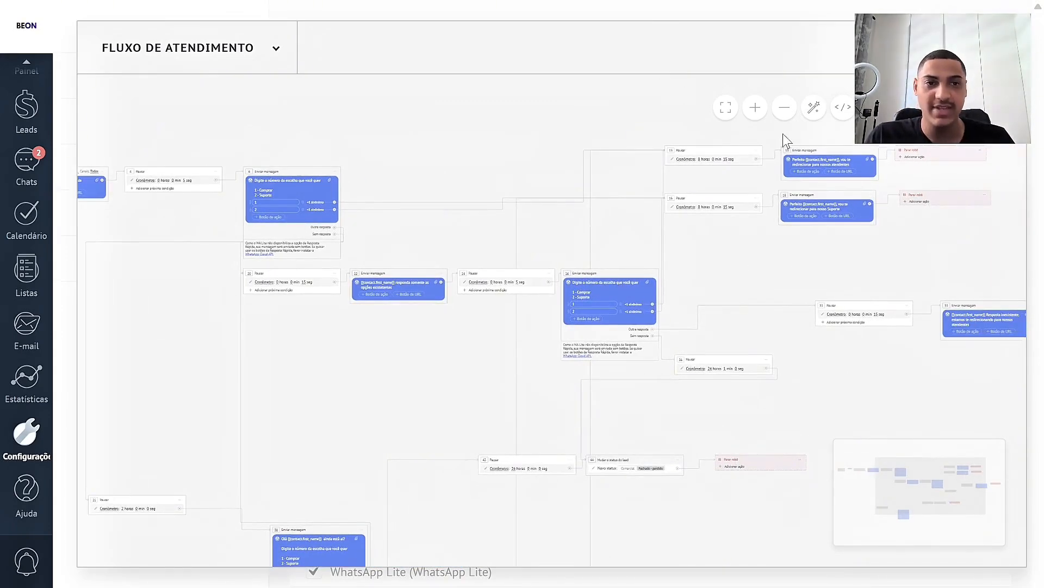
pyautogui.click(814, 108)
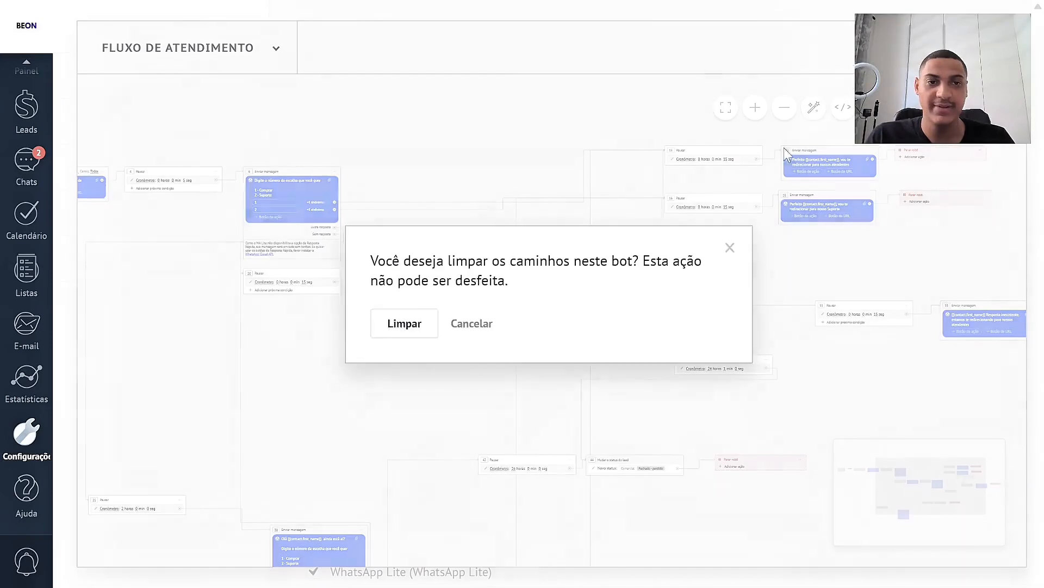
pyautogui.click(412, 327)
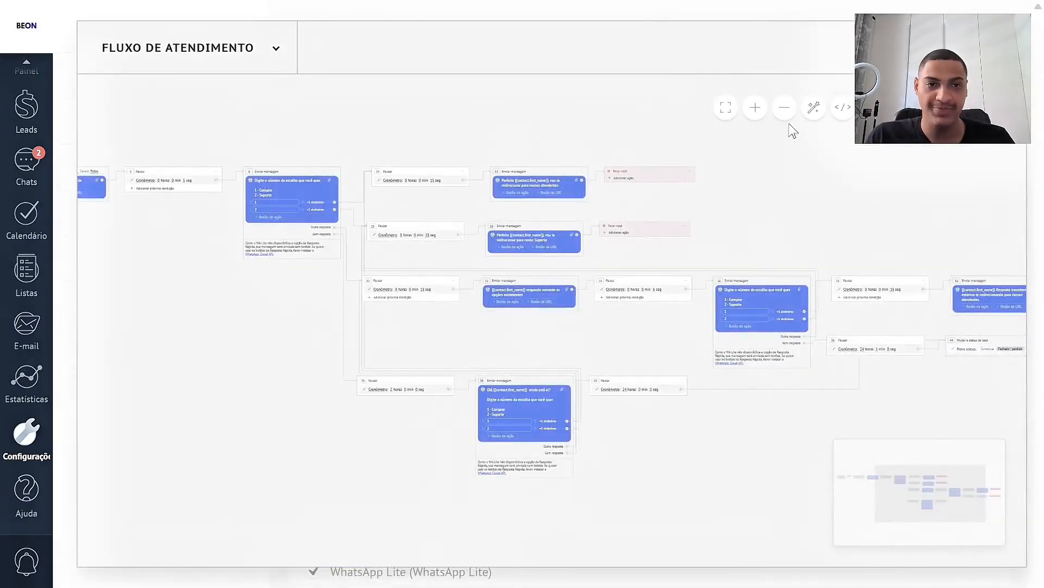
# Review the arranged flow from the first options message along the invalid-answer branch to the final redirect message and stop blocks.
pyautogui.click(756, 111)
pyautogui.moveTo(227, 366); pyautogui.dragTo(610, 447)
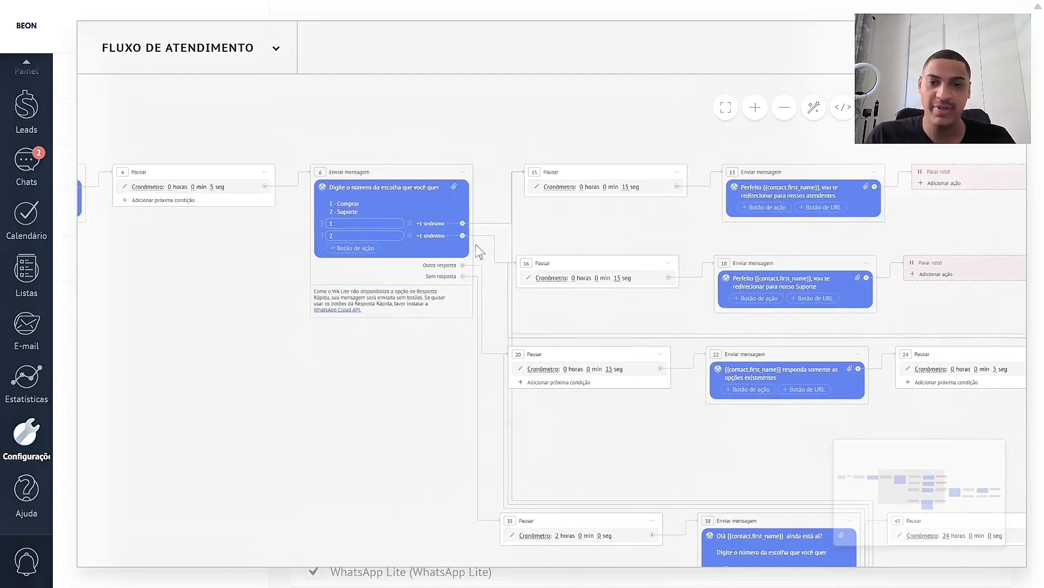
pyautogui.moveTo(479, 251); pyautogui.dragTo(317, 195)
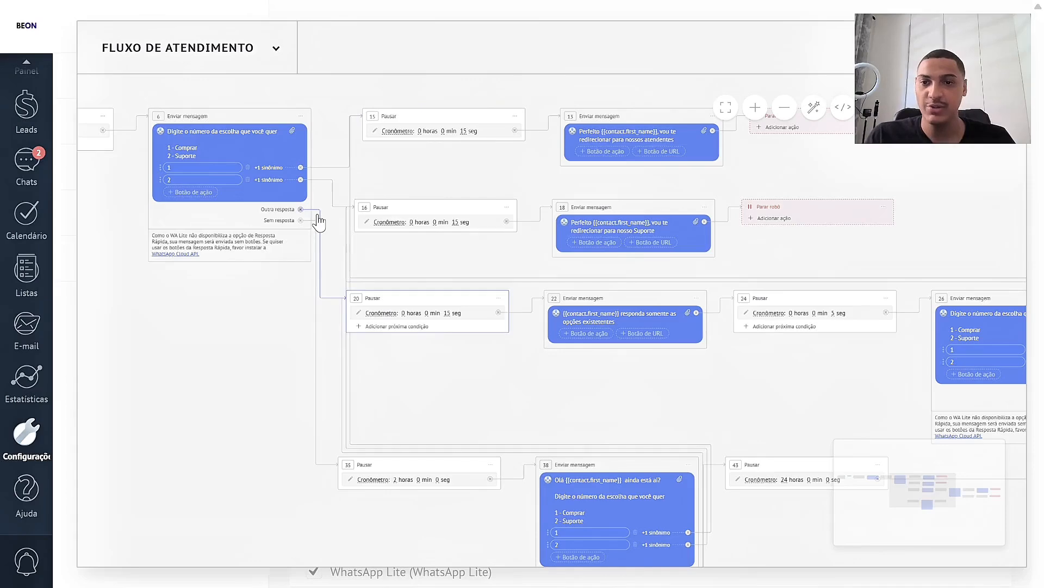
pyautogui.hscroll(10, 422, 373)
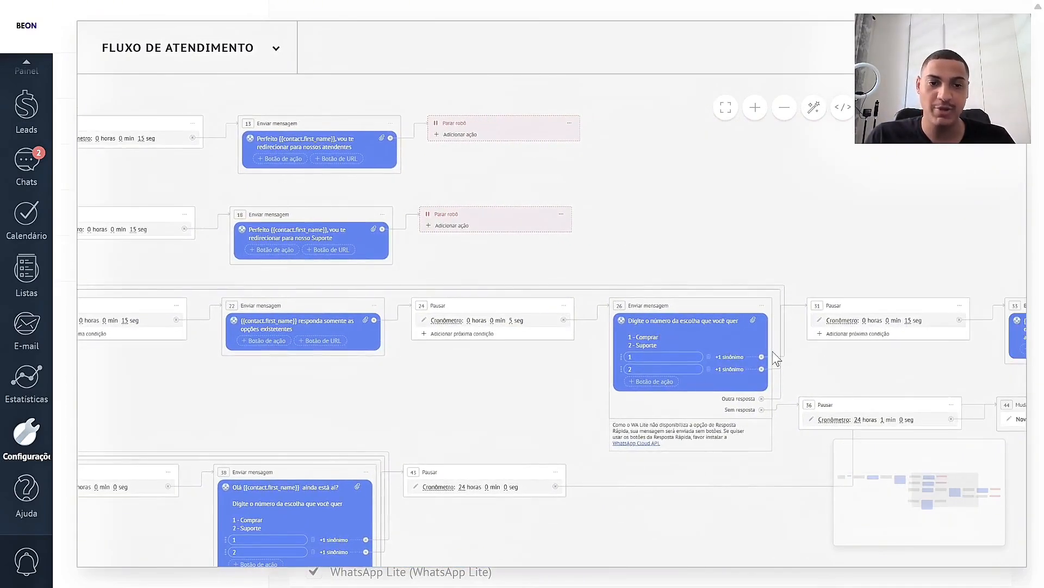
pyautogui.hscroll(-6, 608, 238)
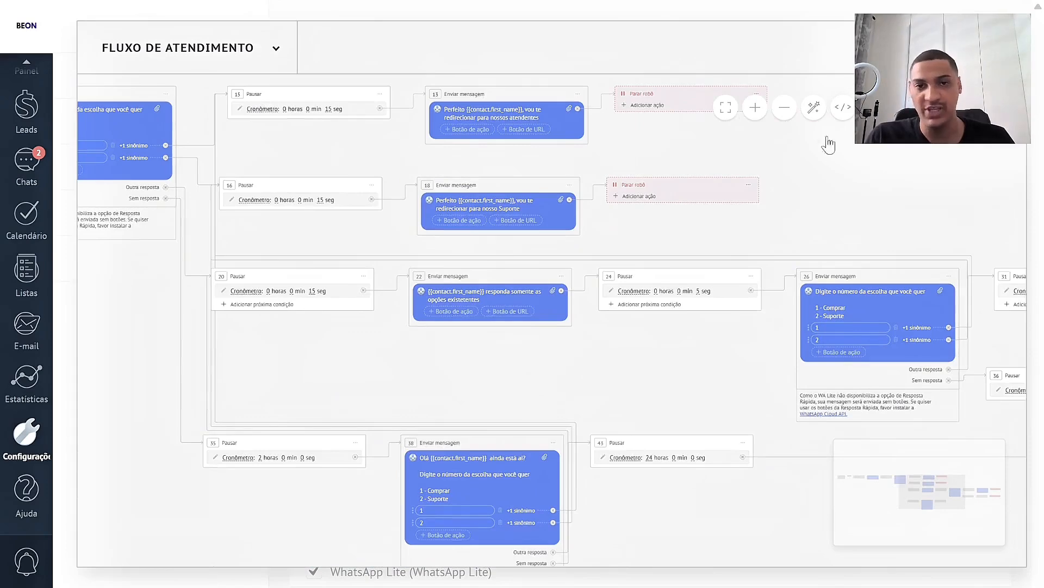
pyautogui.hscroll(6, 765, 247)
pyautogui.hscroll(-5, 751, 319)
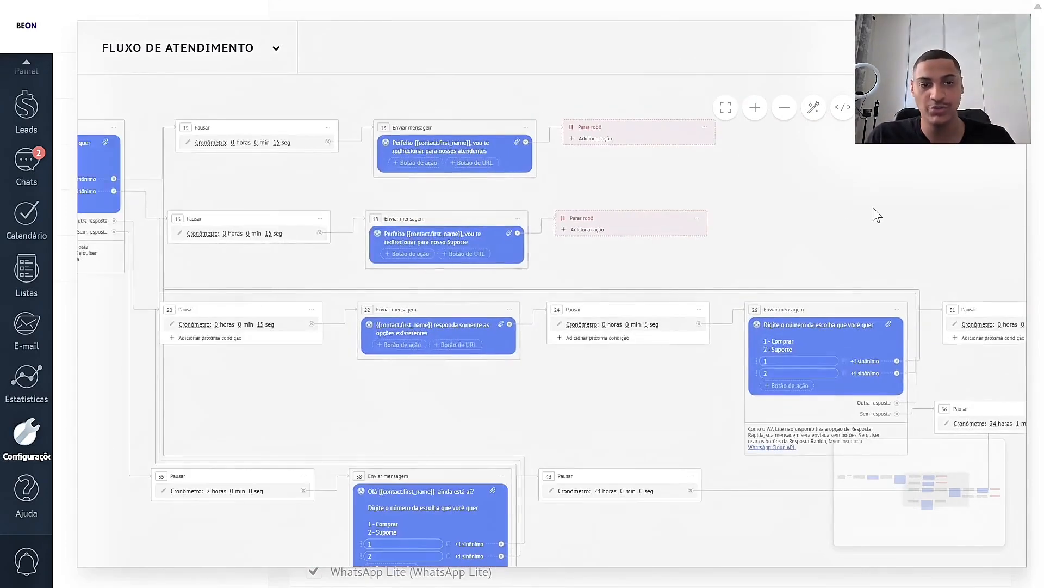
pyautogui.hscroll(12, 877, 215)
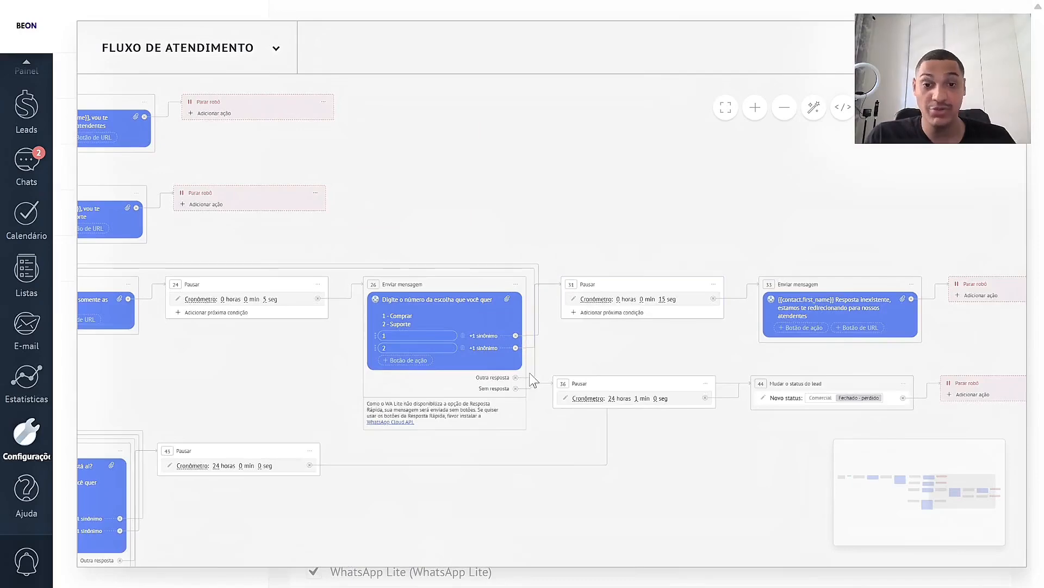
pyautogui.hscroll(3, 566, 376)
pyautogui.scroll(1, 566, 376)
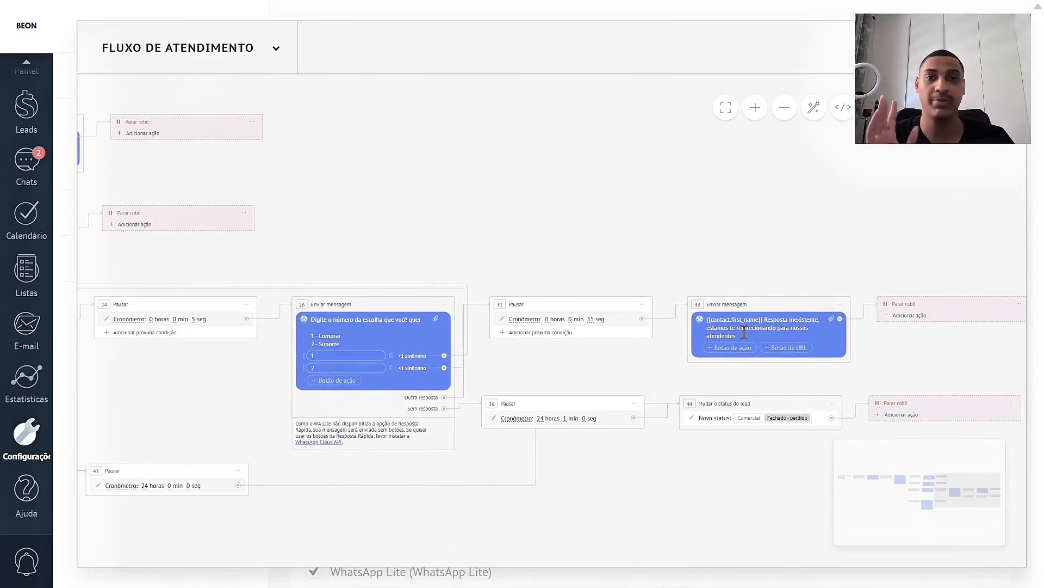
# Trace the no-response paths of both options messages, including the lost-status change and the 2-hour follow-up branch.
pyautogui.hscroll(-3, 653, 353)
pyautogui.scroll(-2, 653, 354)
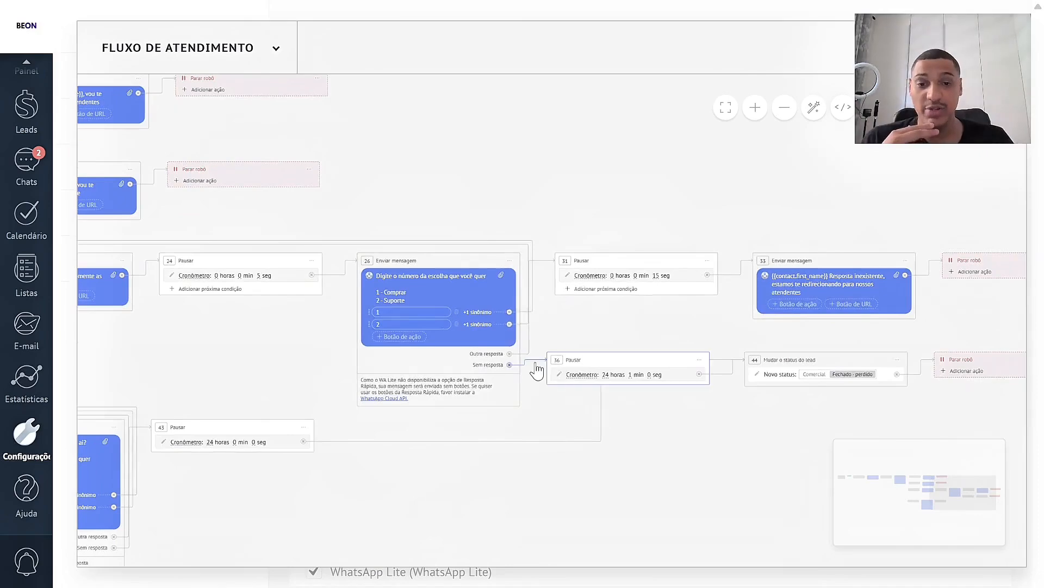
pyautogui.hscroll(-10, 707, 410)
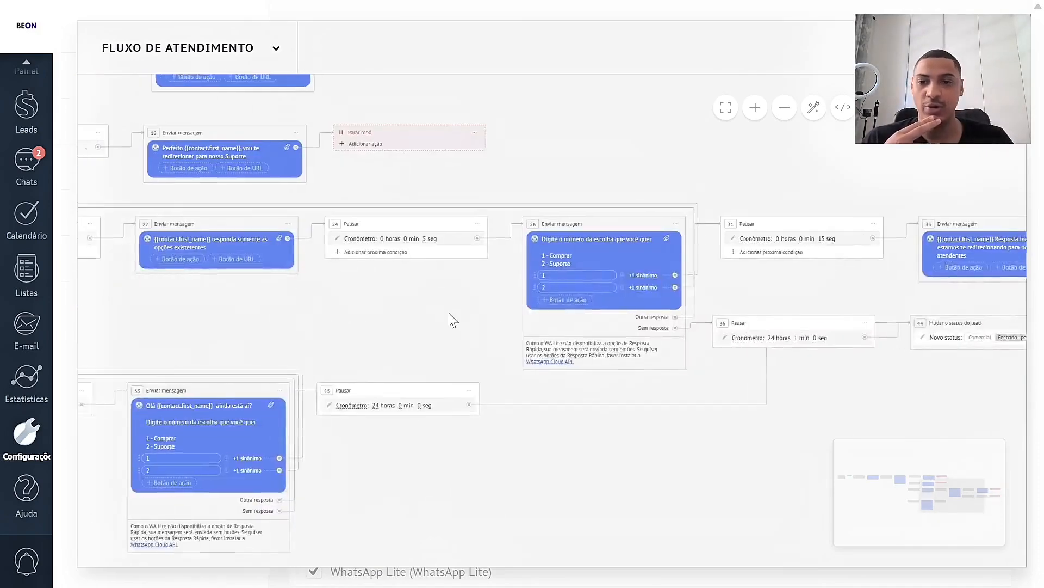
pyautogui.hscroll(-1, 479, 272)
pyautogui.scroll(1, 479, 272)
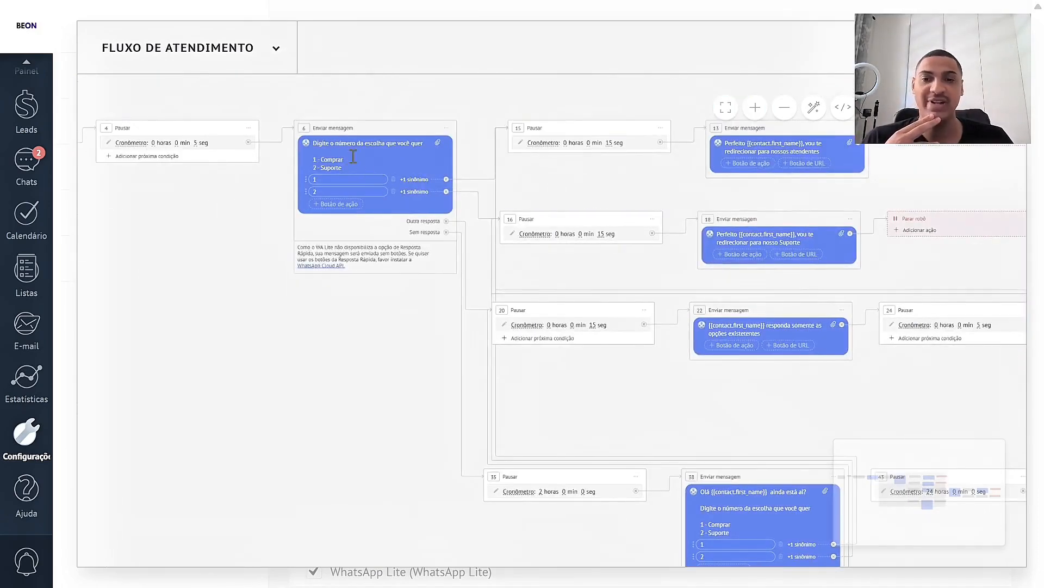
pyautogui.hscroll(5, 406, 353)
pyautogui.scroll(-1, 405, 352)
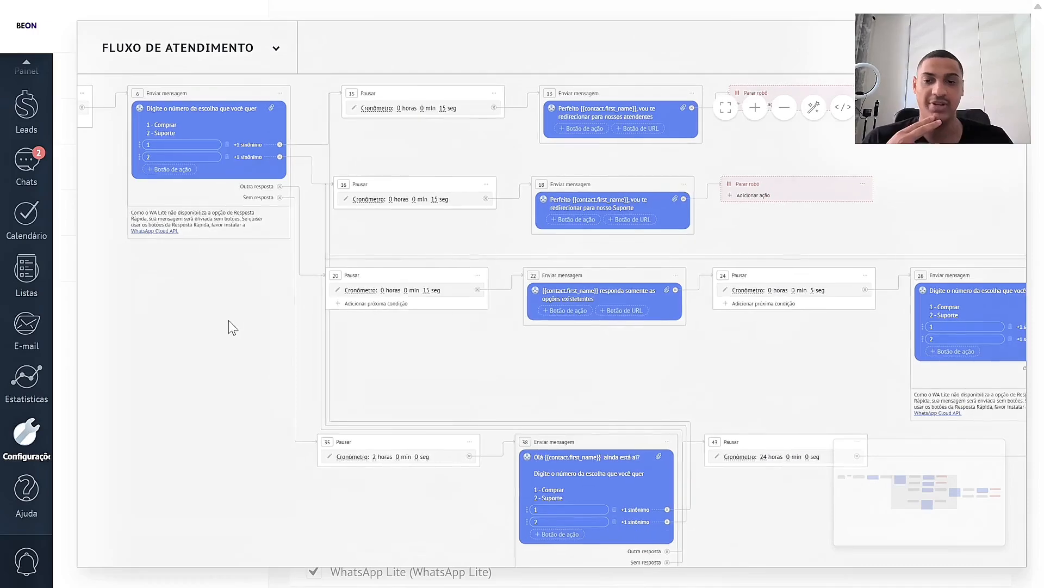
pyautogui.hscroll(-2, 131, 317)
pyautogui.scroll(1, 131, 317)
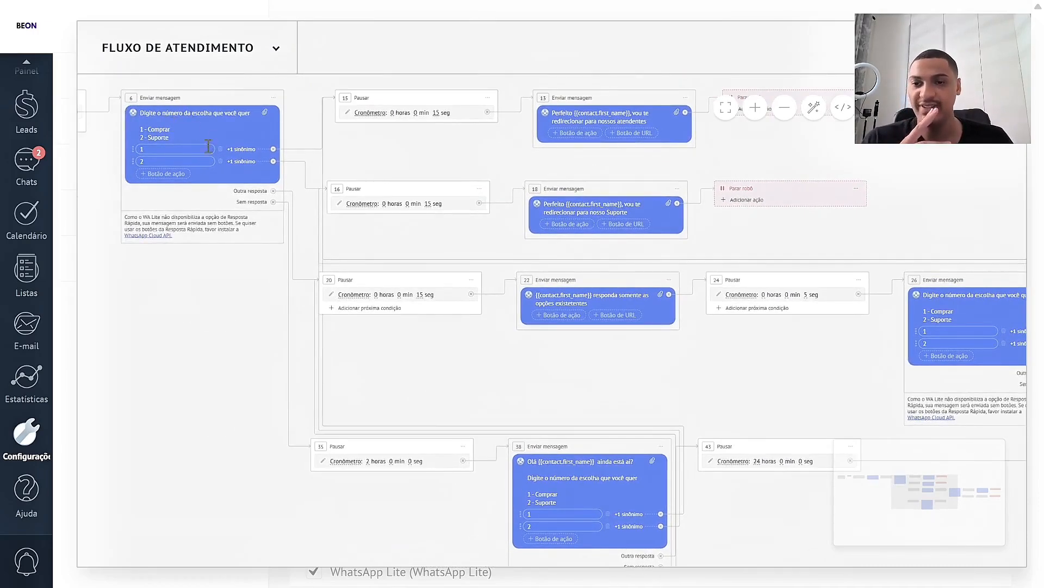
pyautogui.hscroll(1, 385, 363)
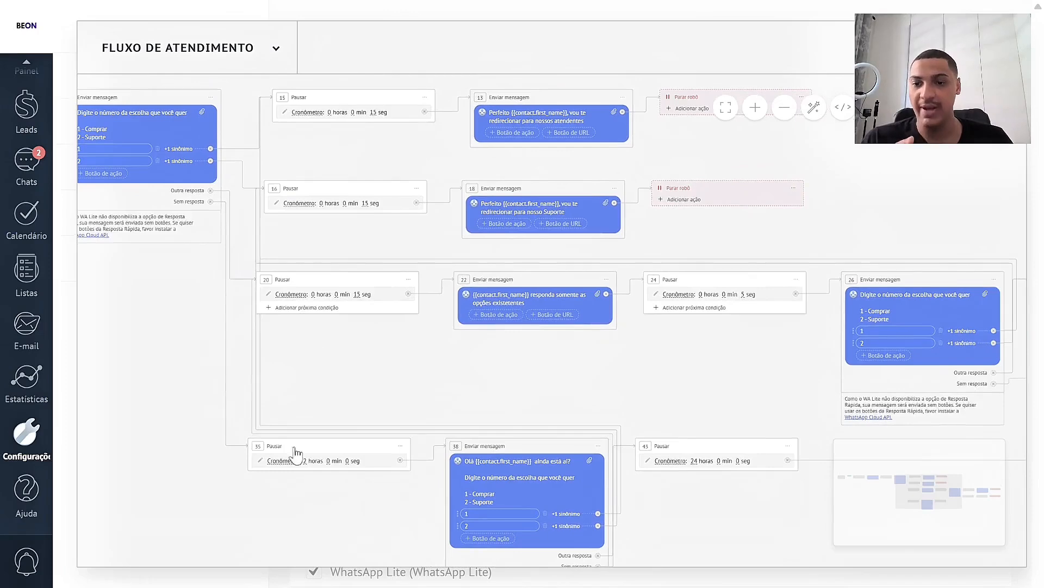
# Set the hours of the no-response pause after the second options message to 2.
pyautogui.hscroll(5, 461, 338)
pyautogui.scroll(-2, 310, 276)
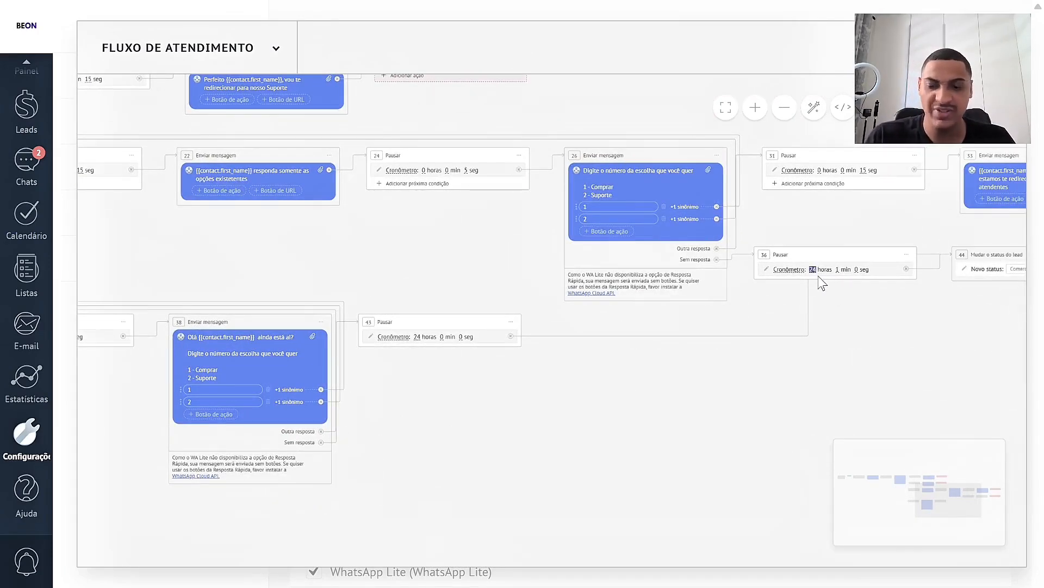
pyautogui.hscroll(1, 805, 343)
pyautogui.scroll(1, 774, 325)
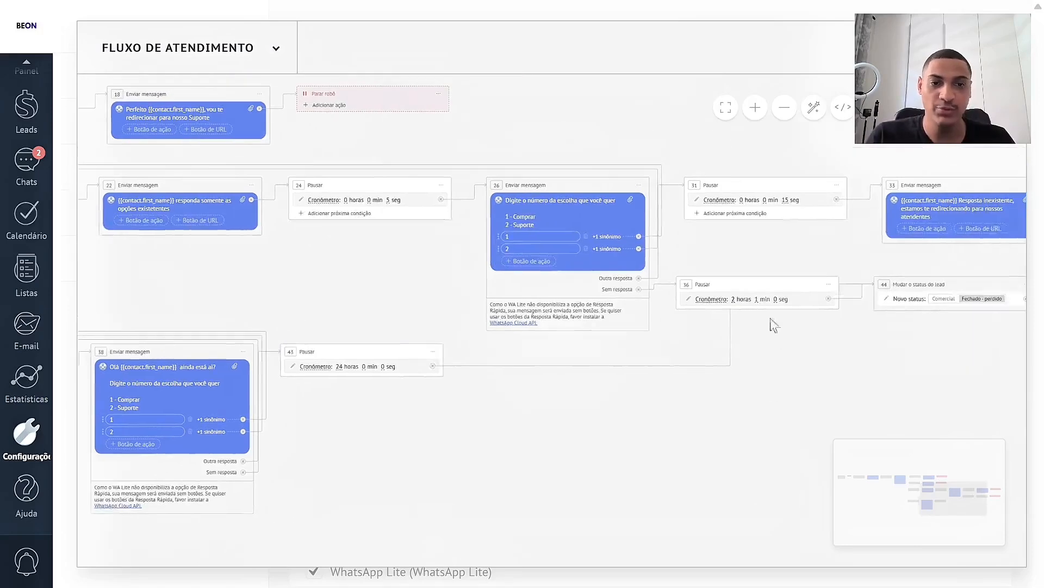
pyautogui.moveTo(724, 256); pyautogui.dragTo(727, 255)
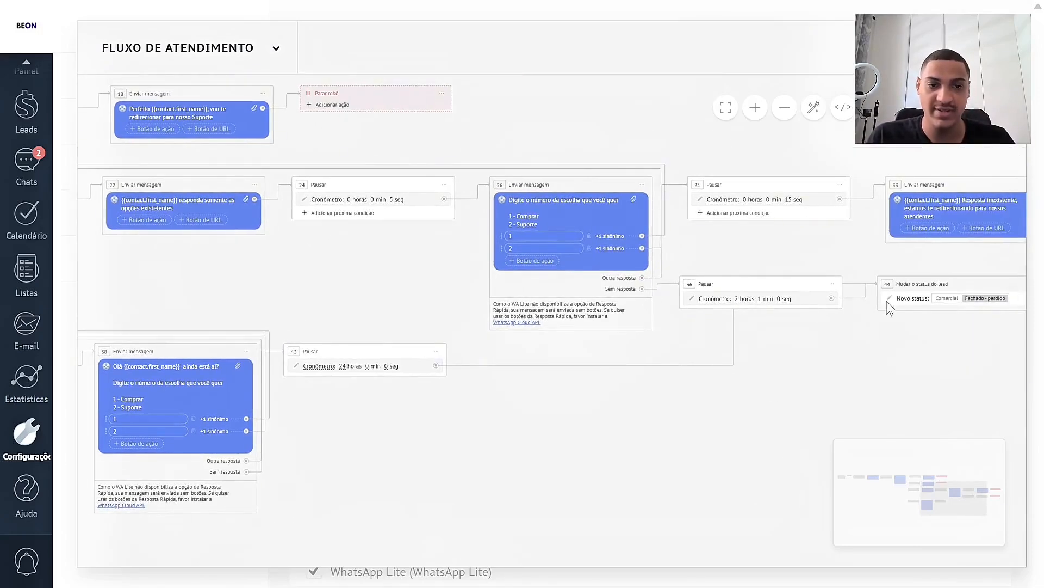
# Move the lost-status block lower and reroute the second options message's no-response pause from it to the "ainda está aí?" follow-up message.
pyautogui.moveTo(832, 299); pyautogui.dragTo(700, 333)
pyautogui.moveTo(858, 377); pyautogui.dragTo(554, 357)
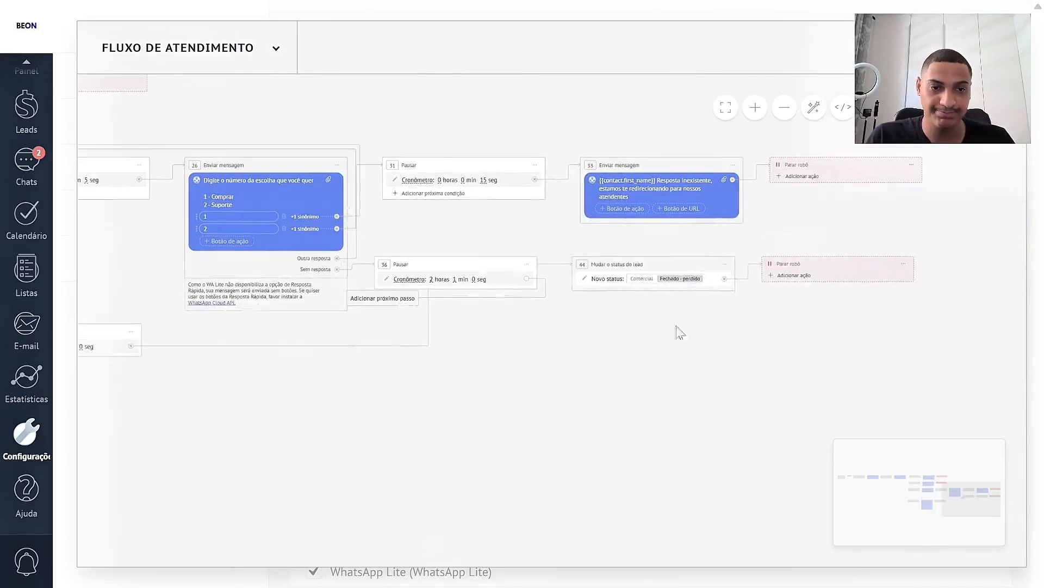
pyautogui.moveTo(585, 265); pyautogui.dragTo(593, 416)
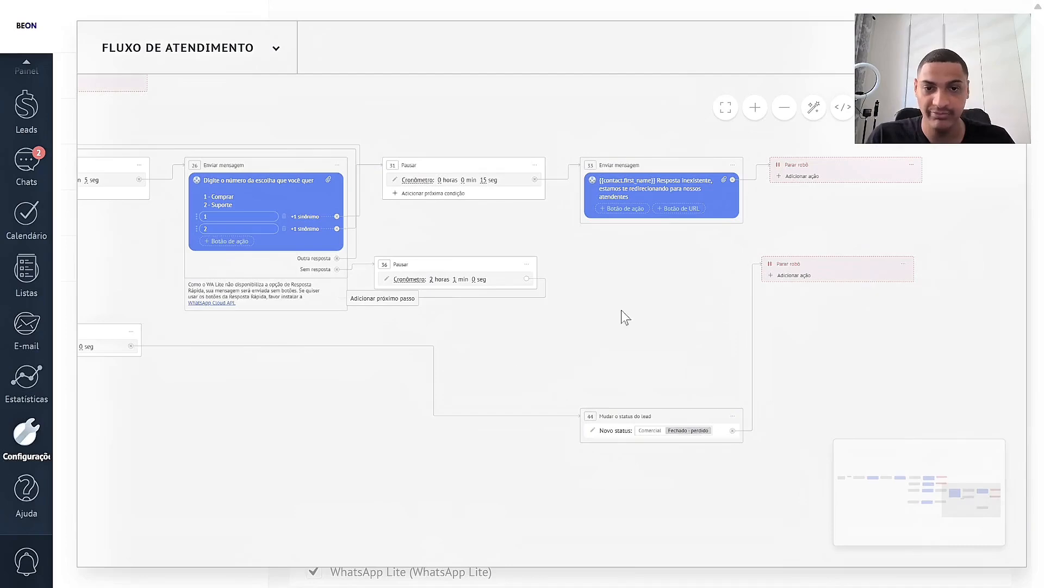
pyautogui.hscroll(-10, 865, 373)
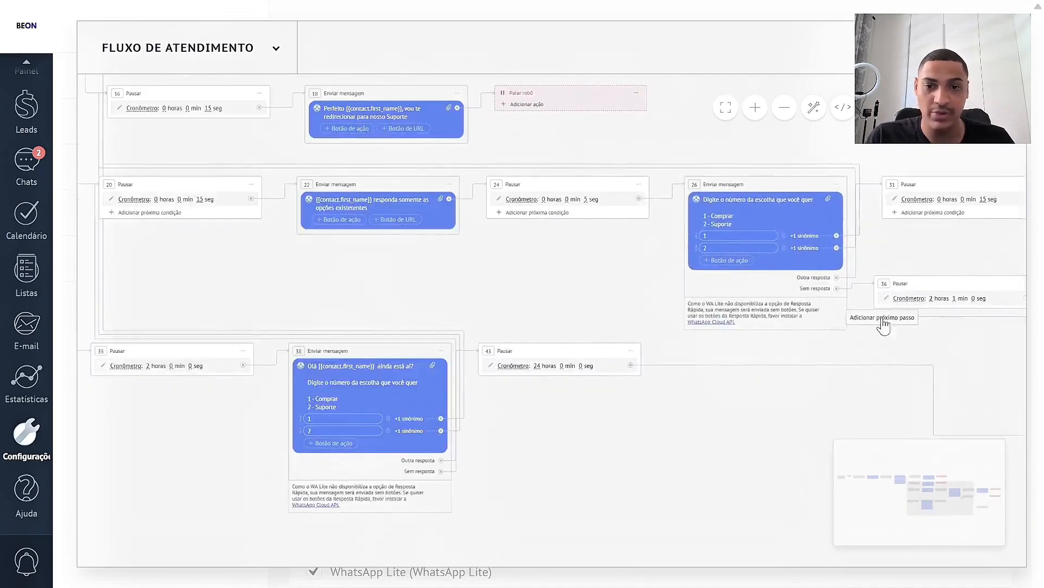
pyautogui.moveTo(514, 244); pyautogui.dragTo(349, 356)
# Review the flow from the first options message through both no-response pauses and the shared follow-up message to the lost-status change.
pyautogui.hscroll(-11, 348, 357)
pyautogui.scroll(4, 555, 285)
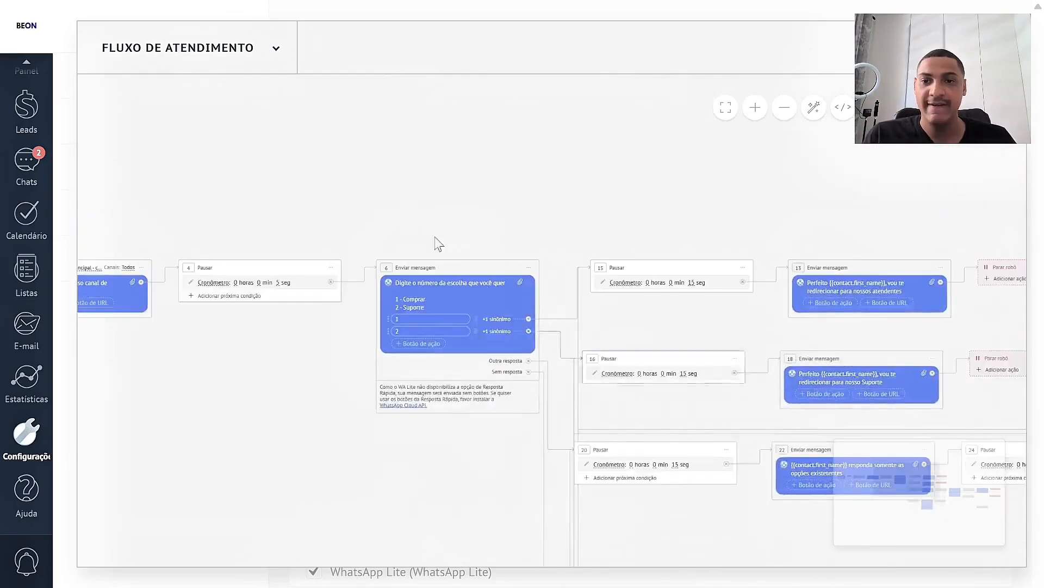
pyautogui.hscroll(-1, 460, 94)
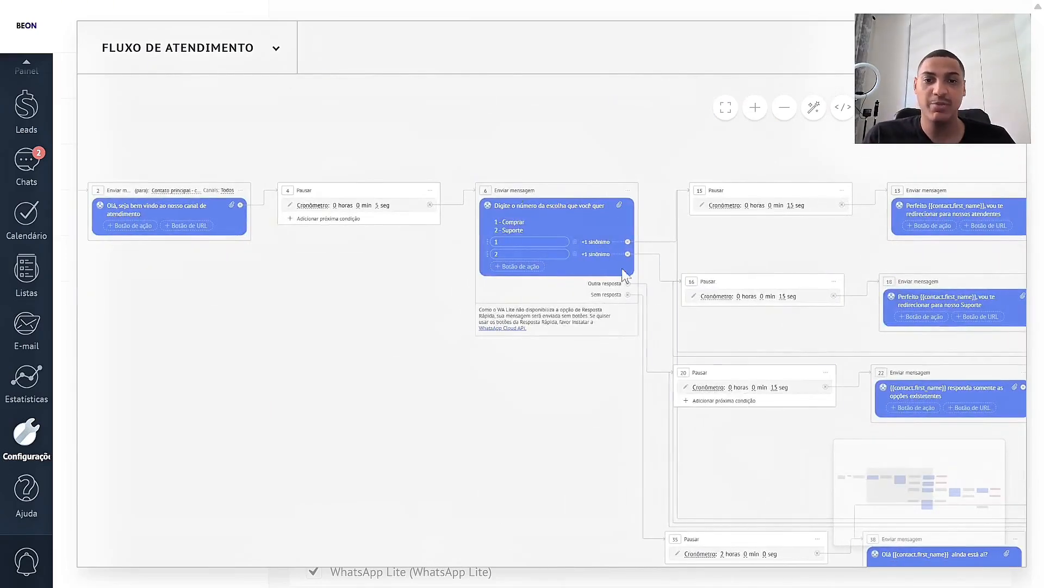
pyautogui.scroll(-3, 587, 395)
pyautogui.hscroll(3, 587, 395)
pyautogui.hscroll(9, 834, 259)
pyautogui.scroll(2, 835, 259)
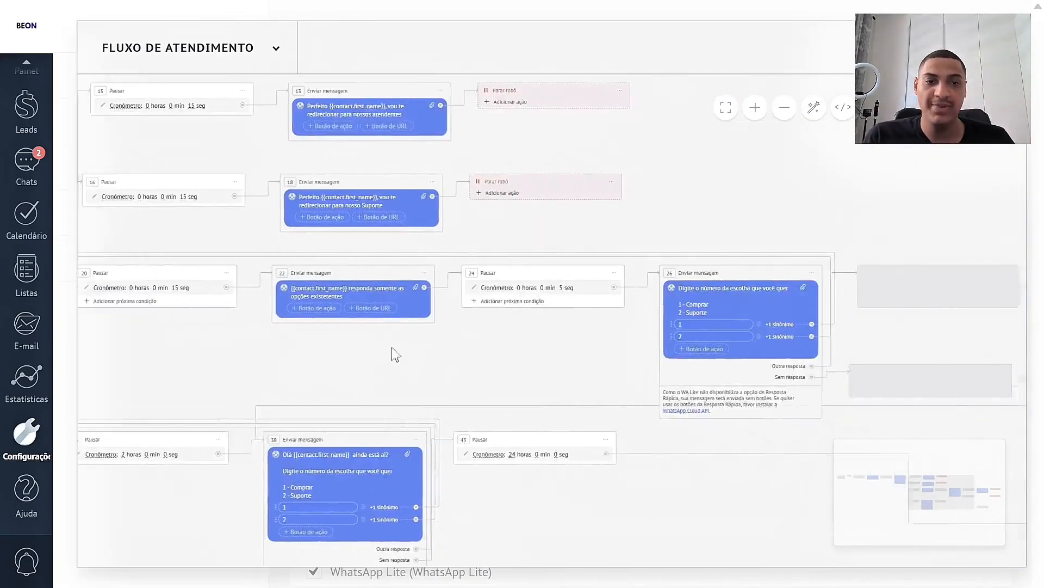
pyautogui.hscroll(1, 473, 363)
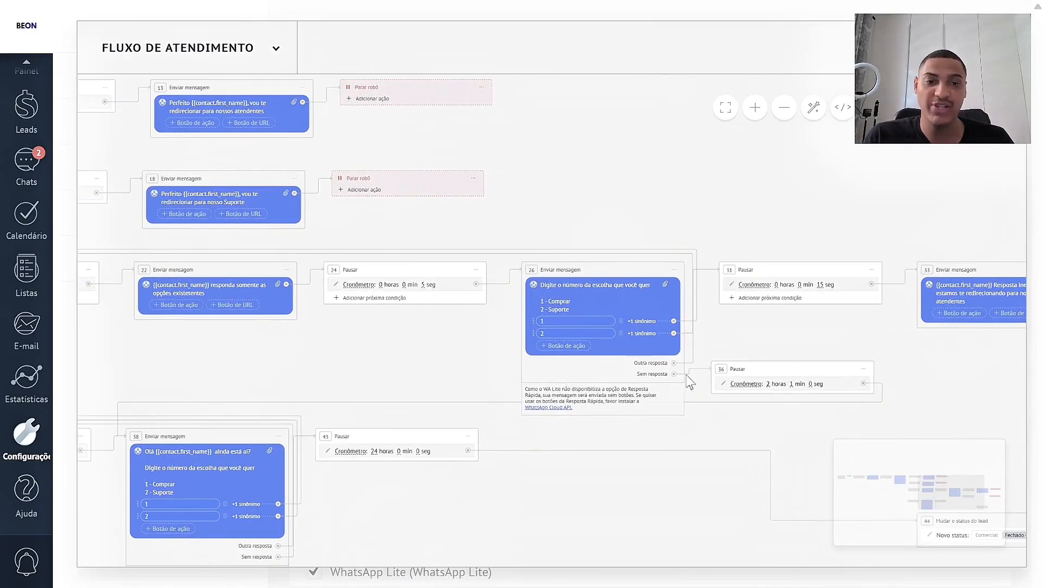
pyautogui.scroll(-2, 728, 364)
pyautogui.hscroll(-4, 727, 364)
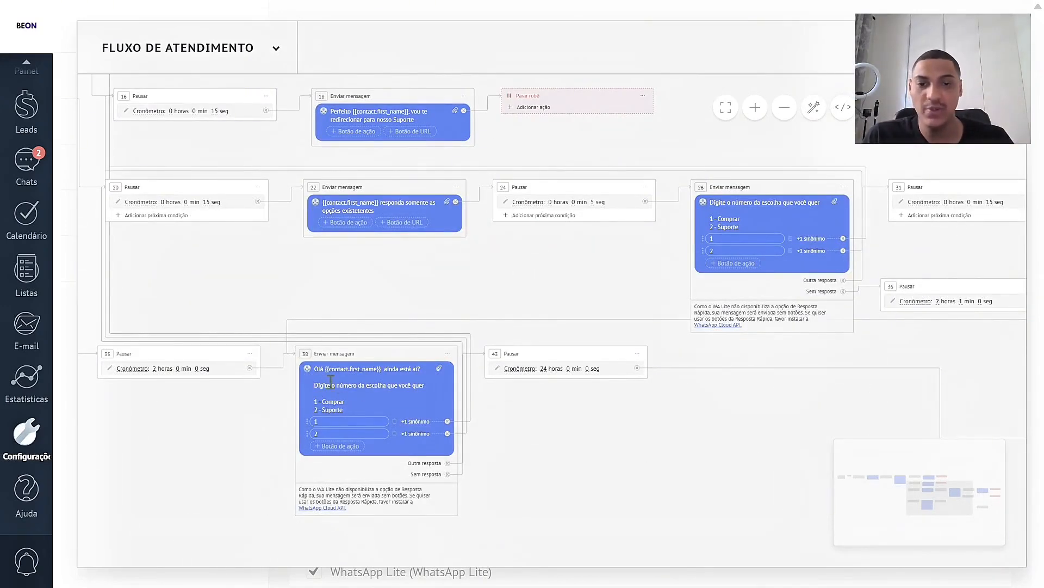
pyautogui.hscroll(13, 550, 381)
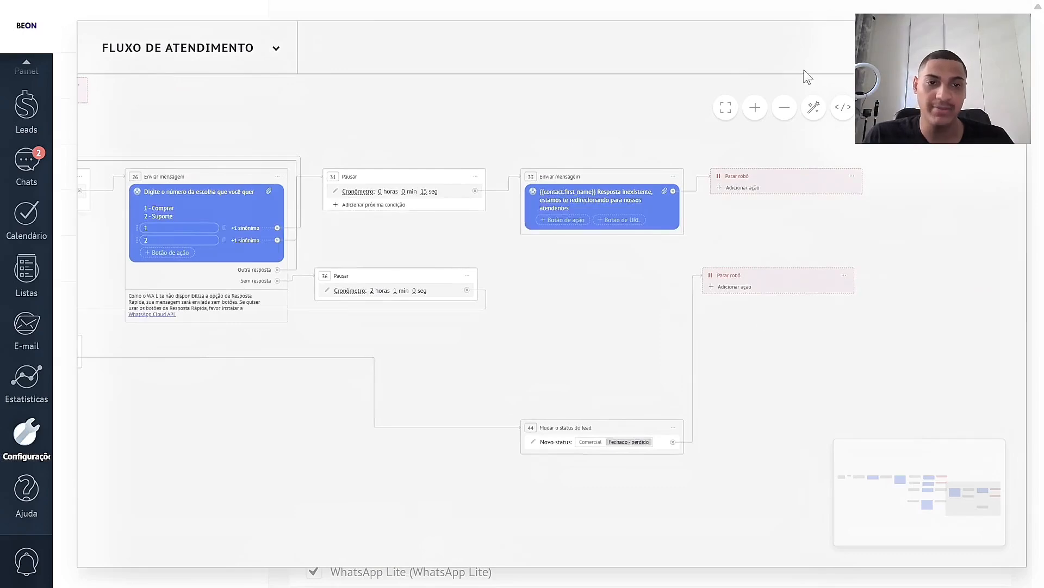
# Arrange the bot's paths automatically and accept the confirmation.
pyautogui.click(814, 107)
pyautogui.click(396, 323)
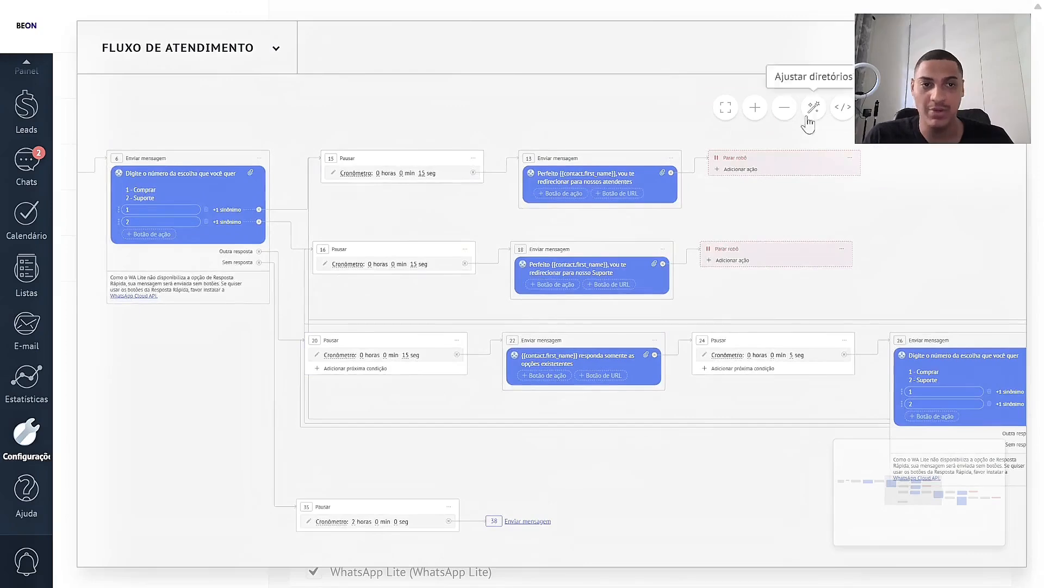
pyautogui.click(784, 109)
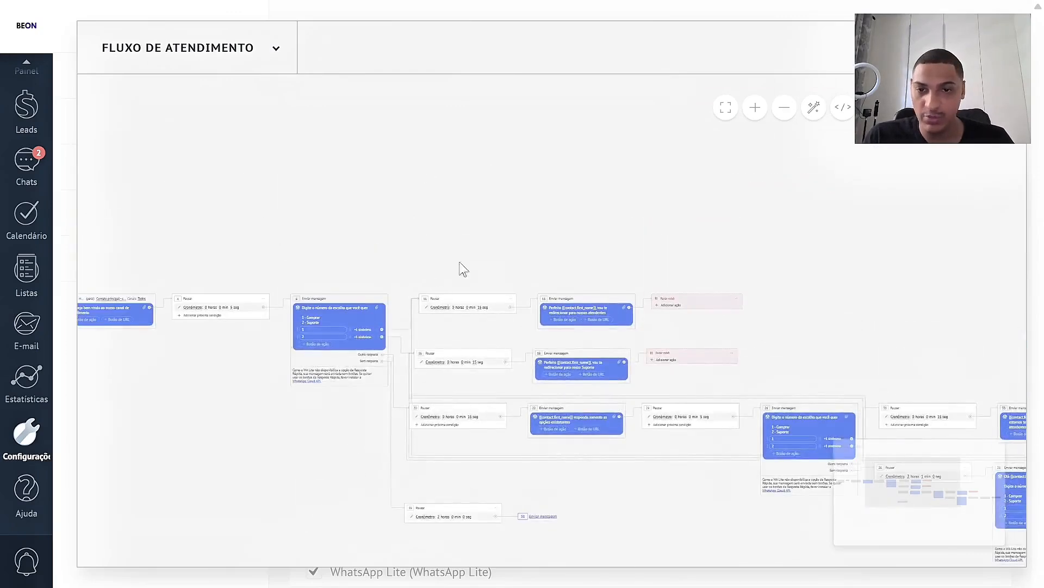
# Move the option 1 pause far above the flow and apply the automatic path arrangement again.
pyautogui.moveTo(454, 303); pyautogui.dragTo(638, 6)
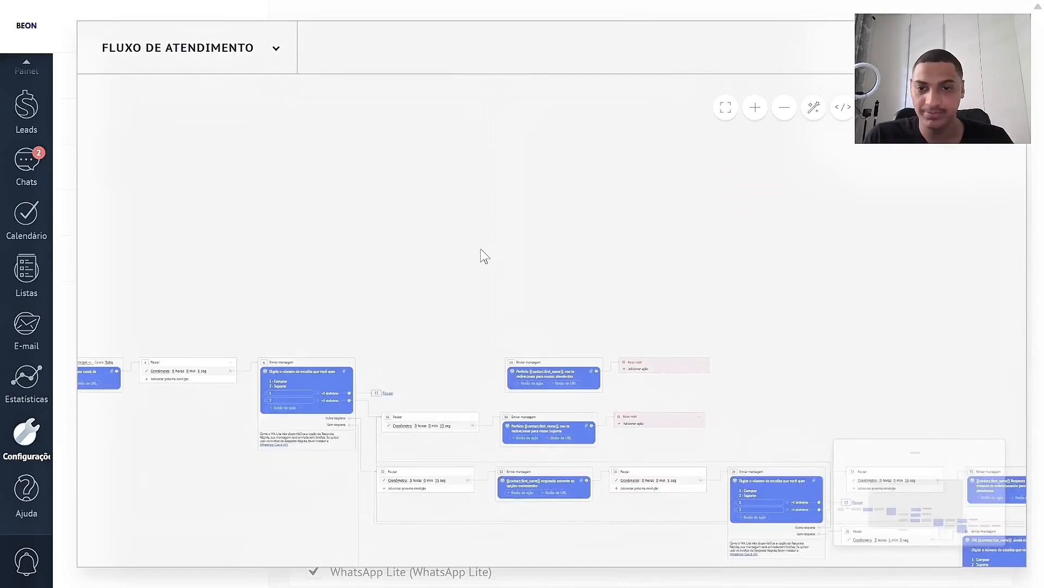
pyautogui.click(755, 108)
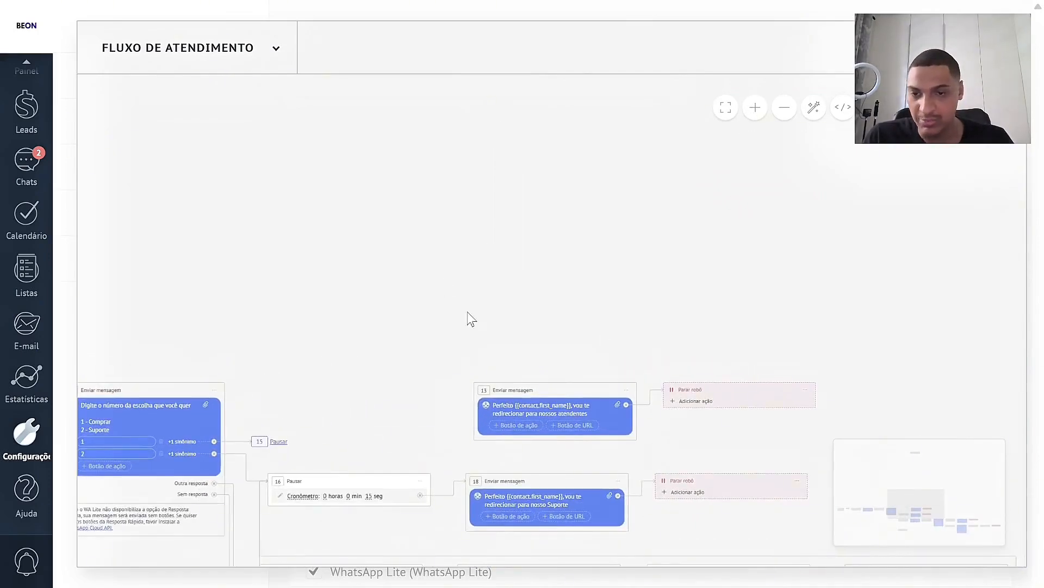
pyautogui.click(813, 108)
pyautogui.click(389, 326)
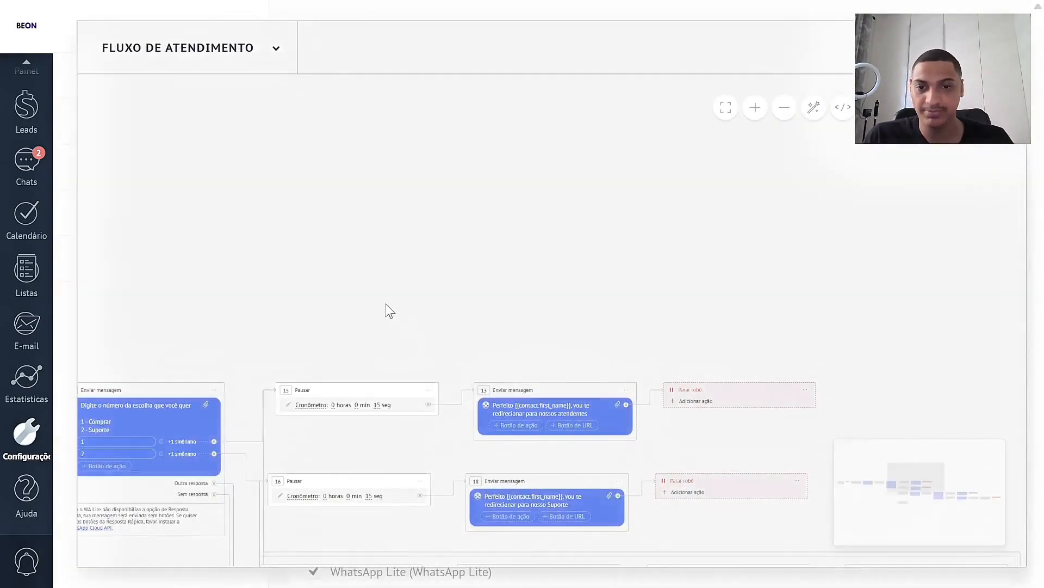
# Examine the rearranged flow from the triggers through the redirect and follow-up branches, comparing the stop blocks at their ends.
pyautogui.click(785, 109)
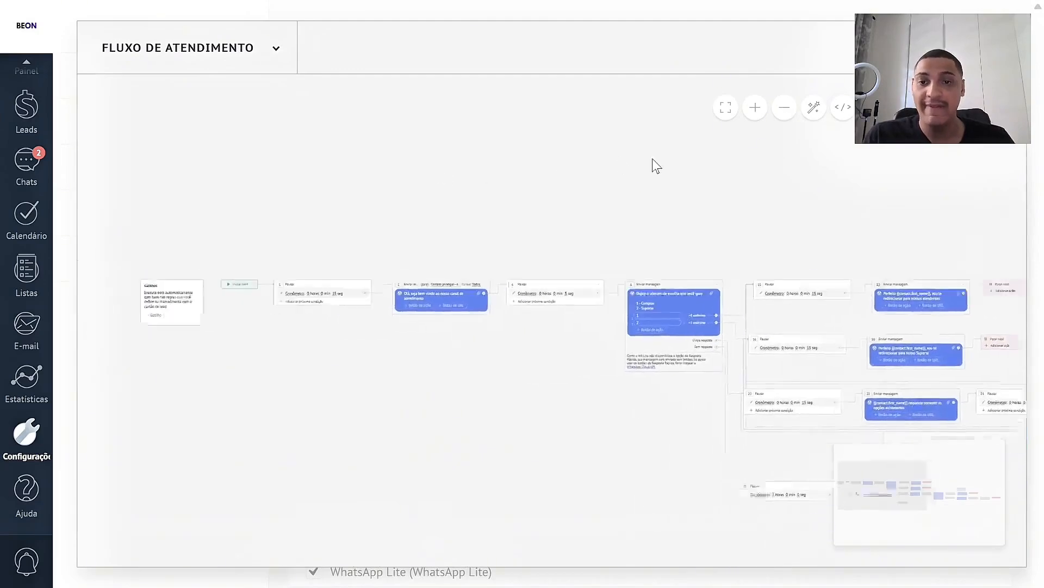
pyautogui.click(755, 109)
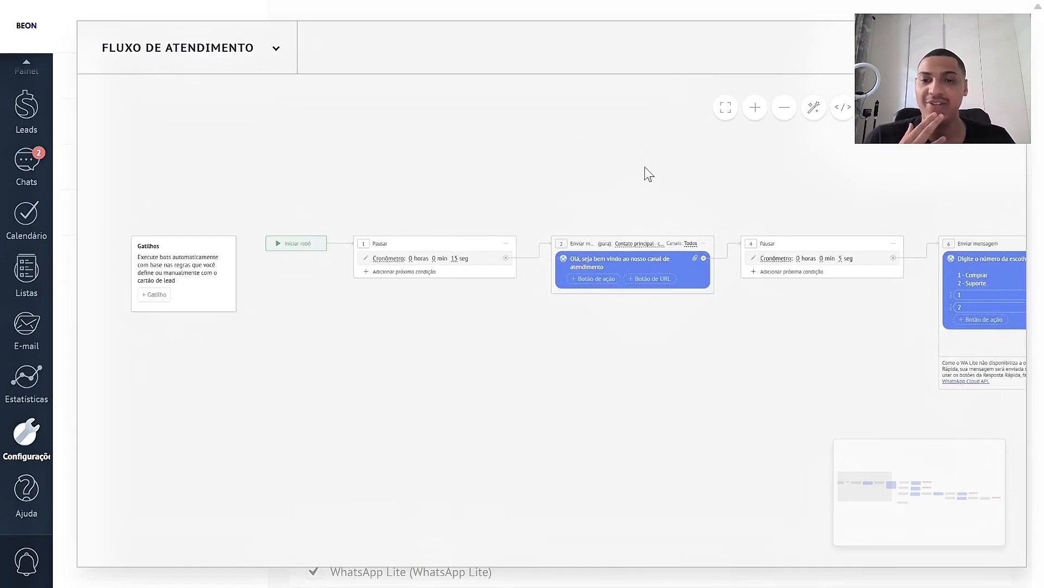
pyautogui.hscroll(15, 648, 174)
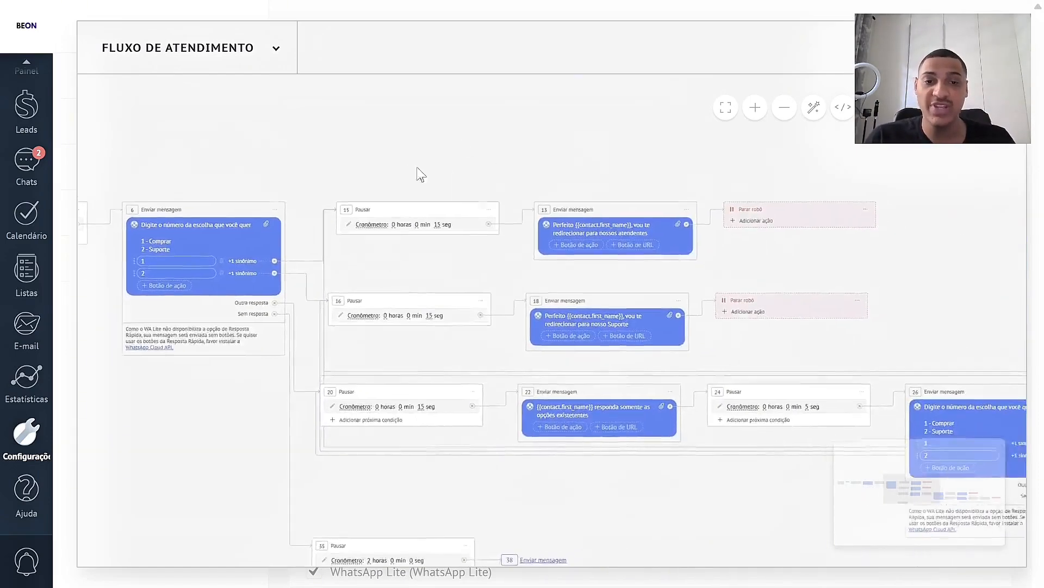
pyautogui.hscroll(15, 420, 175)
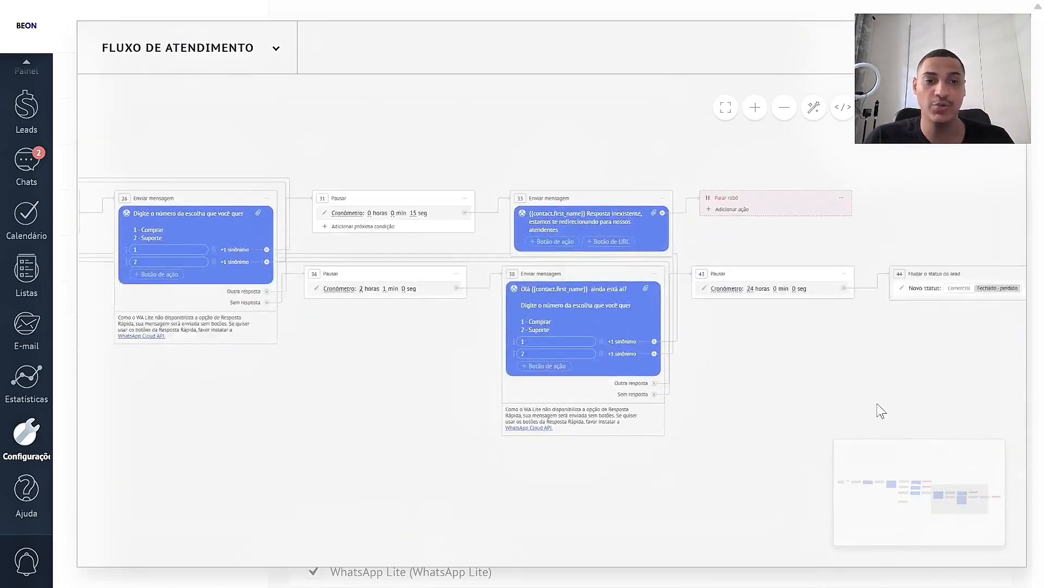
pyautogui.hscroll(-15, 881, 411)
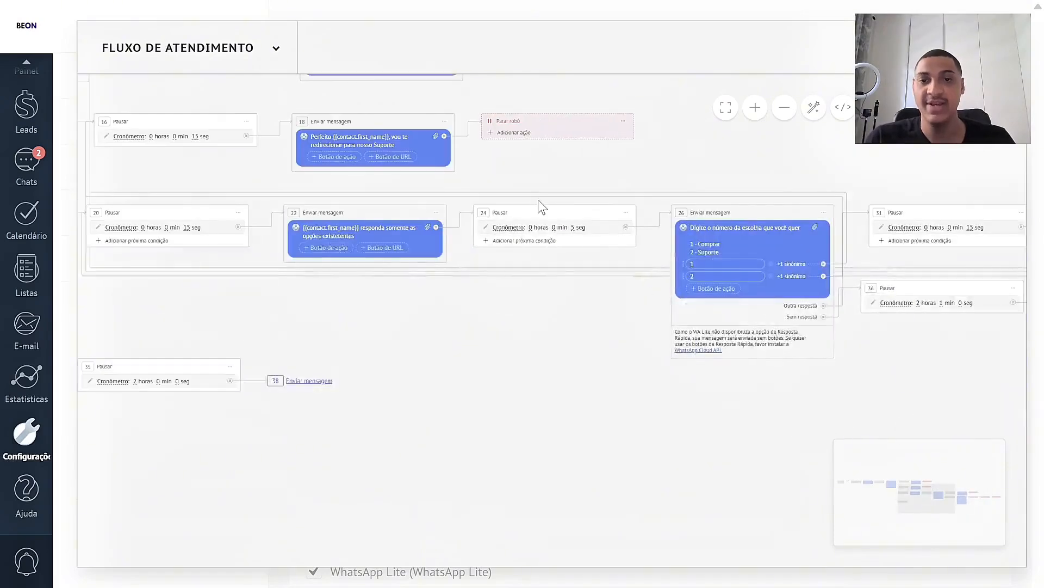
pyautogui.hscroll(-10, 541, 207)
pyautogui.scroll(6, 541, 207)
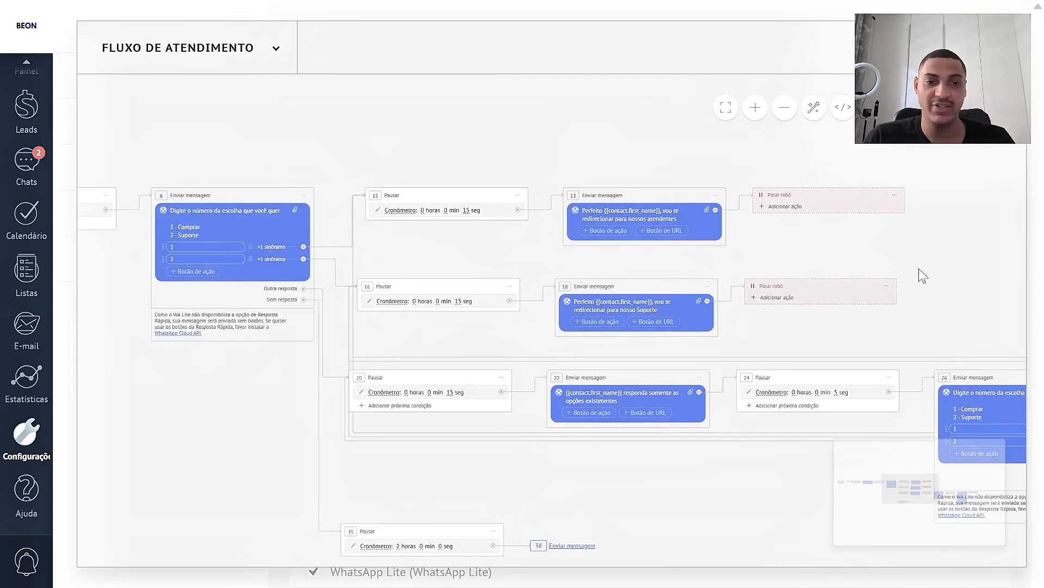
pyautogui.hscroll(15, 919, 269)
pyautogui.scroll(-4, 919, 268)
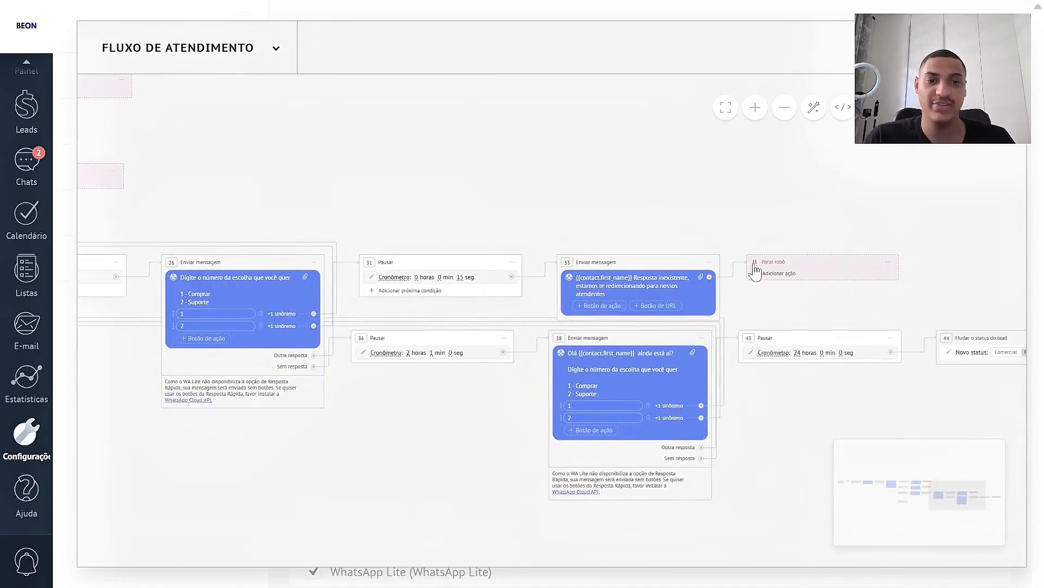
pyautogui.hscroll(-15, 520, 195)
pyautogui.scroll(4, 520, 196)
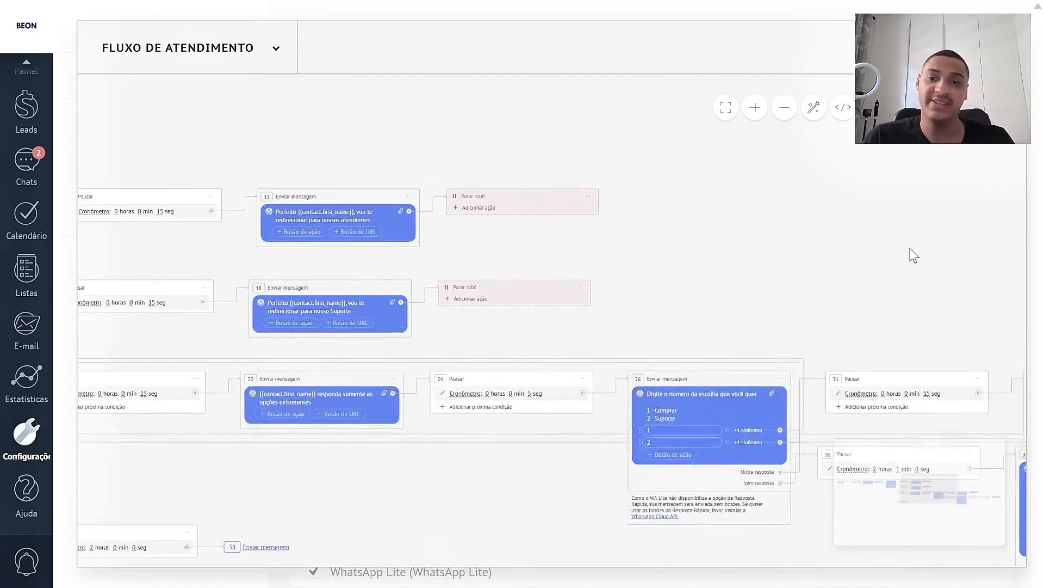
pyautogui.hscroll(2, 898, 254)
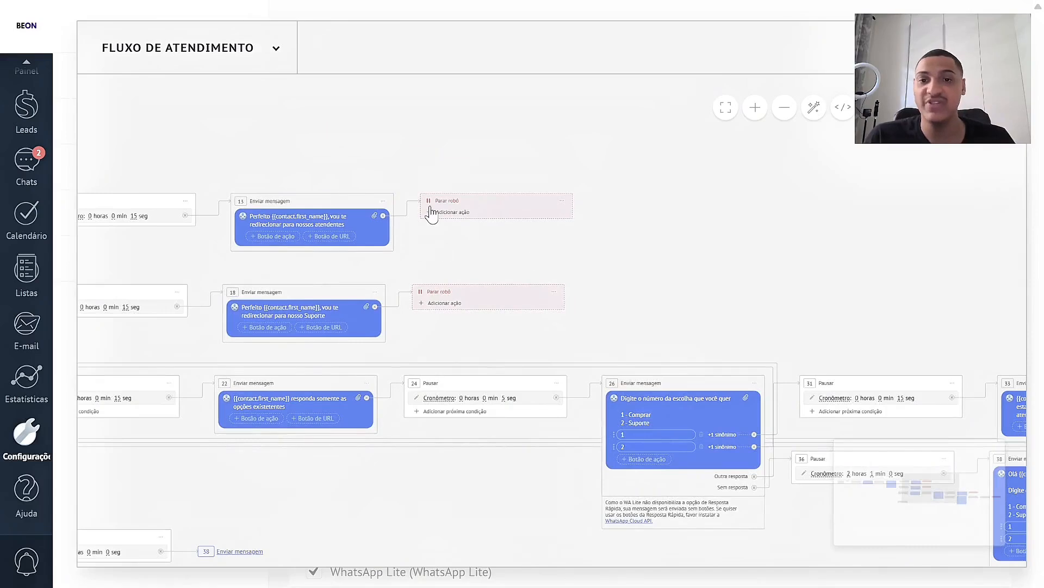
# Delete the stop block after the option 1 redirect message to the attendants and add a new Salesbot stop in its place.
pyautogui.click(562, 201)
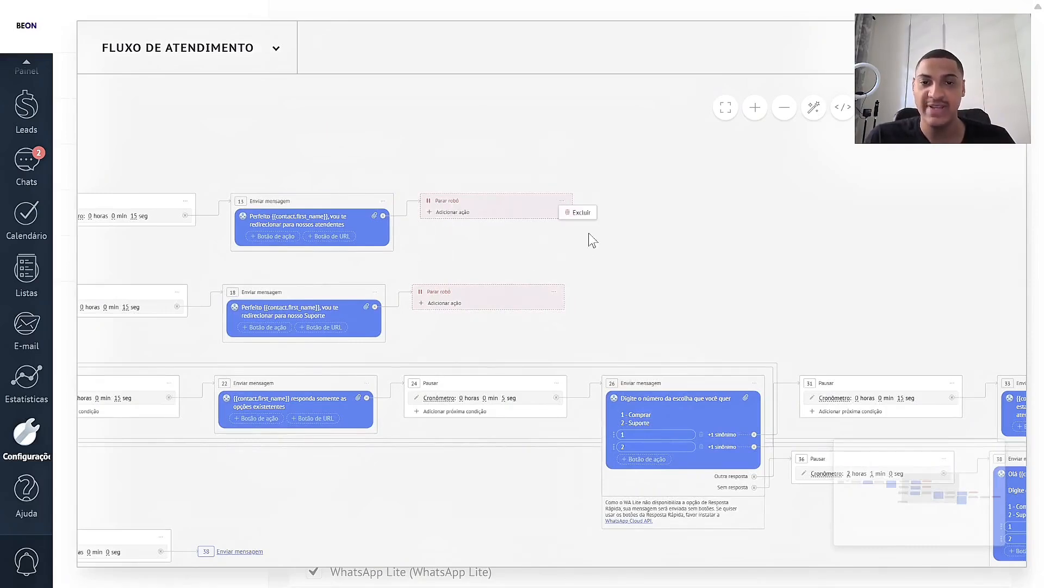
pyautogui.click(580, 212)
pyautogui.click(434, 229)
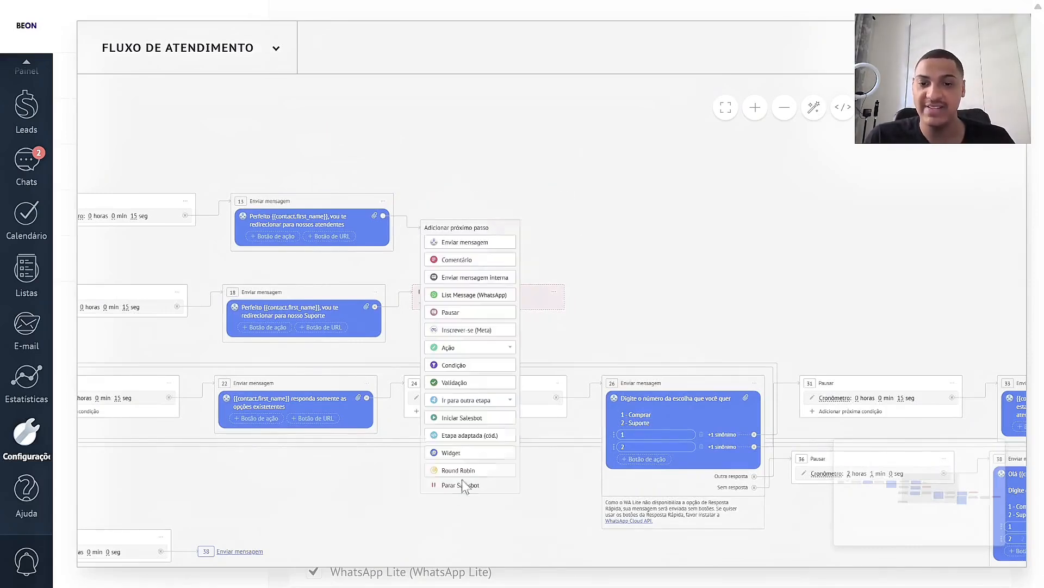
pyautogui.click(462, 480)
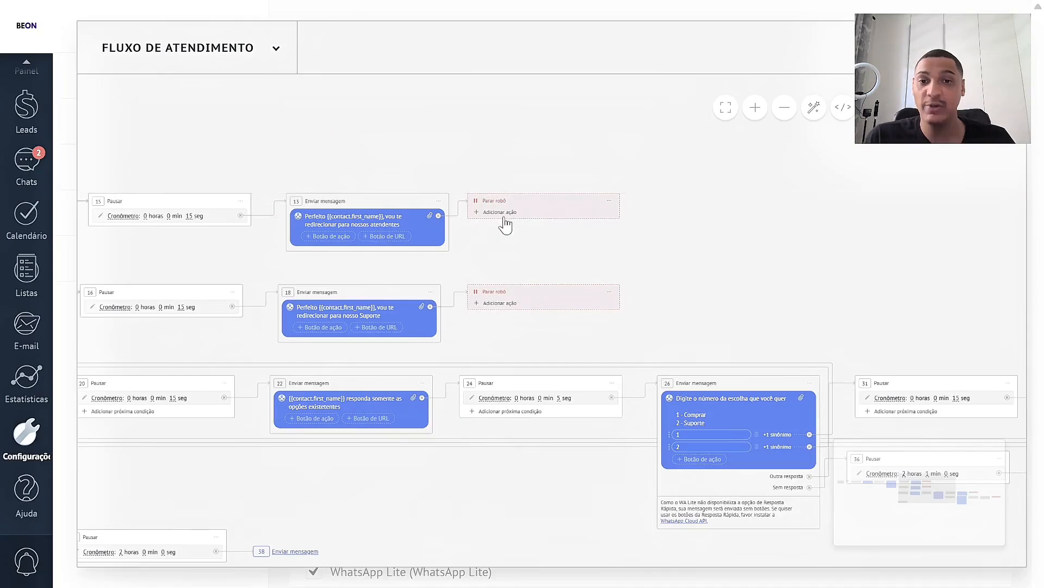
# Try the mark-conversation-as-closed action on the option 1 branch's stop block and add the "Iniciar Salesbot" action to it.
pyautogui.click(493, 212)
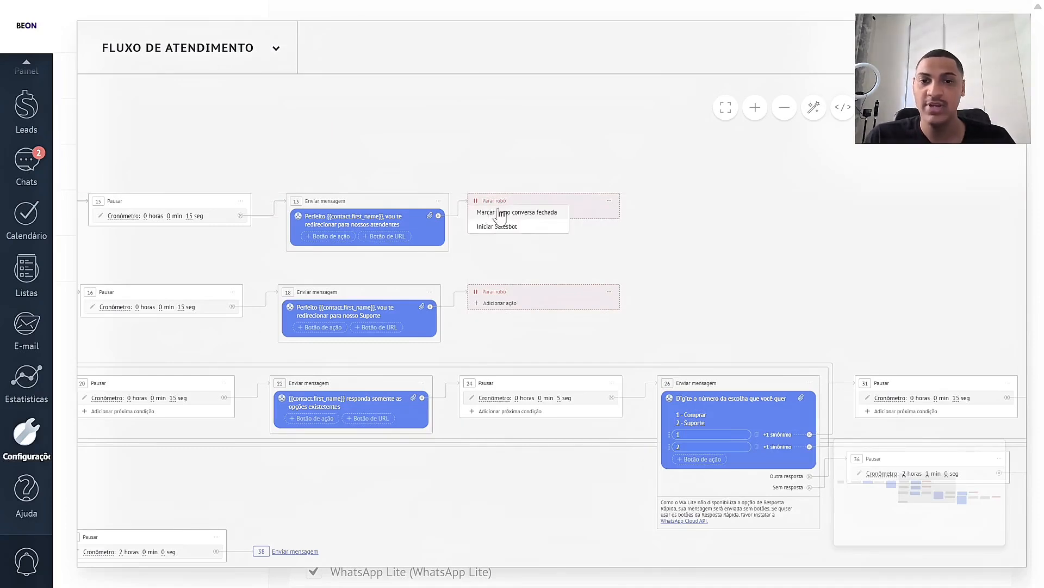
pyautogui.click(500, 214)
pyautogui.click(482, 218)
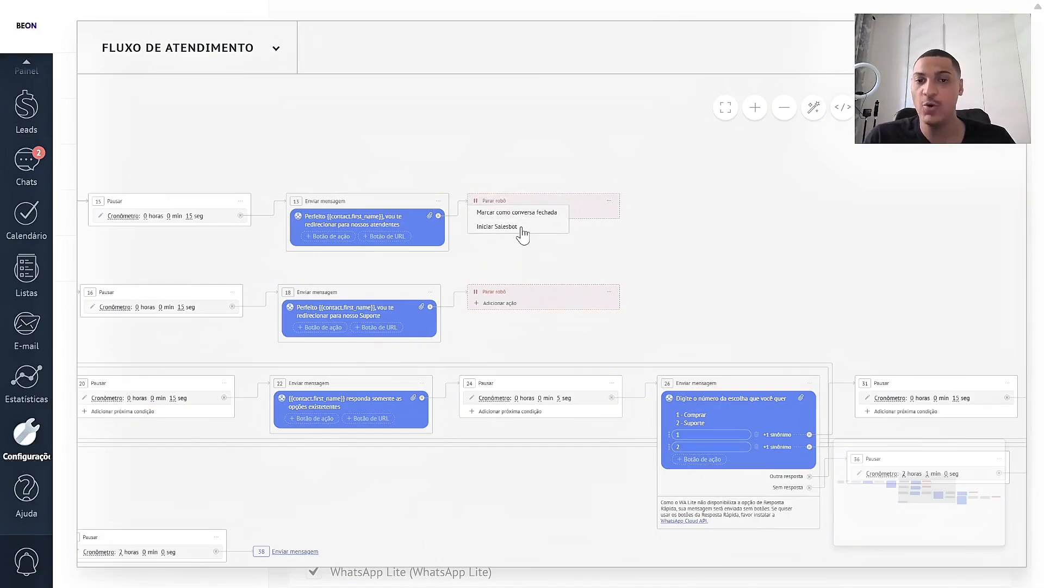
pyautogui.click(519, 229)
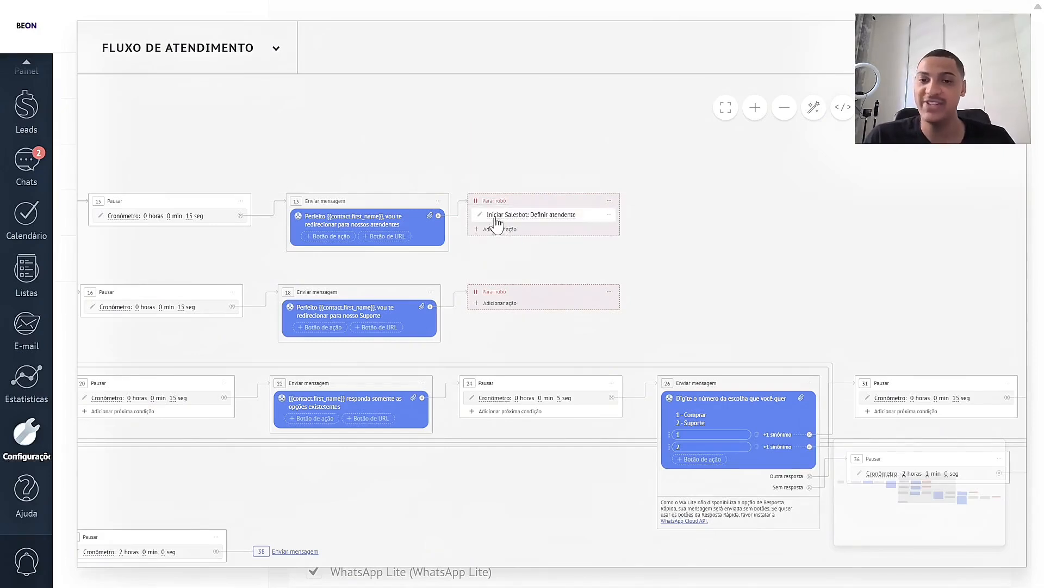
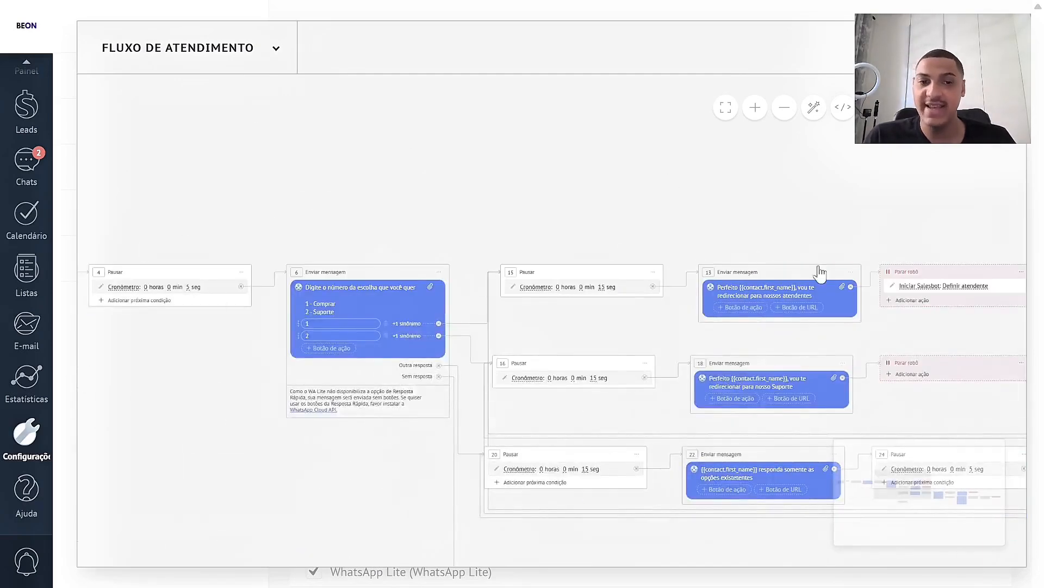
pyautogui.moveTo(824, 213); pyautogui.dragTo(401, 210)
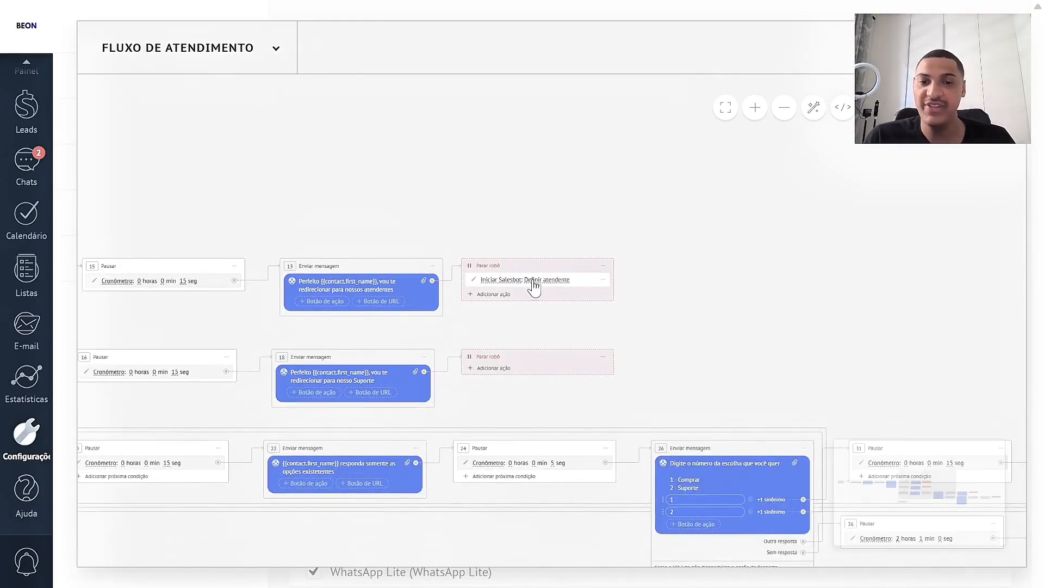
pyautogui.moveTo(490, 281); pyautogui.dragTo(396, 266)
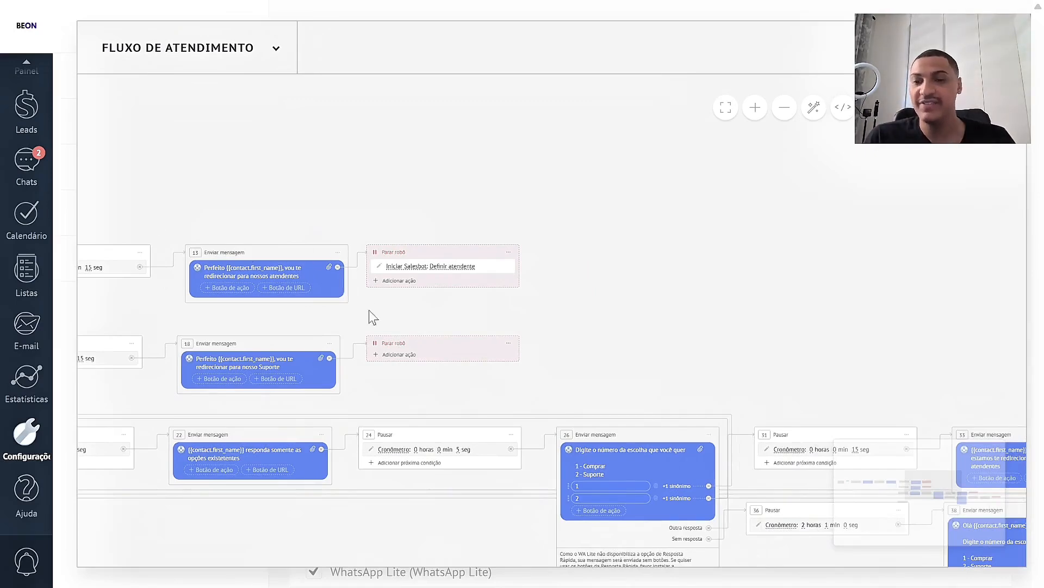
# Close the service flow and review the "Definir atendente" bot from its Round Robin through its responsible-user changes, messages and stop blocks.
pyautogui.press('Escape')
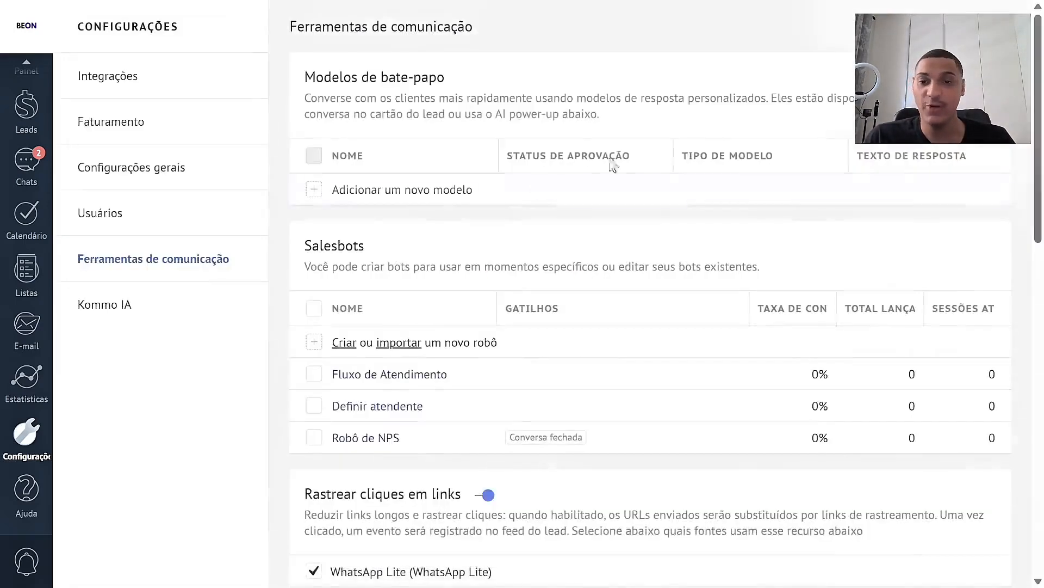
pyautogui.click(384, 405)
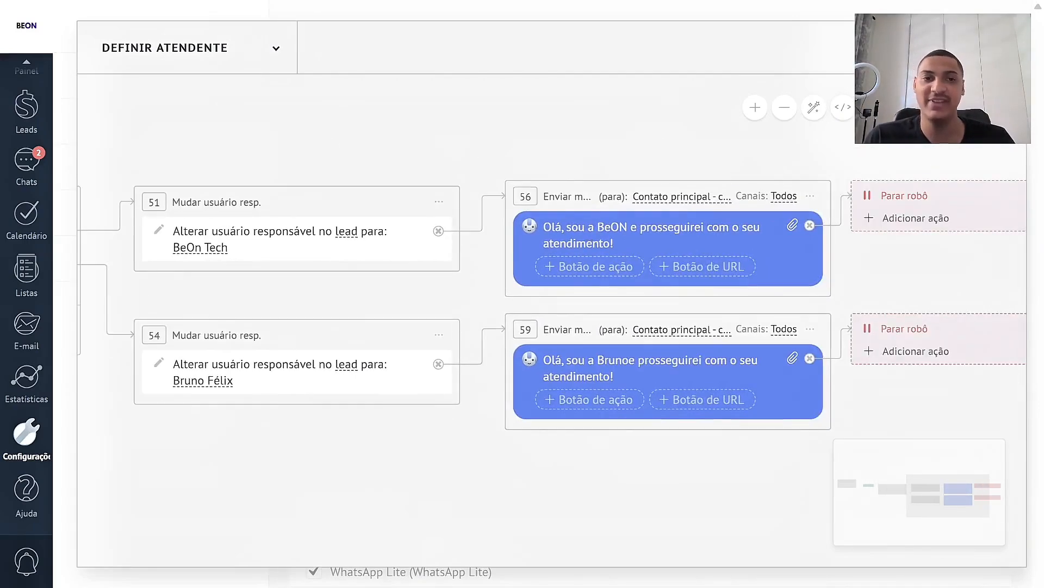
pyautogui.press('Escape')
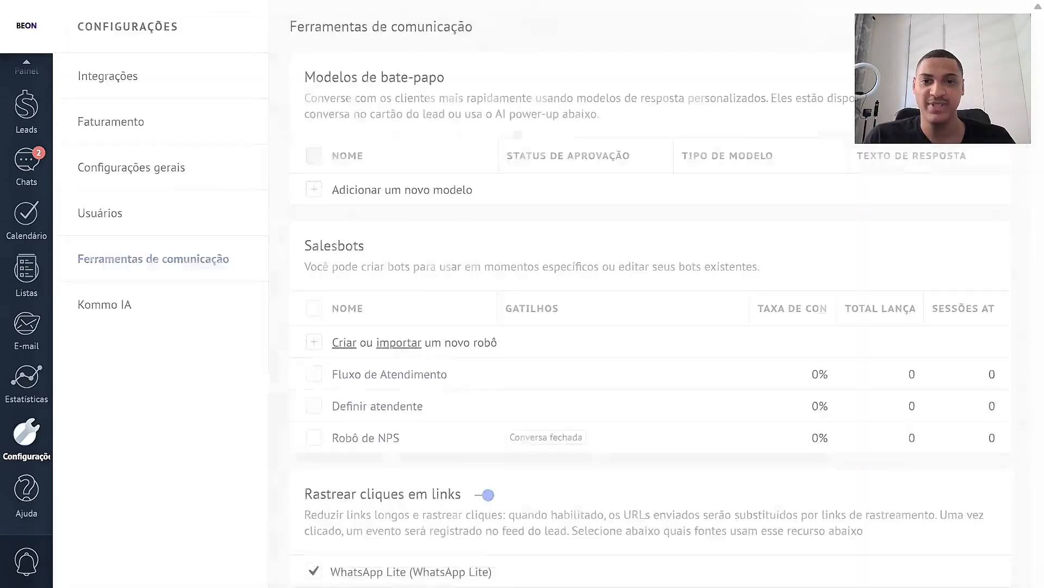
pyautogui.click(373, 407)
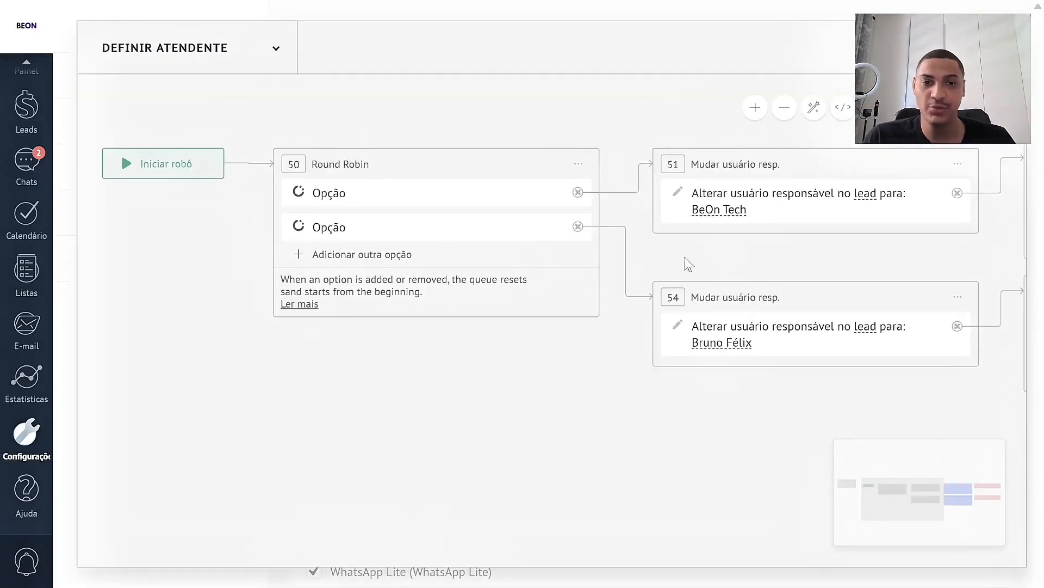
pyautogui.press('Escape')
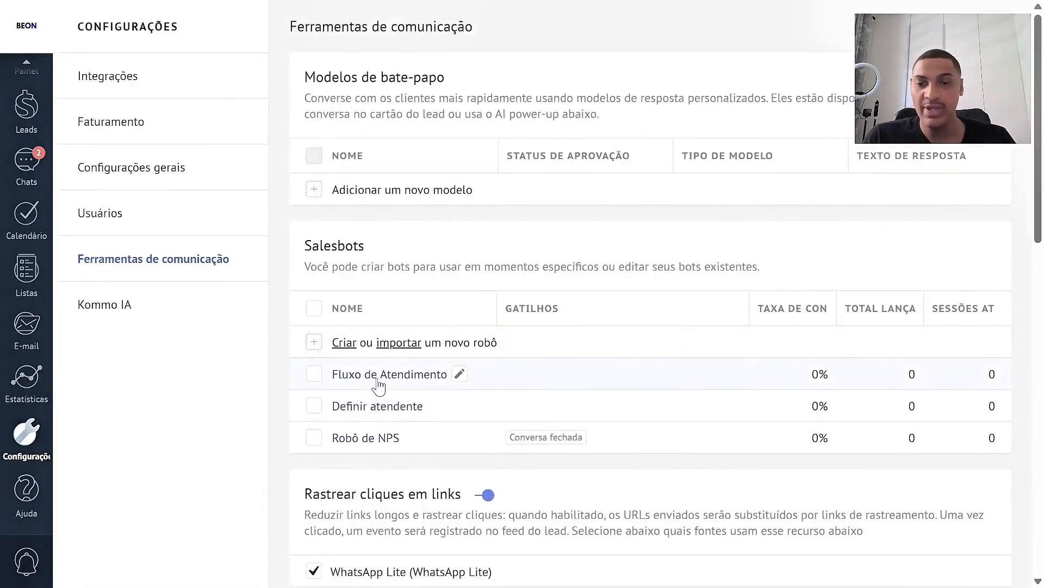
# In "Fluxo de Atendimento", make the inconsistent-answer stop block start "Definir atendente" and the stop block after the lost-lead status mark the conversation as closed.
pyautogui.click(378, 381)
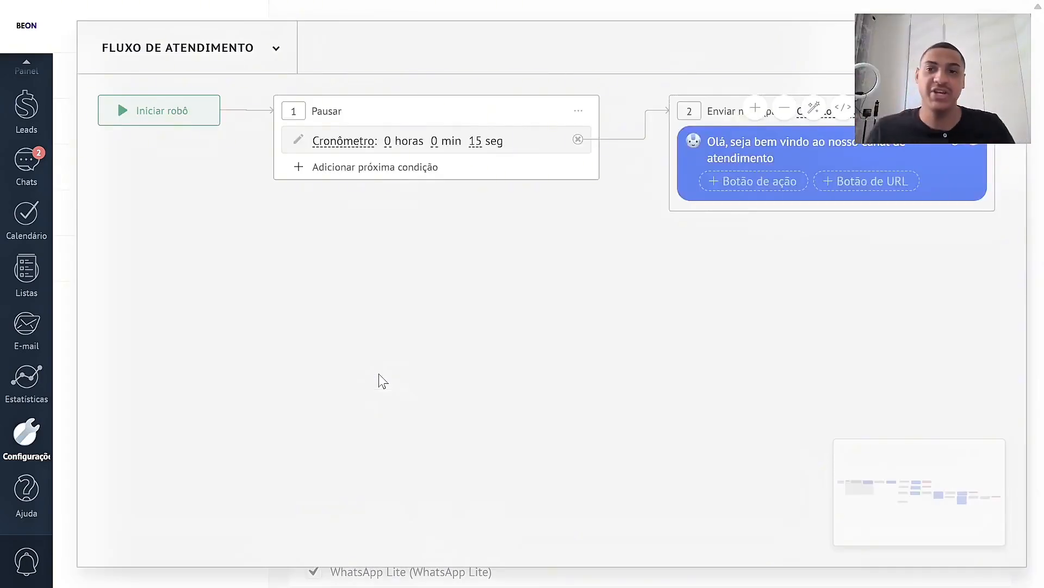
pyautogui.click(782, 109)
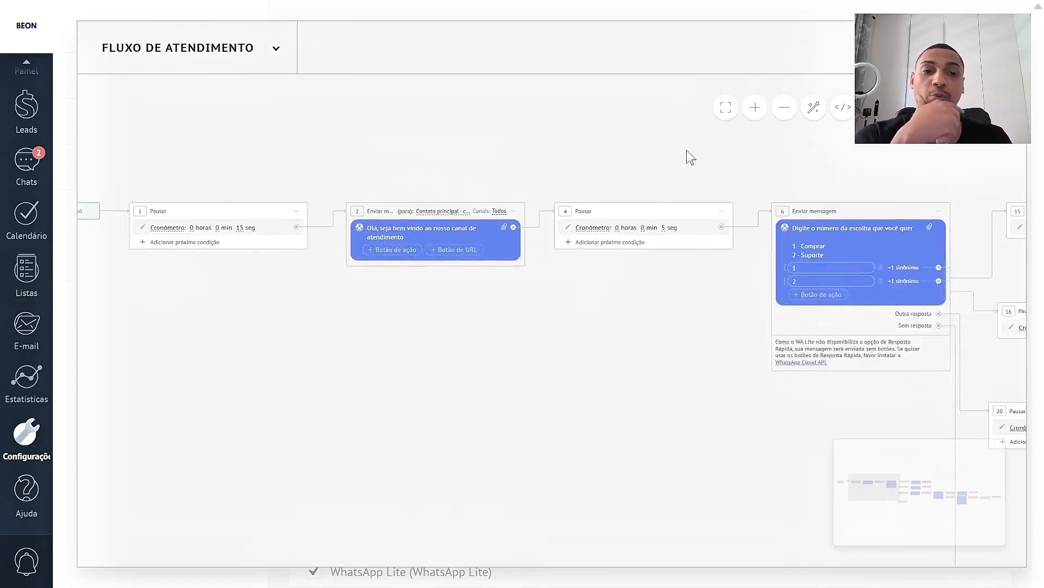
pyautogui.click(813, 109)
pyautogui.press('Escape')
pyautogui.click(785, 108)
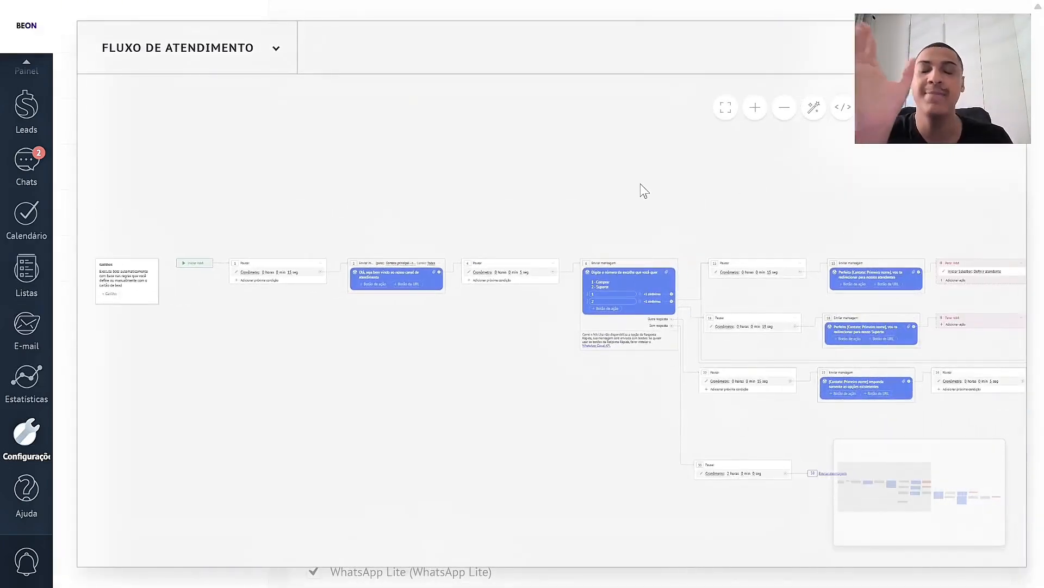
pyautogui.moveTo(641, 189); pyautogui.dragTo(472, 165)
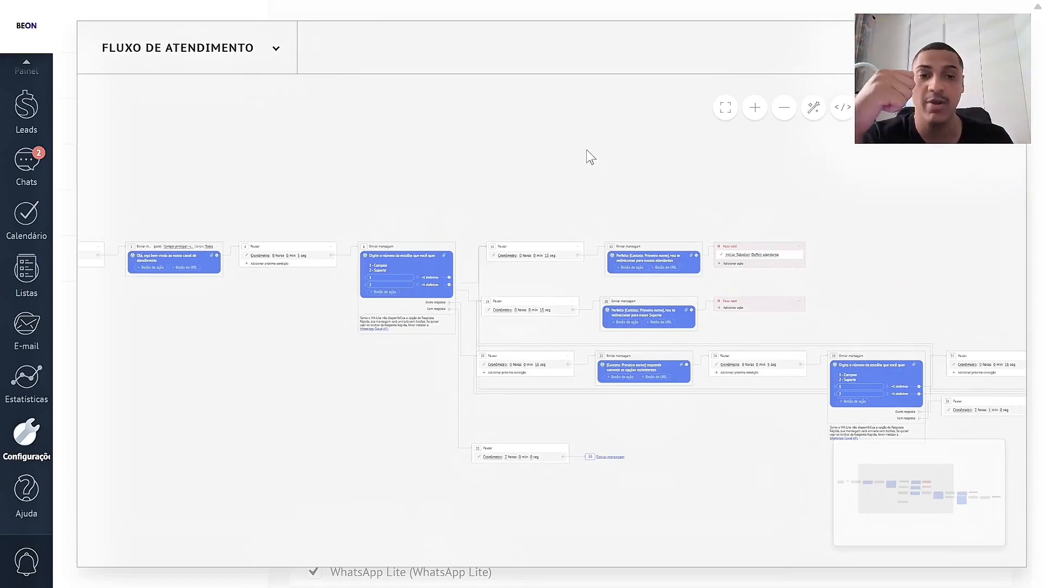
pyautogui.moveTo(586, 152); pyautogui.dragTo(235, 111)
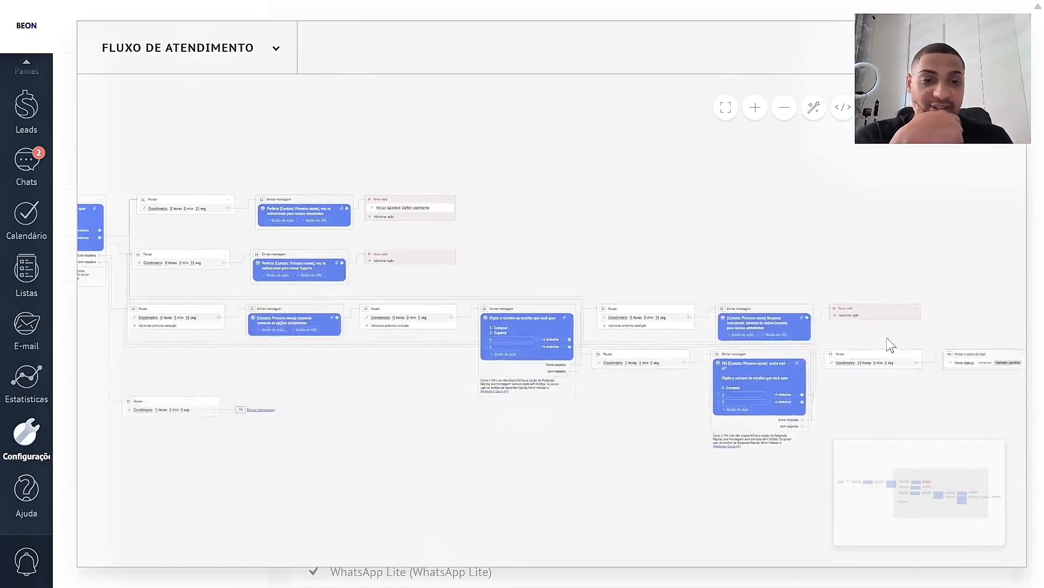
pyautogui.click(845, 317)
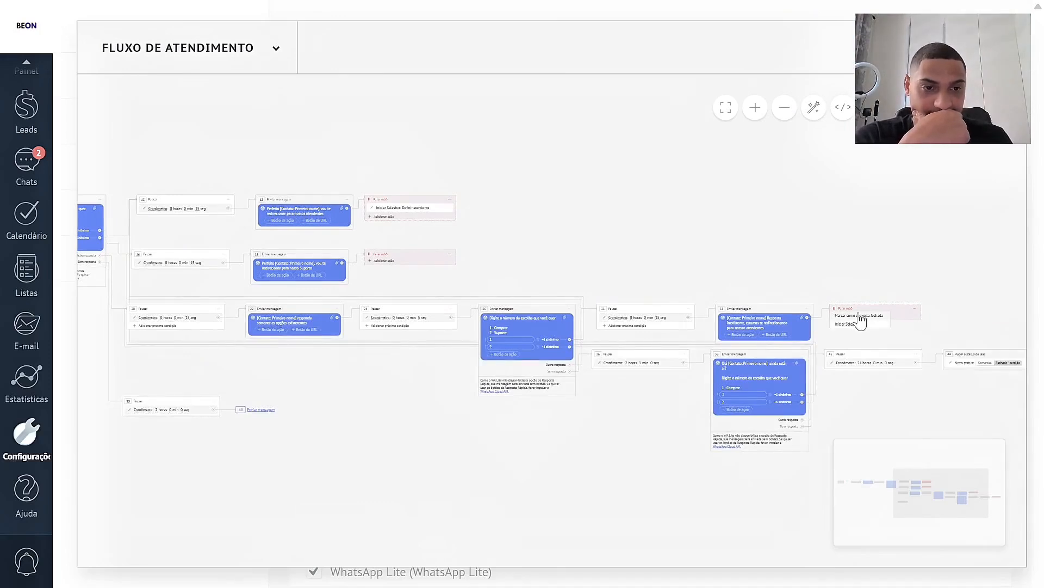
pyautogui.click(861, 325)
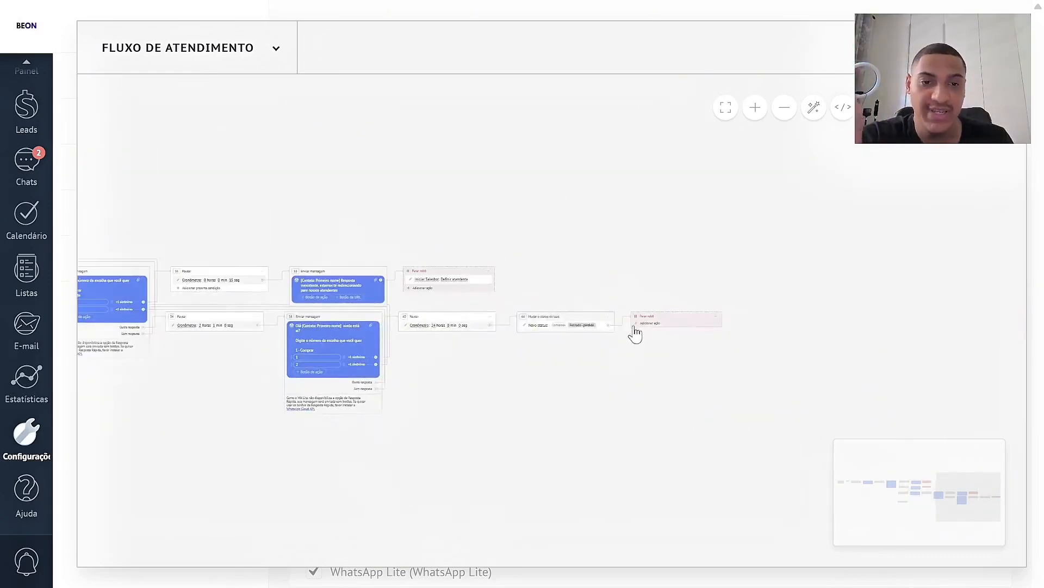
pyautogui.click(648, 324)
pyautogui.click(655, 326)
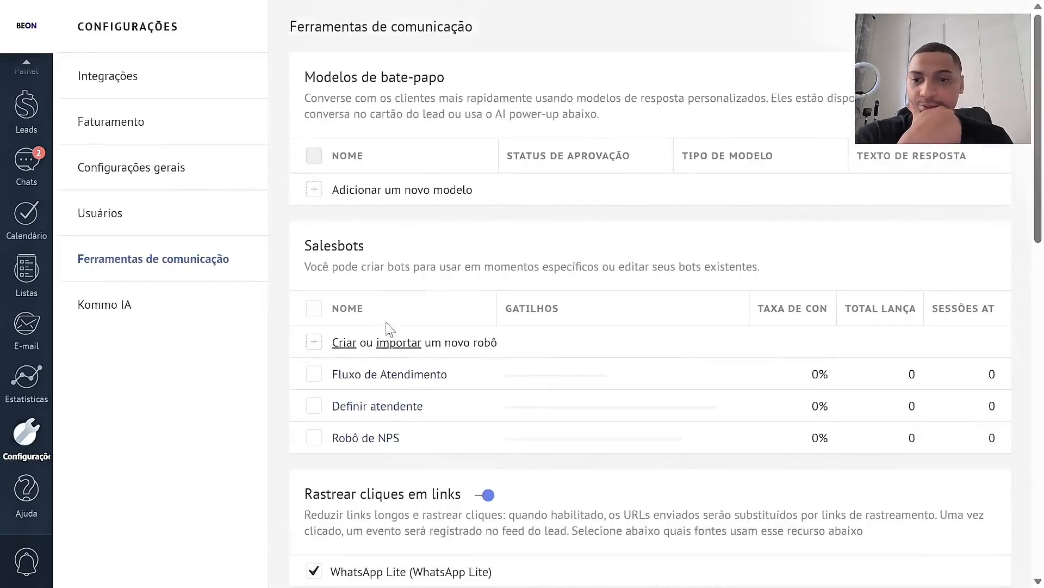
# Create a new Salesbot and add a "Mudar usuário resp." action as its first step.
pyautogui.click(346, 340)
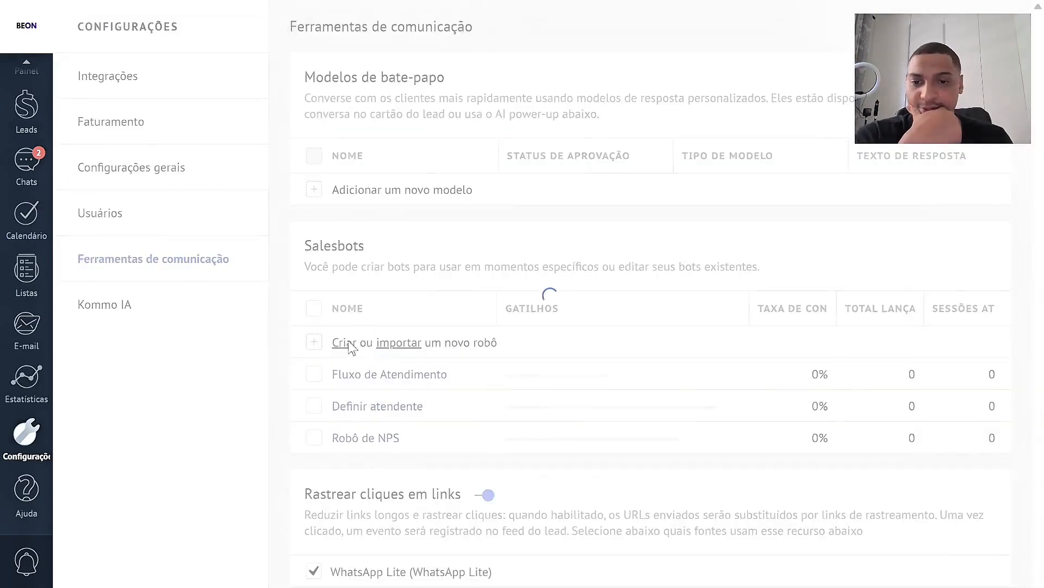
pyautogui.click(245, 98)
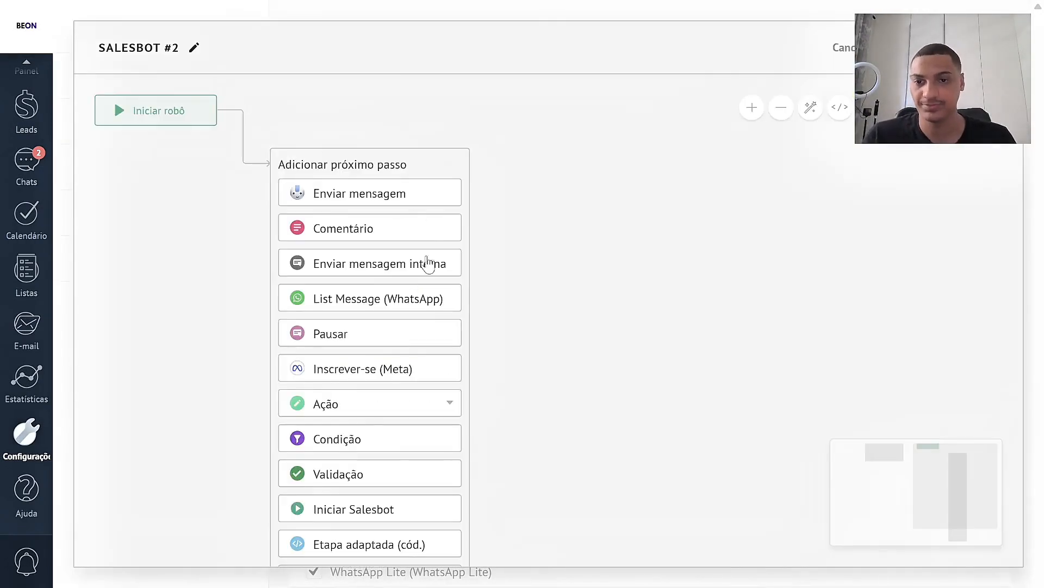
pyautogui.scroll(-2, 361, 407)
pyautogui.click(348, 292)
pyautogui.scroll(-5, 365, 332)
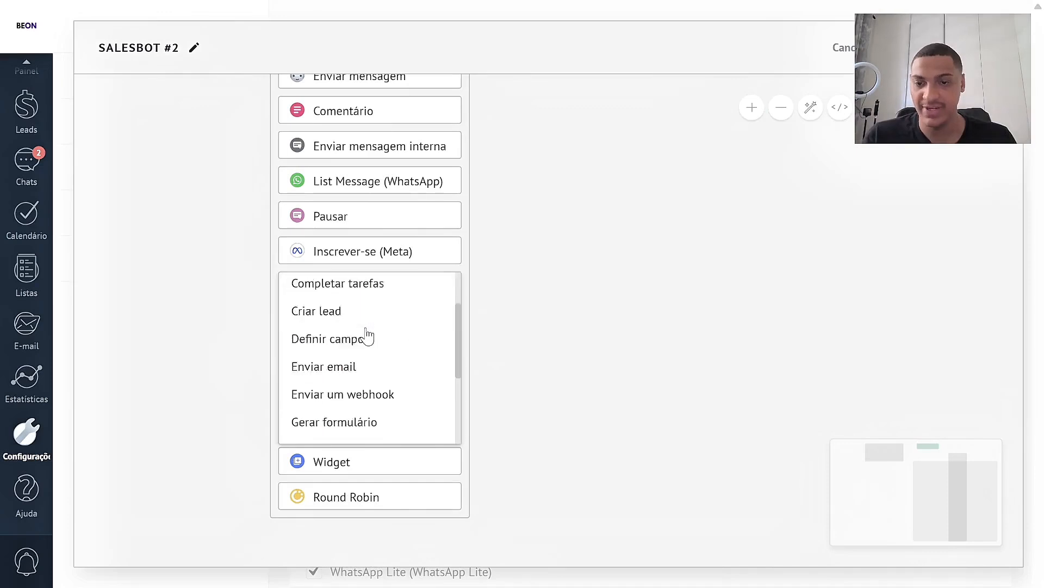
pyautogui.click(353, 430)
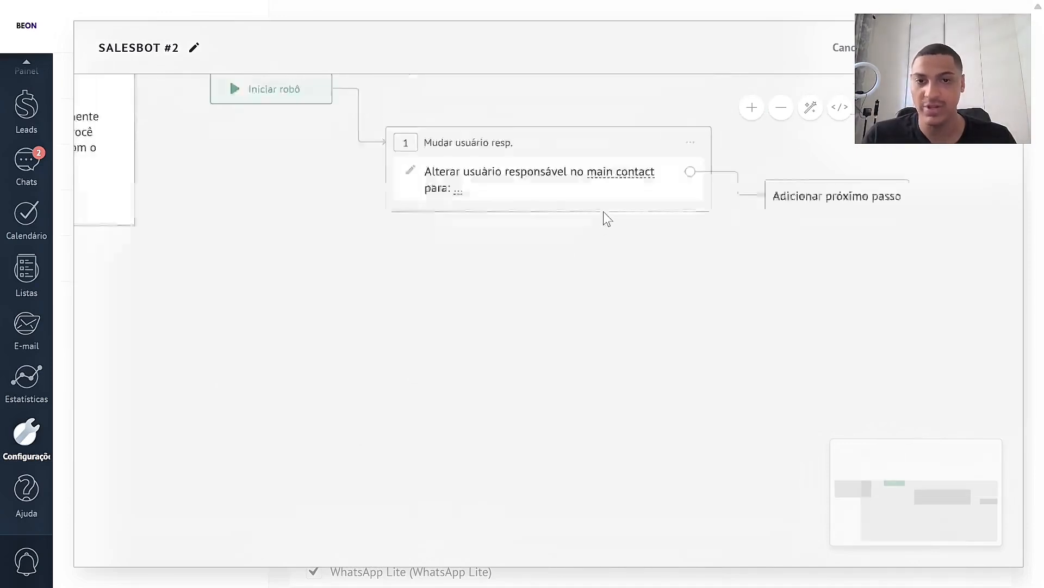
# Set the action to change the responsible user on the lead to the user in the Comercial group.
pyautogui.click(618, 217)
pyautogui.click(598, 296)
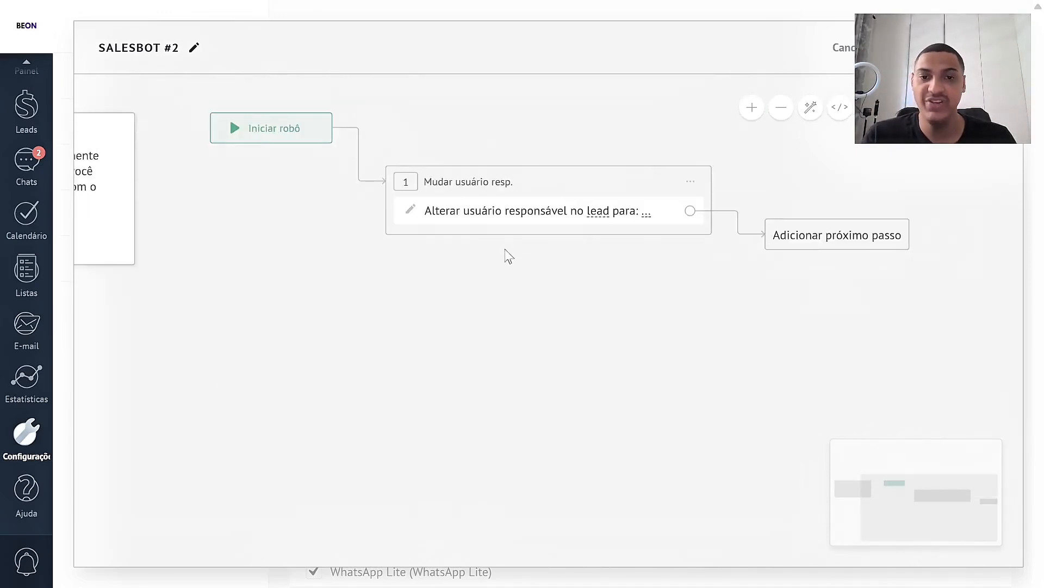
pyautogui.click(645, 220)
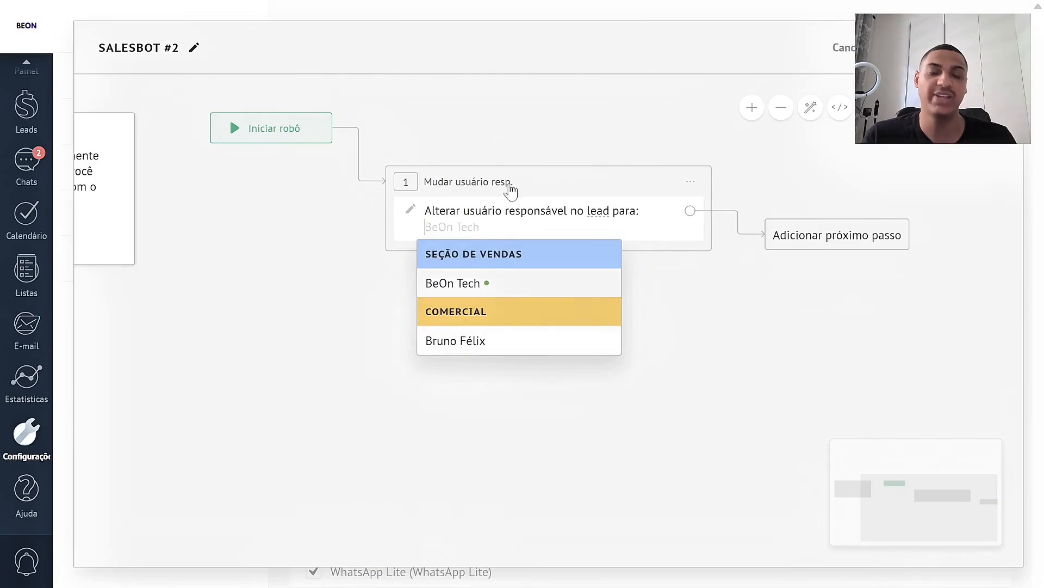
pyautogui.click(483, 339)
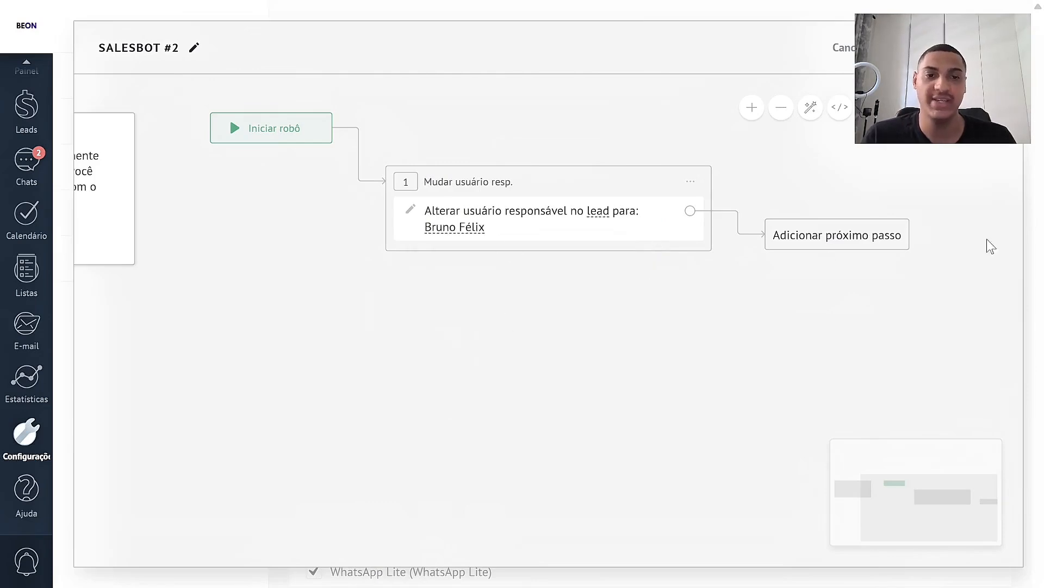
# Add a "Parar Salesbot" step after the responsible-user change.
pyautogui.click(849, 240)
pyautogui.scroll(-2, 794, 503)
pyautogui.click(782, 107)
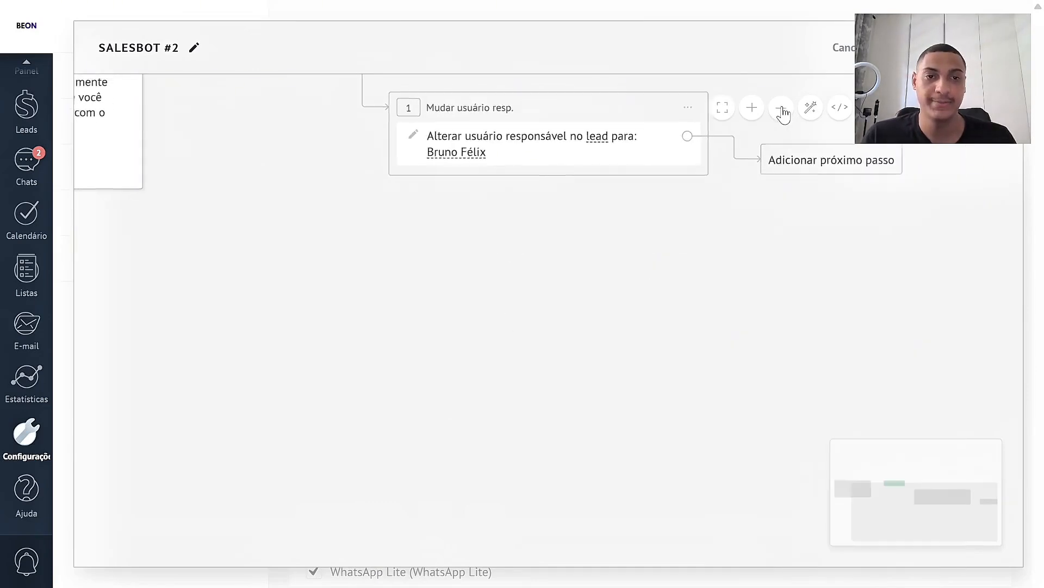
pyautogui.click(783, 212)
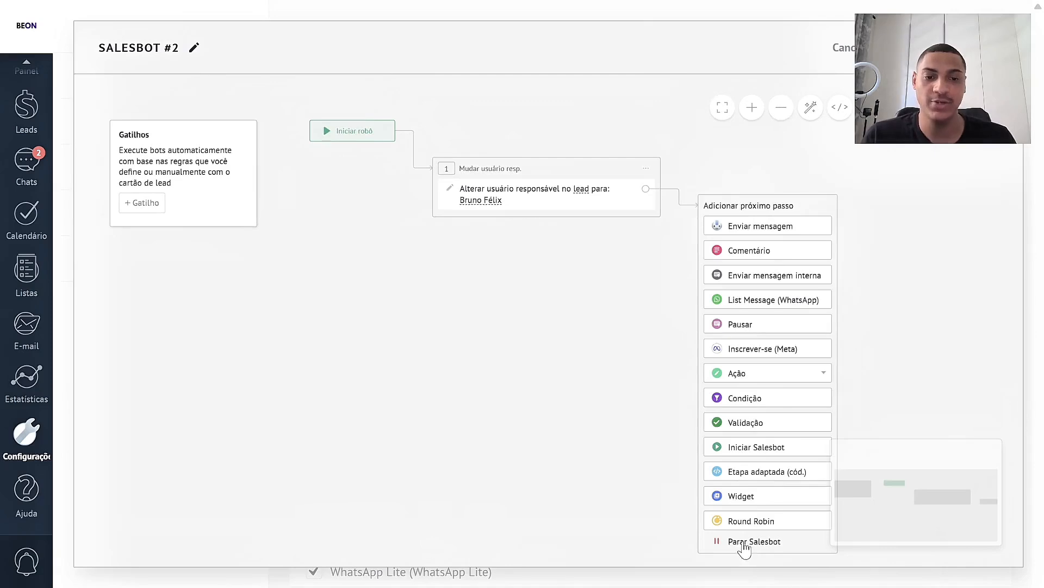
pyautogui.click(743, 543)
# Rename the new Salesbot as "Define suporte" and save it.
pyautogui.click(193, 53)
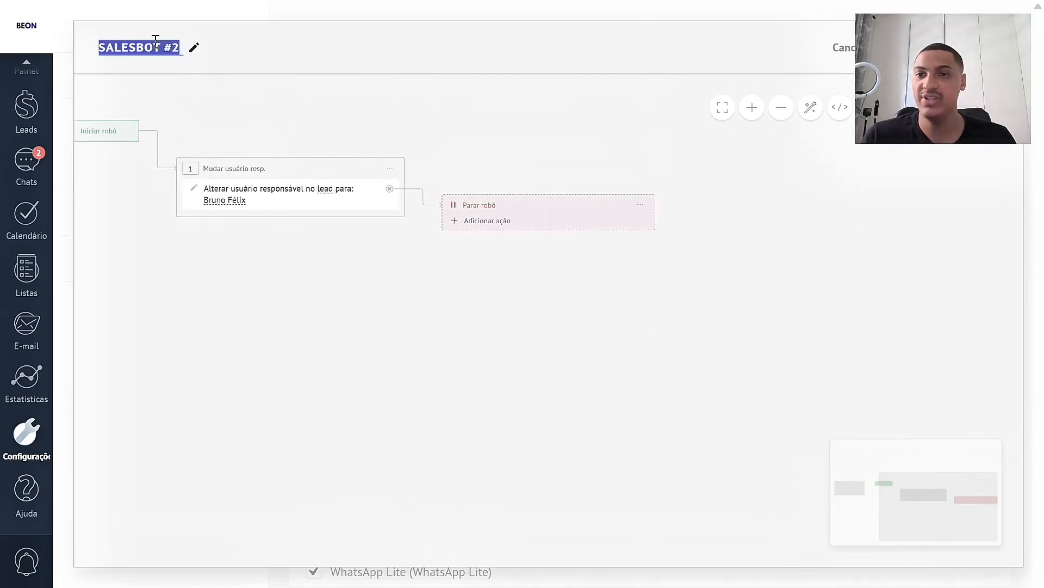
pyautogui.write('DEFINE SUPORTE')
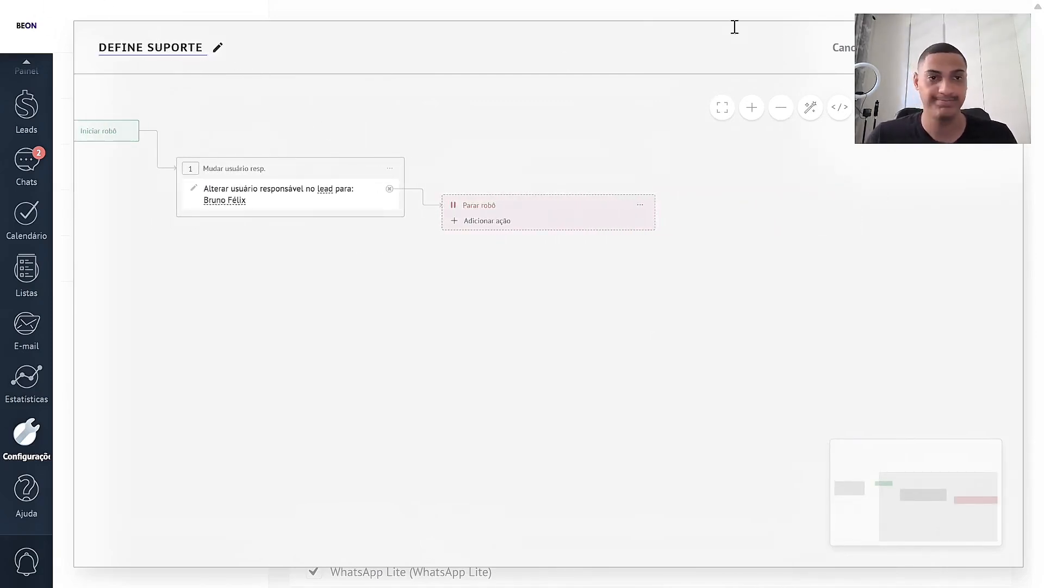
pyautogui.press('Return')
pyautogui.click(973, 48)
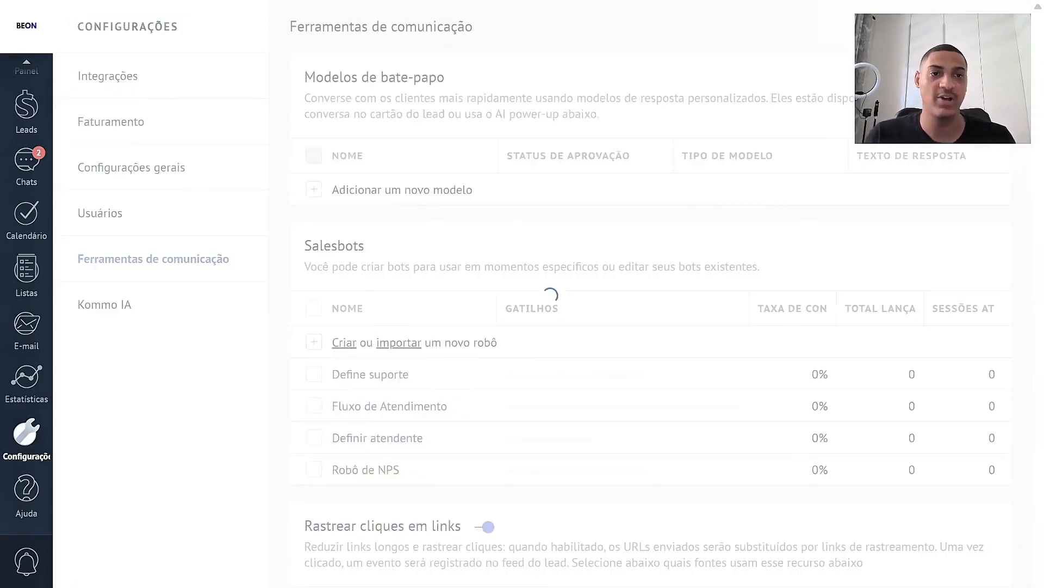
pyautogui.click(451, 468)
pyautogui.click(484, 323)
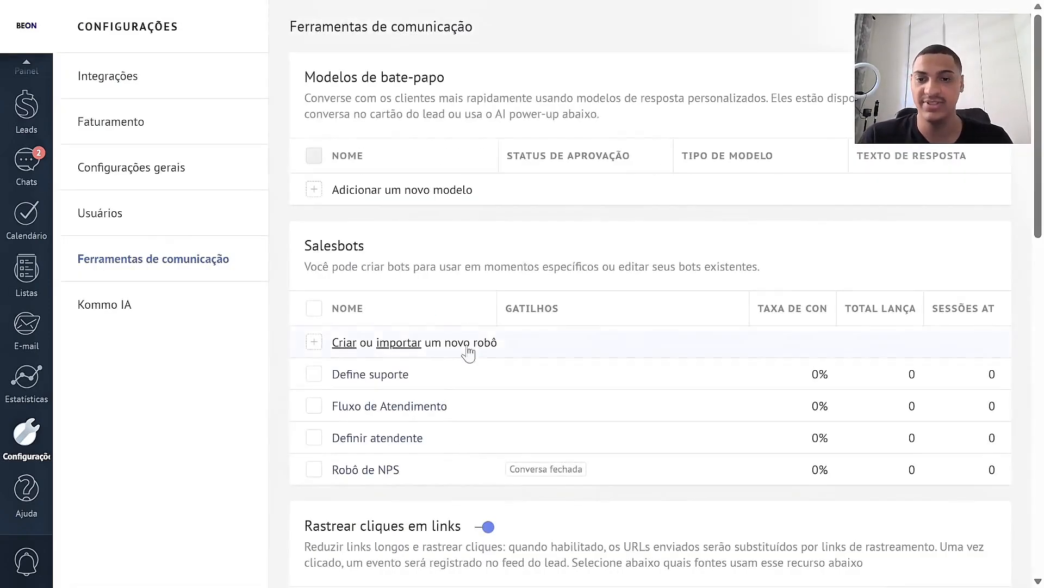
# In "Fluxo de Atendimento", add the "Iniciar Salesbot: Define suporte" action to the stop block after the option 2 support redirect message.
pyautogui.click(383, 410)
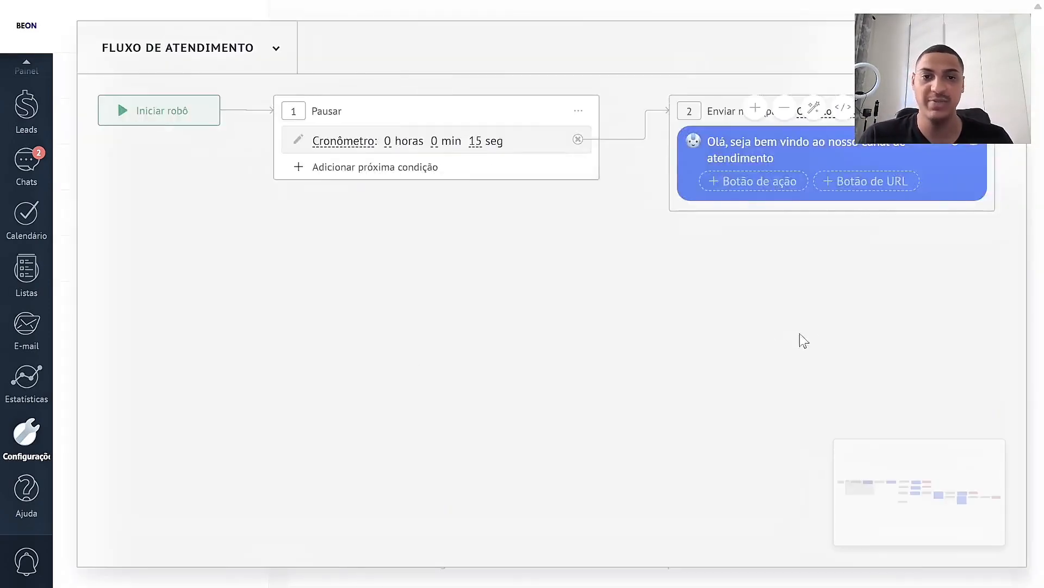
pyautogui.hscroll(15, 799, 340)
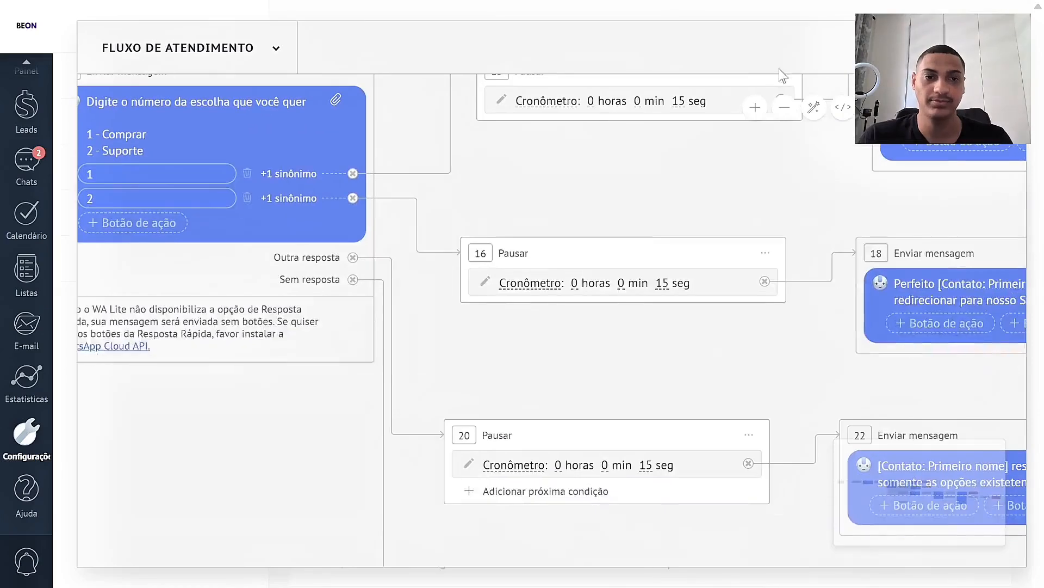
pyautogui.click(784, 106)
pyautogui.moveTo(848, 248); pyautogui.dragTo(437, 197)
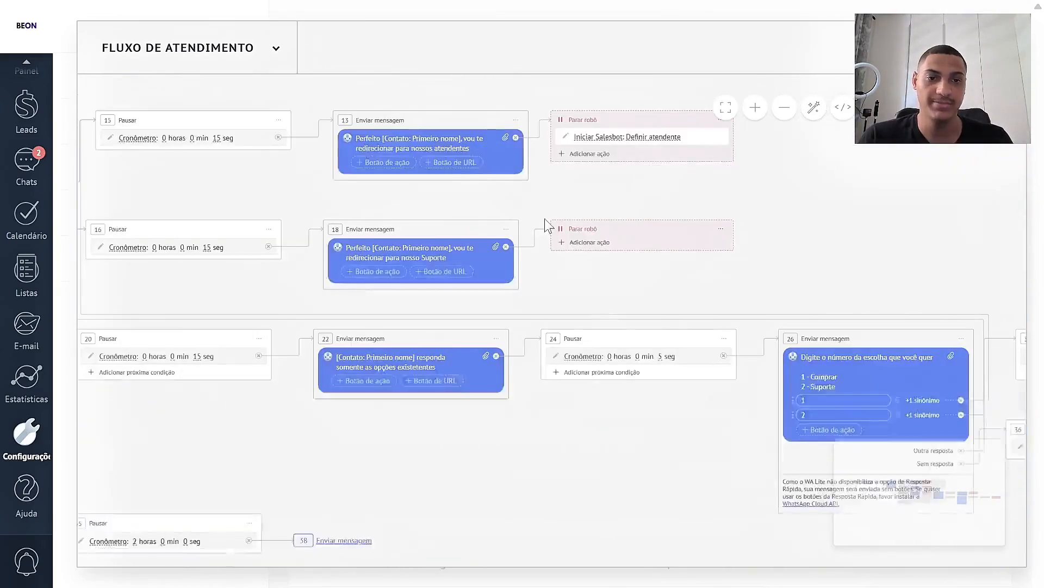
pyautogui.click(574, 240)
pyautogui.click(603, 261)
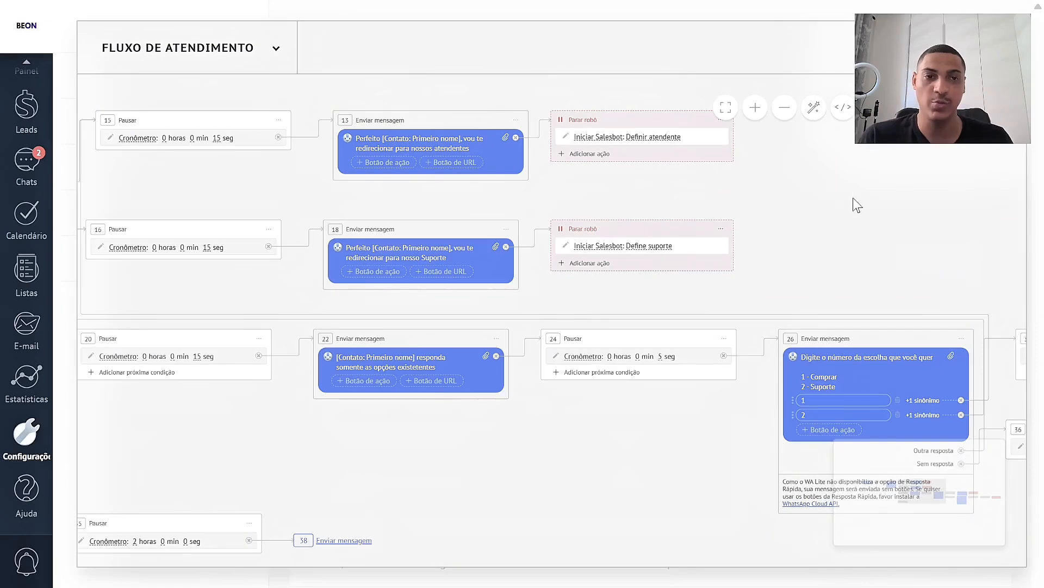
# Examine the flow's branches from the redirect messages through the follow-ups, checking the action on each stop block.
pyautogui.click(812, 109)
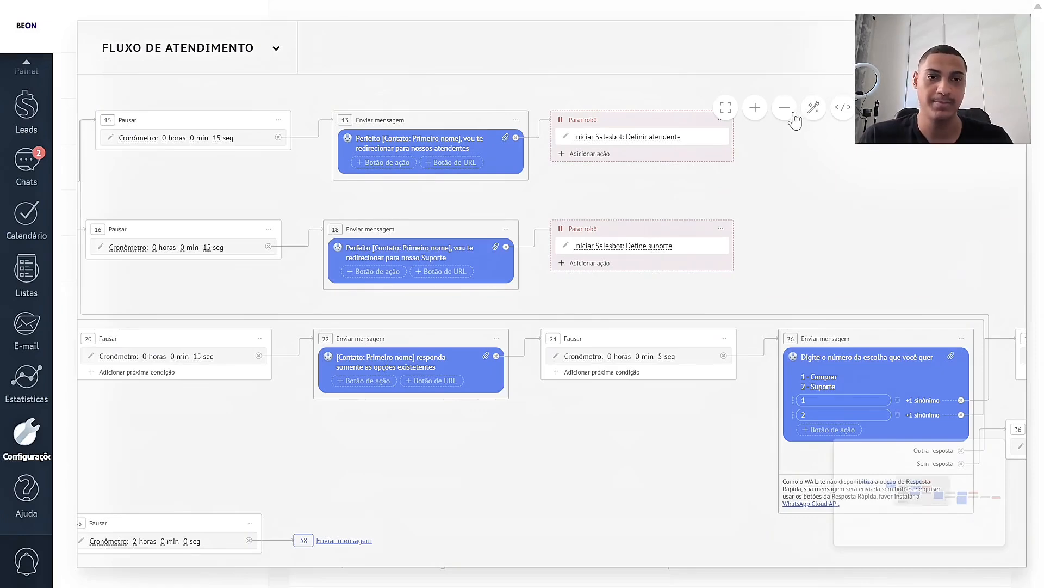
pyautogui.moveTo(735, 234); pyautogui.dragTo(501, 215)
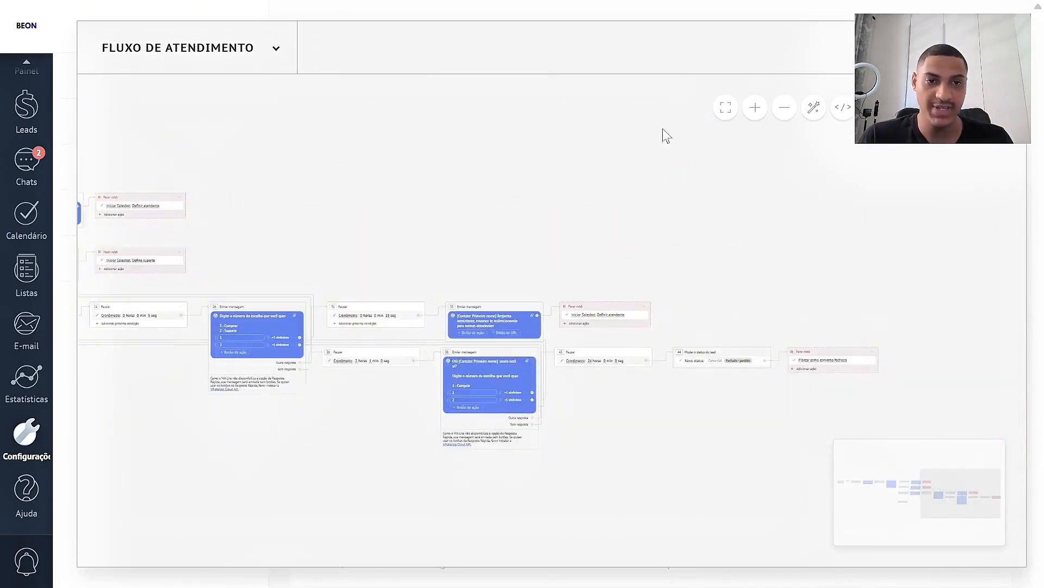
pyautogui.click(755, 107)
pyautogui.moveTo(590, 233); pyautogui.dragTo(473, 220)
pyautogui.hscroll(-9, 511, 193)
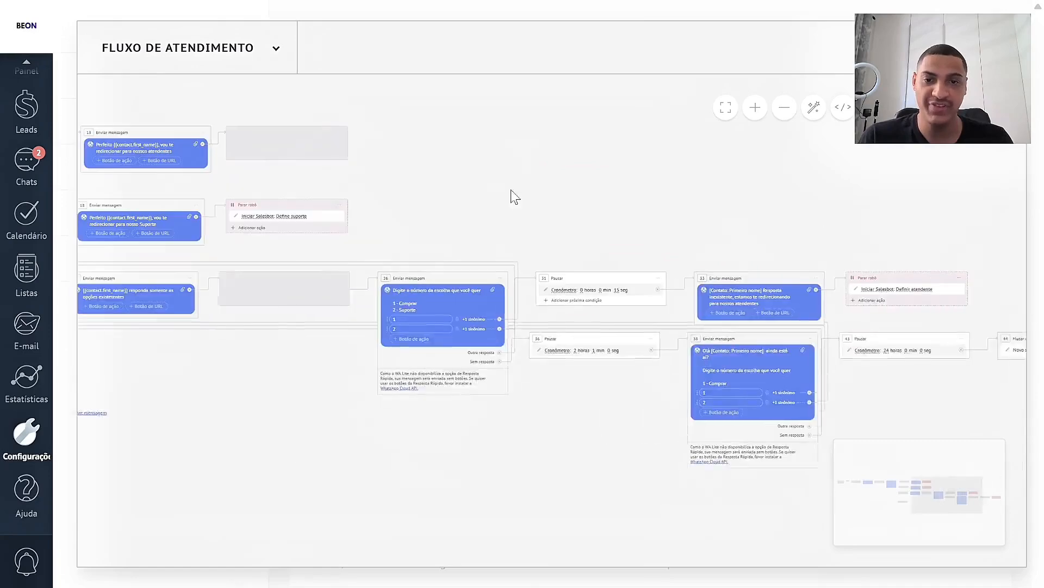
pyautogui.hscroll(-5, 511, 197)
pyautogui.hscroll(8, 366, 391)
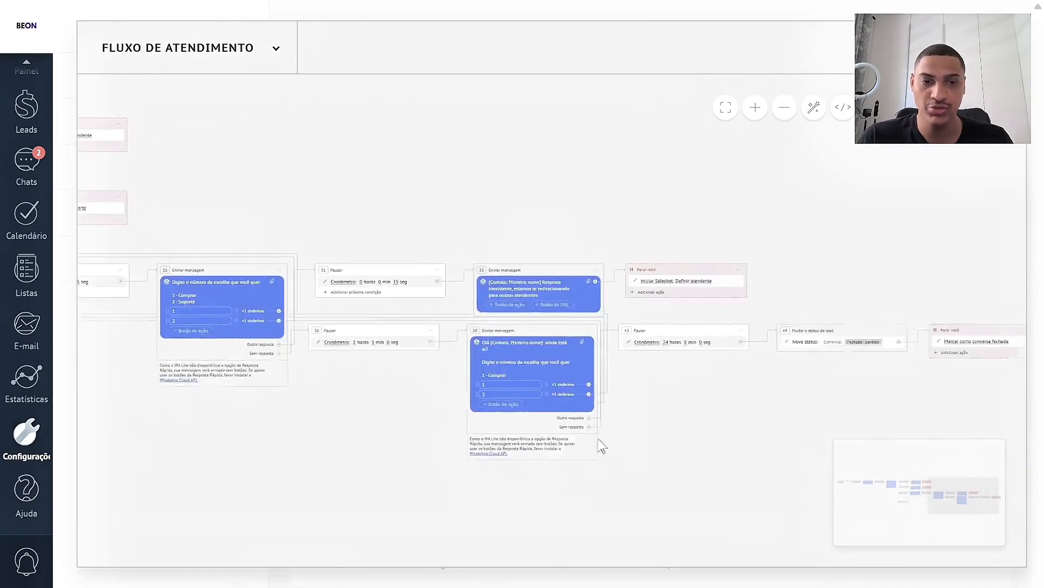
pyautogui.moveTo(831, 426); pyautogui.dragTo(907, 458)
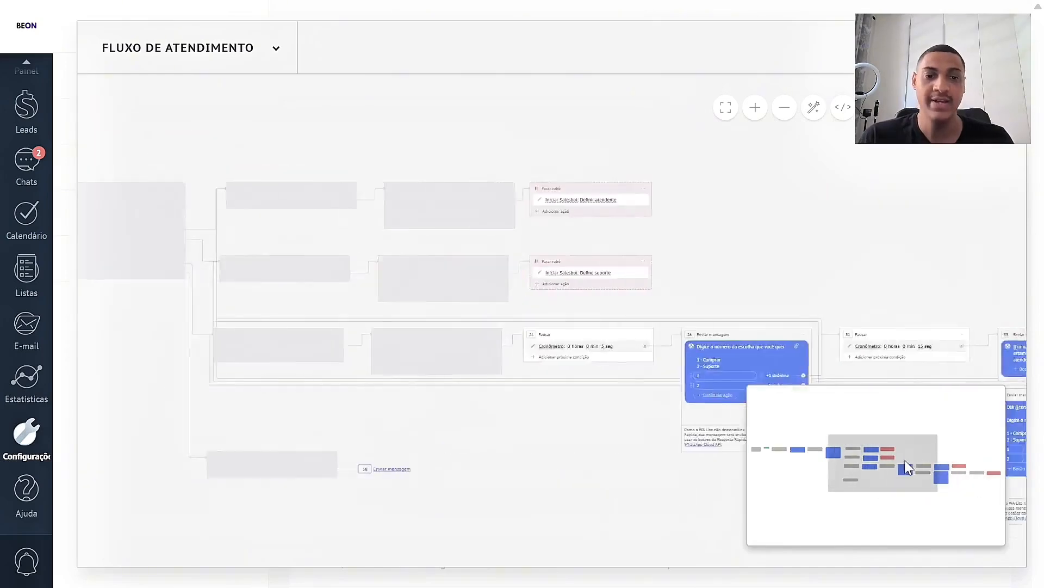
# Add a "Mudar o status do lead" step after the welcome message in the "Fluxo de Atendimento" flow.
pyautogui.moveTo(905, 459); pyautogui.dragTo(834, 454)
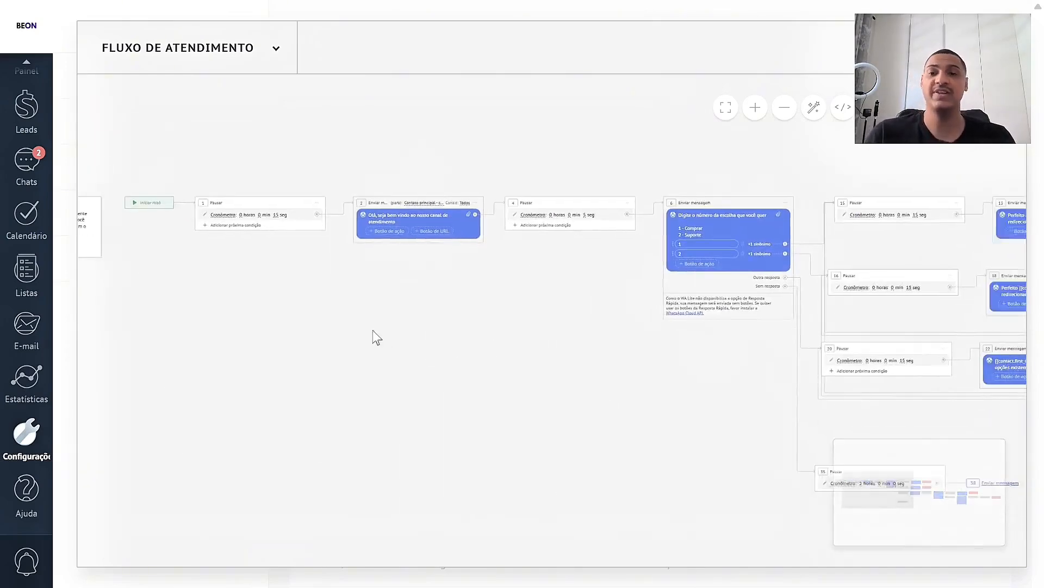
pyautogui.moveTo(377, 337); pyautogui.dragTo(413, 294)
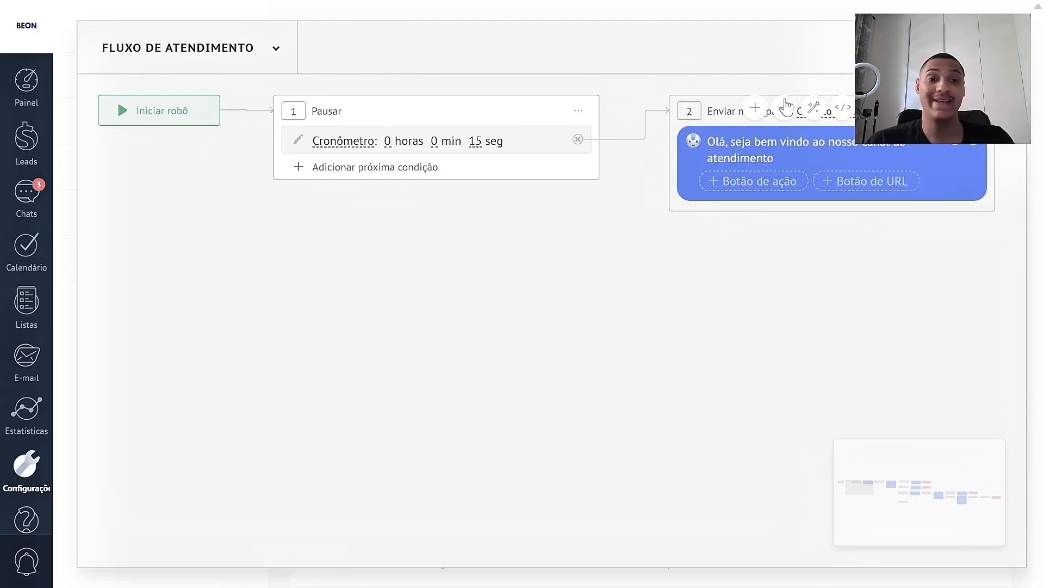
pyautogui.click(786, 109)
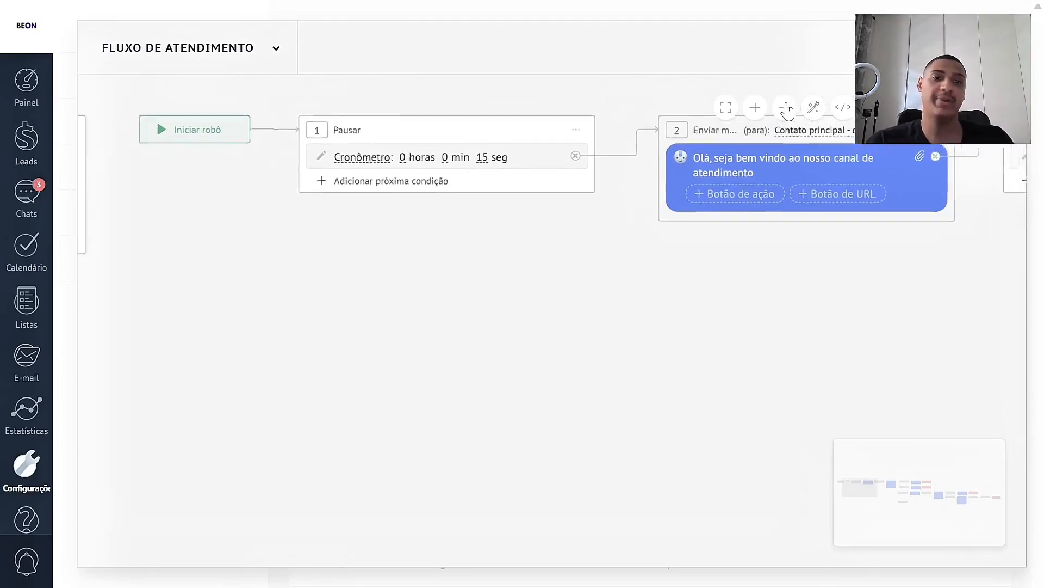
pyautogui.click(784, 108)
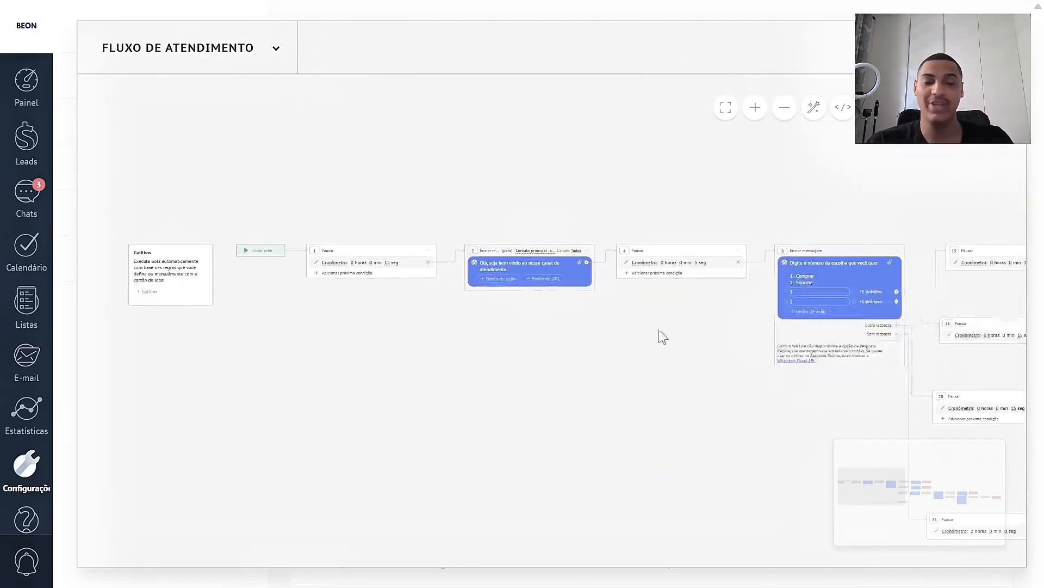
pyautogui.moveTo(658, 336); pyautogui.dragTo(590, 343)
pyautogui.moveTo(401, 324); pyautogui.dragTo(253, 288)
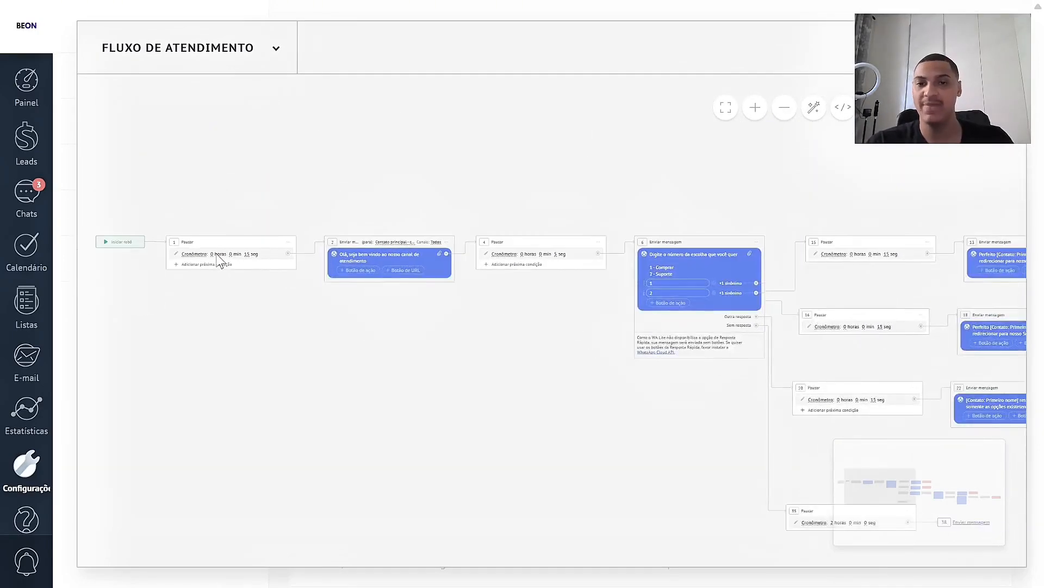
pyautogui.moveTo(448, 256); pyautogui.dragTo(510, 285)
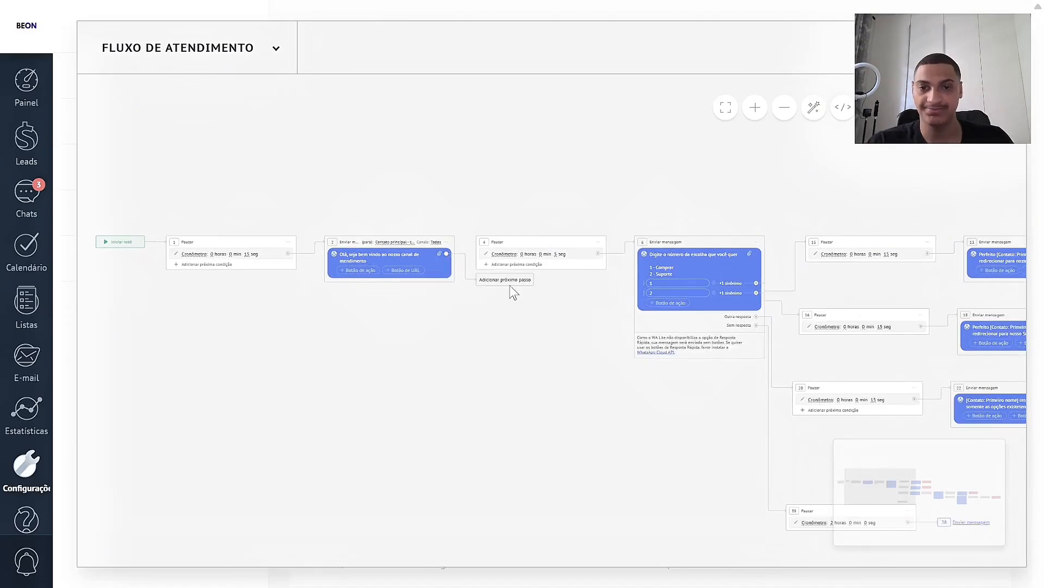
pyautogui.scroll(-3, 517, 397)
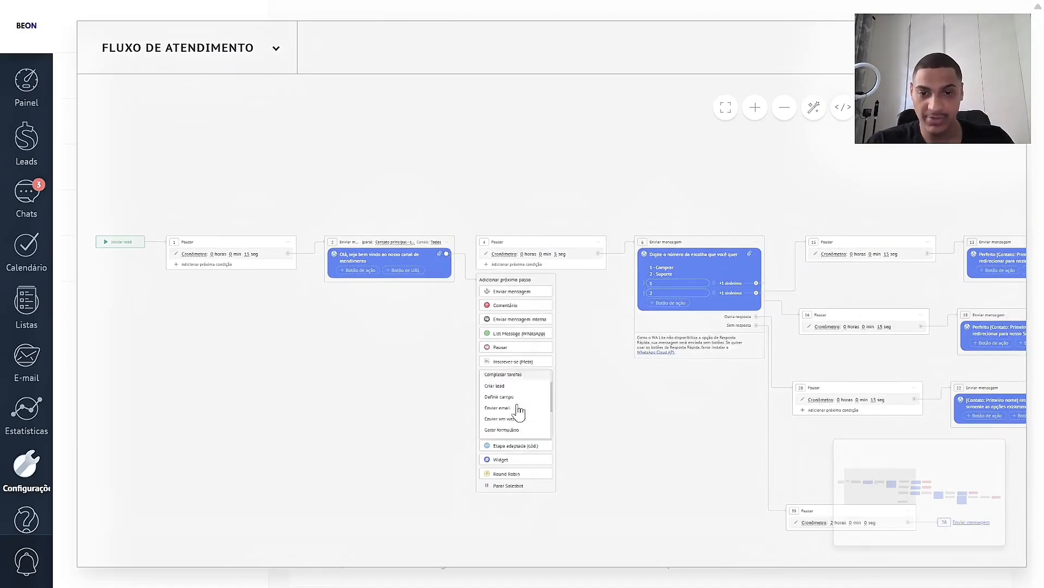
pyautogui.click(521, 427)
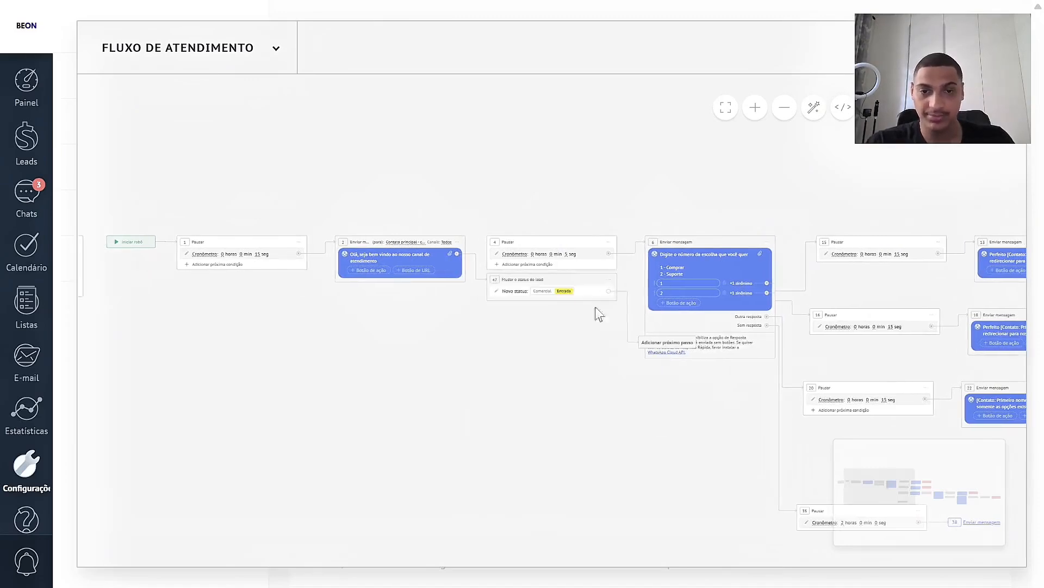
# Set the new step's status to "Discussão", place it above the 5-second pause and connect its output to that pause.
pyautogui.click(557, 293)
pyautogui.click(579, 352)
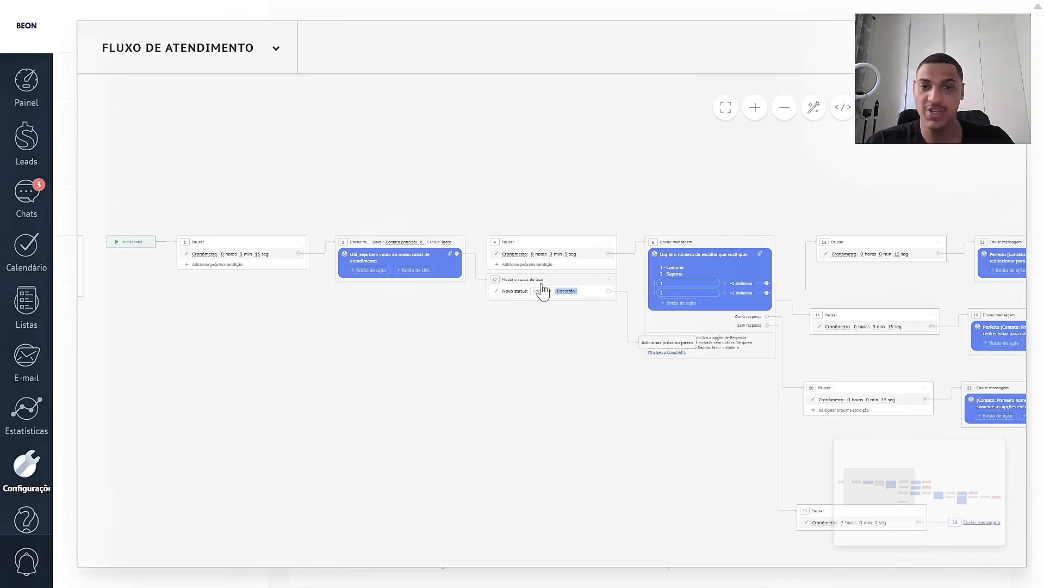
pyautogui.moveTo(541, 289); pyautogui.dragTo(540, 220)
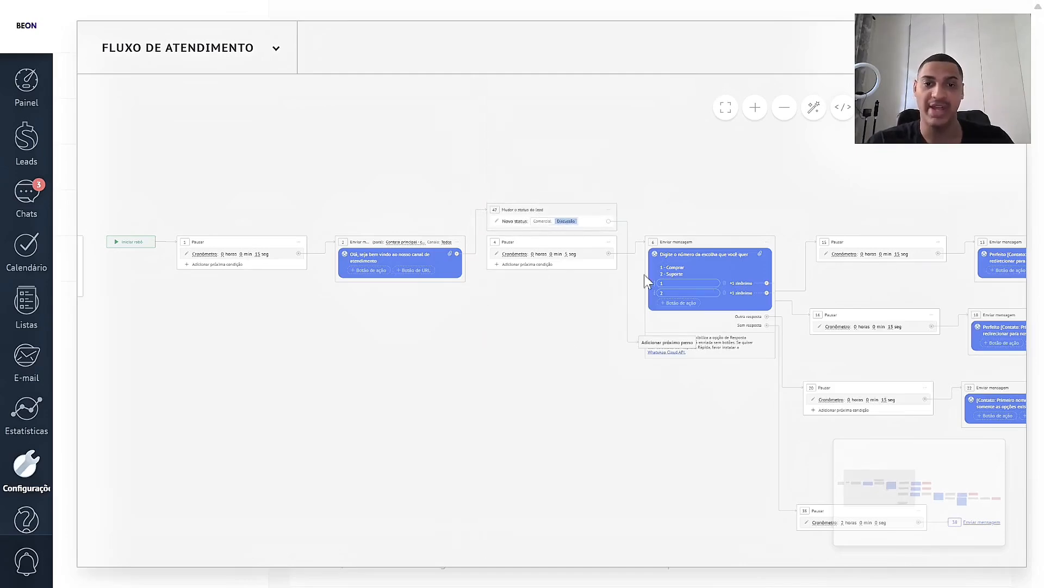
pyautogui.moveTo(664, 344); pyautogui.dragTo(548, 256)
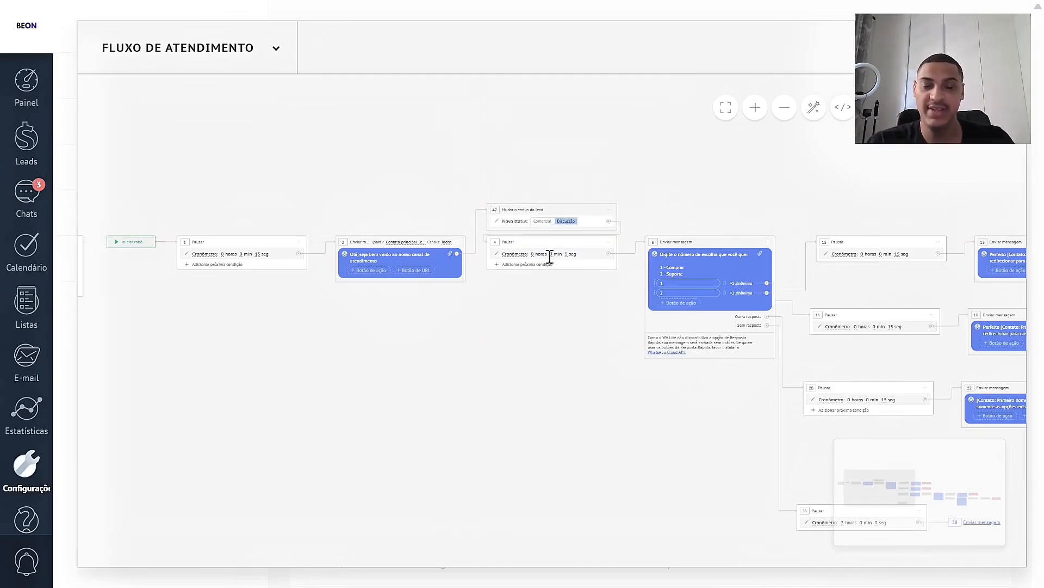
# Add a "Mudar o status do lead" step after the 15-second pause on the option 1 branch.
pyautogui.hscroll(10, 550, 256)
pyautogui.scroll(-1, 681, 168)
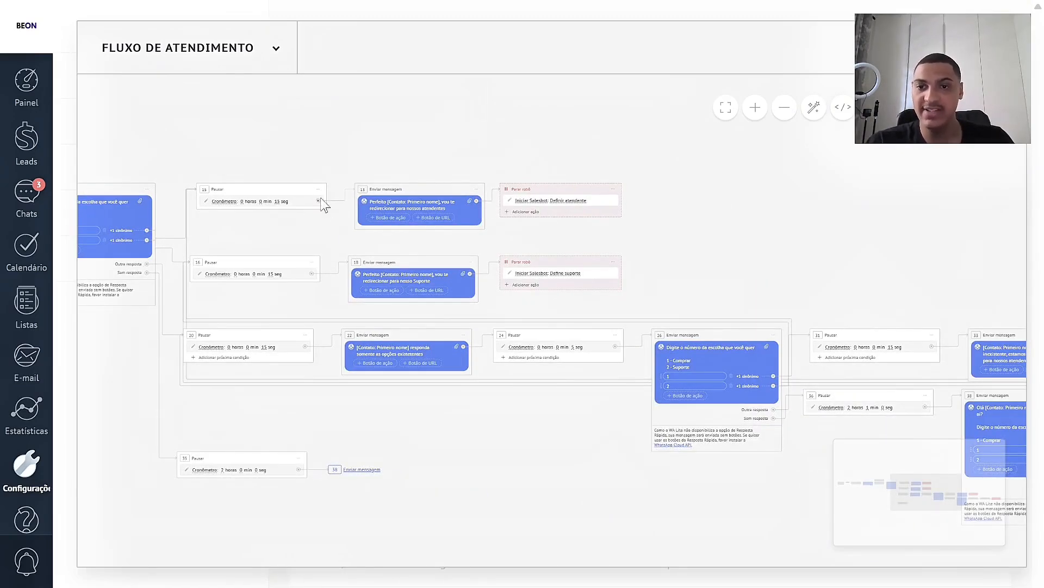
pyautogui.moveTo(319, 200); pyautogui.dragTo(370, 242)
pyautogui.click(371, 336)
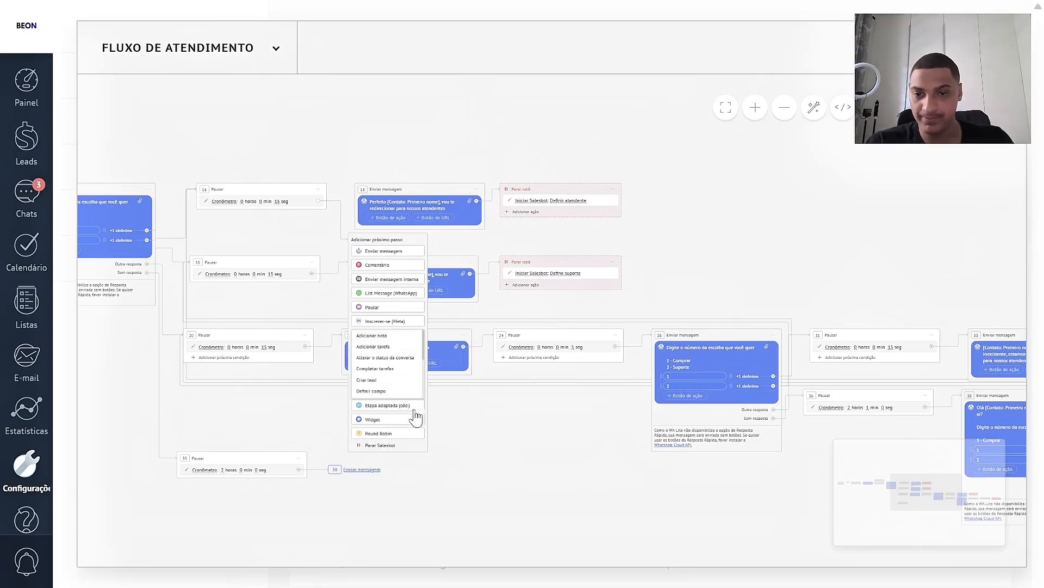
pyautogui.click(397, 378)
# Set the option 1 branch's status to "Tomada de decisão" and link the block to the attendants redirect message, placing it just above.
pyautogui.click(540, 252)
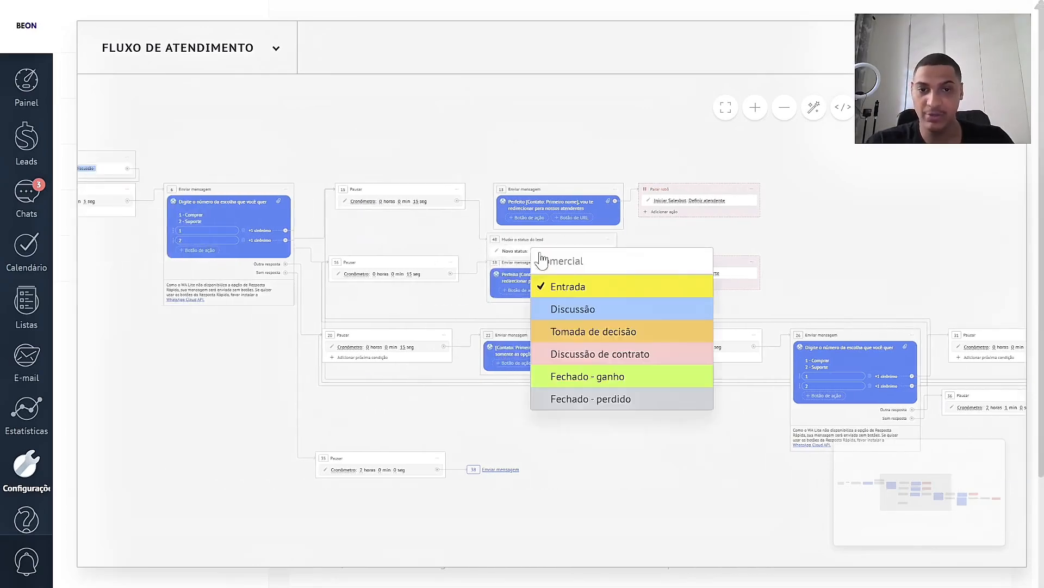
pyautogui.click(568, 329)
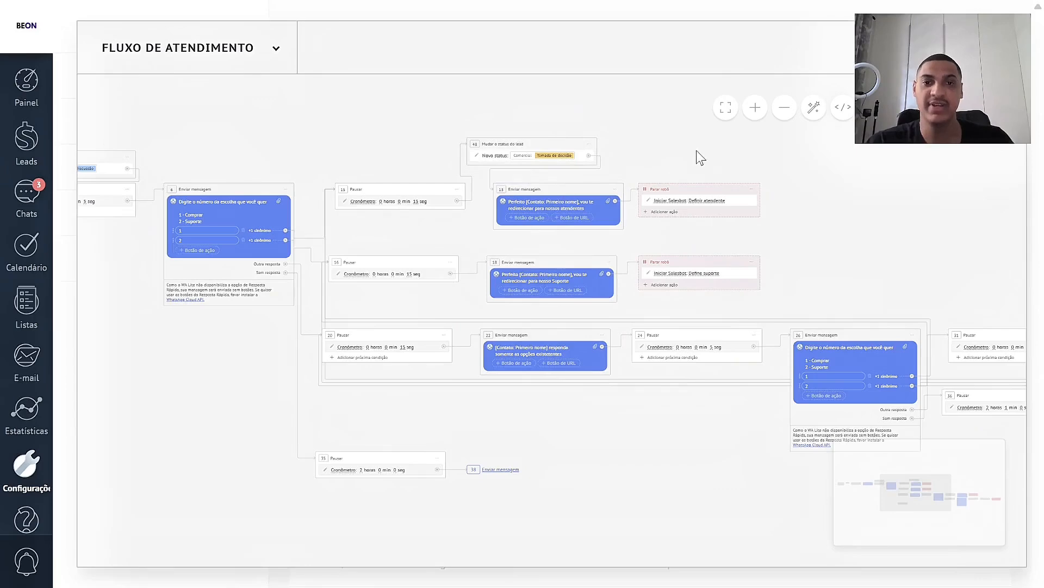
pyautogui.moveTo(500, 145)
pyautogui.mouseDown()
pyautogui.moveTo(490, 152)
pyautogui.moveTo(496, 164)
pyautogui.mouseUp()
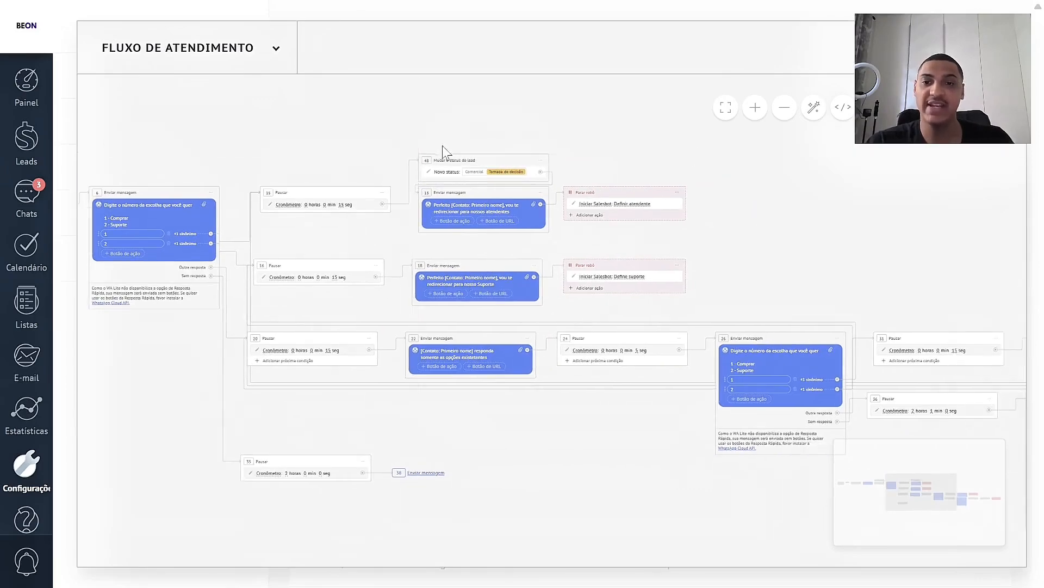
pyautogui.hscroll(-8, 443, 151)
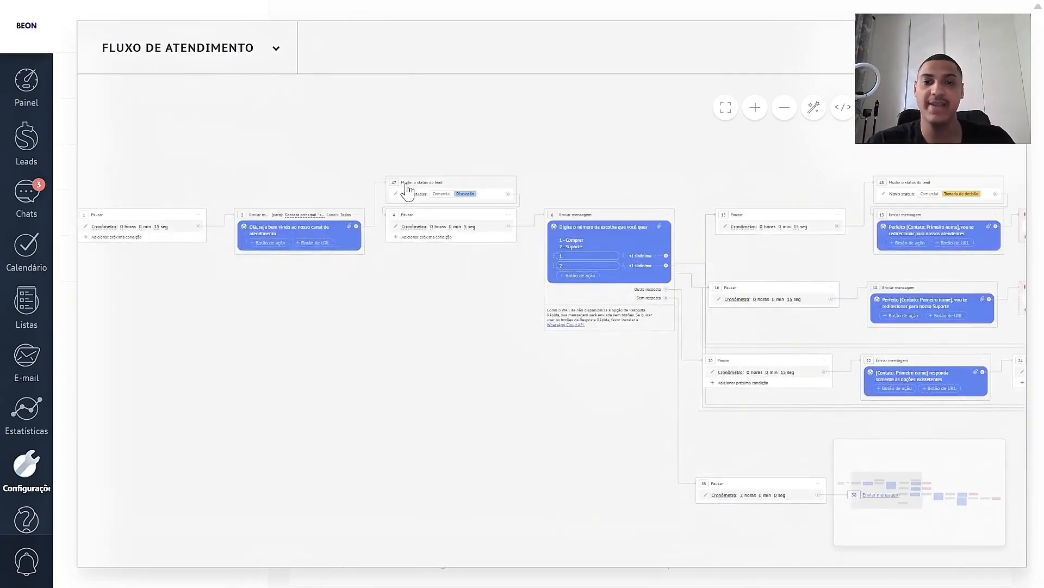
pyautogui.hscroll(8, 625, 201)
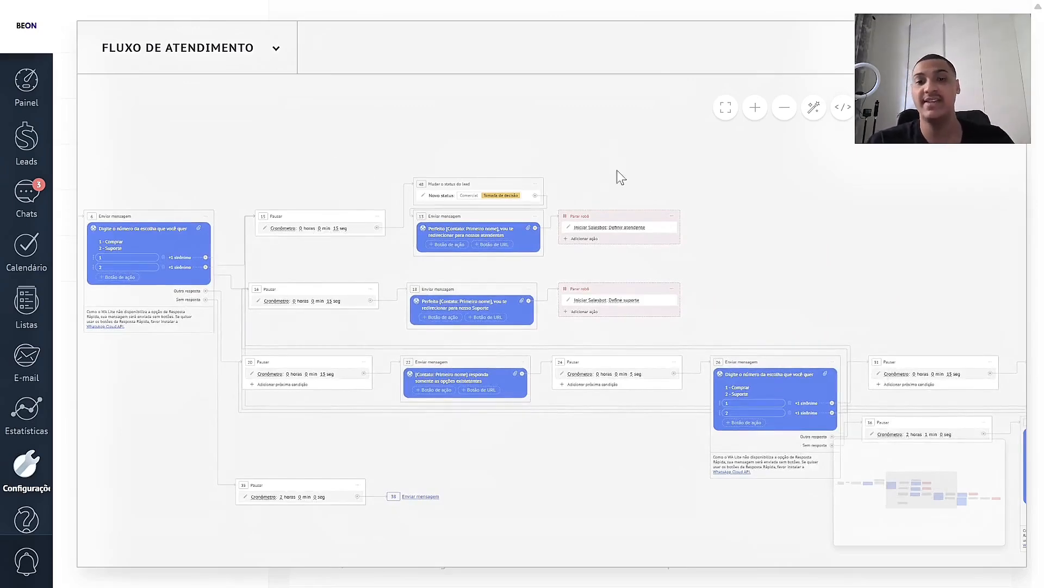
pyautogui.hscroll(4, 665, 226)
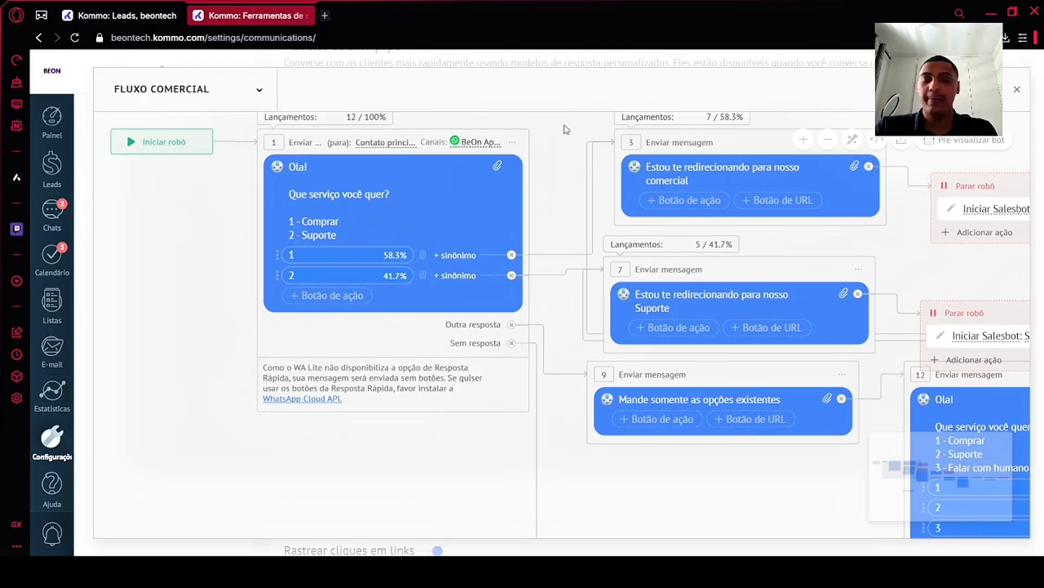
# In the "Fluxo Comercial" bot, correct the first message's greeting to "Olá!".
pyautogui.moveTo(565, 128); pyautogui.dragTo(567, 142)
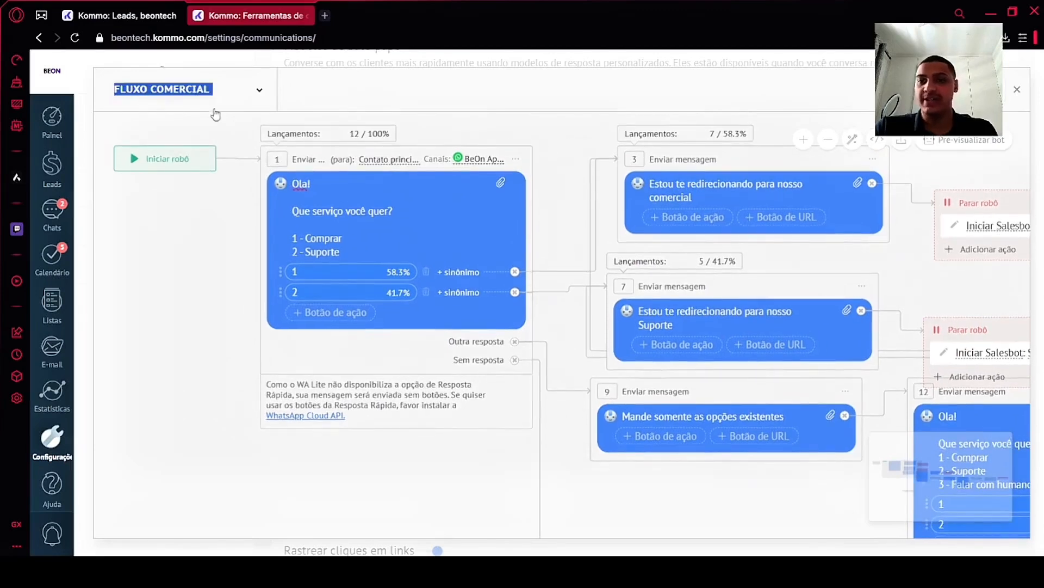
pyautogui.doubleClick(302, 185)
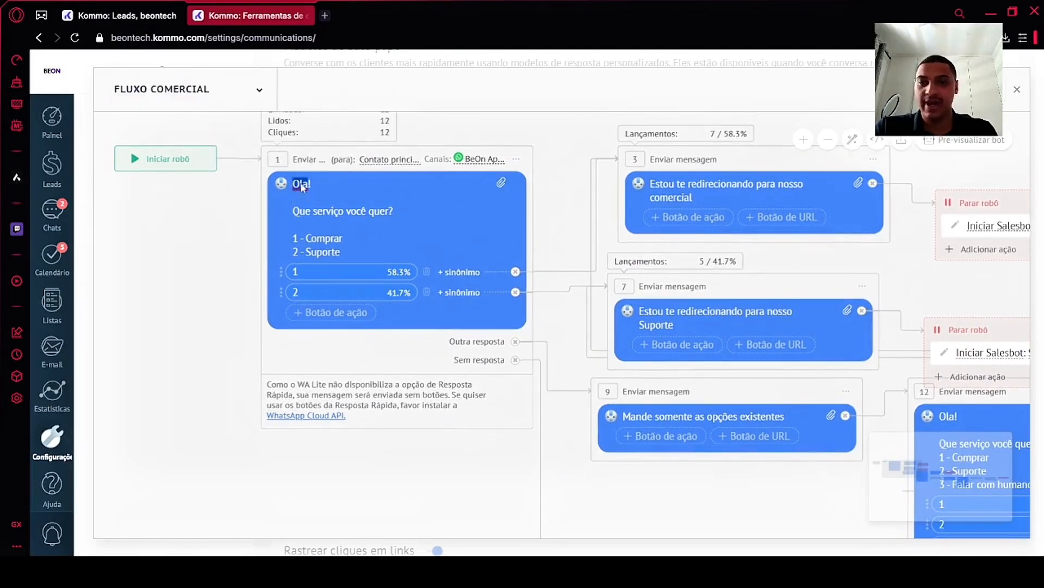
pyautogui.click(328, 218)
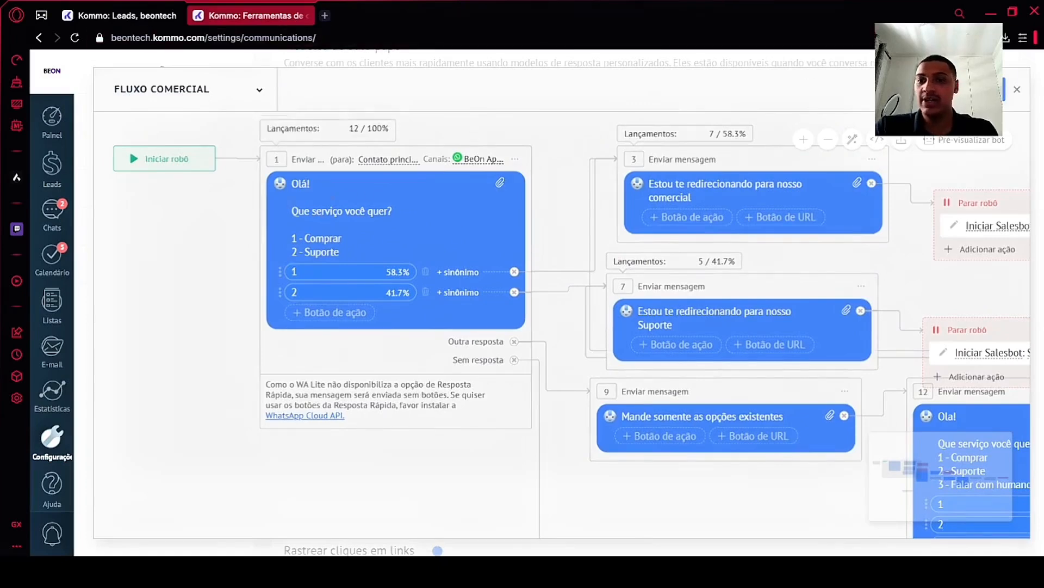
# Examine the first message's options and follow both redirect messages to the Salesbot actions in their stop blocks.
pyautogui.click(293, 183)
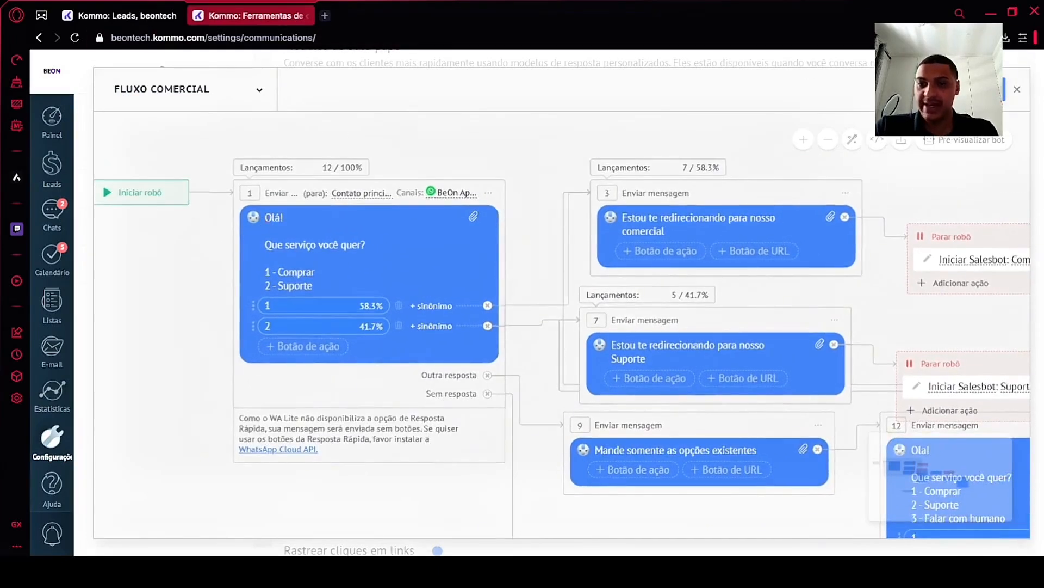
pyautogui.doubleClick(274, 217)
pyautogui.tripleClick(315, 245)
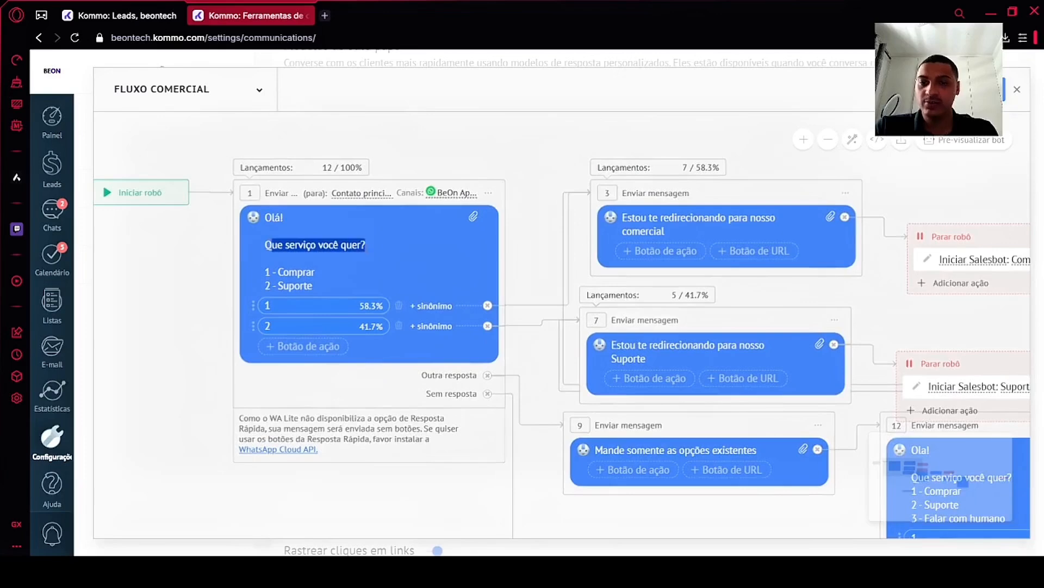
pyautogui.moveTo(520, 257); pyautogui.dragTo(497, 272)
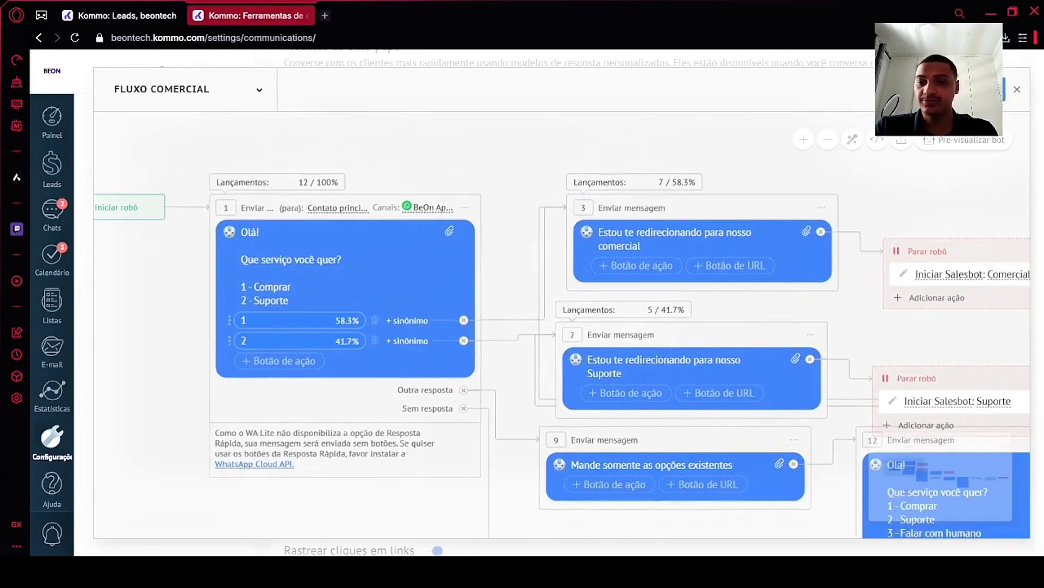
pyautogui.moveTo(245, 287); pyautogui.dragTo(292, 286)
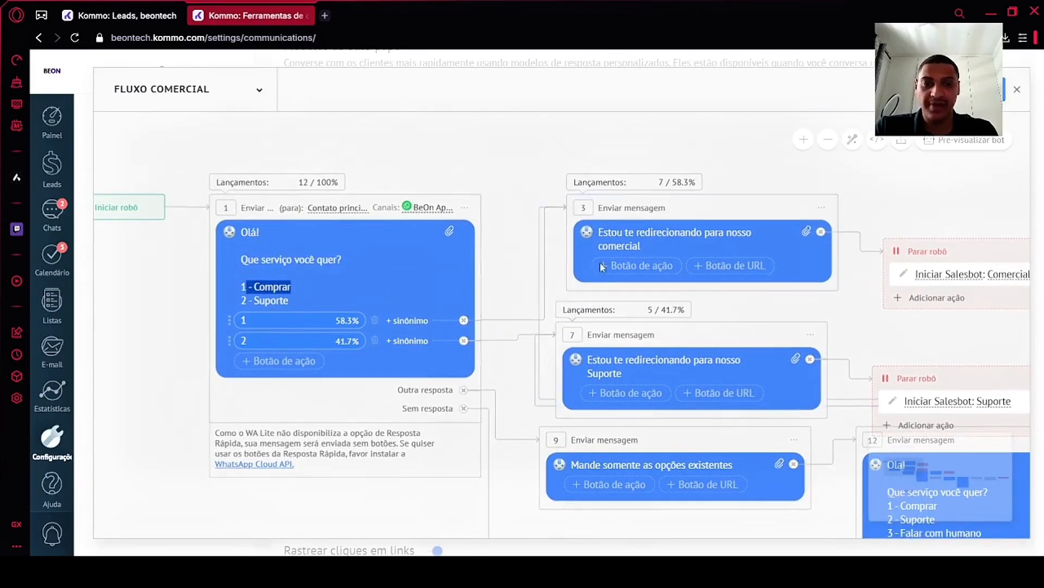
pyautogui.moveTo(912, 195); pyautogui.dragTo(684, 174)
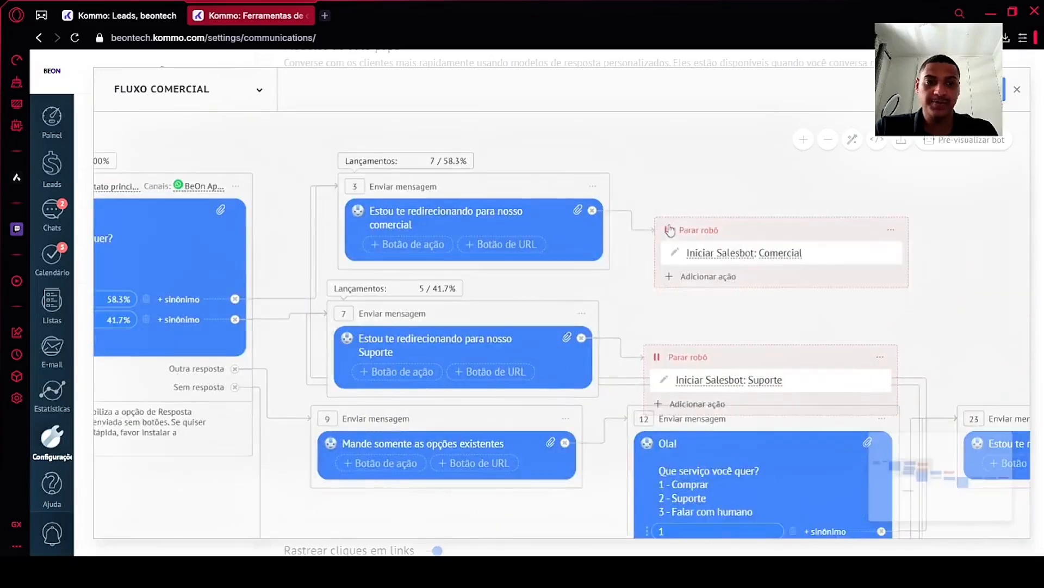
pyautogui.moveTo(782, 263); pyautogui.dragTo(970, 244)
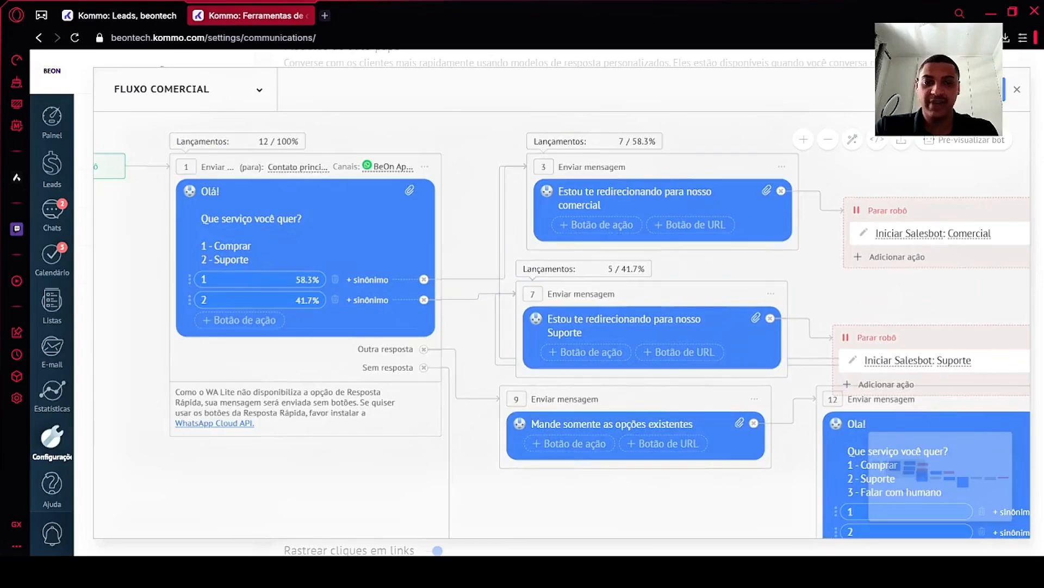
pyautogui.moveTo(906, 283); pyautogui.dragTo(702, 239)
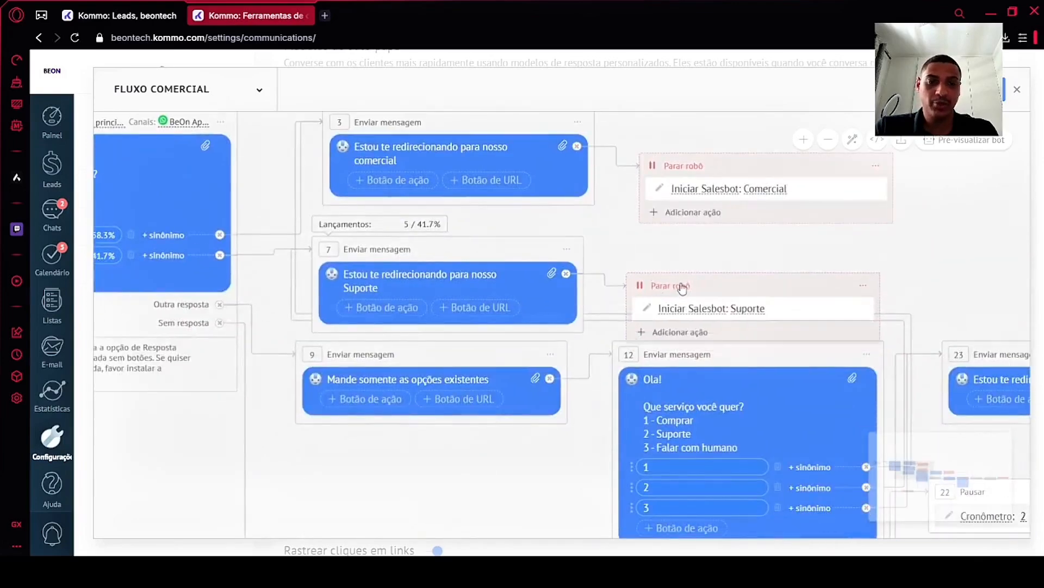
# Examine the "Outra resposta" branch from the existing-options reminder through the repeated menu, its third option and the human redirect.
pyautogui.moveTo(313, 469); pyautogui.dragTo(511, 433)
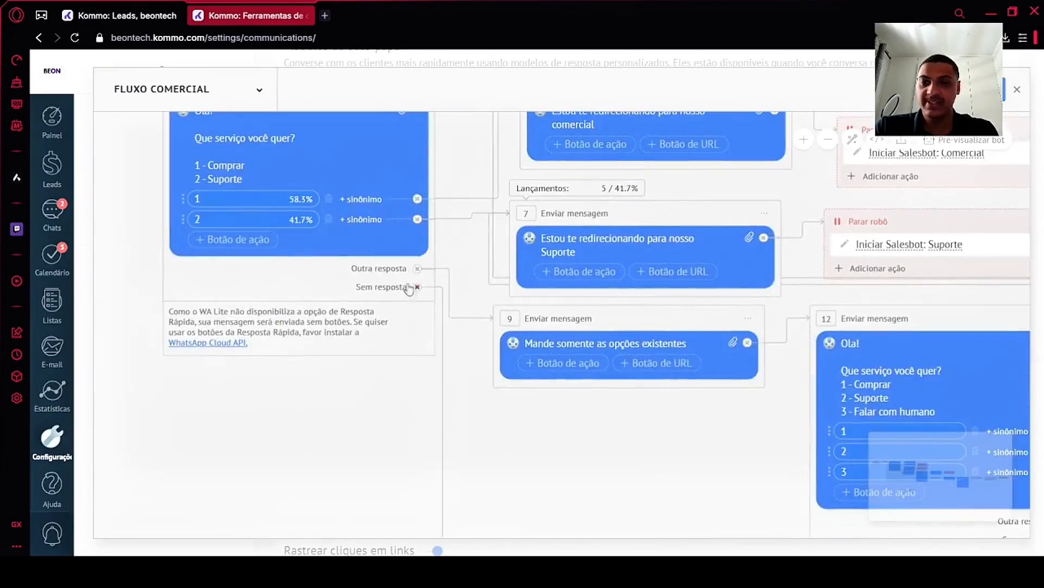
pyautogui.hscroll(5, 470, 301)
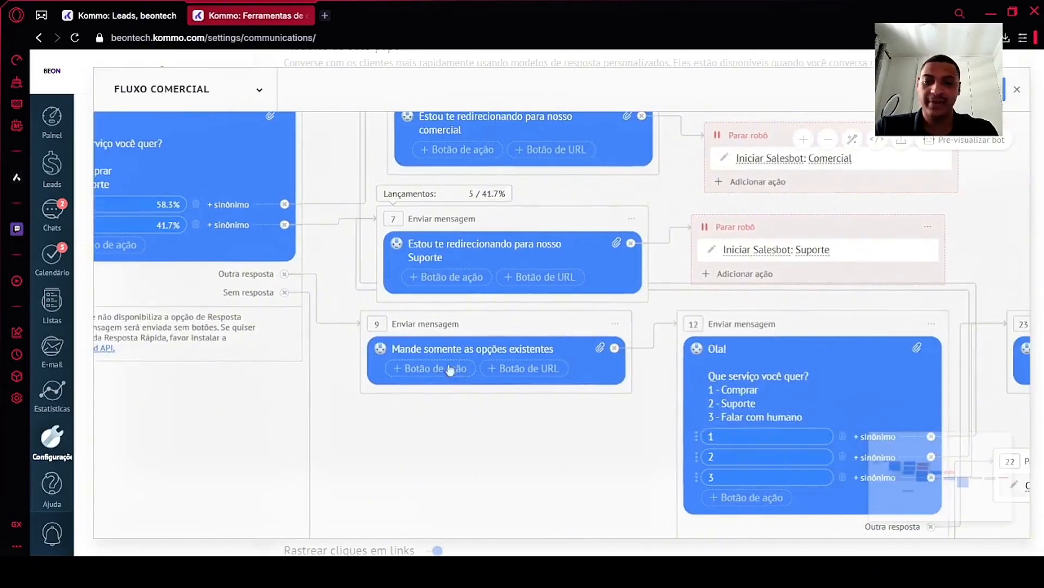
pyautogui.moveTo(557, 445); pyautogui.dragTo(334, 389)
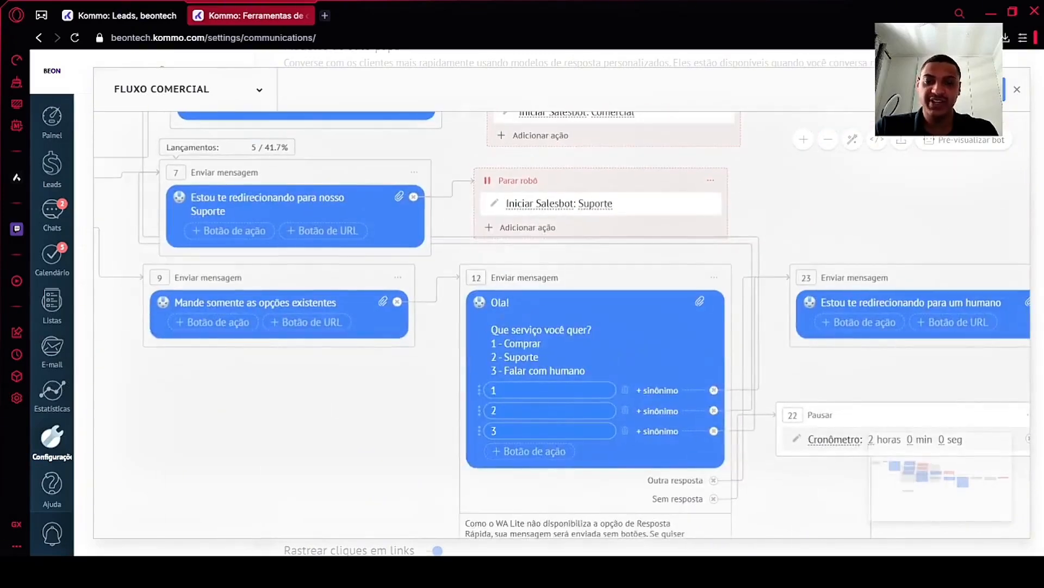
pyautogui.moveTo(742, 387); pyautogui.dragTo(611, 375)
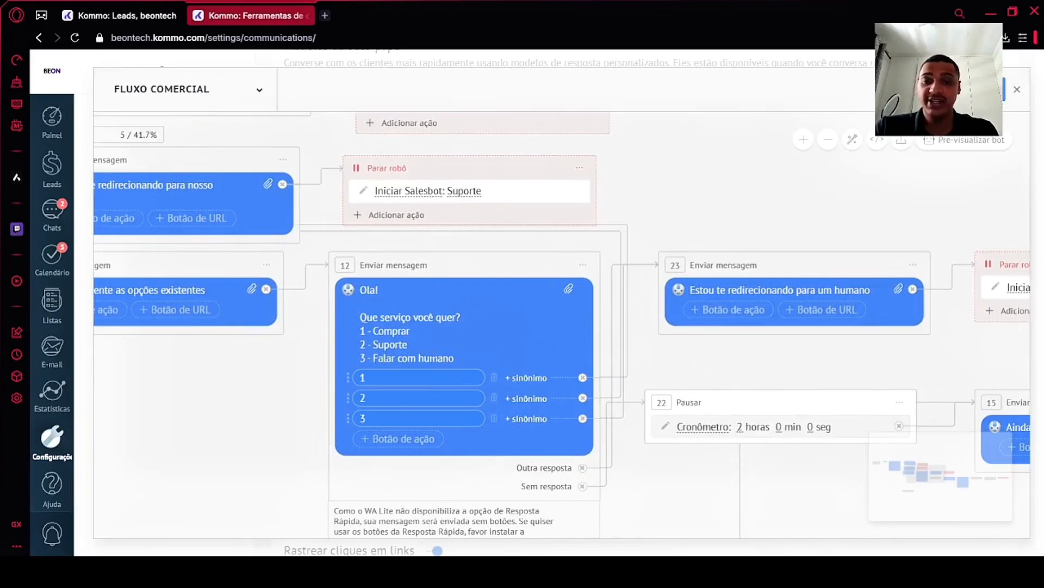
pyautogui.moveTo(453, 358); pyautogui.dragTo(360, 358)
pyautogui.moveTo(694, 361); pyautogui.dragTo(546, 281)
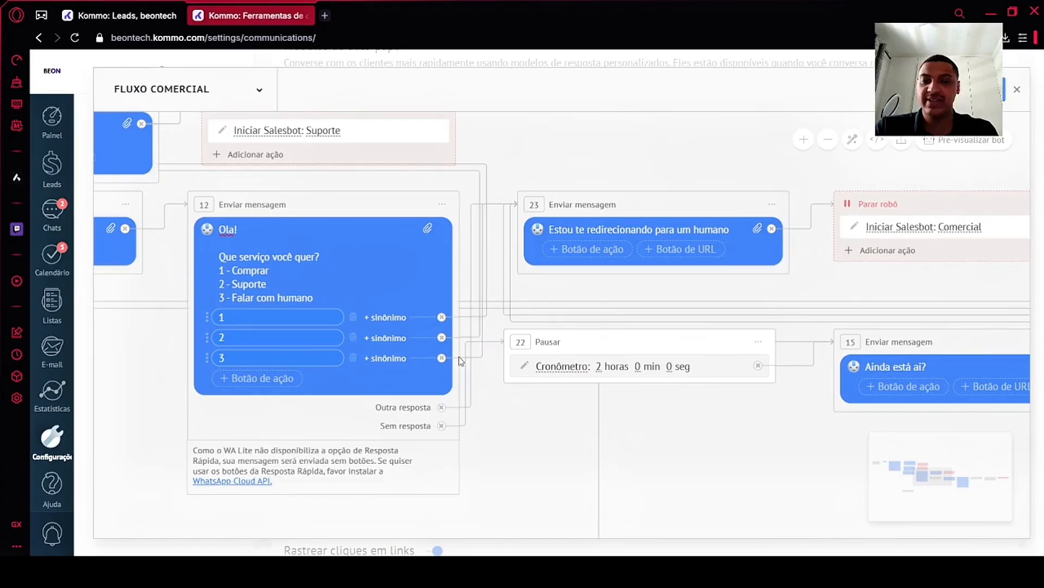
pyautogui.hscroll(3, 781, 234)
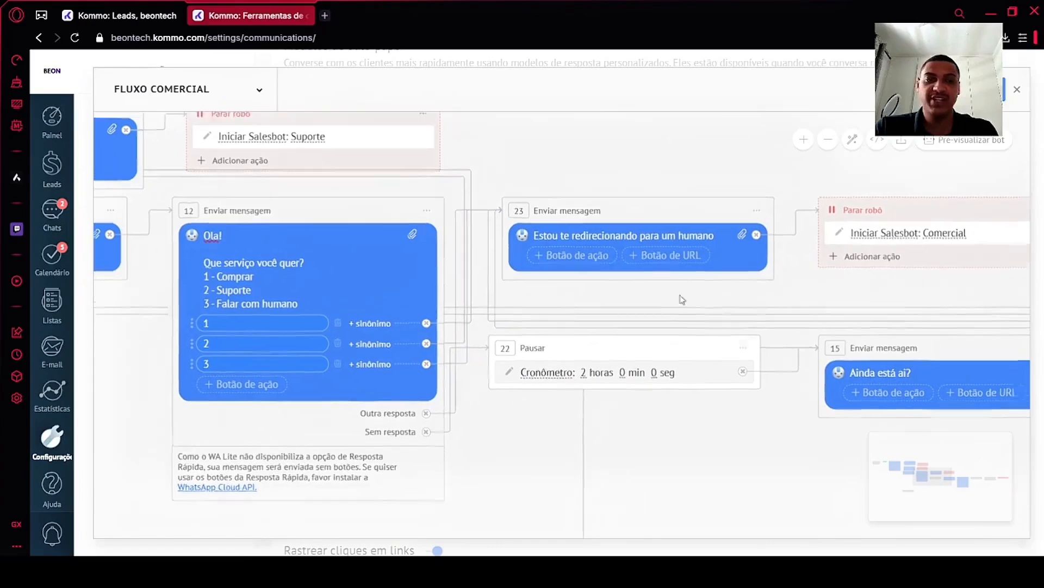
# Review the repeated three-option menu's connections back to the "Comercial" and "Suporte" redirect messages and to the human redirect.
pyautogui.hscroll(-10, 509, 181)
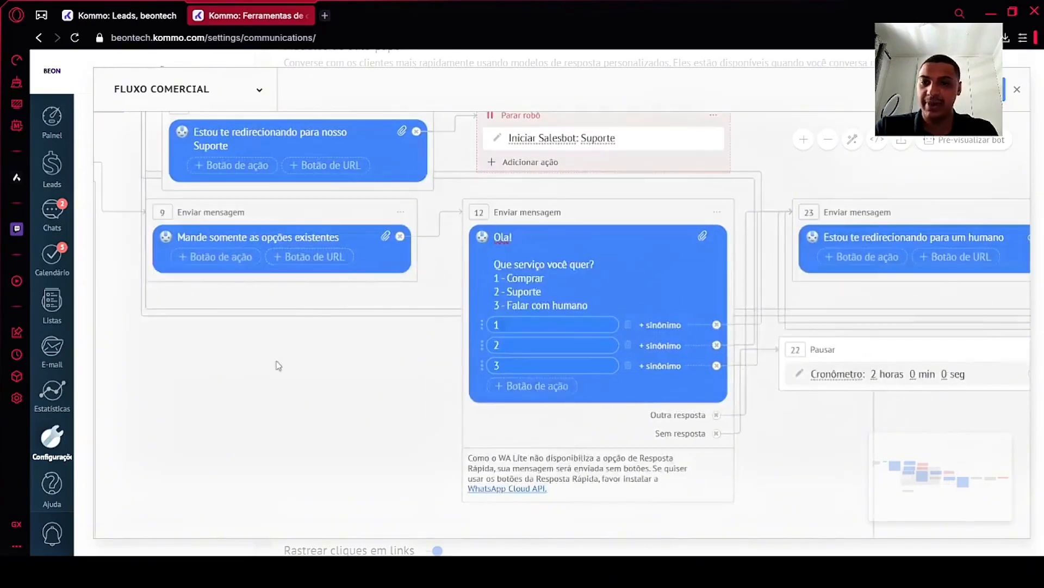
pyautogui.scroll(-2, 275, 366)
pyautogui.scroll(3, 380, 328)
pyautogui.hscroll(2, 737, 208)
pyautogui.scroll(1, 736, 208)
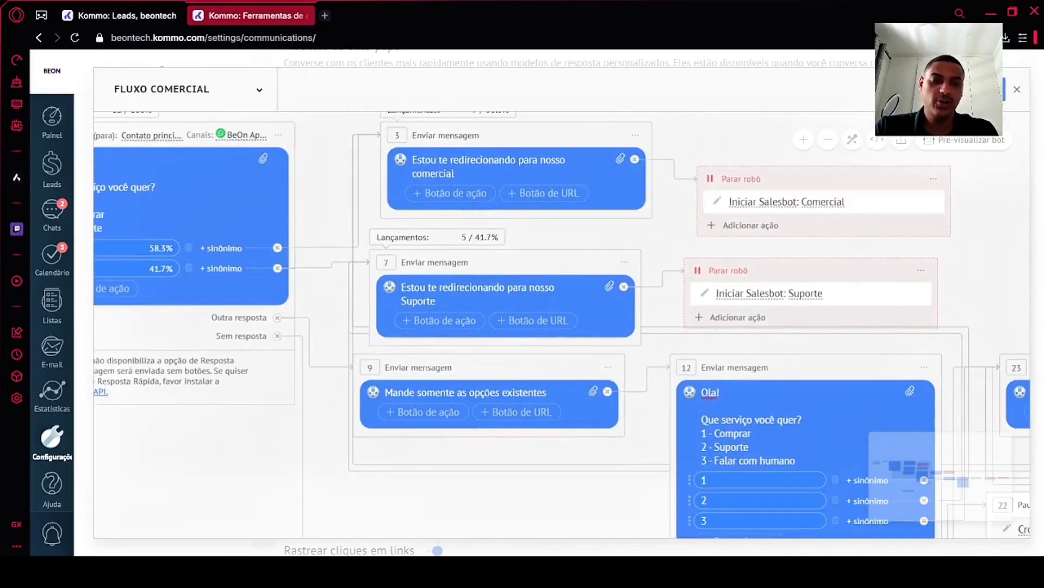
pyautogui.hscroll(10, 998, 255)
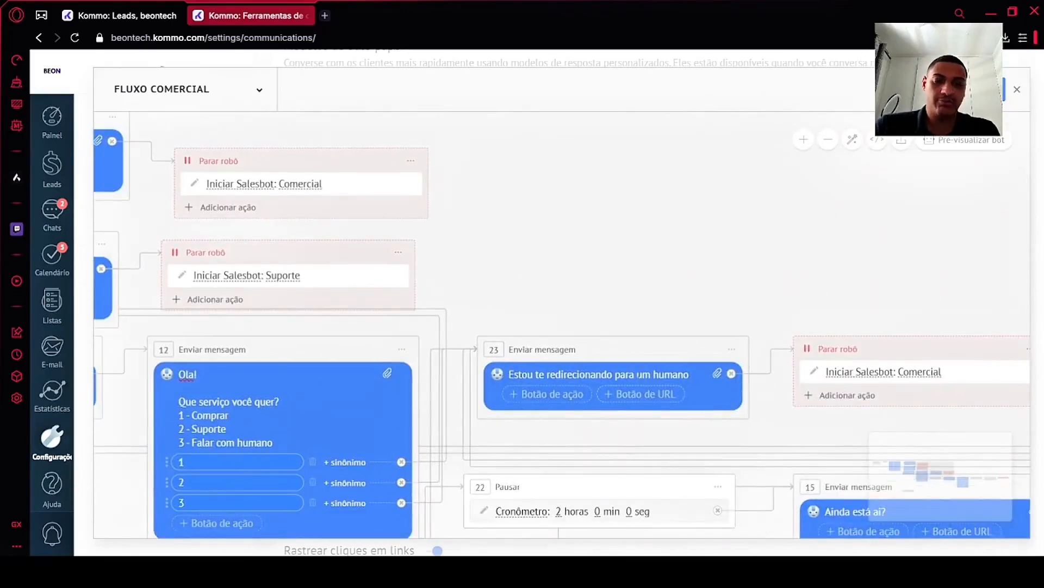
pyautogui.hscroll(-10, 541, 226)
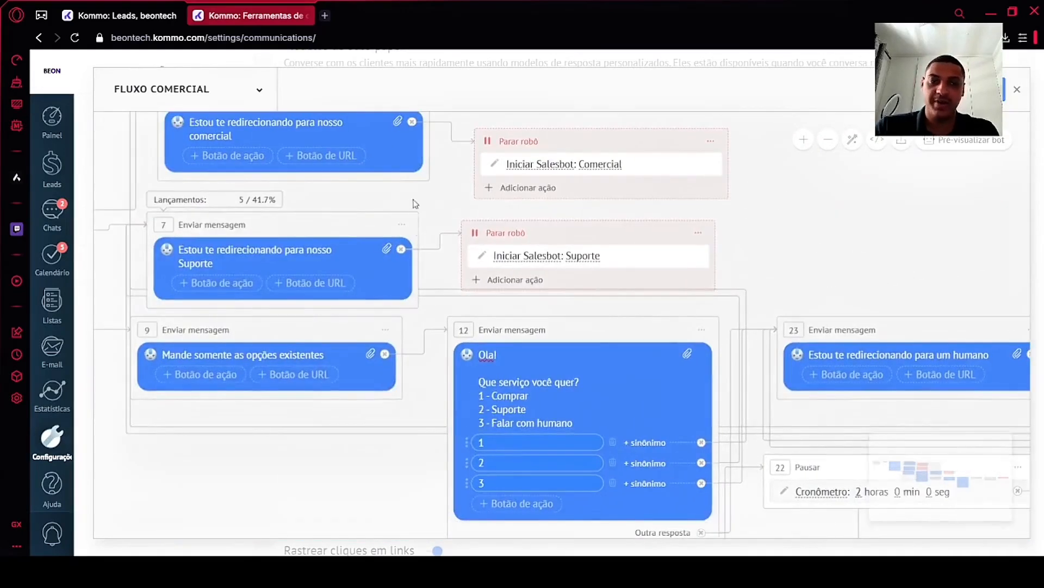
# Trace the first message's "Sem resposta" branch through its pause to the "Ainda está aí?" message and the menu that follows.
pyautogui.hscroll(-10, 415, 200)
pyautogui.scroll(-2, 415, 200)
pyautogui.hotkey('ctrl', 'a')
pyautogui.scroll(-5, 489, 272)
pyautogui.scroll(4, 490, 273)
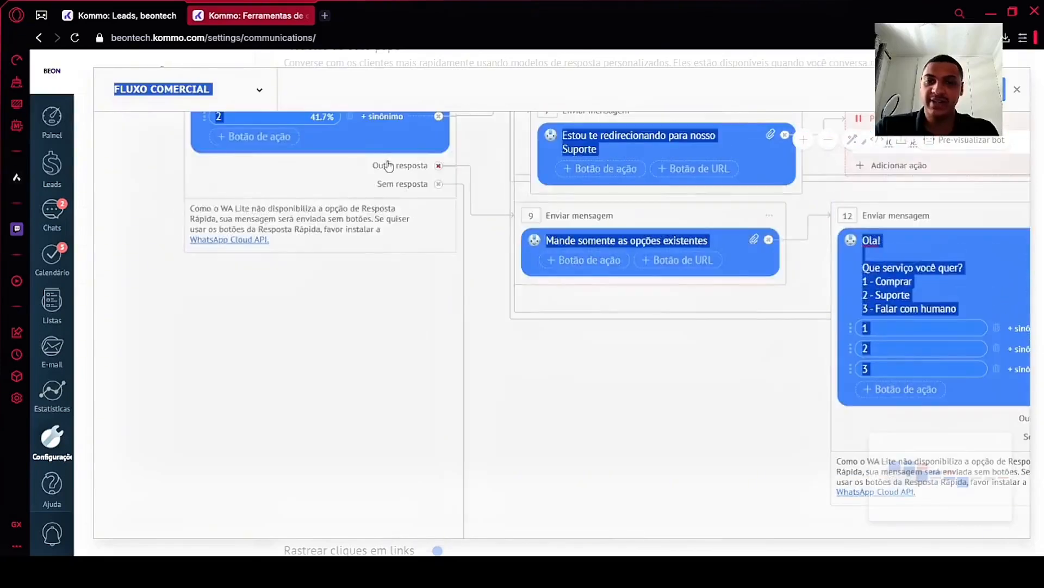
pyautogui.scroll(-2, 403, 296)
pyautogui.scroll(-4, 475, 236)
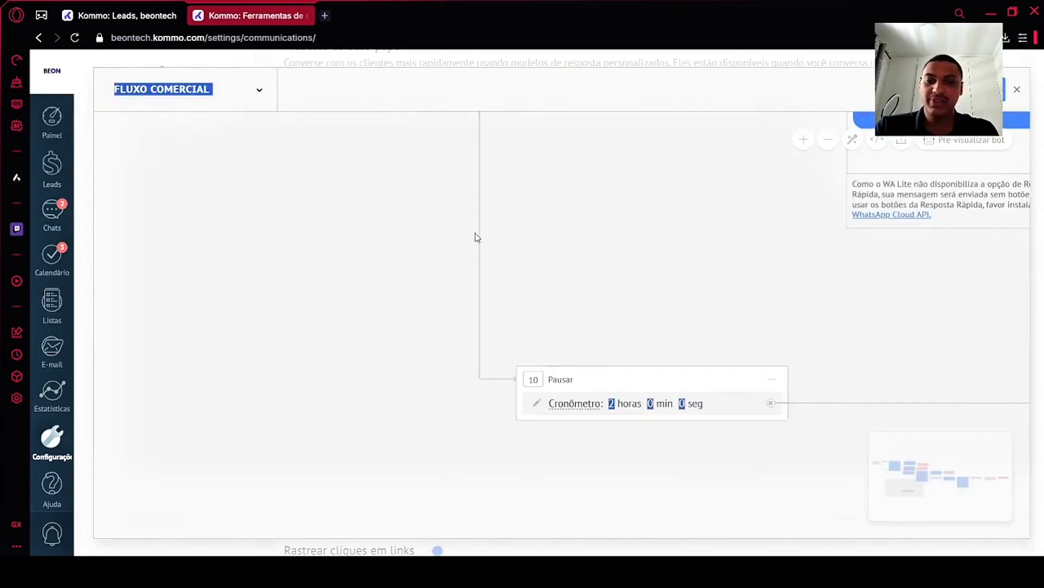
pyautogui.click(652, 403)
pyautogui.hscroll(8, 450, 331)
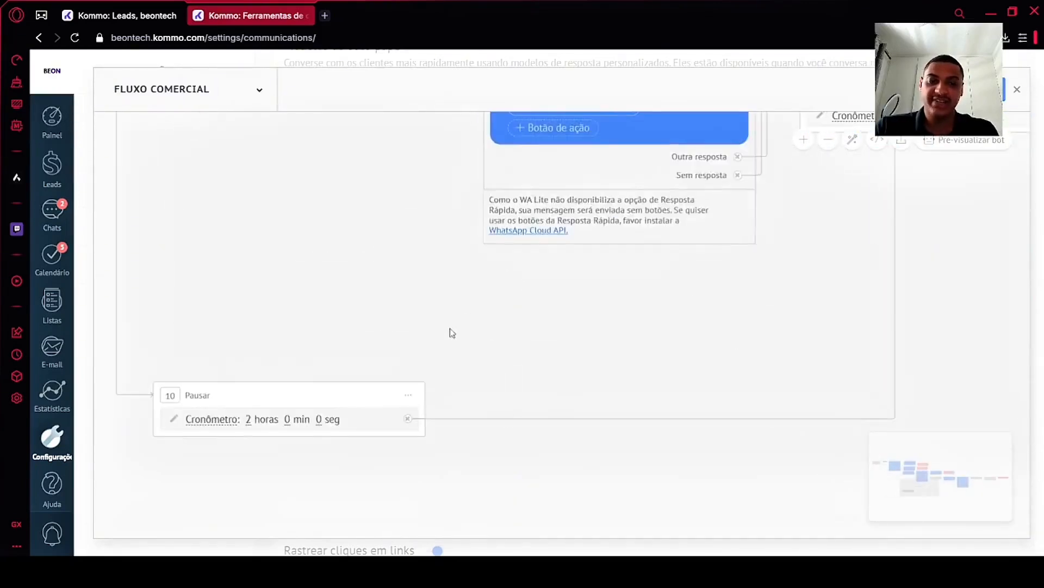
pyautogui.scroll(4, 481, 345)
pyautogui.hscroll(5, 539, 428)
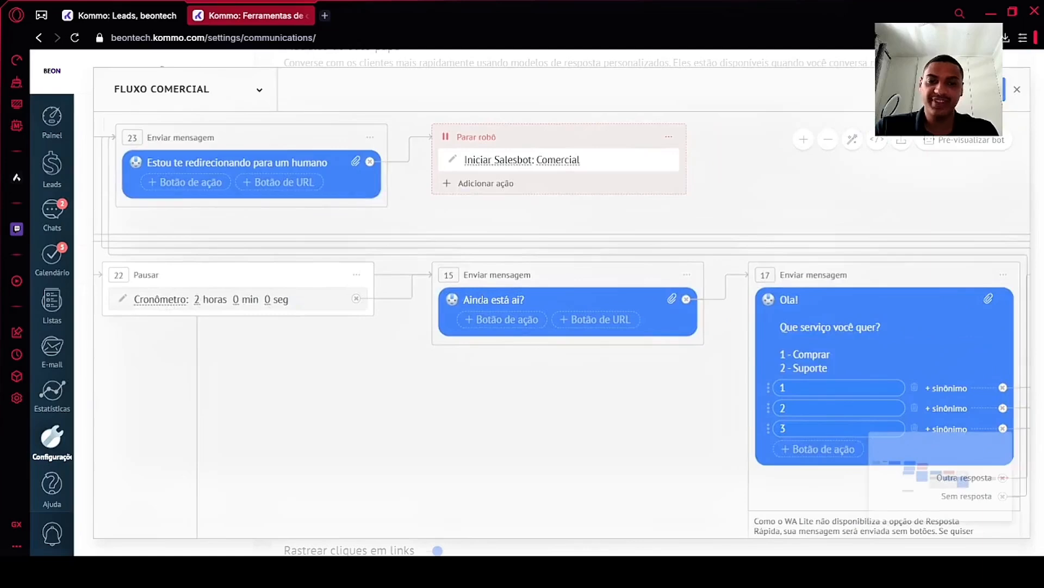
pyautogui.hscroll(4, 483, 470)
# Follow the repeated menu's "Sem resposta" branch through the pause and follow-up message to the last menu and its own pause.
pyautogui.hscroll(-10, 537, 511)
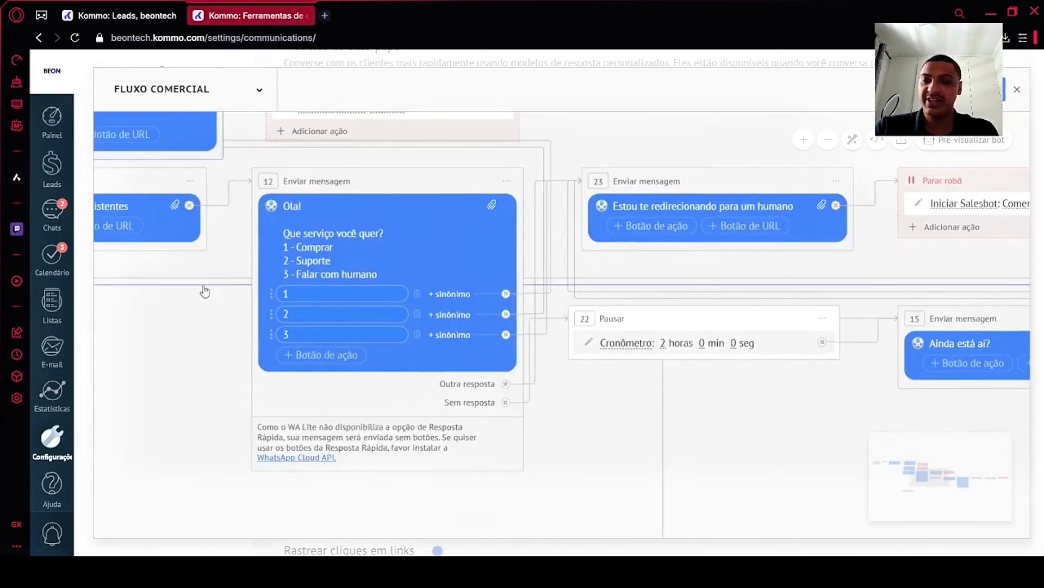
pyautogui.hscroll(-9, 606, 354)
pyautogui.hscroll(4, 606, 354)
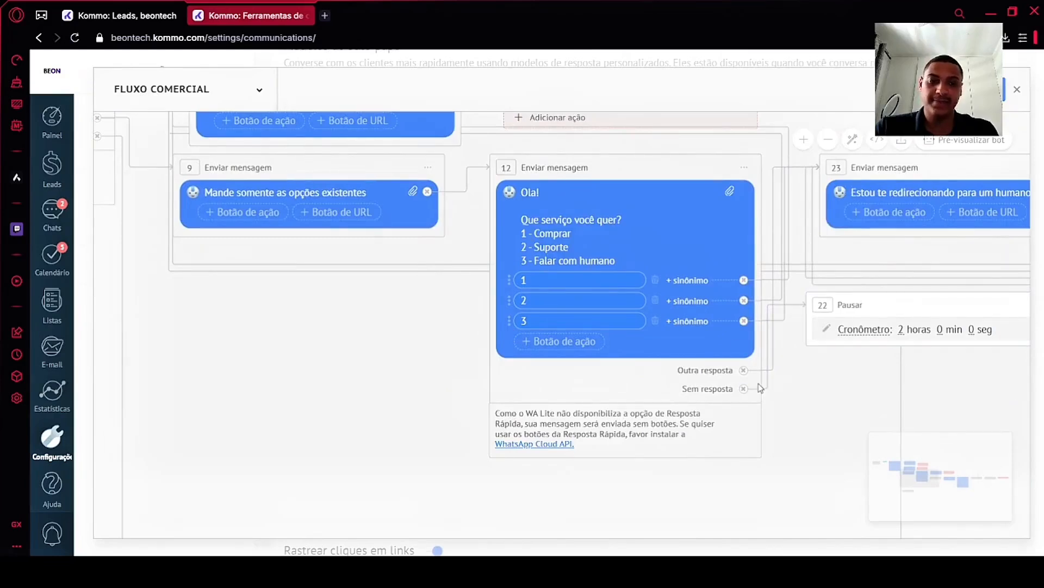
pyautogui.hscroll(4, 820, 389)
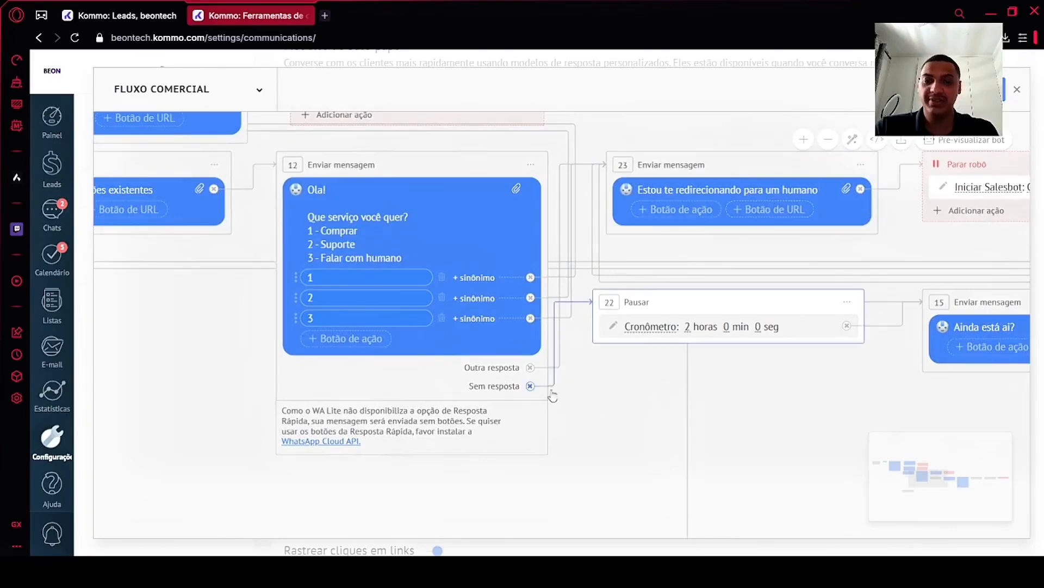
pyautogui.hscroll(8, 861, 397)
pyautogui.hscroll(6, 435, 417)
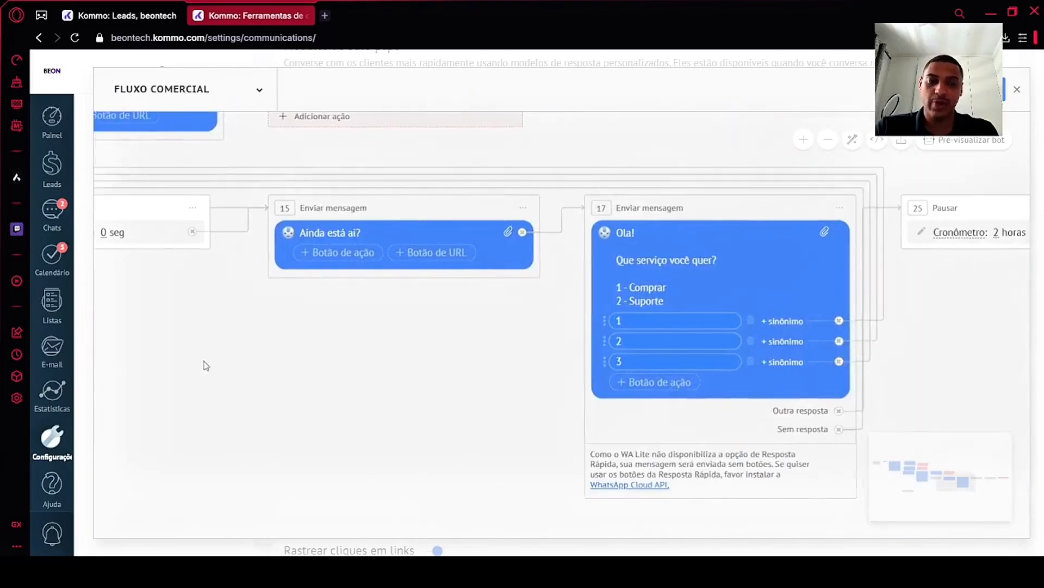
pyautogui.scroll(-1, 523, 276)
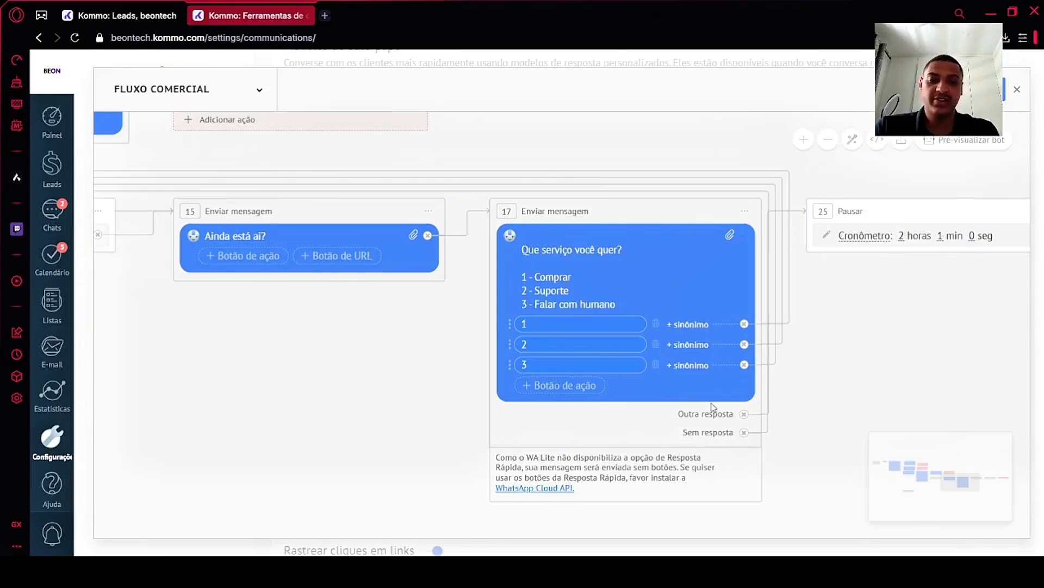
pyautogui.hscroll(3, 866, 338)
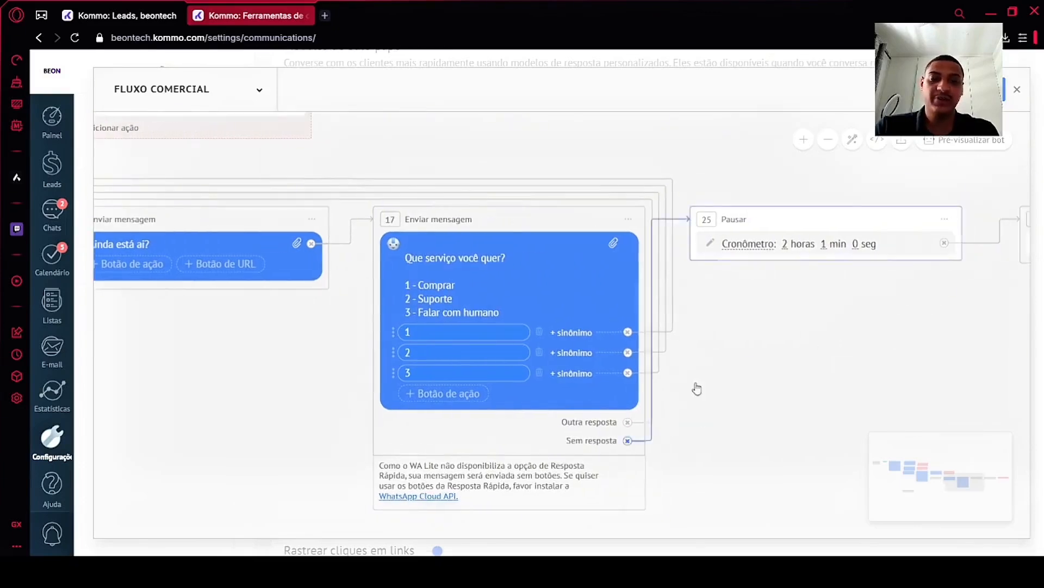
pyautogui.hscroll(9, 697, 388)
pyautogui.hscroll(-10, 719, 292)
pyautogui.scroll(2, 672, 194)
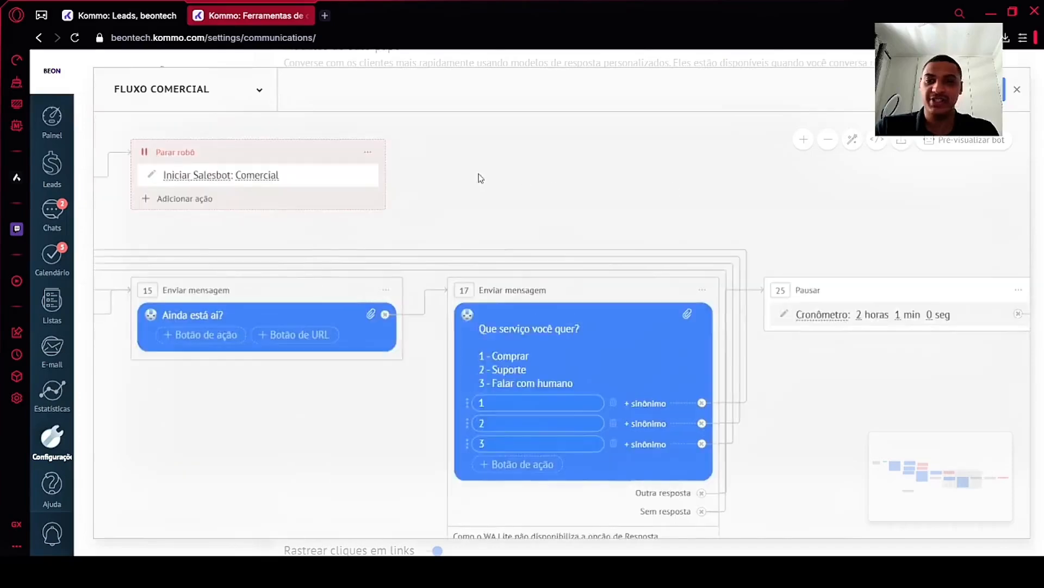
# Return to the flow's first message and recheck options 1 and 2 with their redirects and "Parar robô" blocks.
pyautogui.hscroll(-10, 481, 177)
pyautogui.scroll(3, 480, 178)
pyautogui.hscroll(2, 723, 263)
pyautogui.hscroll(-4, 773, 214)
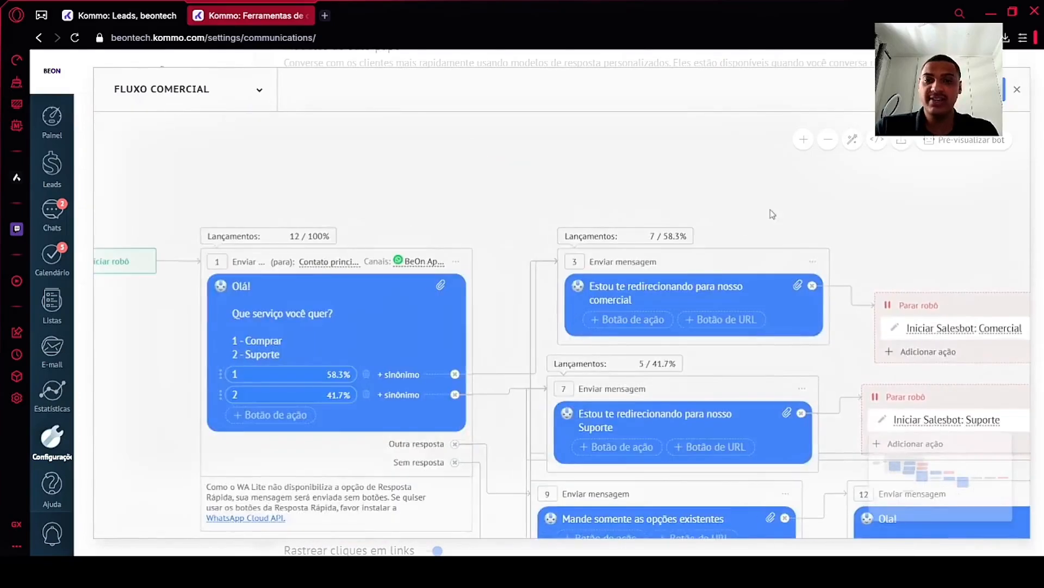
pyautogui.hscroll(-2, 773, 214)
pyautogui.hscroll(6, 578, 122)
pyautogui.scroll(-1, 578, 122)
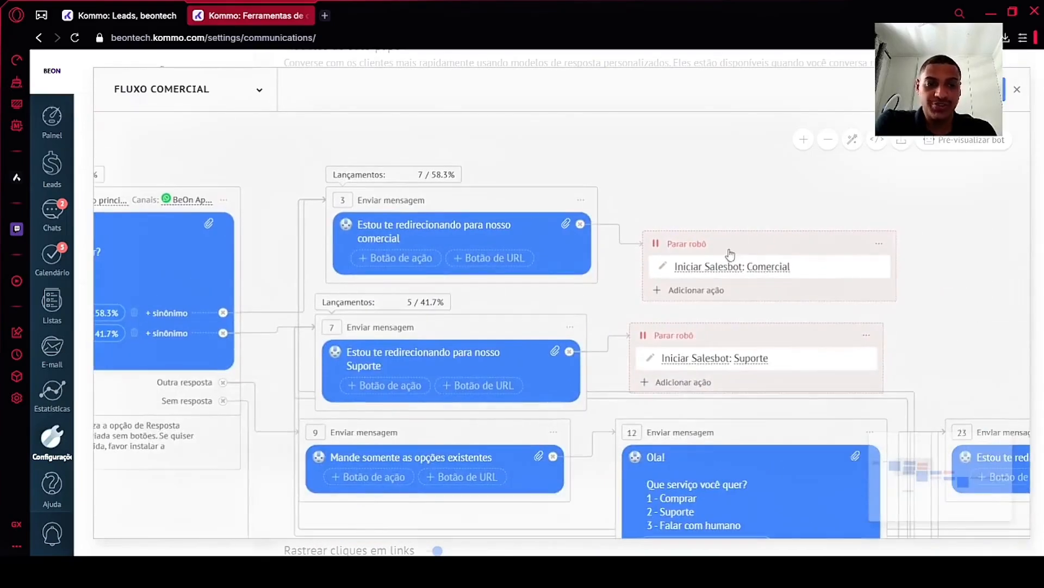
# Check the first message's sending channel and compare it with the "Comercial" and "Suporte" Salesbot launches in the stop blocks.
pyautogui.hscroll(-8, 447, 155)
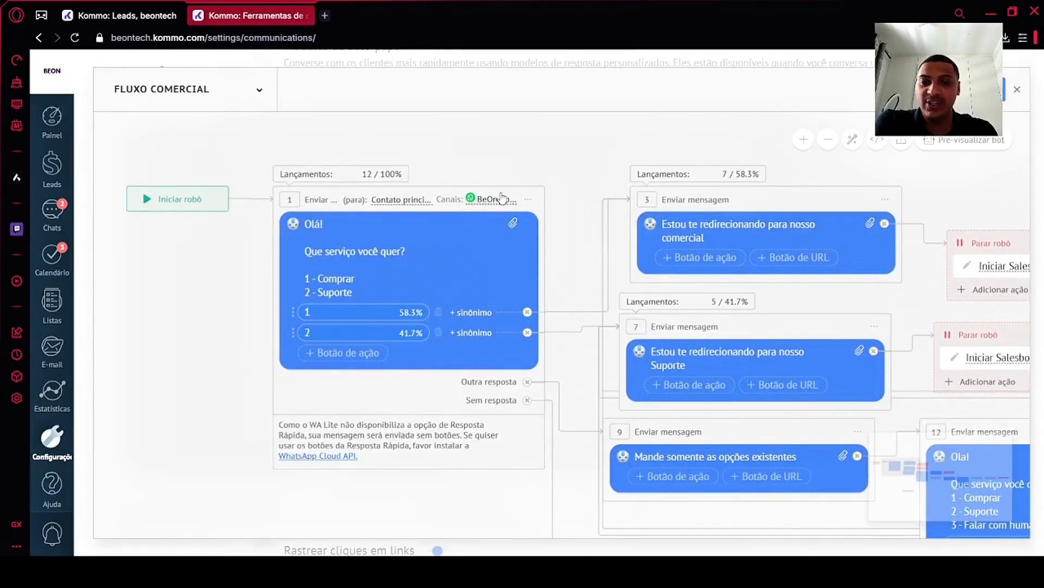
pyautogui.click(496, 199)
pyautogui.click(478, 164)
pyautogui.hscroll(9, 327, 169)
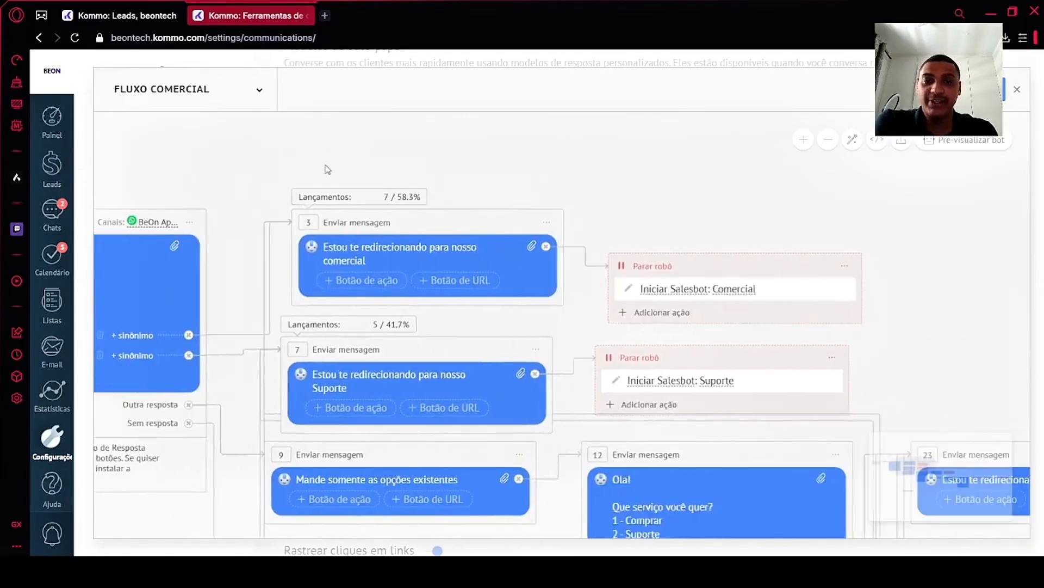
pyautogui.hscroll(3, 622, 264)
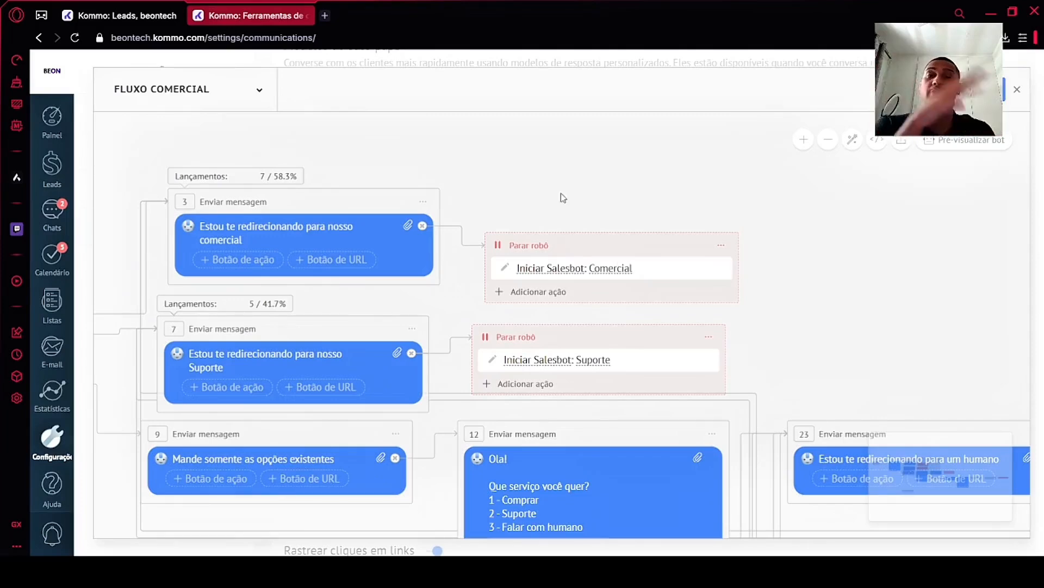
pyautogui.hscroll(-6, 579, 182)
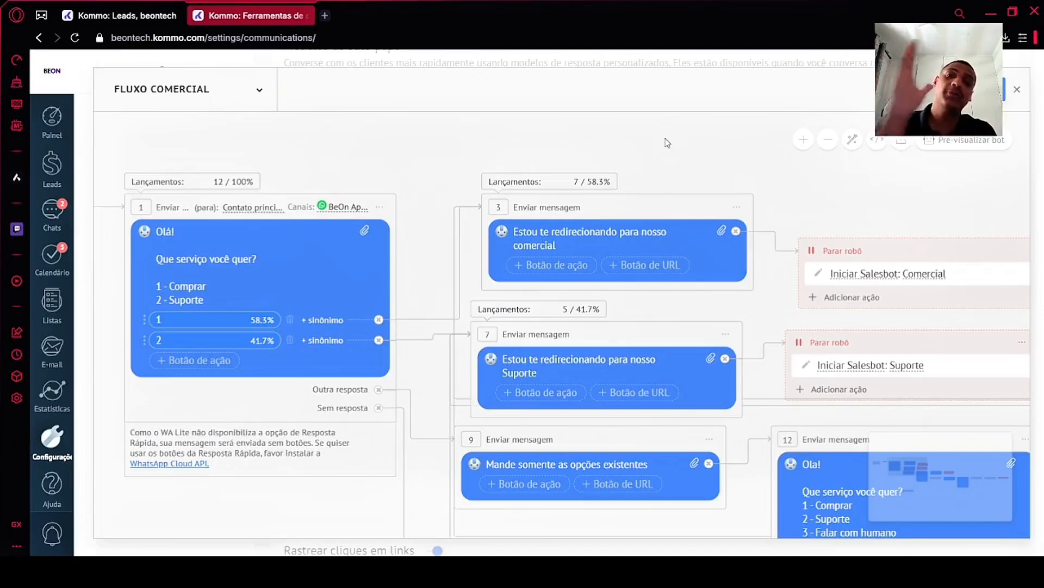
pyautogui.hscroll(5, 707, 174)
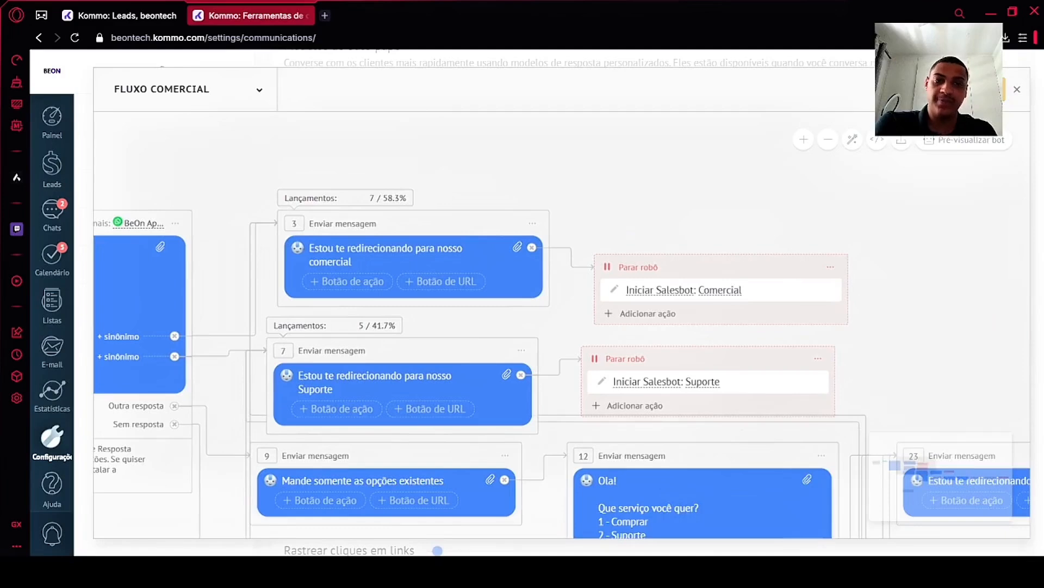
# Examine the "Comercial" bot's pause, message recipient and sending channel, and briefly open the "Suporte" bot before returning to the Salesbots list.
pyautogui.press('Escape')
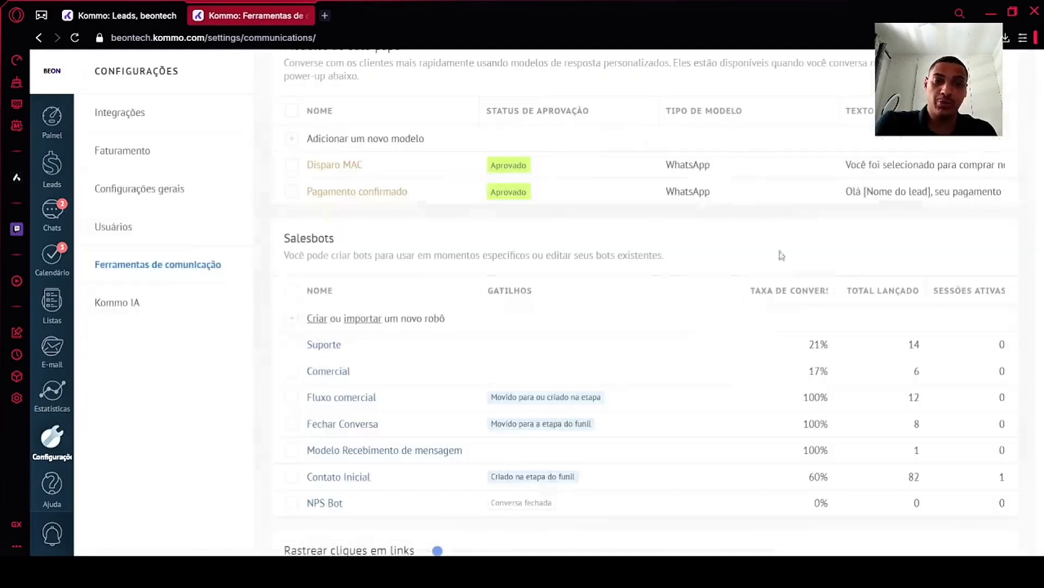
pyautogui.click(329, 372)
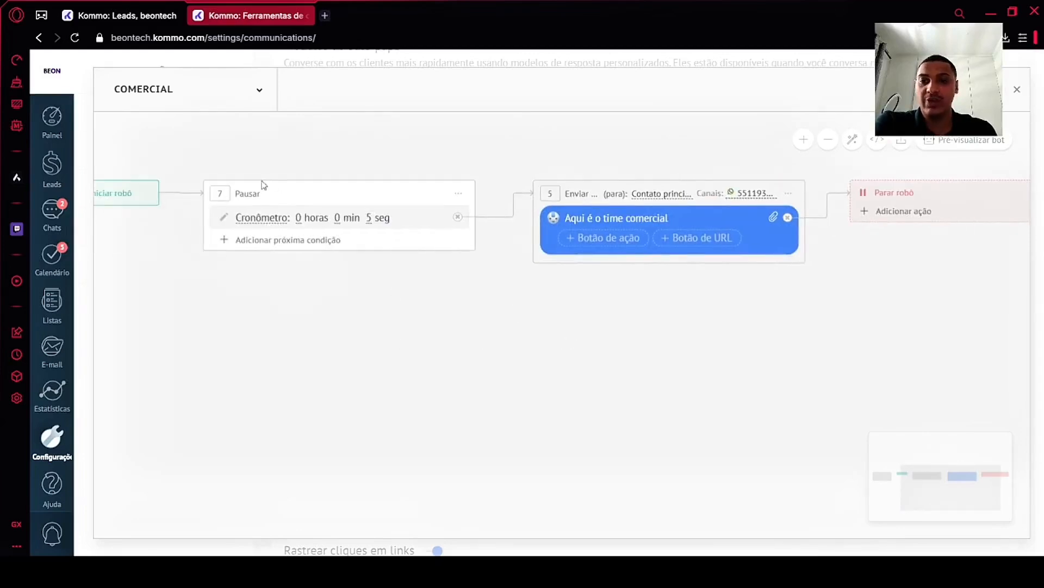
pyautogui.hscroll(3, 749, 322)
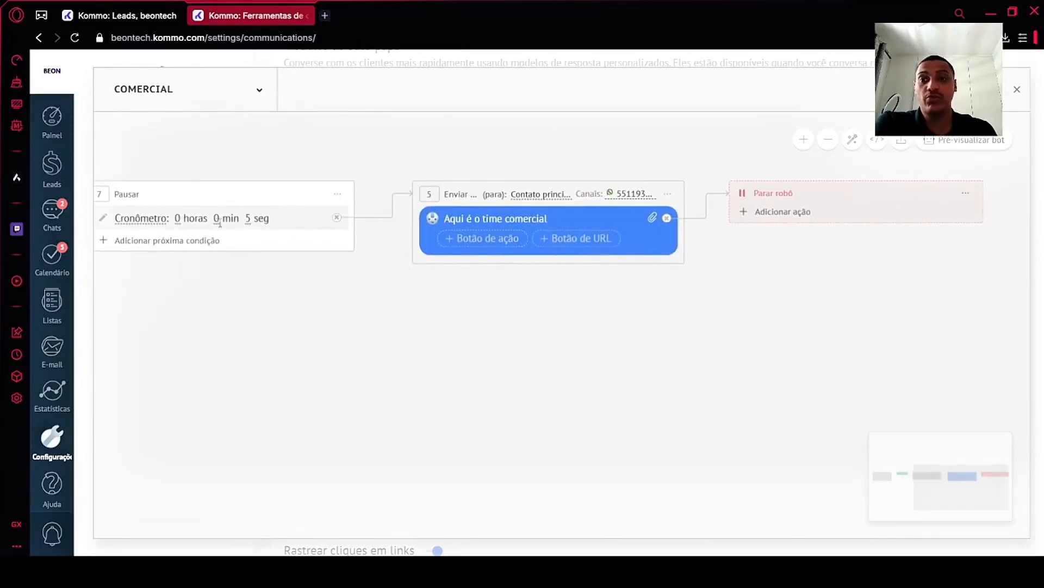
pyautogui.click(554, 196)
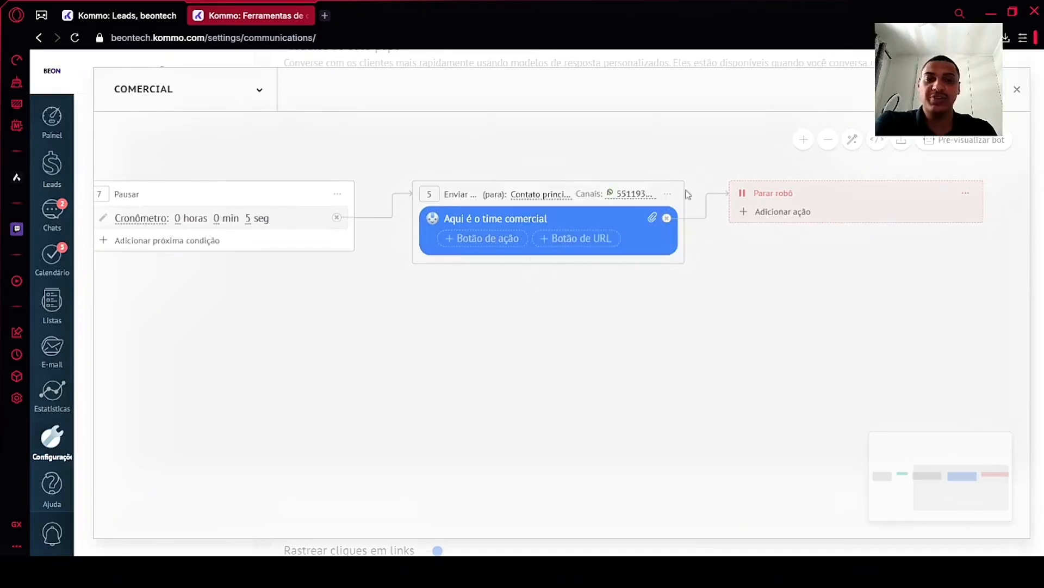
pyautogui.click(636, 195)
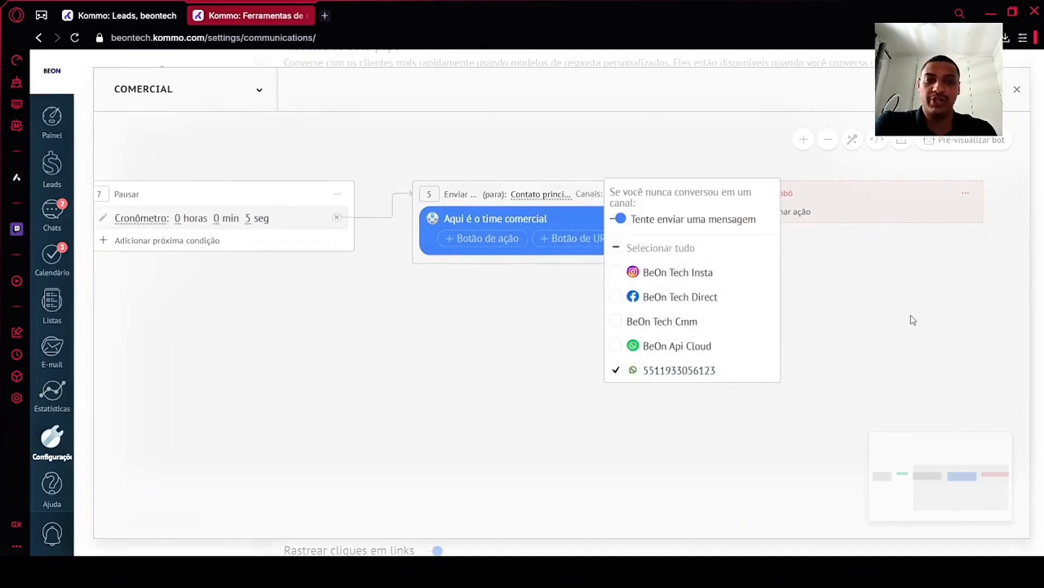
pyautogui.click(687, 158)
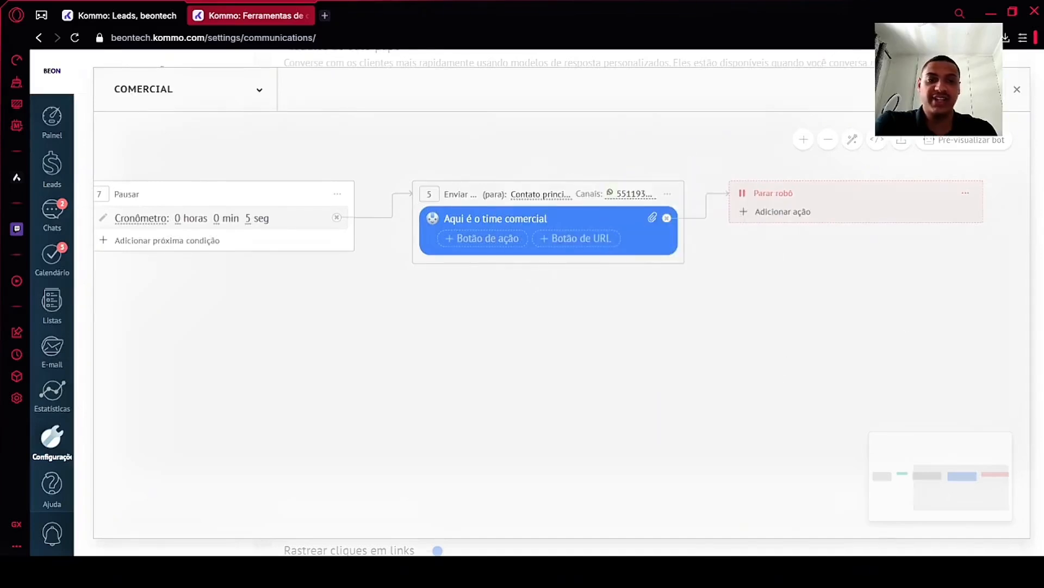
pyautogui.press('Escape')
pyautogui.click(327, 347)
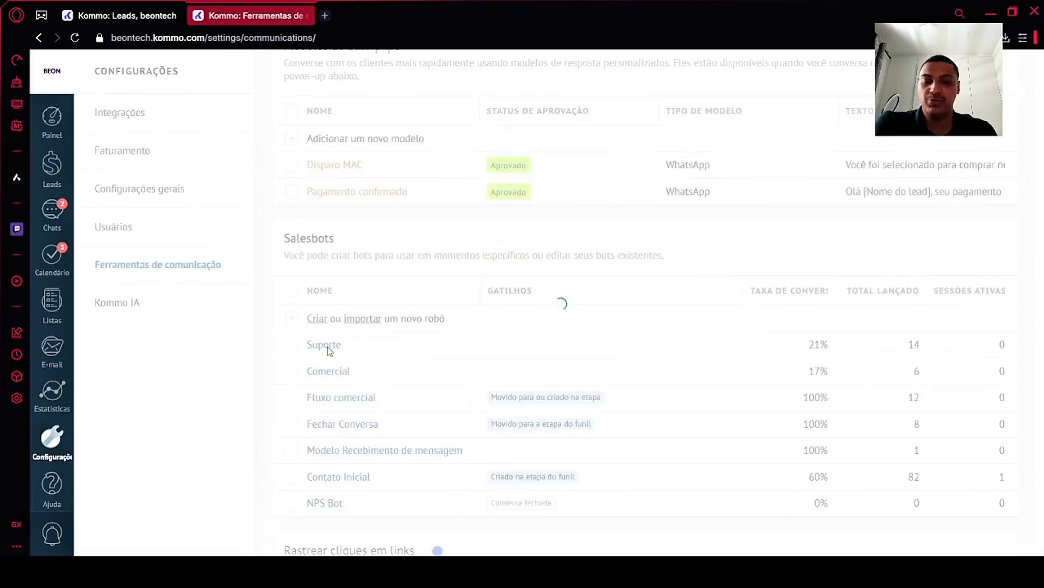
pyautogui.press('Escape')
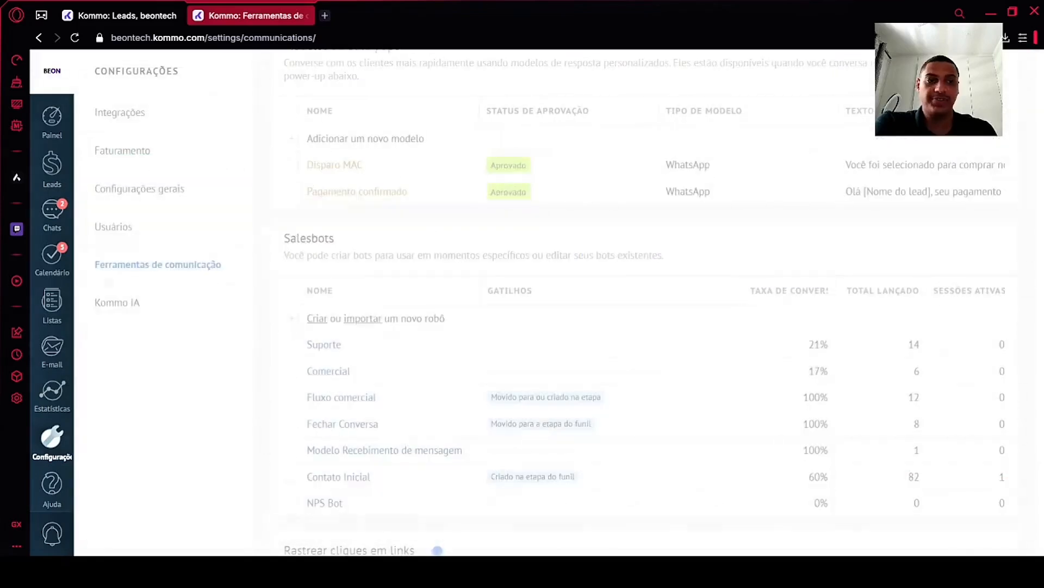
# Open the automation settings of the "WhatsApp CLOUD" leads pipeline.
pyautogui.moveTo(58, 162)
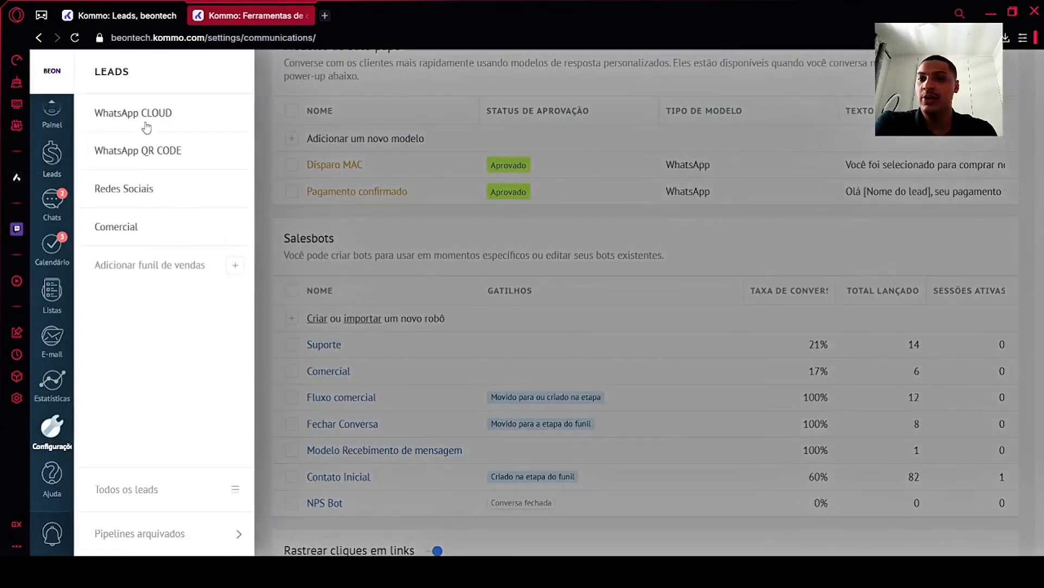
pyautogui.click(148, 116)
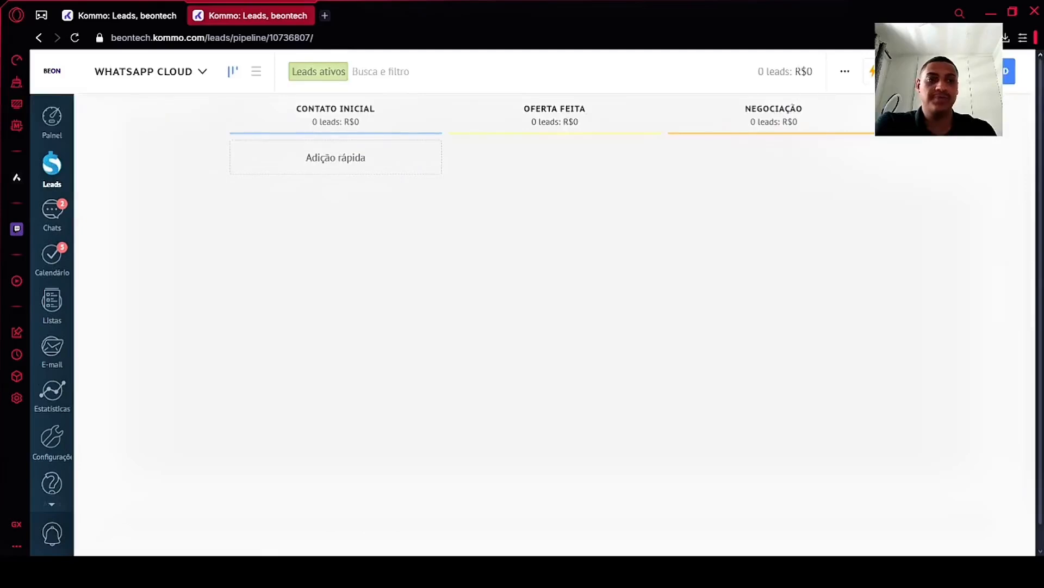
pyautogui.click(1010, 67)
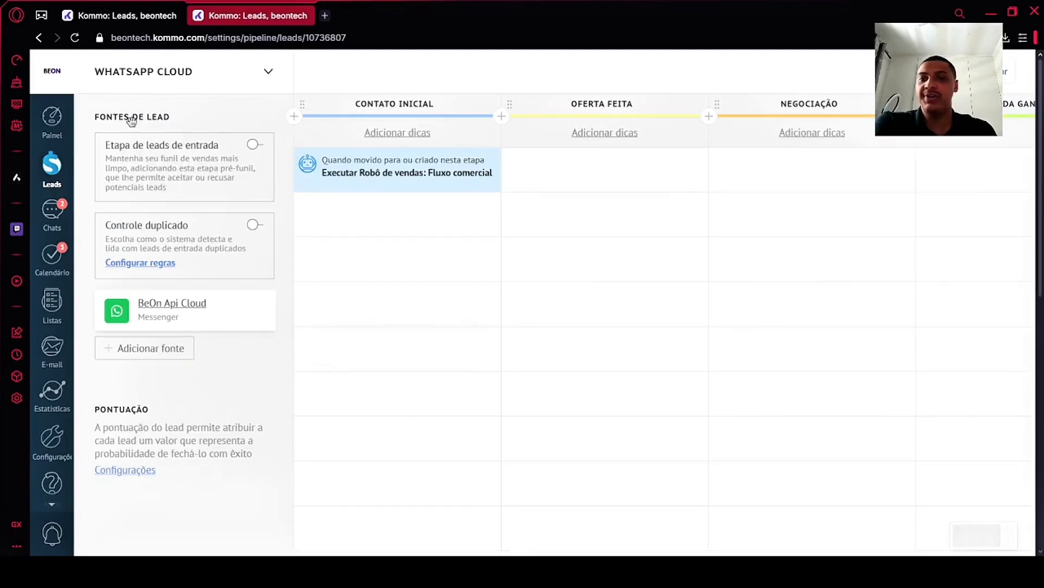
# Enable "Etapa de leads de entrada" and remove the "Fluxo comercial" Salesbot trigger from the pipeline.
pyautogui.click(256, 145)
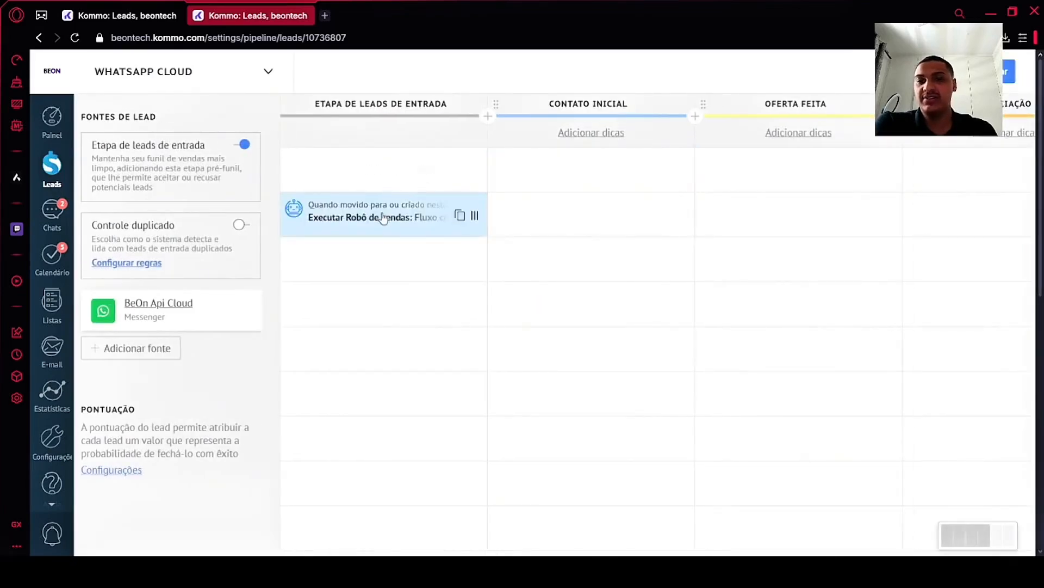
pyautogui.click(392, 214)
pyautogui.scroll(-5, 540, 393)
pyautogui.click(604, 378)
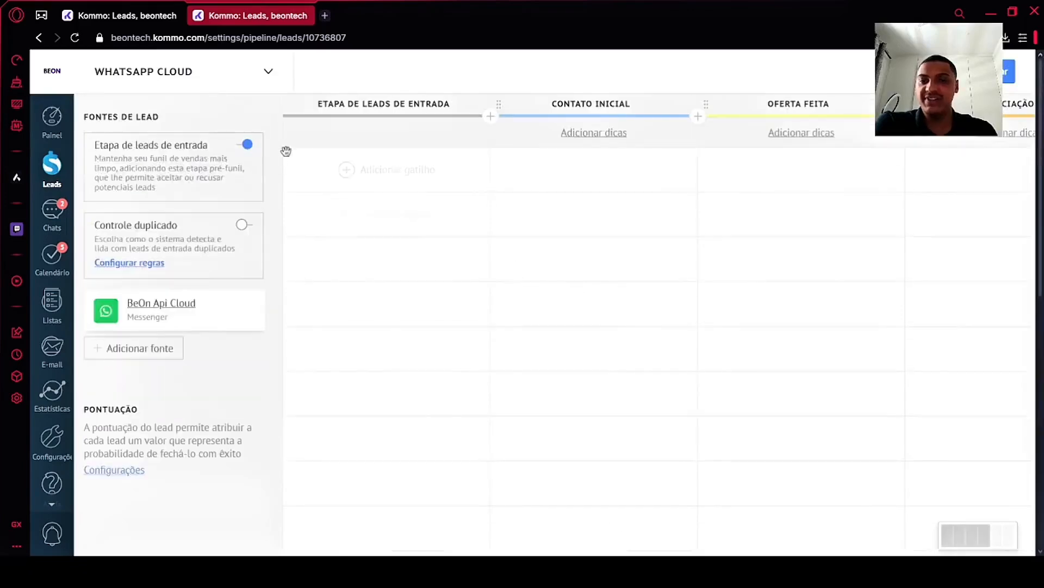
# Disable "Etapa de leads de entrada" and add a Salesbot trigger to "Contato inicial" that executes when a lead is created in this stage.
pyautogui.click(244, 144)
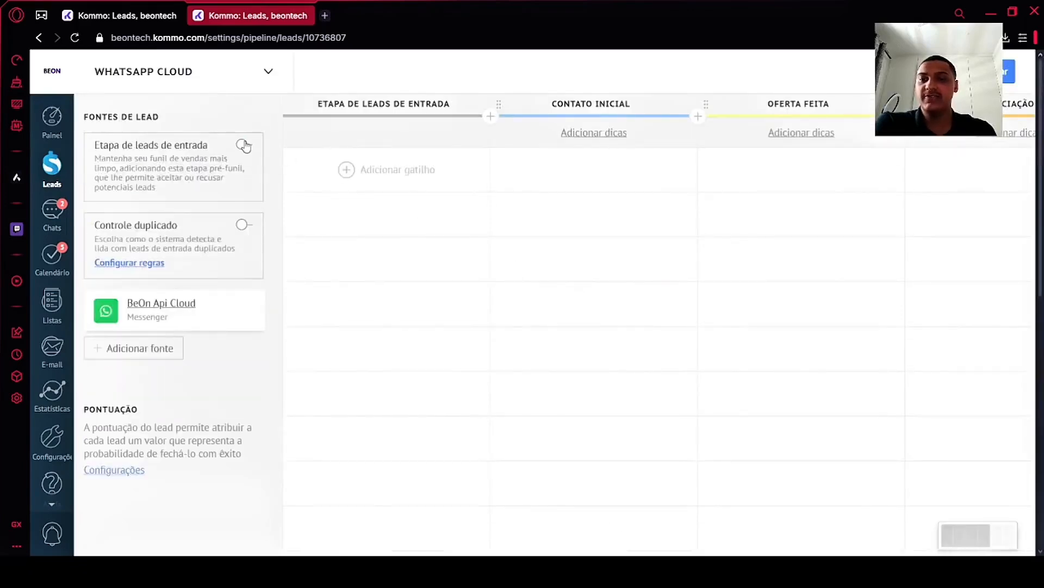
pyautogui.click(459, 317)
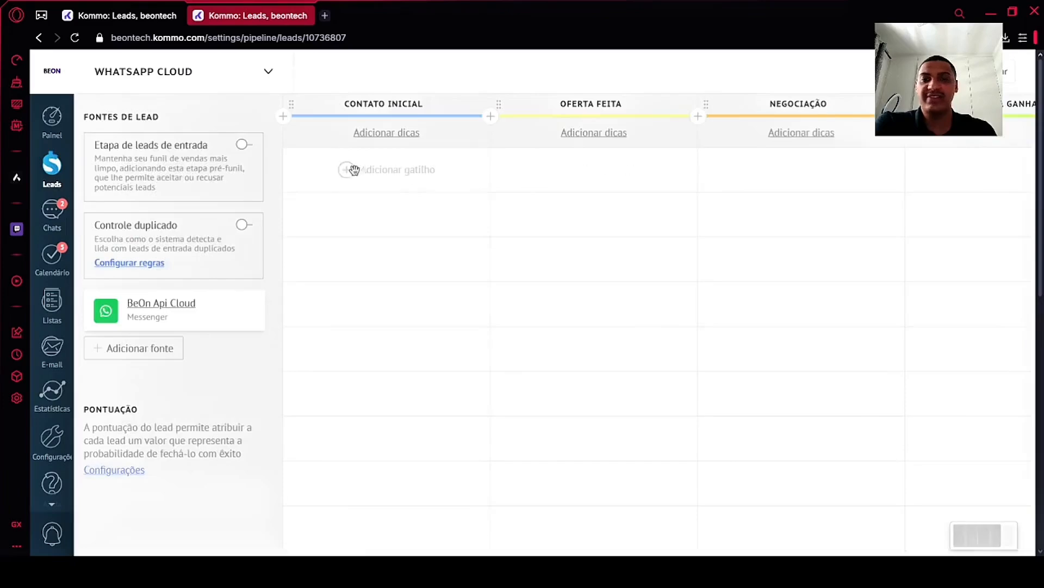
pyautogui.click(343, 170)
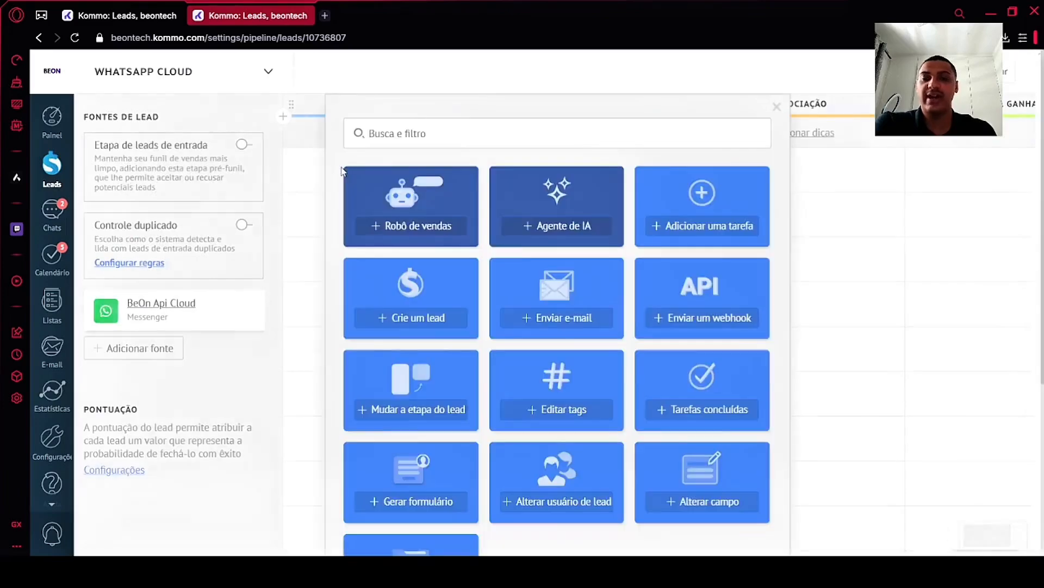
pyautogui.click(390, 226)
pyautogui.scroll(-2, 412, 261)
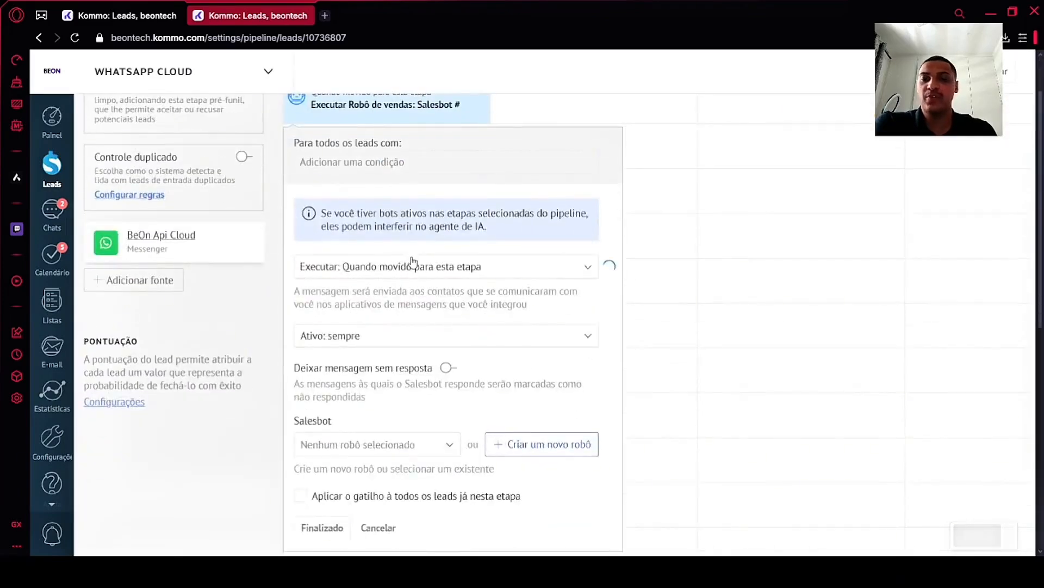
pyautogui.click(413, 261)
pyautogui.click(408, 300)
pyautogui.scroll(-1, 392, 322)
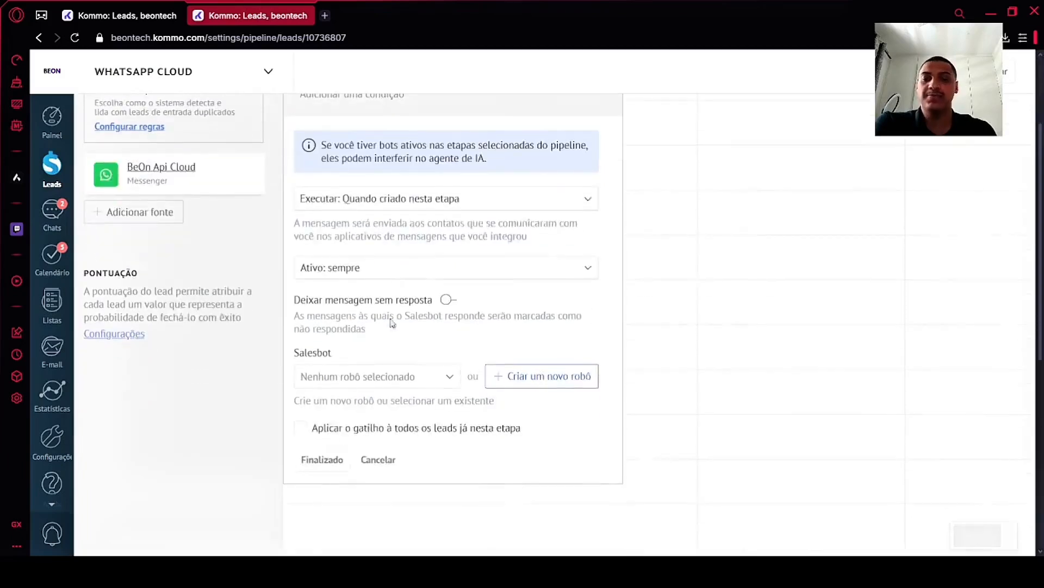
# Review the pipeline, scheduled, action and conversation trigger options, keeping immediate execution when a lead is created in this stage.
pyautogui.click(411, 197)
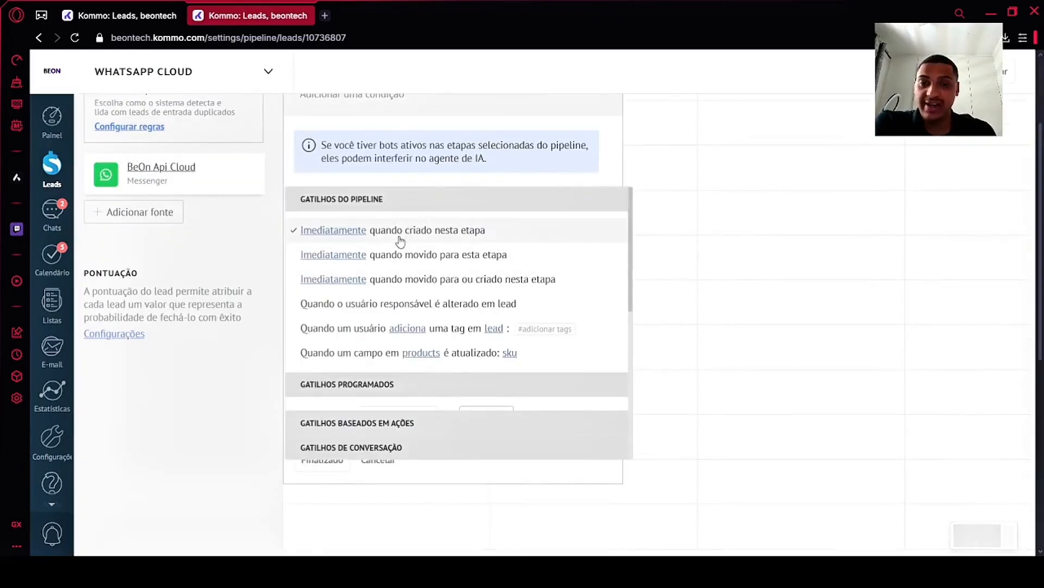
pyautogui.scroll(-5, 420, 253)
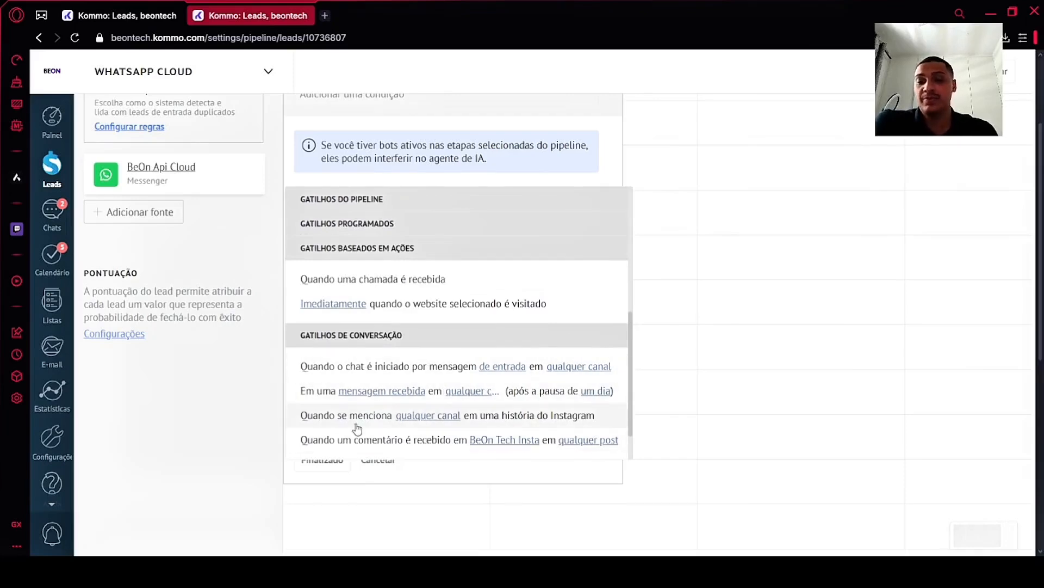
pyautogui.scroll(-2, 473, 416)
pyautogui.scroll(3, 376, 400)
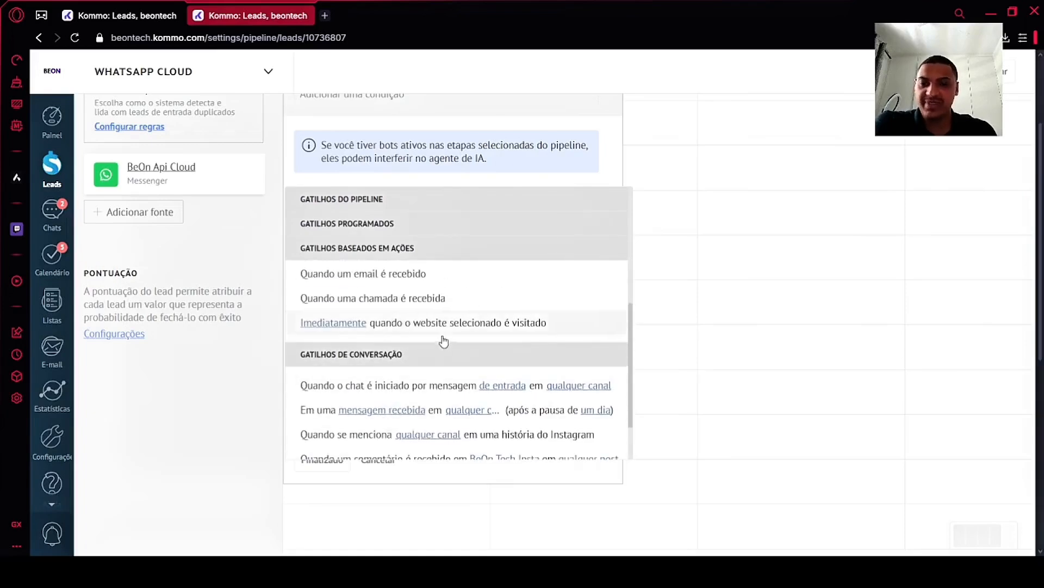
pyautogui.scroll(2, 438, 354)
pyautogui.scroll(3, 434, 354)
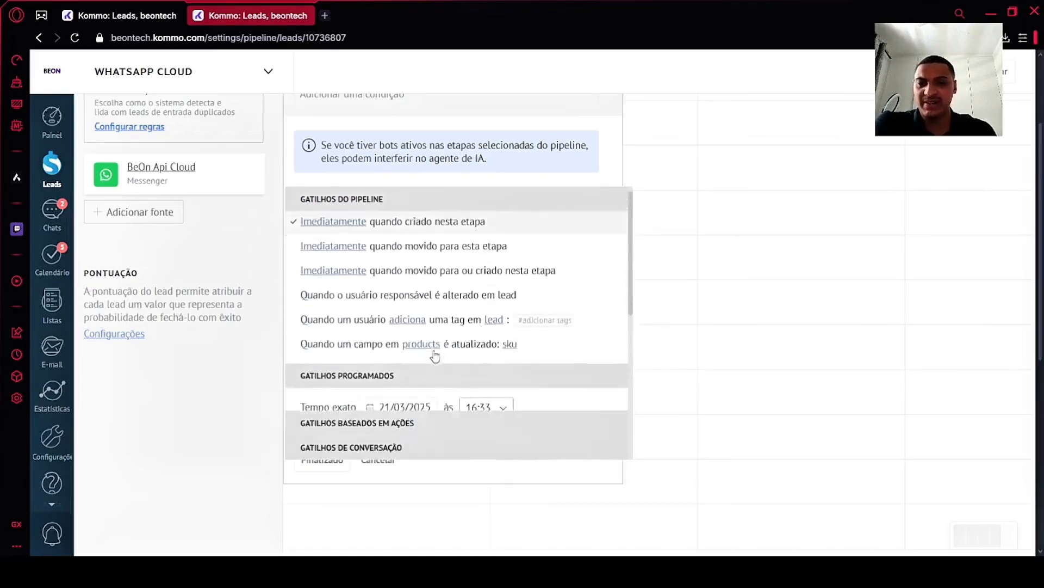
pyautogui.click(419, 232)
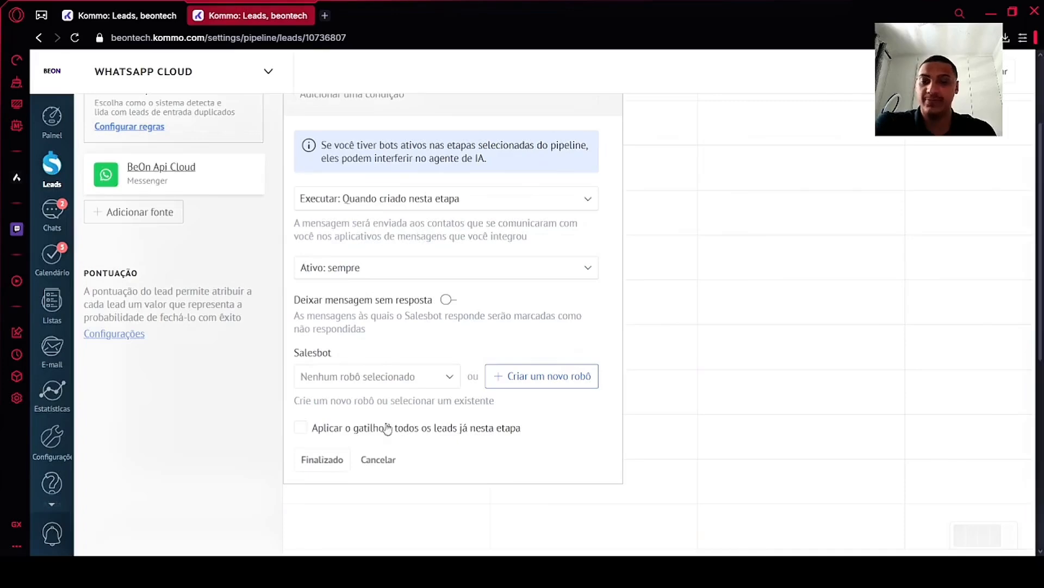
# Assign the "Fluxo comercial" Salesbot to the "Contato inicial" trigger and finalize it.
pyautogui.click(344, 377)
pyautogui.click(348, 447)
pyautogui.click(322, 461)
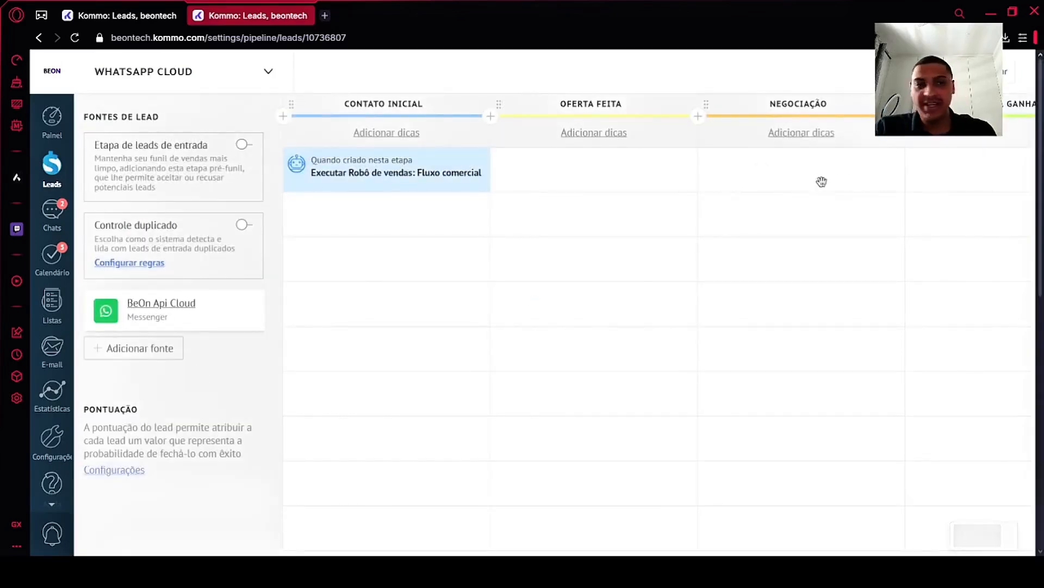
# Return to the "WhatsApp CLOUD" leads board, reload it and open the new lead in "Contato inicial".
pyautogui.hotkey('ctrl', 'w')
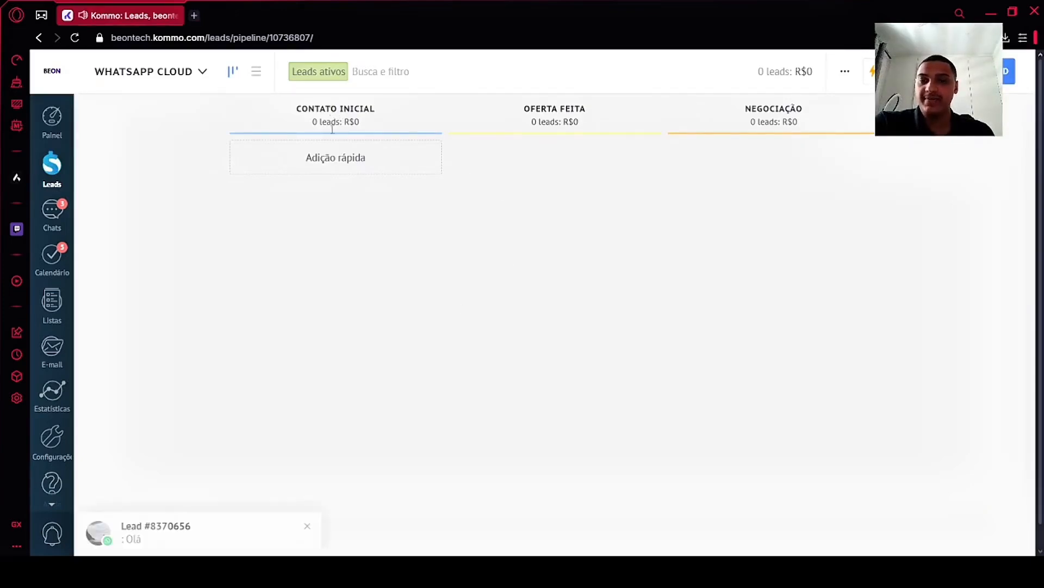
pyautogui.click(75, 38)
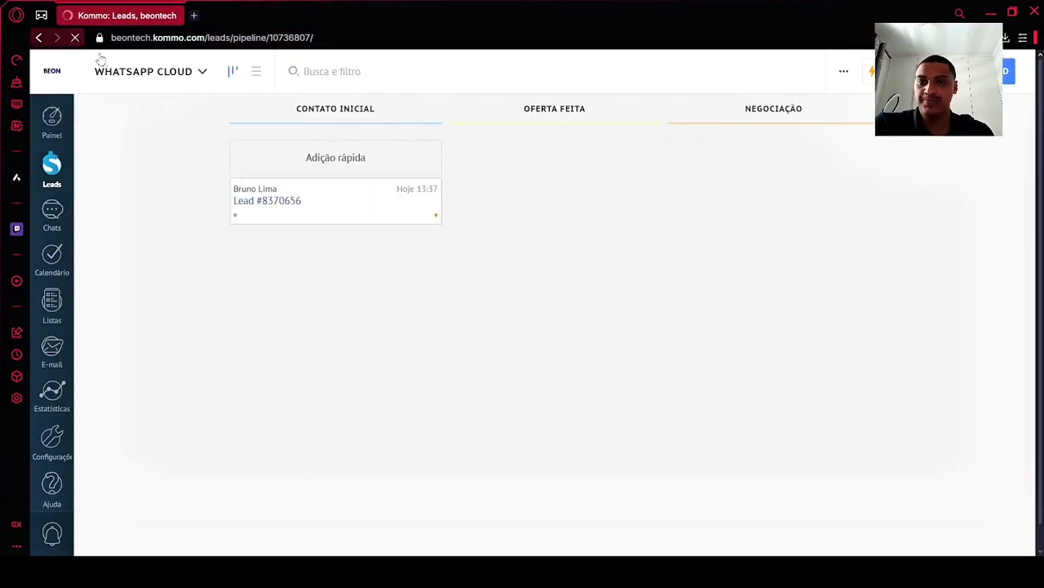
pyautogui.click(256, 201)
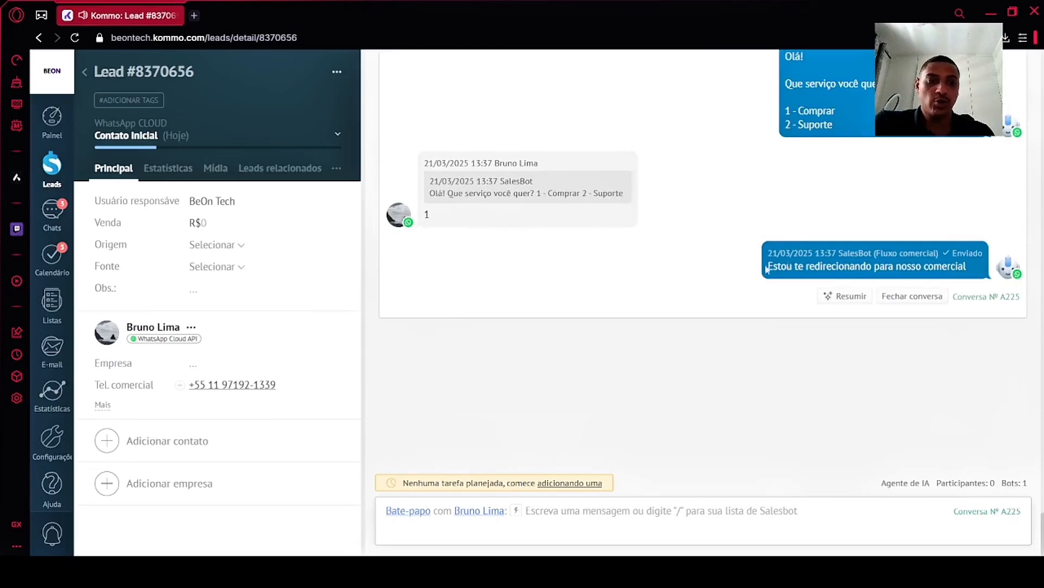
# Check the "Fluxo comercial" redirect message in the lead's chat, then reload the lead and examine the separate "Comercial" bot conversation.
pyautogui.moveTo(788, 267); pyautogui.dragTo(990, 274)
pyautogui.click(1005, 248)
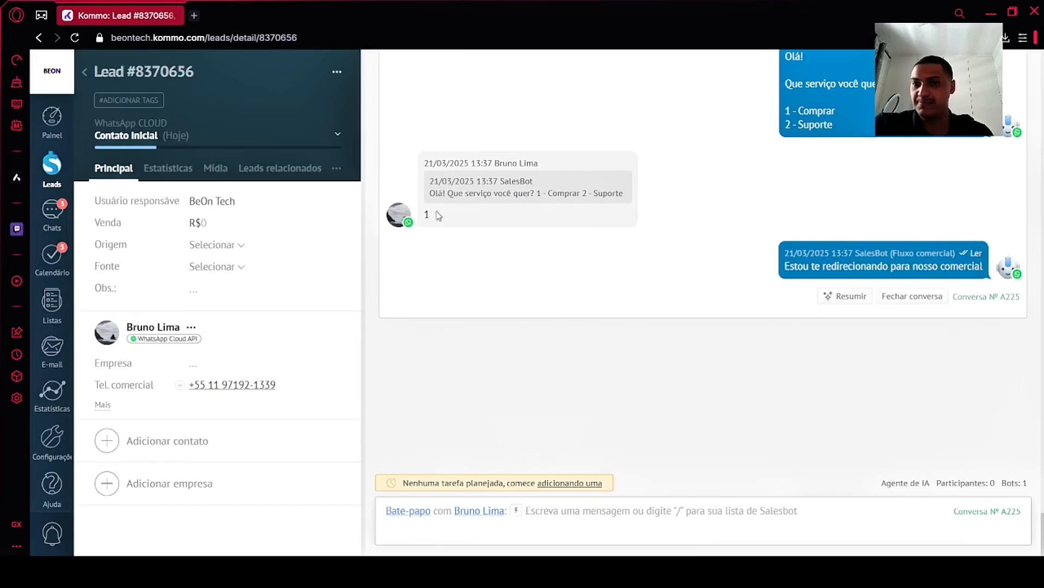
pyautogui.click(75, 37)
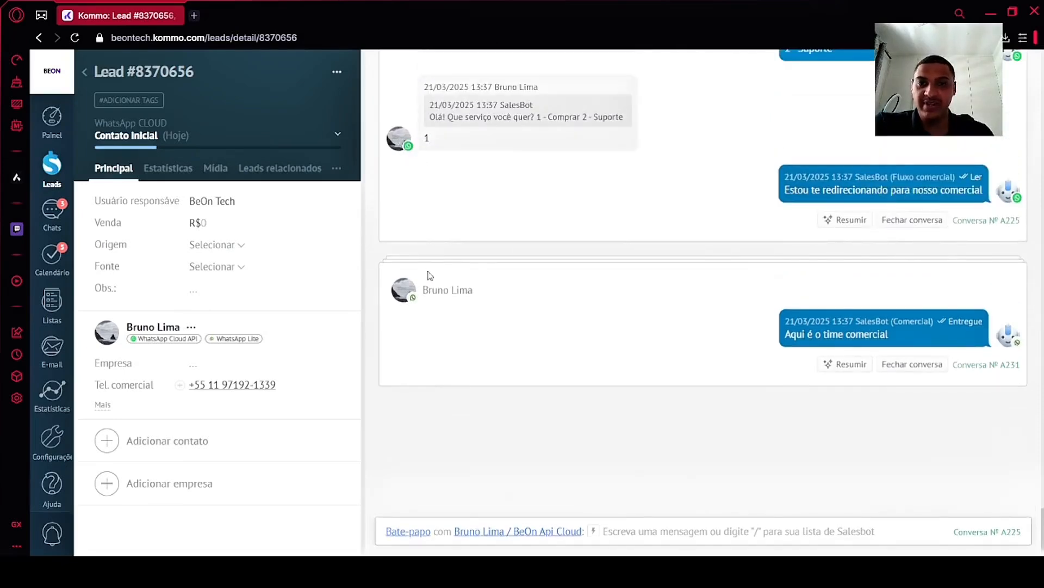
pyautogui.tripleClick(423, 304)
pyautogui.click(471, 221)
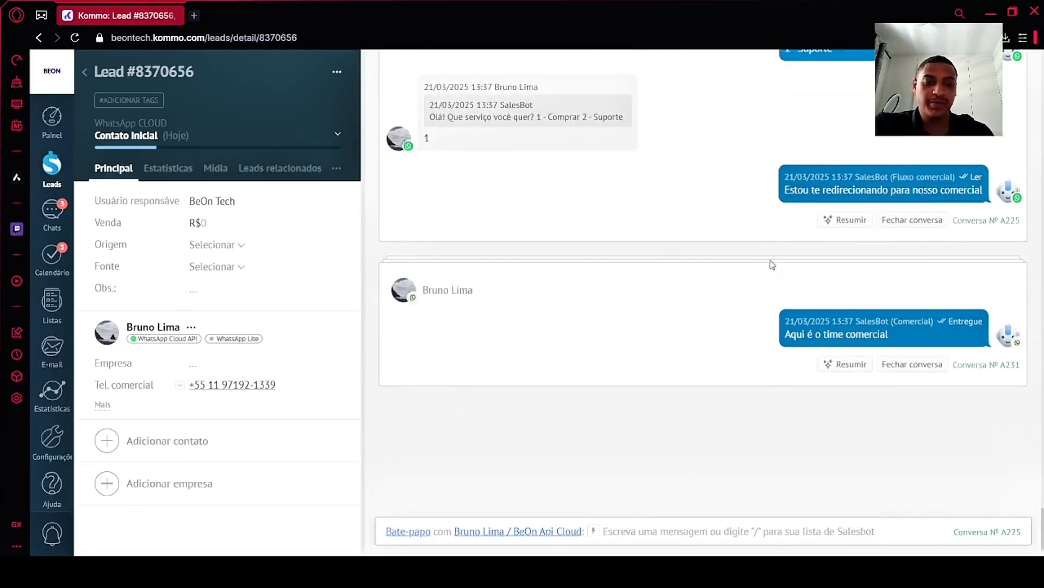
pyautogui.click(847, 322)
pyautogui.click(560, 284)
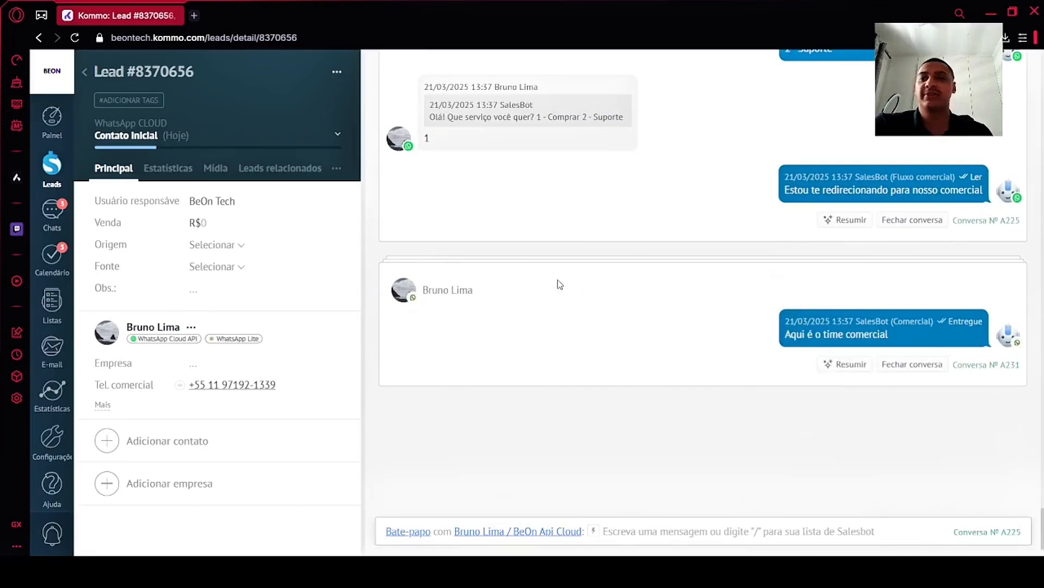